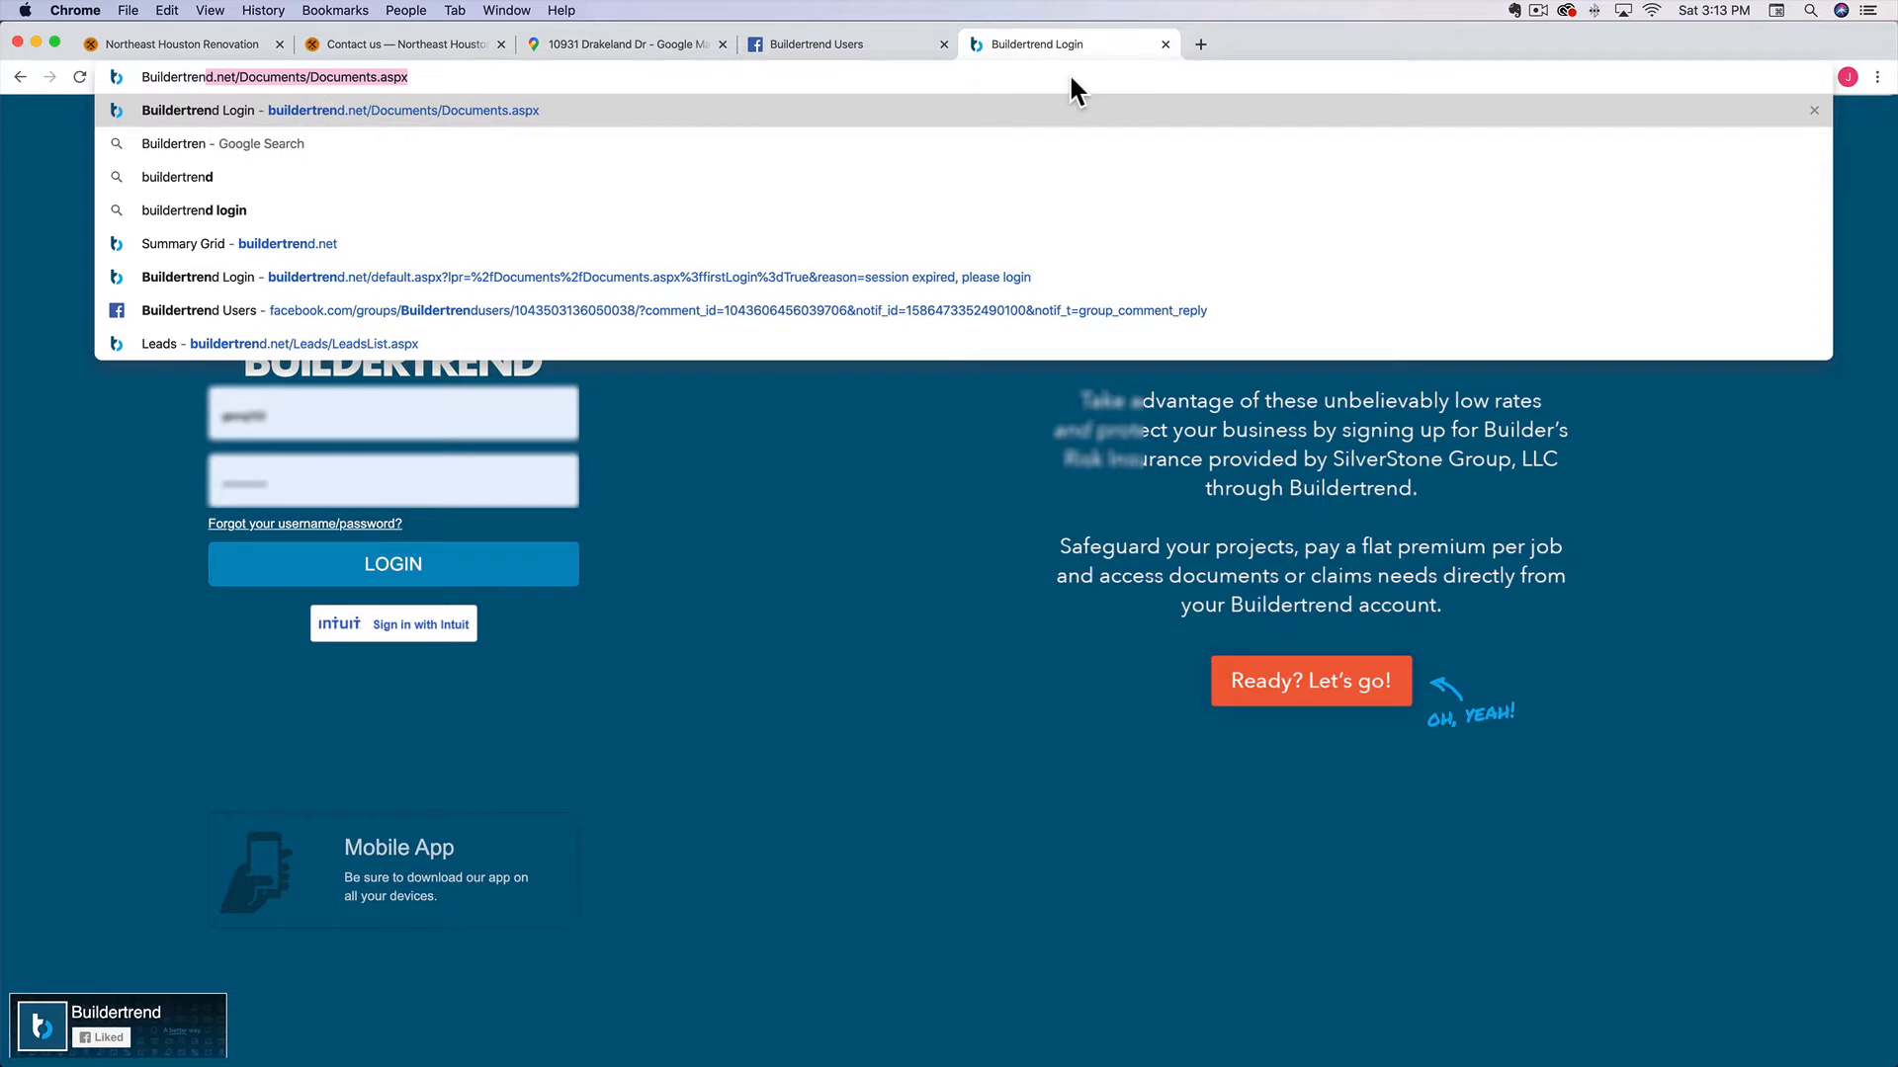
Log in to buildertrend.net with the saved username to reach the Summary Grid dashboard
key("Return")
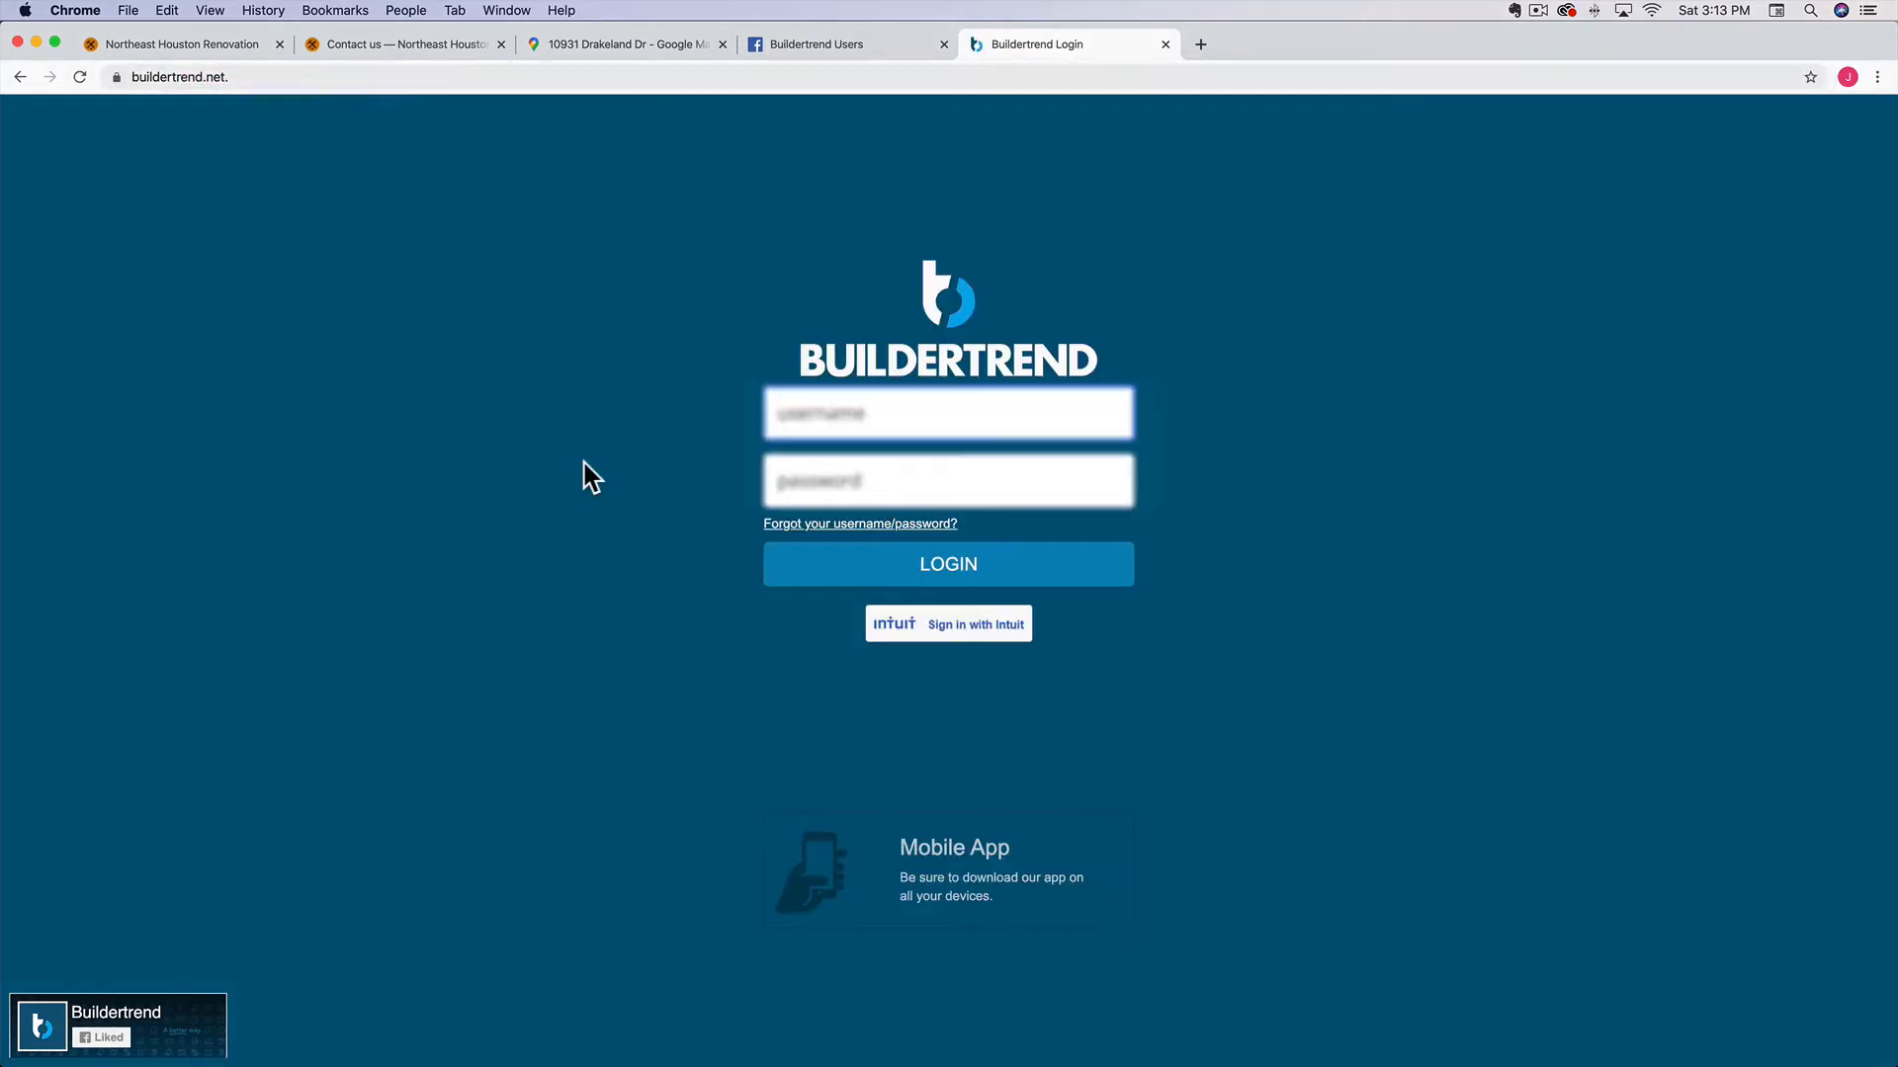
left_click(925, 417)
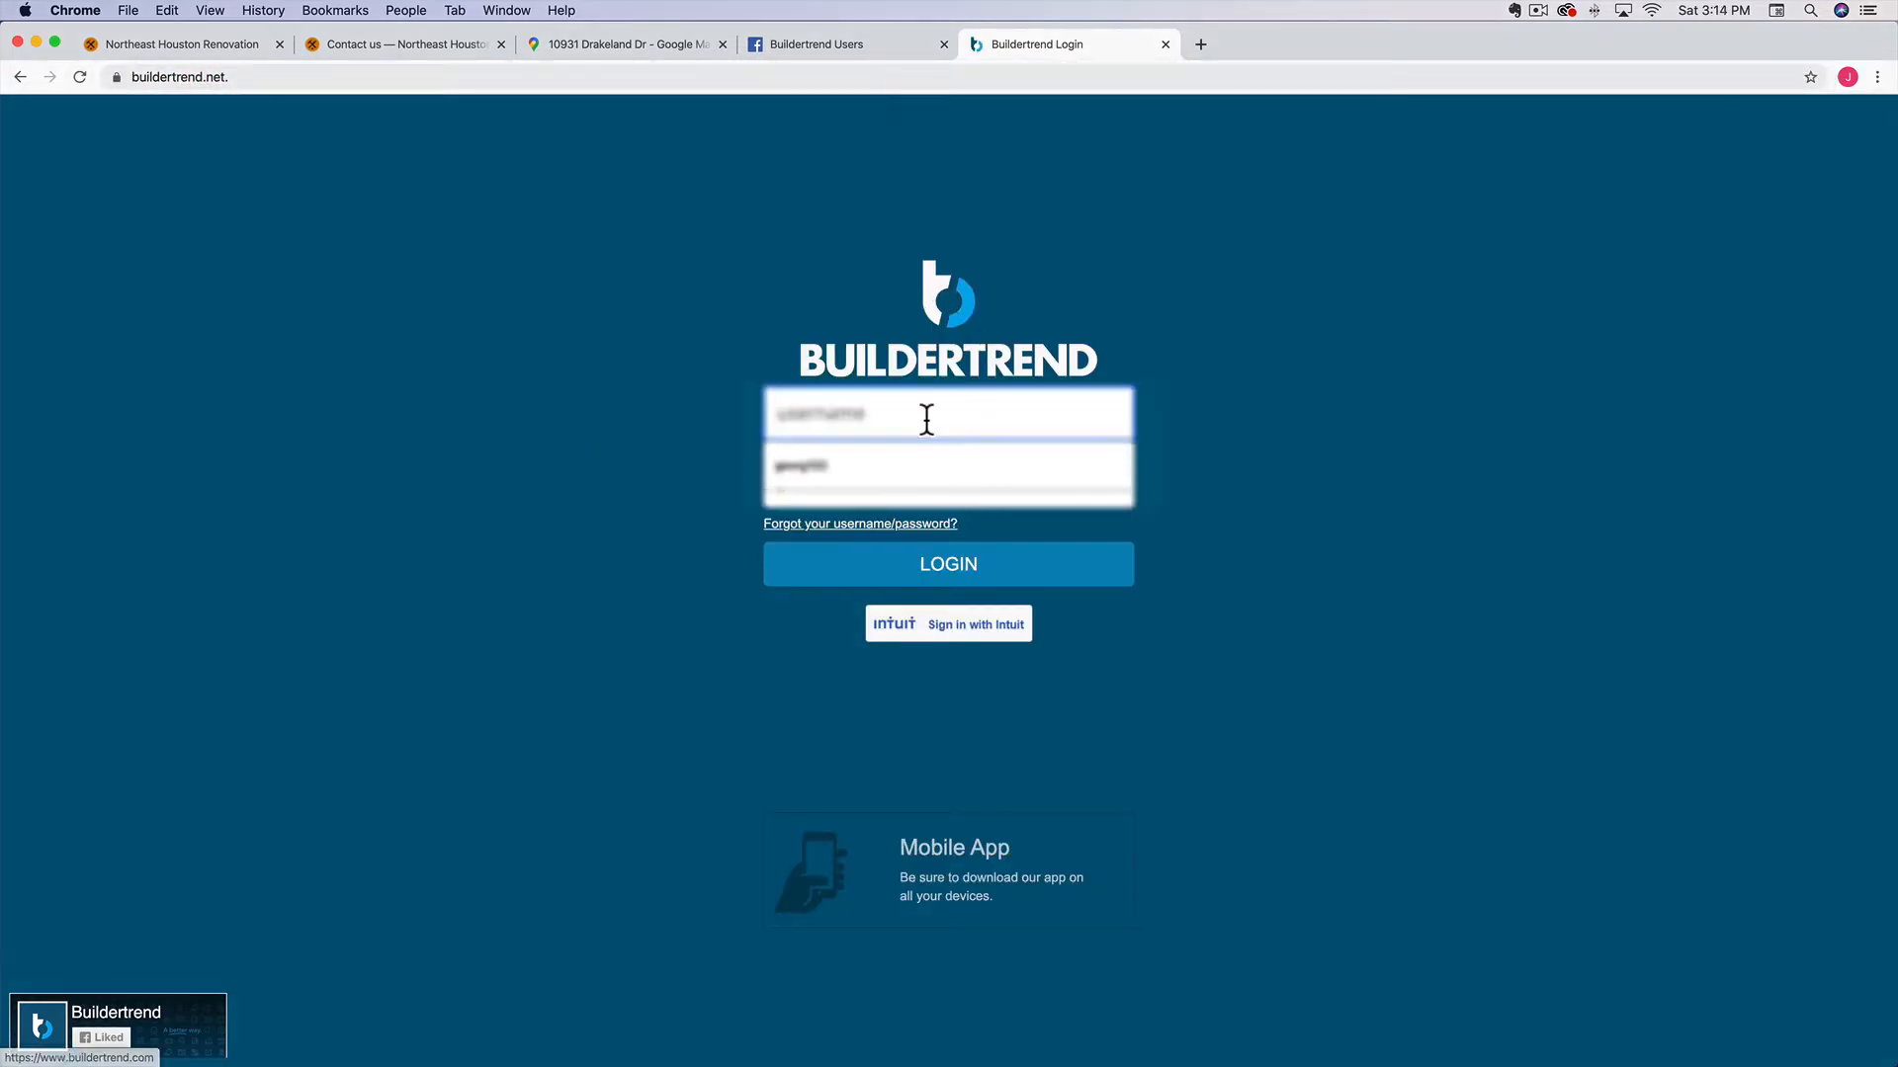
left_click(845, 461)
key("Return")
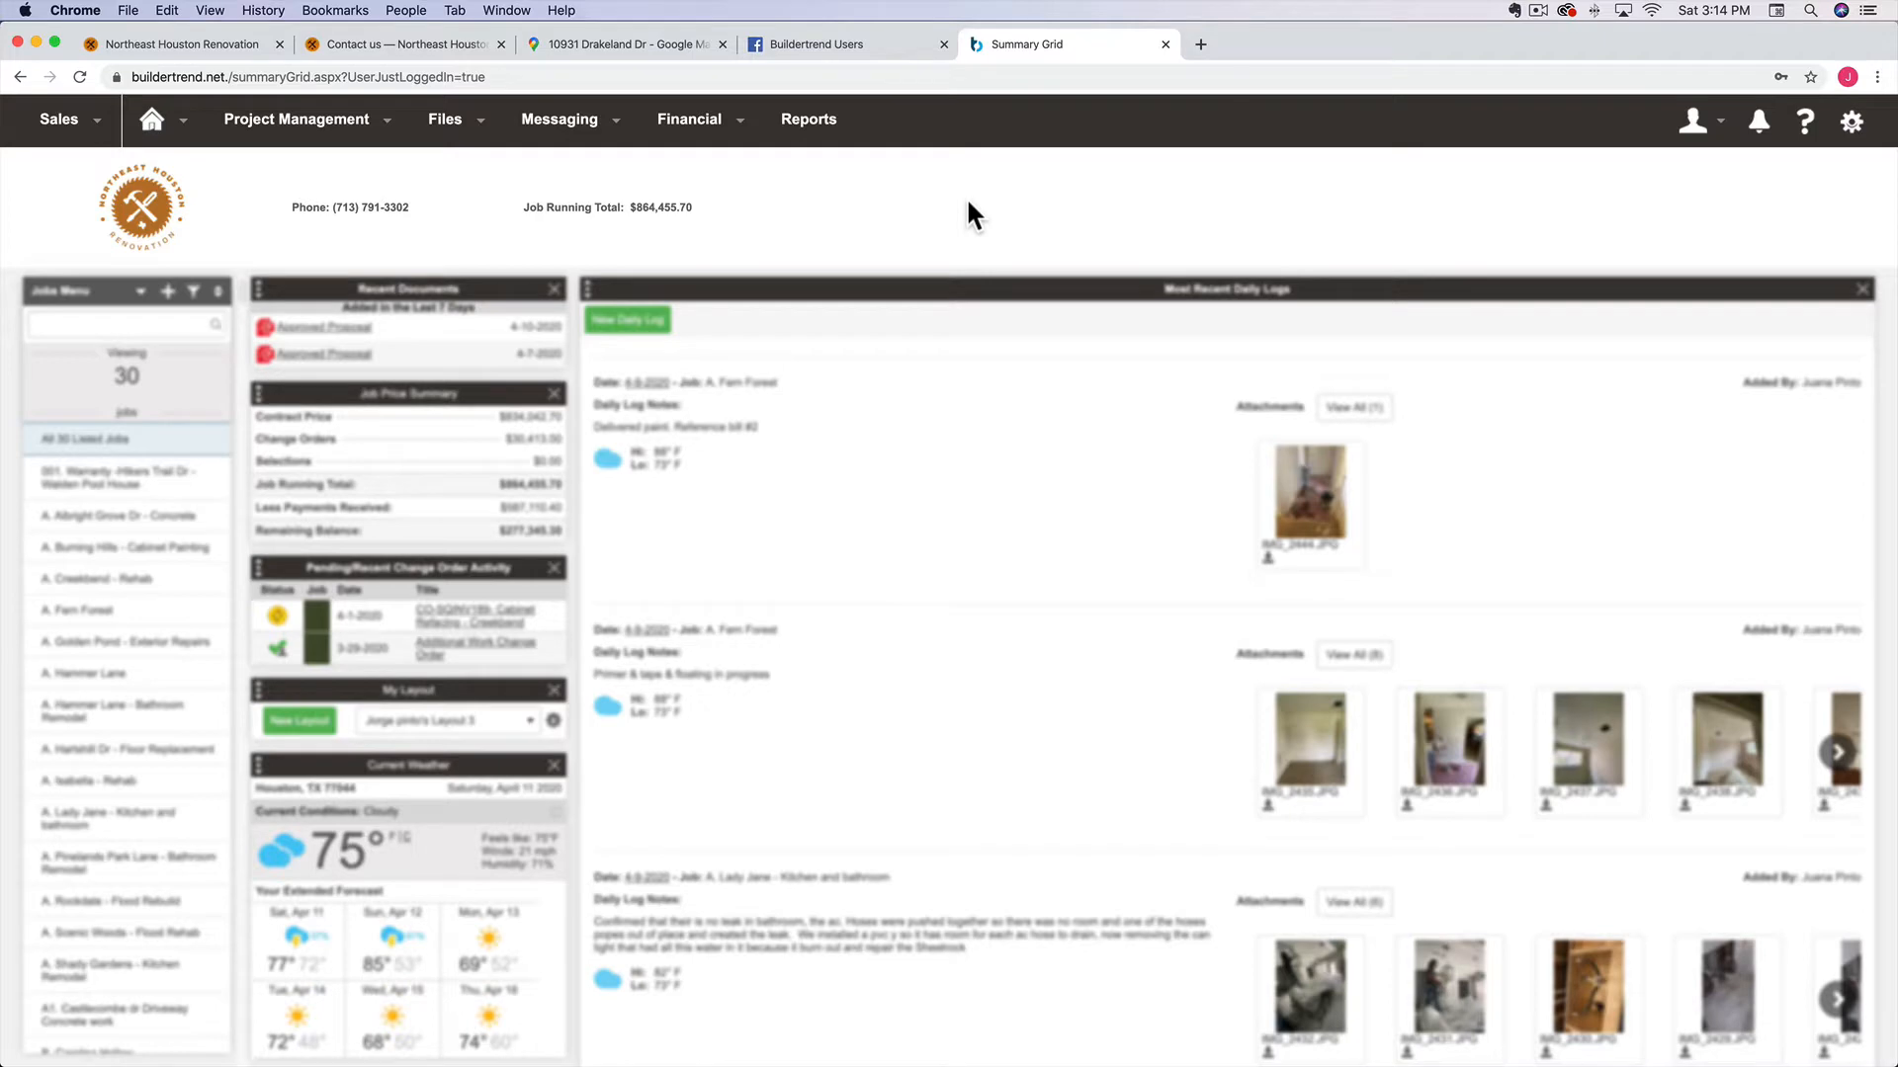
Open Sales > Lead Opportunities, then switch to the company website's Contact us tab
mouse_move(97, 130)
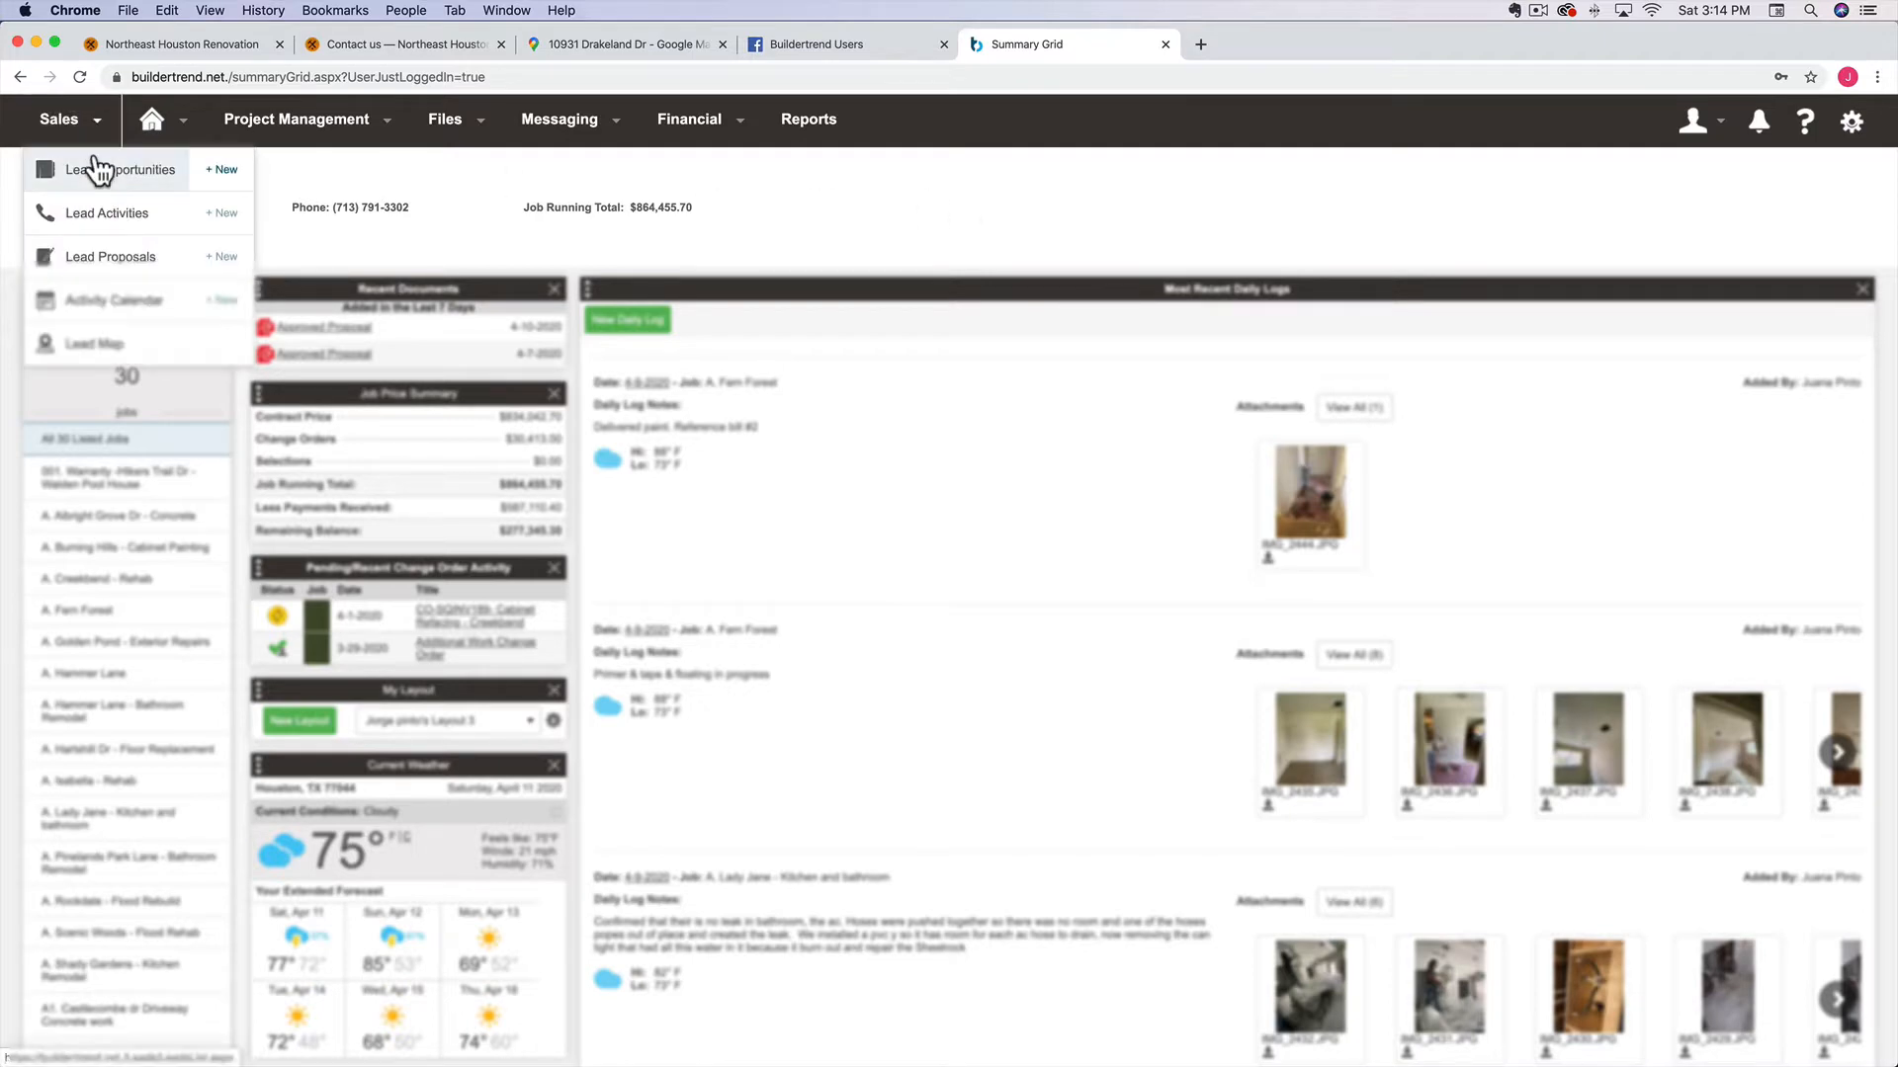
left_click(96, 170)
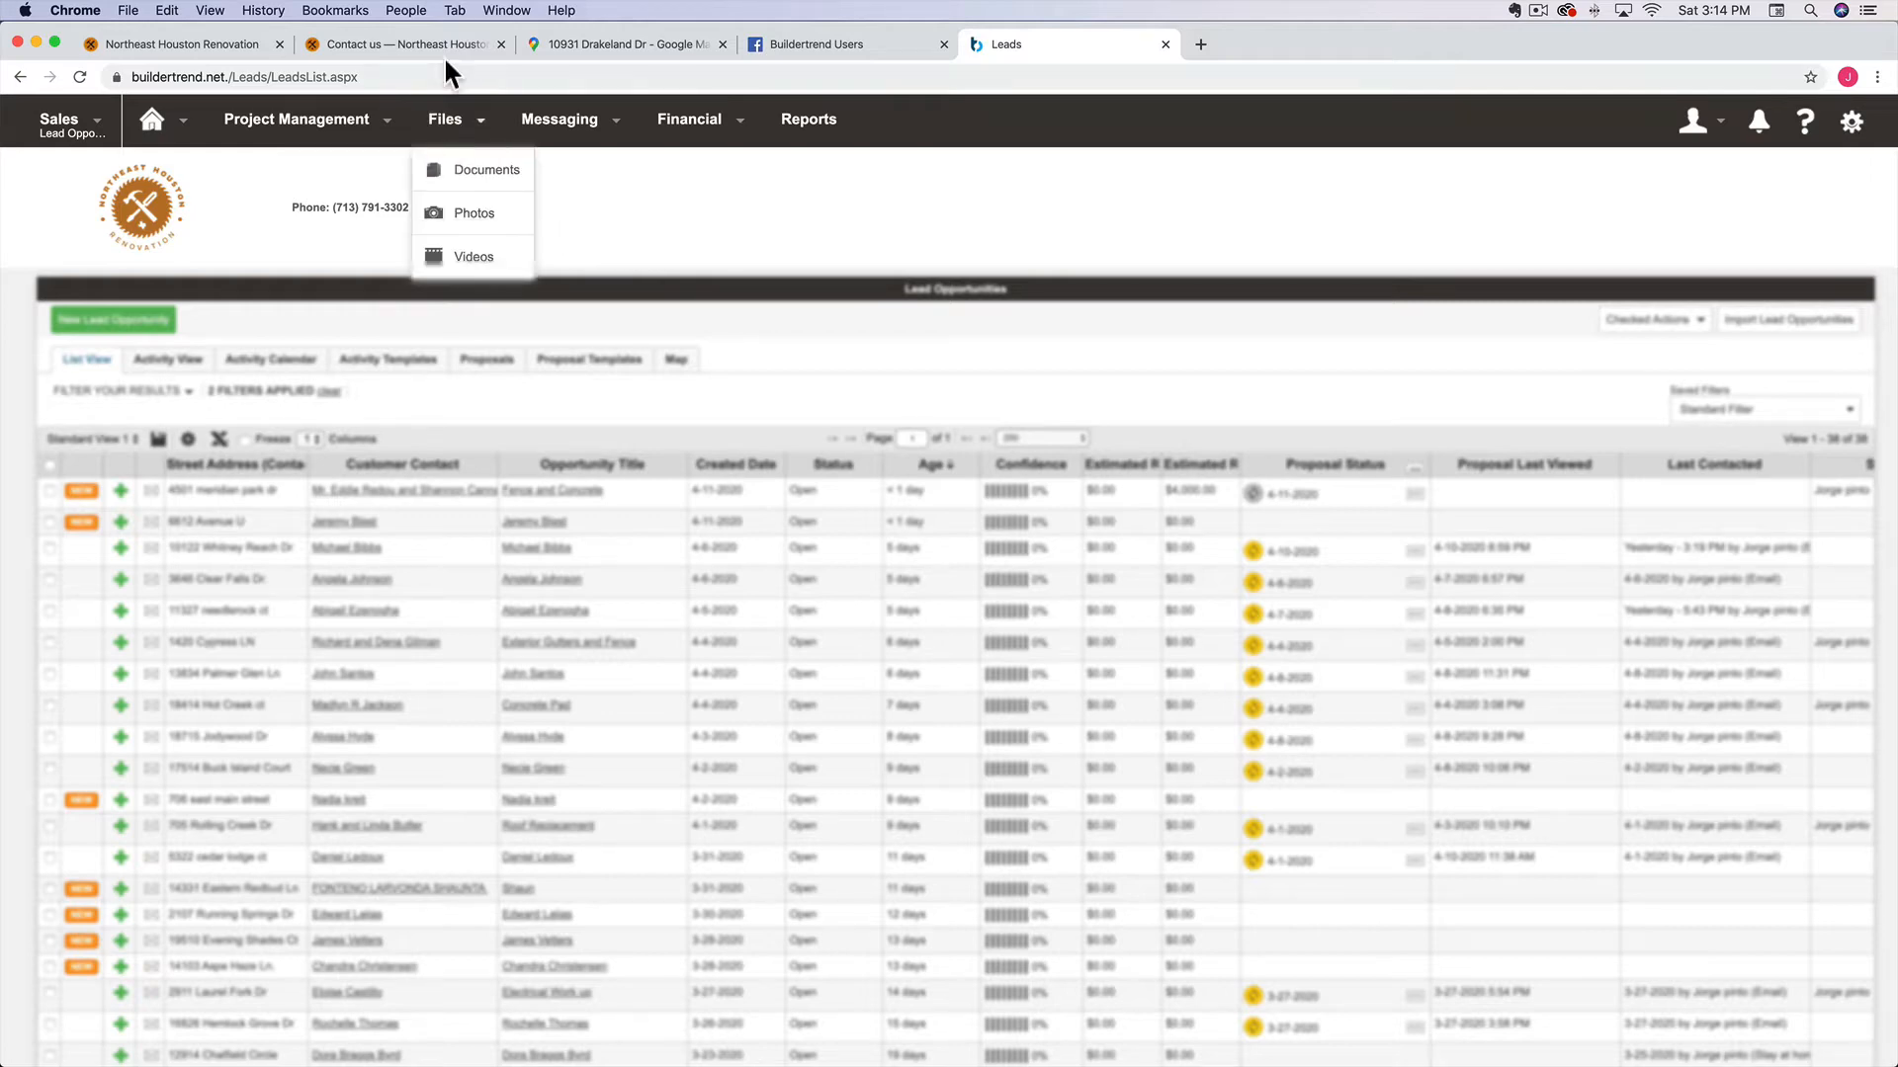
left_click(371, 45)
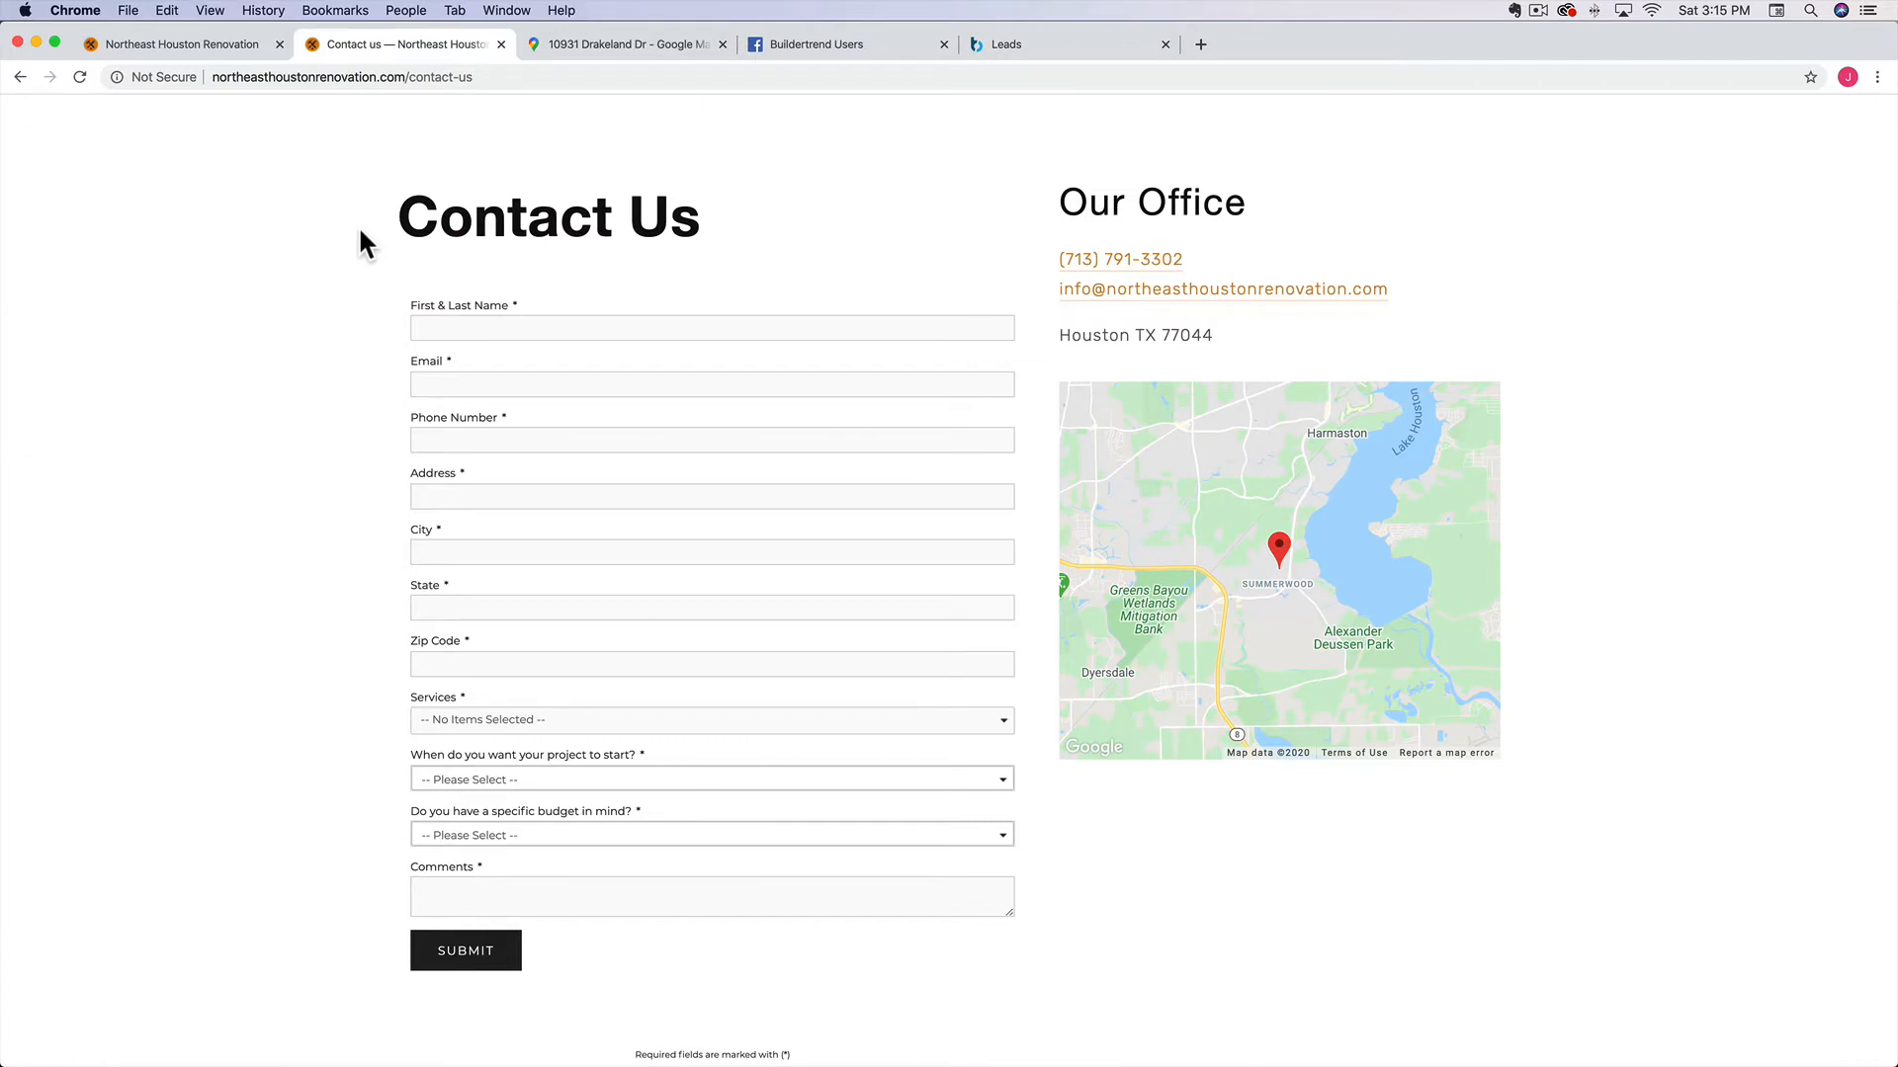
Fill in the contact's name, e-mail, phone number, address and zip code on the Contact Us form
left_click(467, 328)
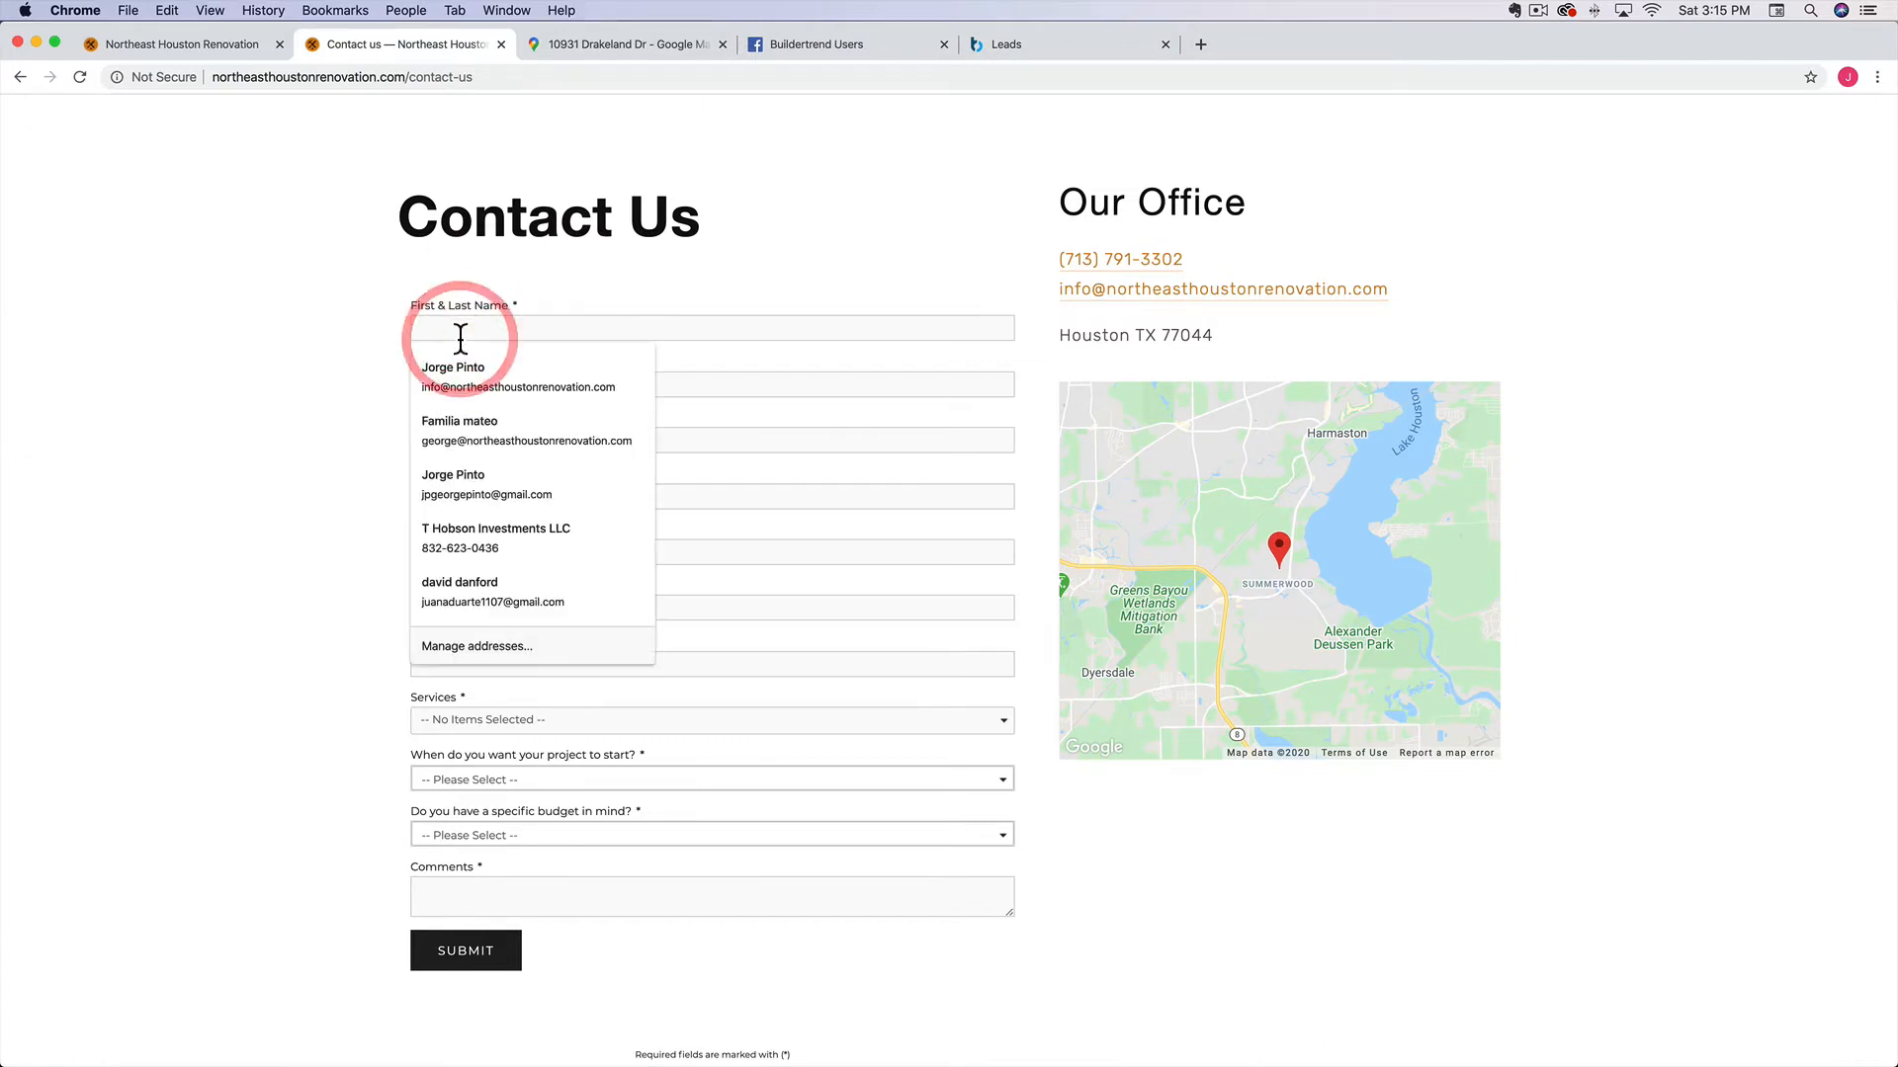
type("Tes")
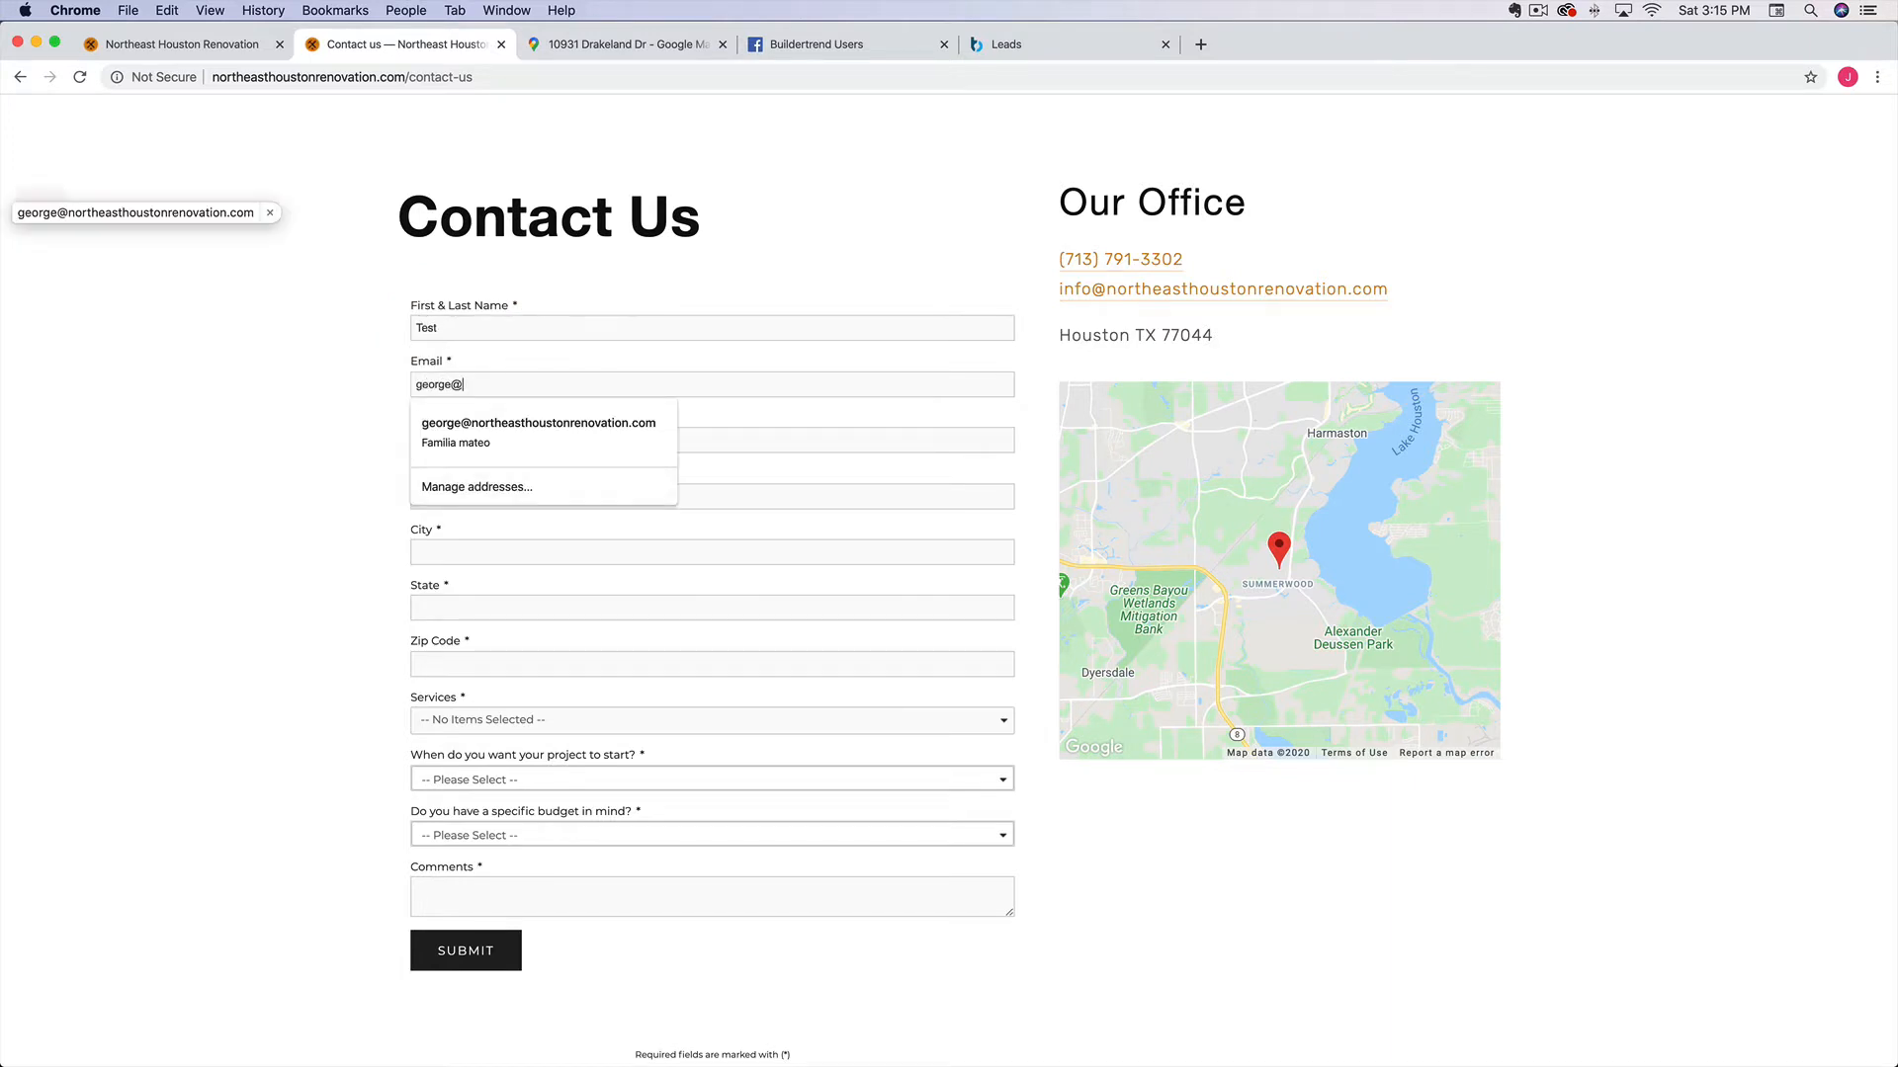
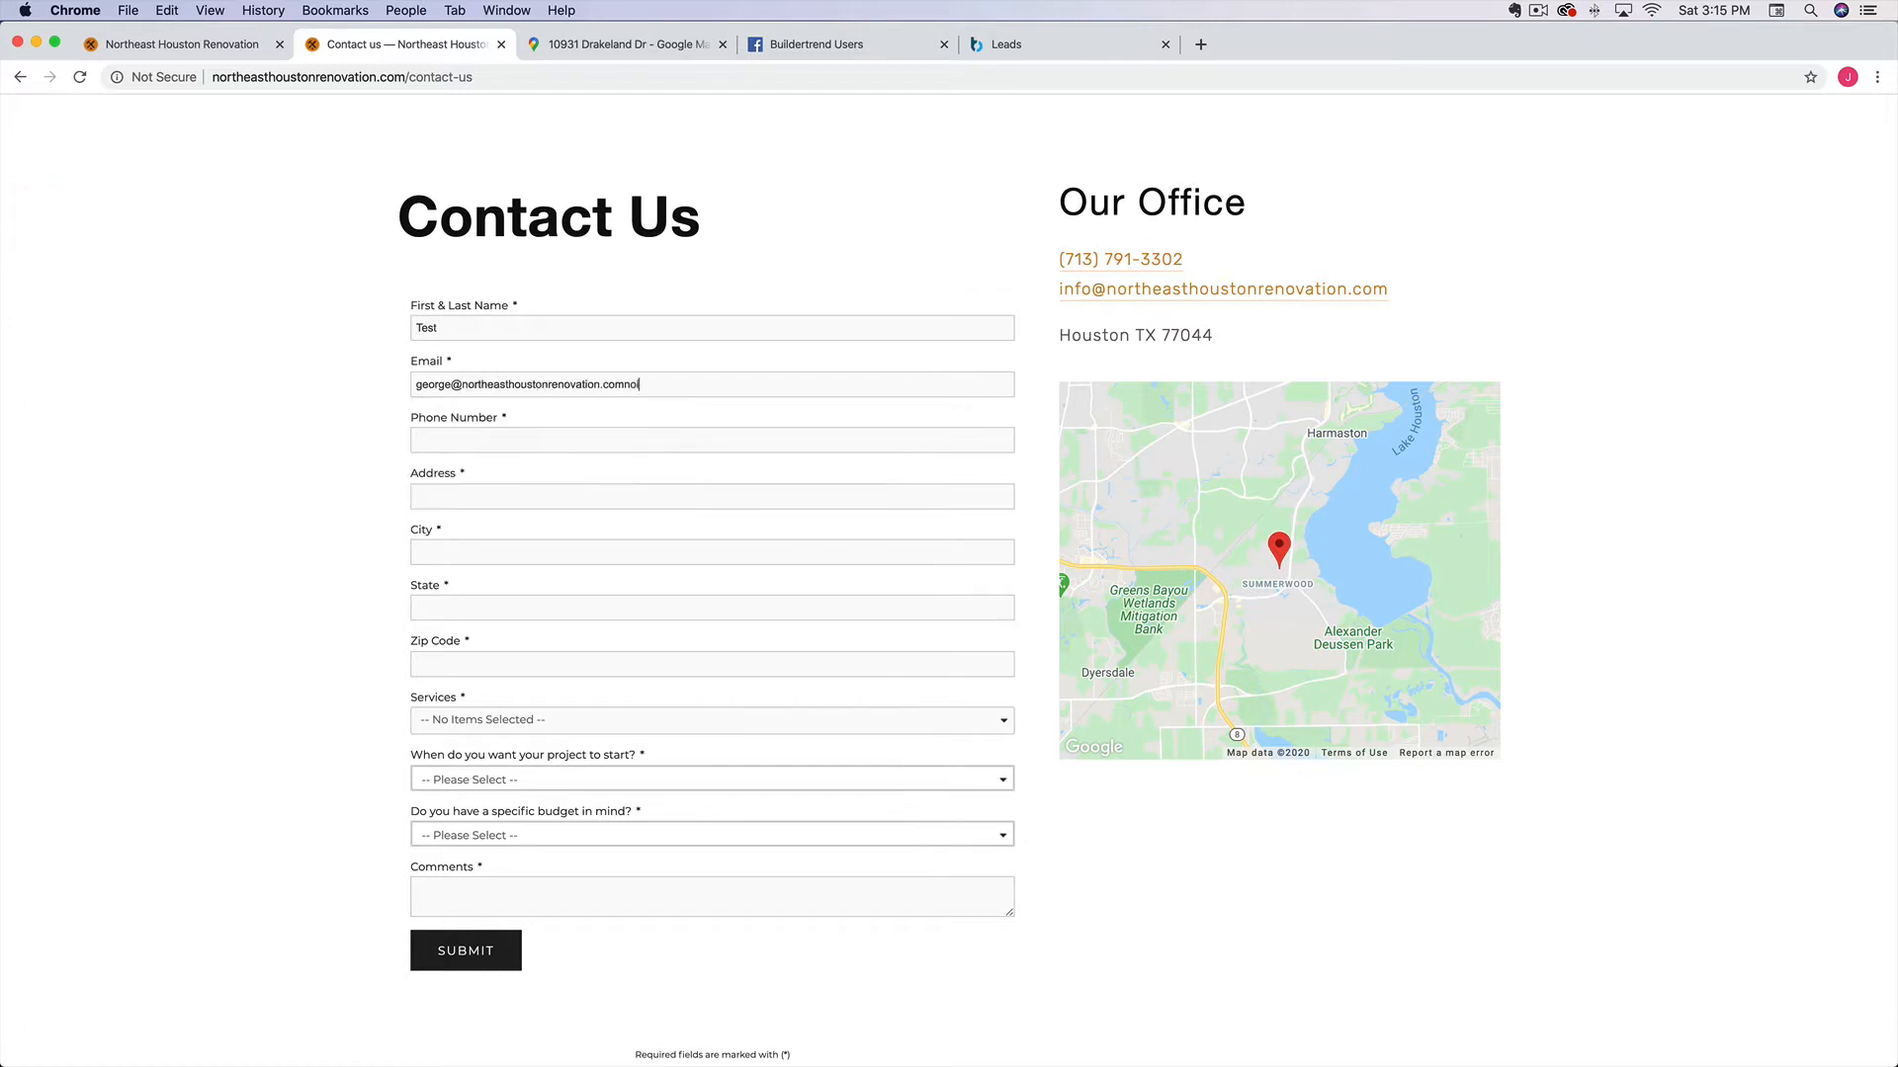
left_click(468, 445)
type("777")
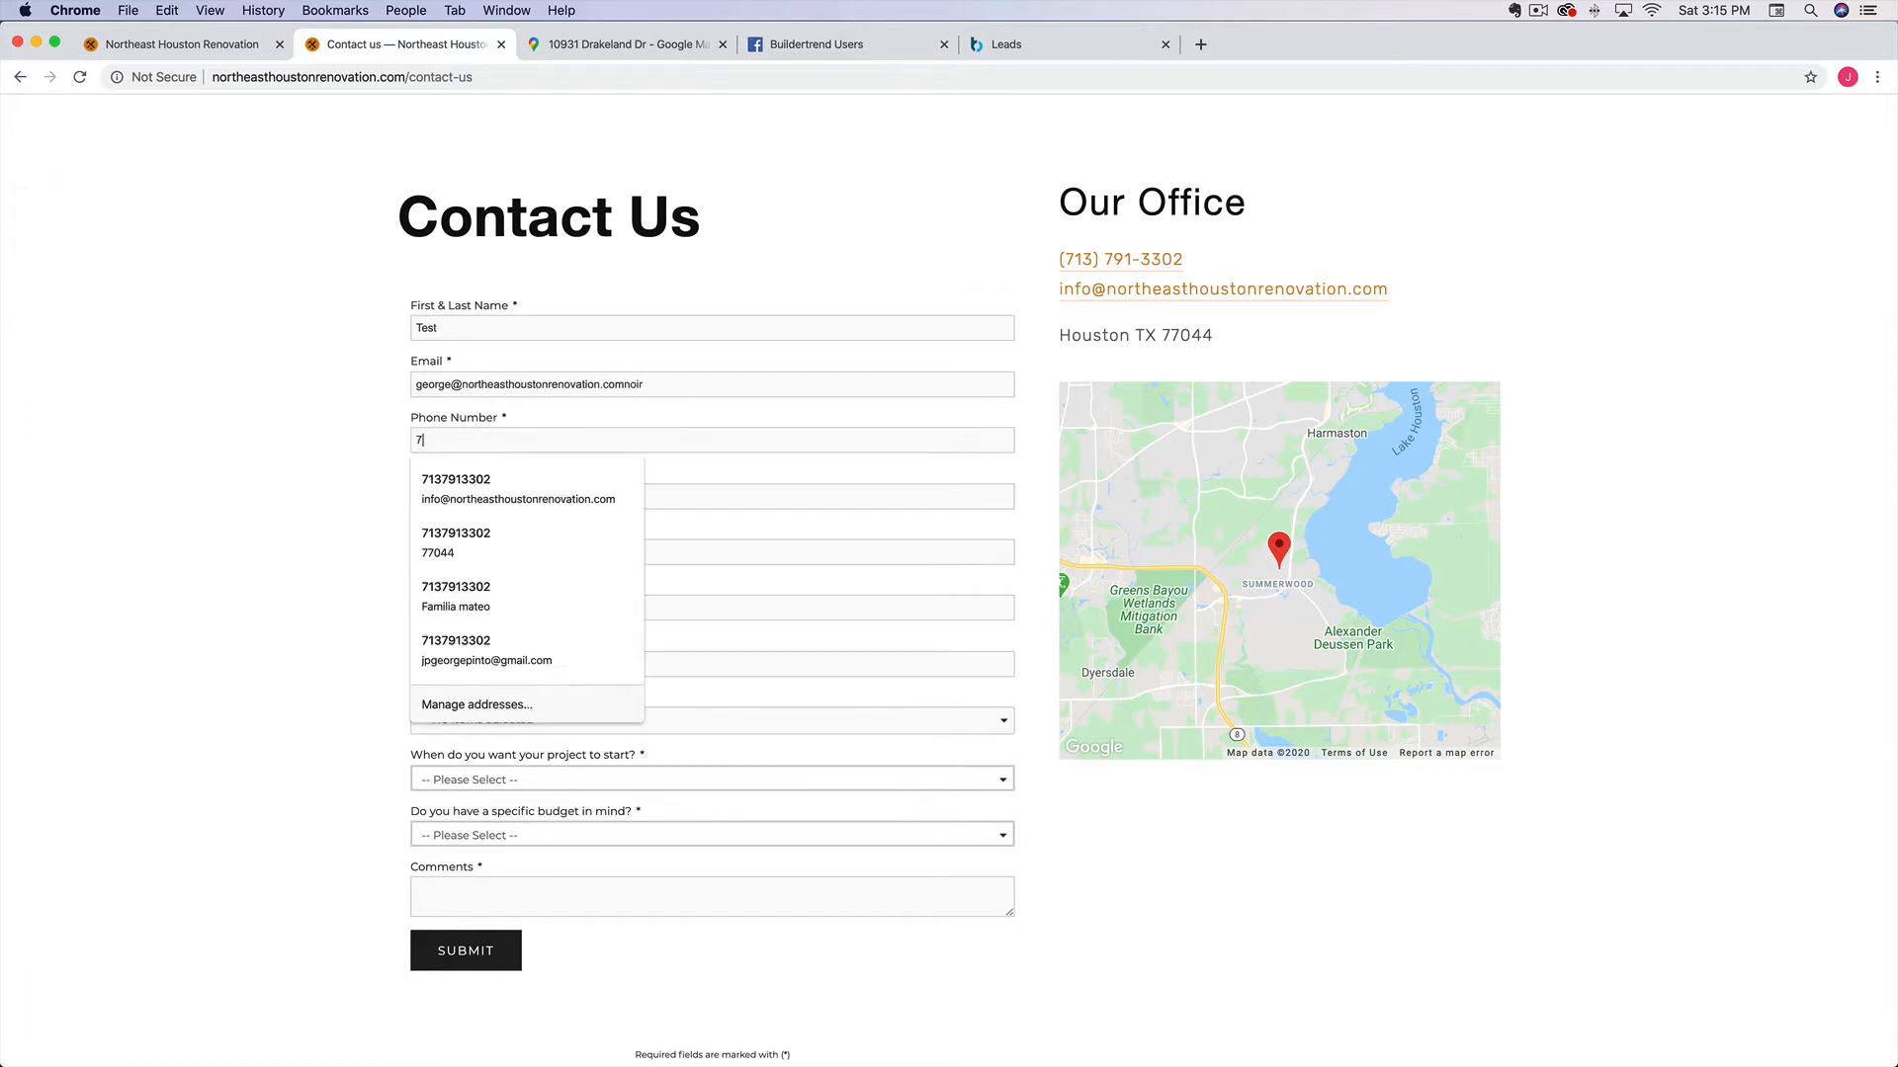
key("Tab")
type("111")
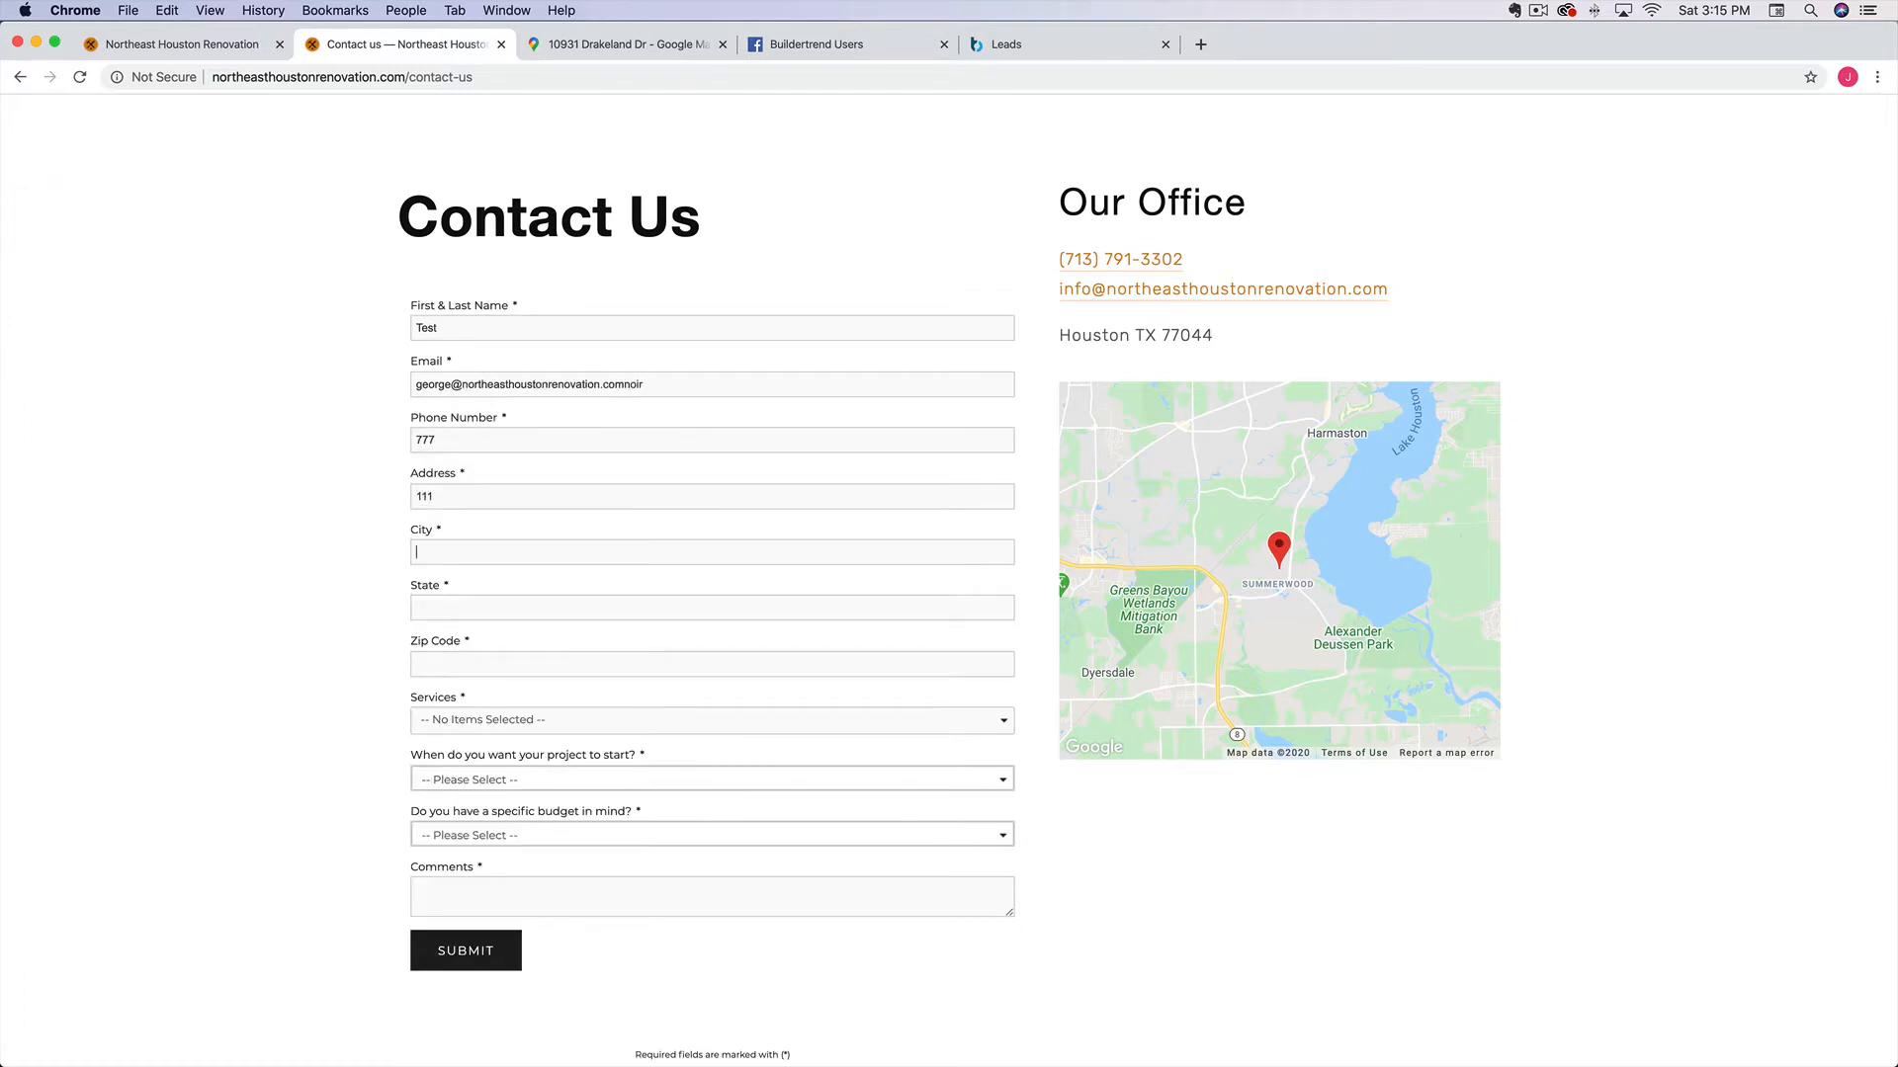
type("45454")
key("Tab")
type("5454")
key("Tab")
Choose 'Other - Let us know in the comments' as the only requested service
left_click(499, 720)
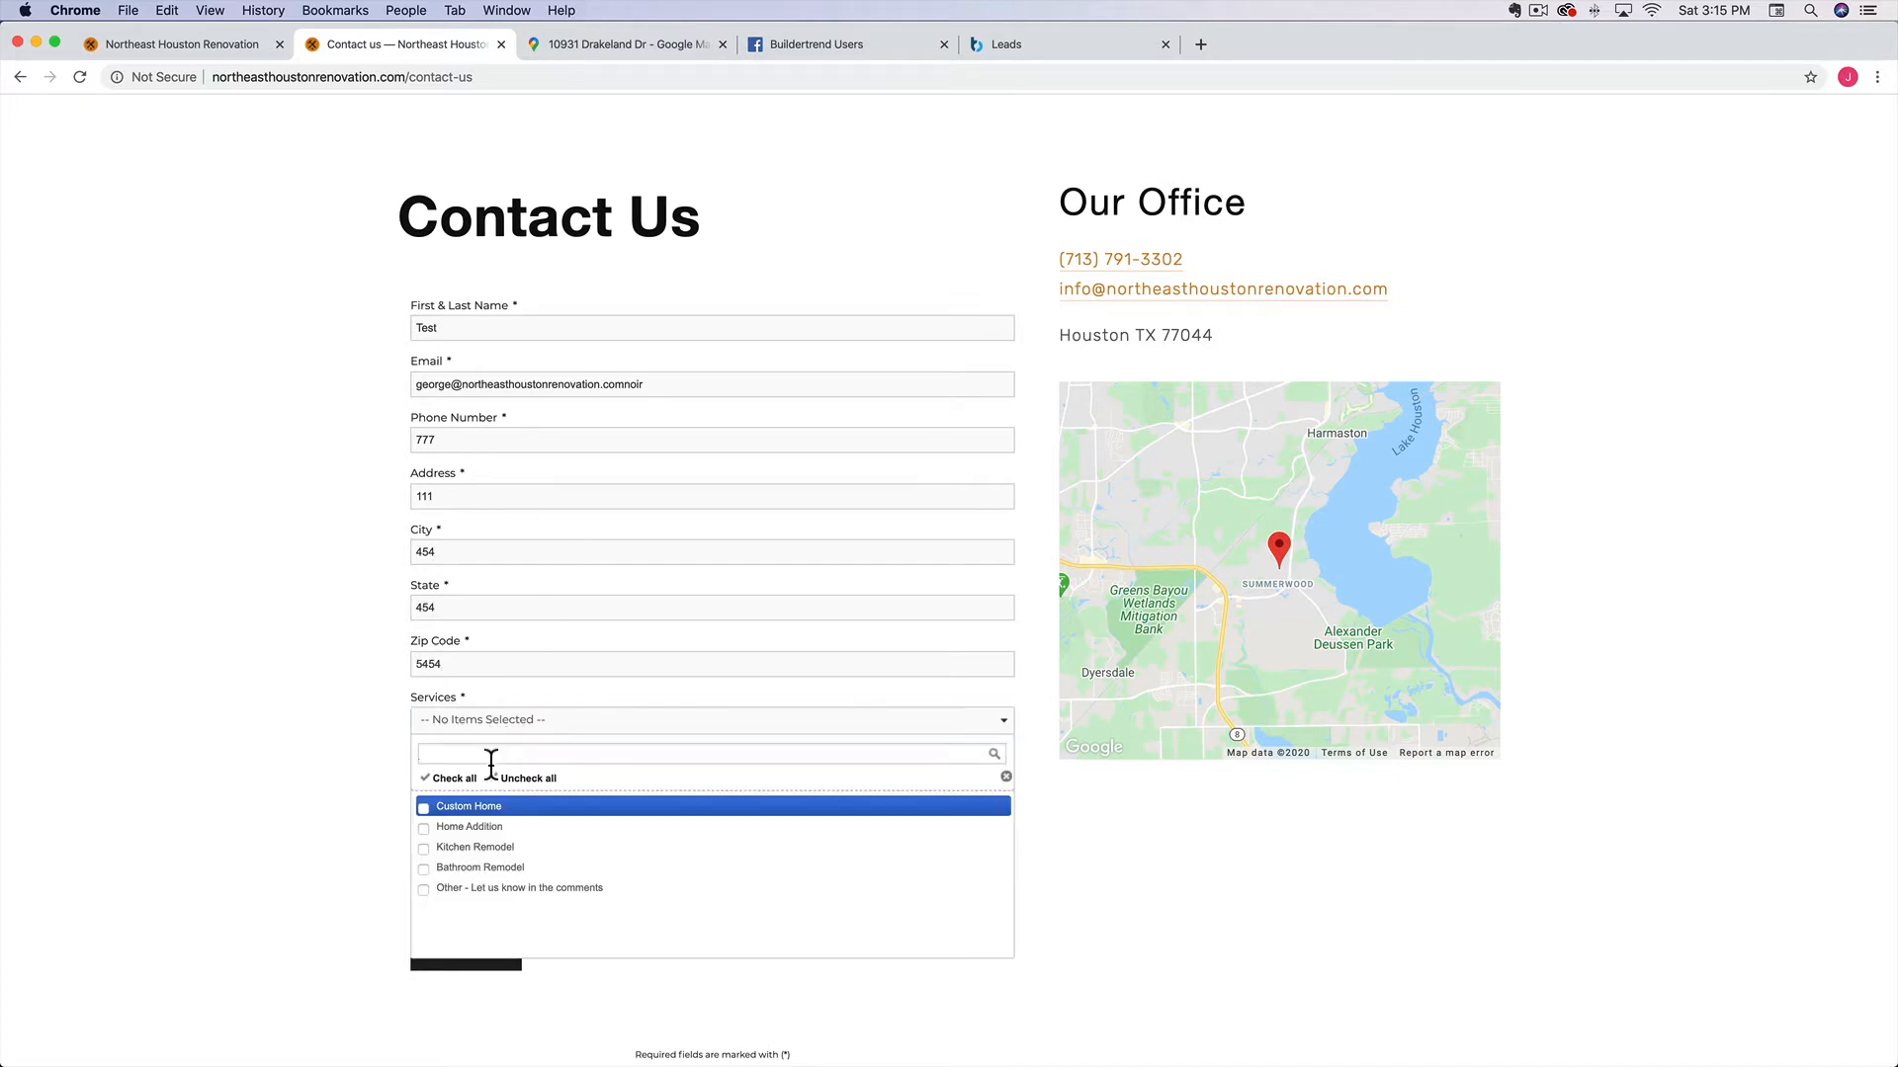
left_click(464, 827)
left_click(425, 828)
scroll(450, 835, "down", 2)
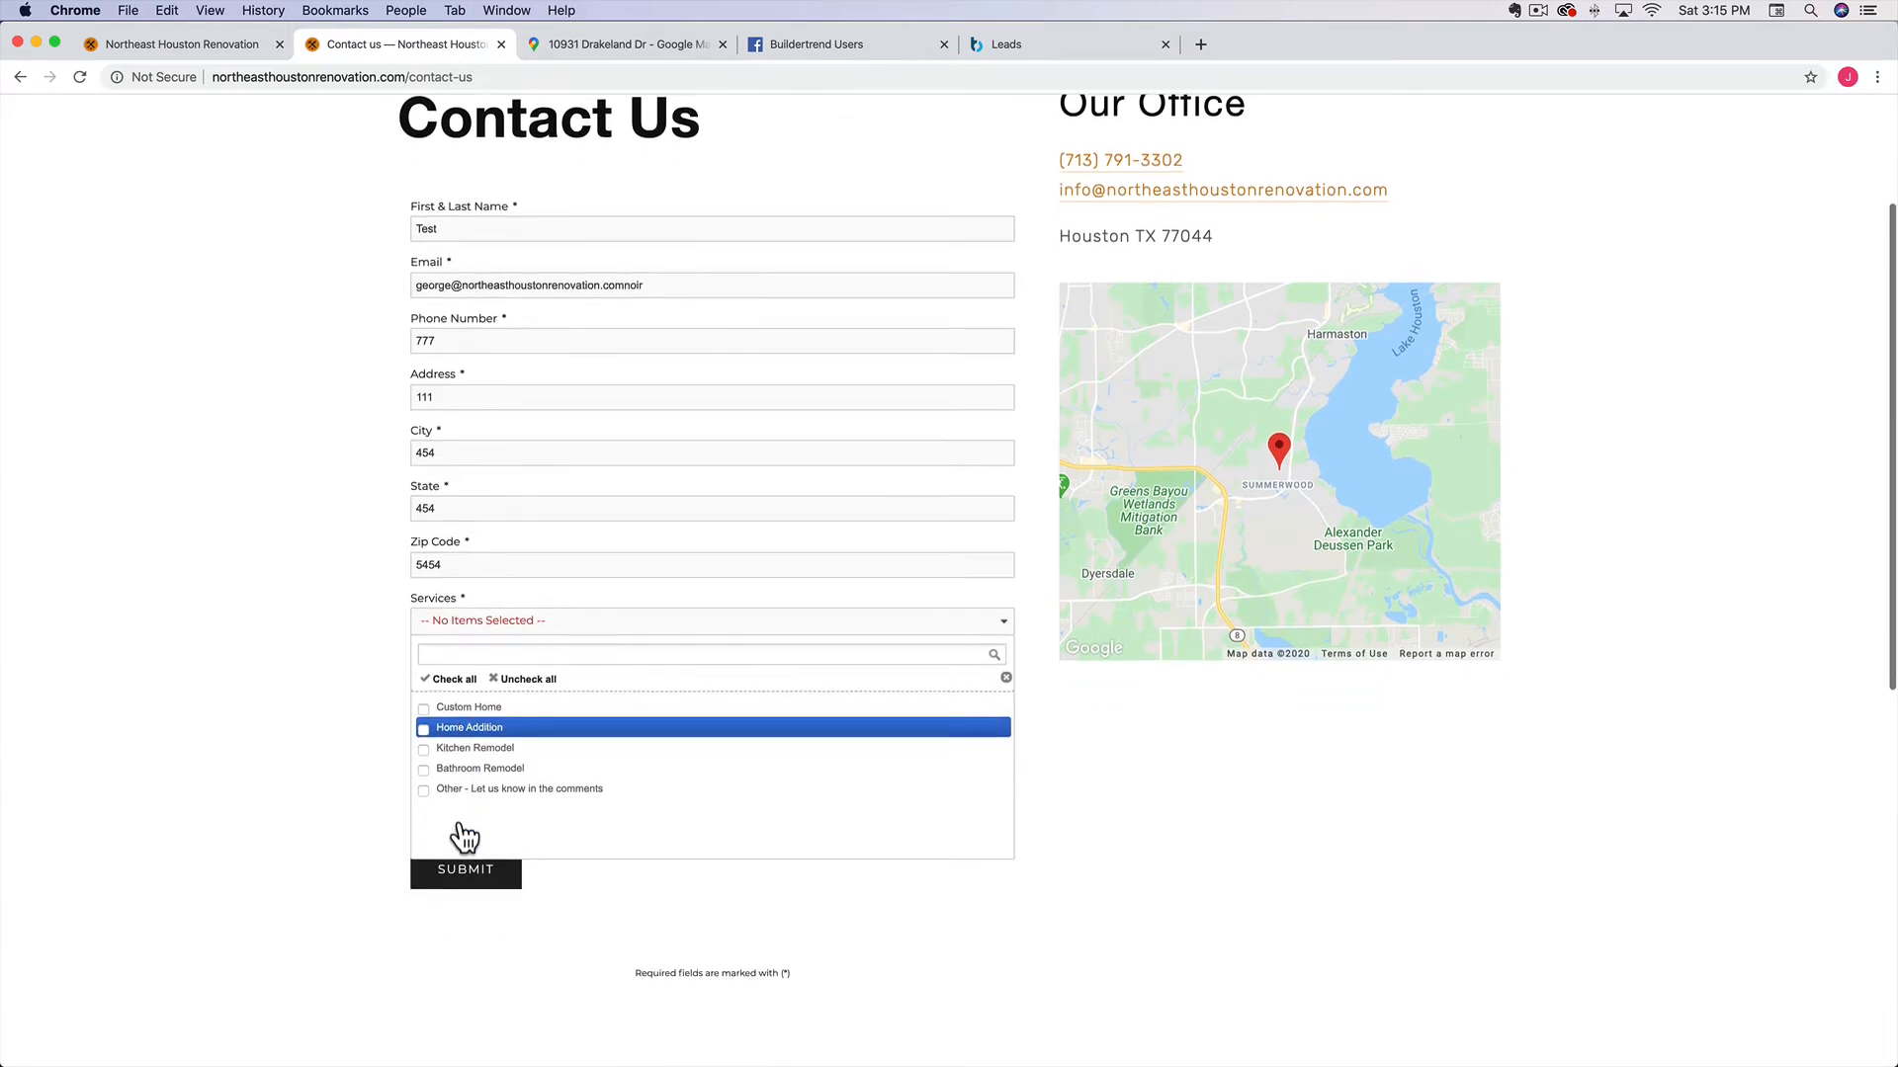
left_click(441, 791)
left_click(348, 763)
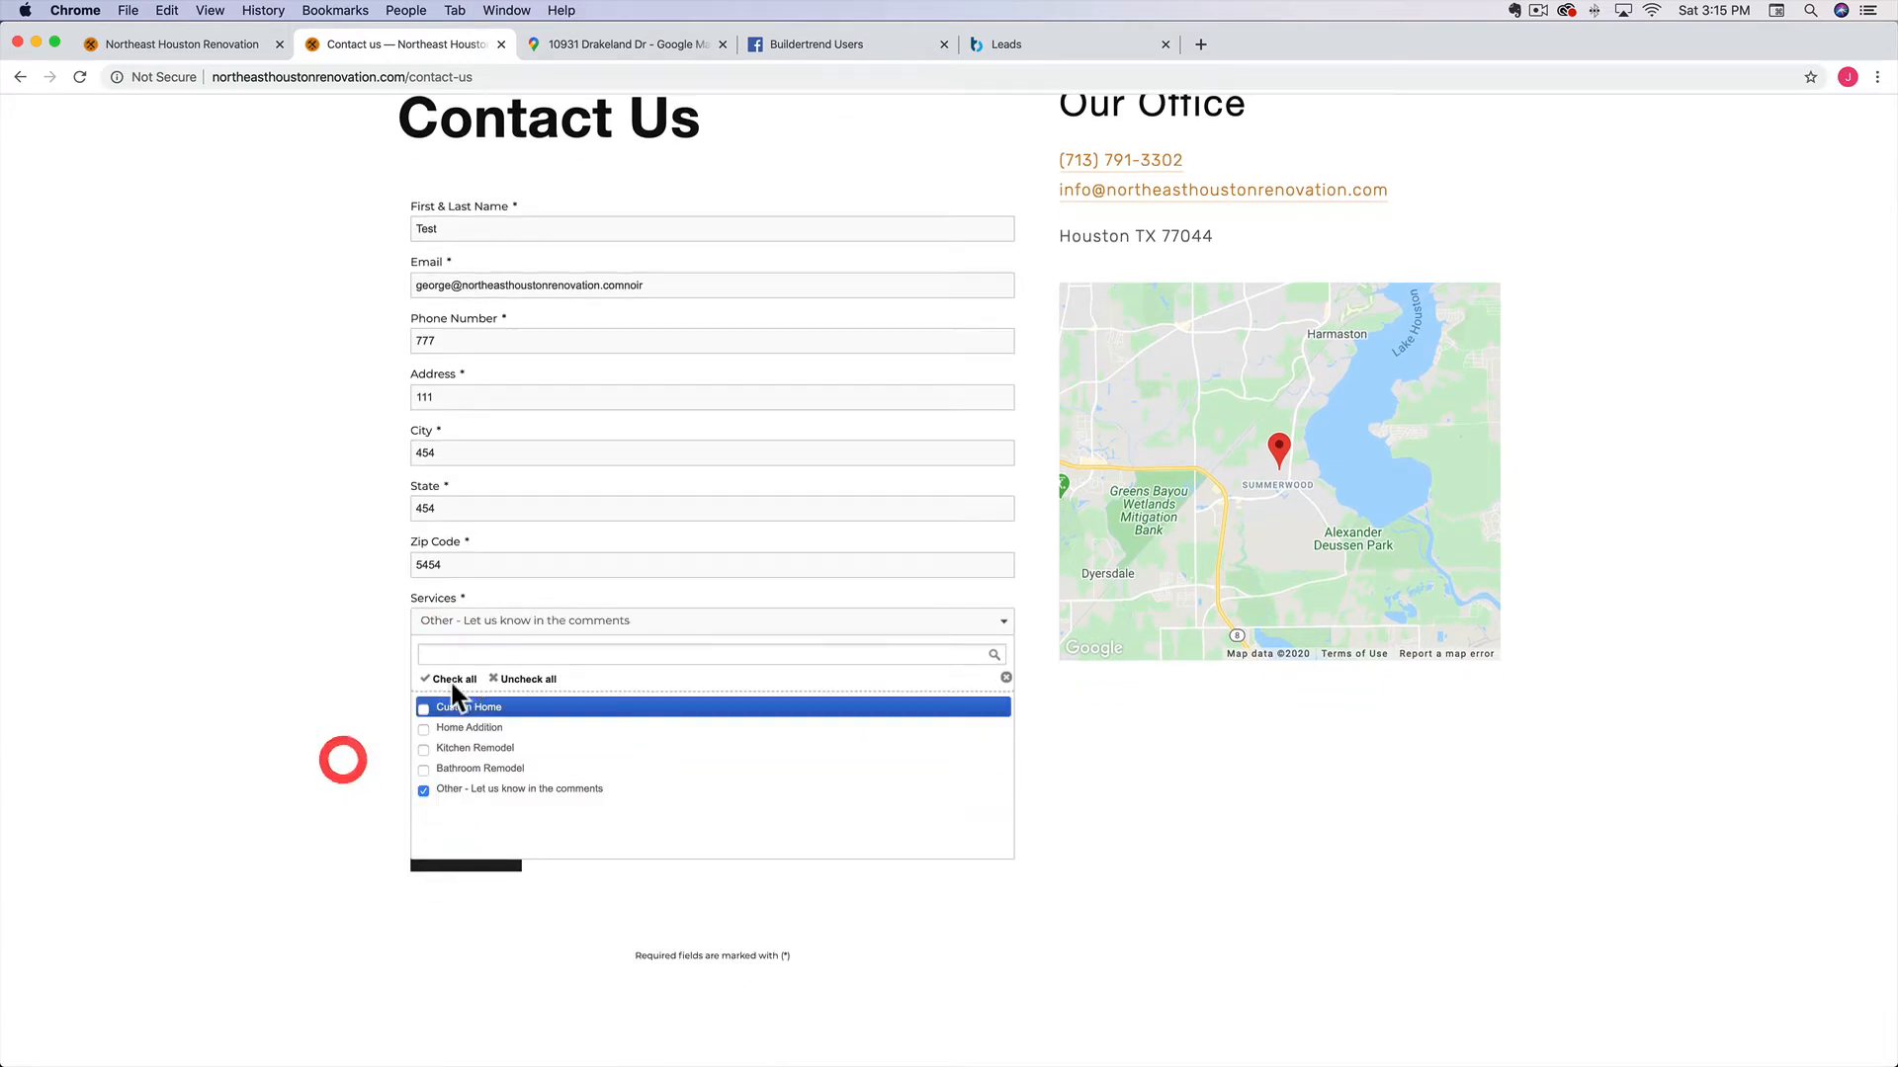
left_click(1005, 679)
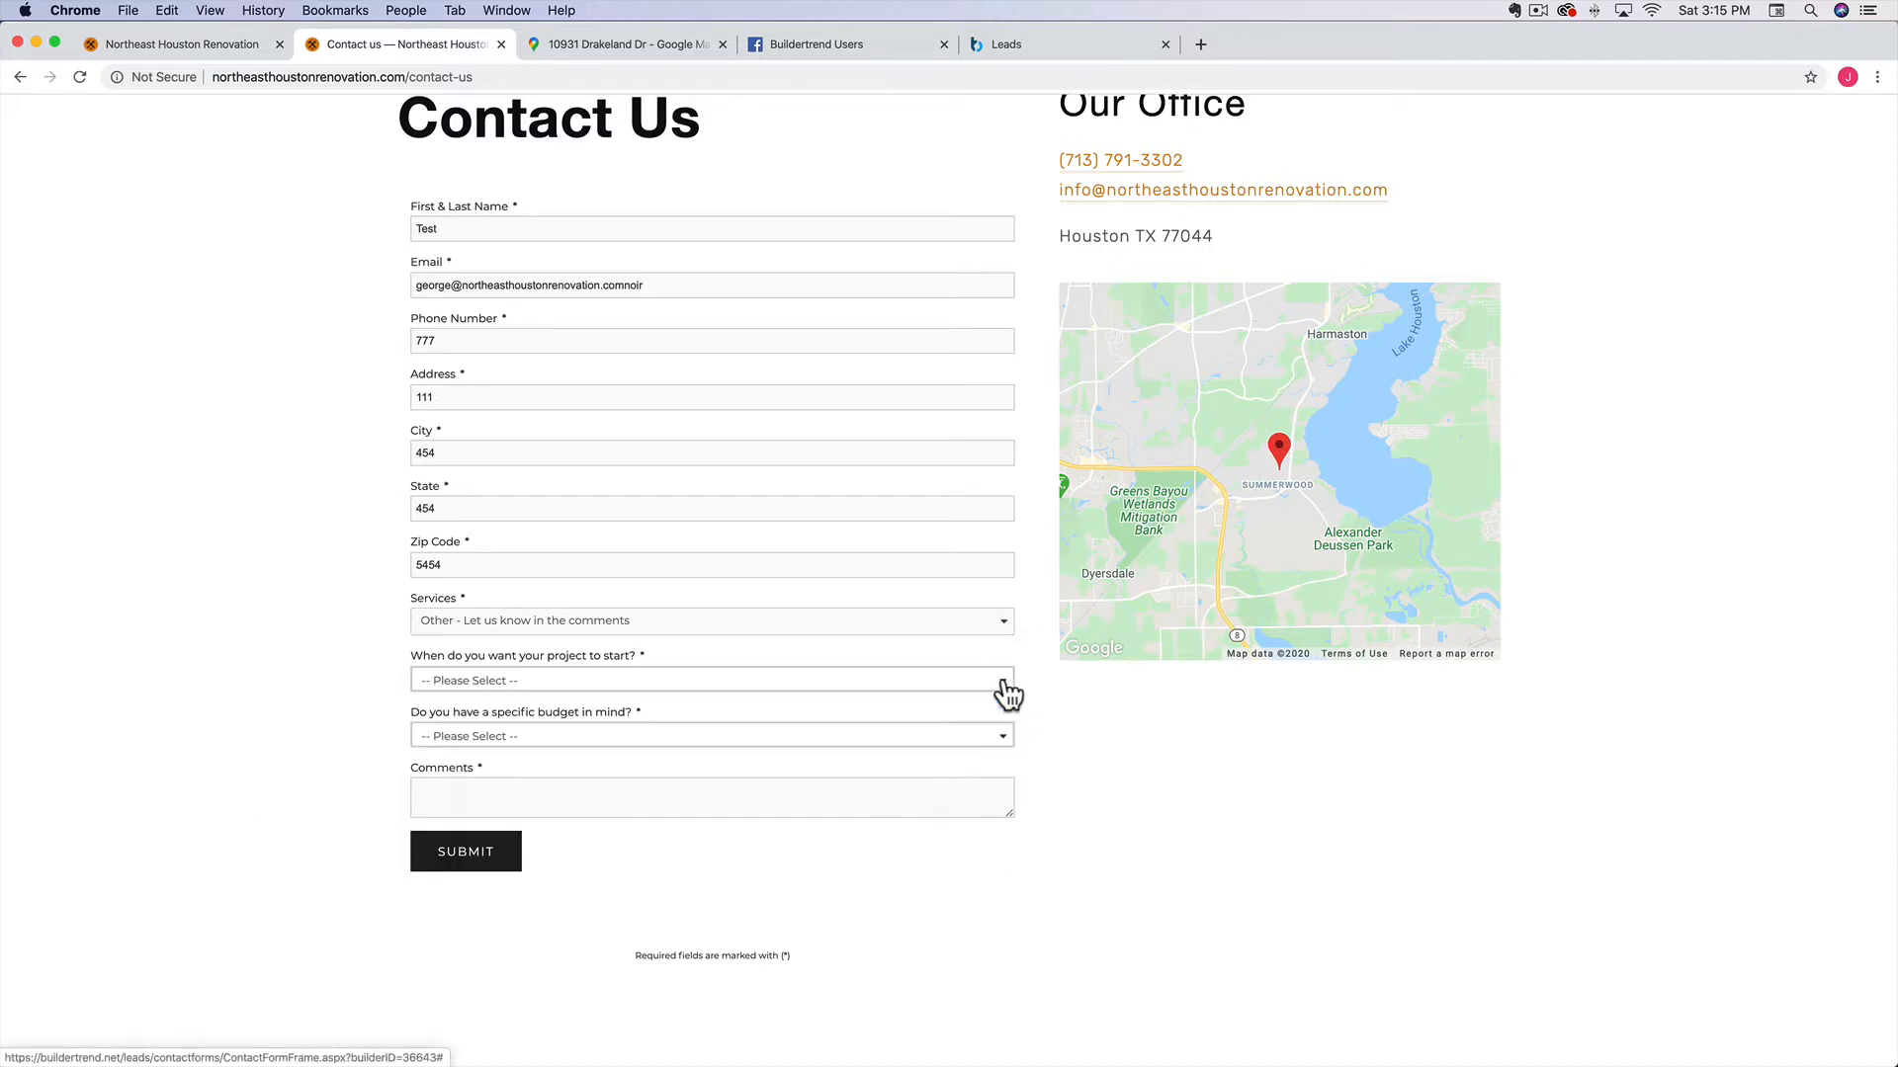
Set start to As soon as possible, budget Up to $10k, comment 'Fence replacement.', and submit
left_click(691, 682)
left_click(494, 718)
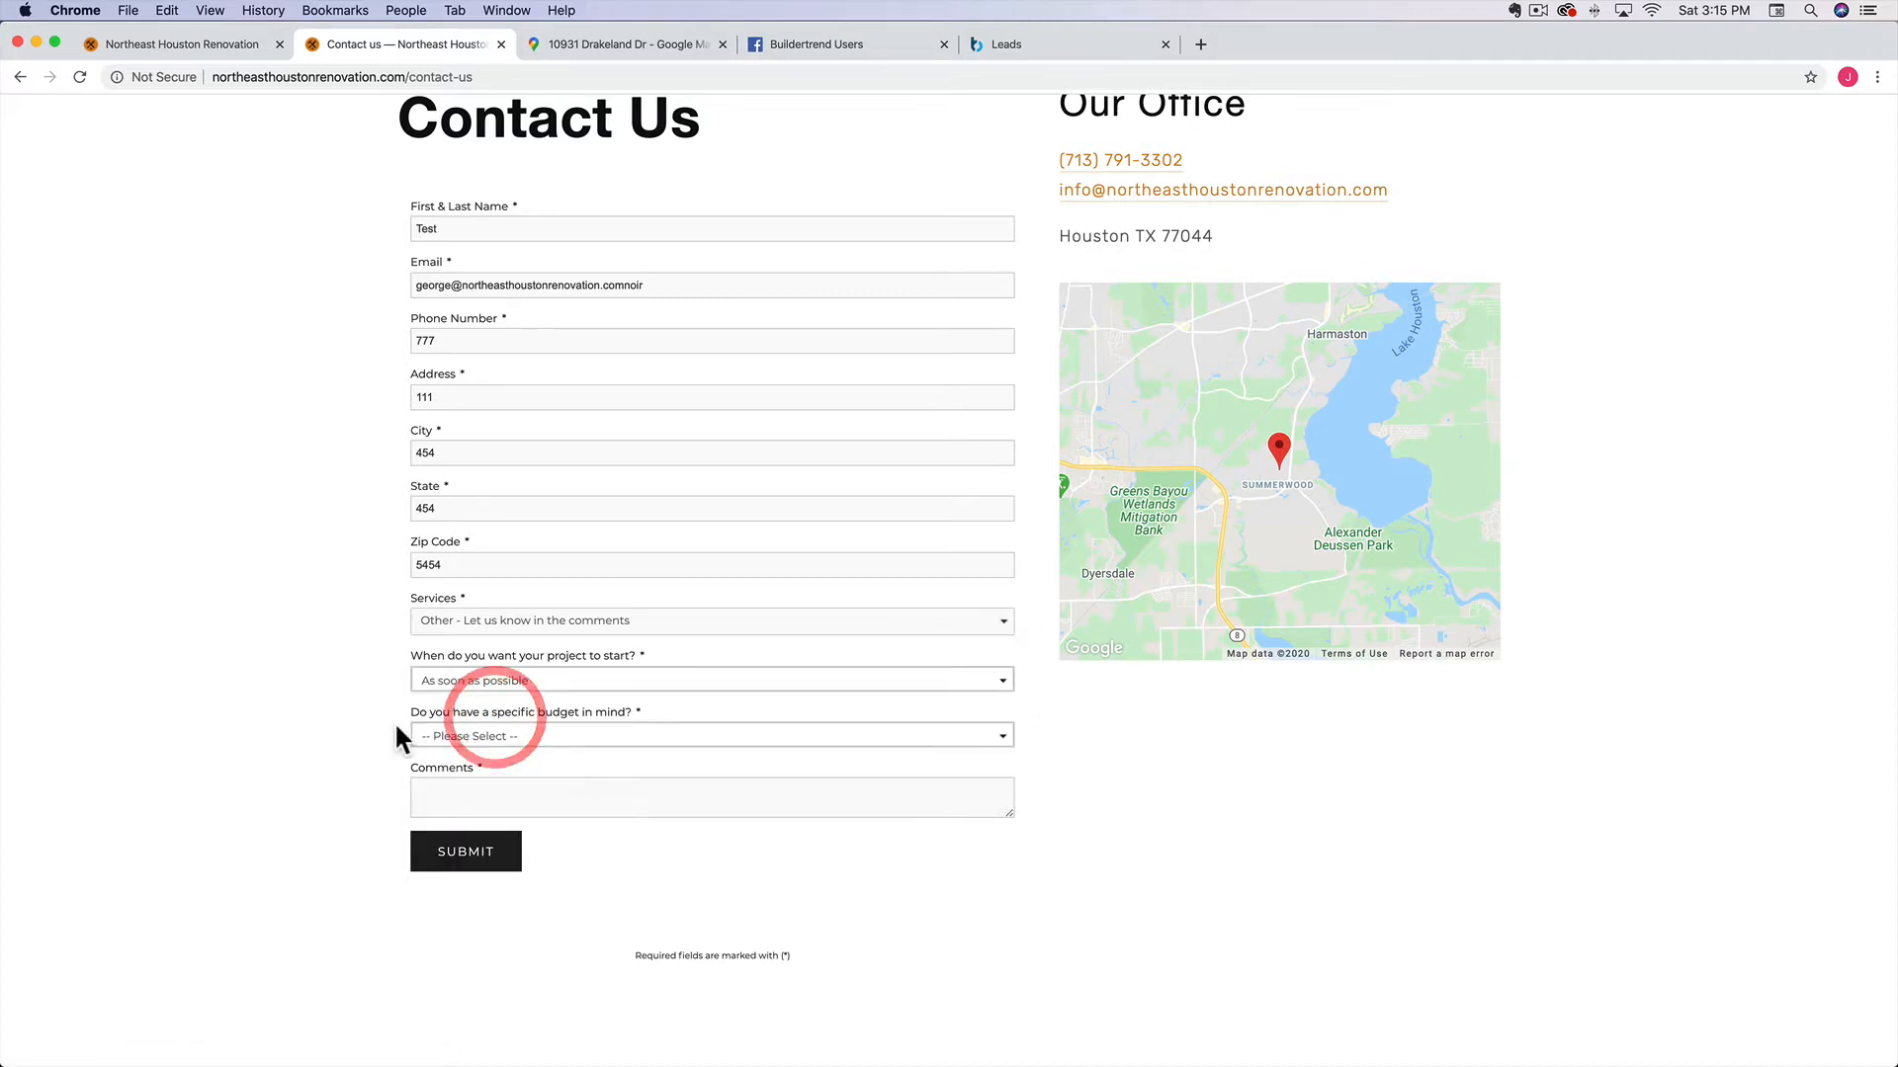
scroll(287, 721, "down", 5)
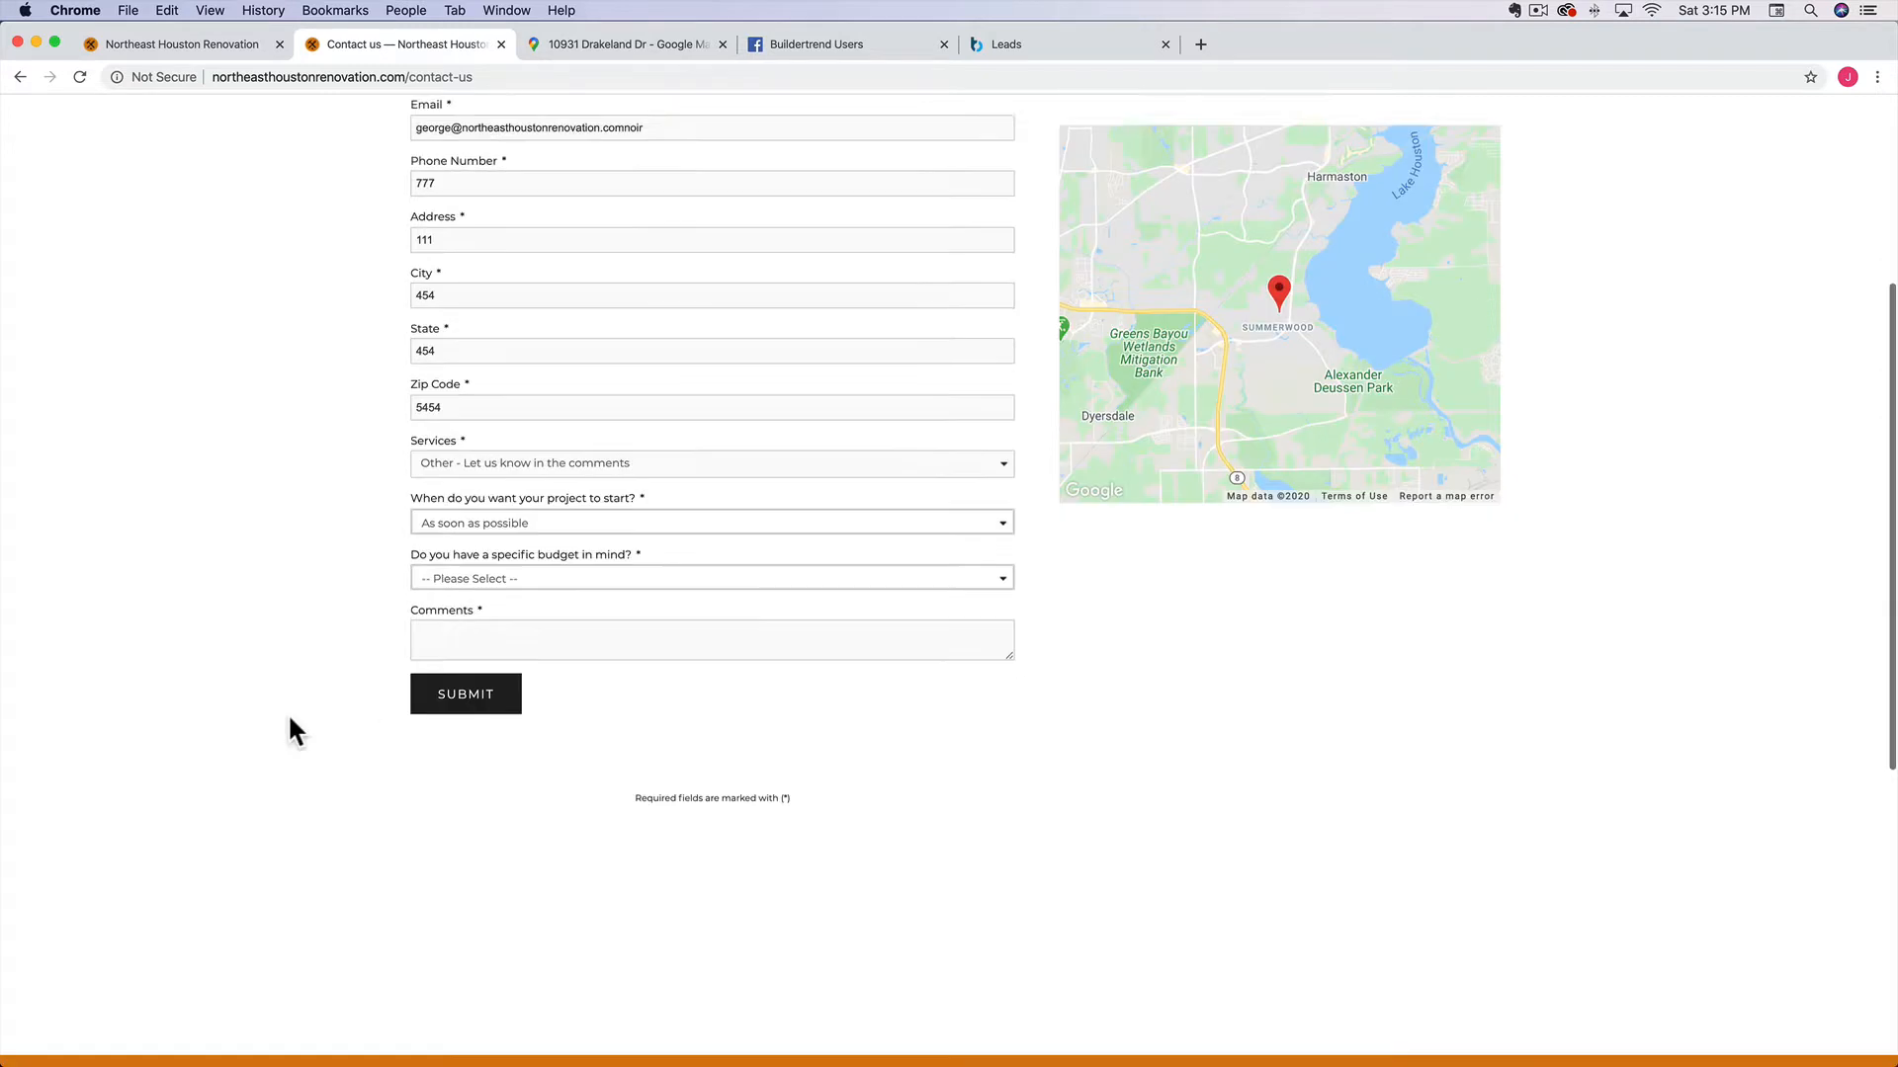
left_click(528, 472)
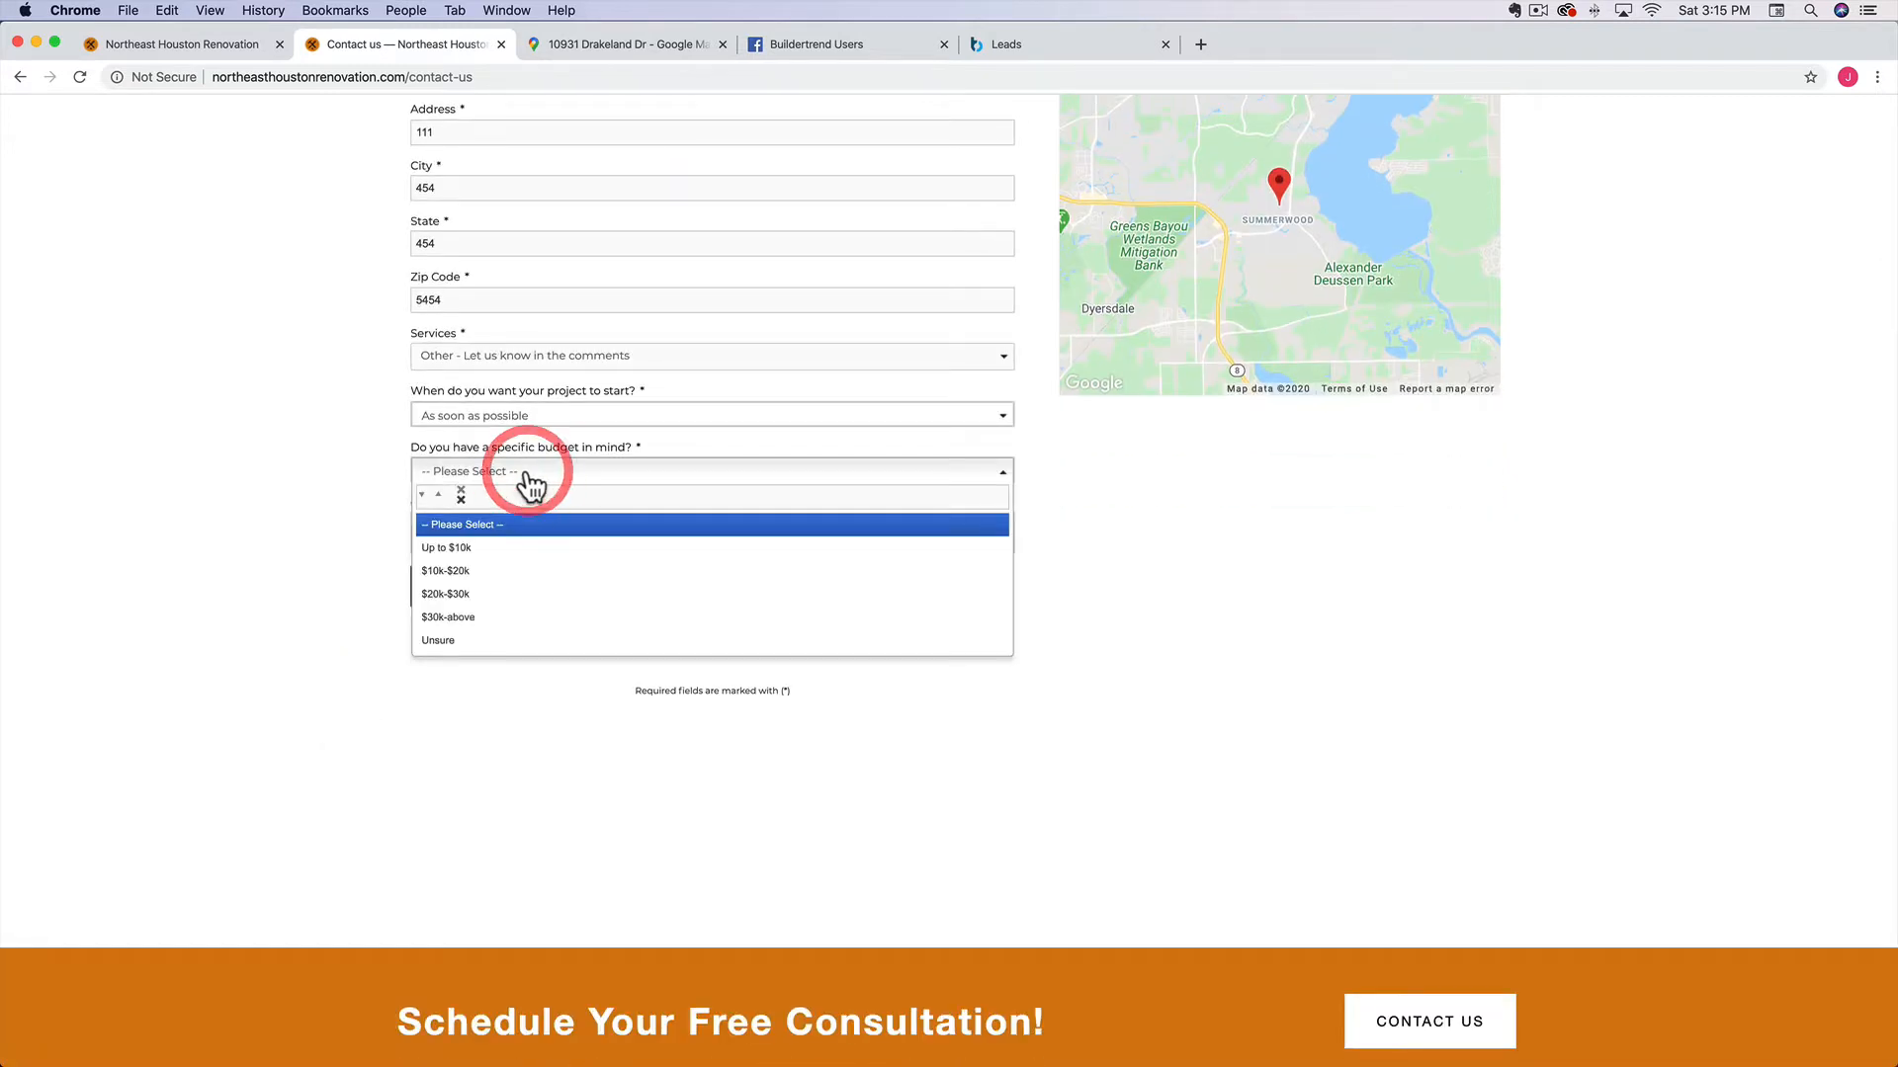
left_click(464, 548)
left_click(490, 540)
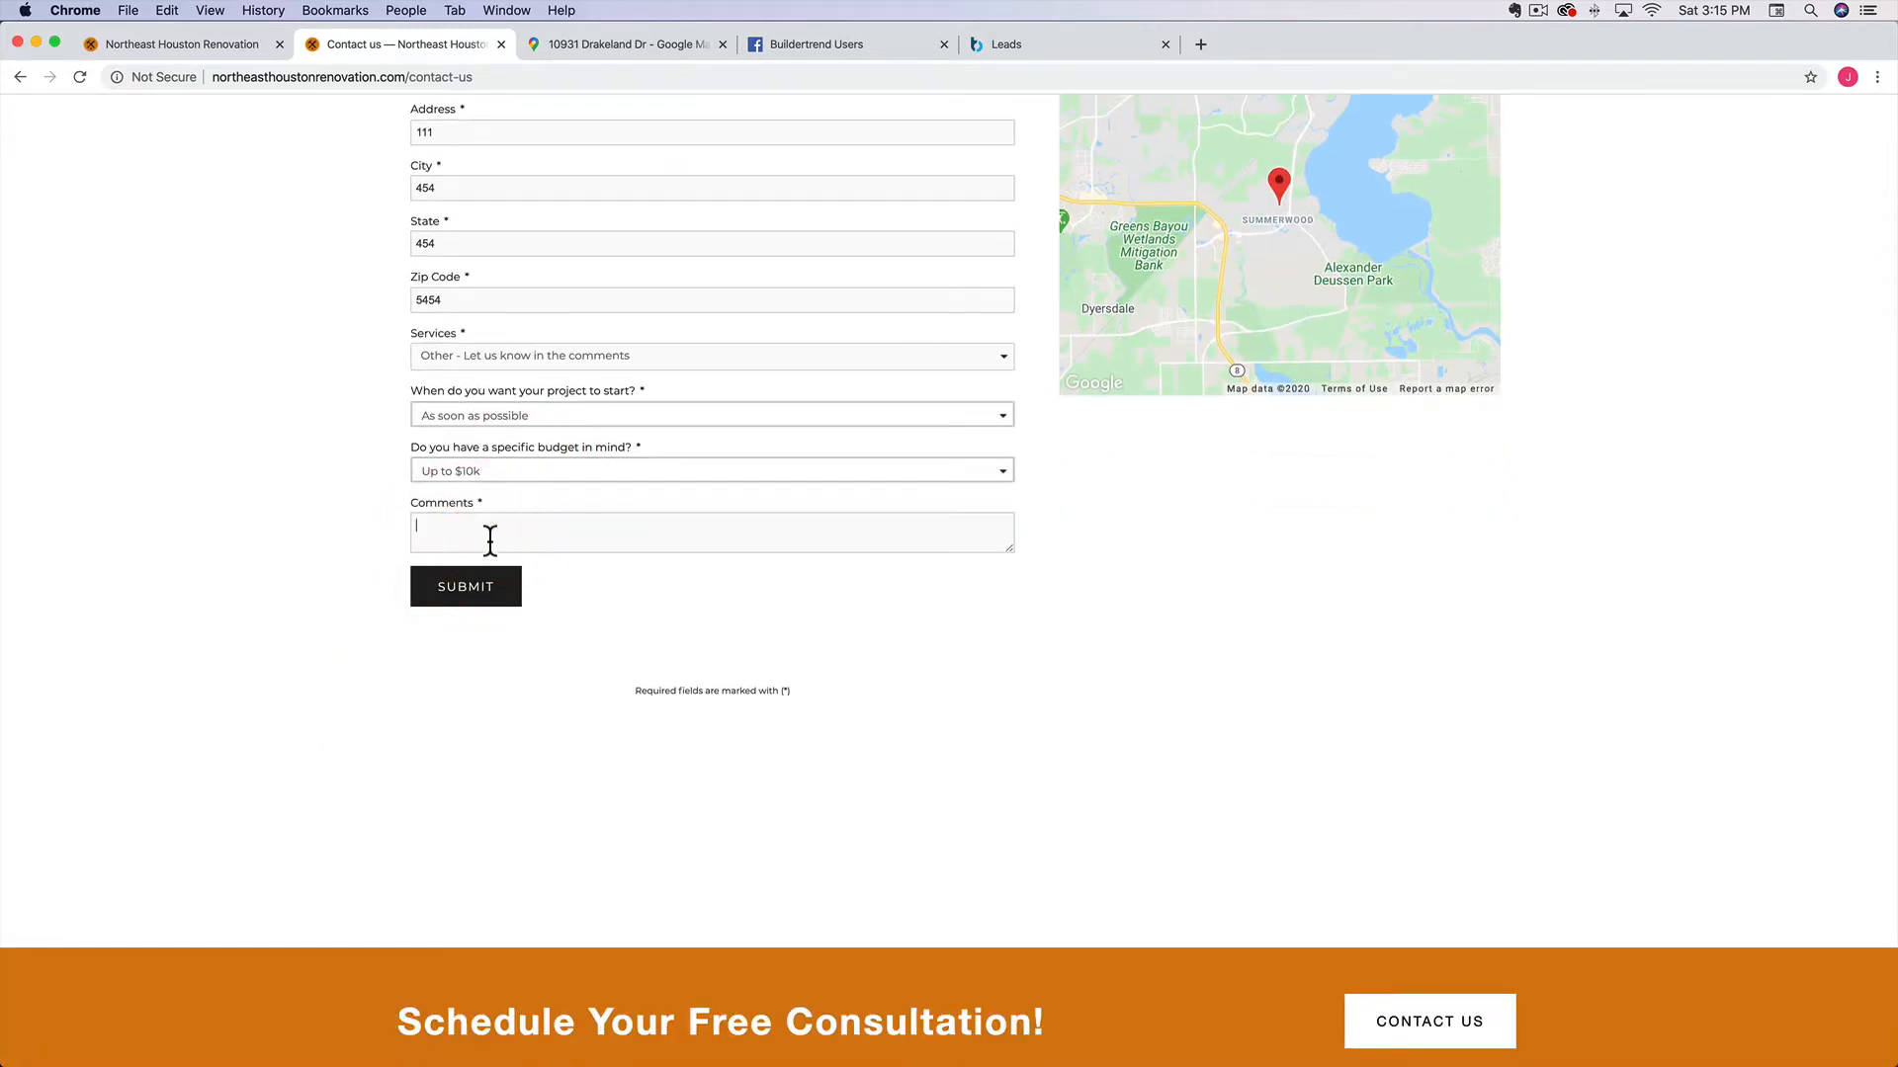
type("Fence replacement.")
left_click(461, 593)
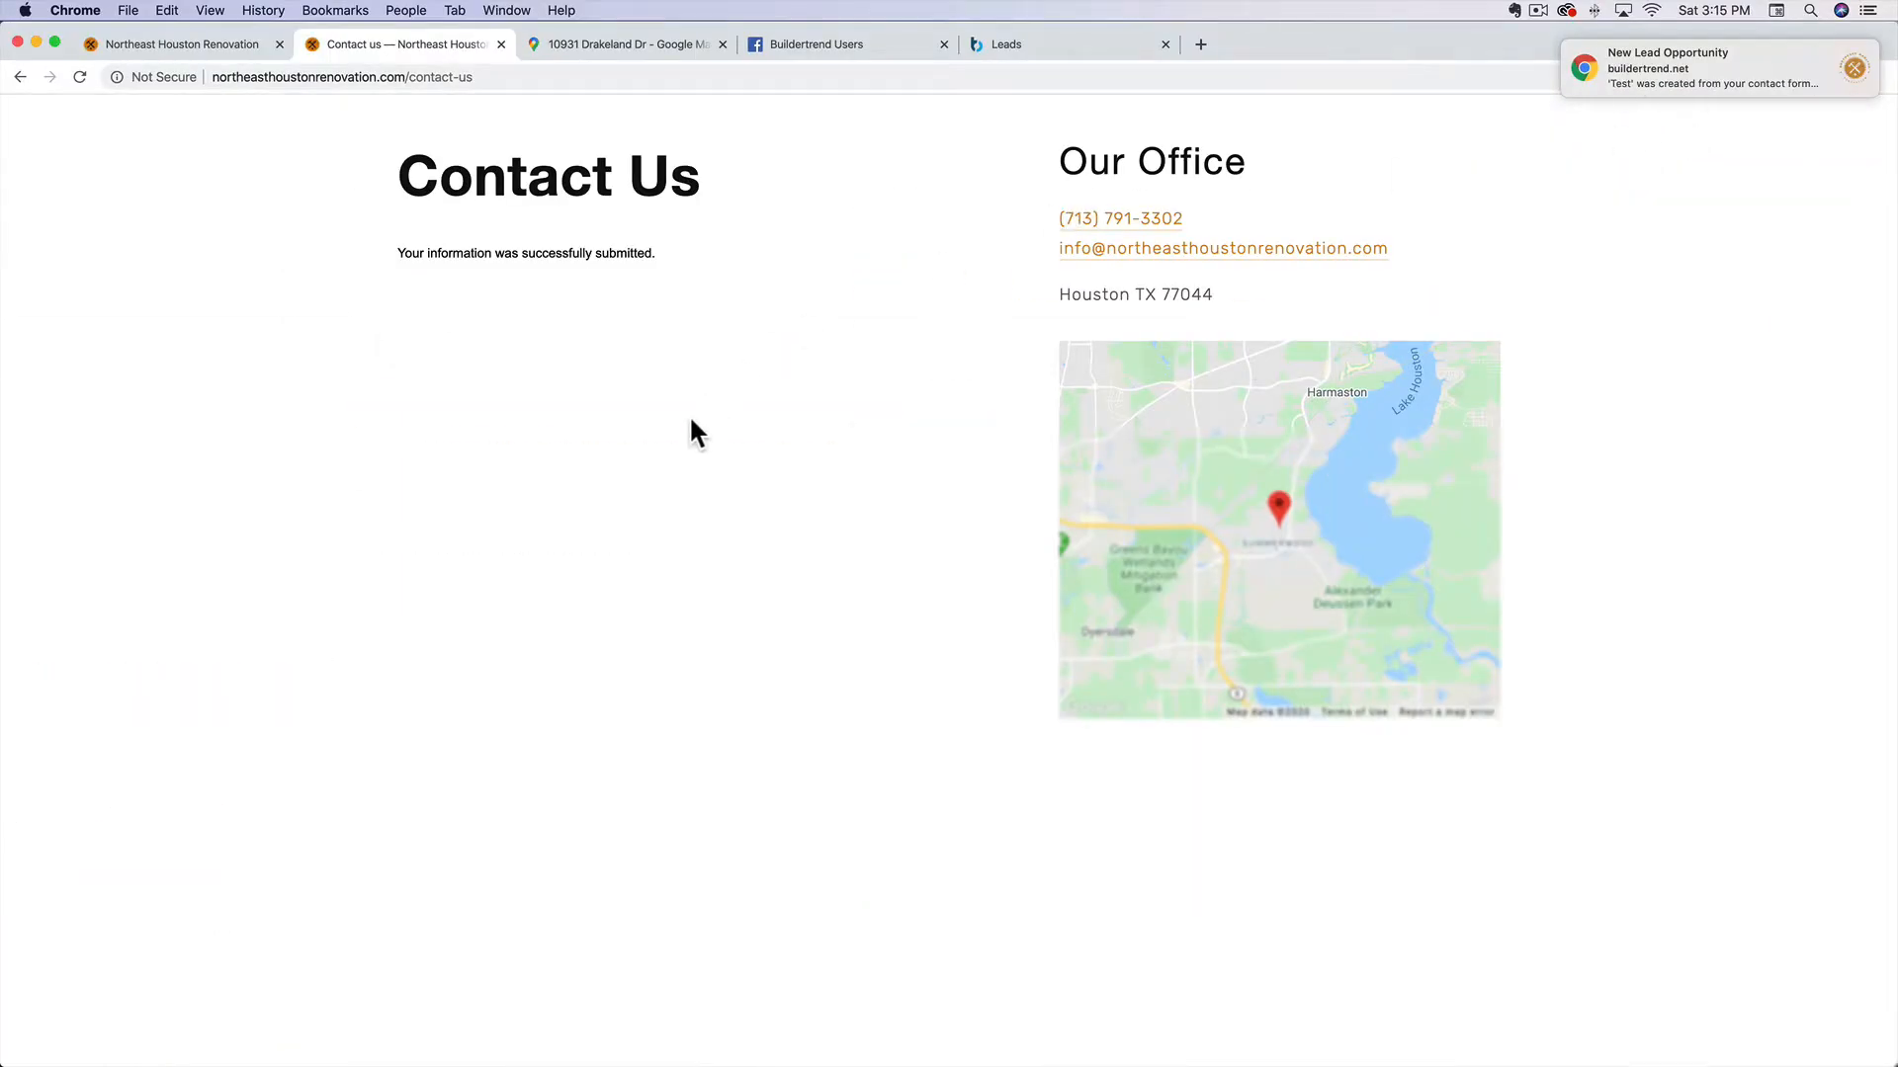
Refresh the Buildertrend leads list, open the new Test lead, and retitle it 'Fence replacement.'
left_click(1008, 46)
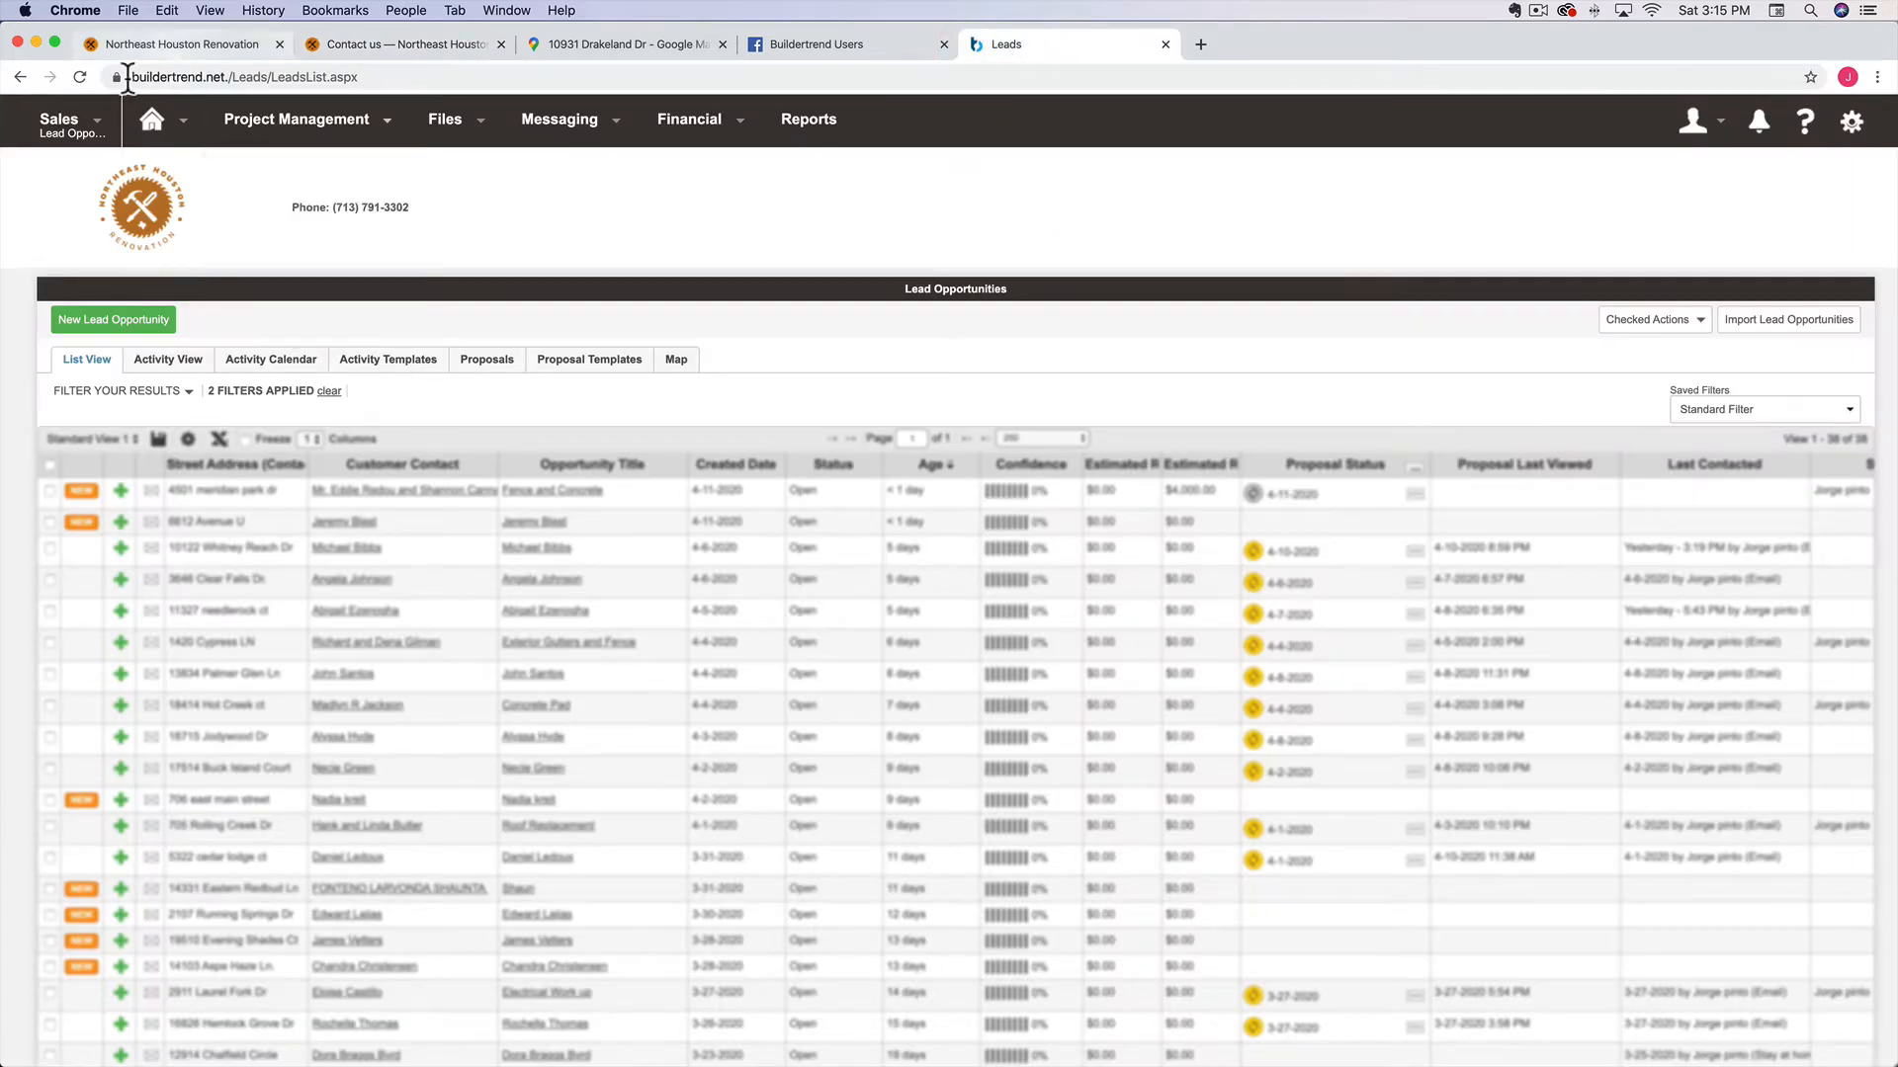
left_click(82, 77)
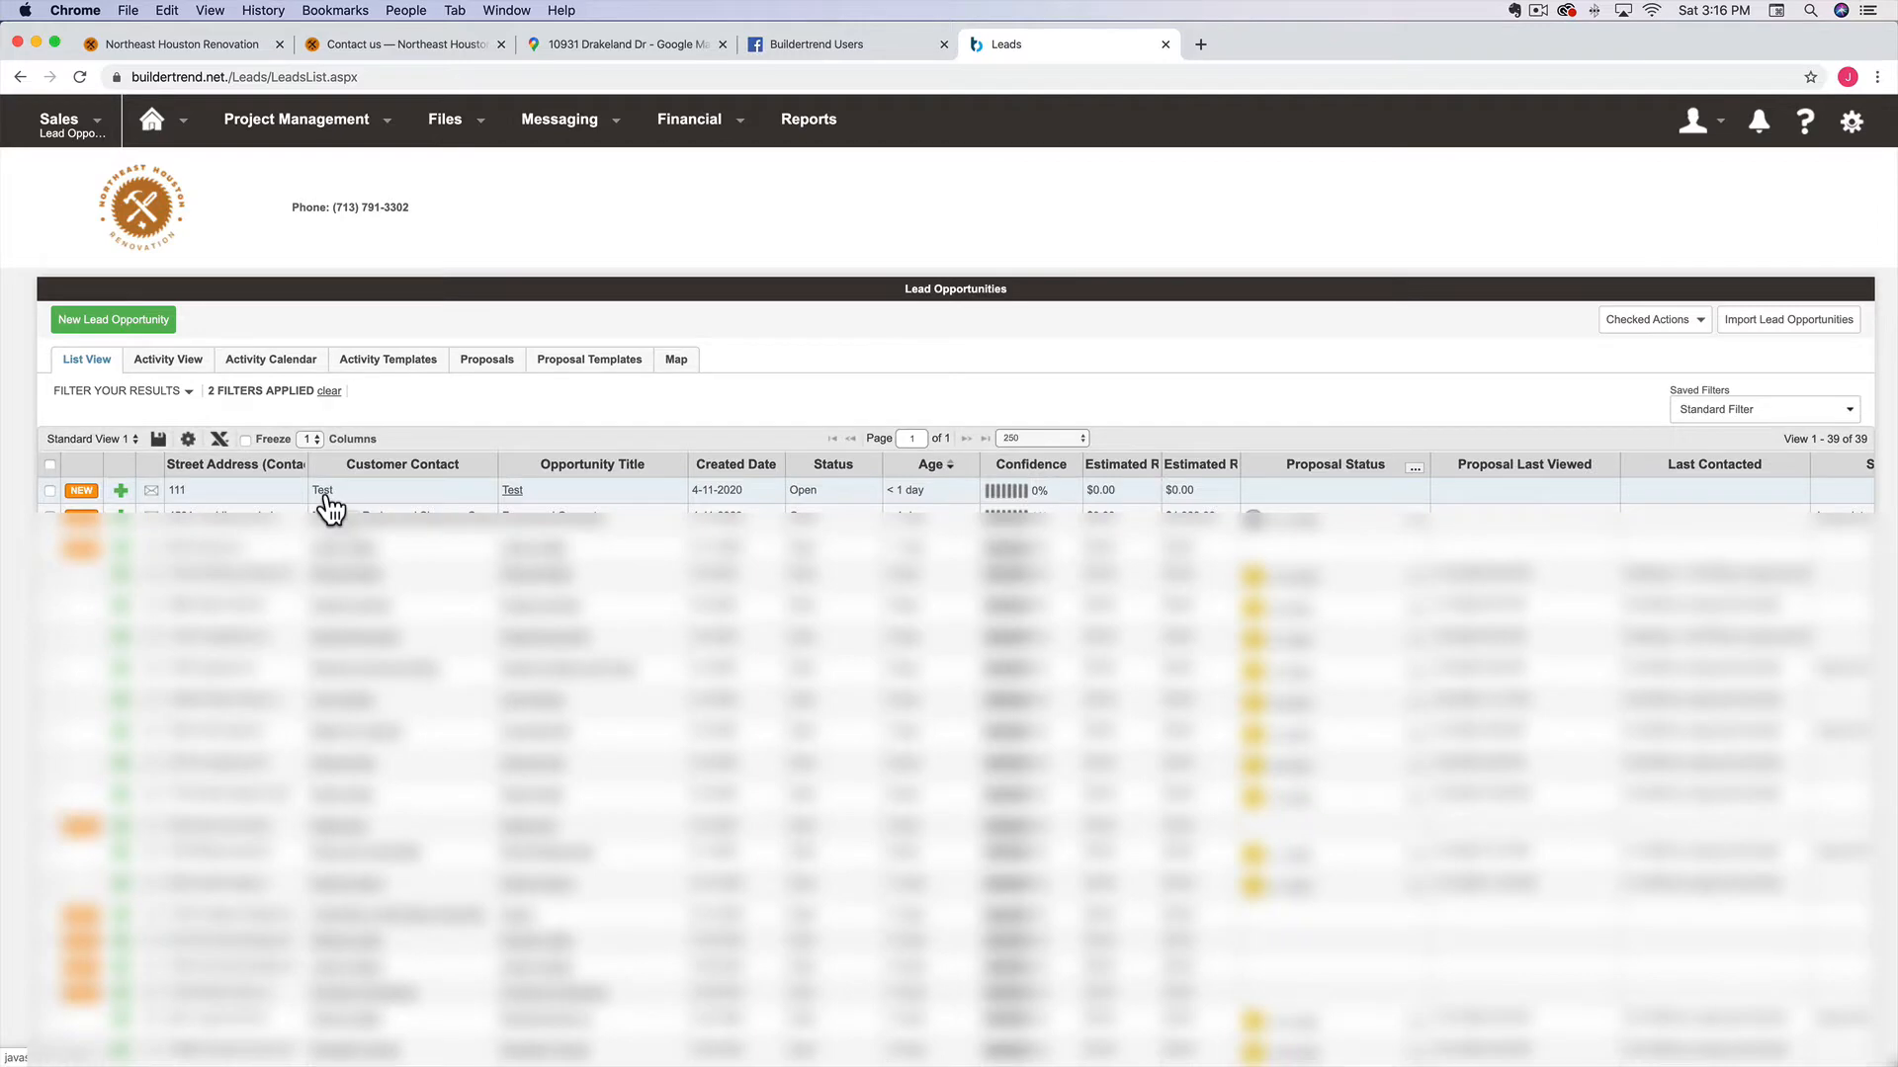
left_click(515, 491)
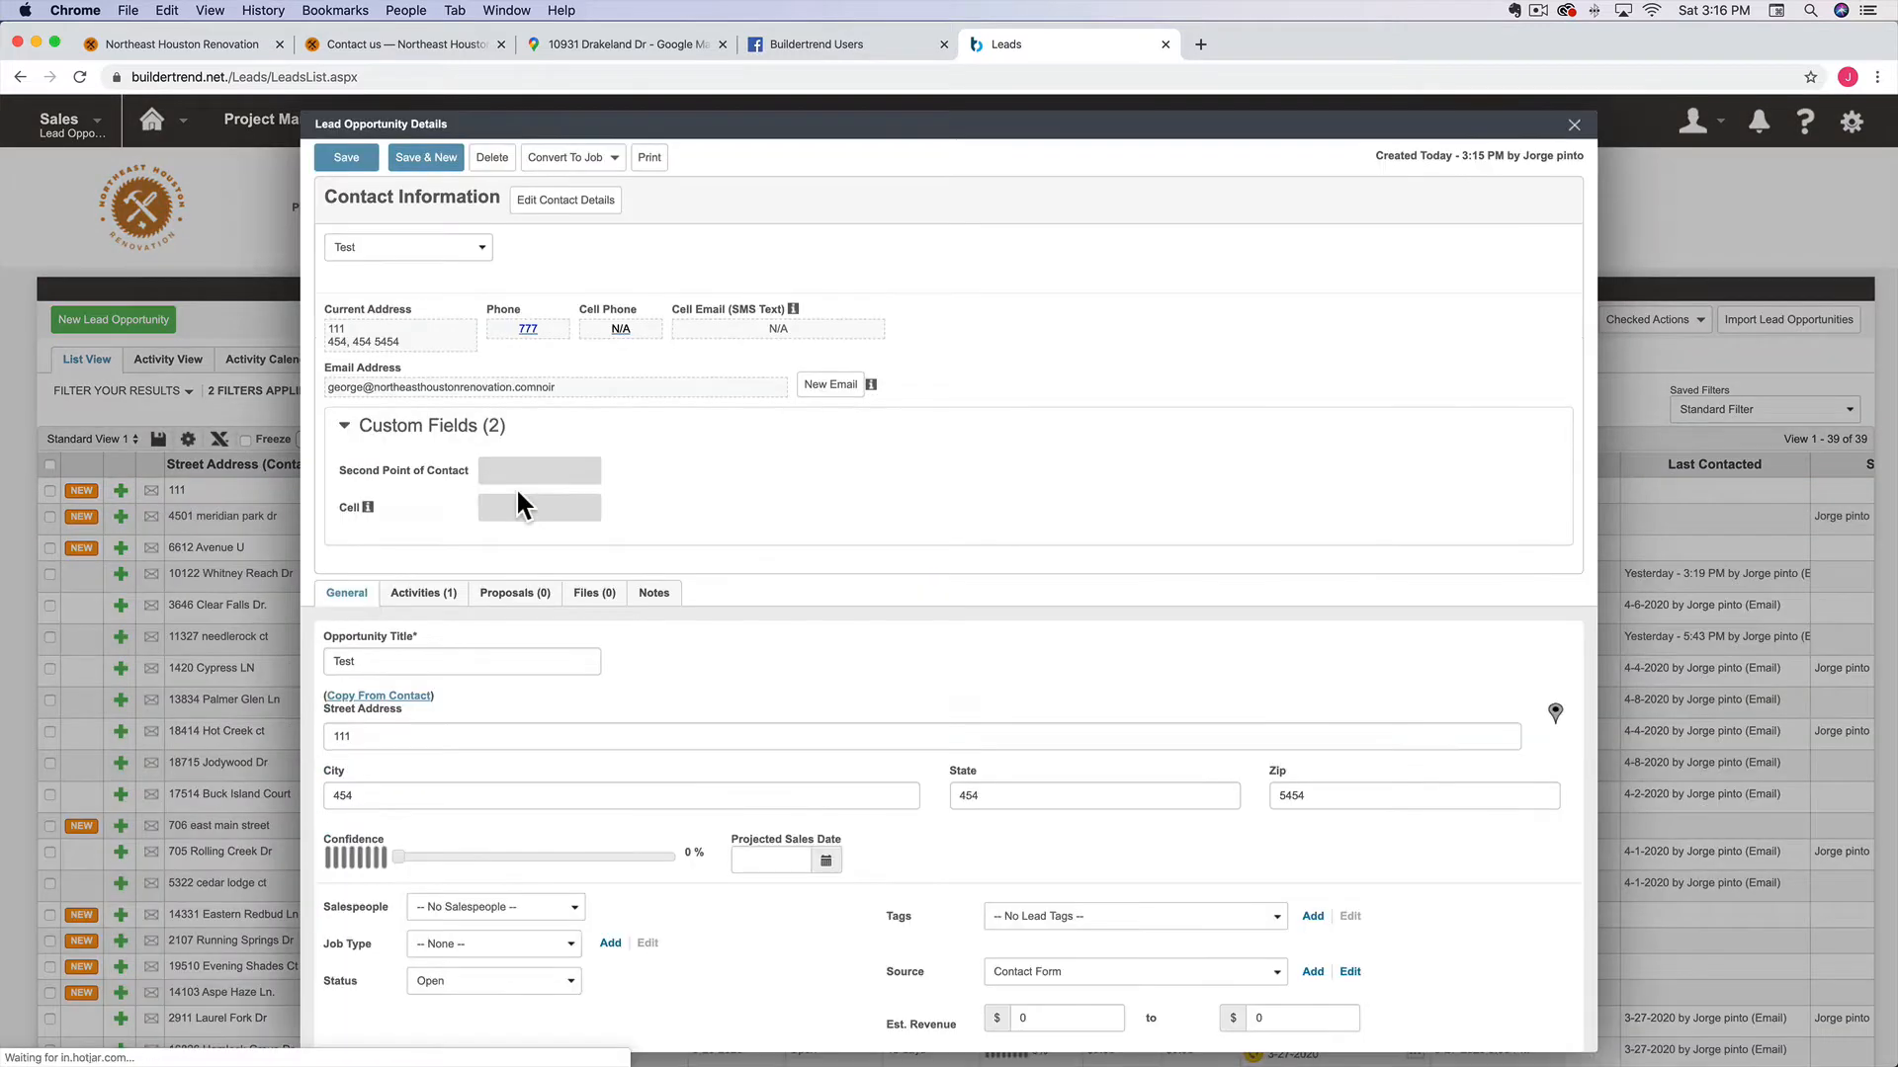
scroll(777, 518, "down", 3)
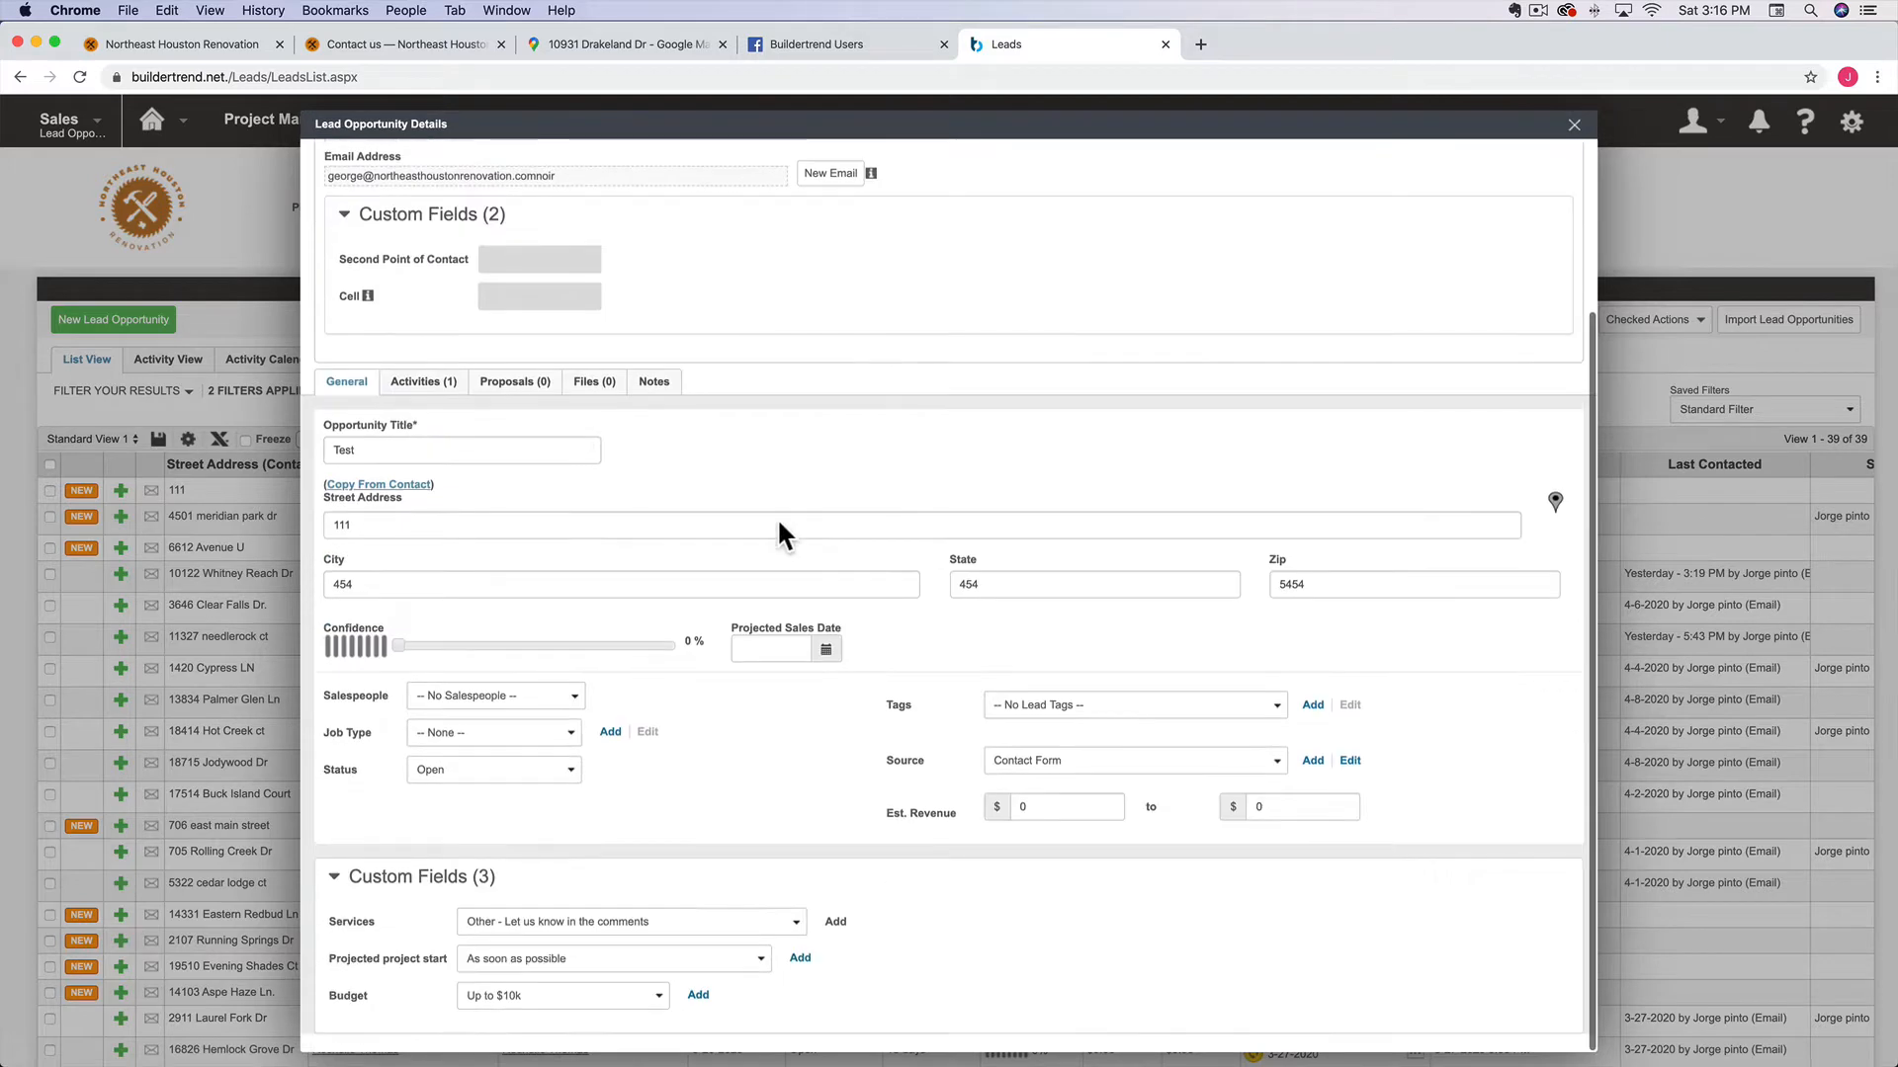
double_click(423, 451)
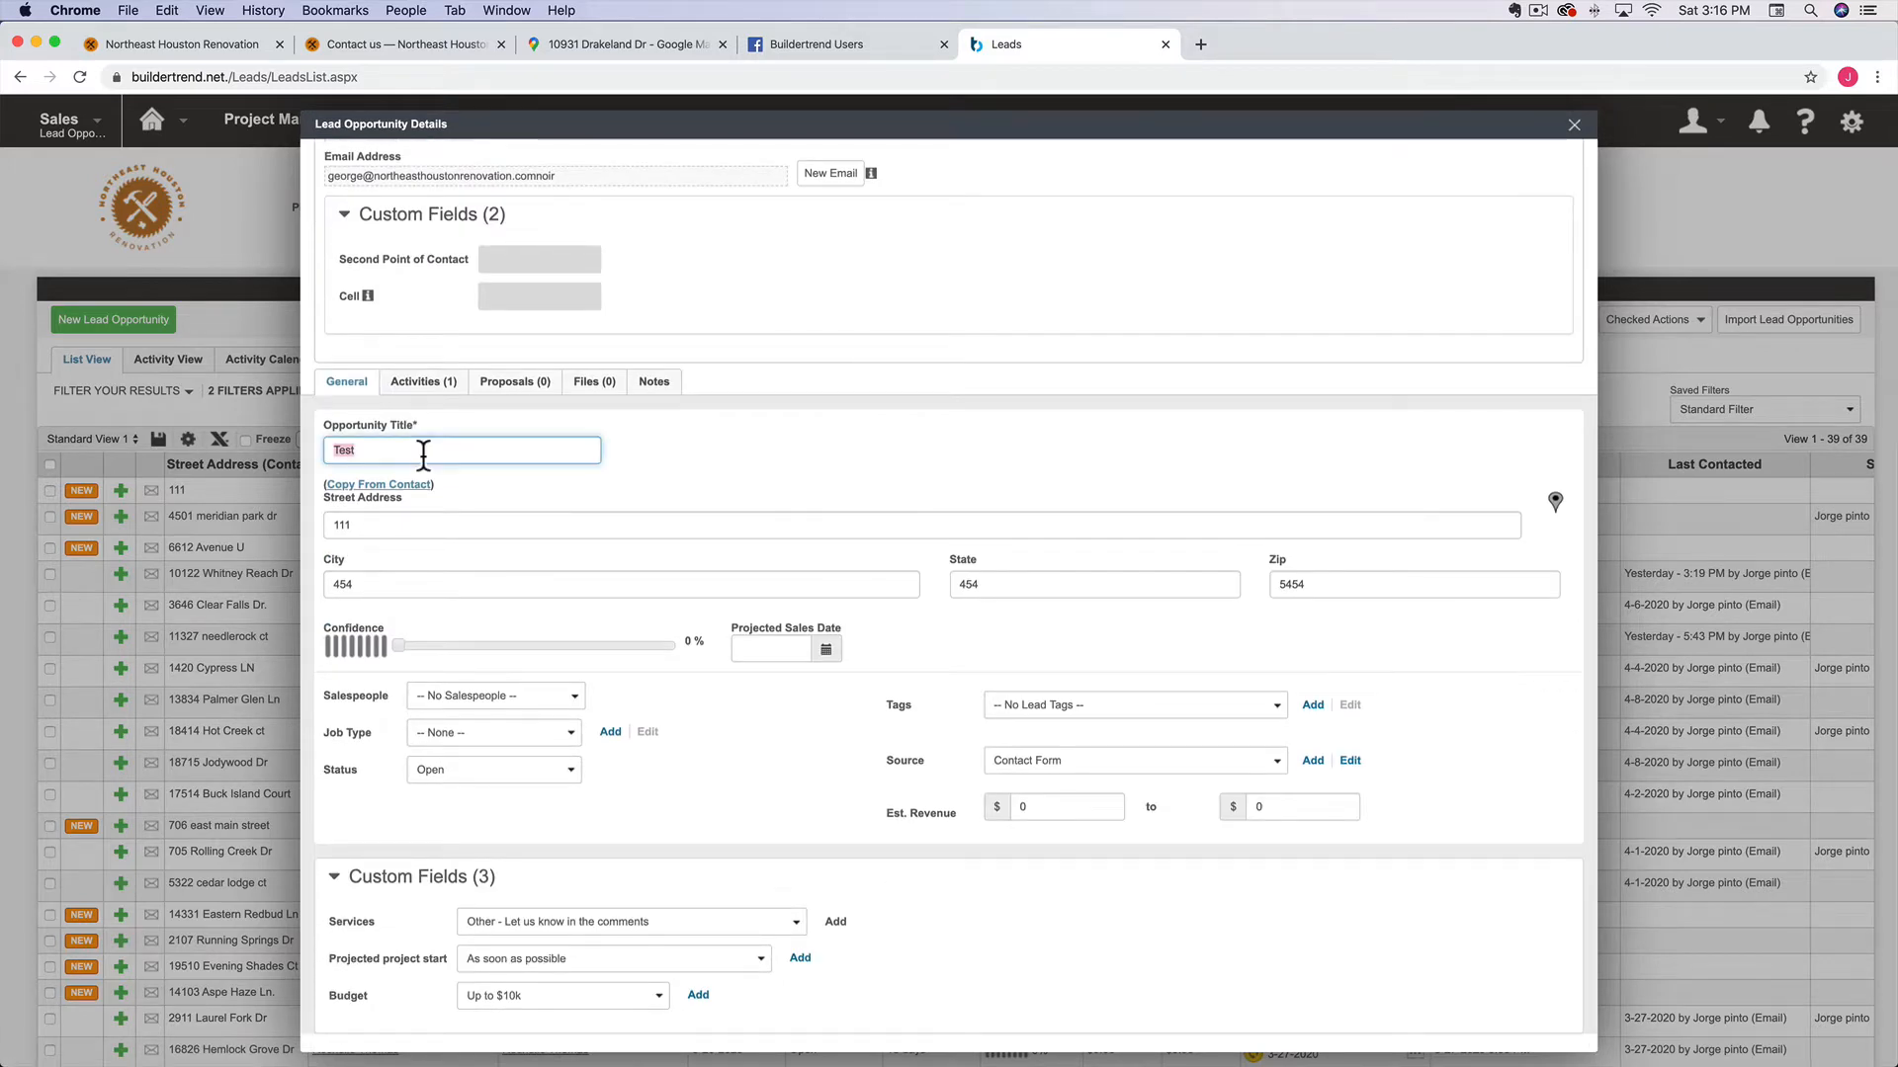
type("Fence replacement.")
left_click(366, 489)
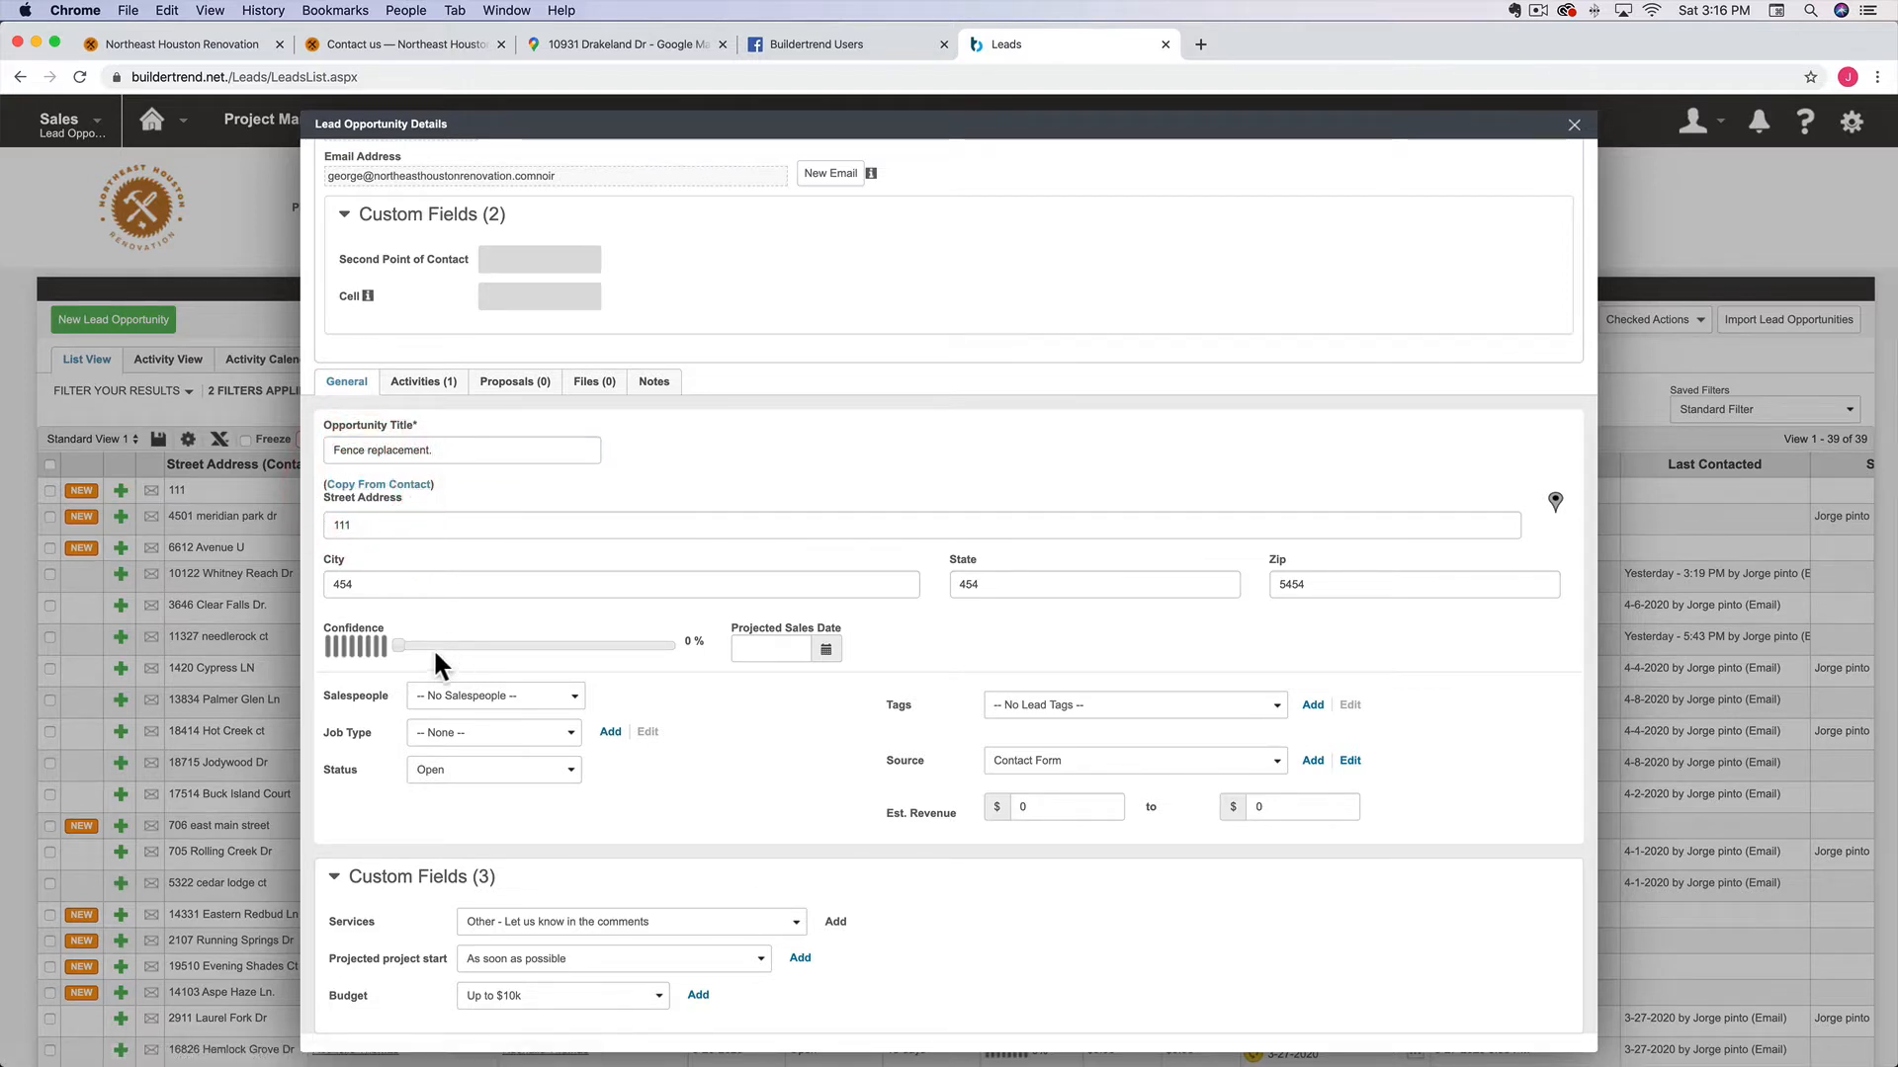
Raise the lead confidence to 100% and assign a salesperson
left_click_drag(395, 642, 684, 672)
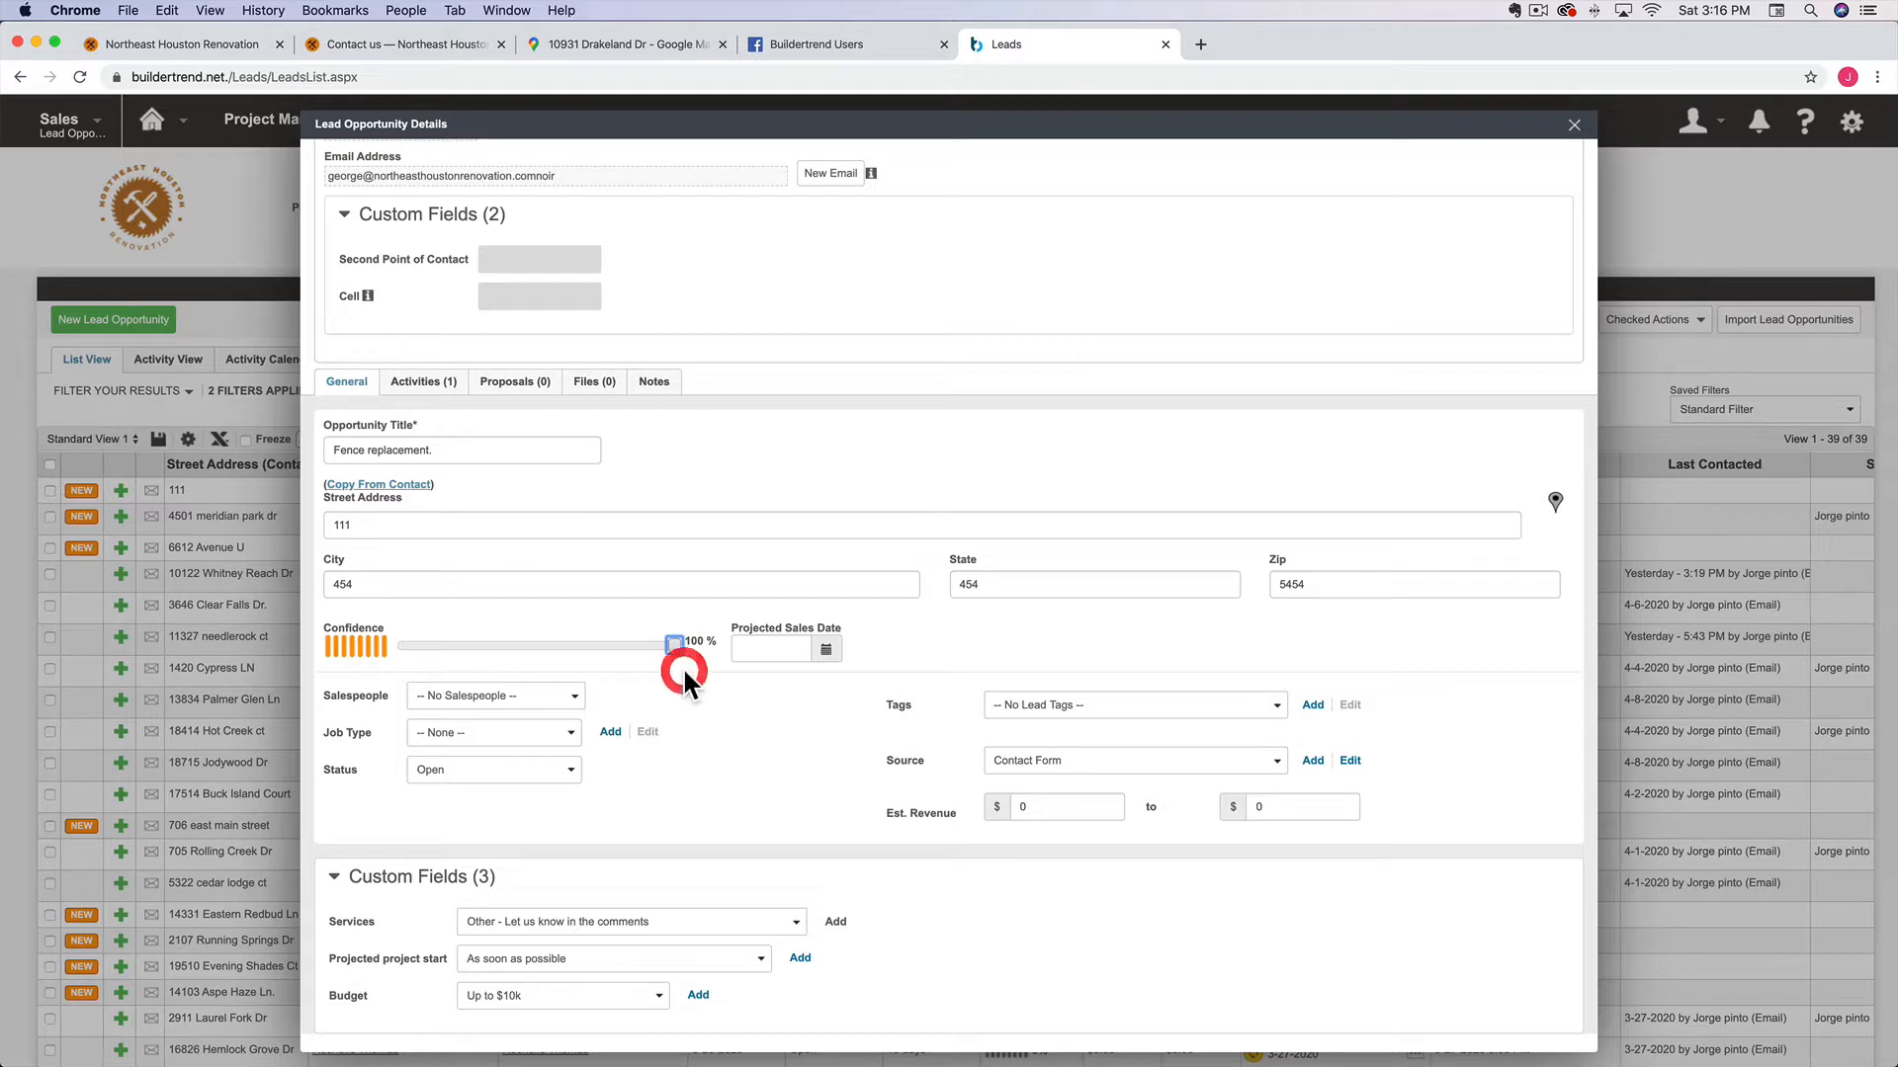
left_click(542, 700)
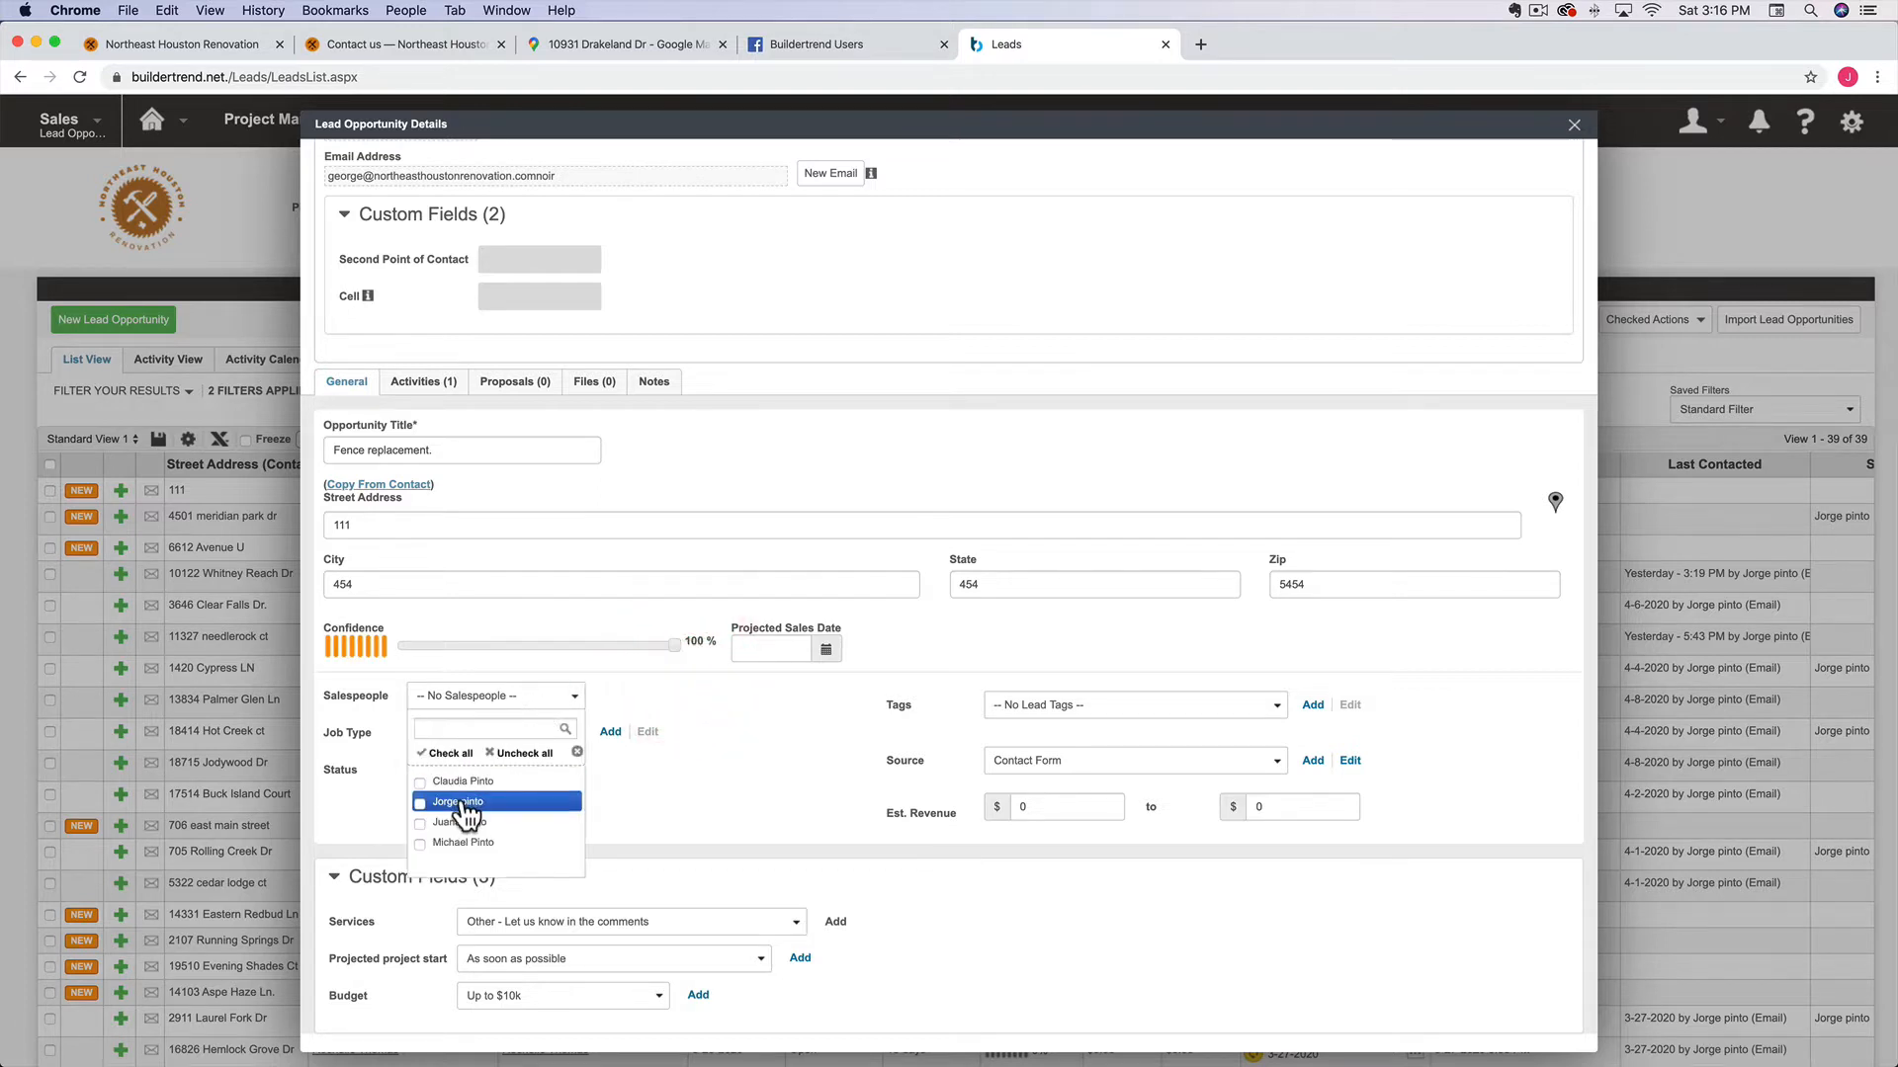
left_click(467, 813)
left_click(781, 726)
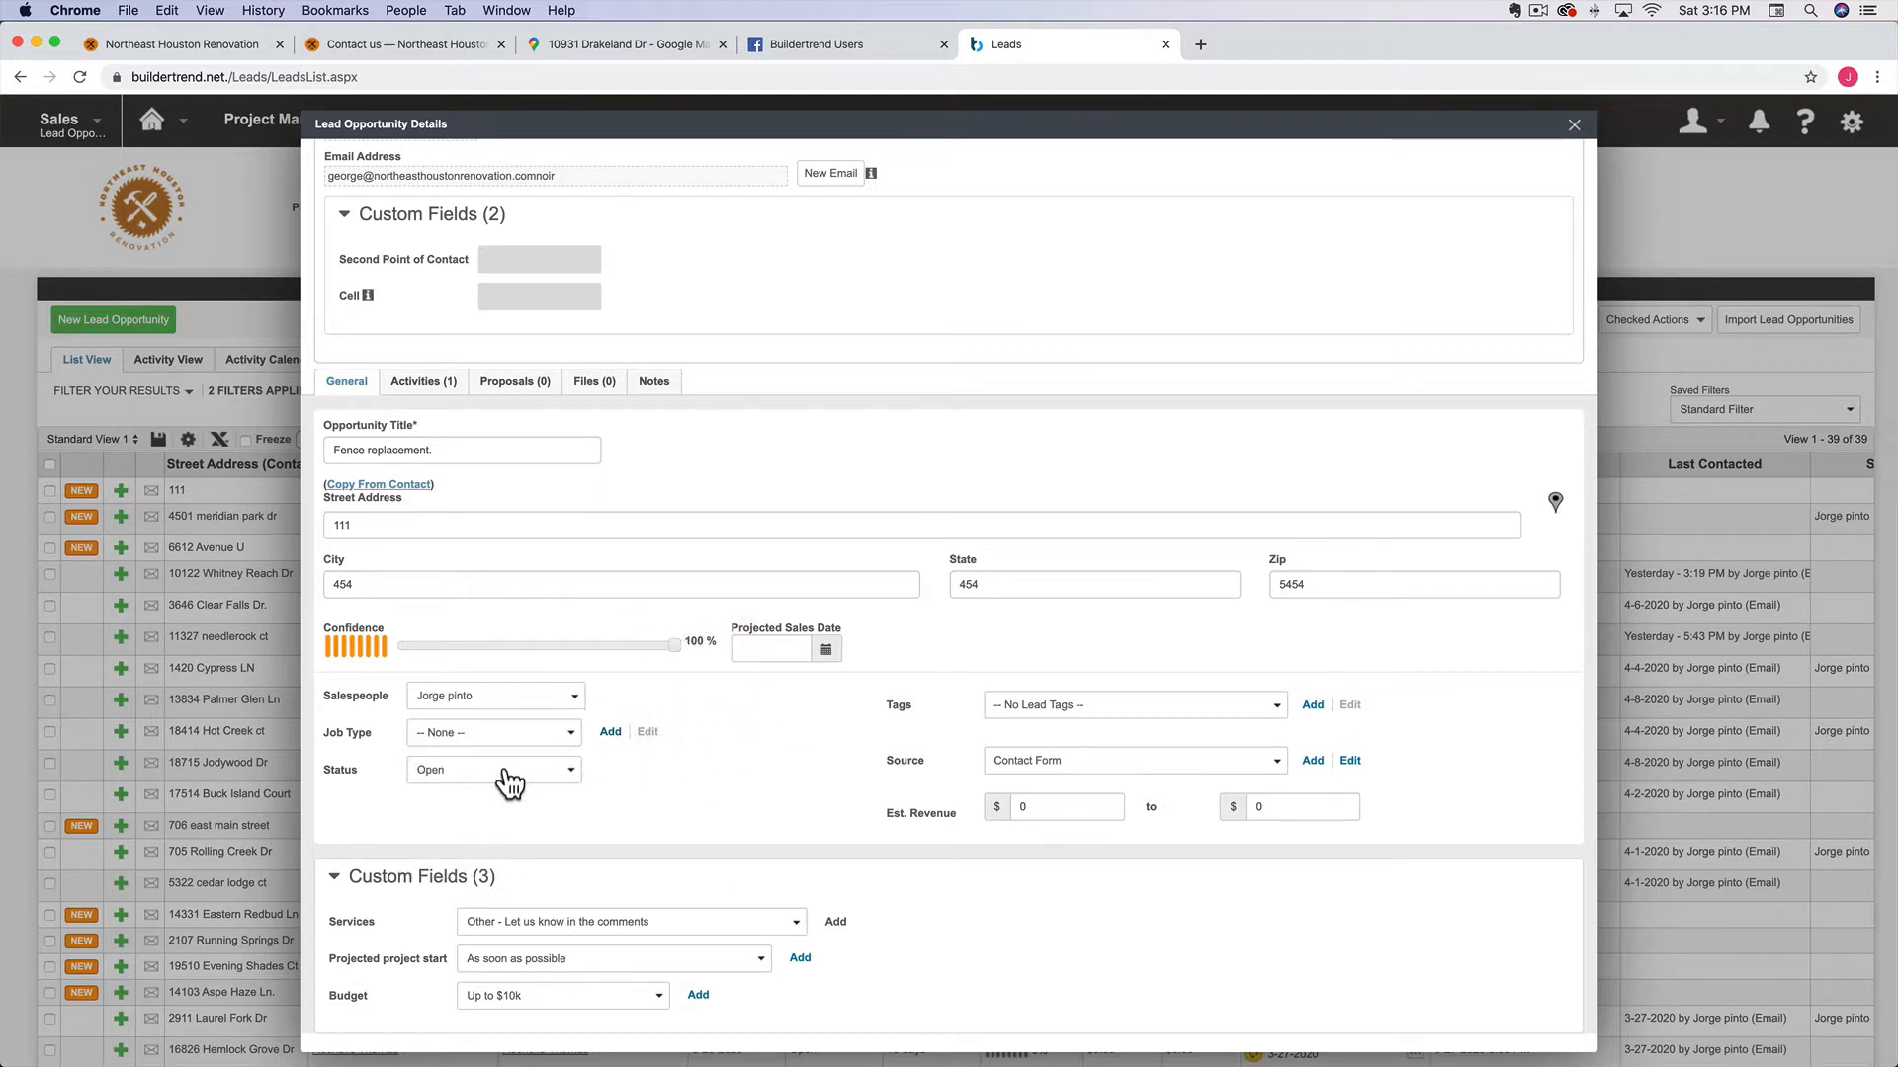
Add Website as a second lead source and set the upper estimated revenue to 5000
left_click(1018, 766)
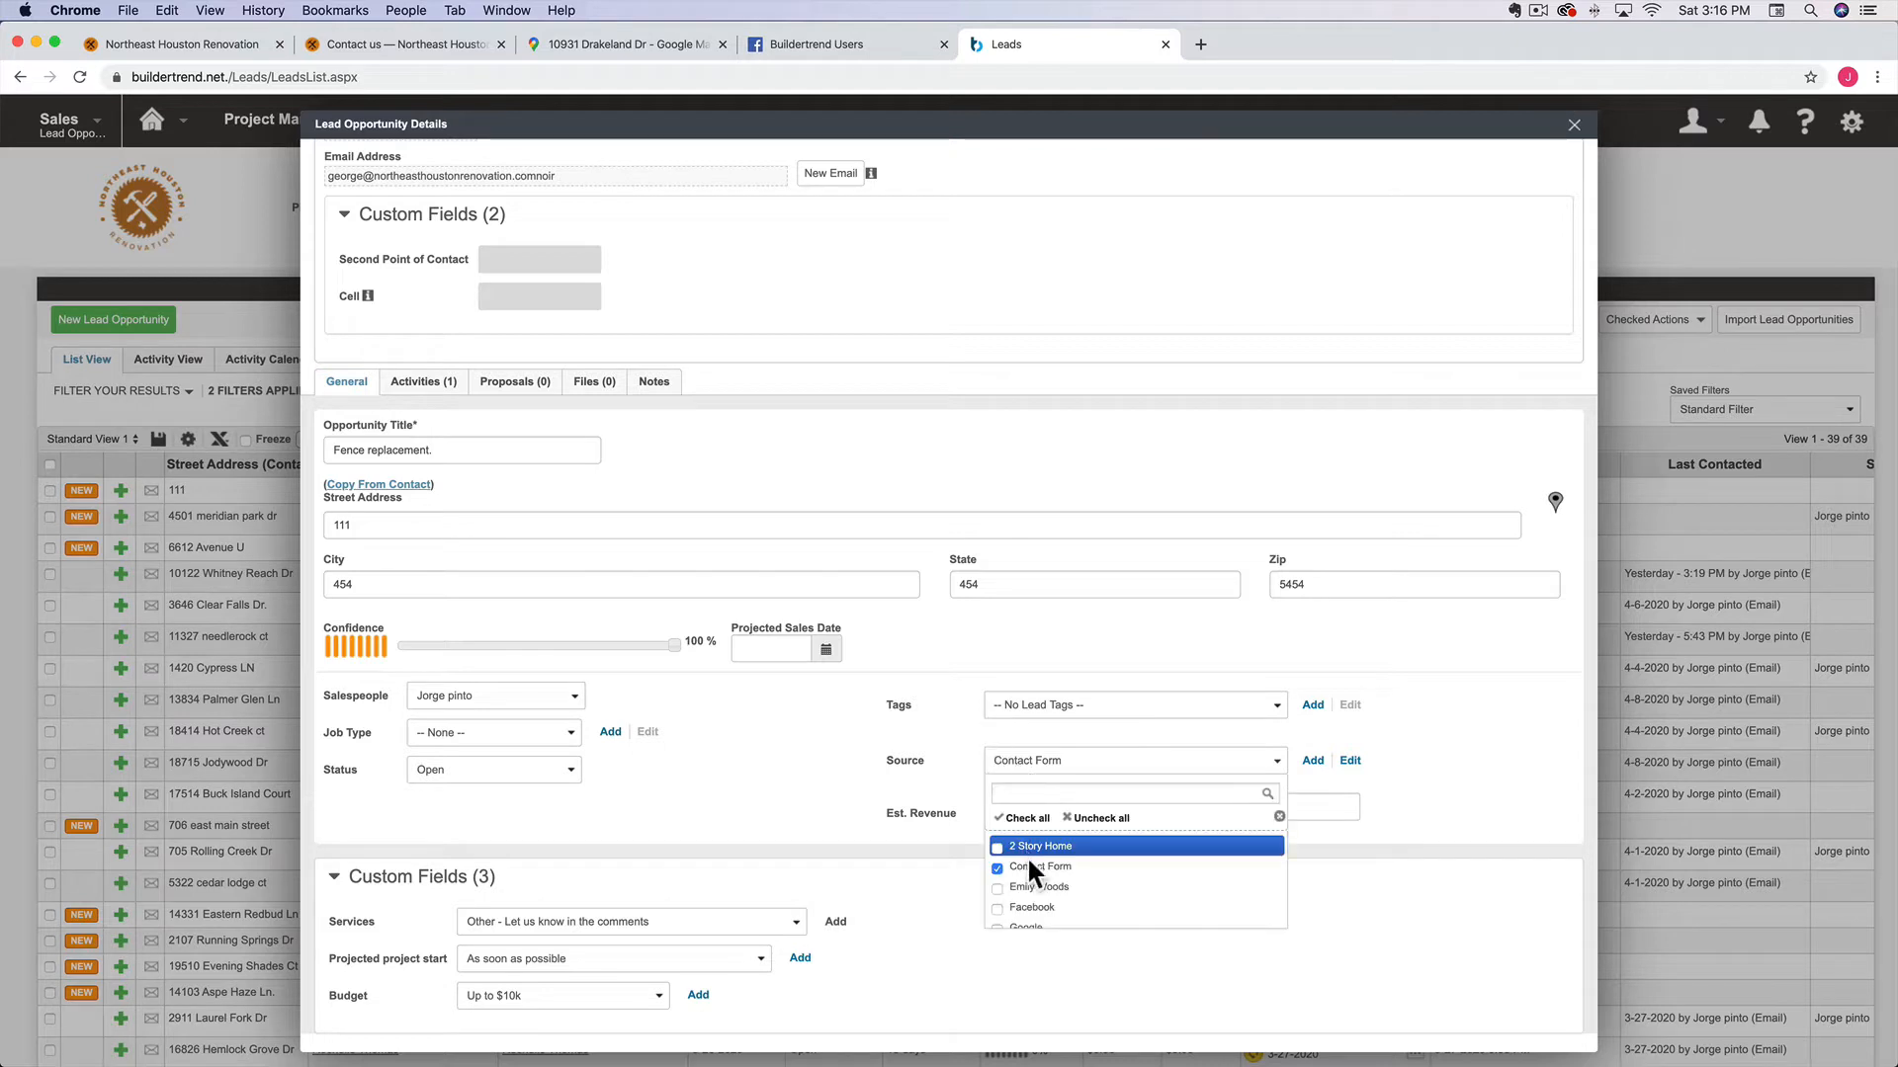
scroll(1027, 869, "down", 5)
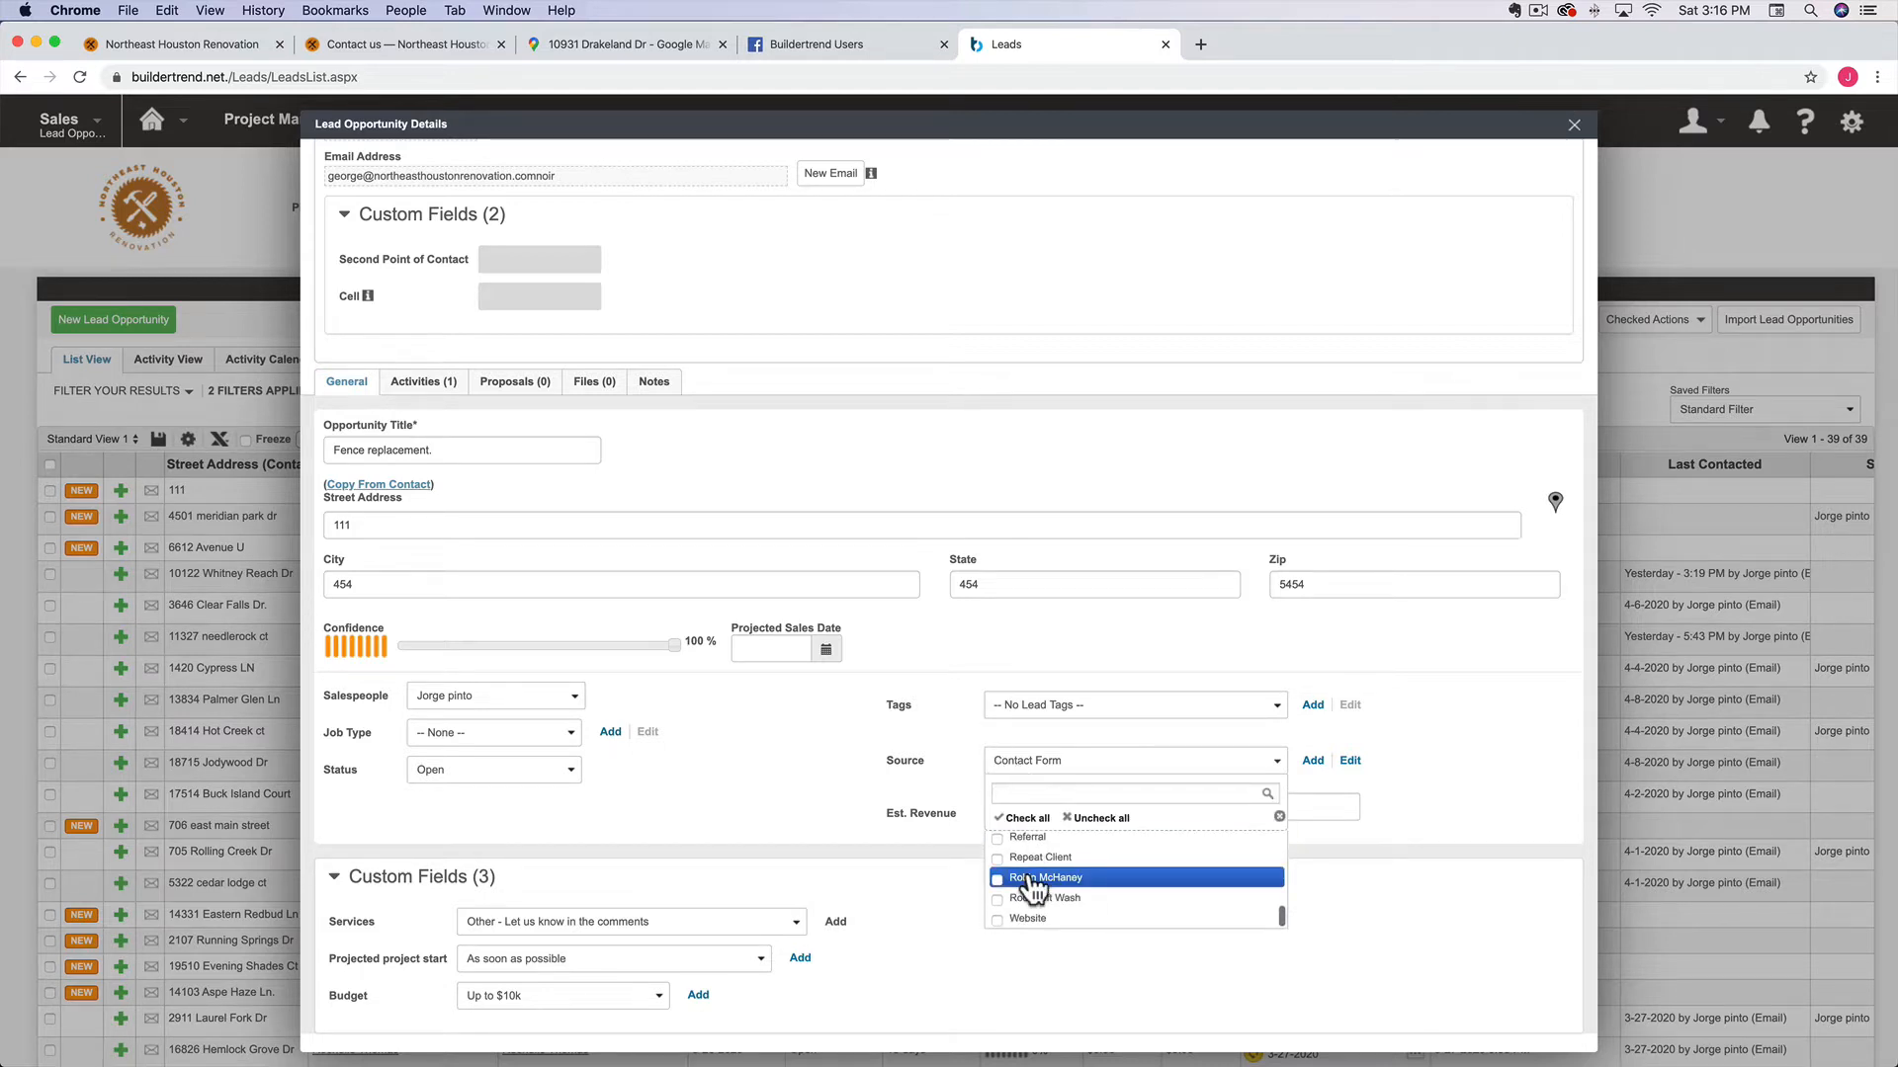
left_click(1030, 922)
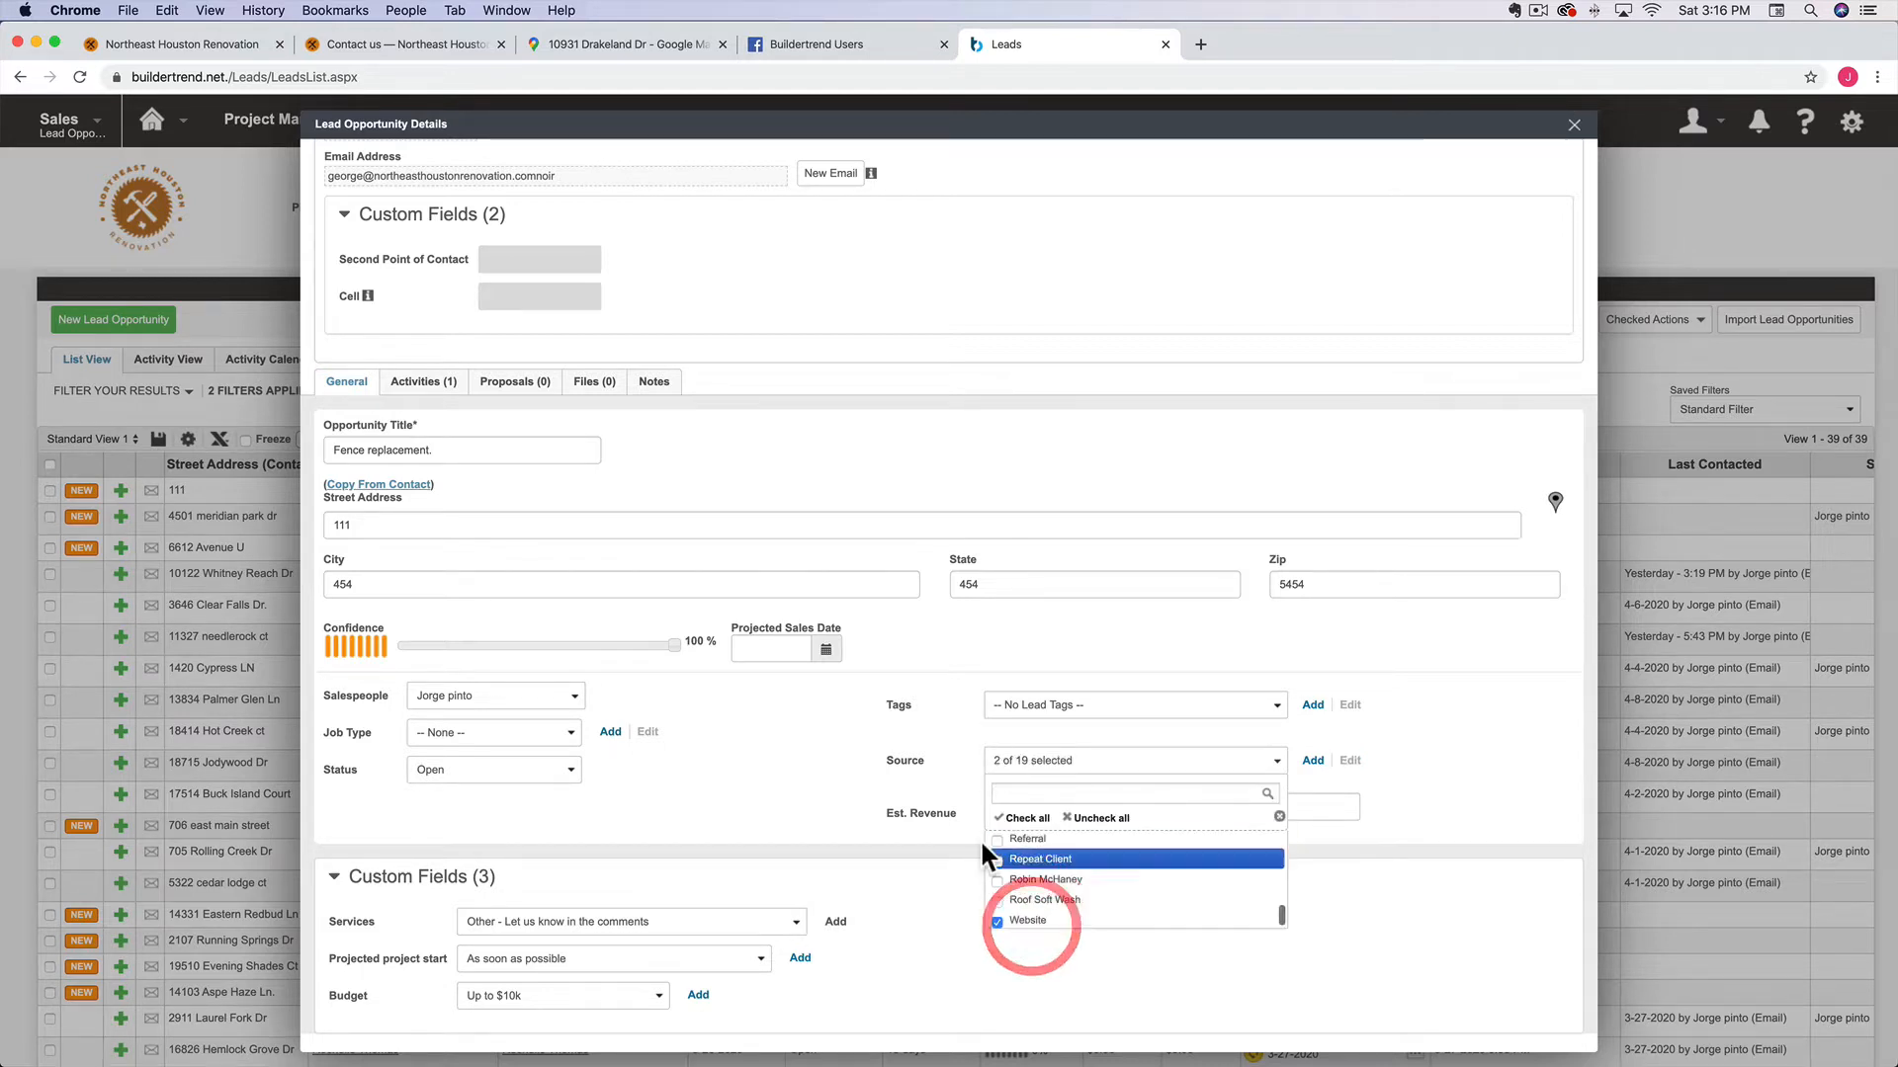
left_click(881, 796)
left_click(1280, 806)
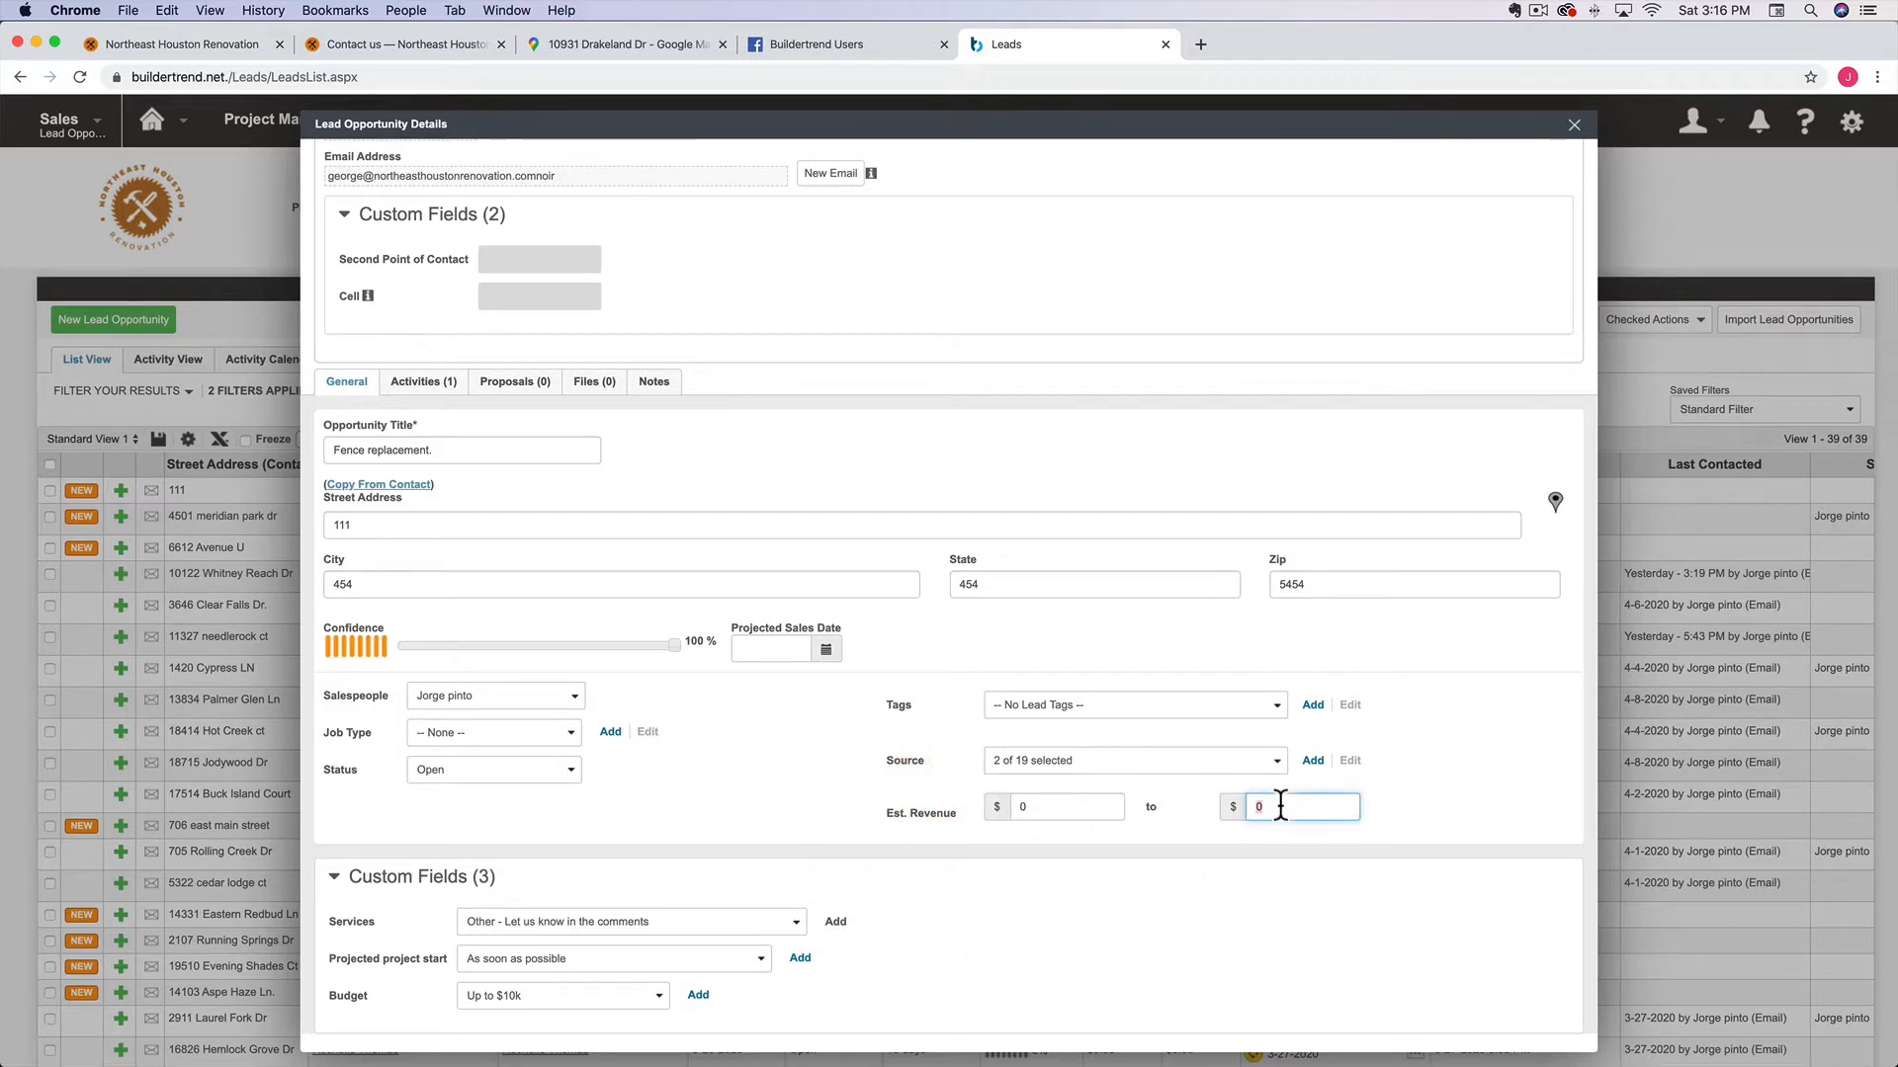
type("5000")
left_click(1112, 426)
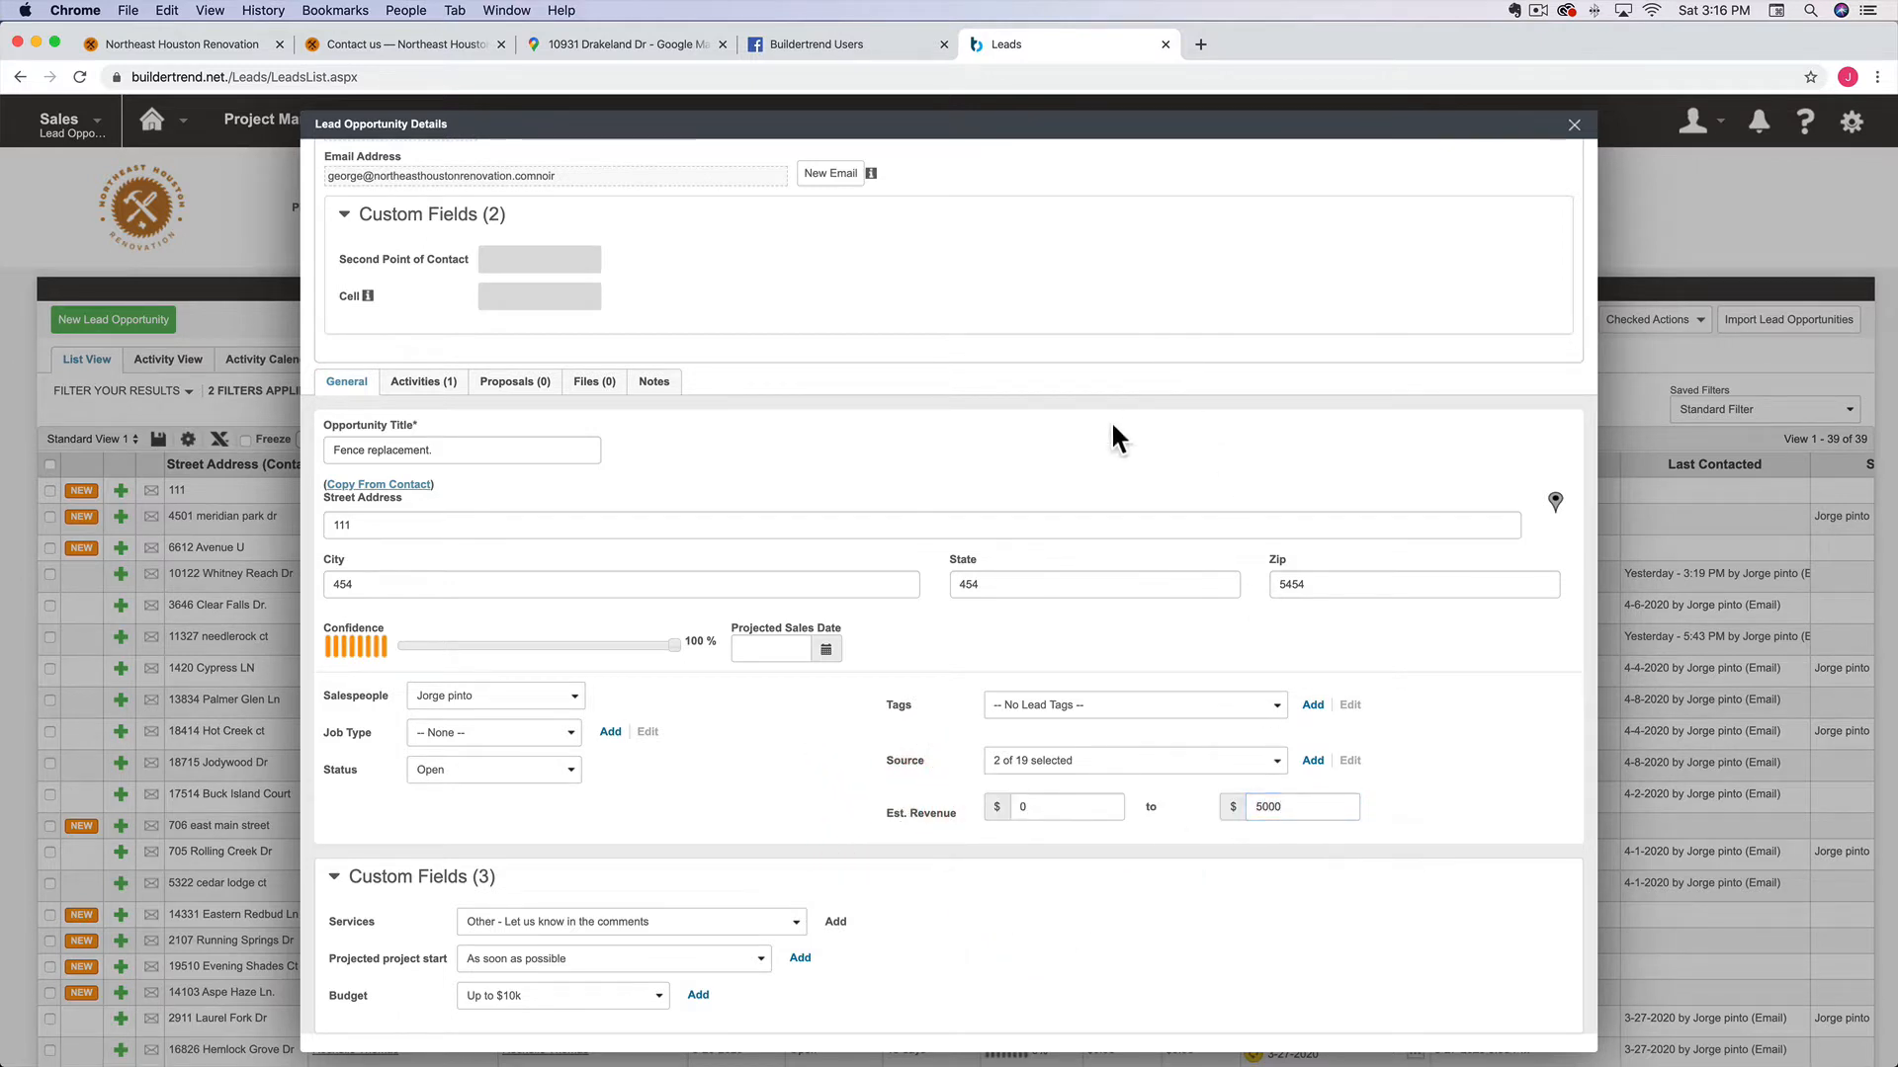
scroll(656, 667, "up", 1)
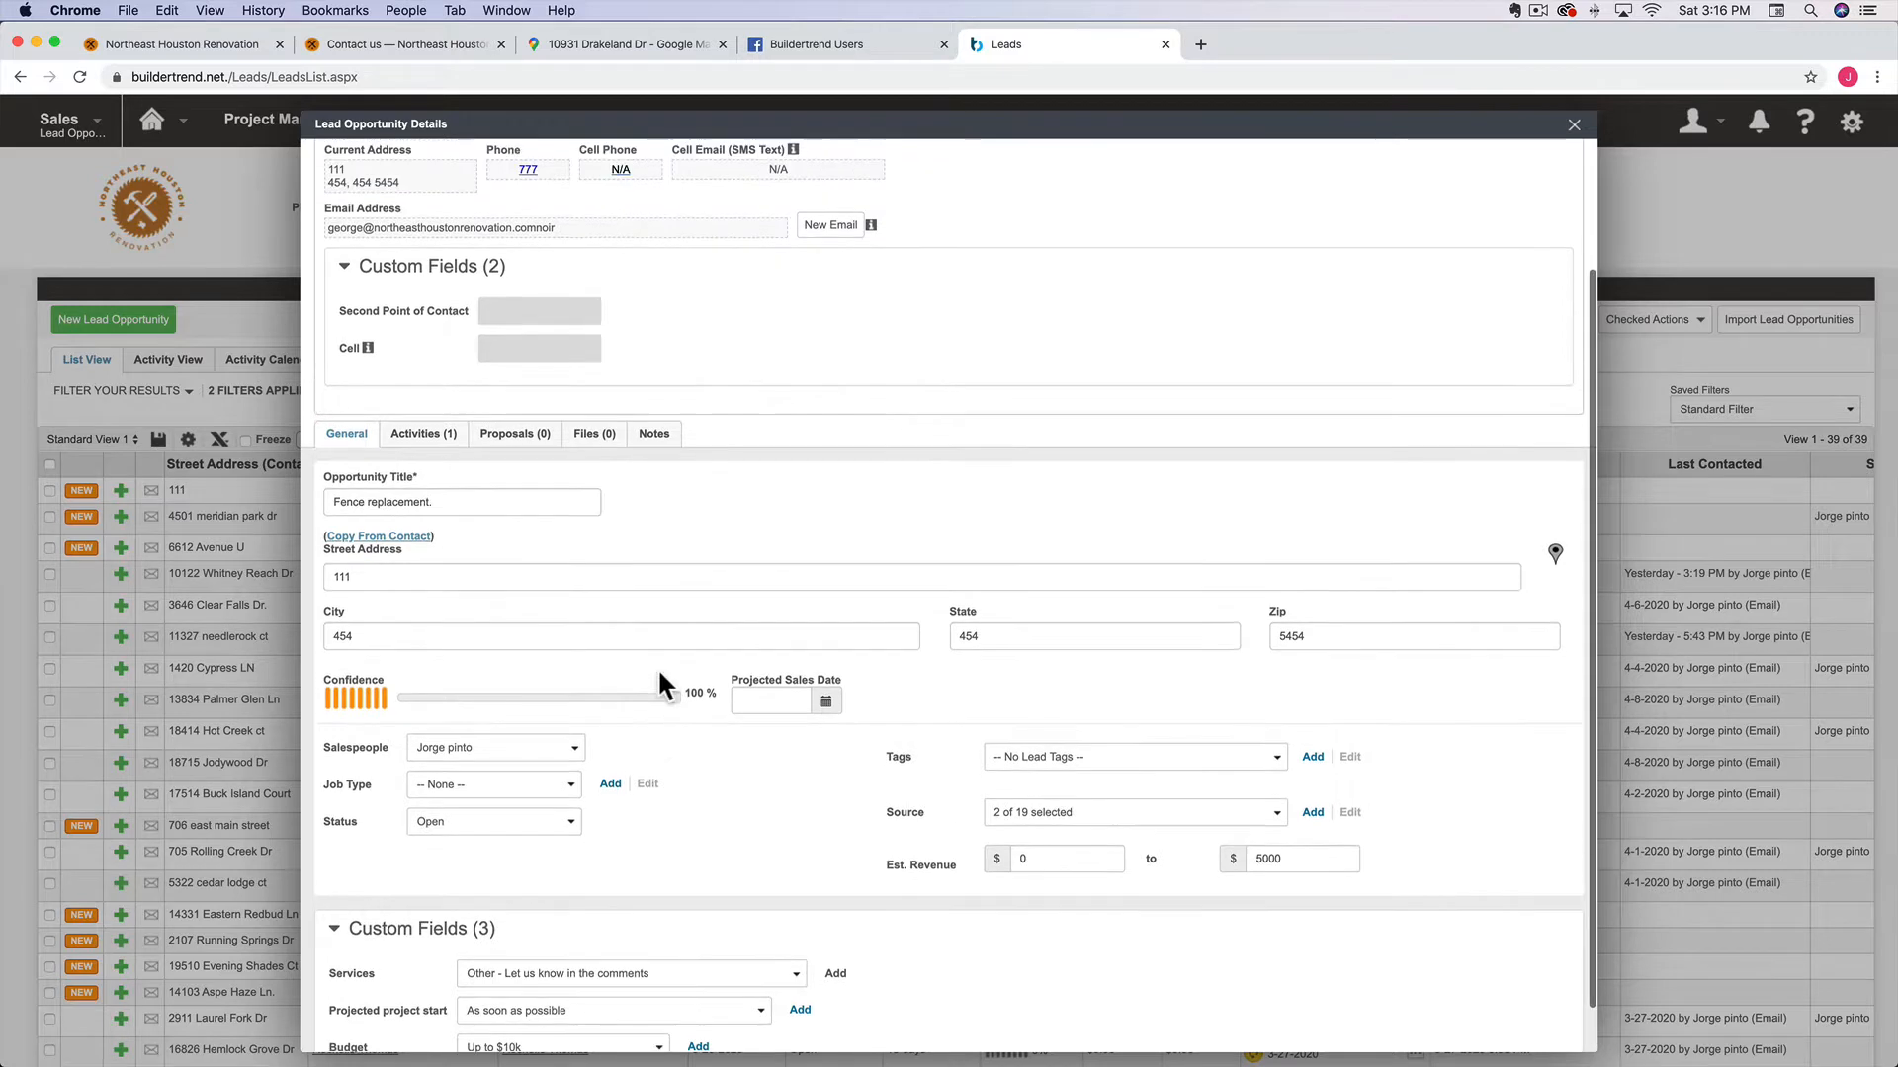
Attach the 1.41.14 PM and 1.42.09 PM screenshots to the lead's Files, then return to Proposals
left_click(514, 436)
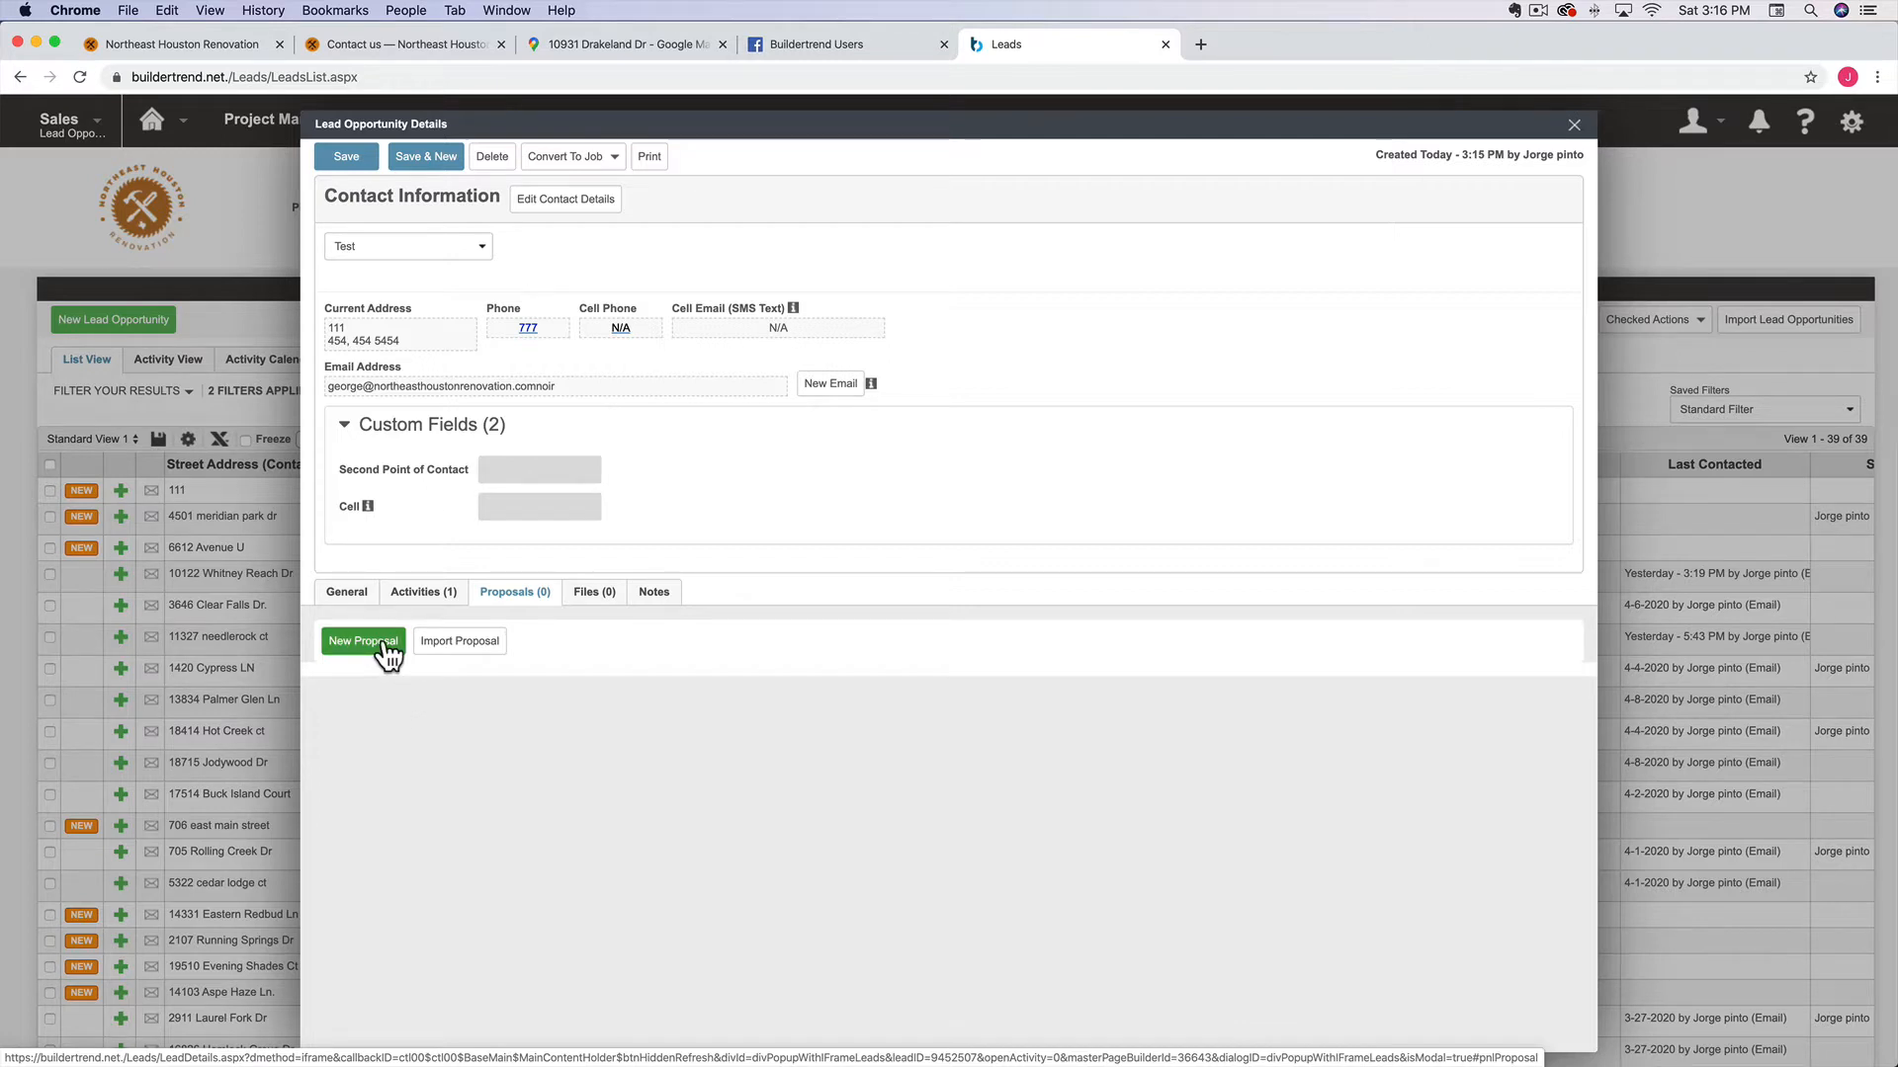
left_click(589, 593)
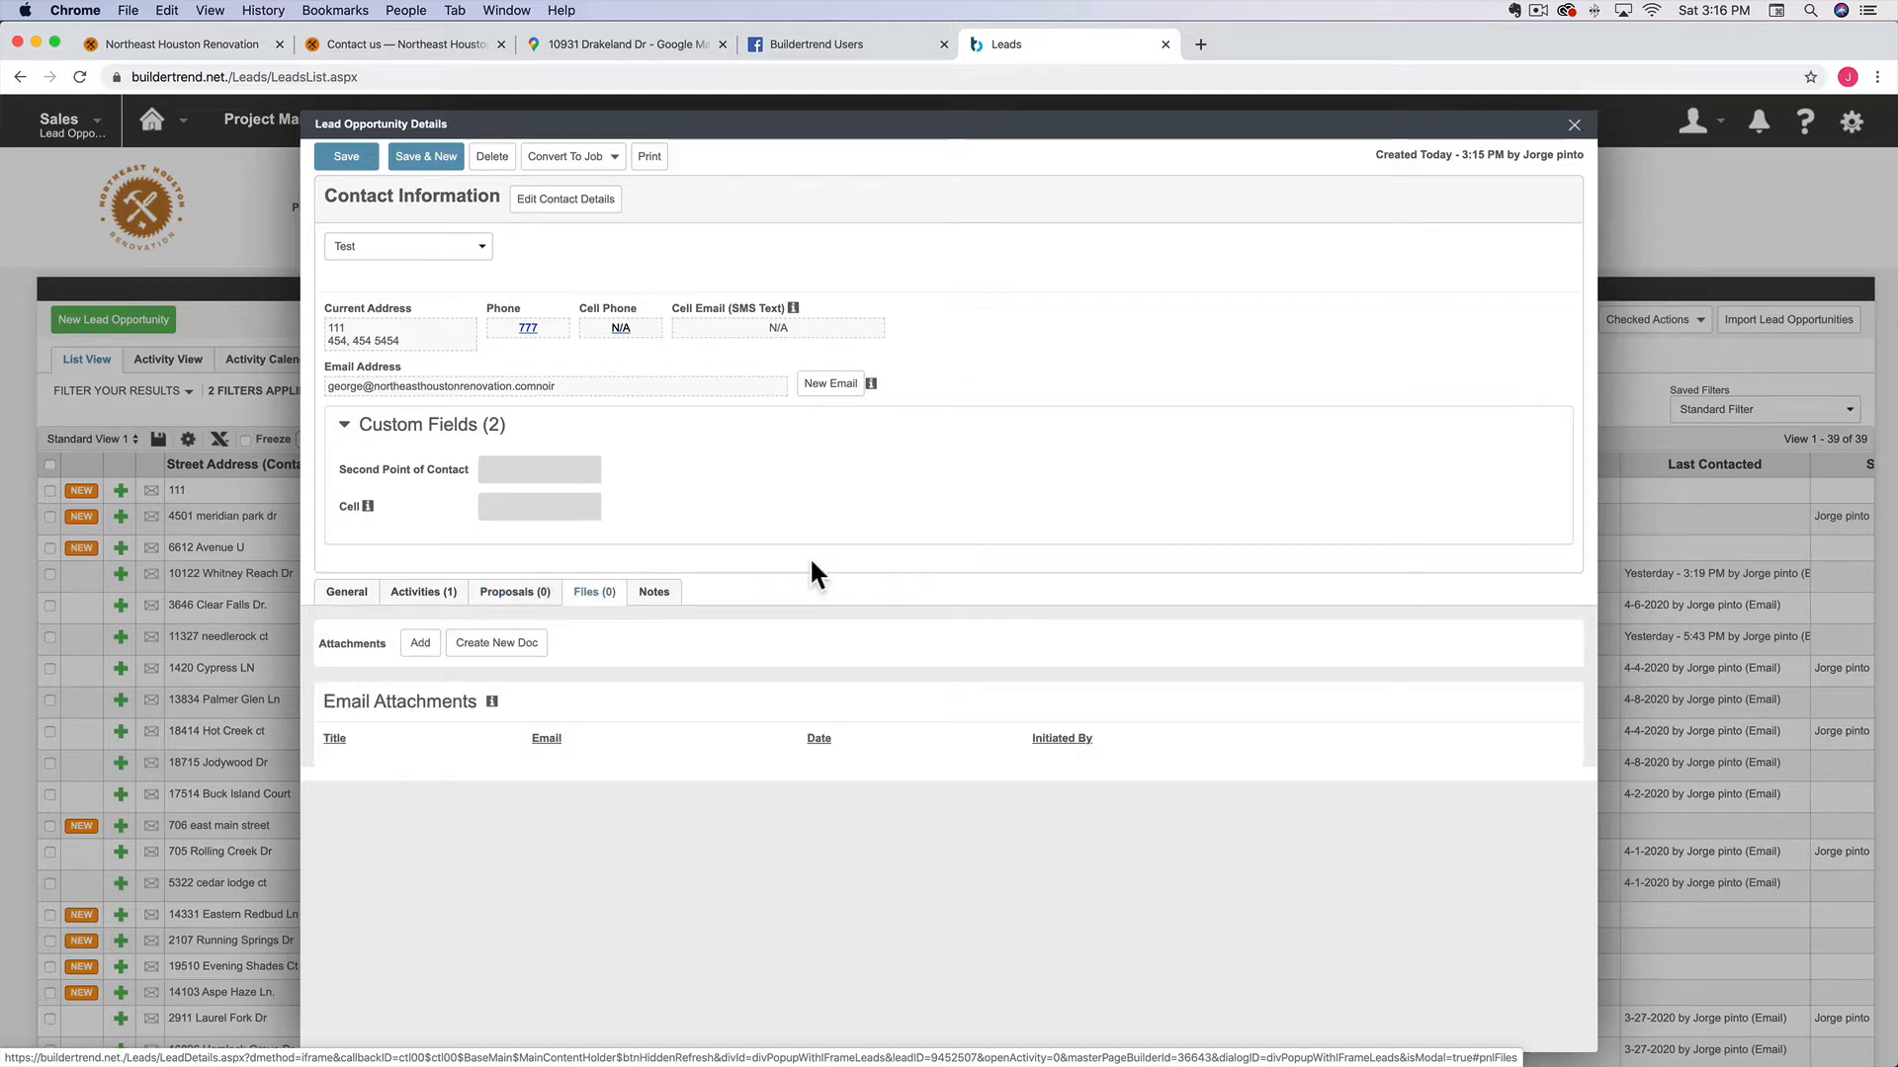
left_click(419, 644)
left_click(463, 258)
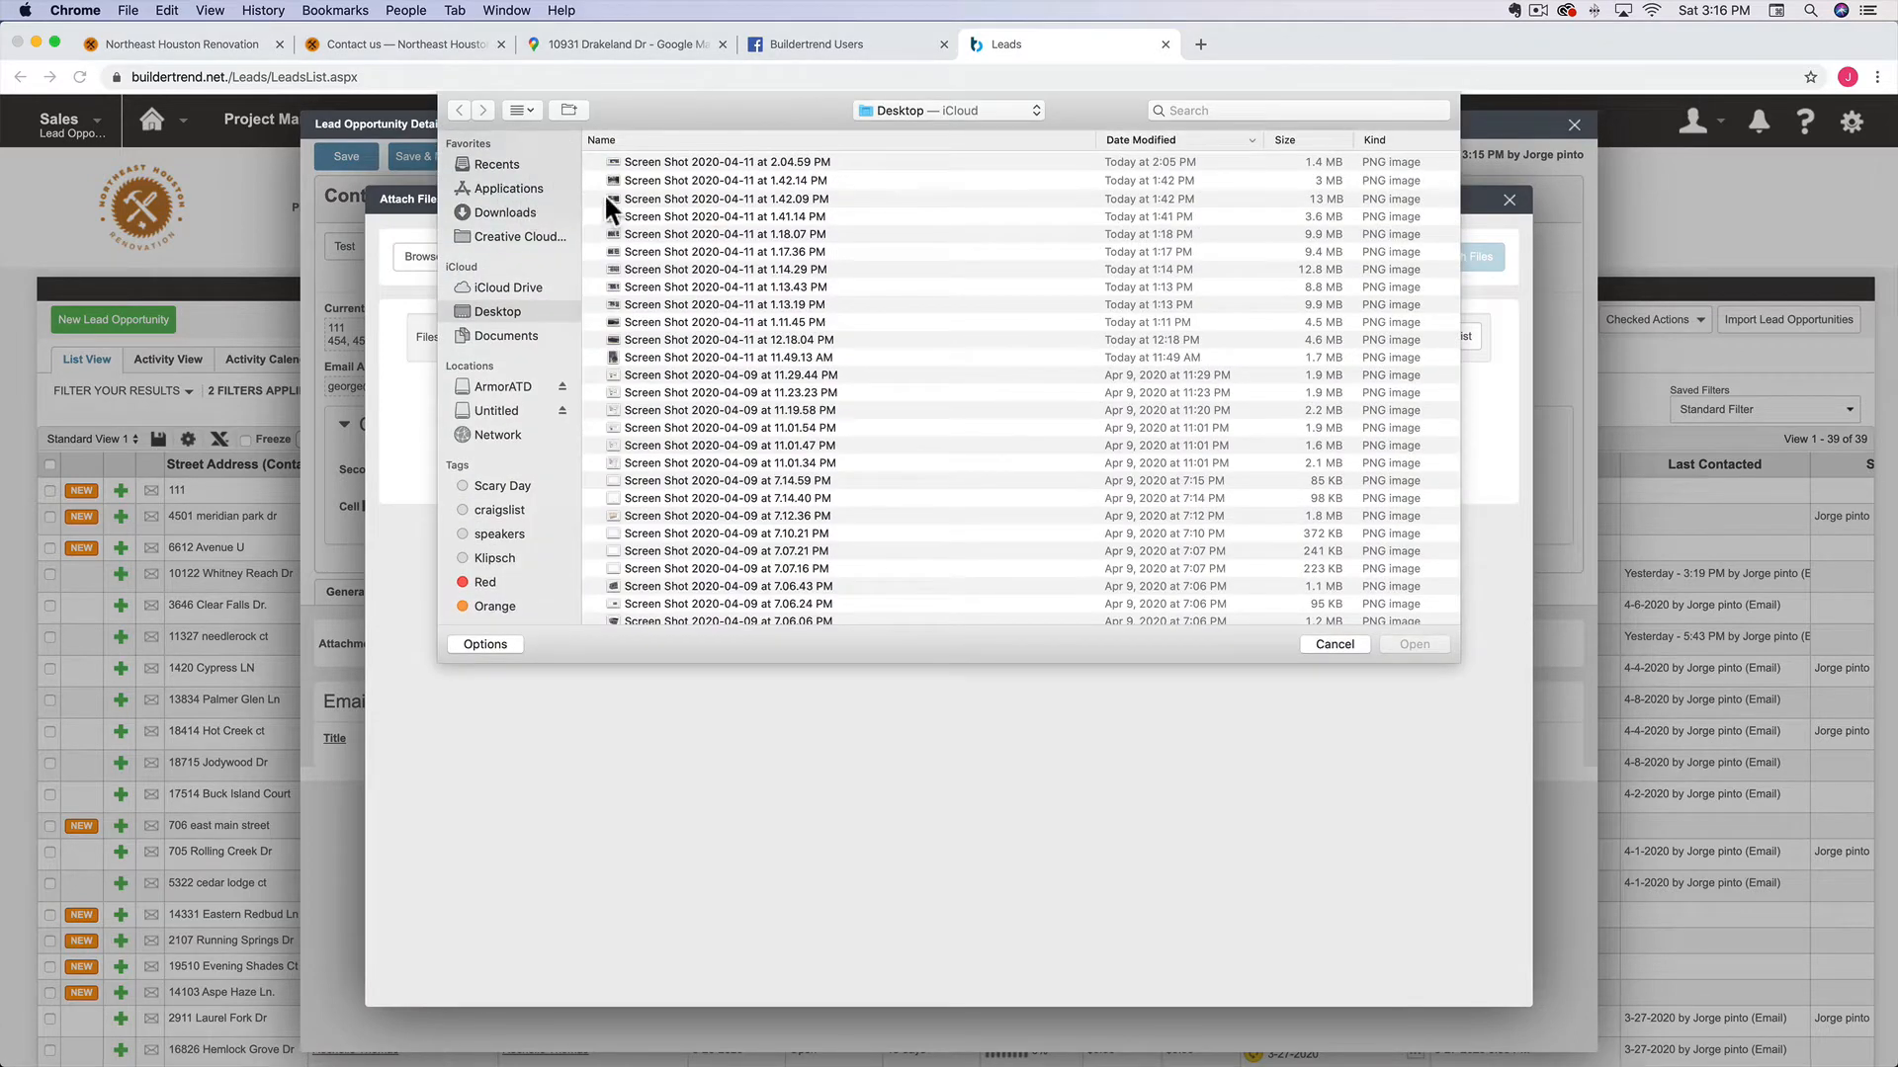
left_click(660, 213)
left_click(654, 196, "shift")
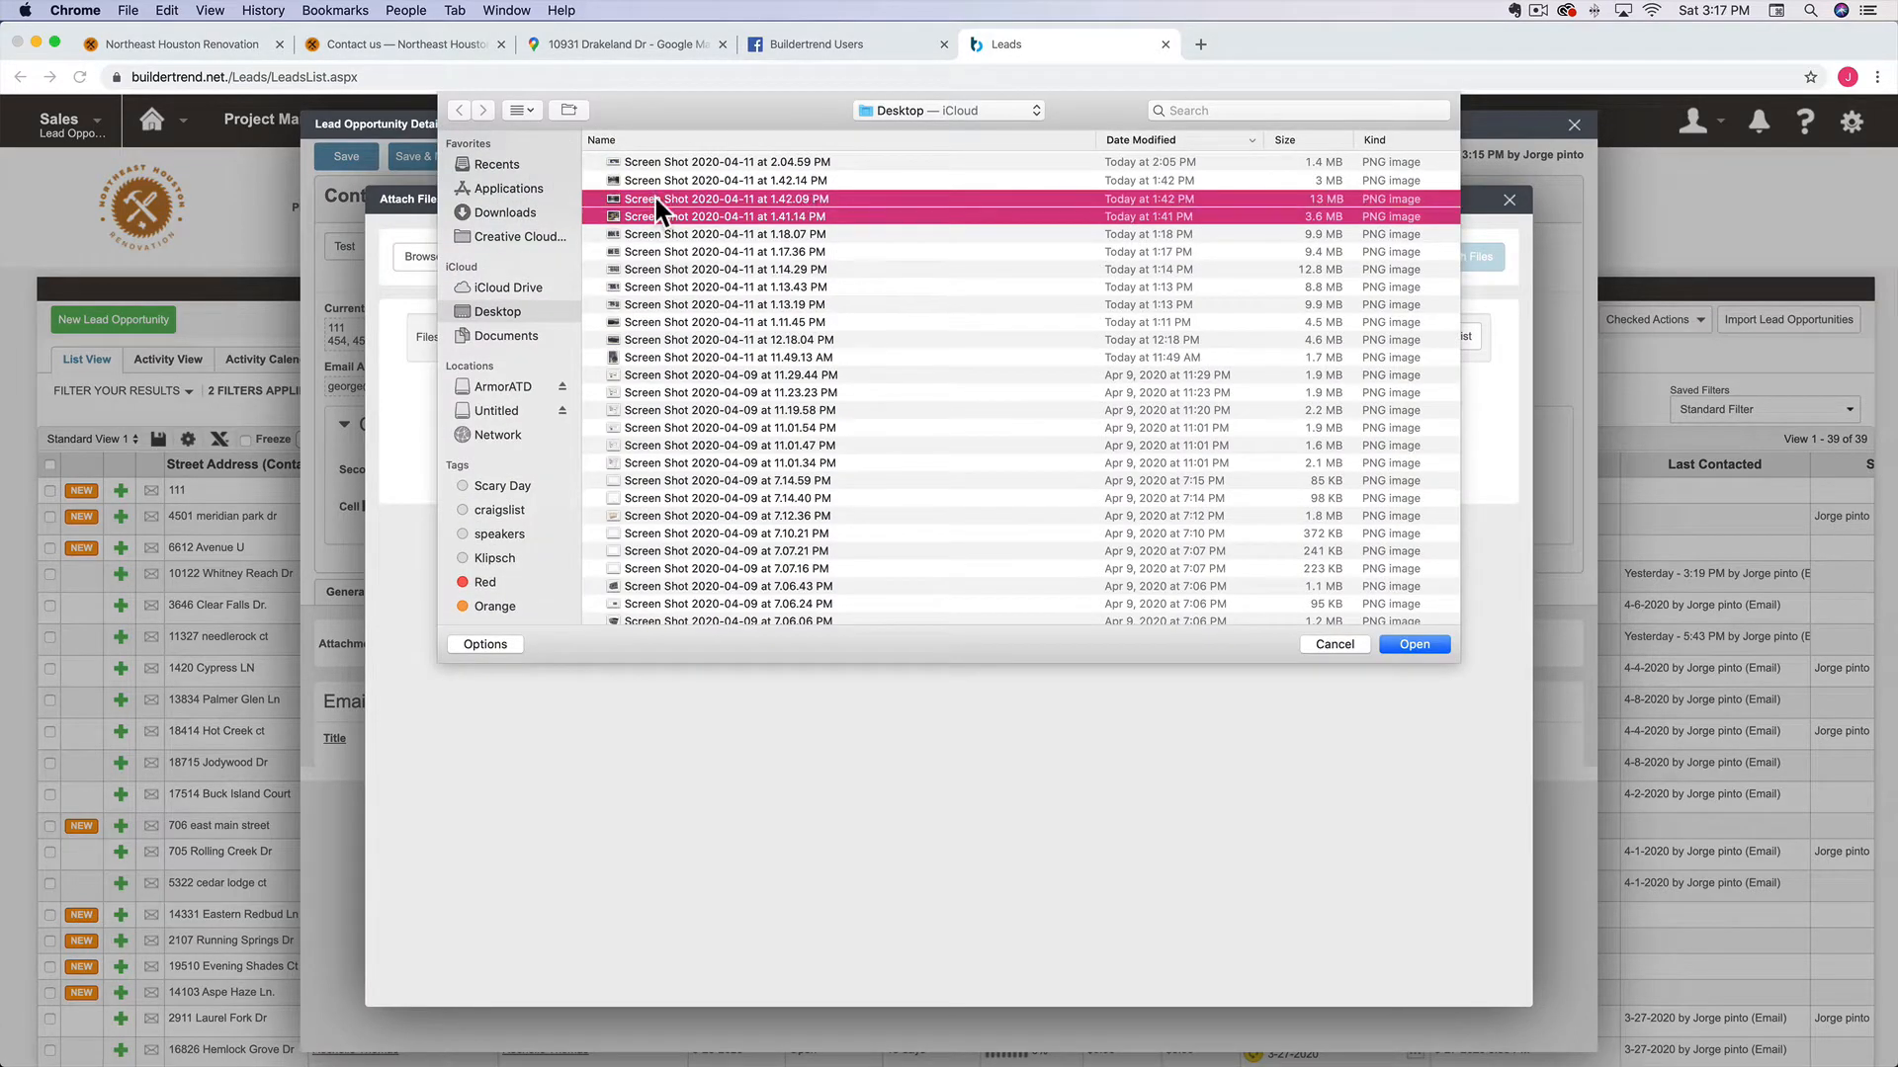
left_click(1401, 641)
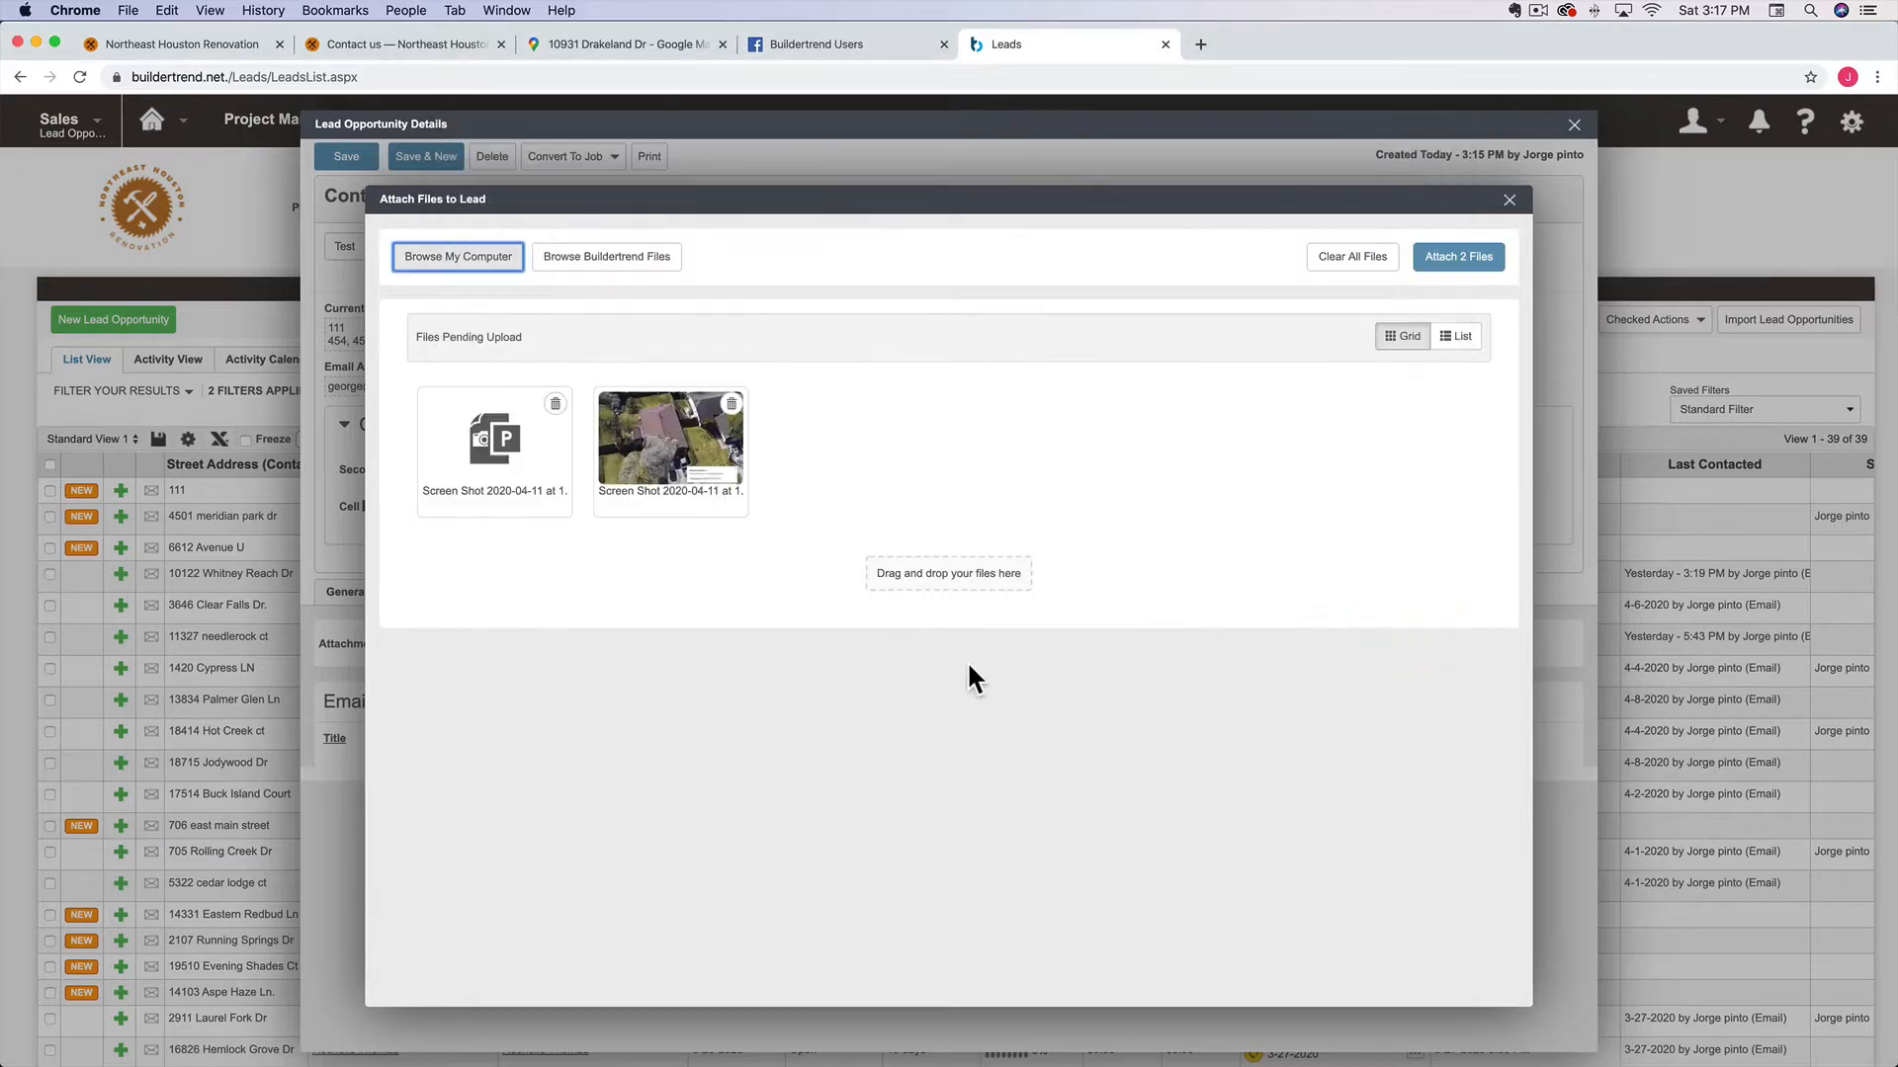
left_click(1465, 258)
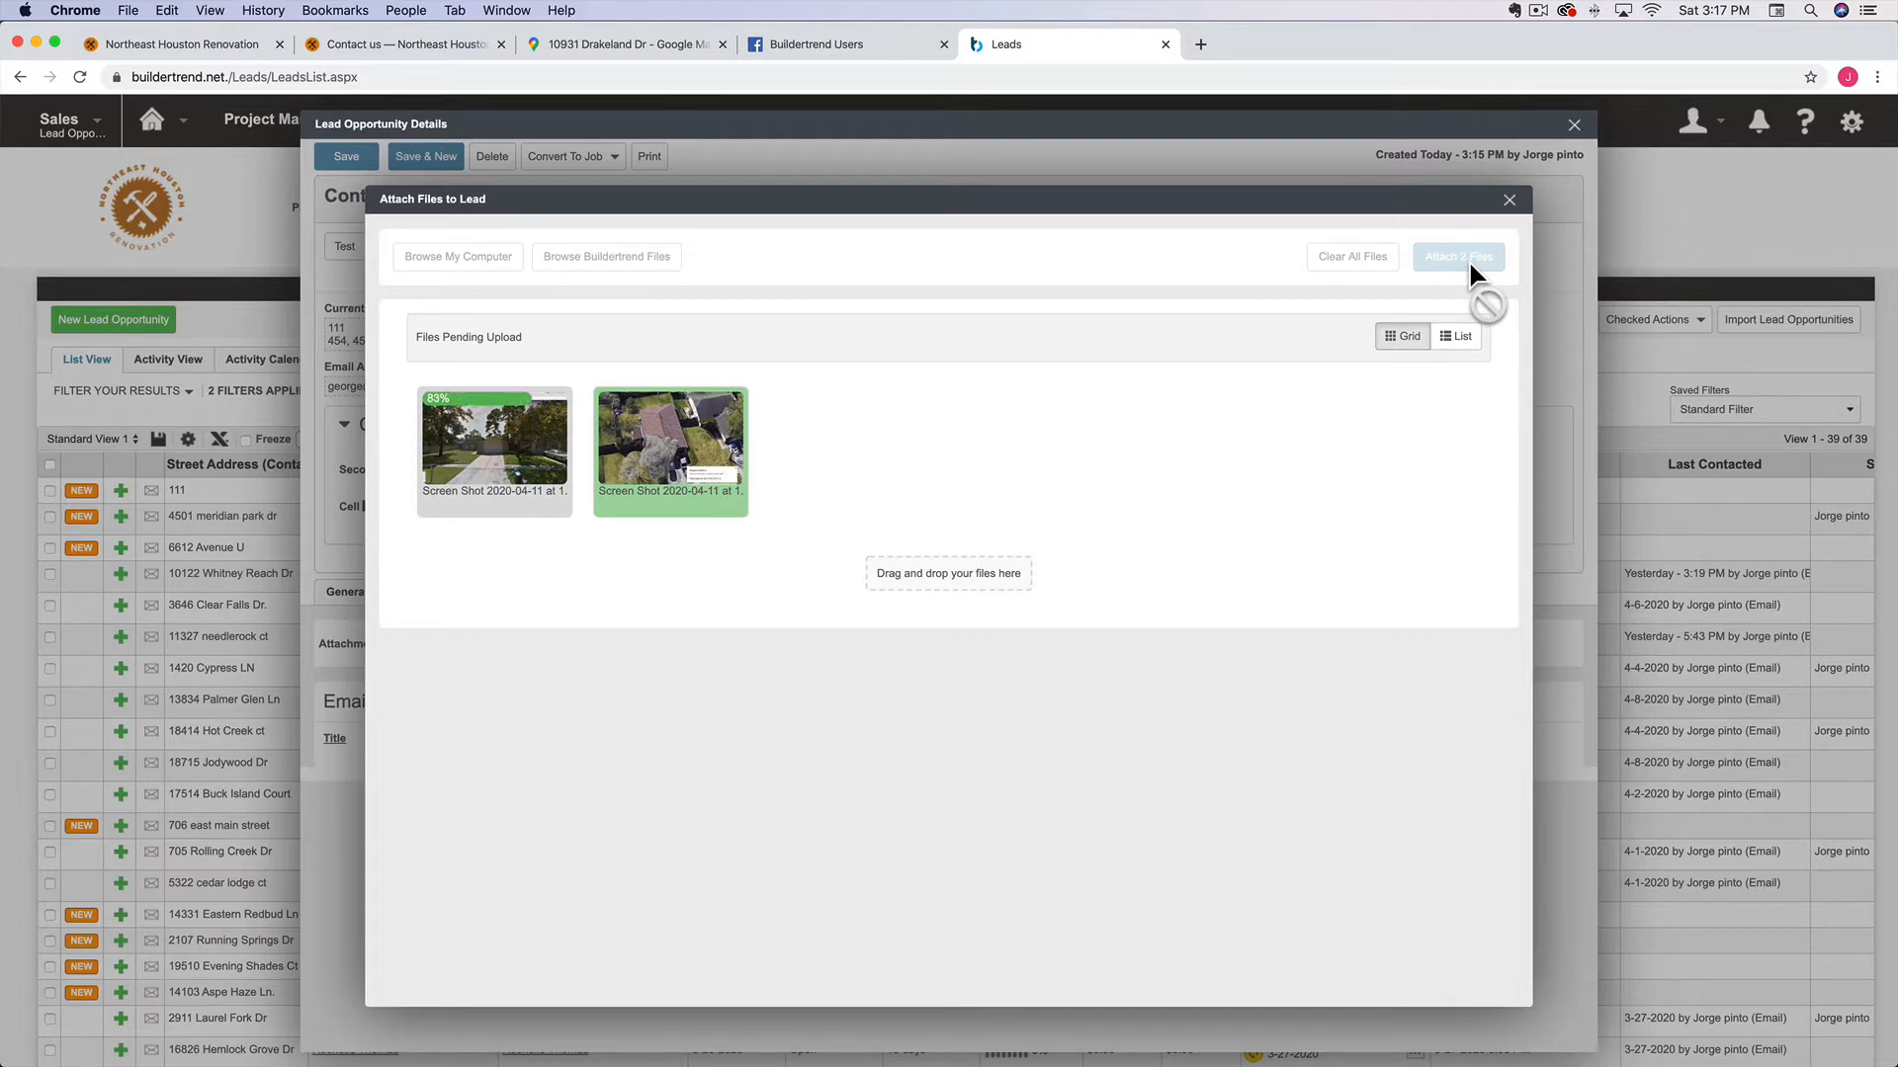
left_click(1510, 203)
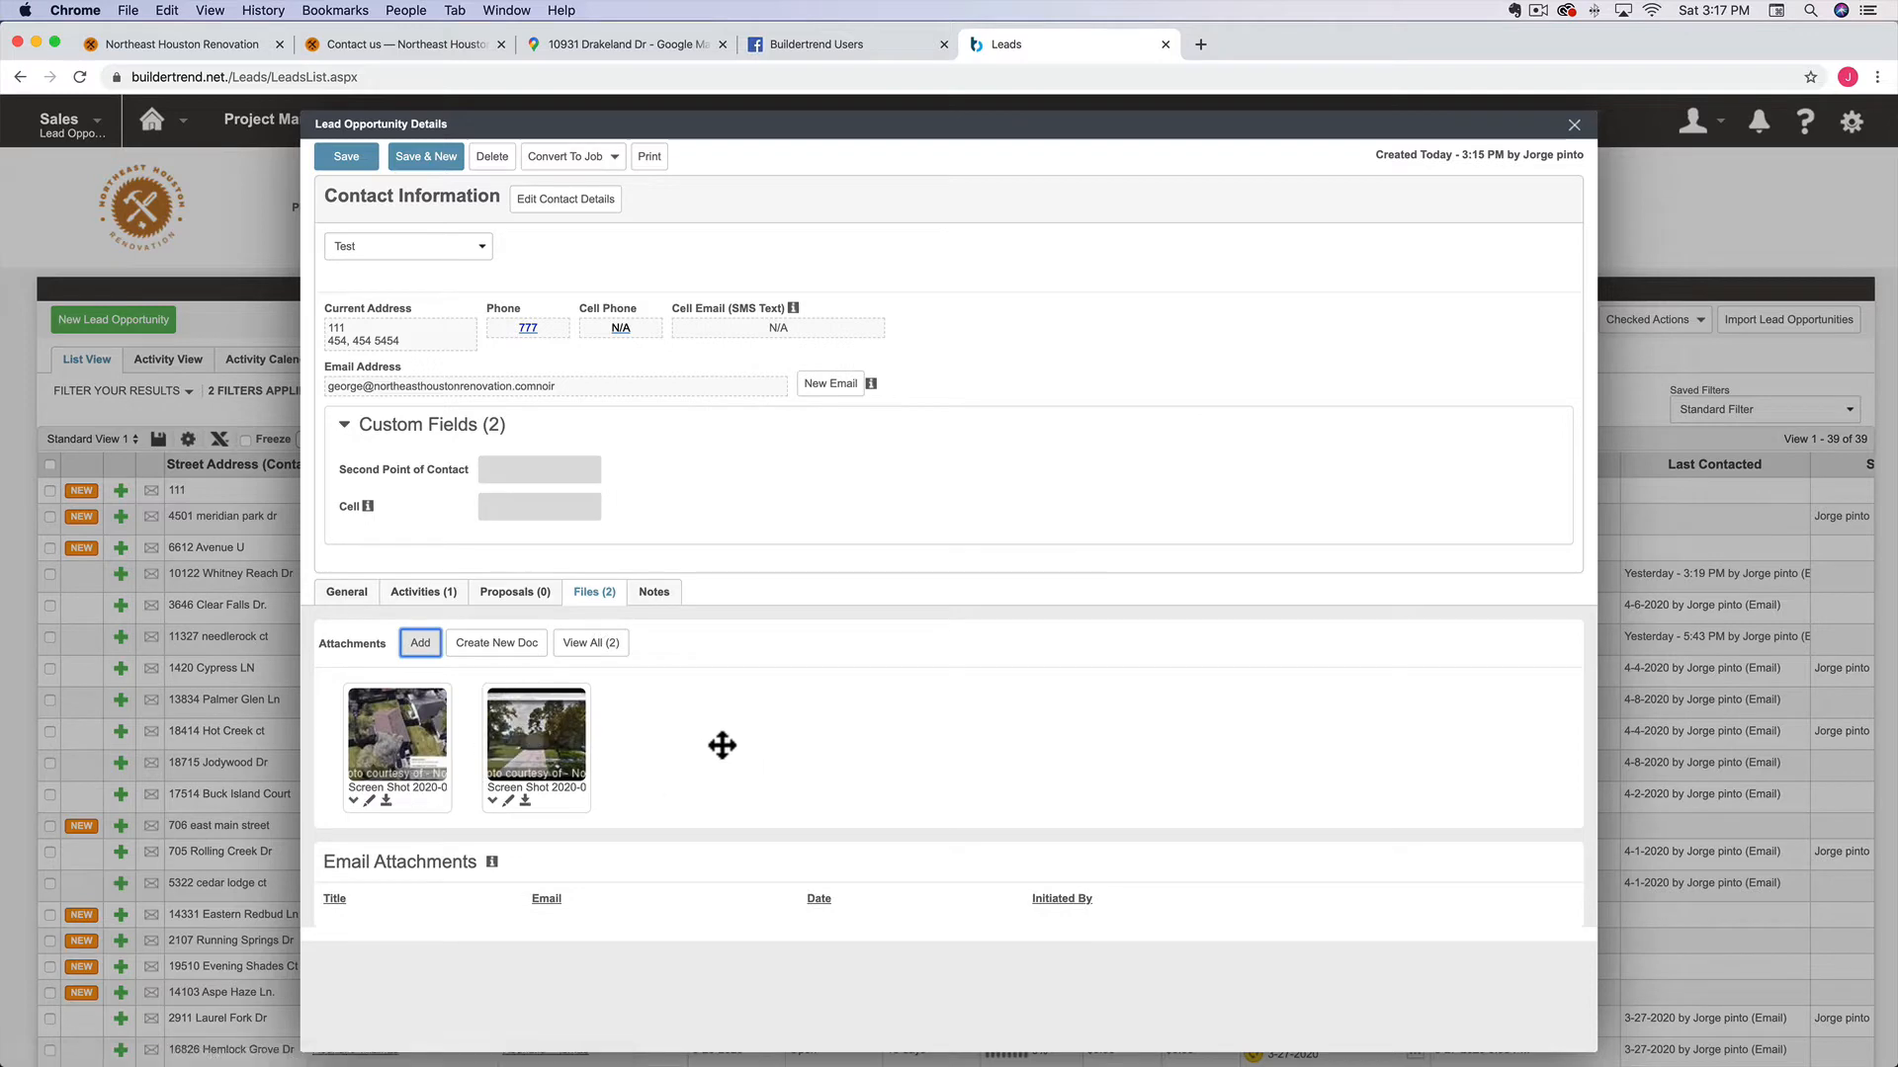
left_click(515, 593)
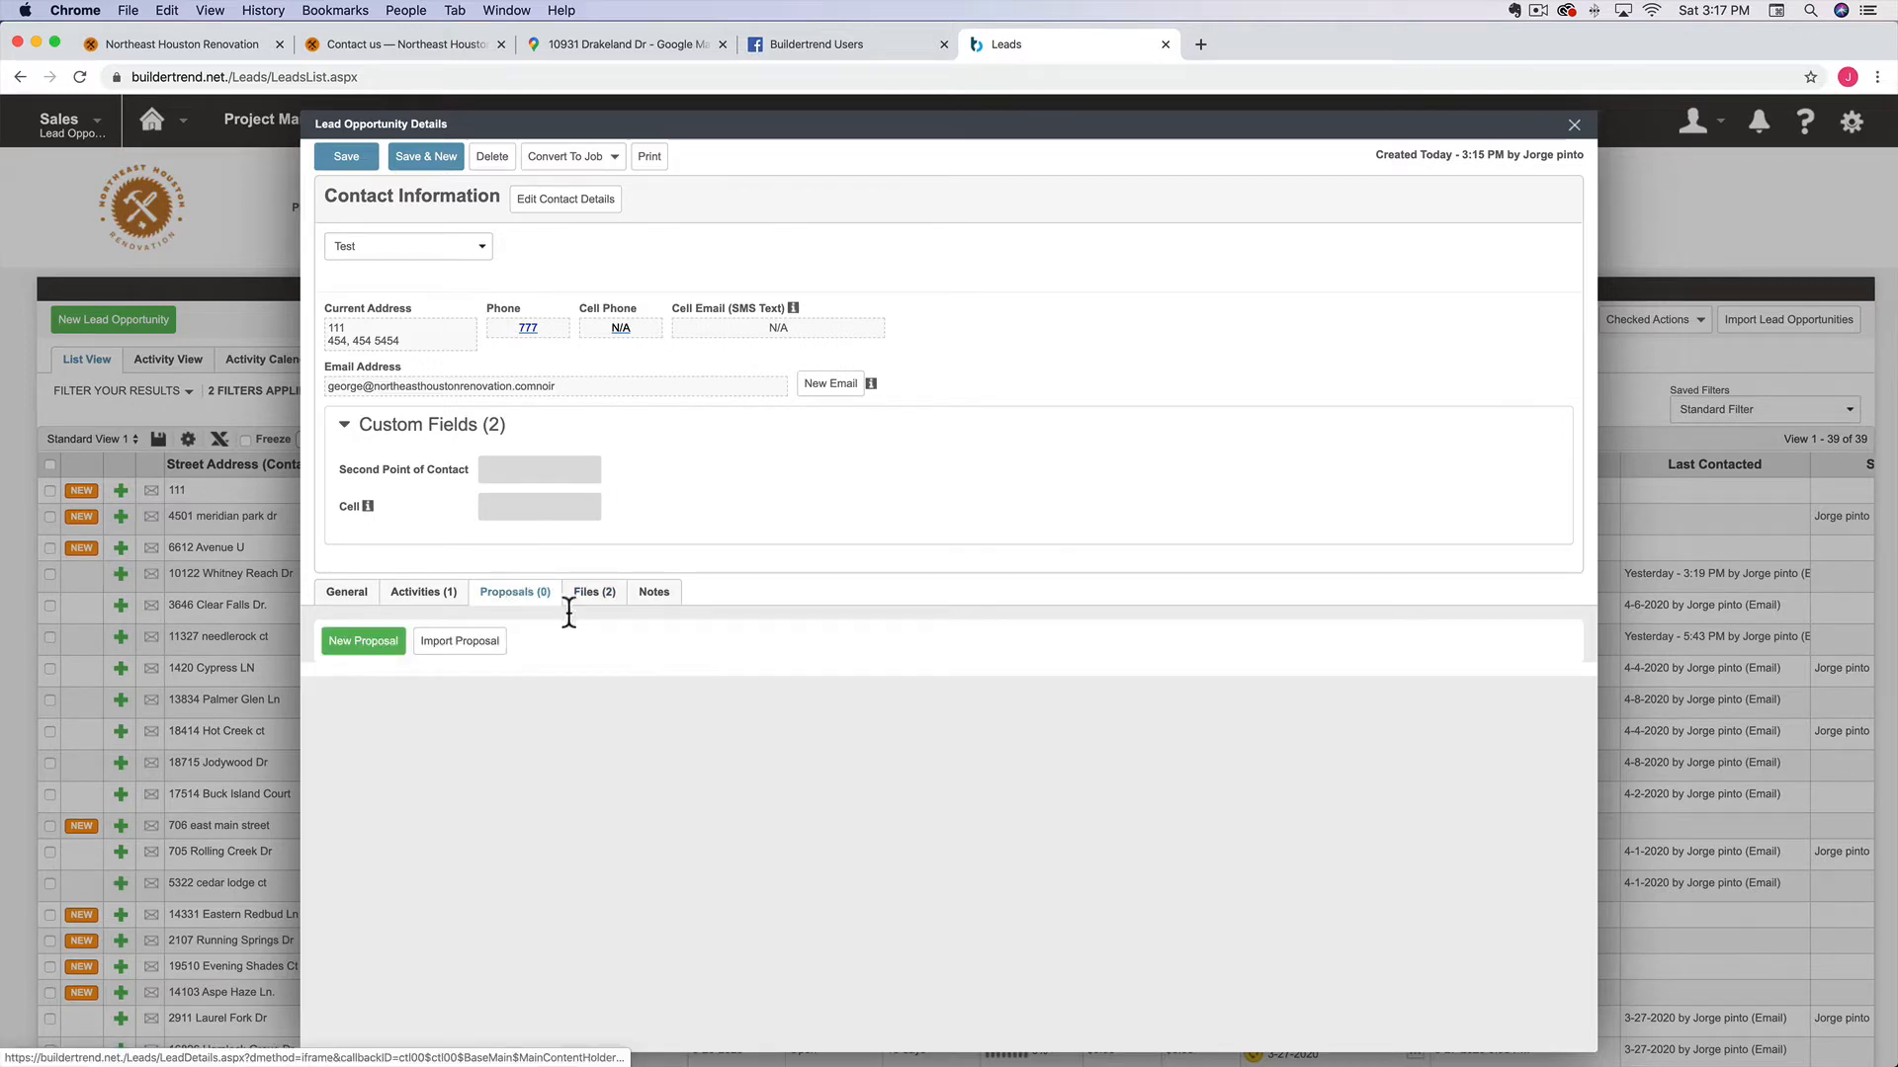
Start a new proposal and choose cost code 6490 - Fences for the first line
left_click(352, 644)
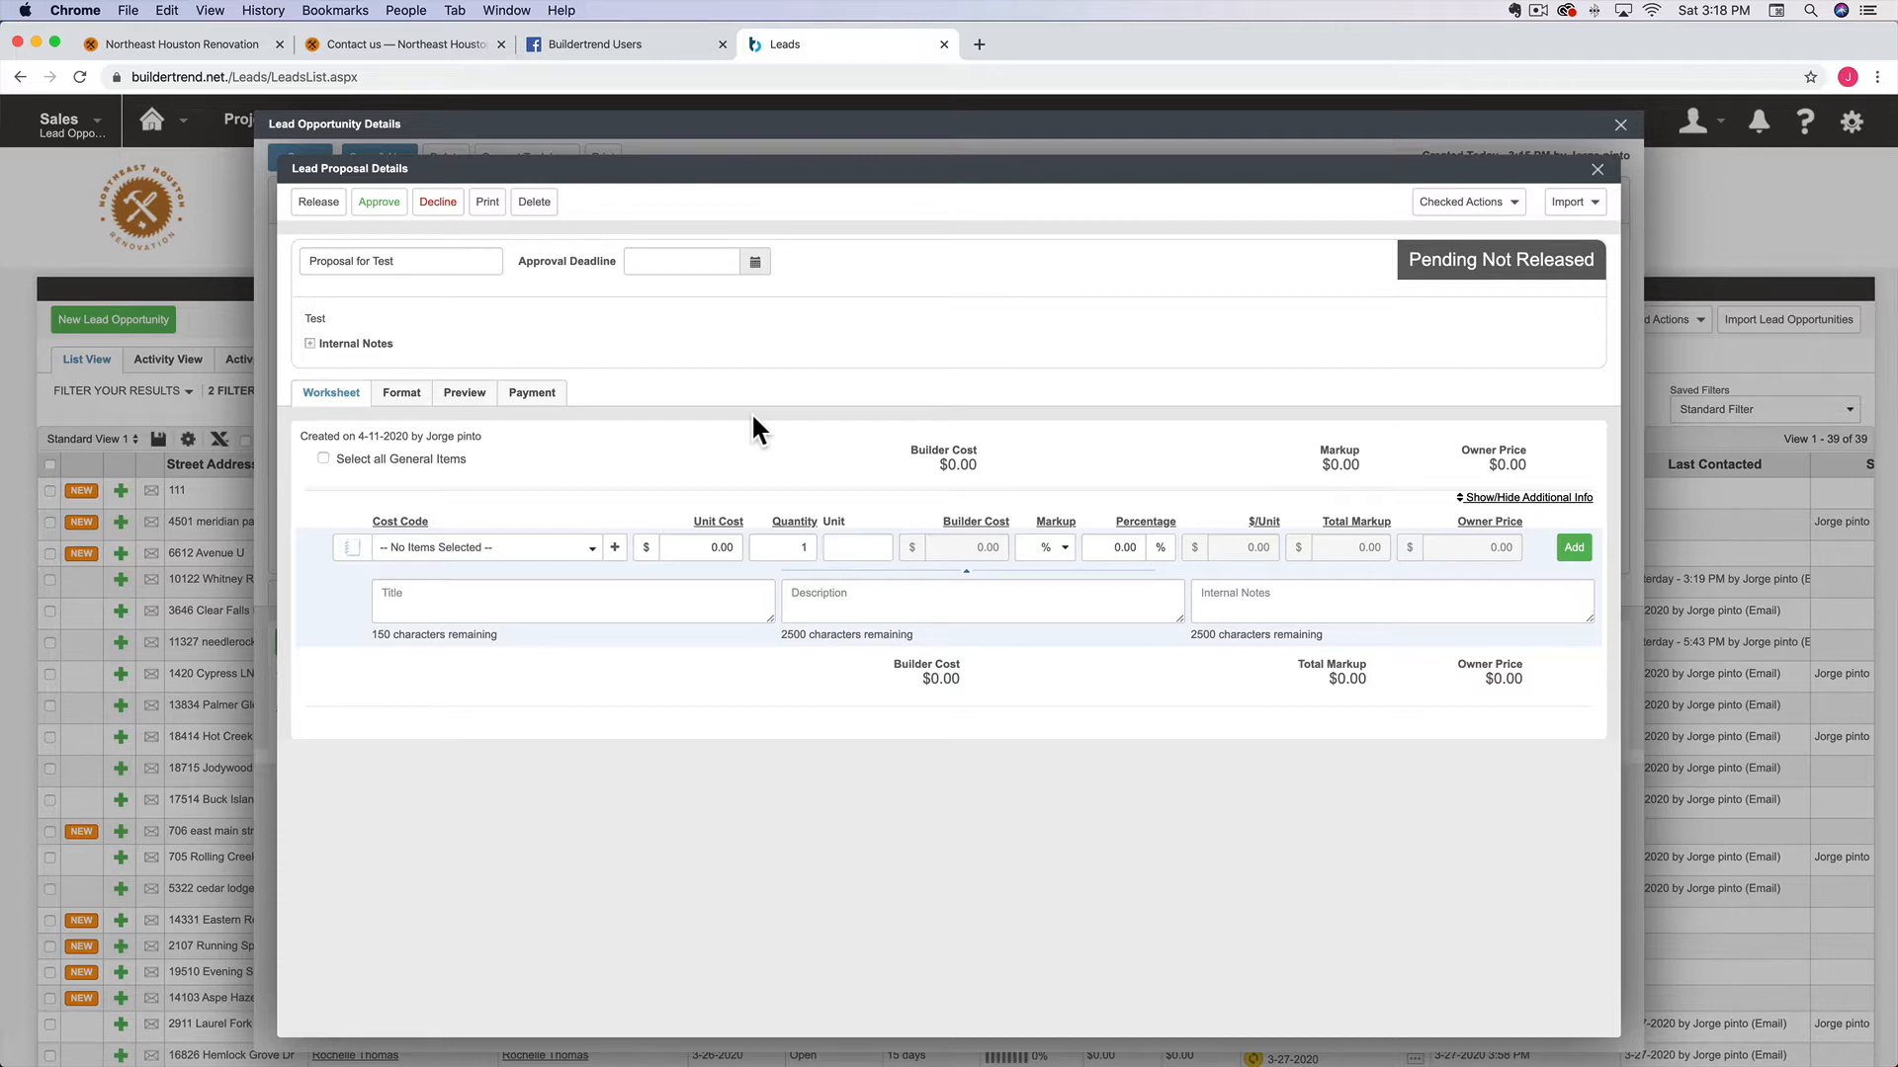
left_click(473, 549)
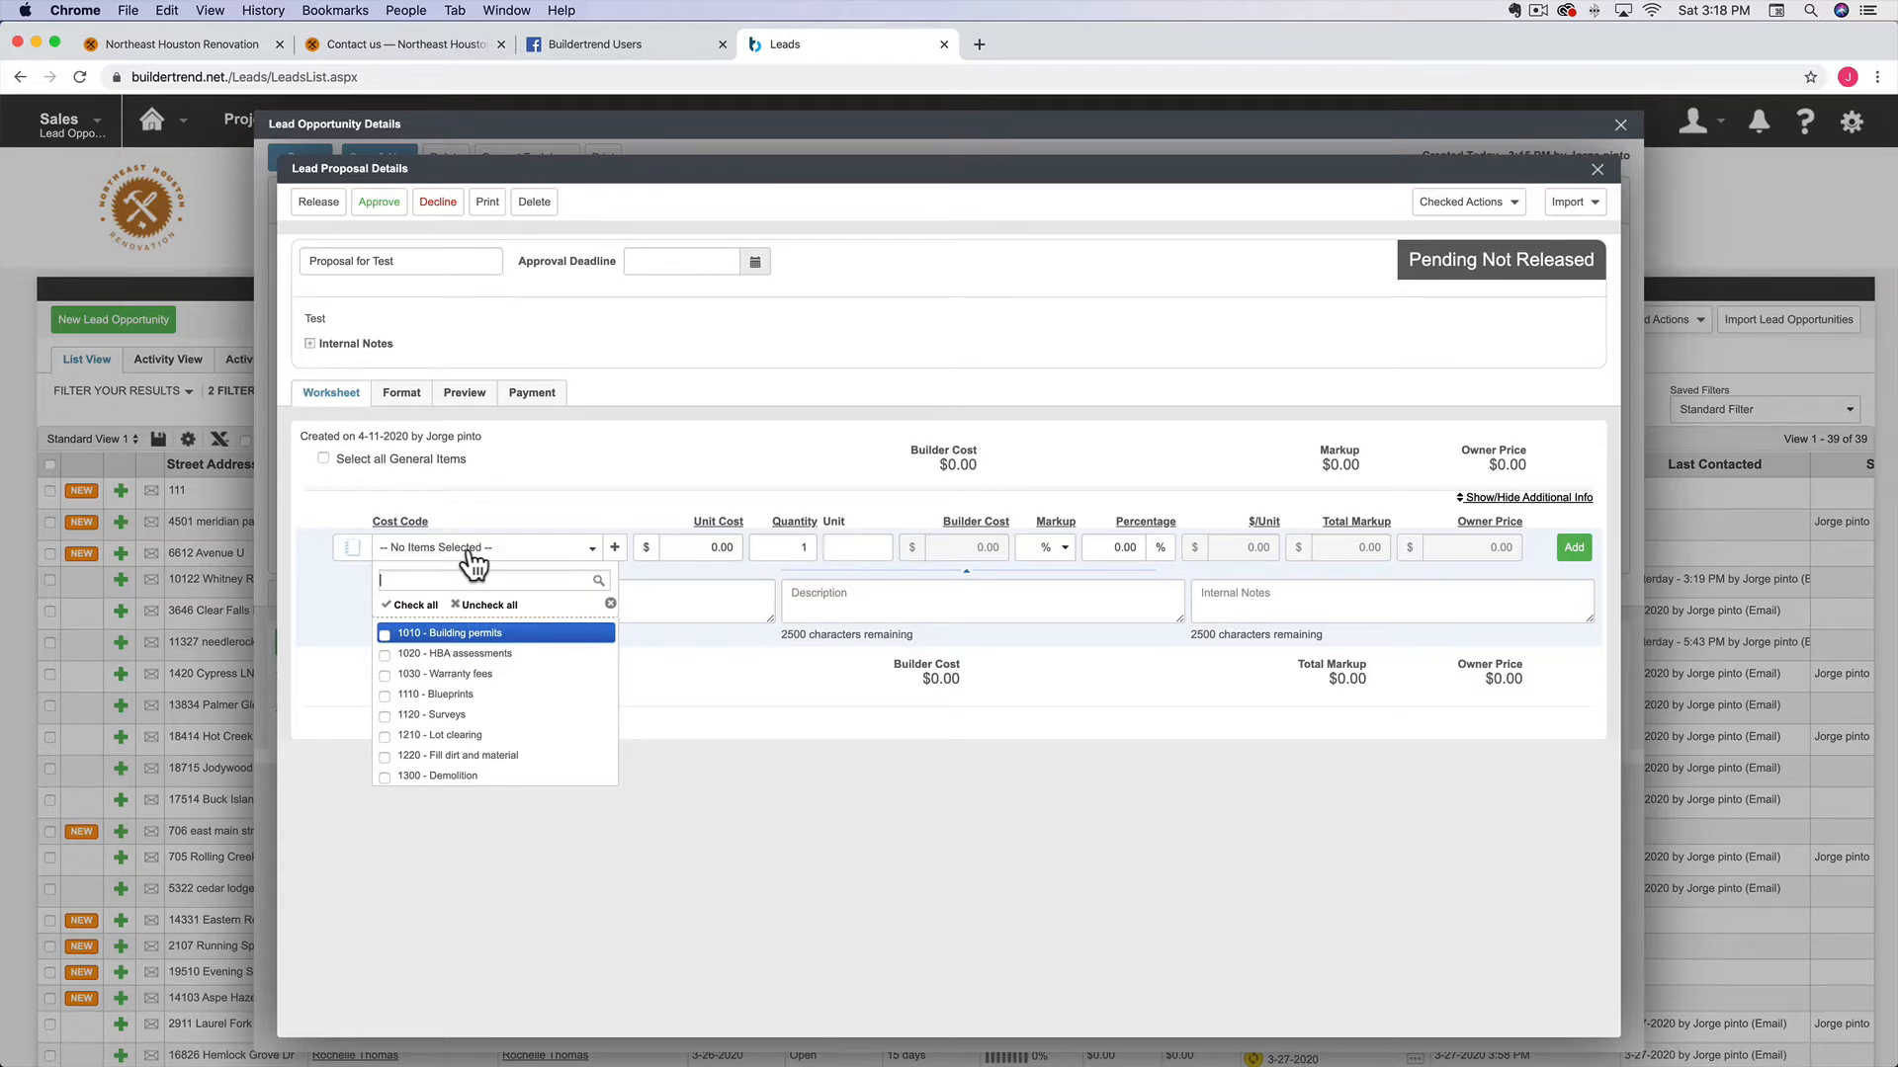
type("fenc")
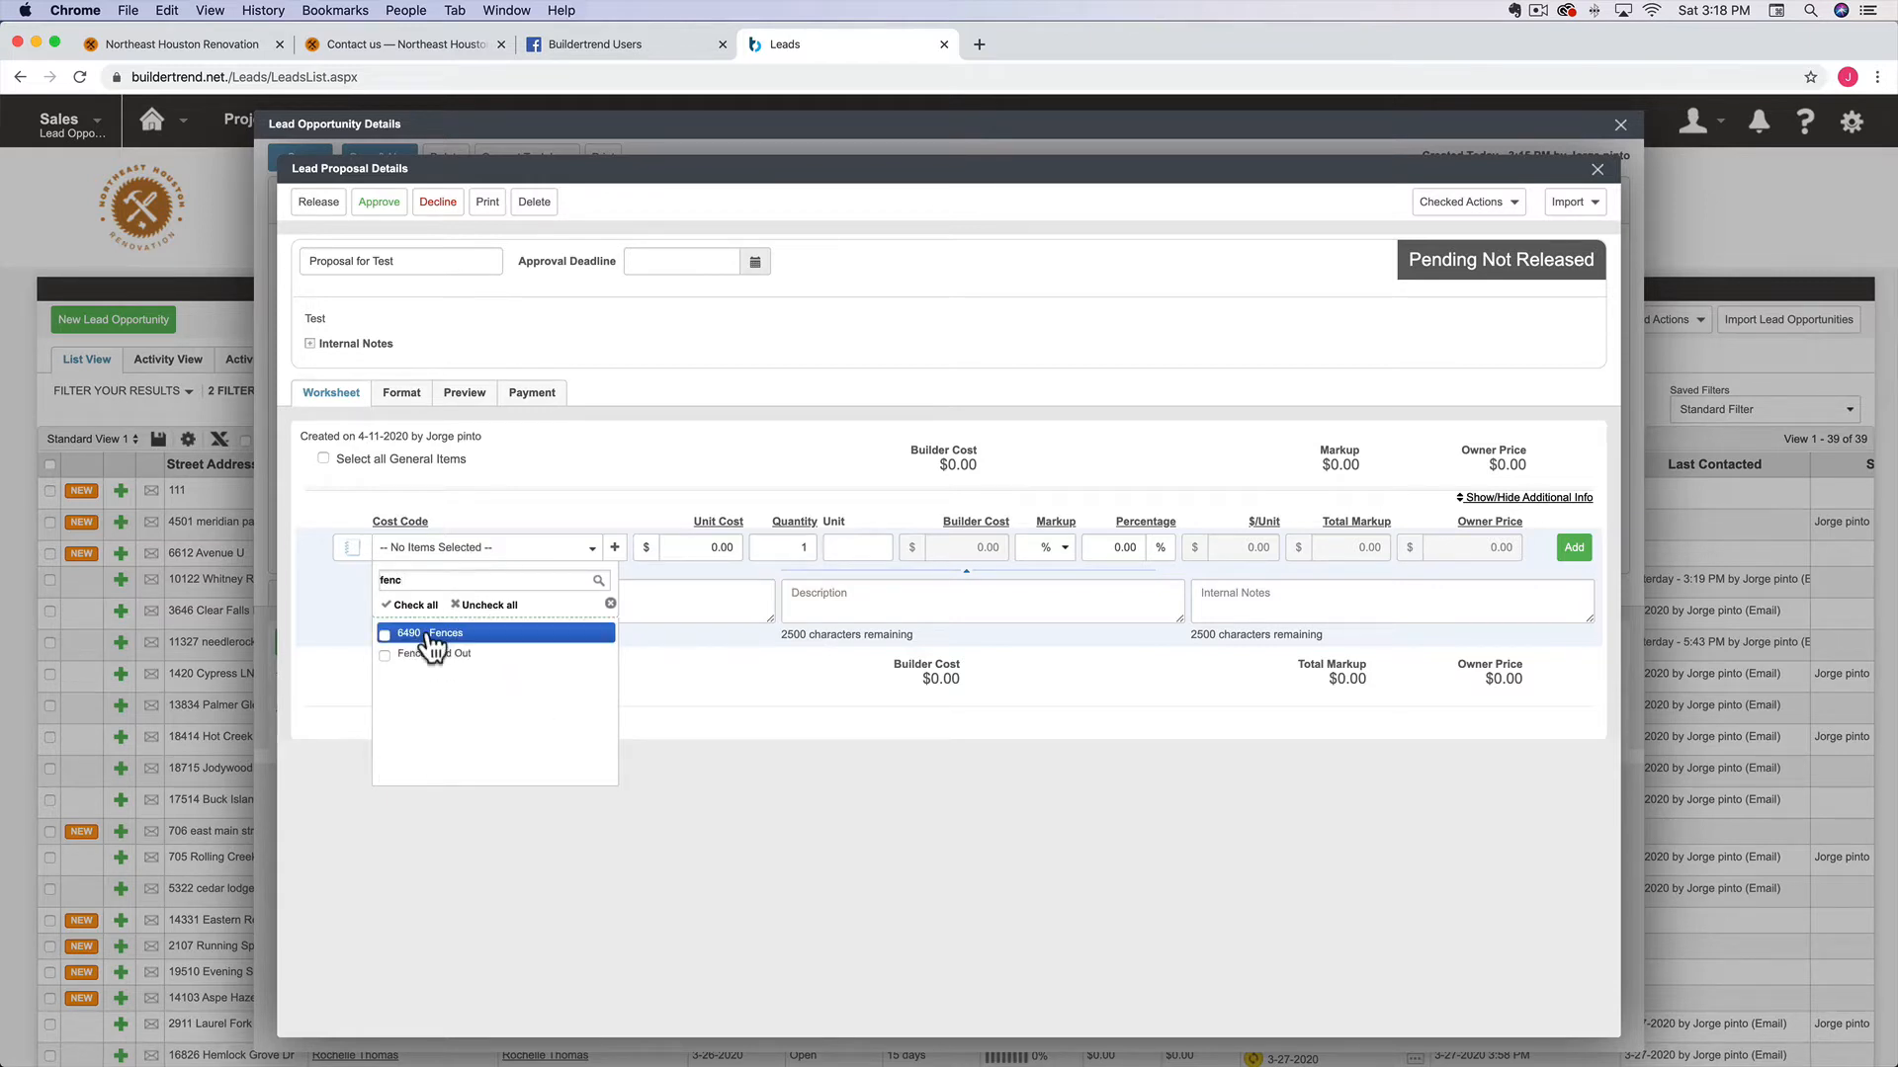
left_click(432, 633)
Title the line Fence, describe removing about 100 linear feet of fence, and add it
left_click(661, 591)
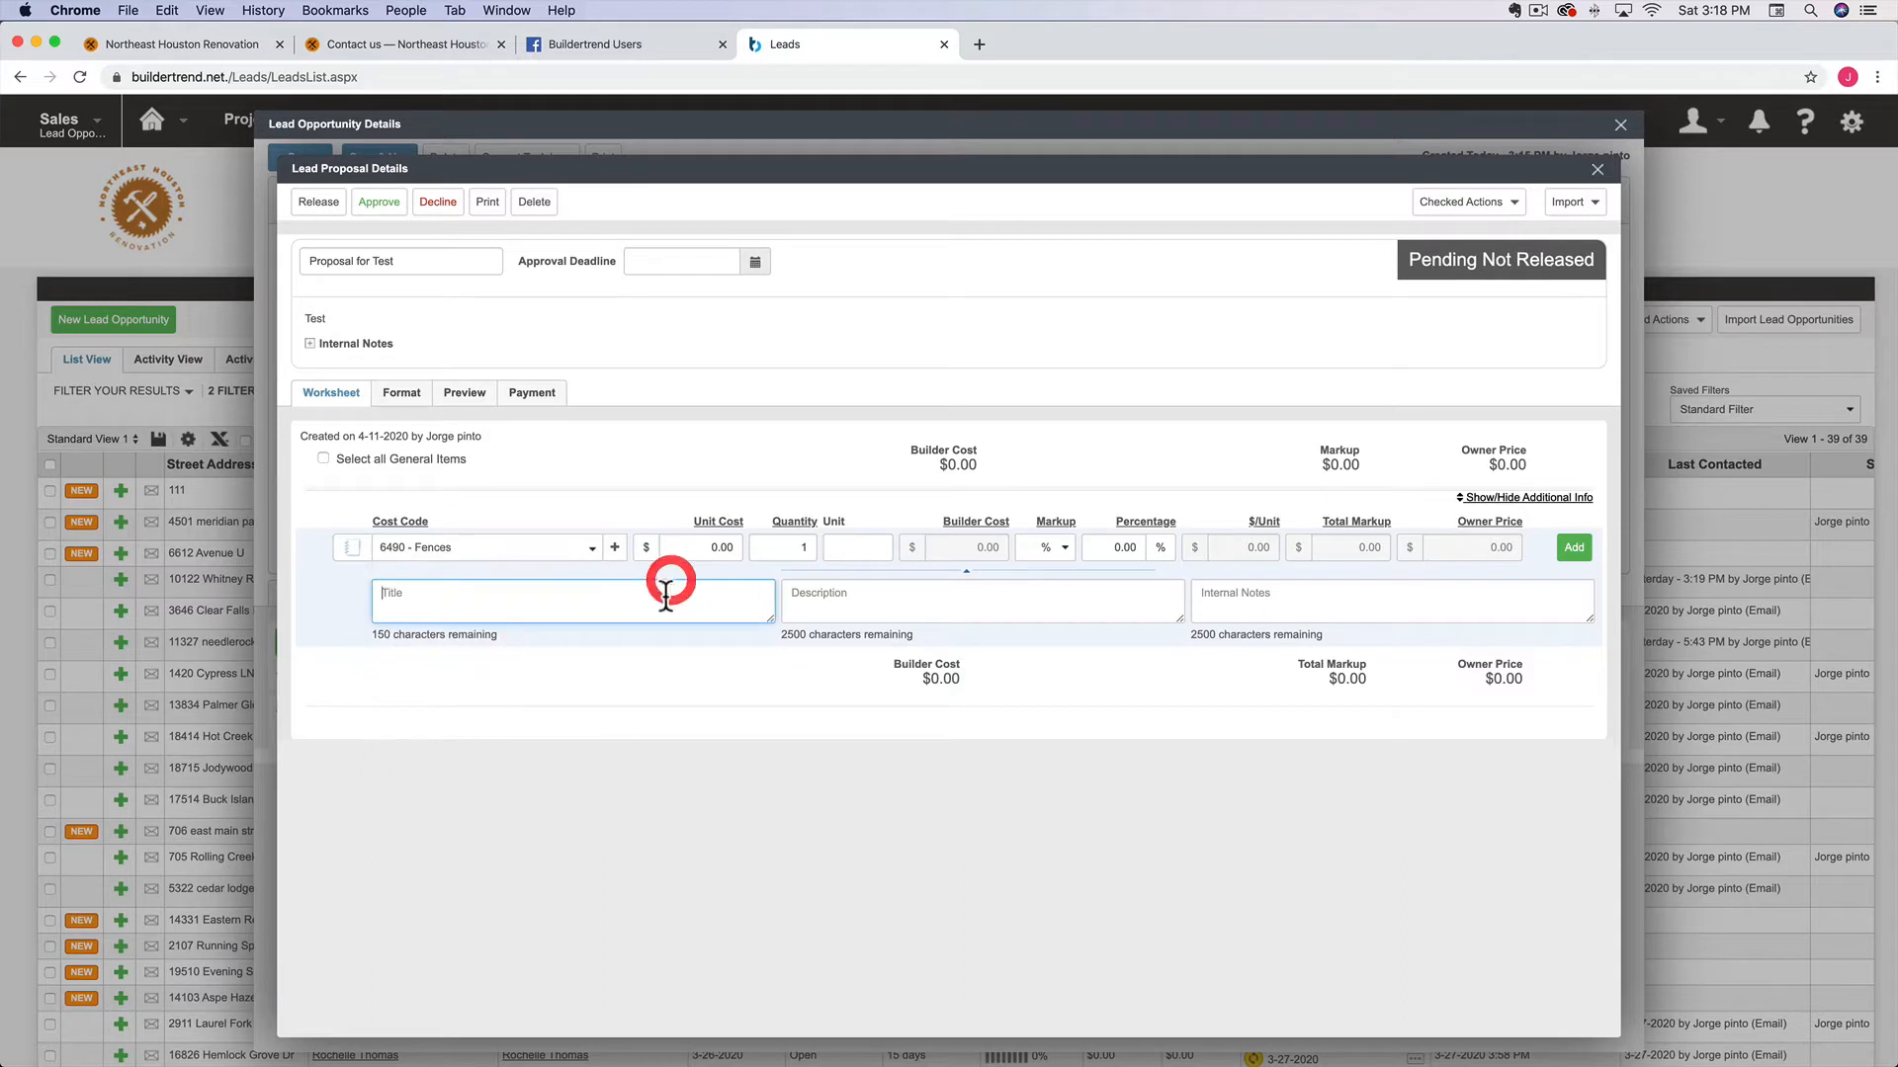
type("Fr")
type("nce")
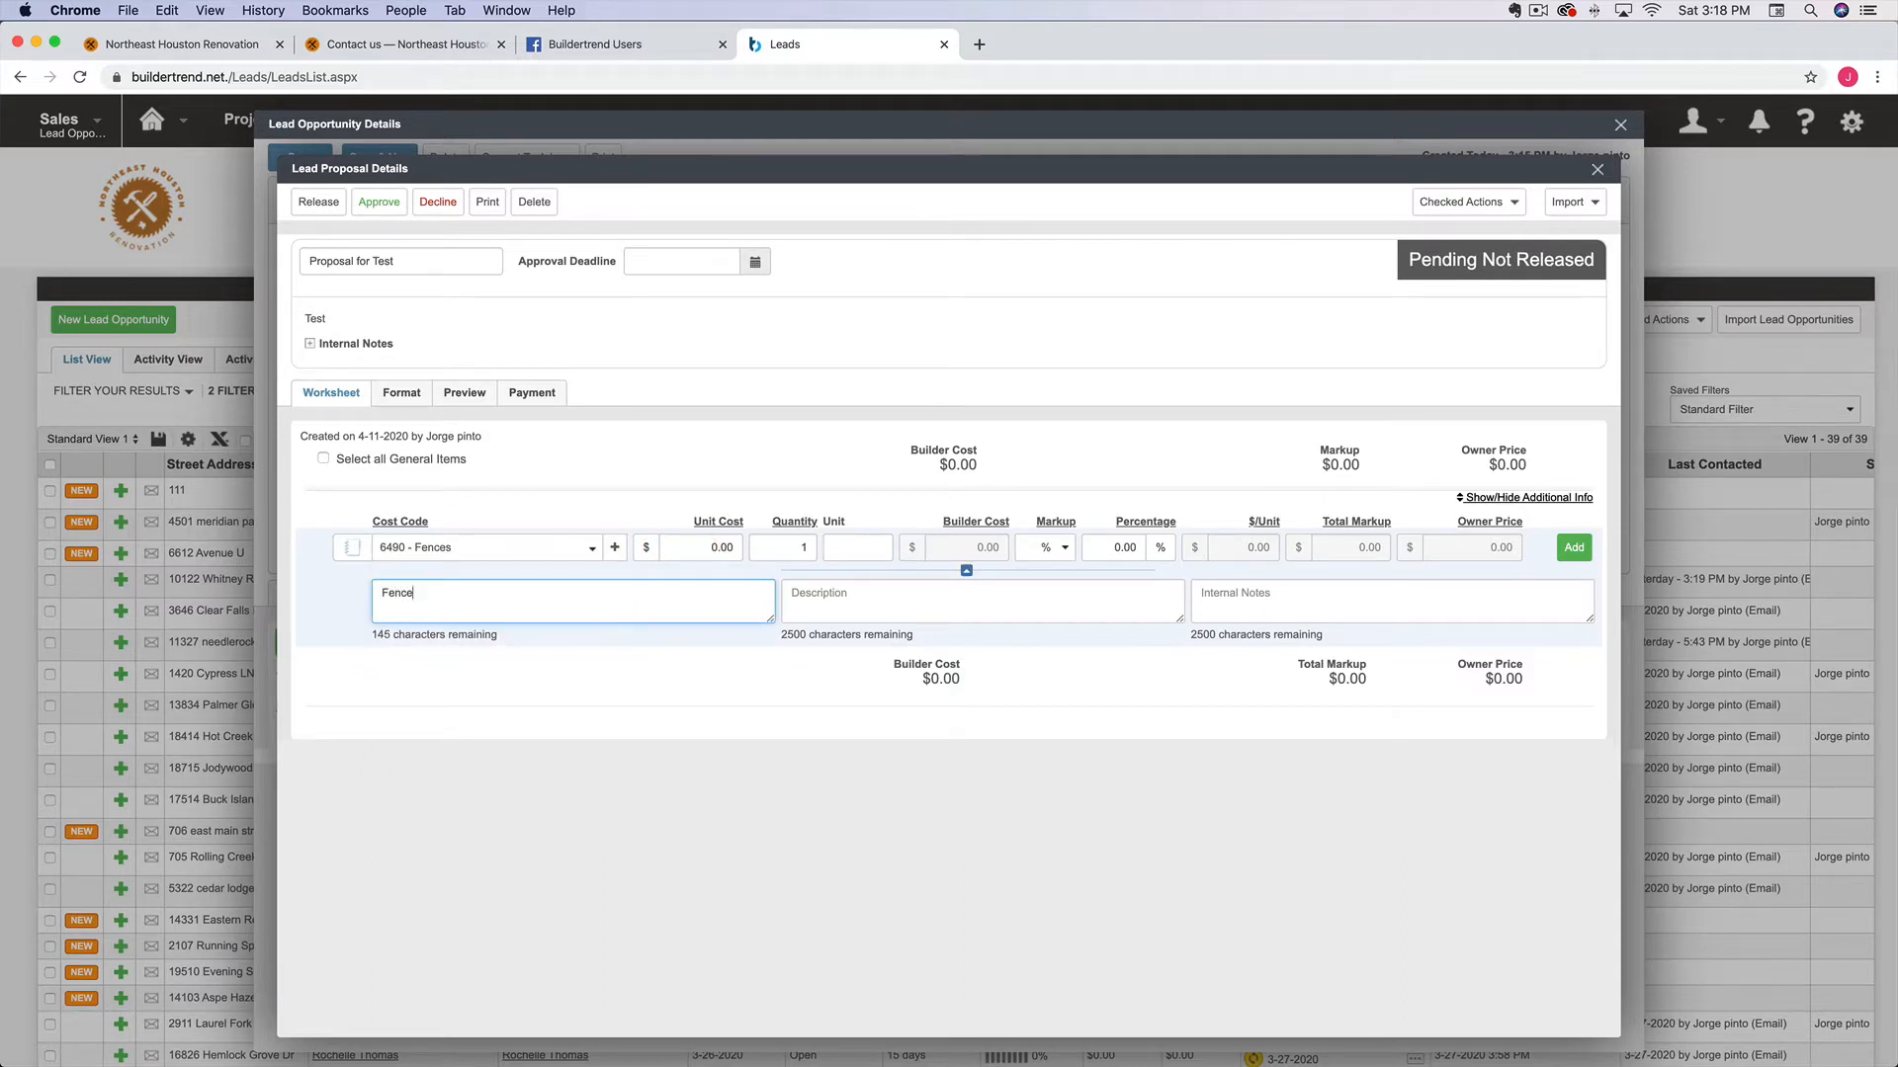
key("Tab")
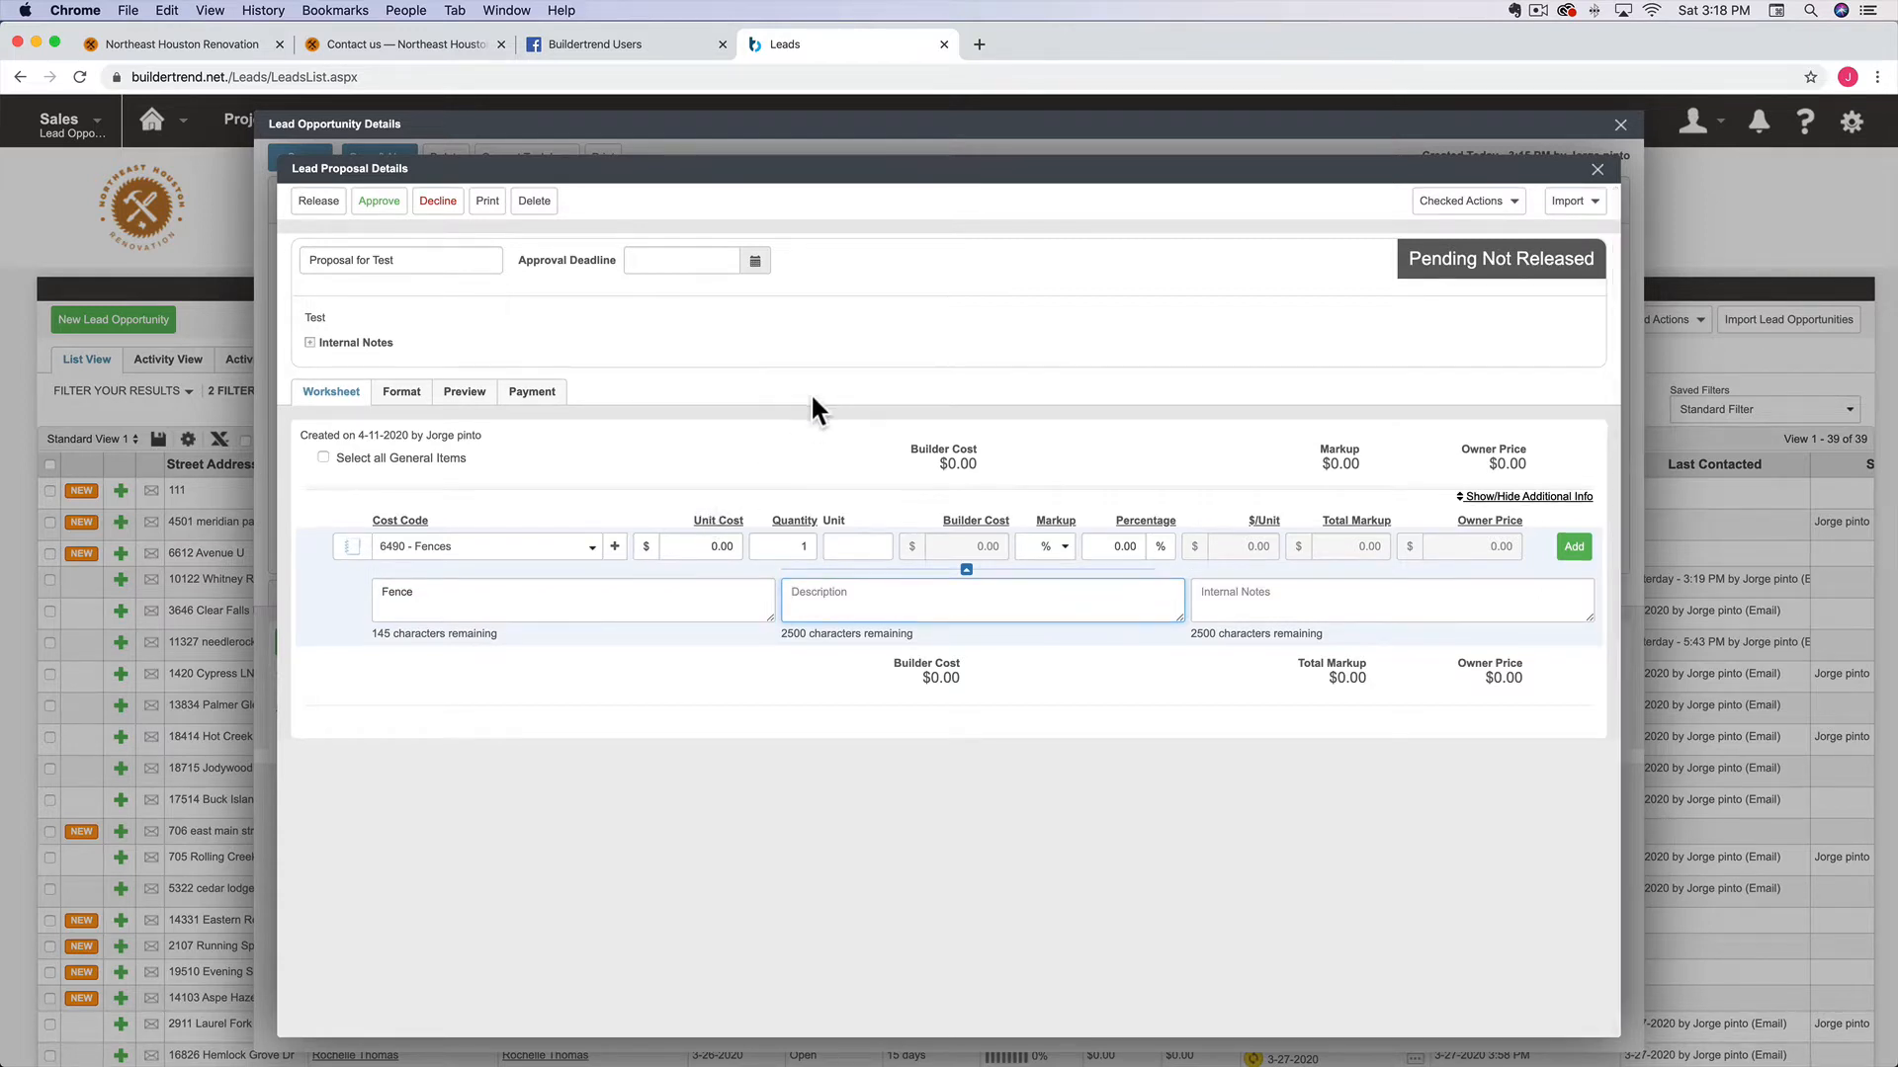
type("Remove existing Fence approximately 100 linear feet and replace with new fence boards and posts.")
key("Return")
type("New area of fence")
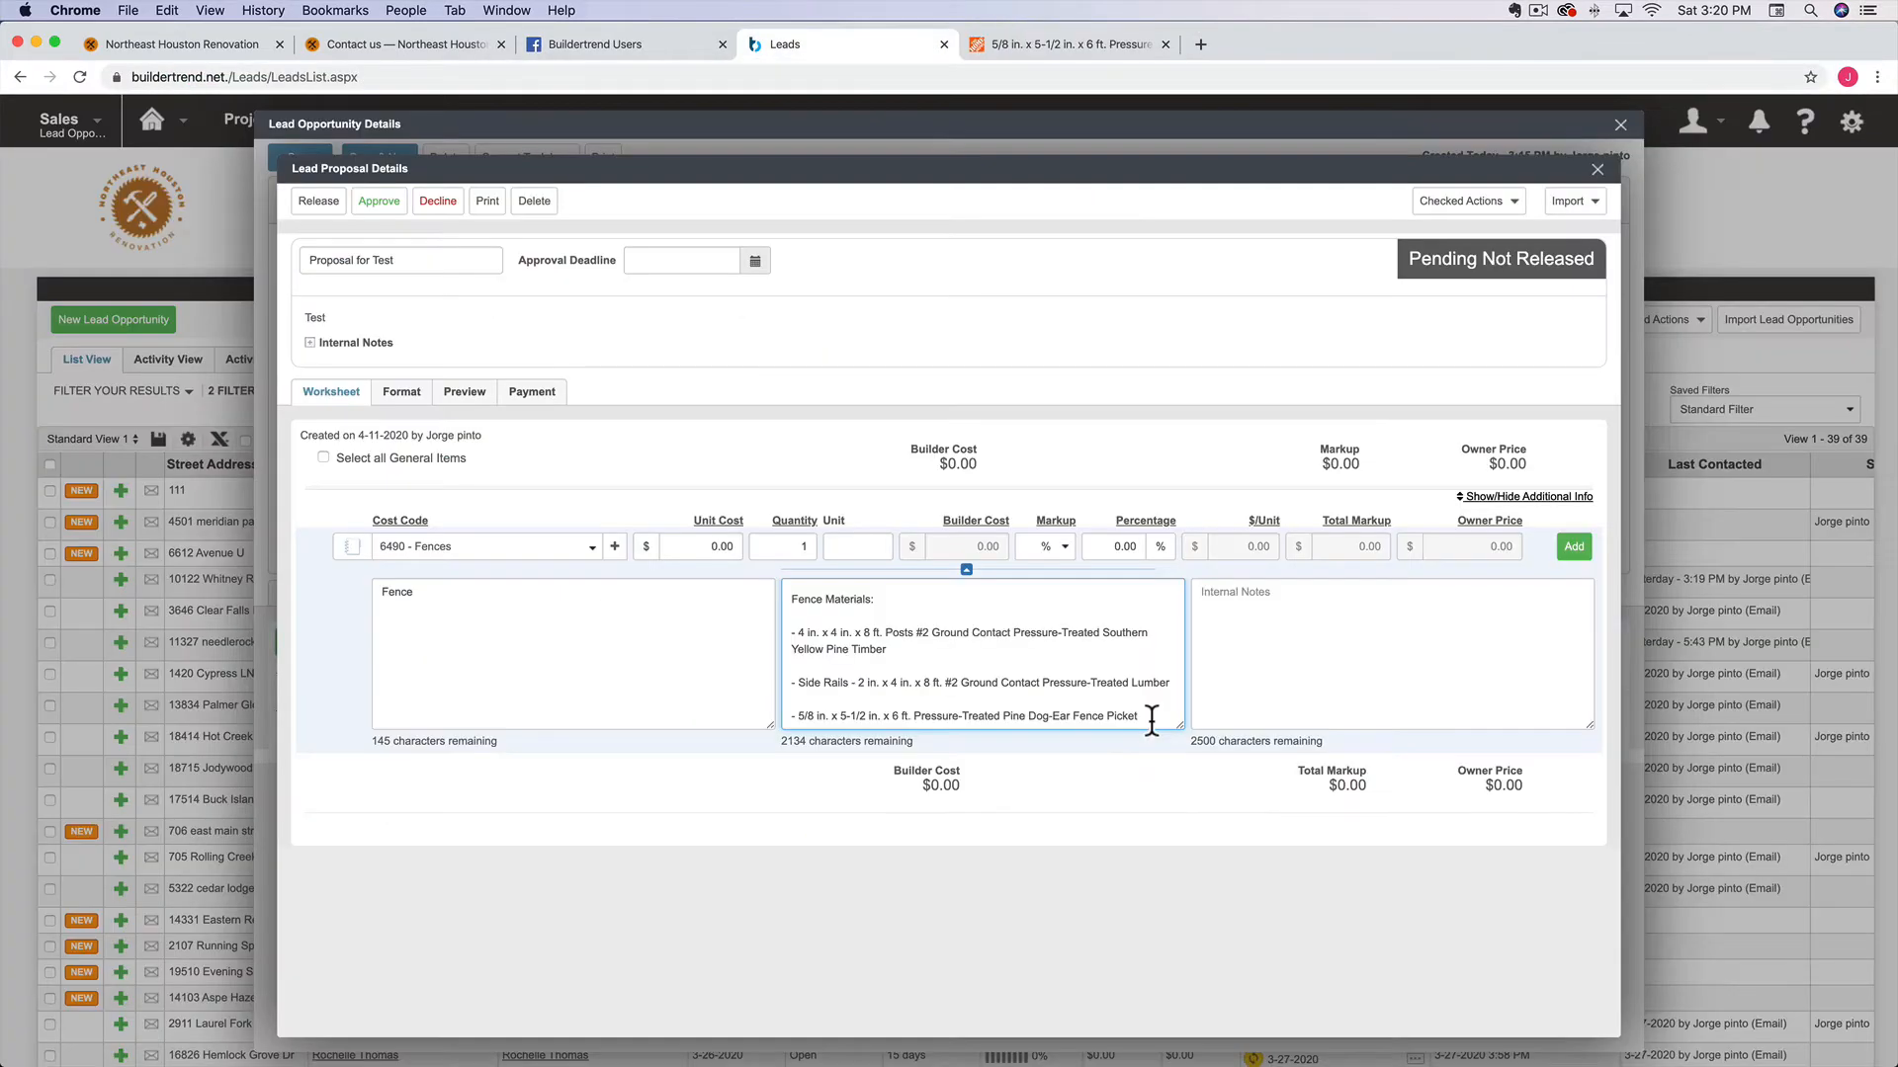
left_click(1151, 720)
left_click(1577, 553)
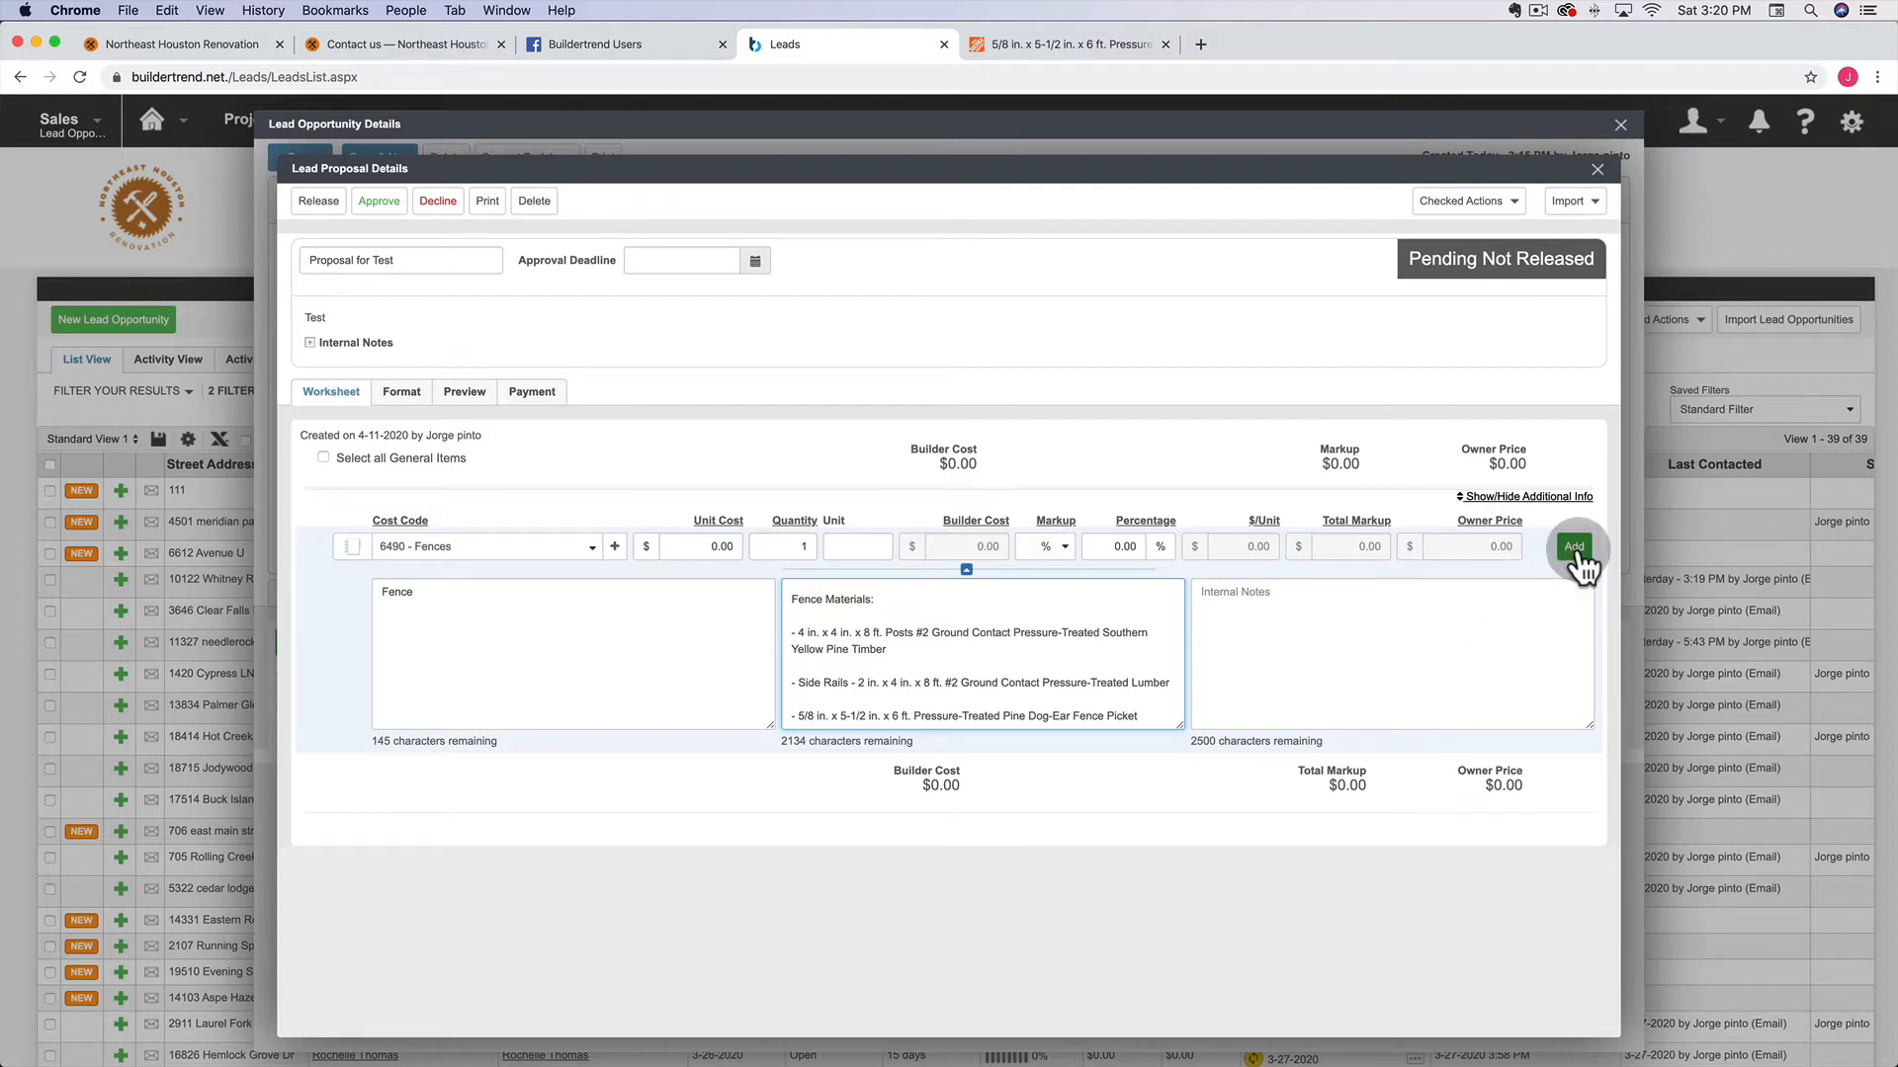
Prefix the first item's description with the word 'Proposed'
left_click(1065, 507)
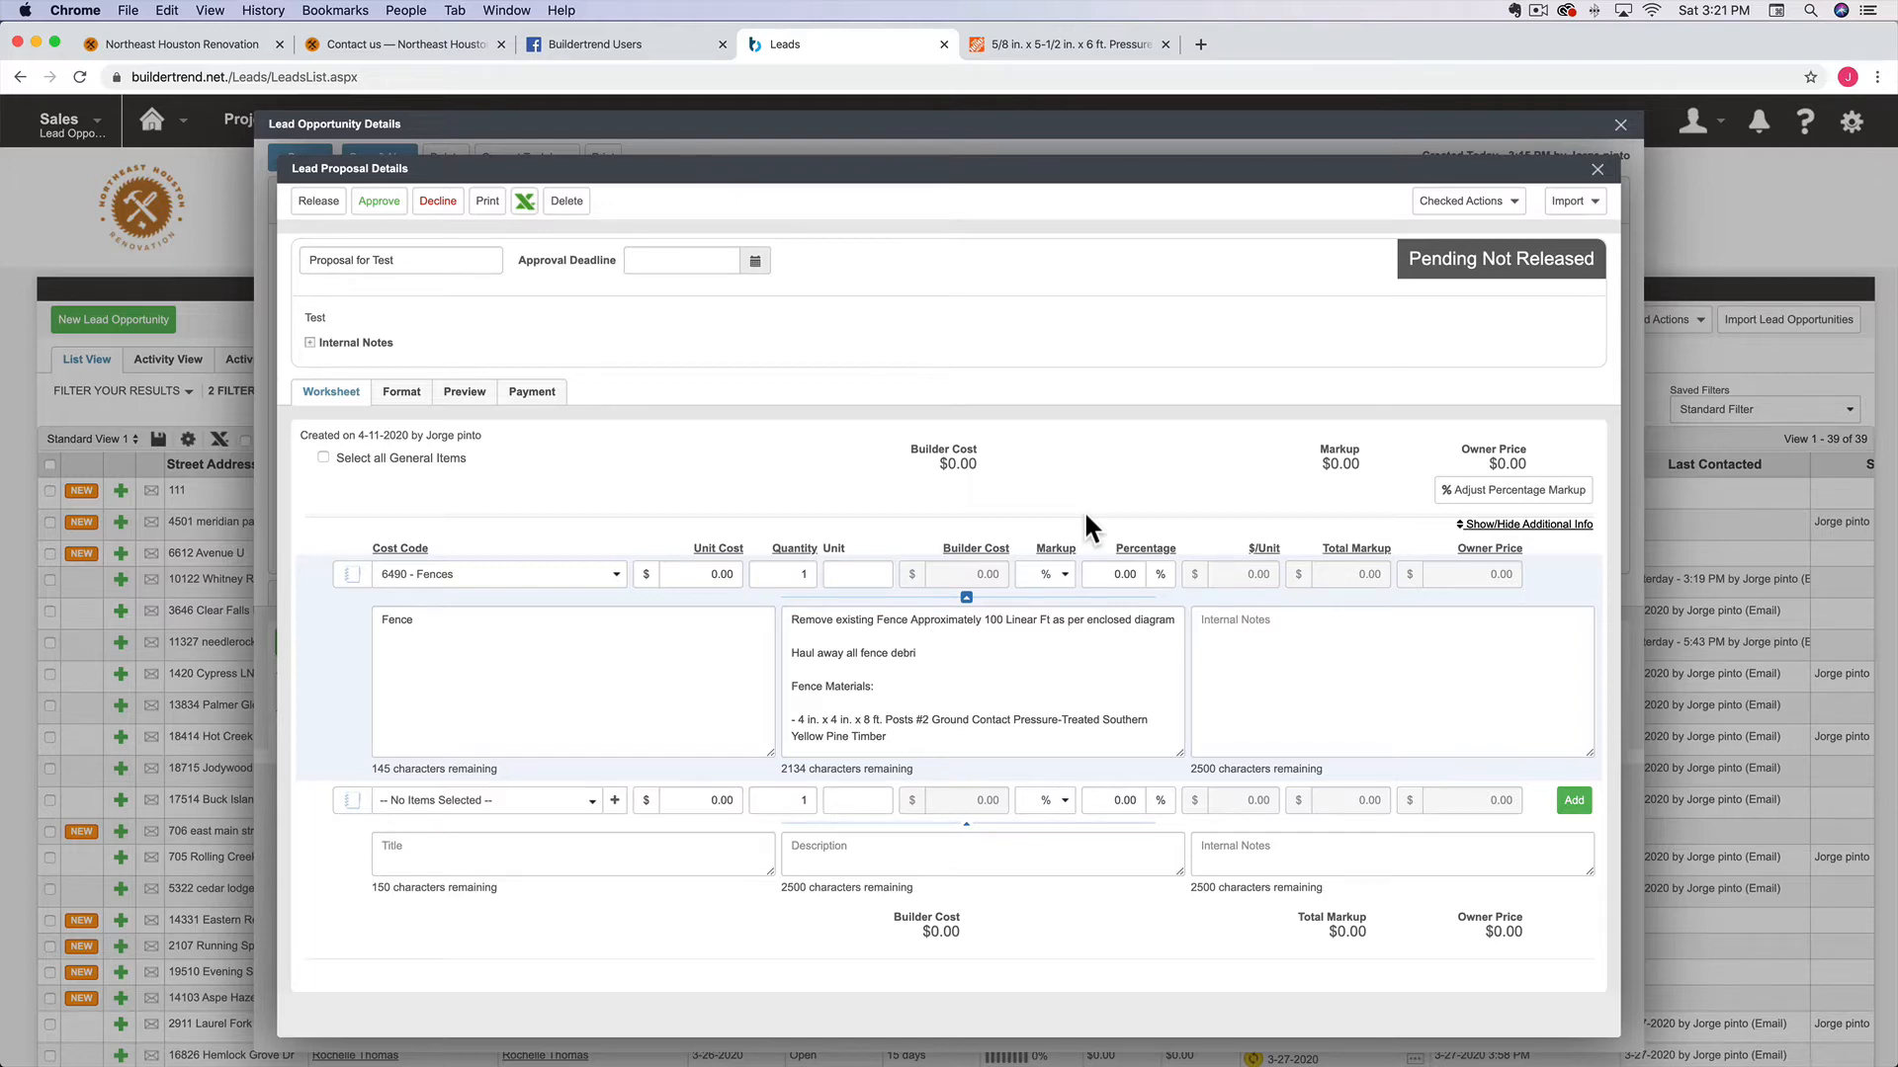
left_click(791, 687)
type("Proposed")
Add a Fence Build Out line titled Fence Installation for about 100 LF of treated pine fencing
left_click(487, 801)
left_click(648, 867)
type("Fence Installation")
key("Tab")
type("Install approximately 100 LF of treated pine fencing.  Includes 4x4 Posts, 2x4 Rails and 6\" Fence Pickets  Excludes weed eat")
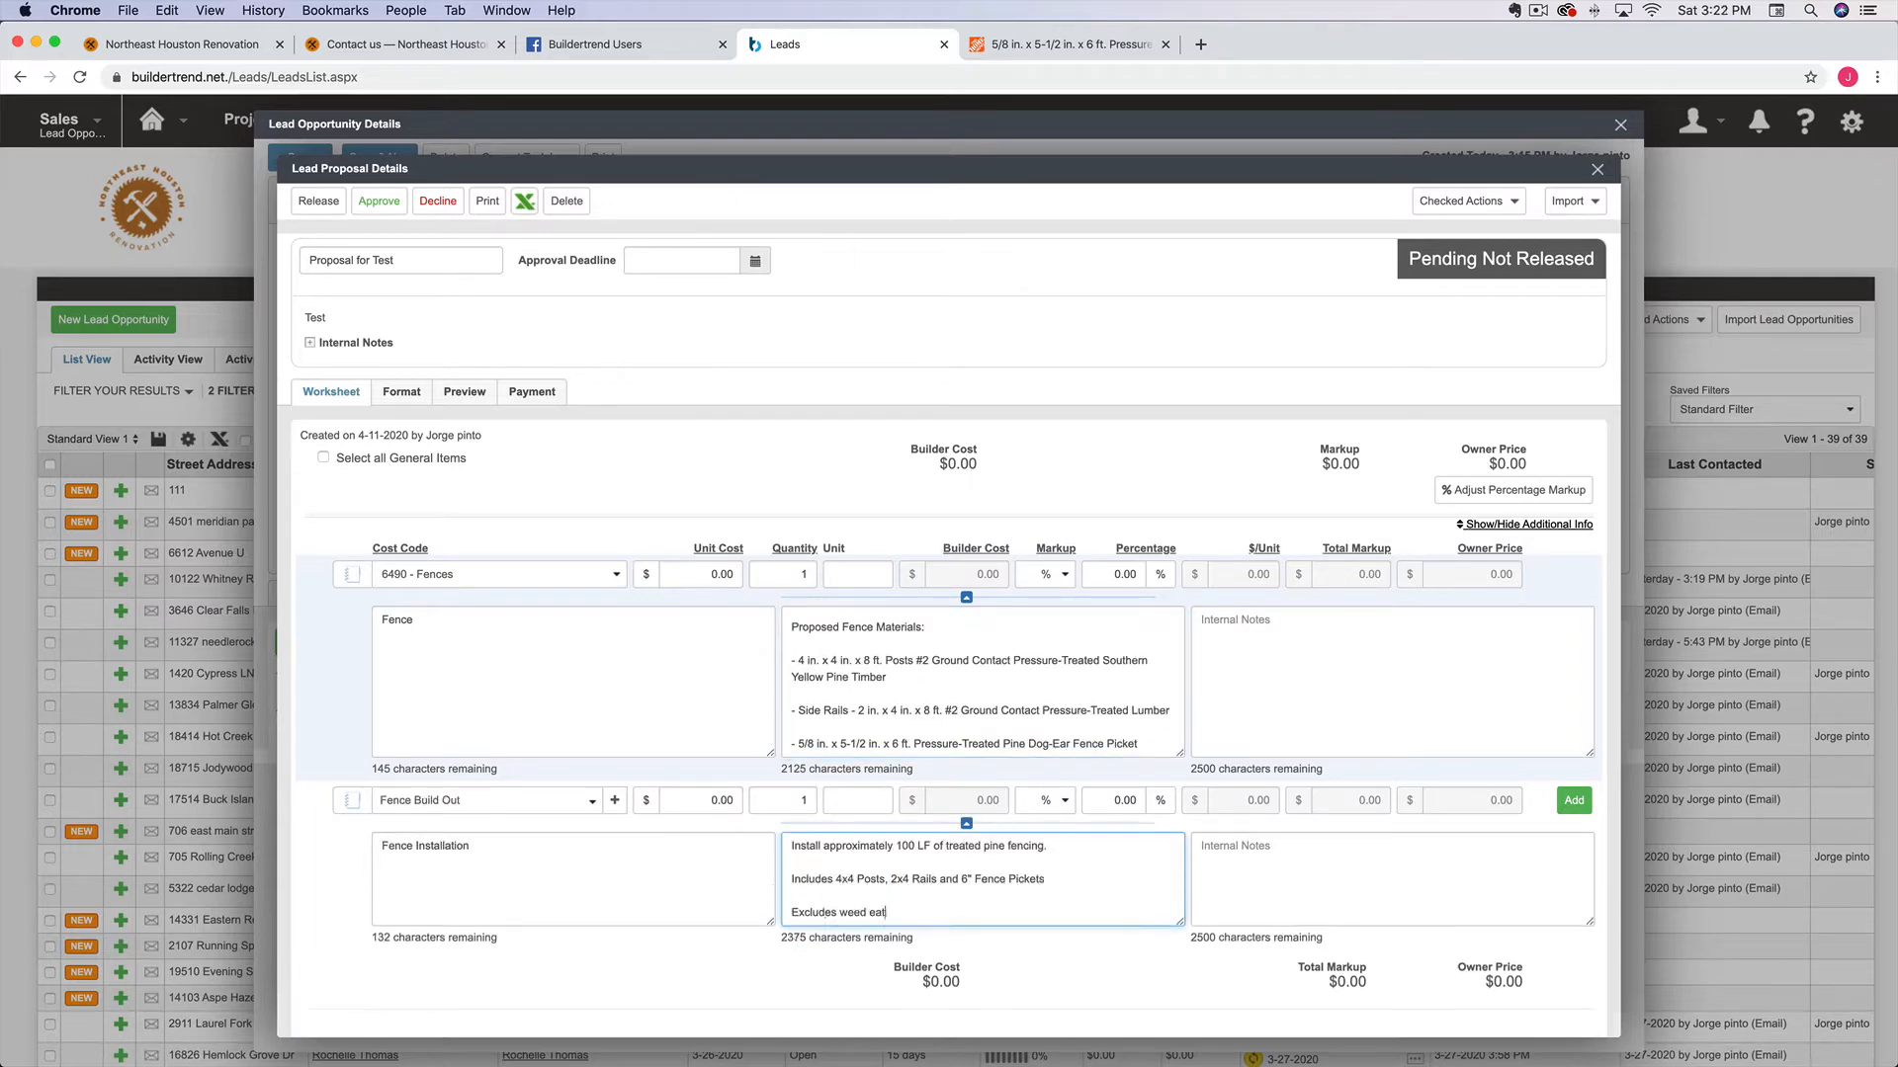
type("ing plate  Excludes top cap  Excludes stain")
scroll(949, 395, "down", 3)
left_click(1573, 721)
Append the standard 36" gate with z-shaped metal support details to the installation description
left_click(890, 771)
type("Includes one standard 36\" fence with a z shape metal tubing for support. Includes door hardware for opening and closing.")
left_click(874, 885)
left_click(875, 776)
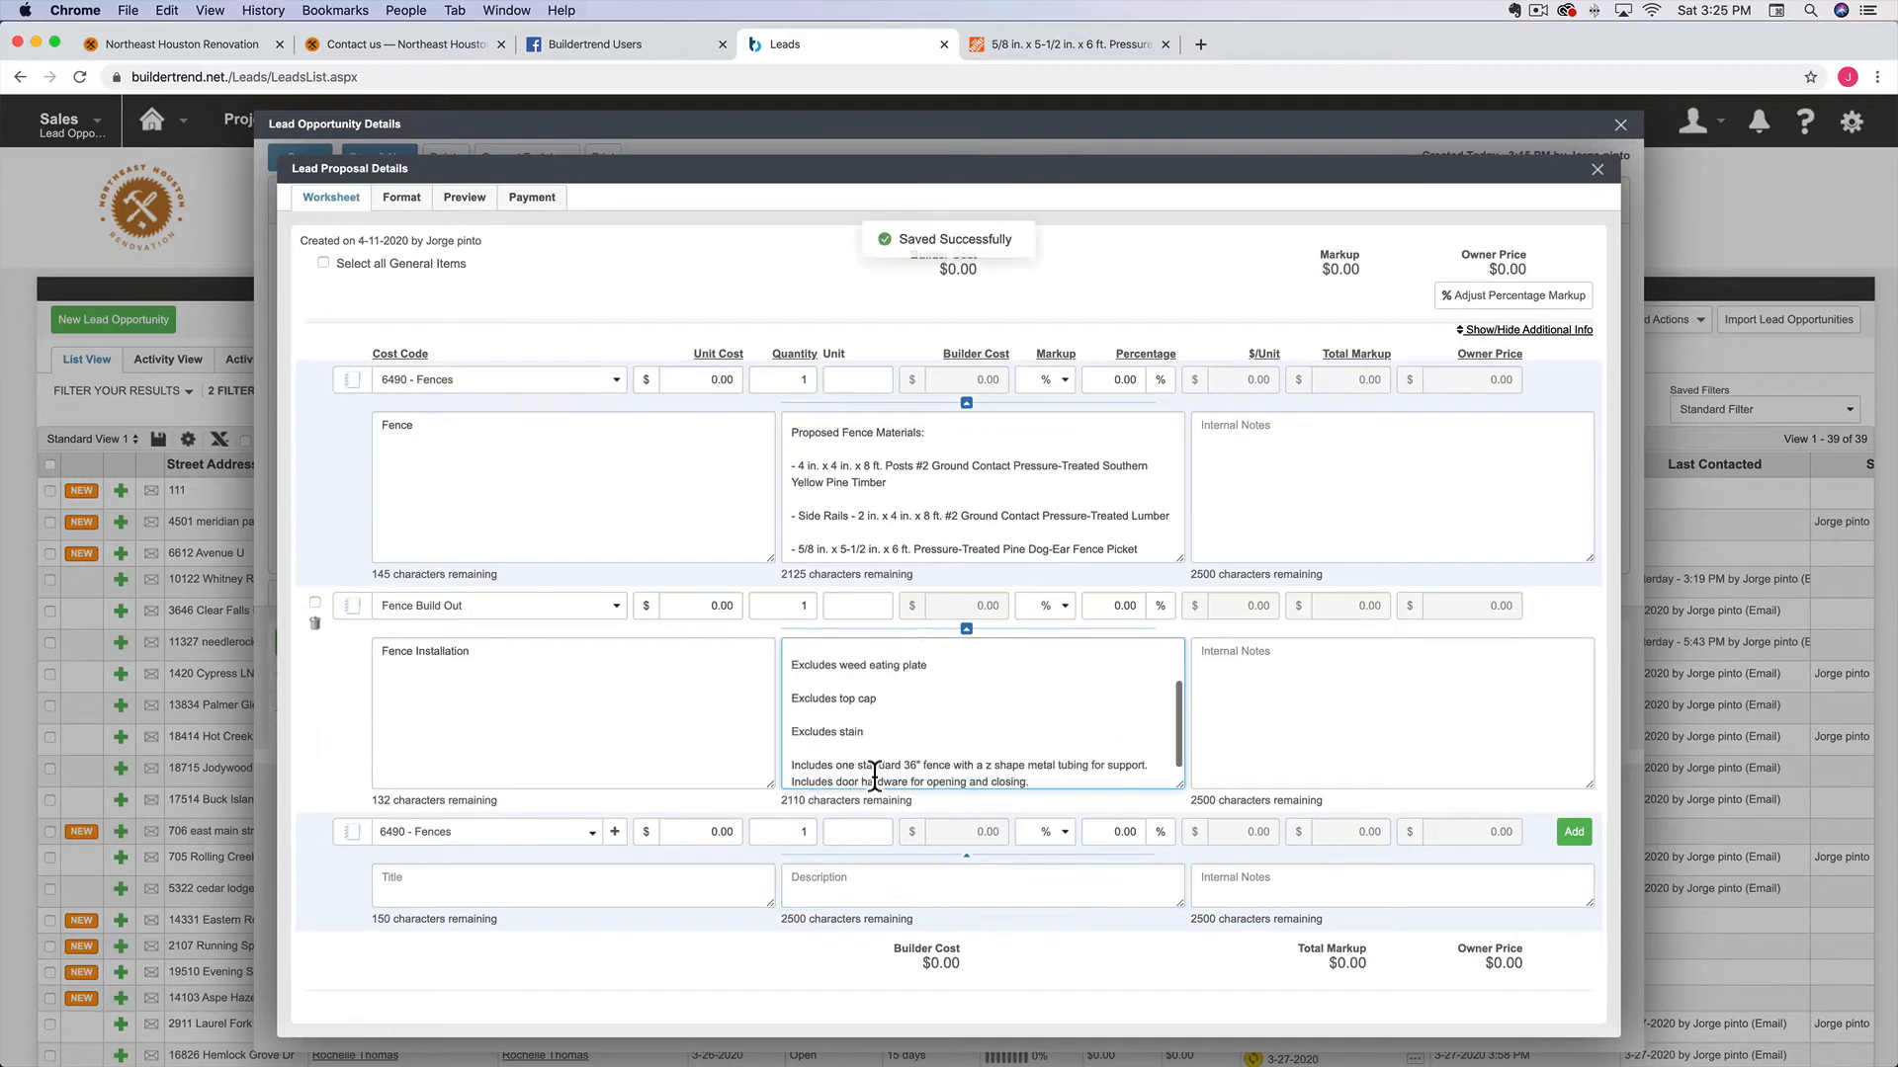
Add a third item stating HOA approval is the client's responsibility and city permits are excluded
left_click(875, 885)
type("HOA approval is the responsibility of the CLIENT.  Excludes city permits  The home owner is responsible for contacting 811 \" CALL BEFORE YOU DIG\" work will not start until CLIENT advised electric and gas lines have been marked.")
left_click(1573, 832)
Review the installation item's description and hide the additional line-item info
scroll(1070, 521, "down", 1)
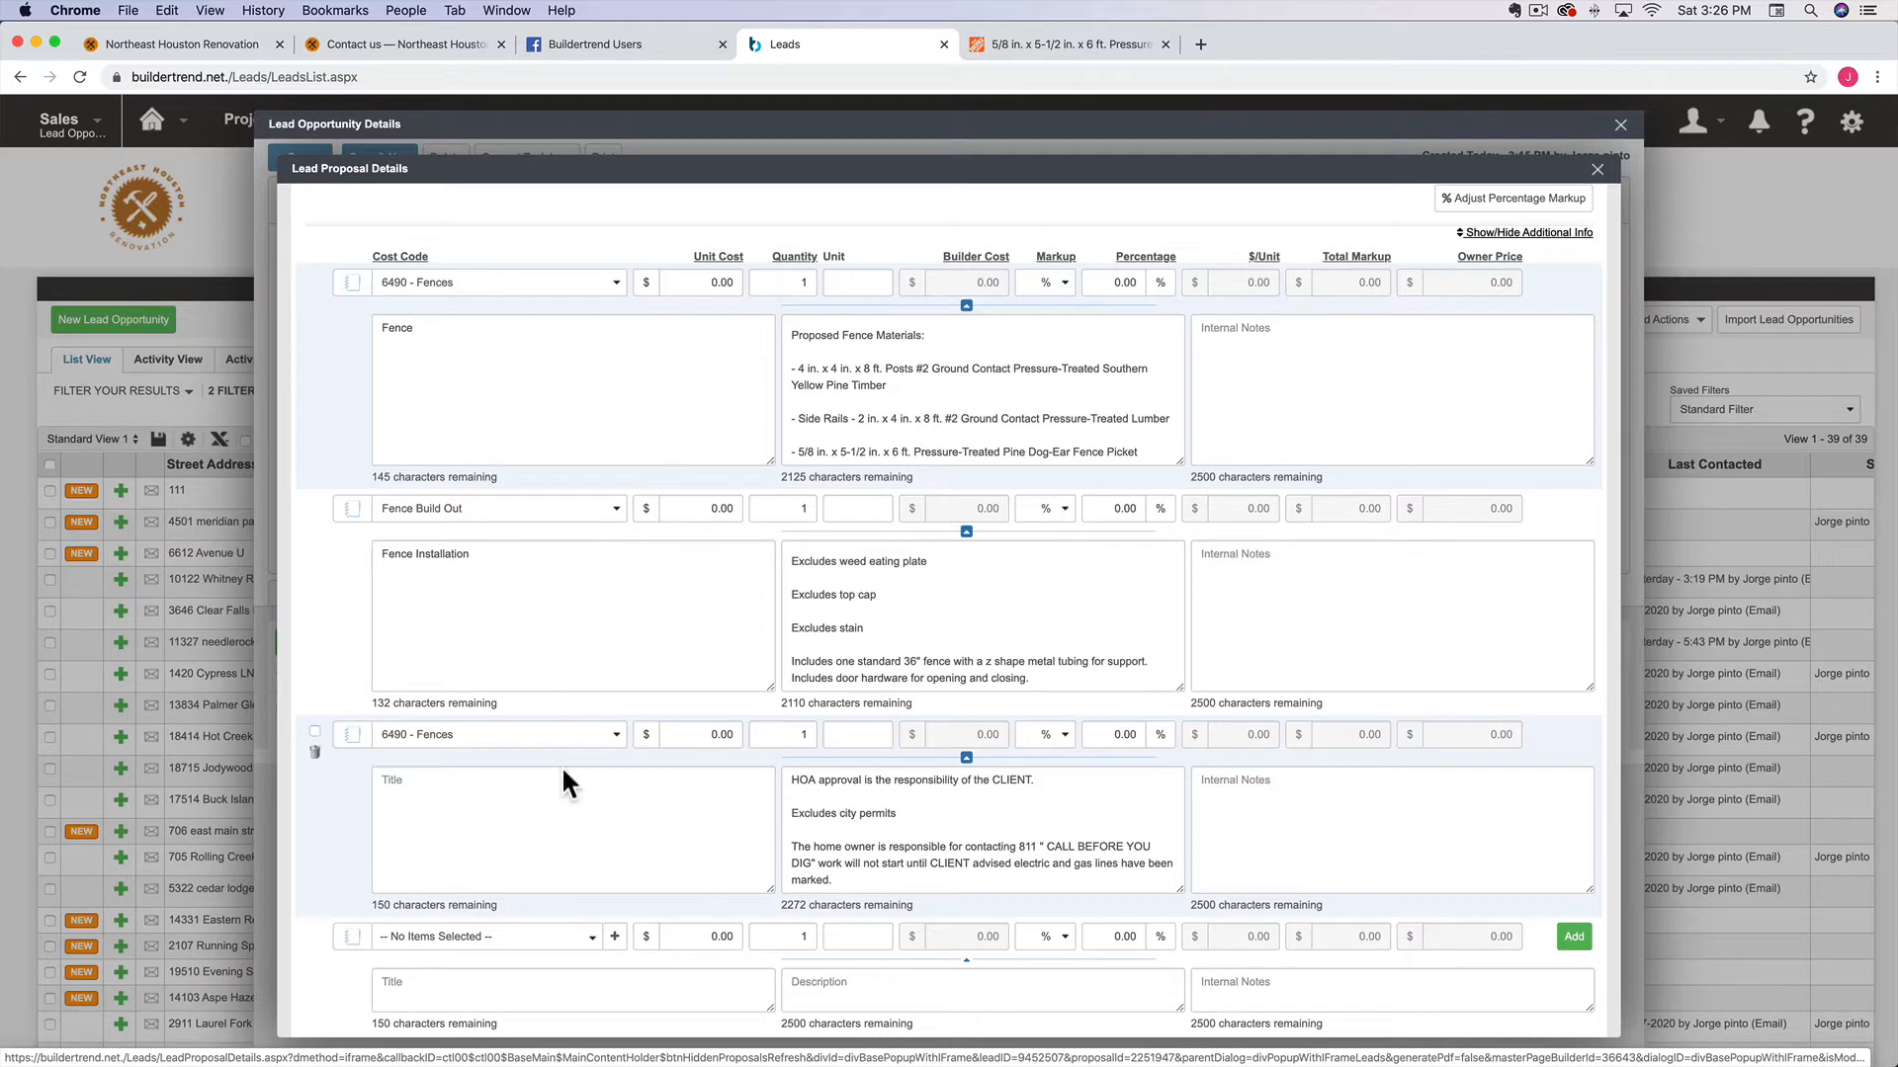
left_click(1231, 603)
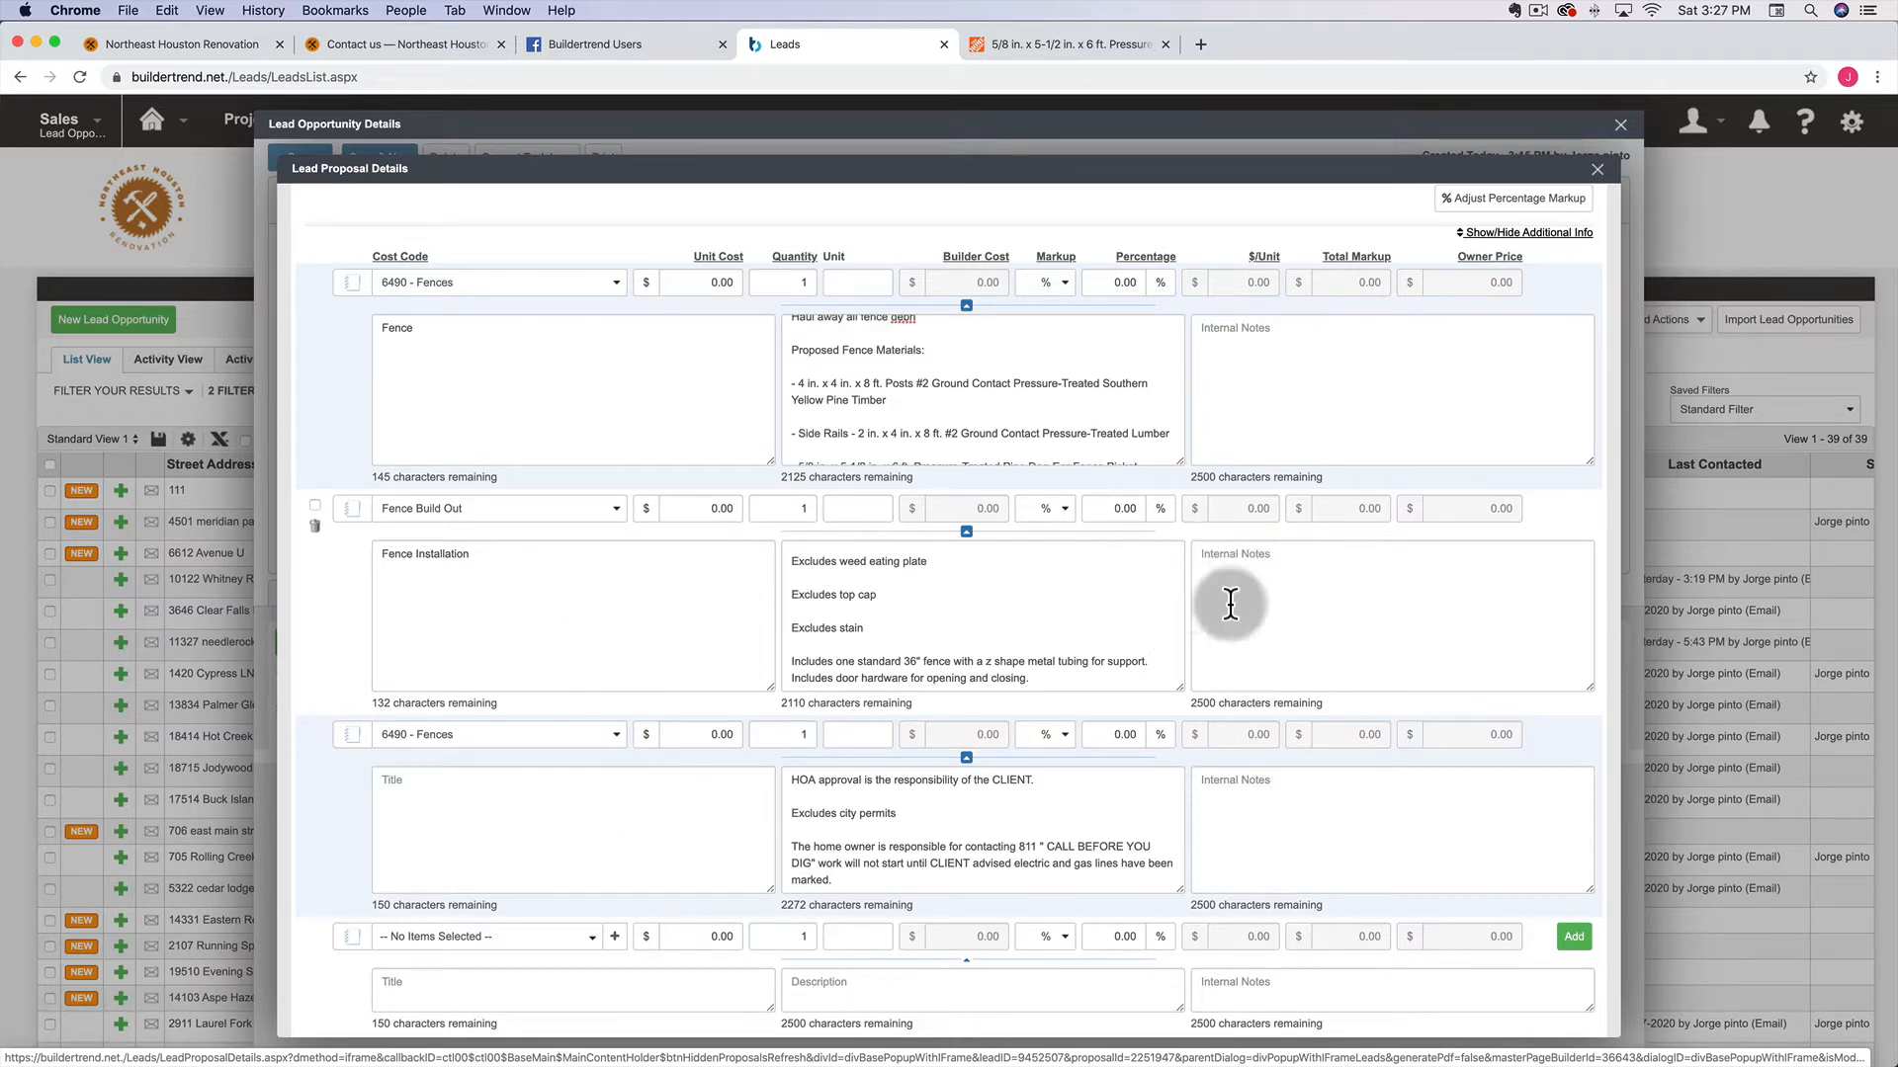
left_click(1574, 937)
left_click(954, 654)
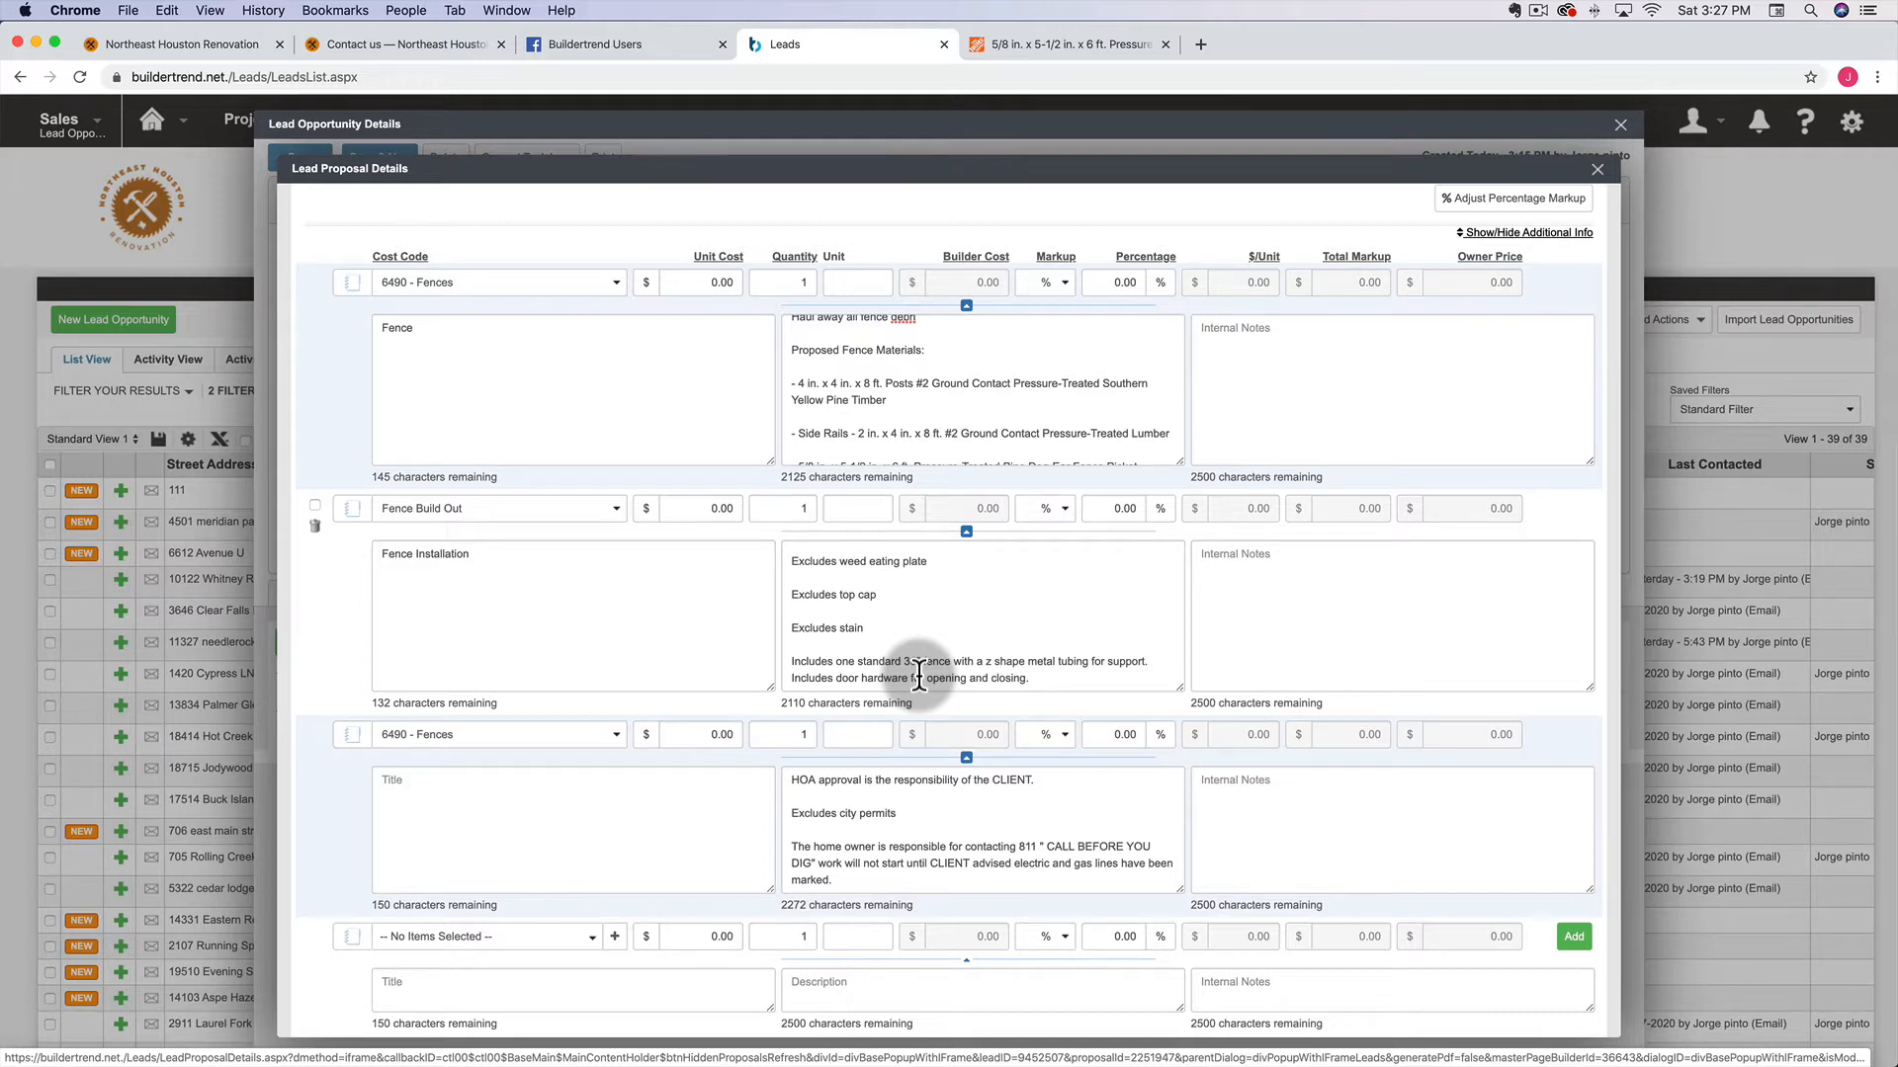
scroll(919, 677, "up", 3)
left_click(1492, 236)
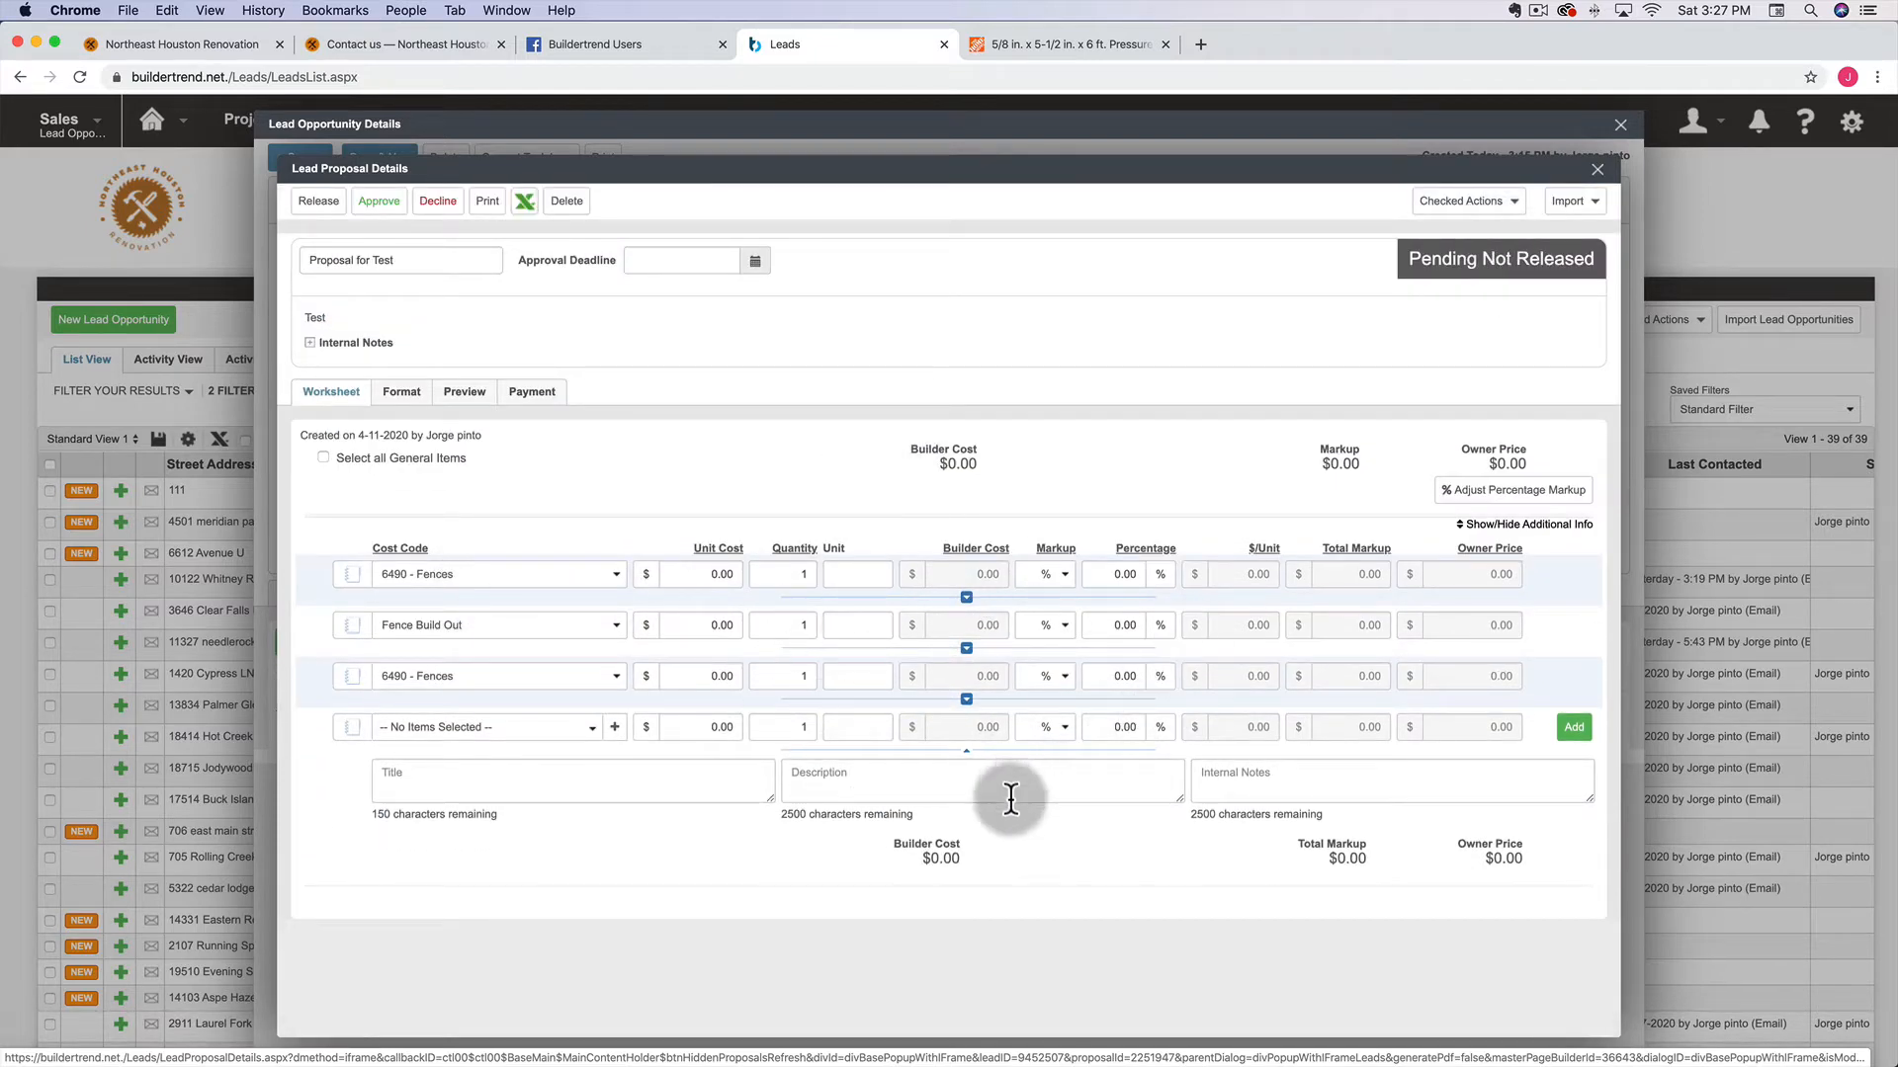
Set the proposal header layout to Centered in Preview, then move to the Format settings
left_click(465, 392)
scroll(857, 682, "down", 5)
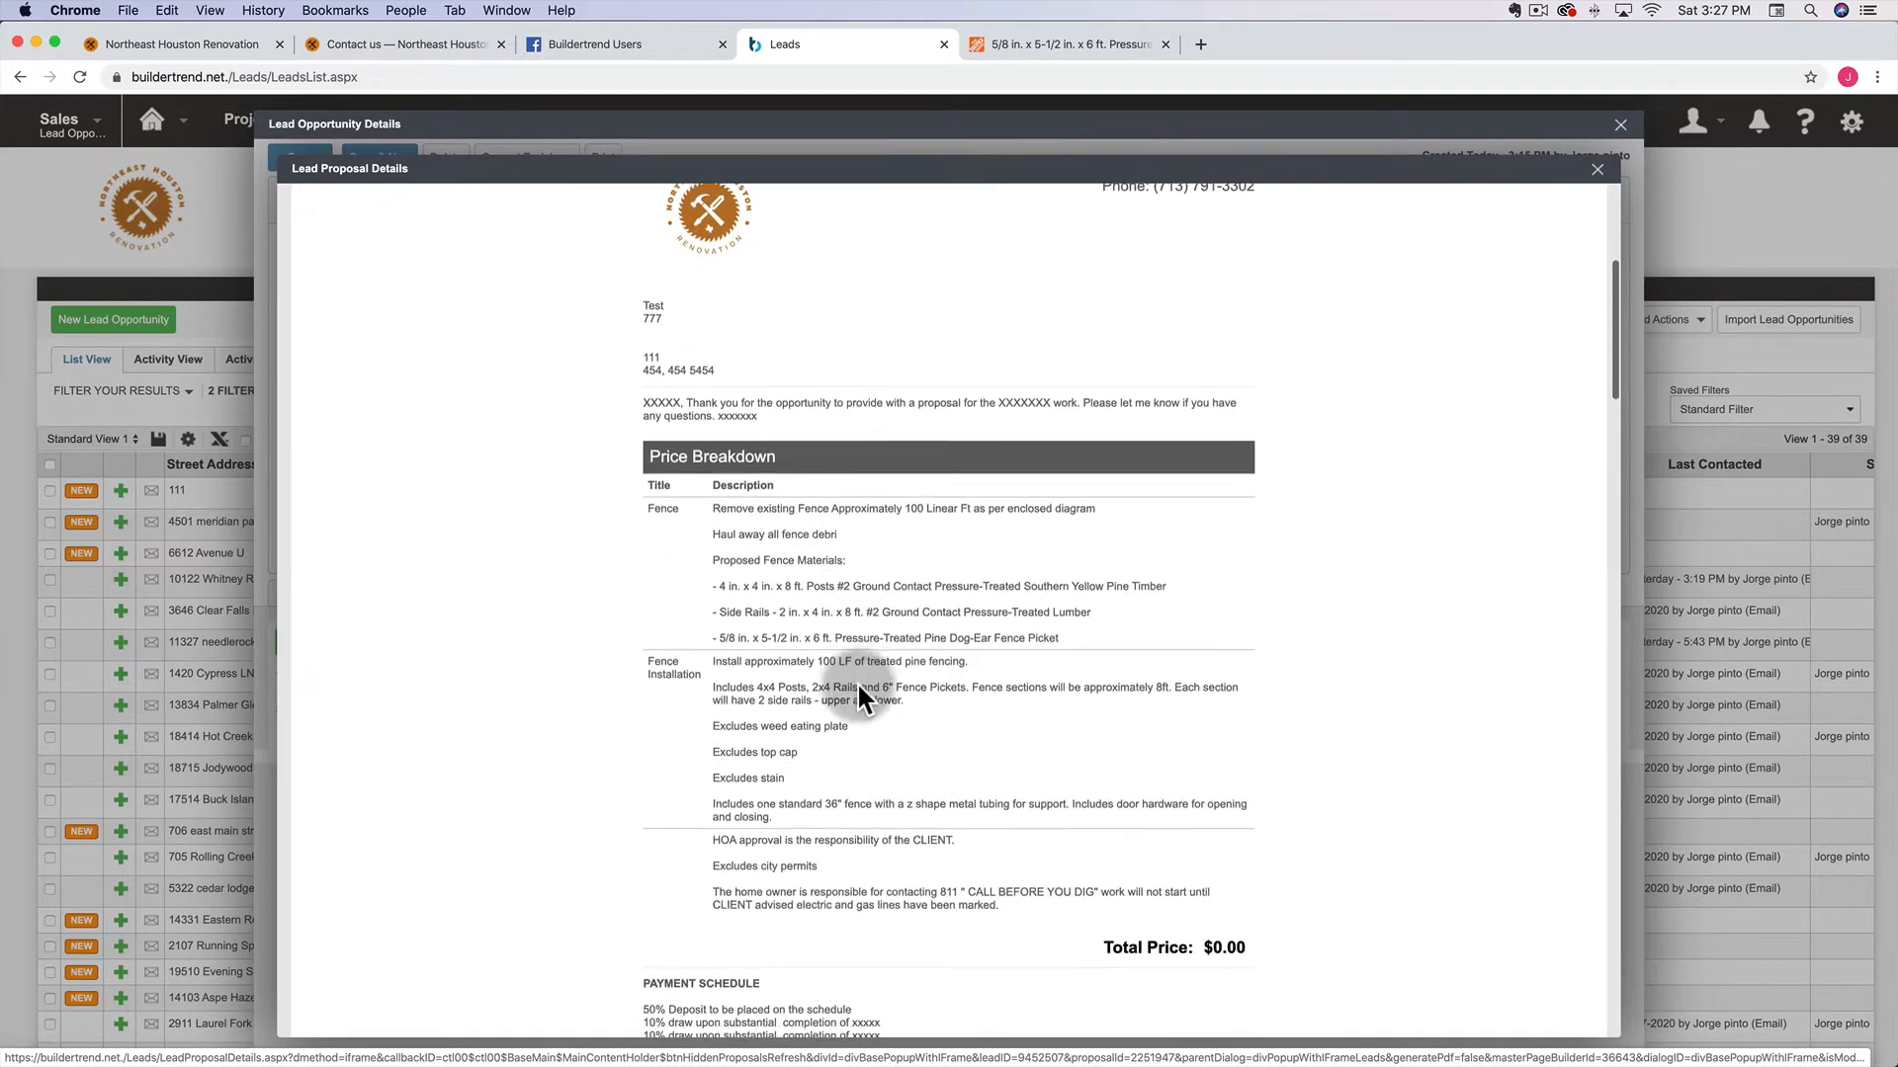
scroll(857, 682, "up", 4)
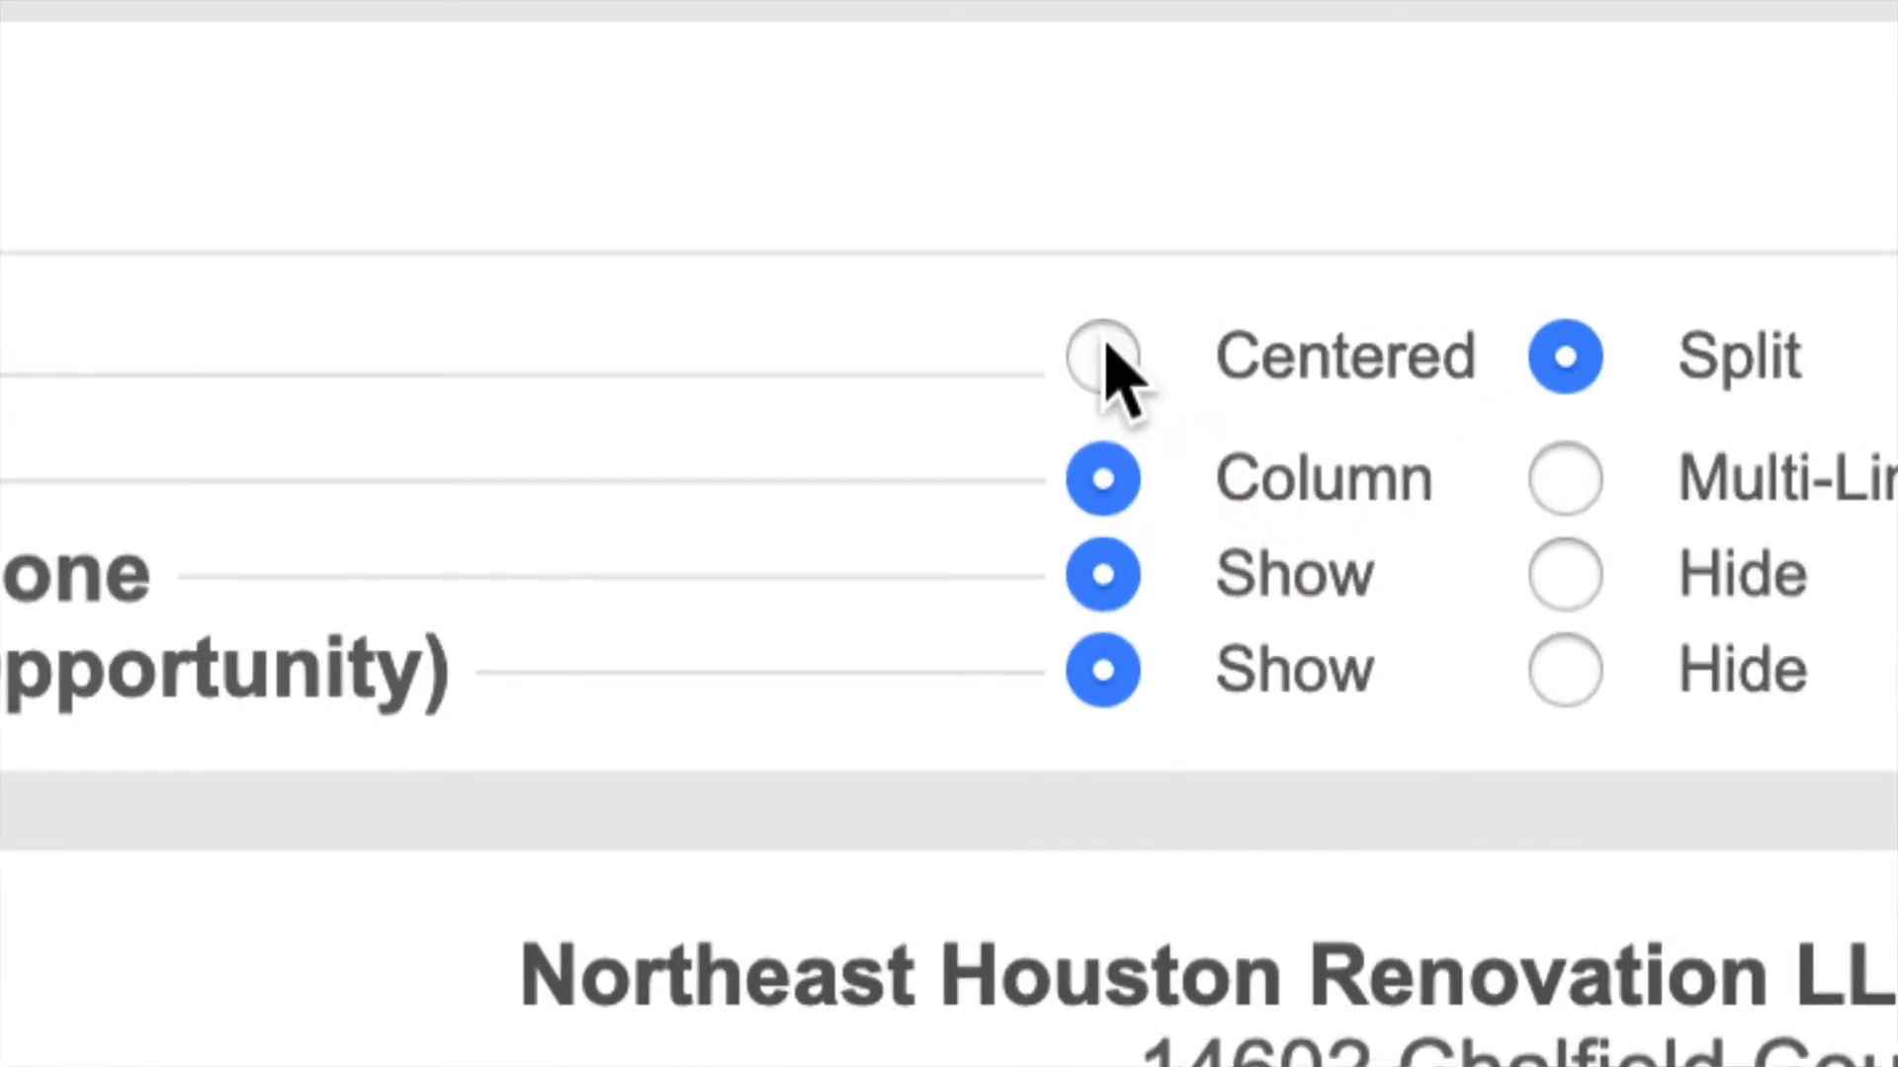
left_click(1104, 352)
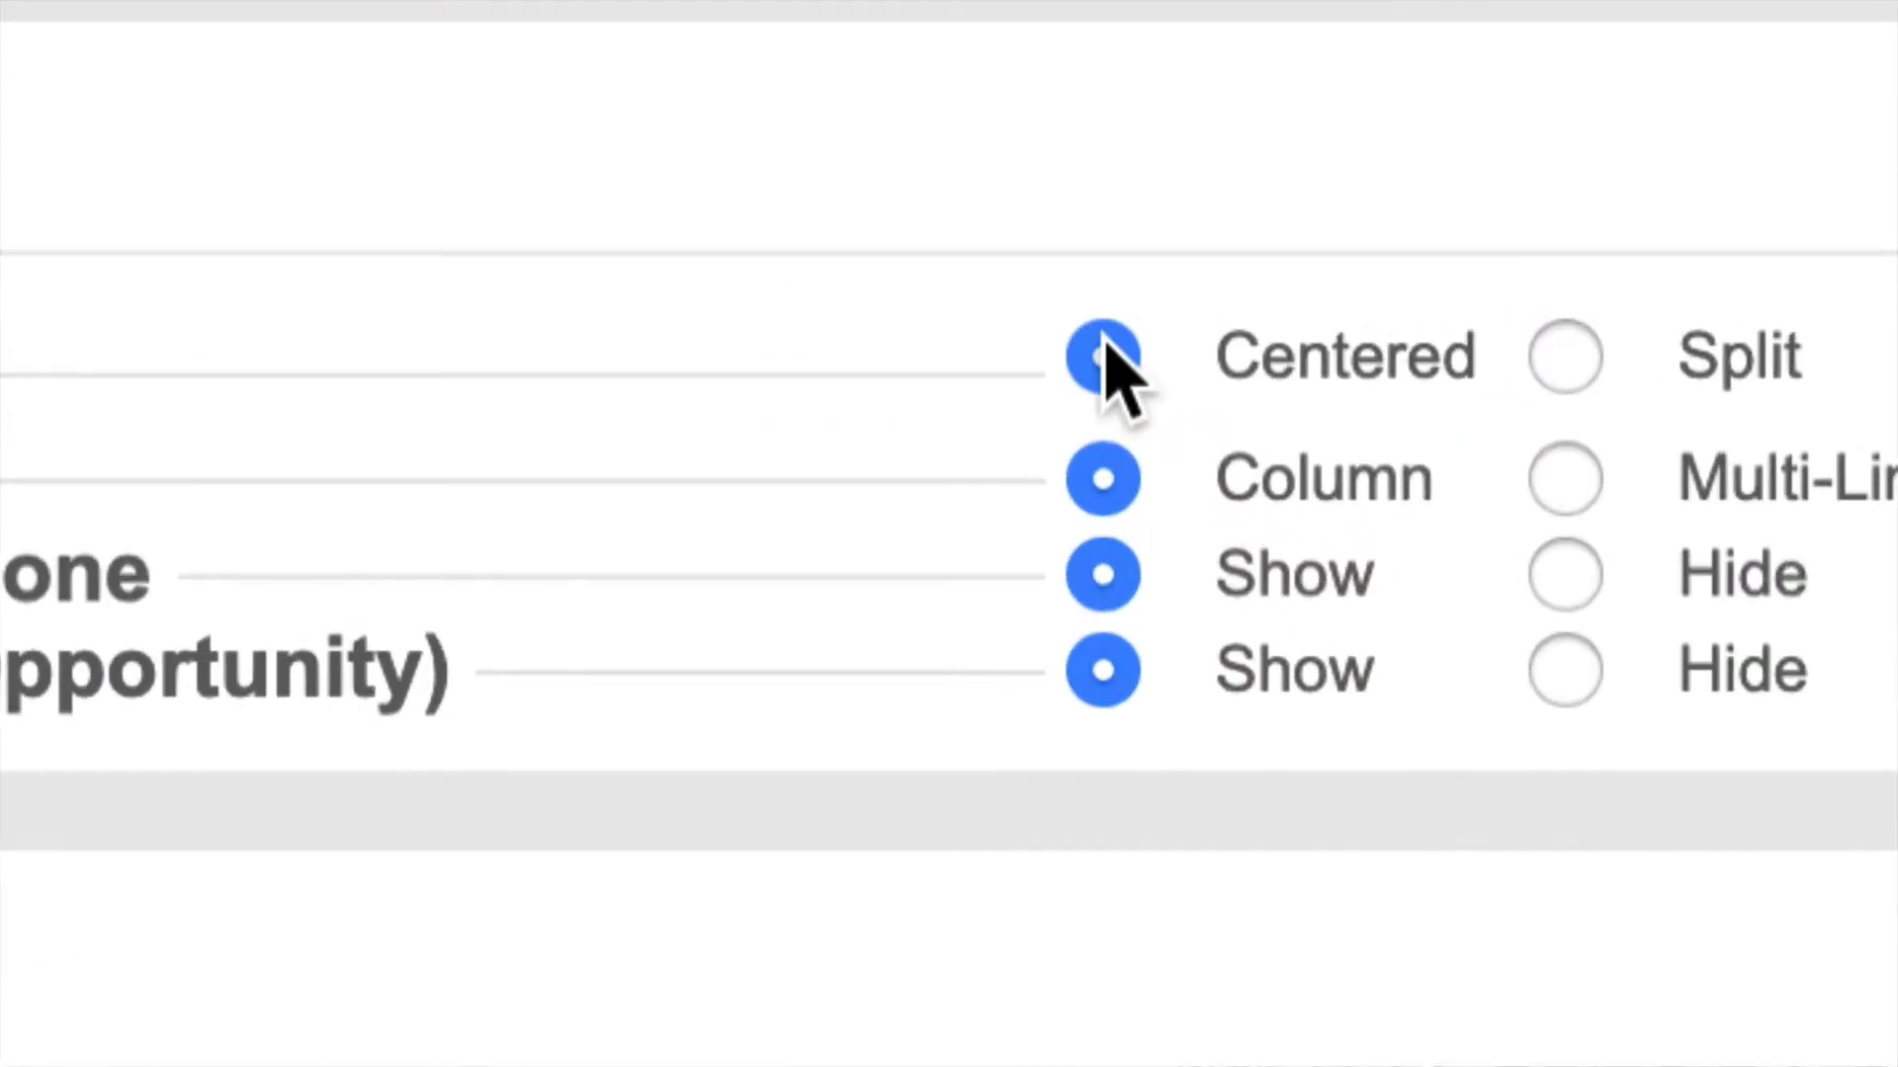
scroll(973, 795, "down", 5)
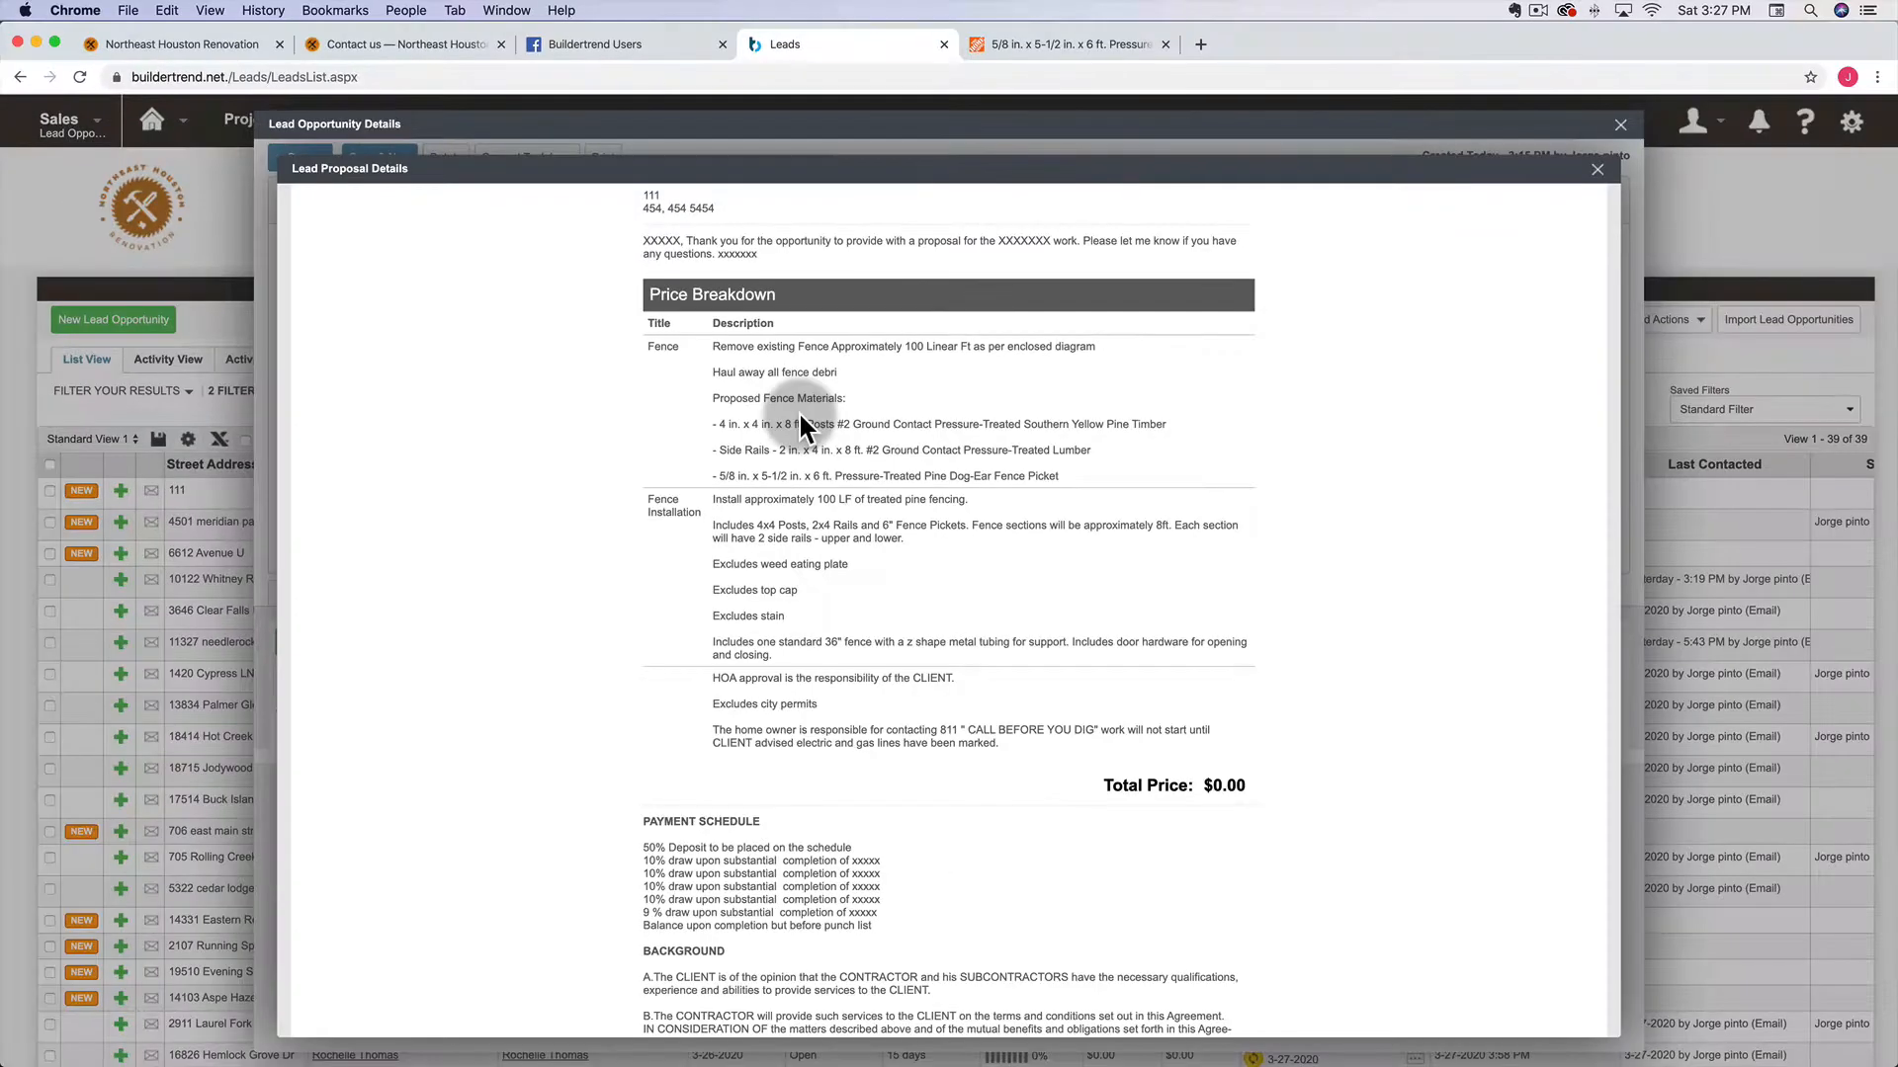
scroll(826, 456, "up", 6)
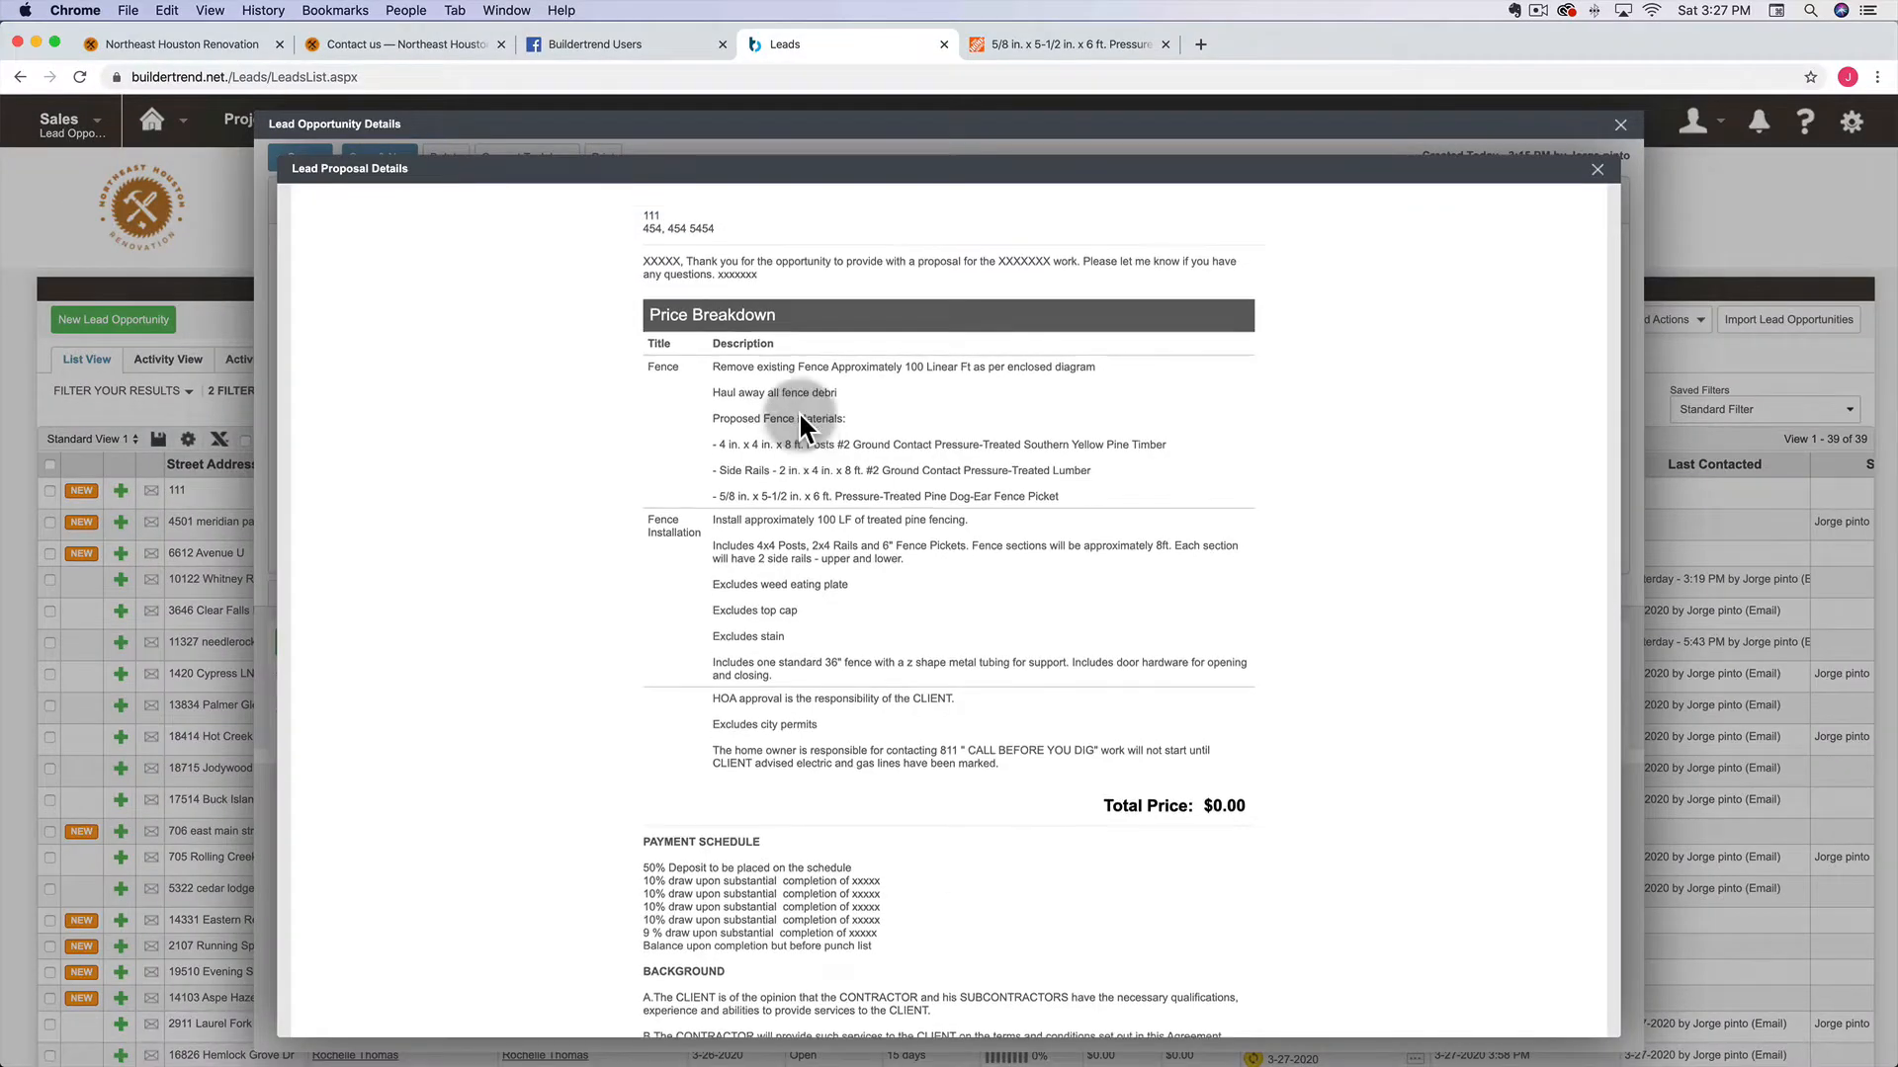
left_click(402, 392)
scroll(720, 541, "down", 1)
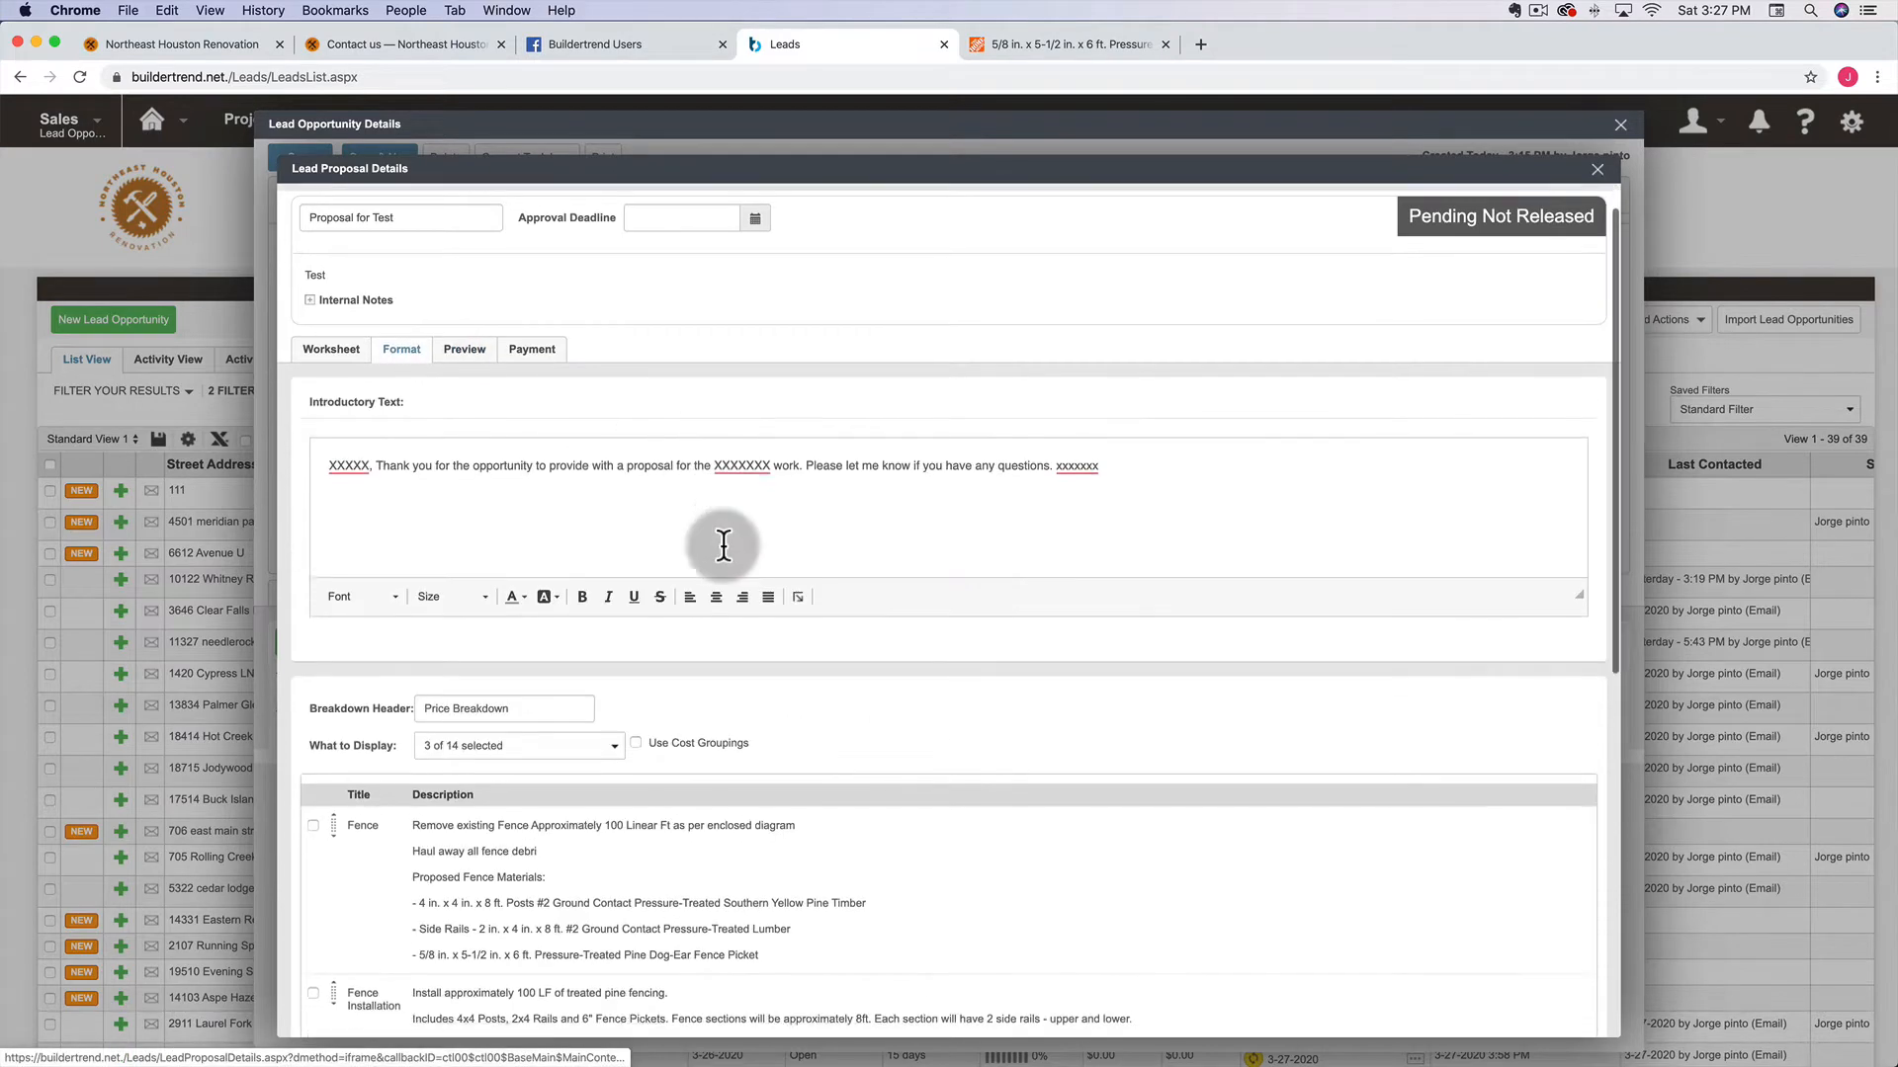
Show all item details on the worksheet and insert a blank first line in the Fence title and description
left_click(331, 332)
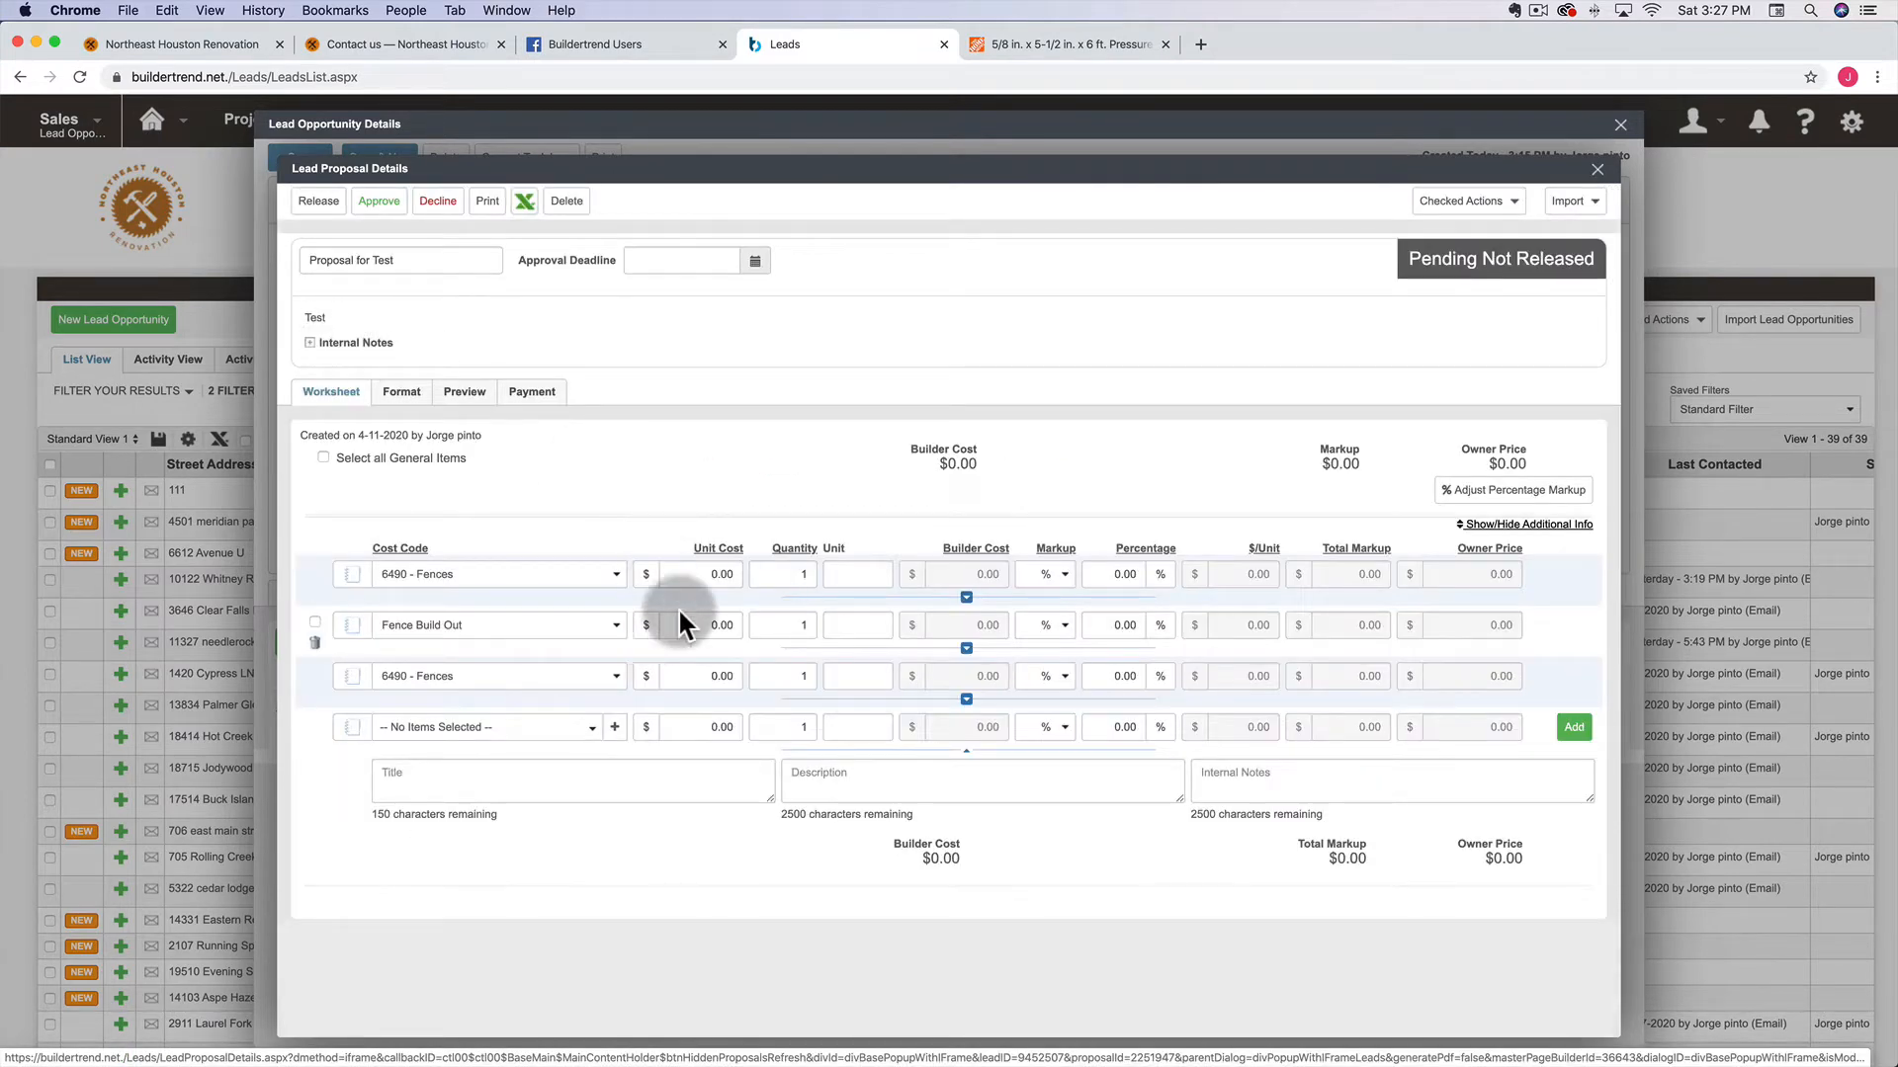
left_click(1529, 525)
scroll(1527, 523, "down", 1)
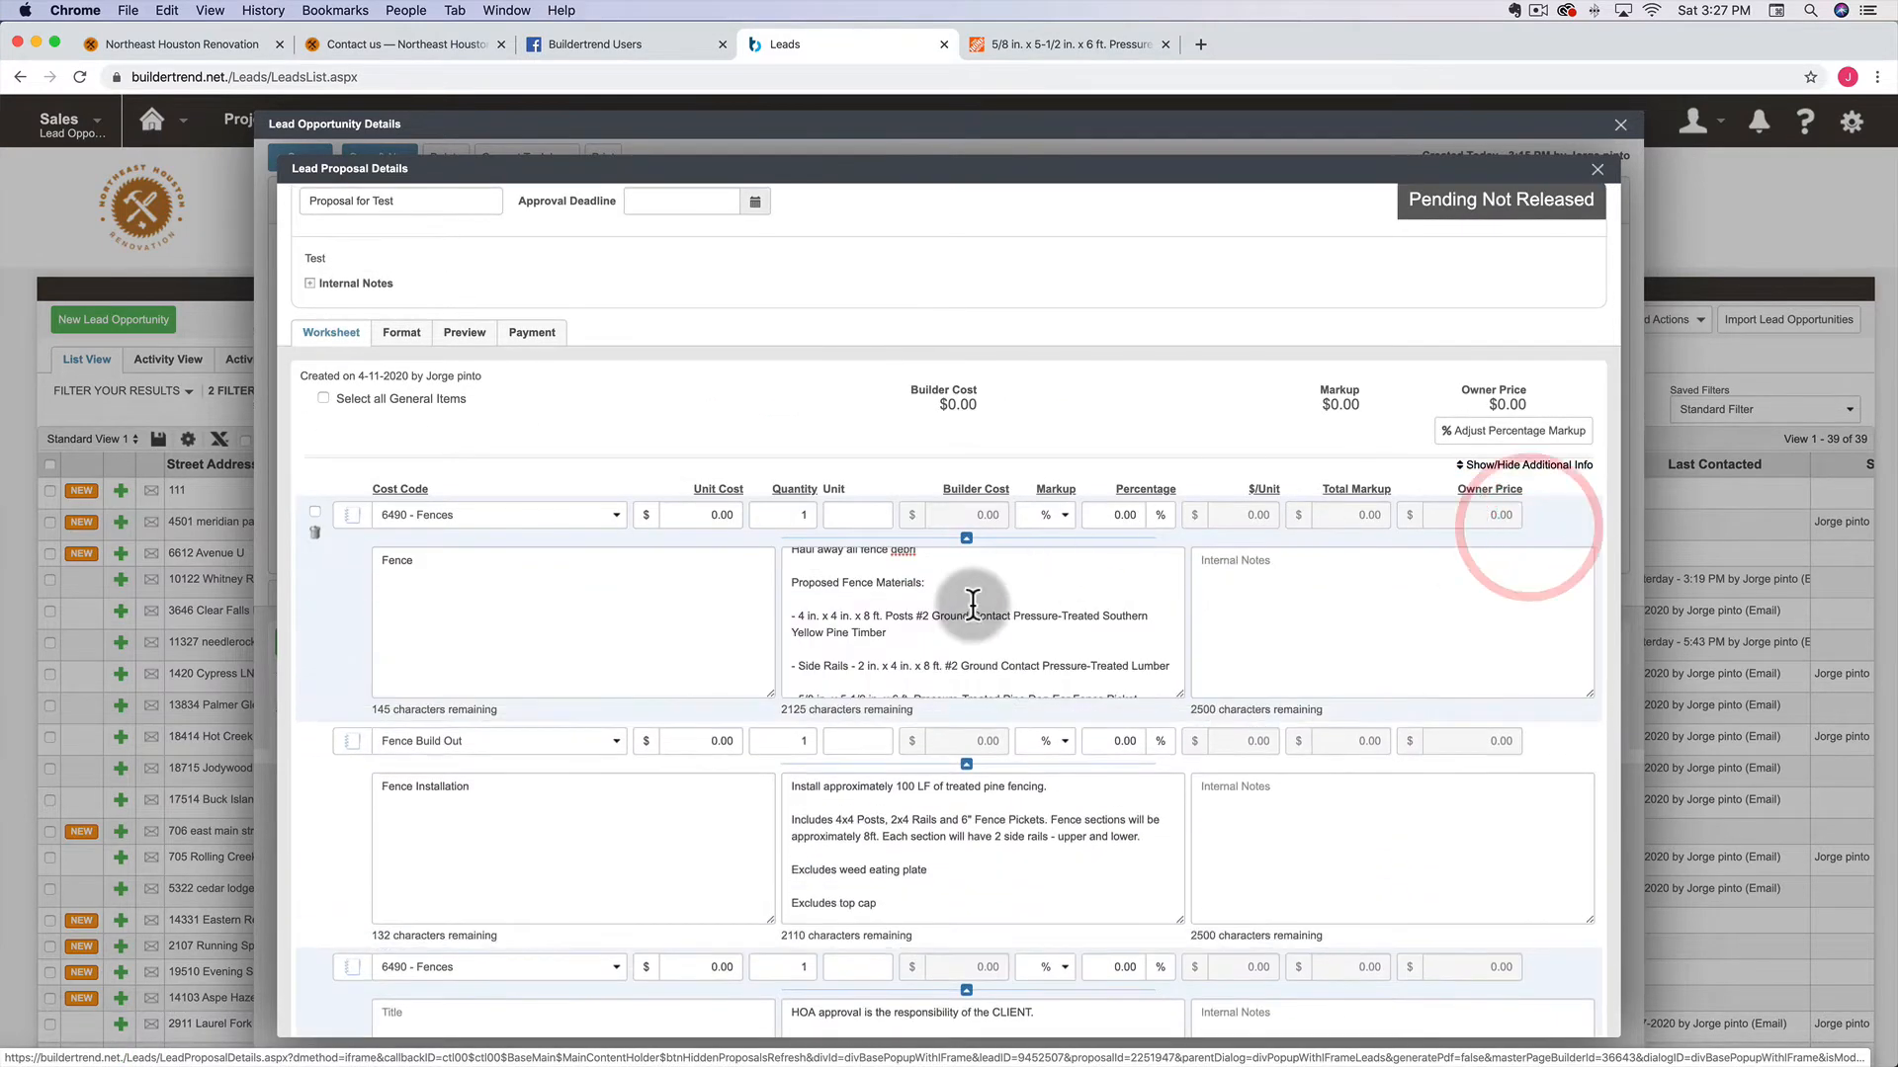
left_click(380, 560)
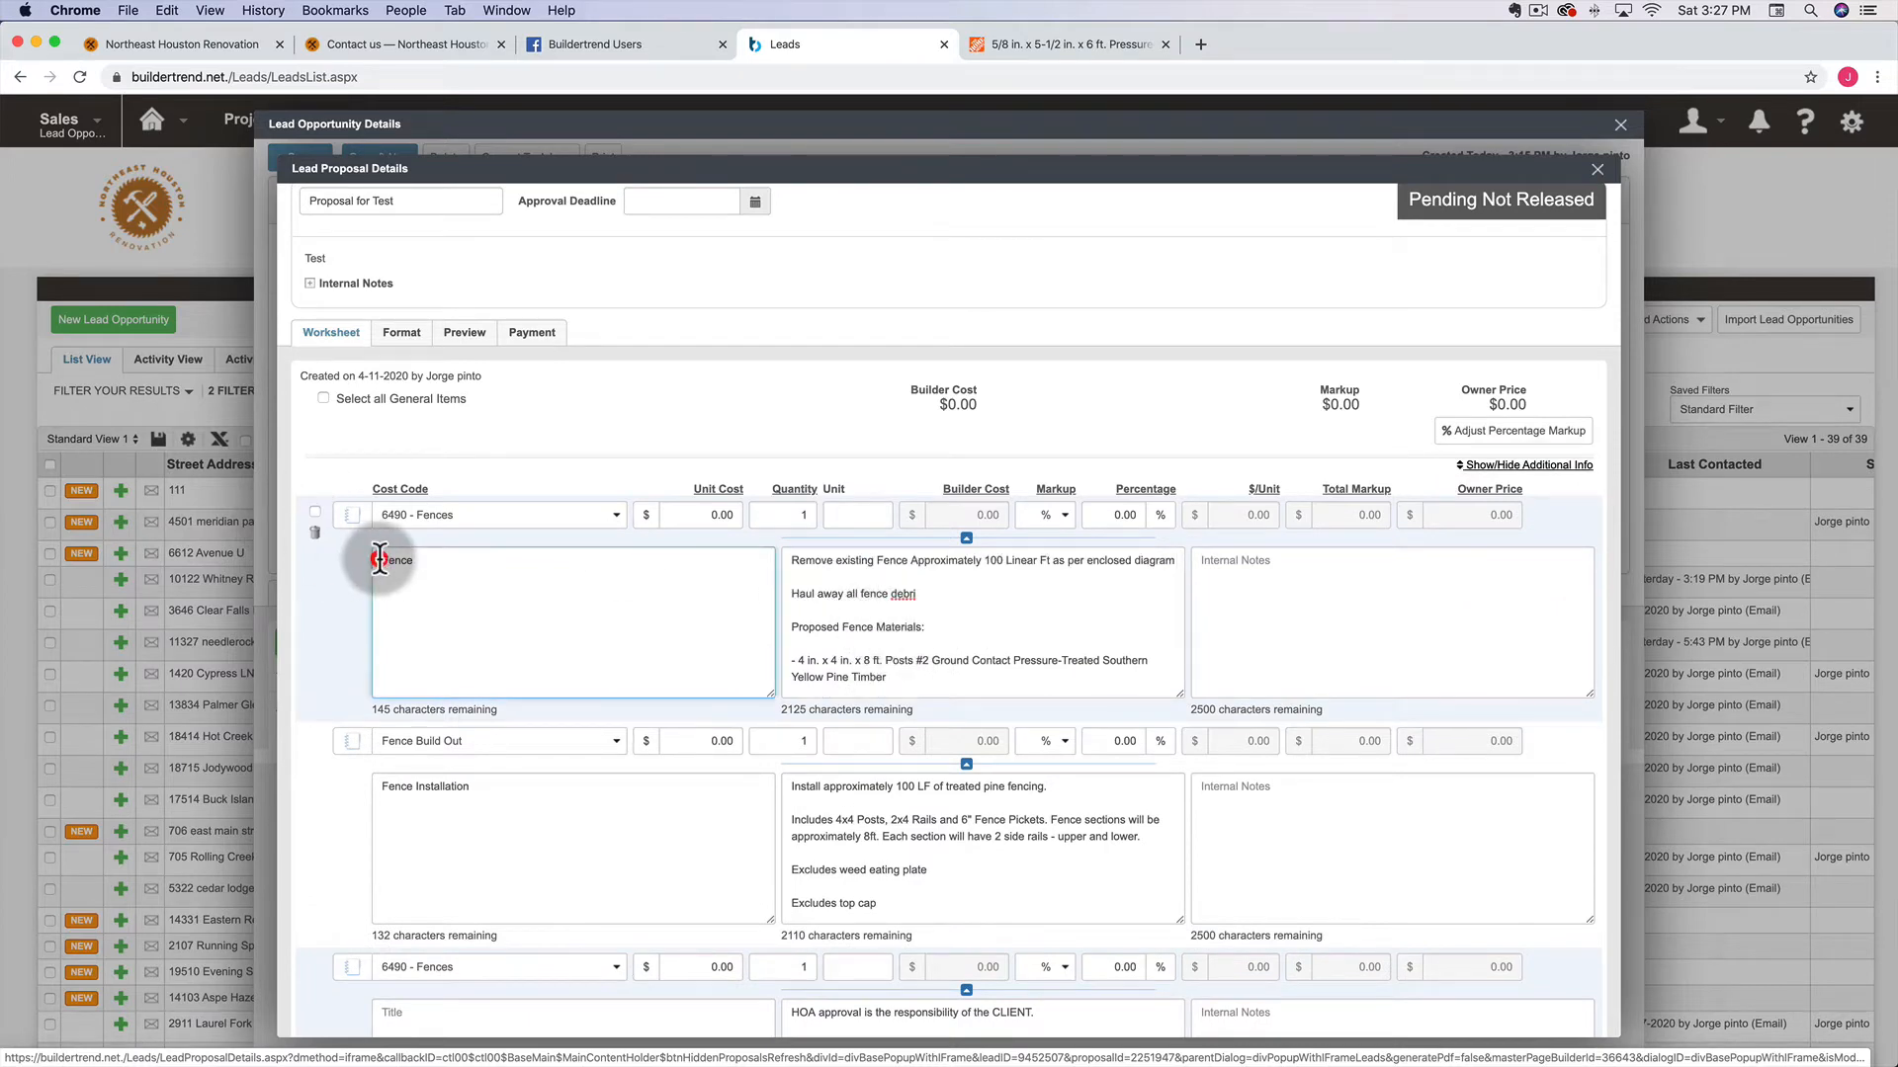
key("Return")
left_click(792, 553)
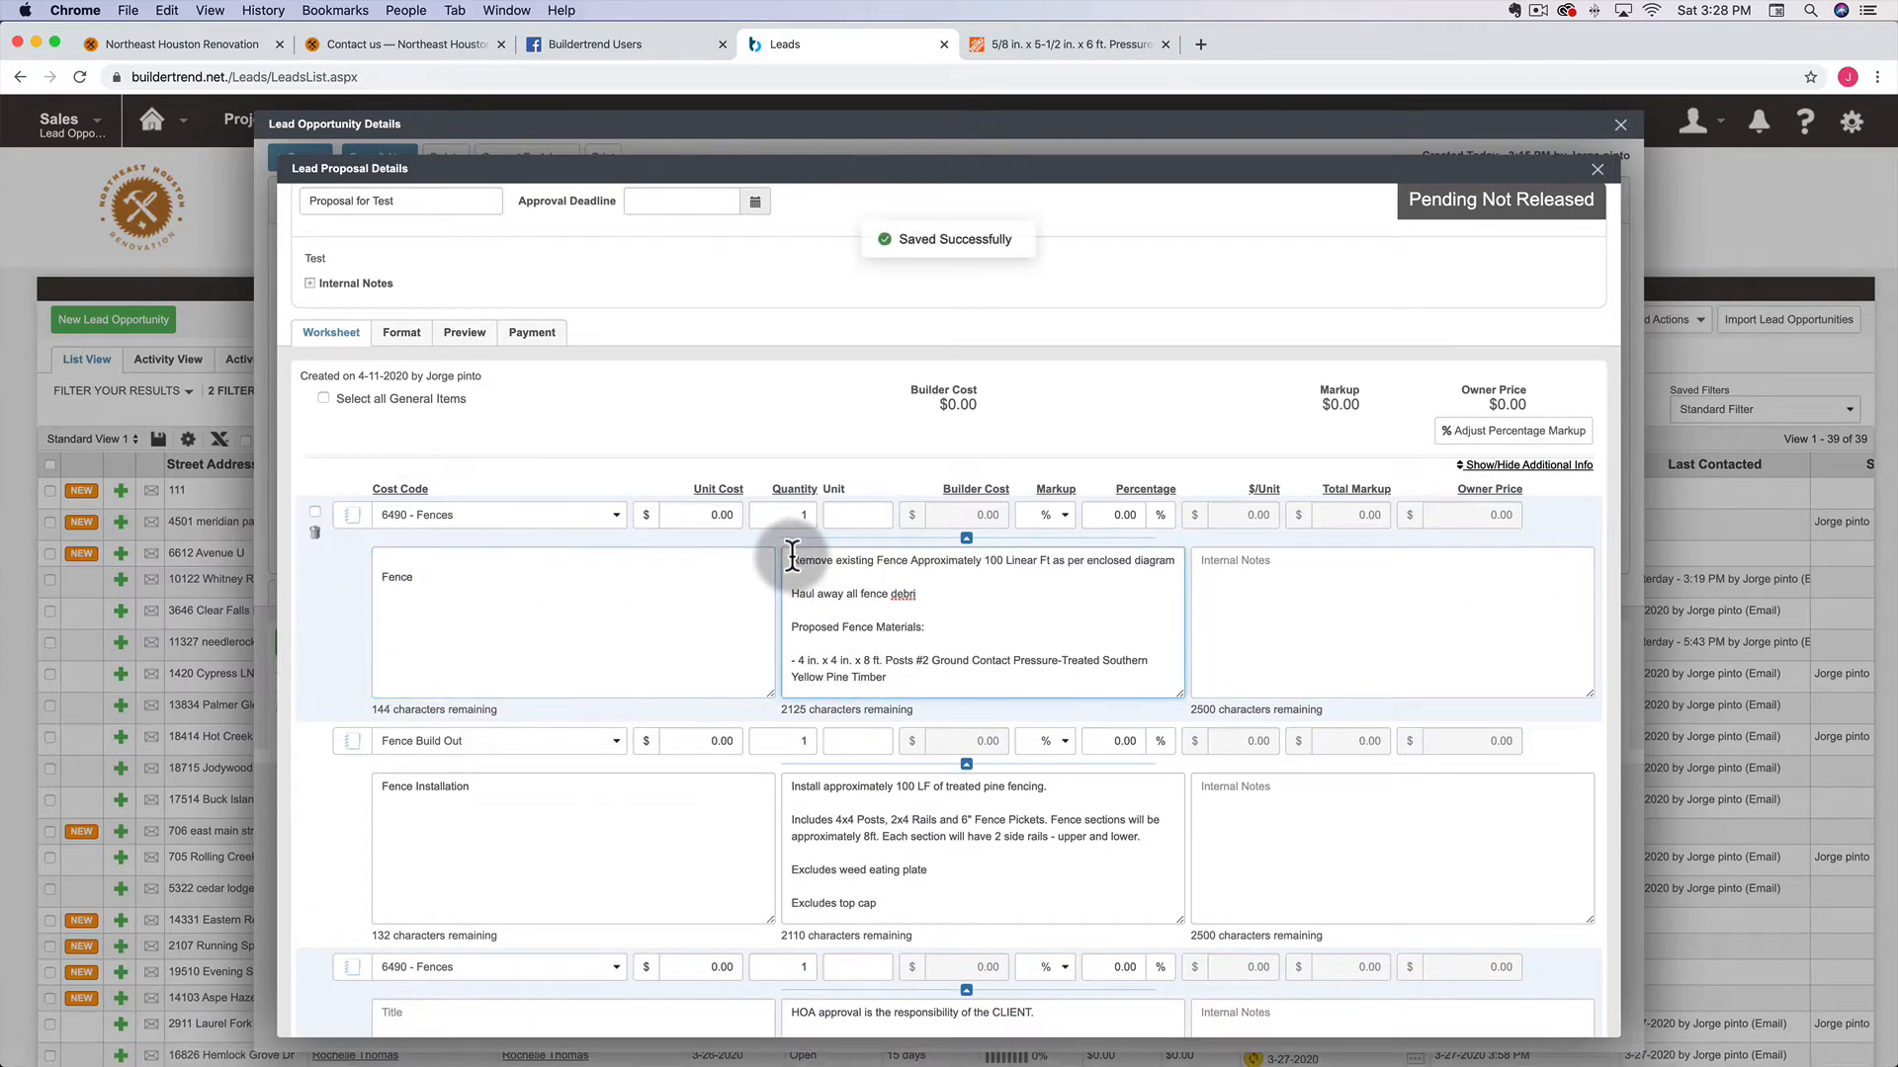
key("Return")
scroll(792, 593, "down", 2)
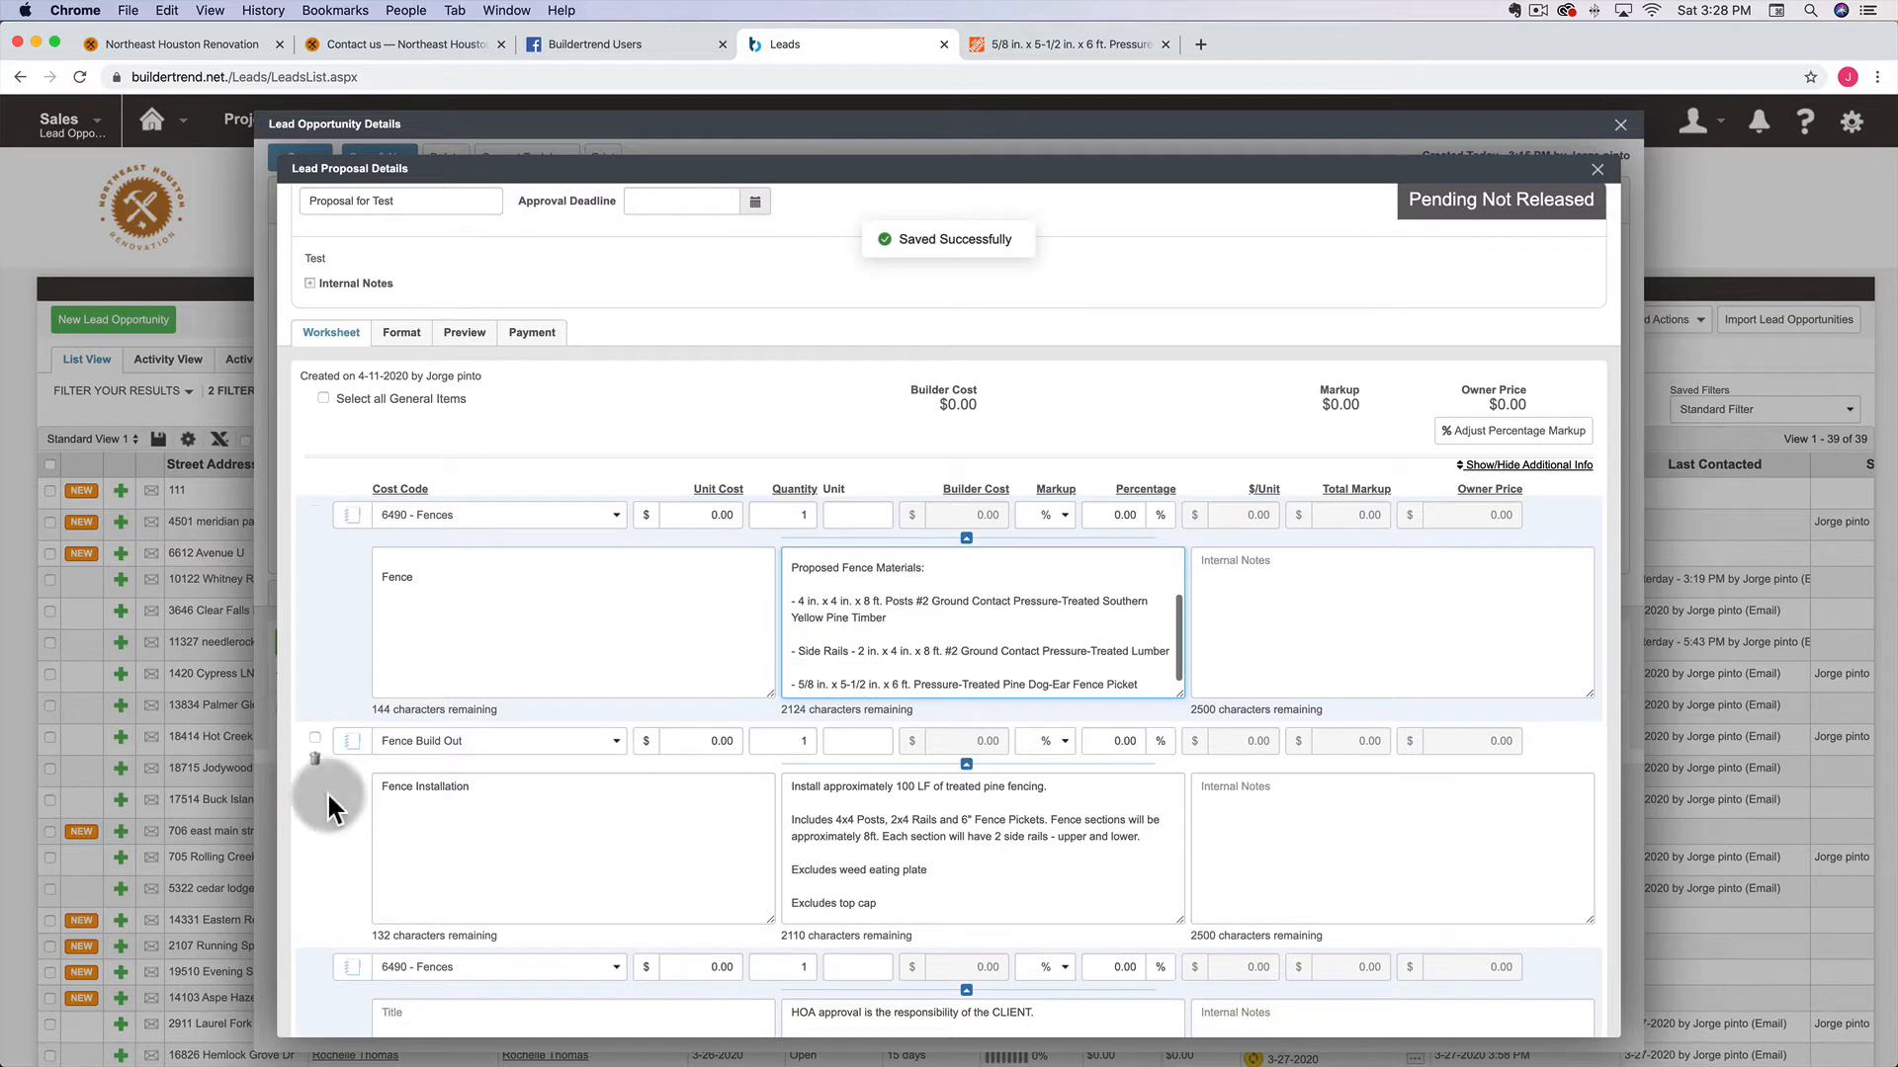
Insert blank first lines in the Fence Installation title, its description, and the HOA item's description
left_click(383, 791)
key("Return")
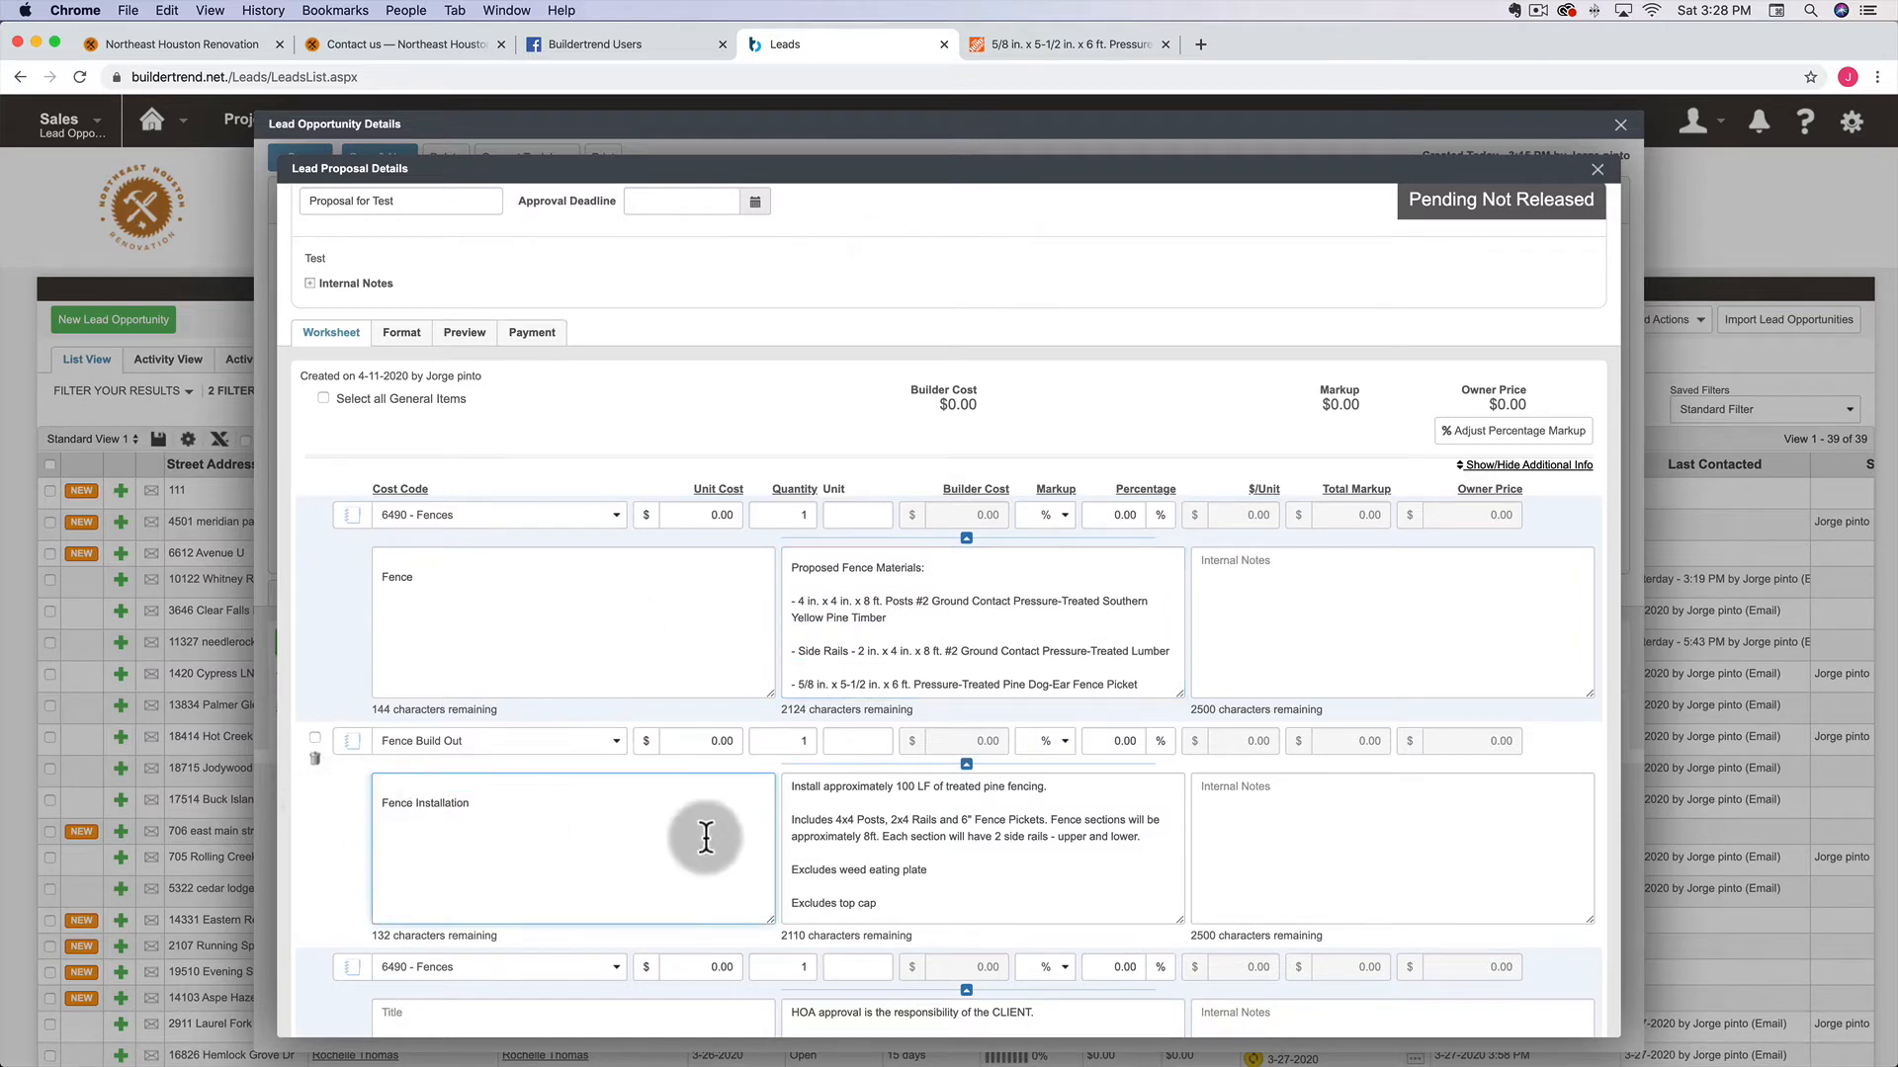
left_click(794, 786)
key("Return")
scroll(790, 810, "down", 3)
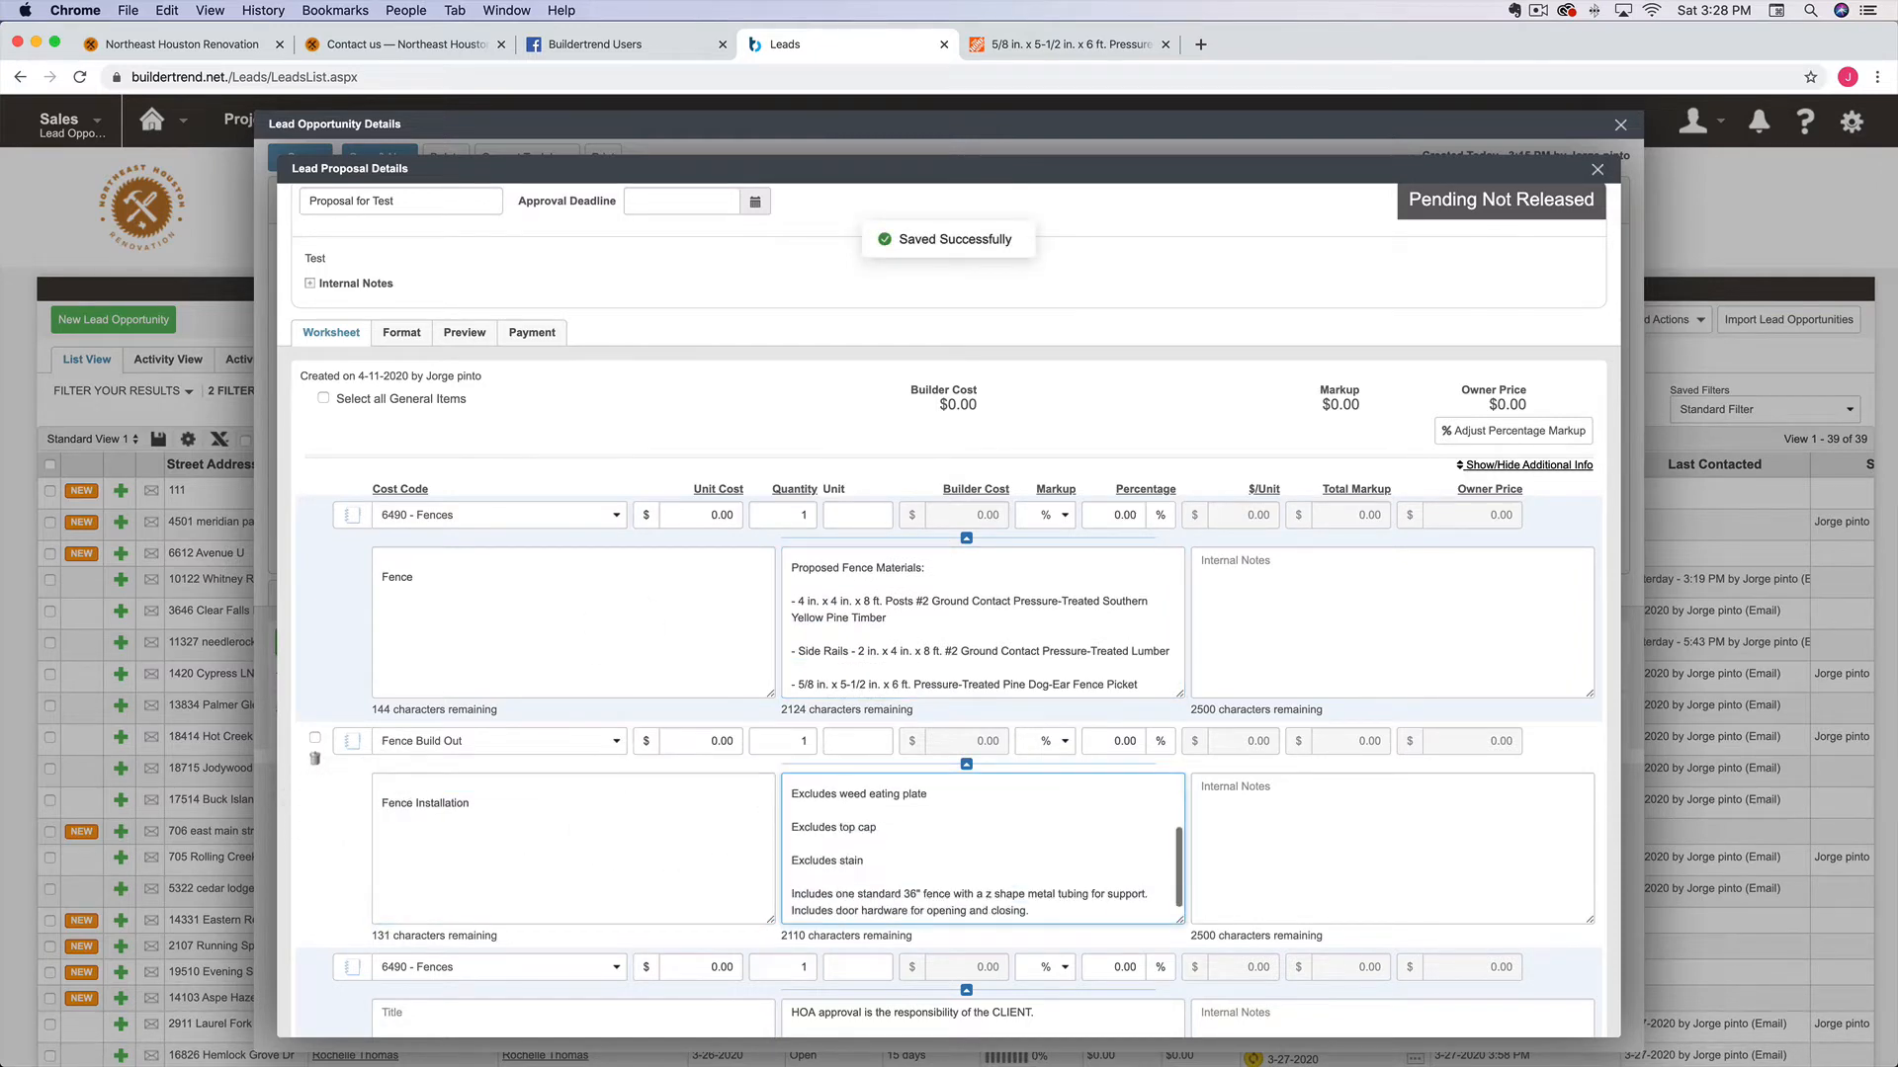
scroll(709, 713, "down", 3)
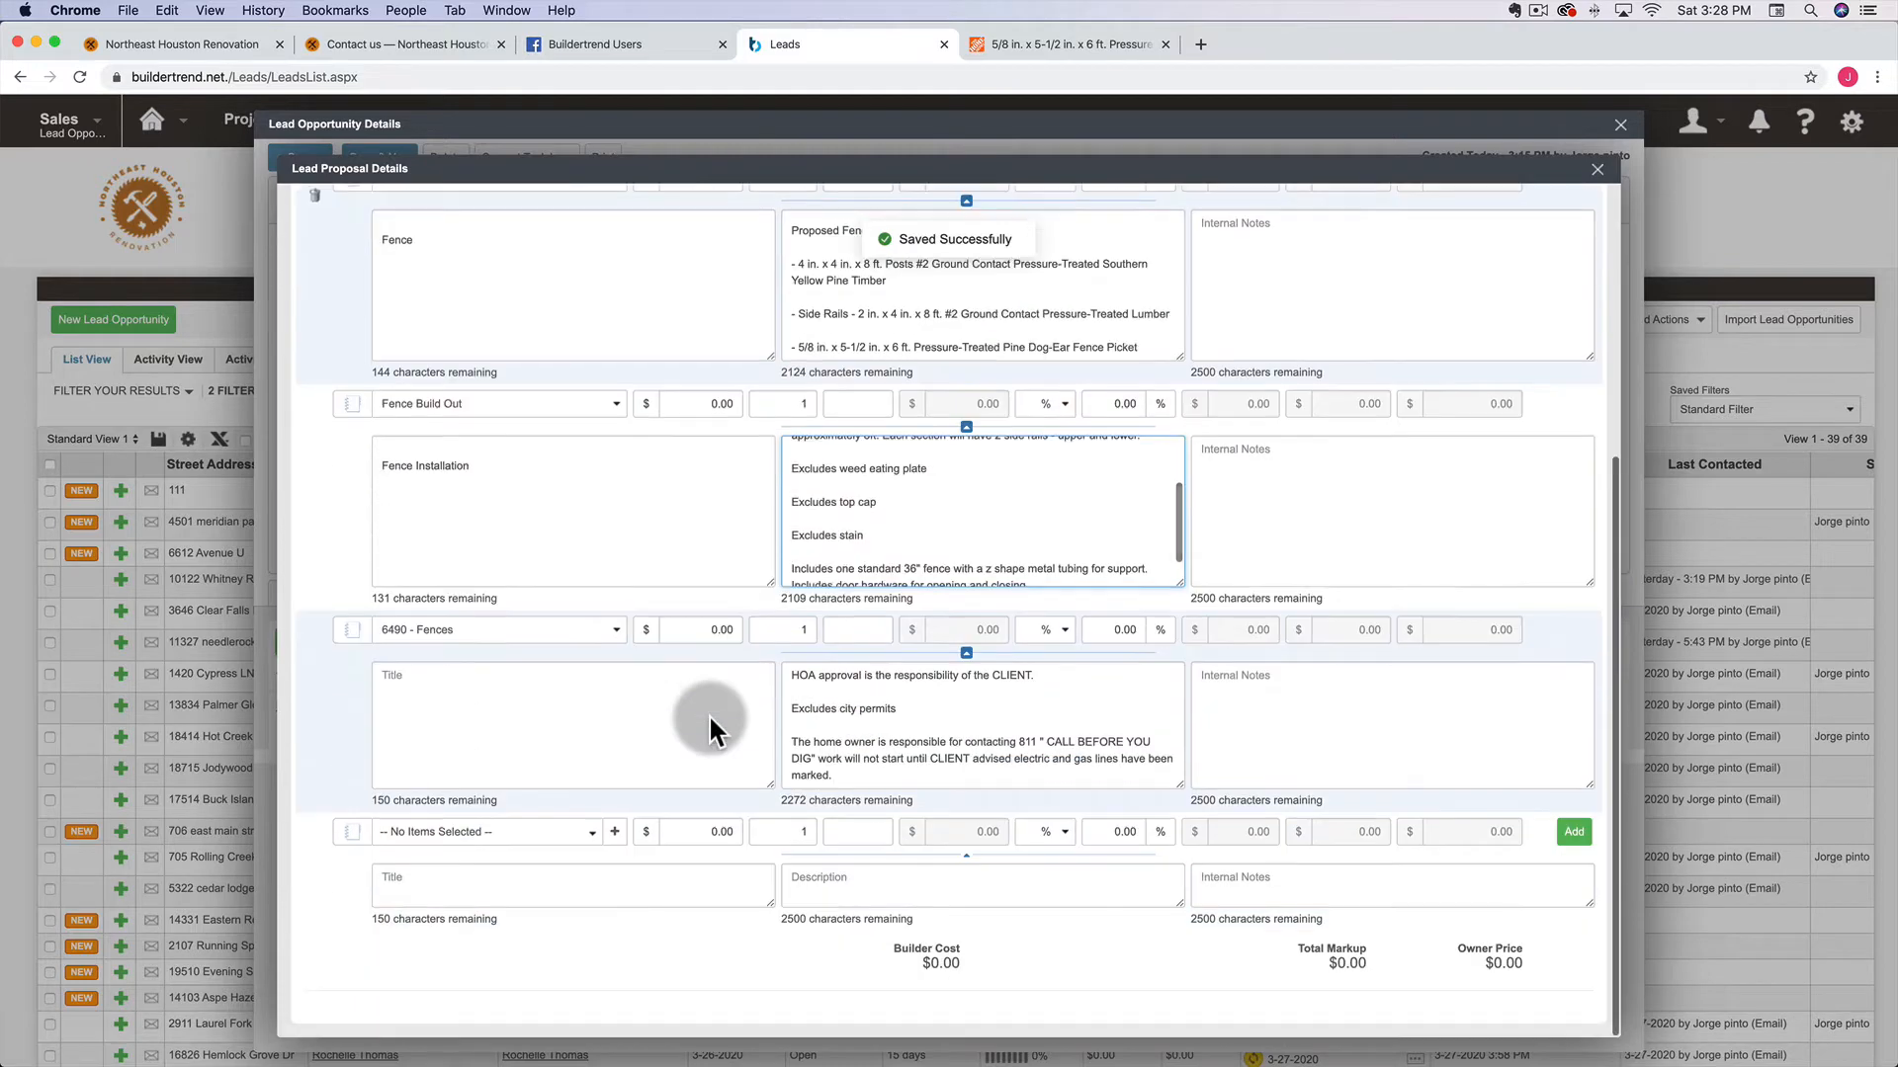
left_click(389, 676)
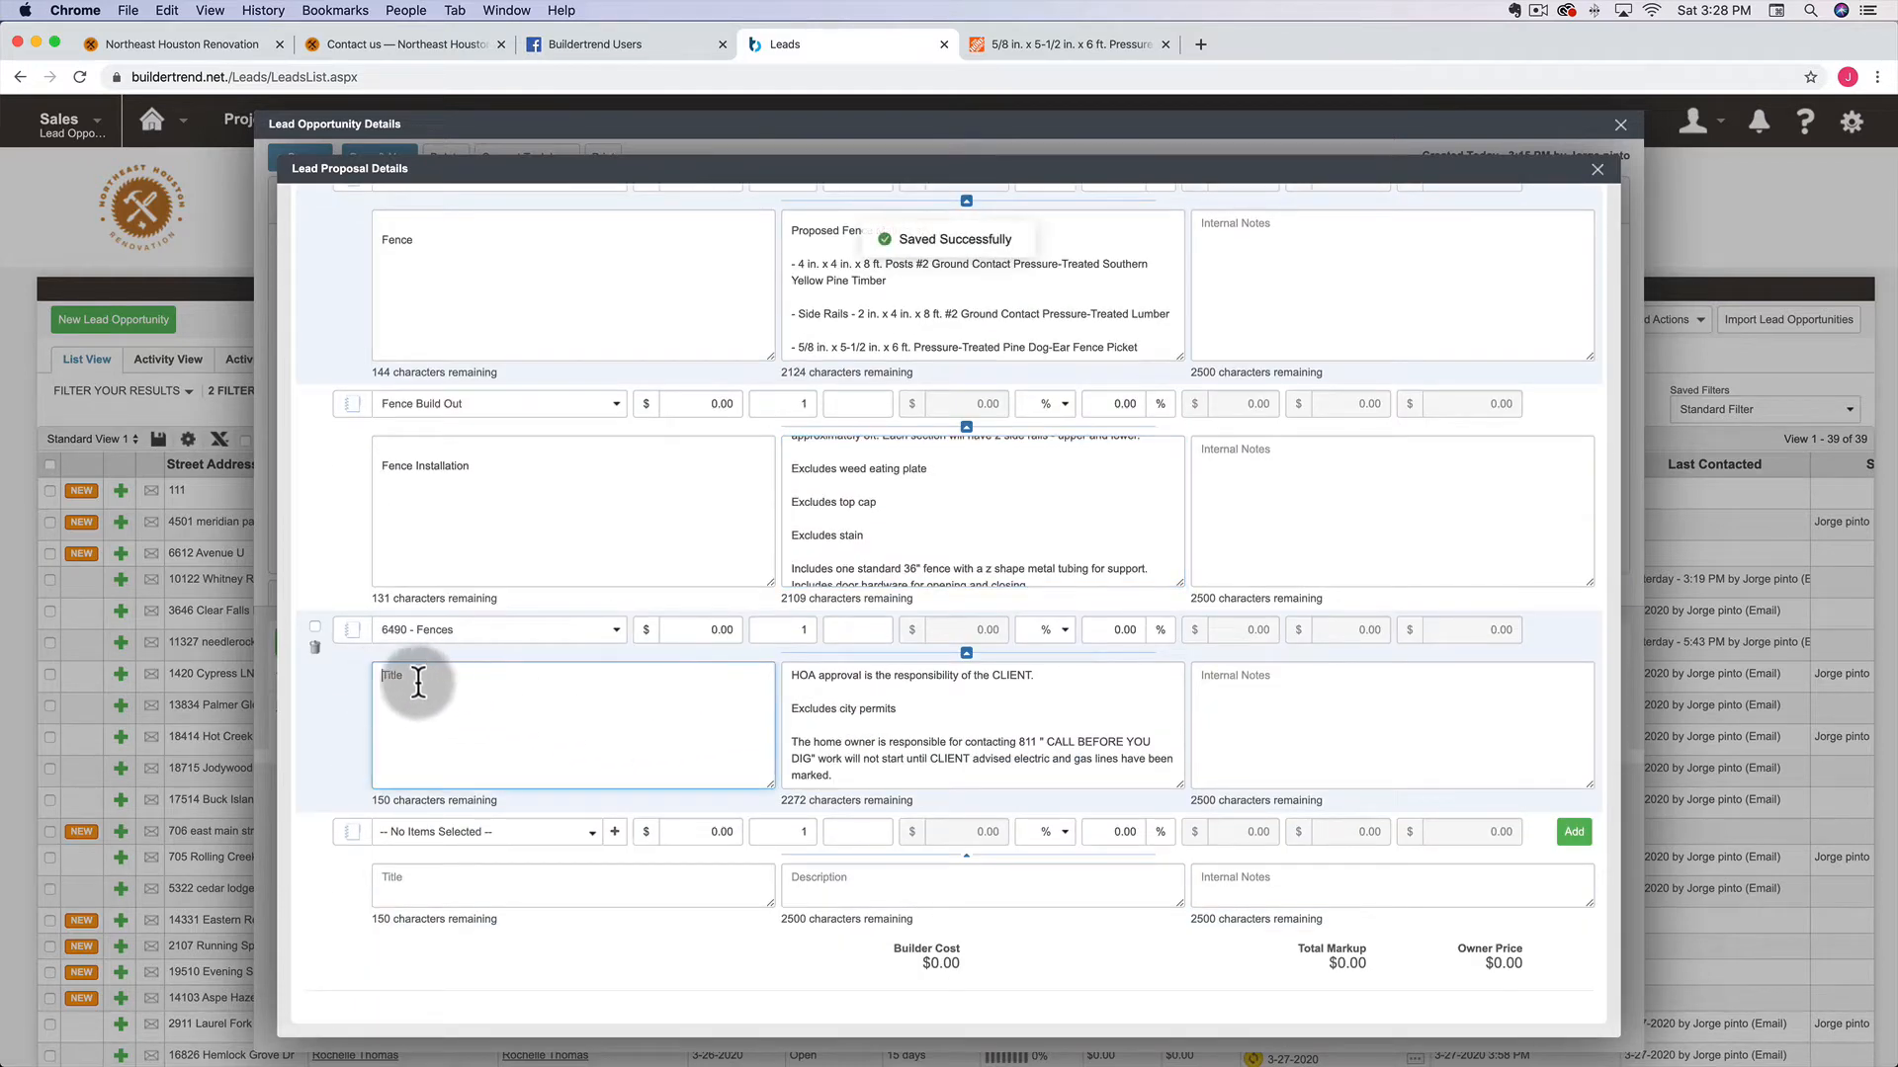
left_click(792, 680)
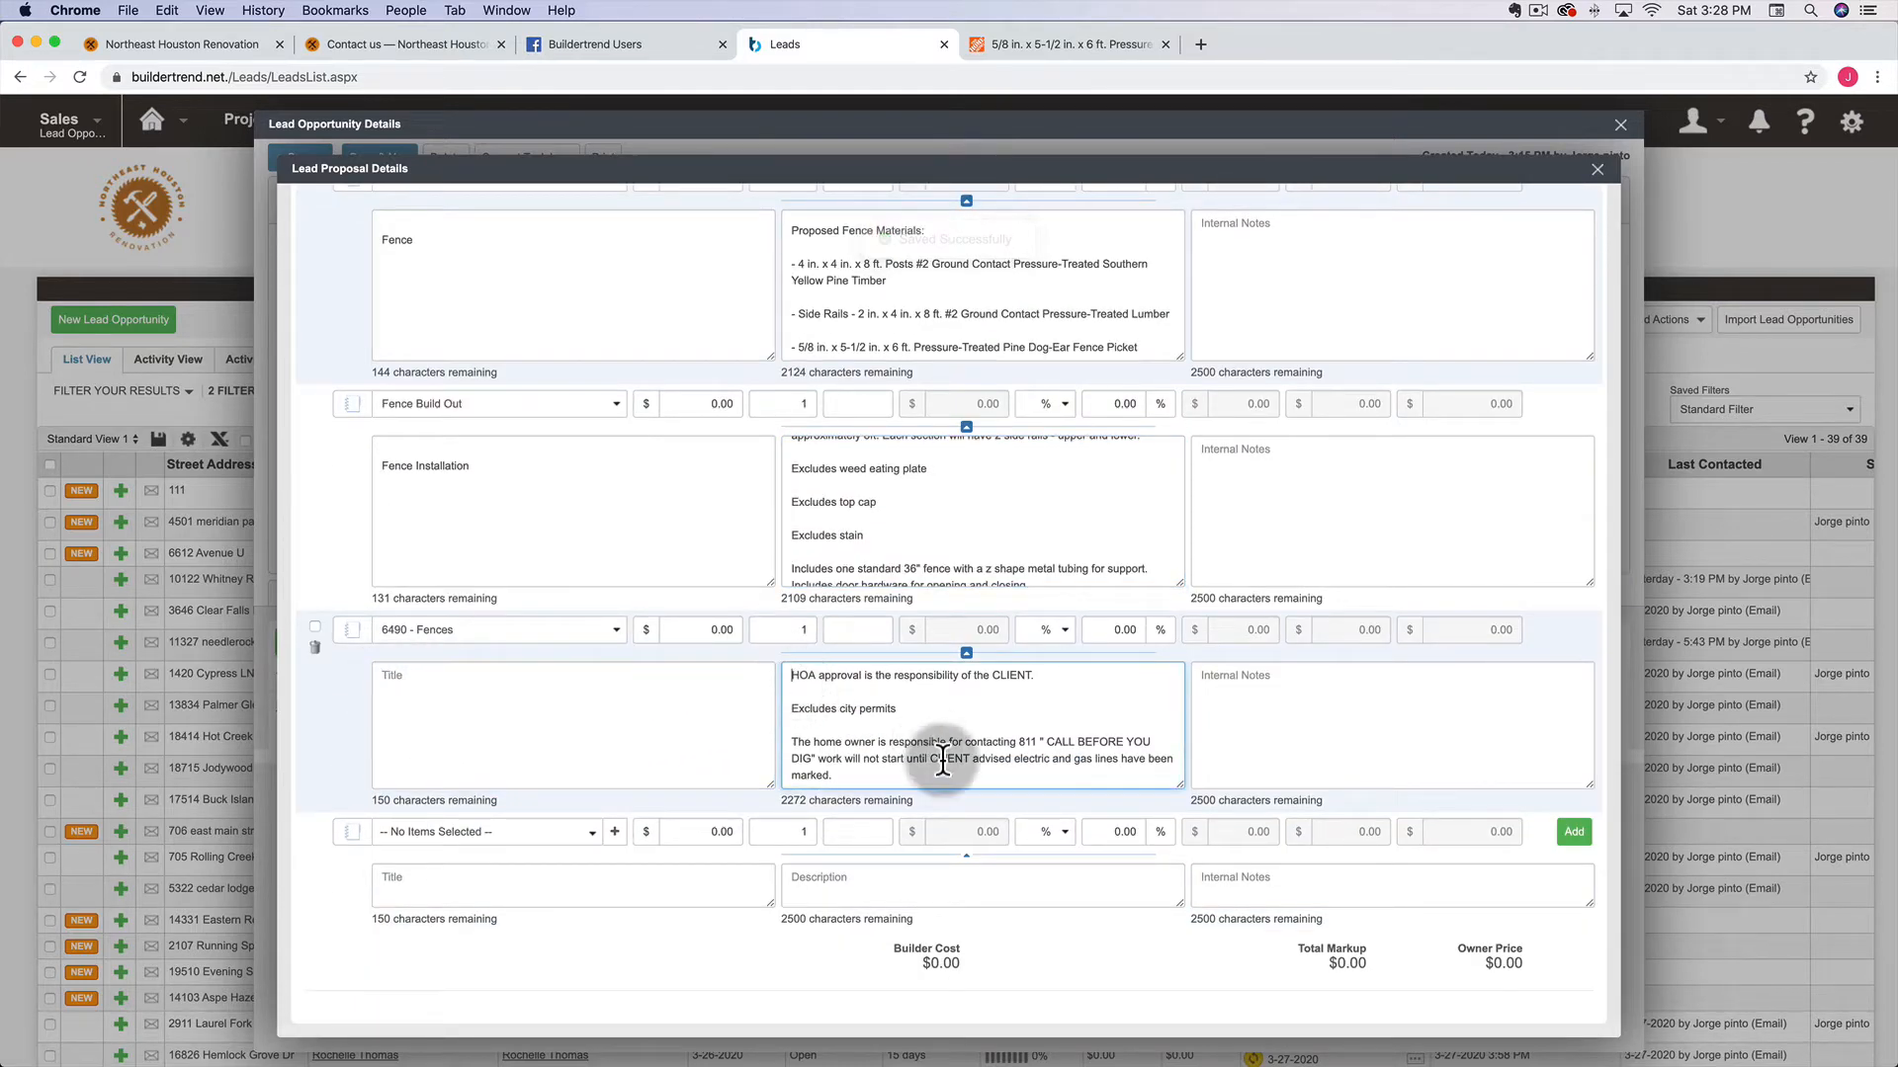
key("Return")
Review the updated three-item Price Breakdown in the proposal preview
scroll(818, 546, "up", 2)
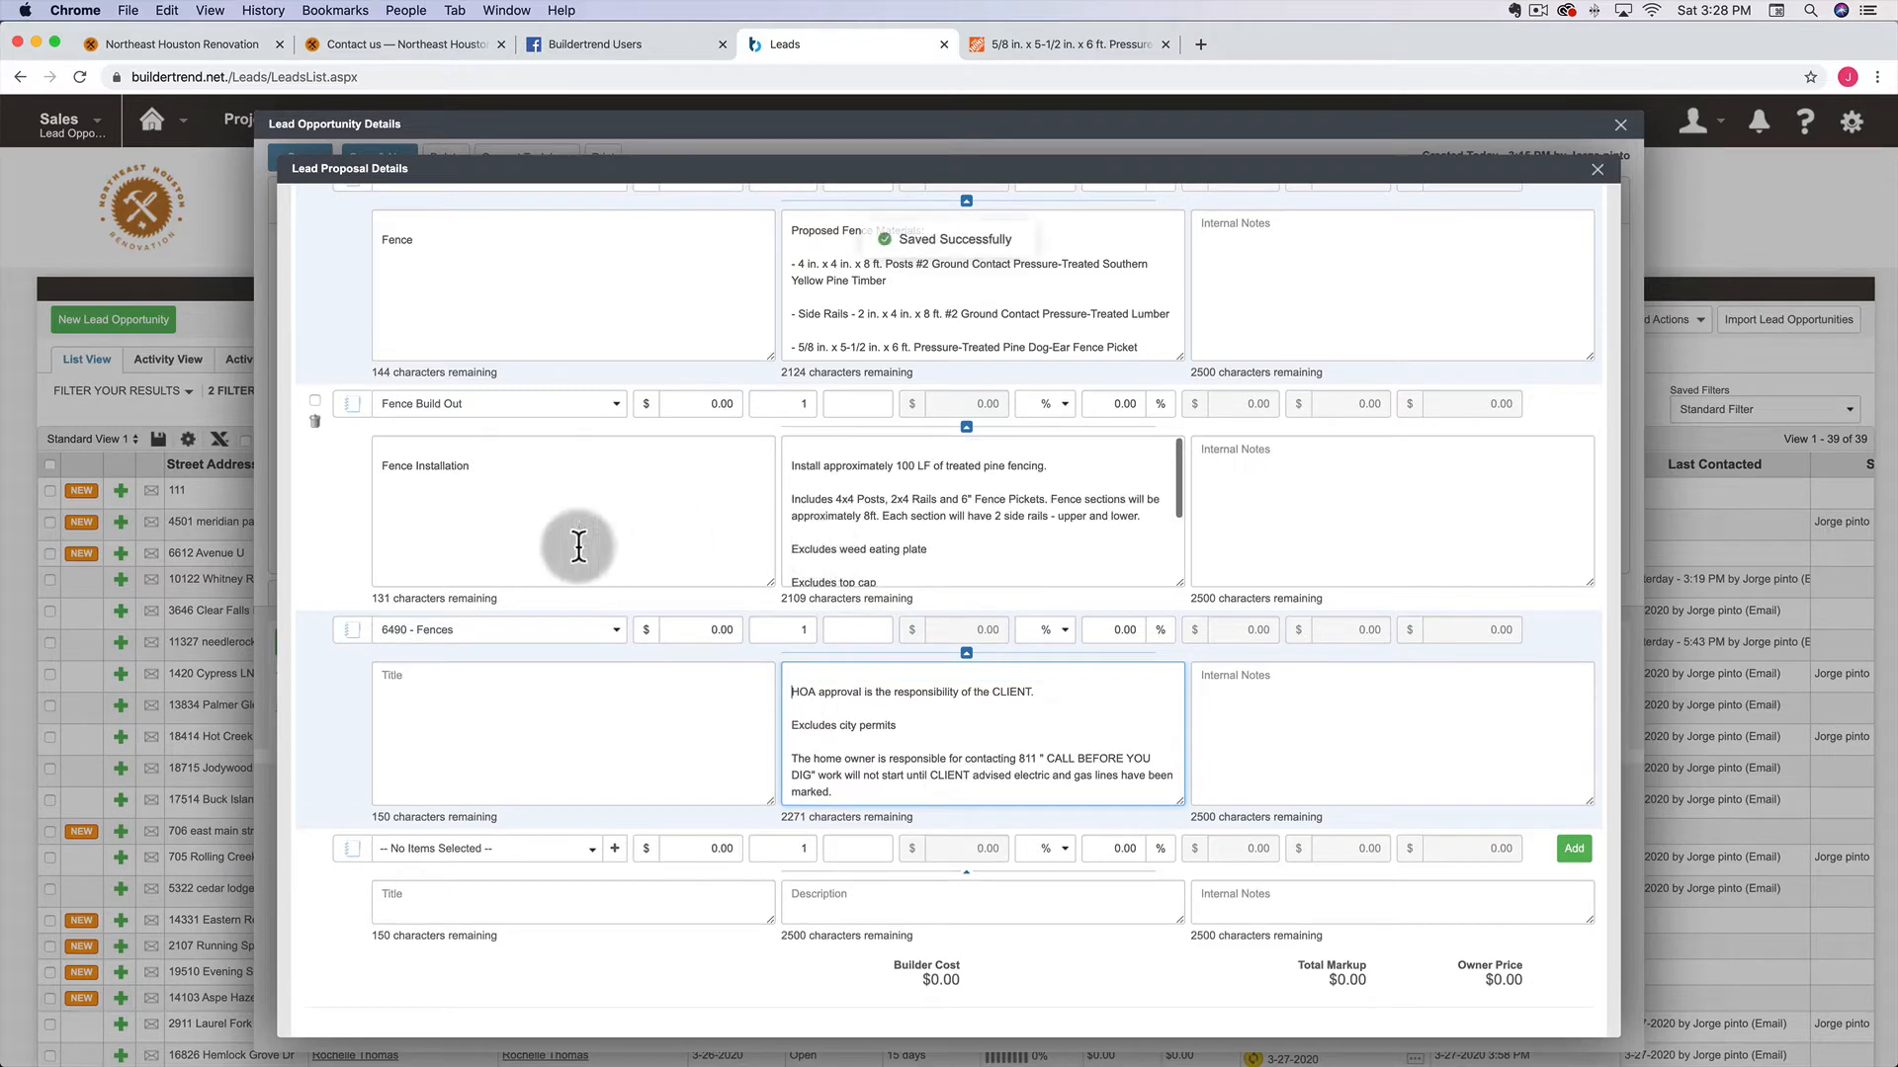
scroll(579, 545, "up", 5)
left_click(464, 393)
scroll(856, 477, "down", 5)
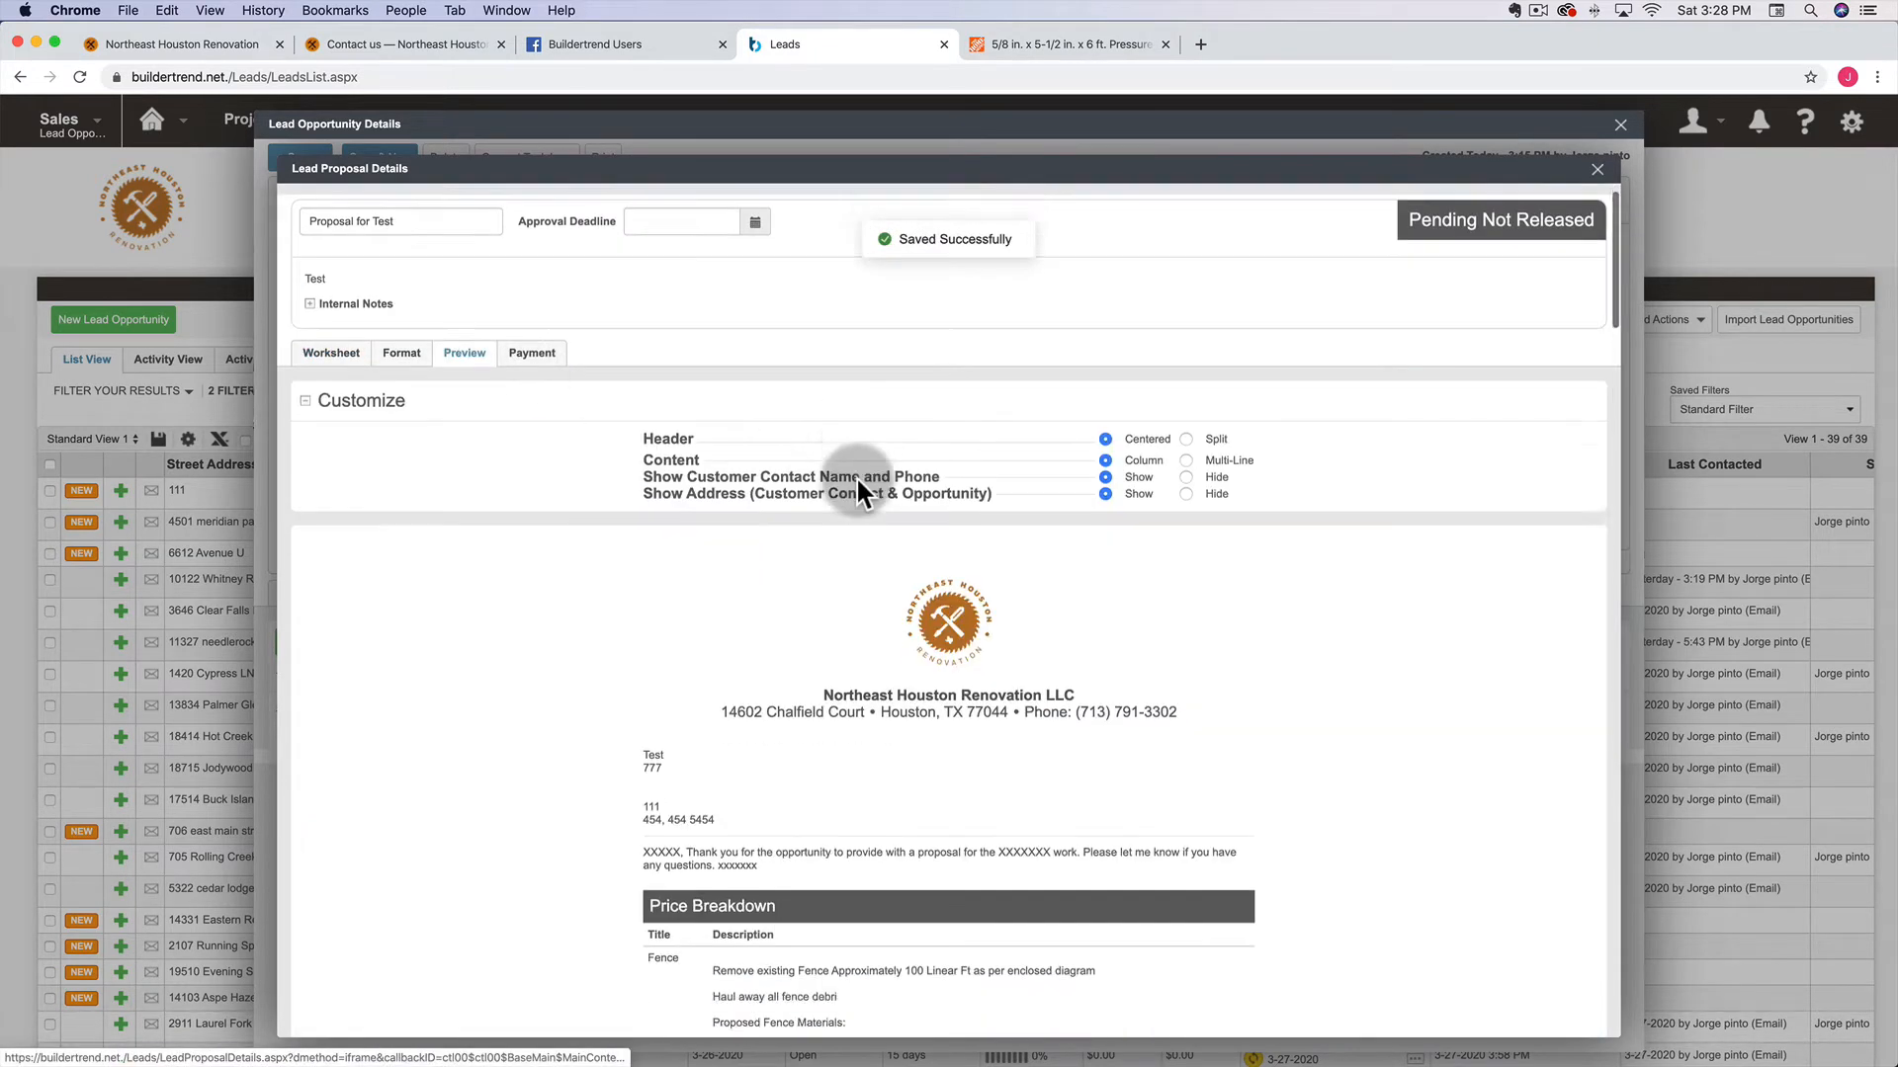
scroll(682, 620, "down", 2)
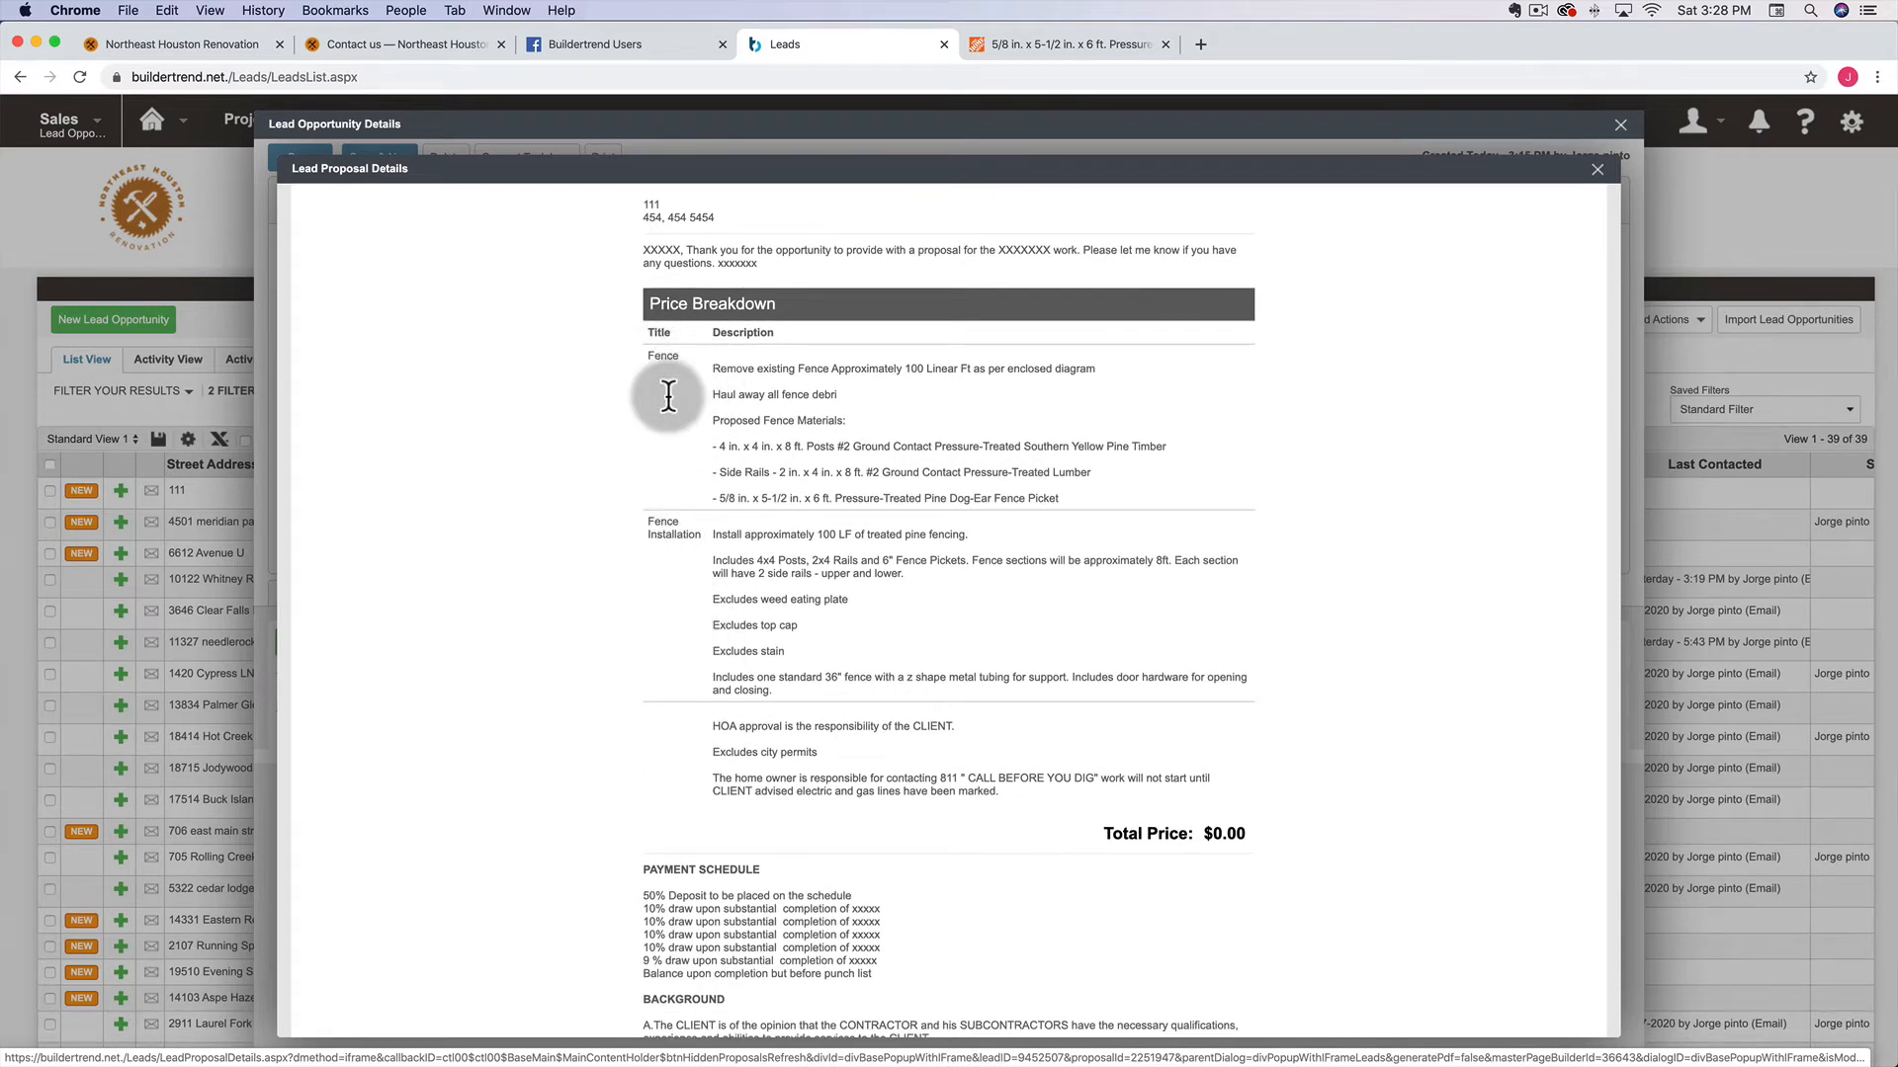
scroll(668, 396, "up", 8)
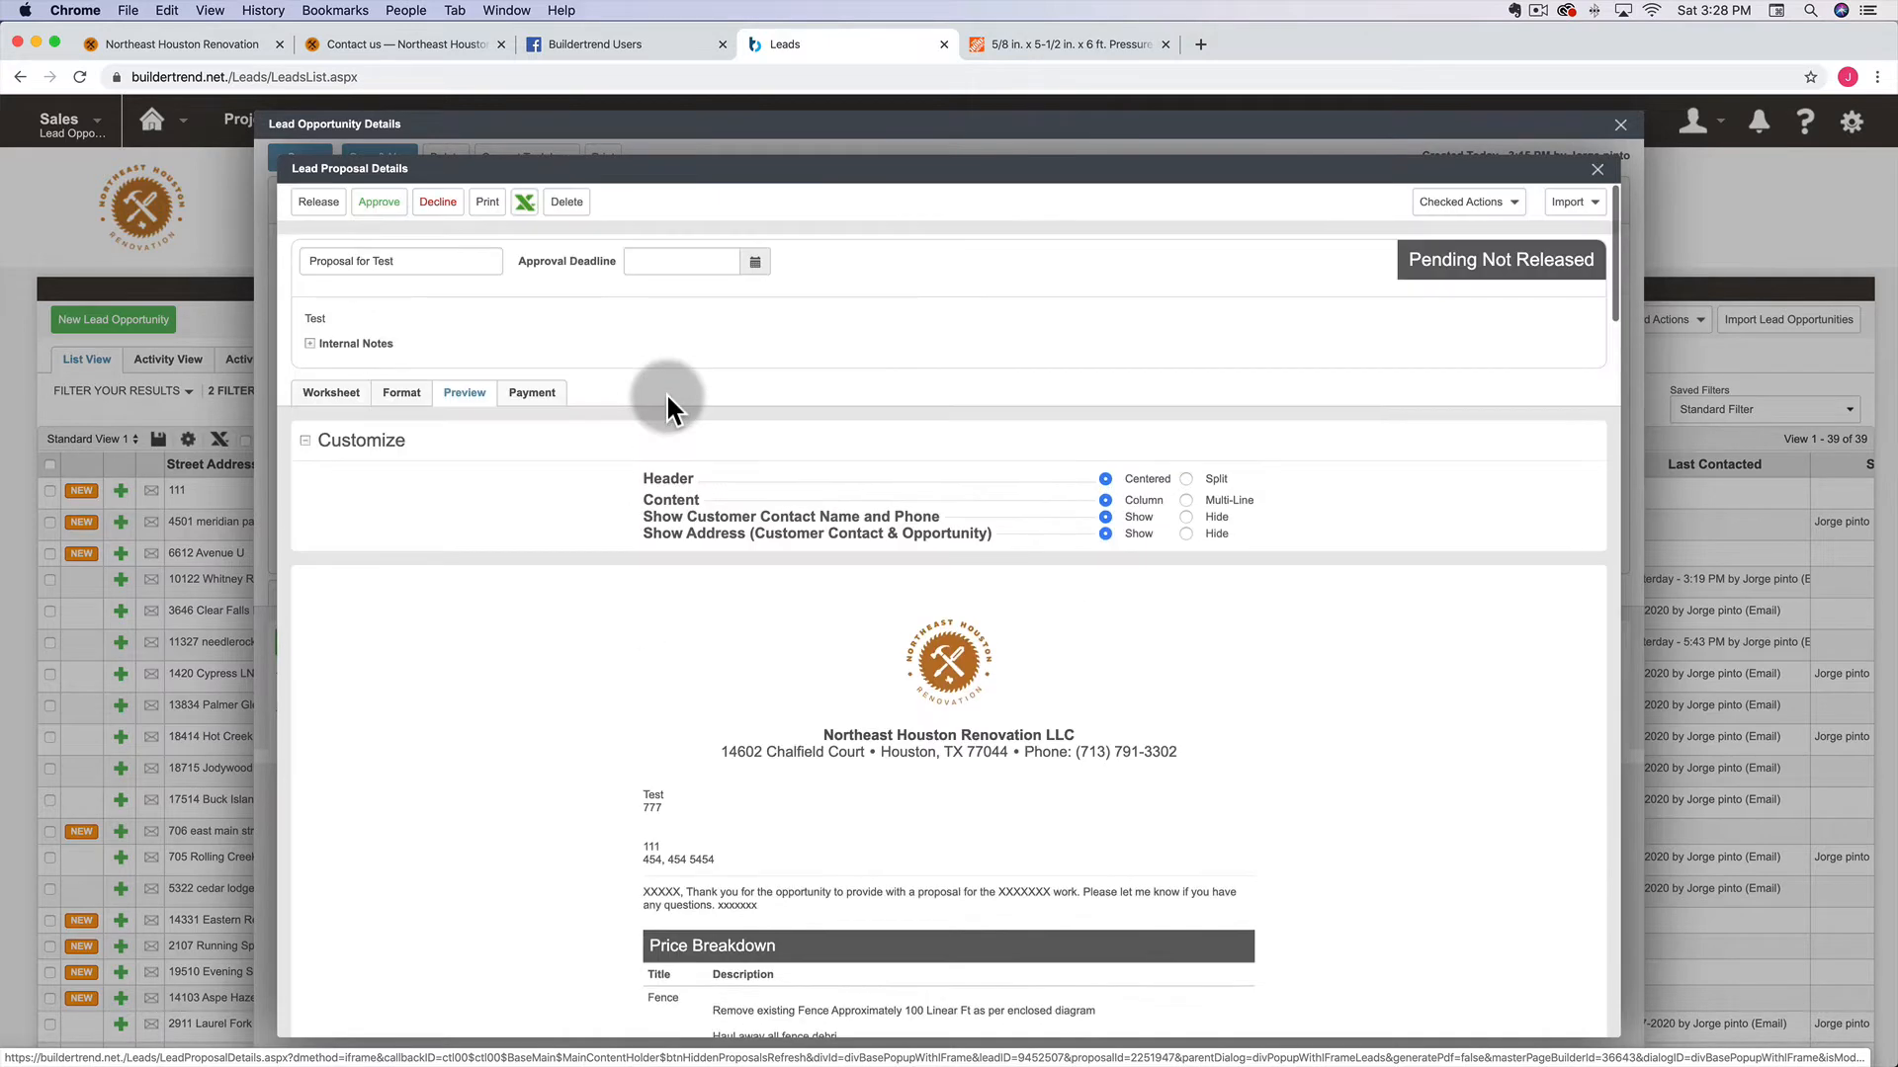
left_click(399, 391)
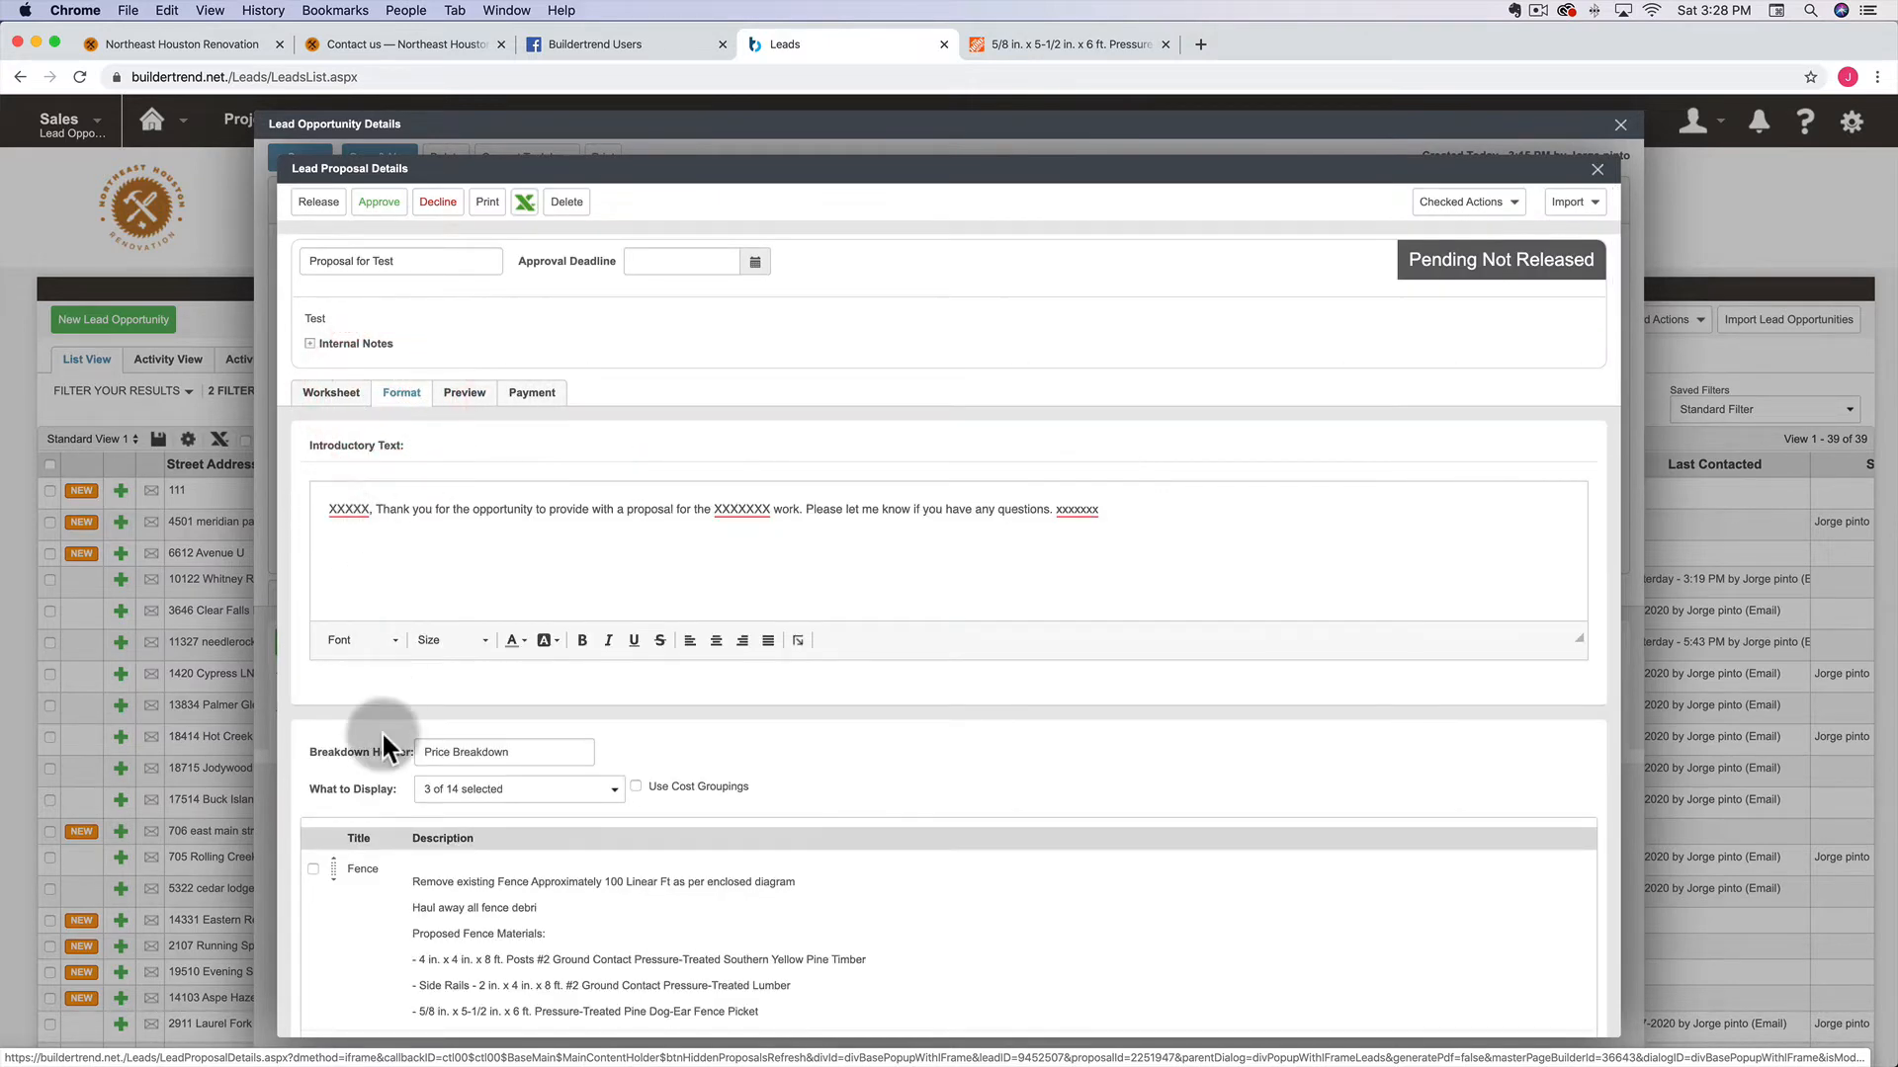
left_click(334, 395)
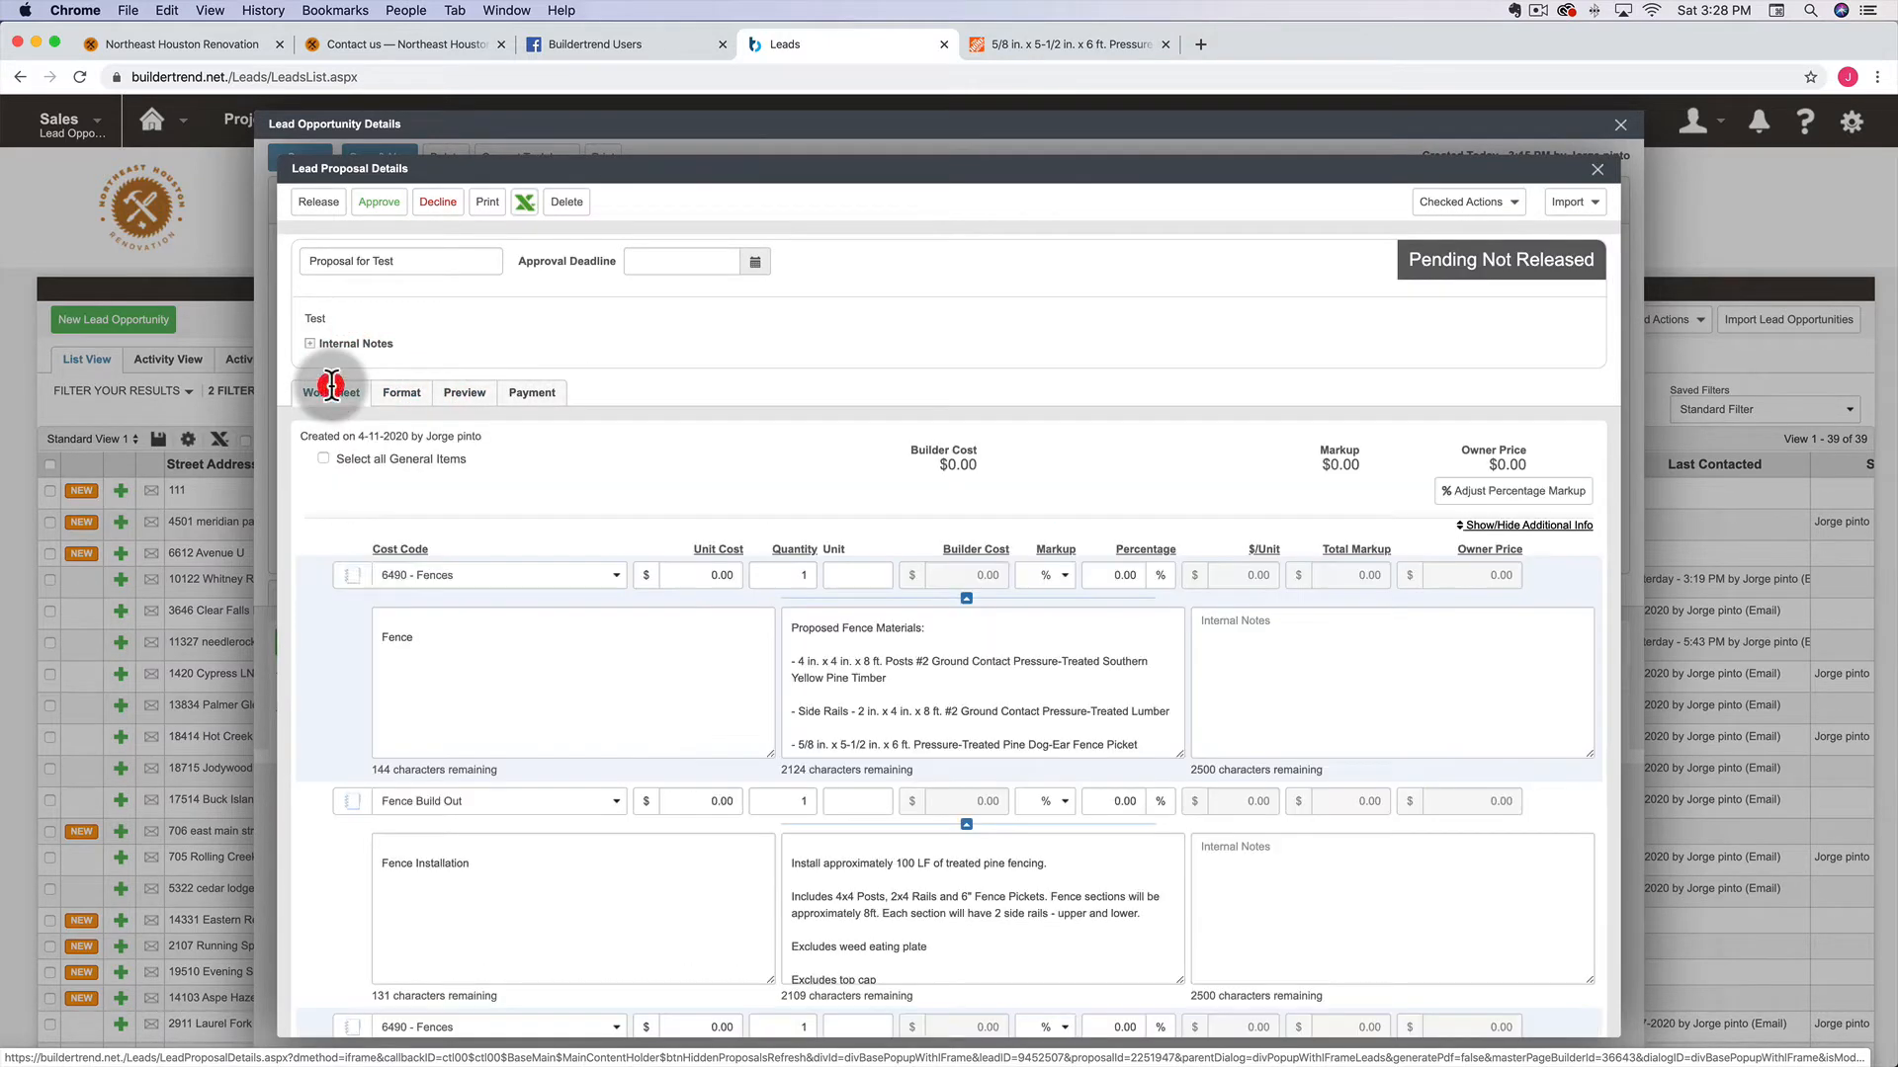
left_click(385, 634)
key("Return")
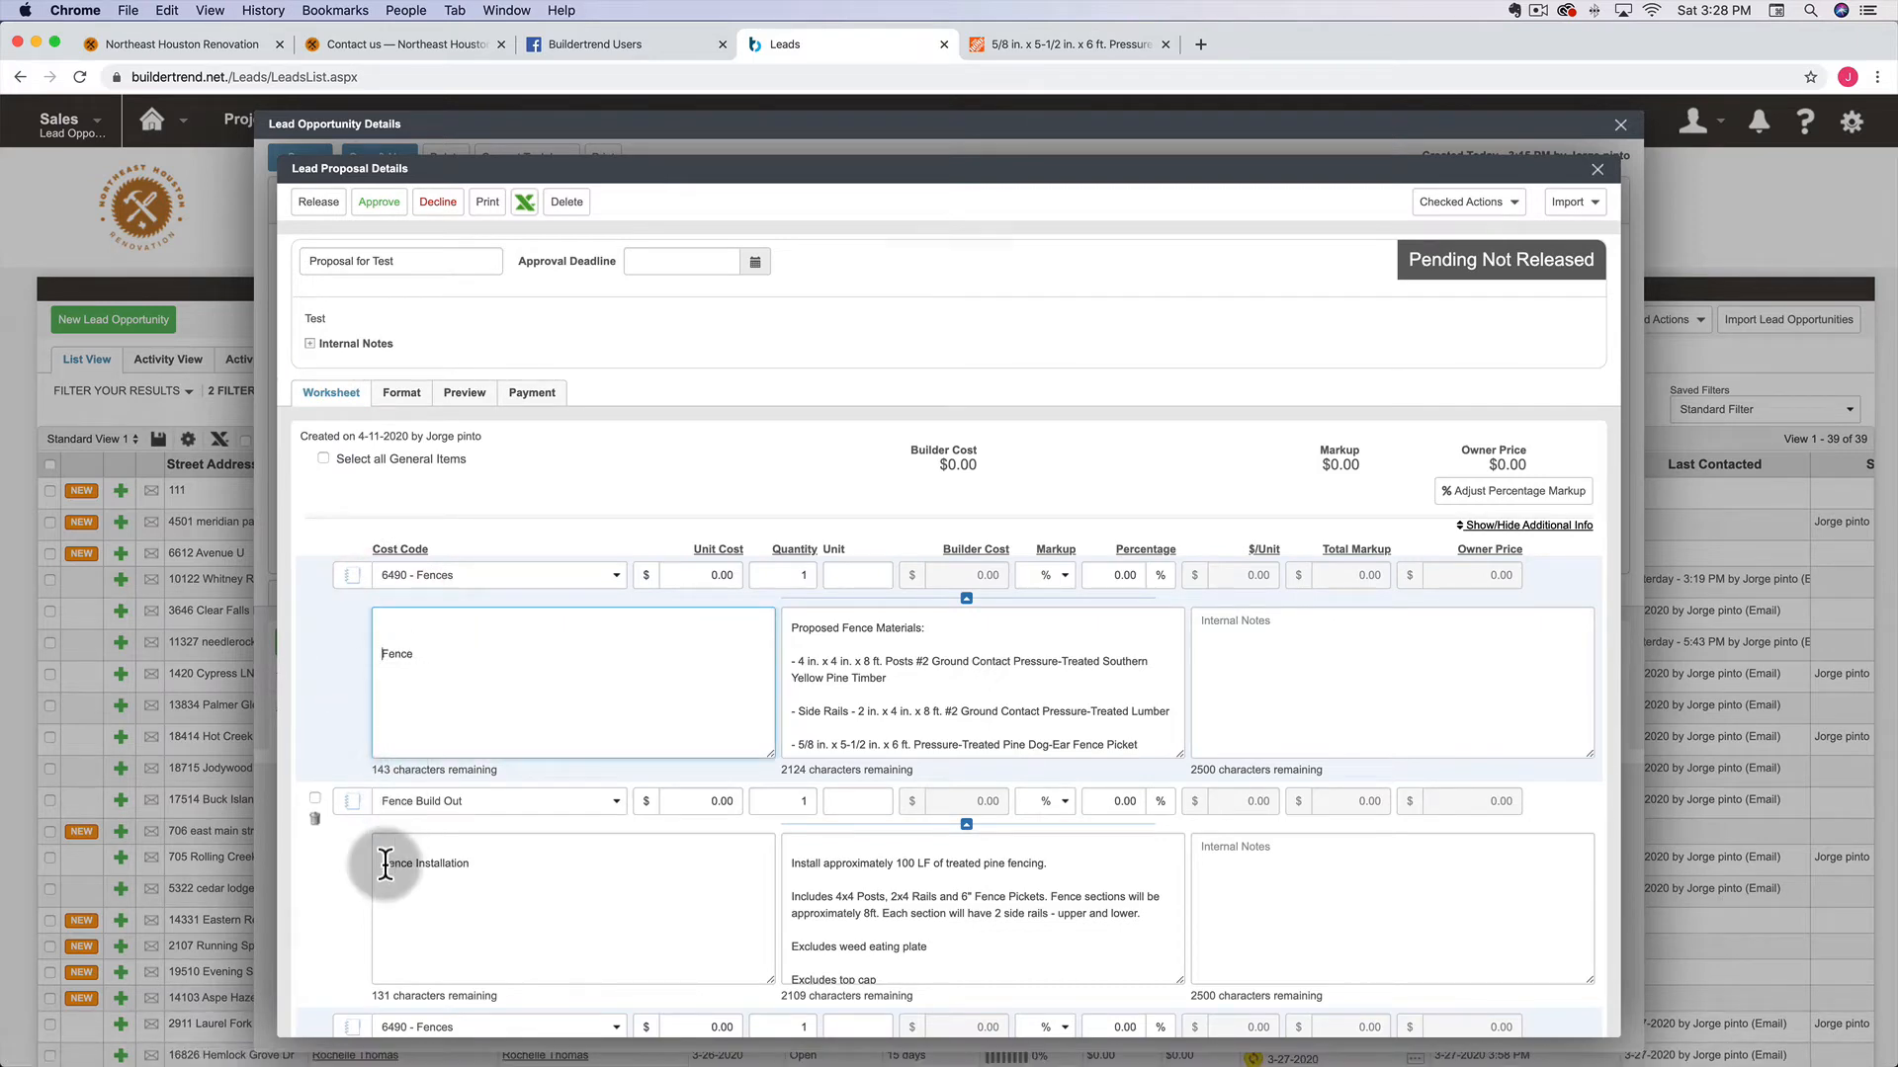
left_click(385, 863)
key("Return")
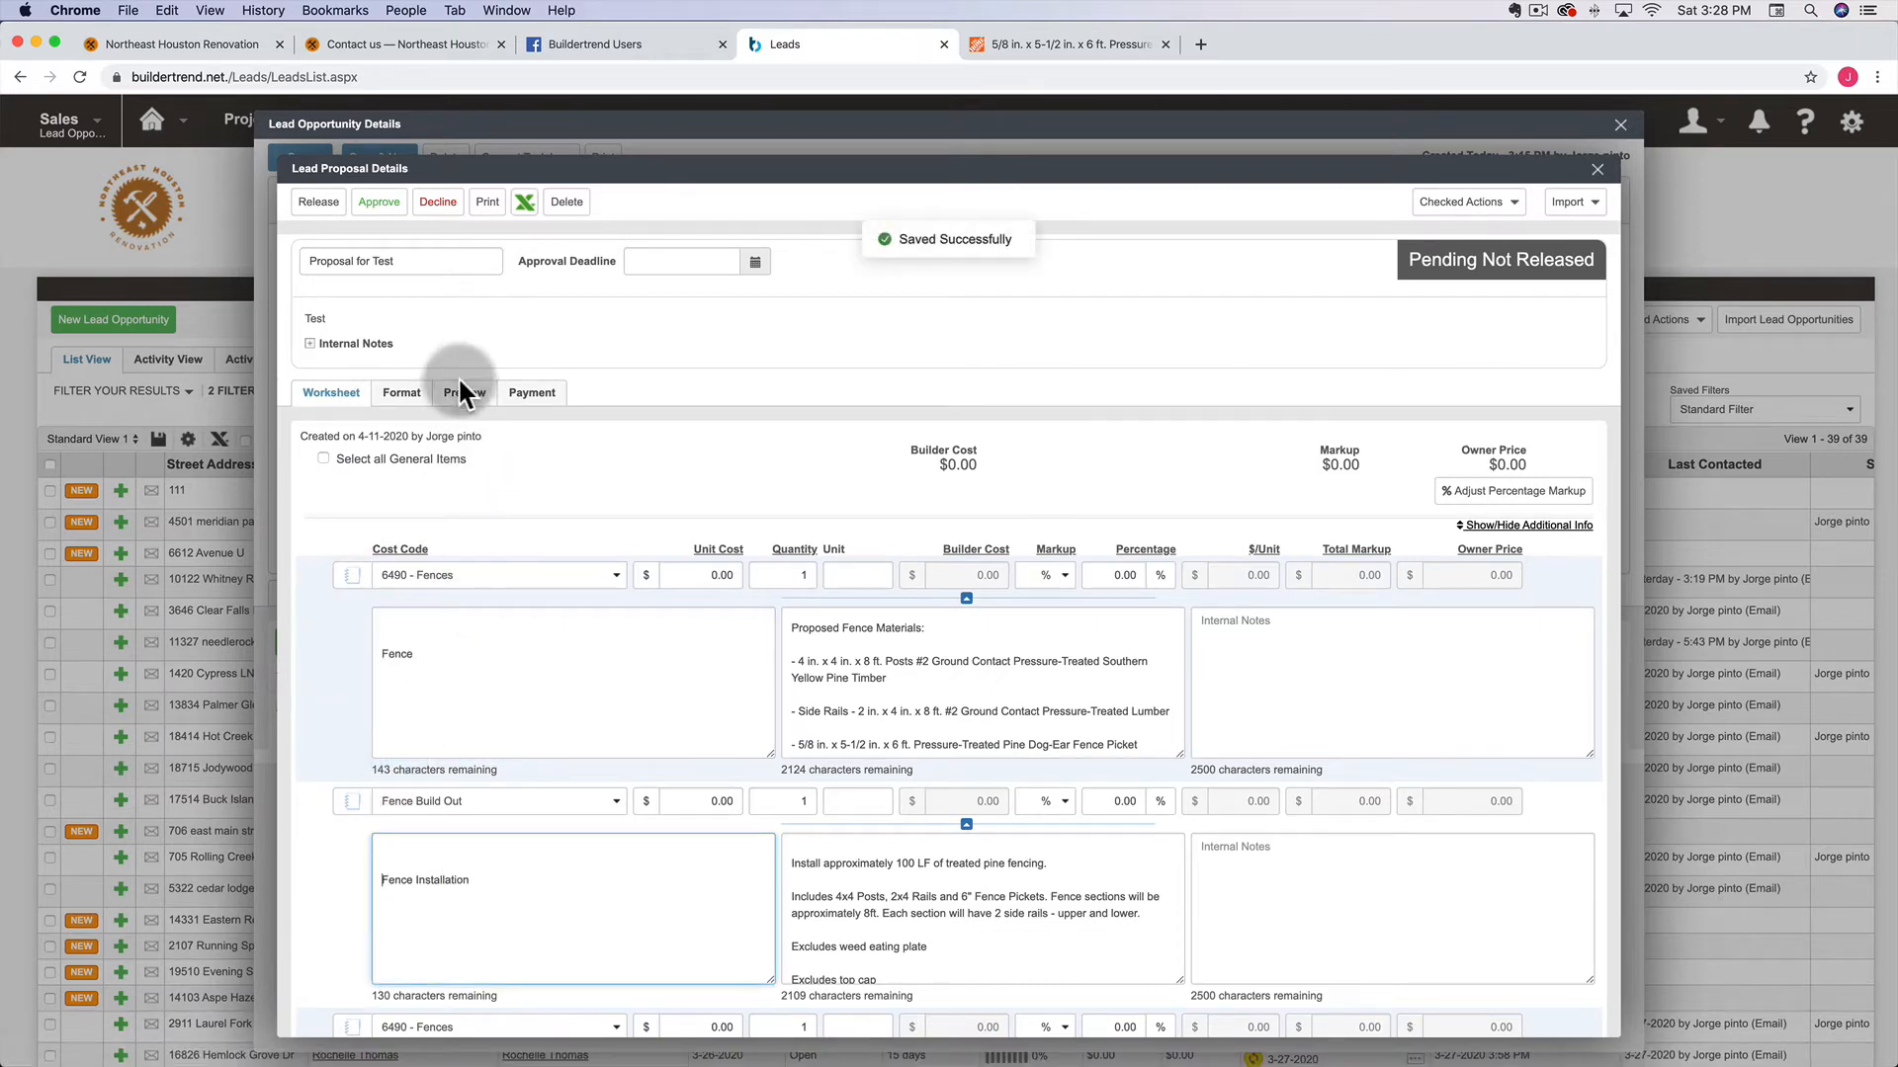
left_click(463, 392)
scroll(745, 565, "down", 5)
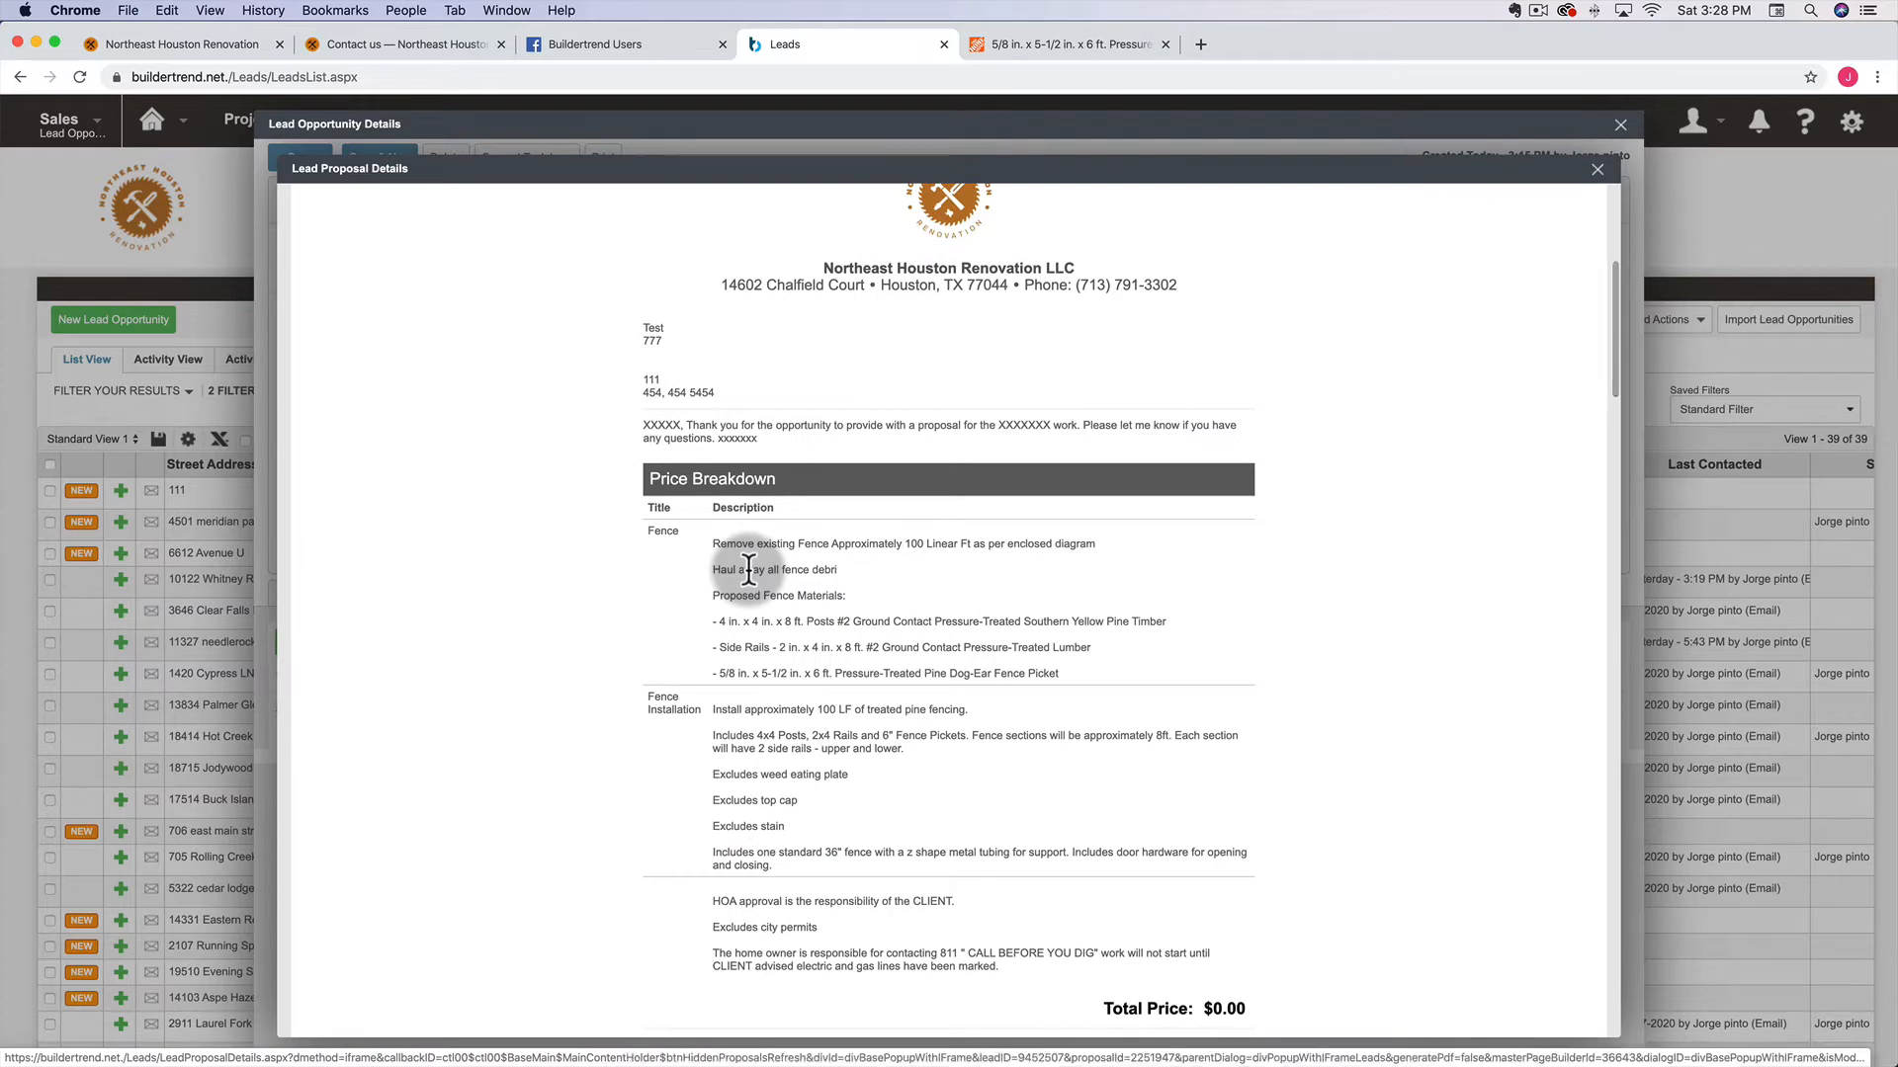
scroll(748, 568, "up", 10)
left_click(400, 393)
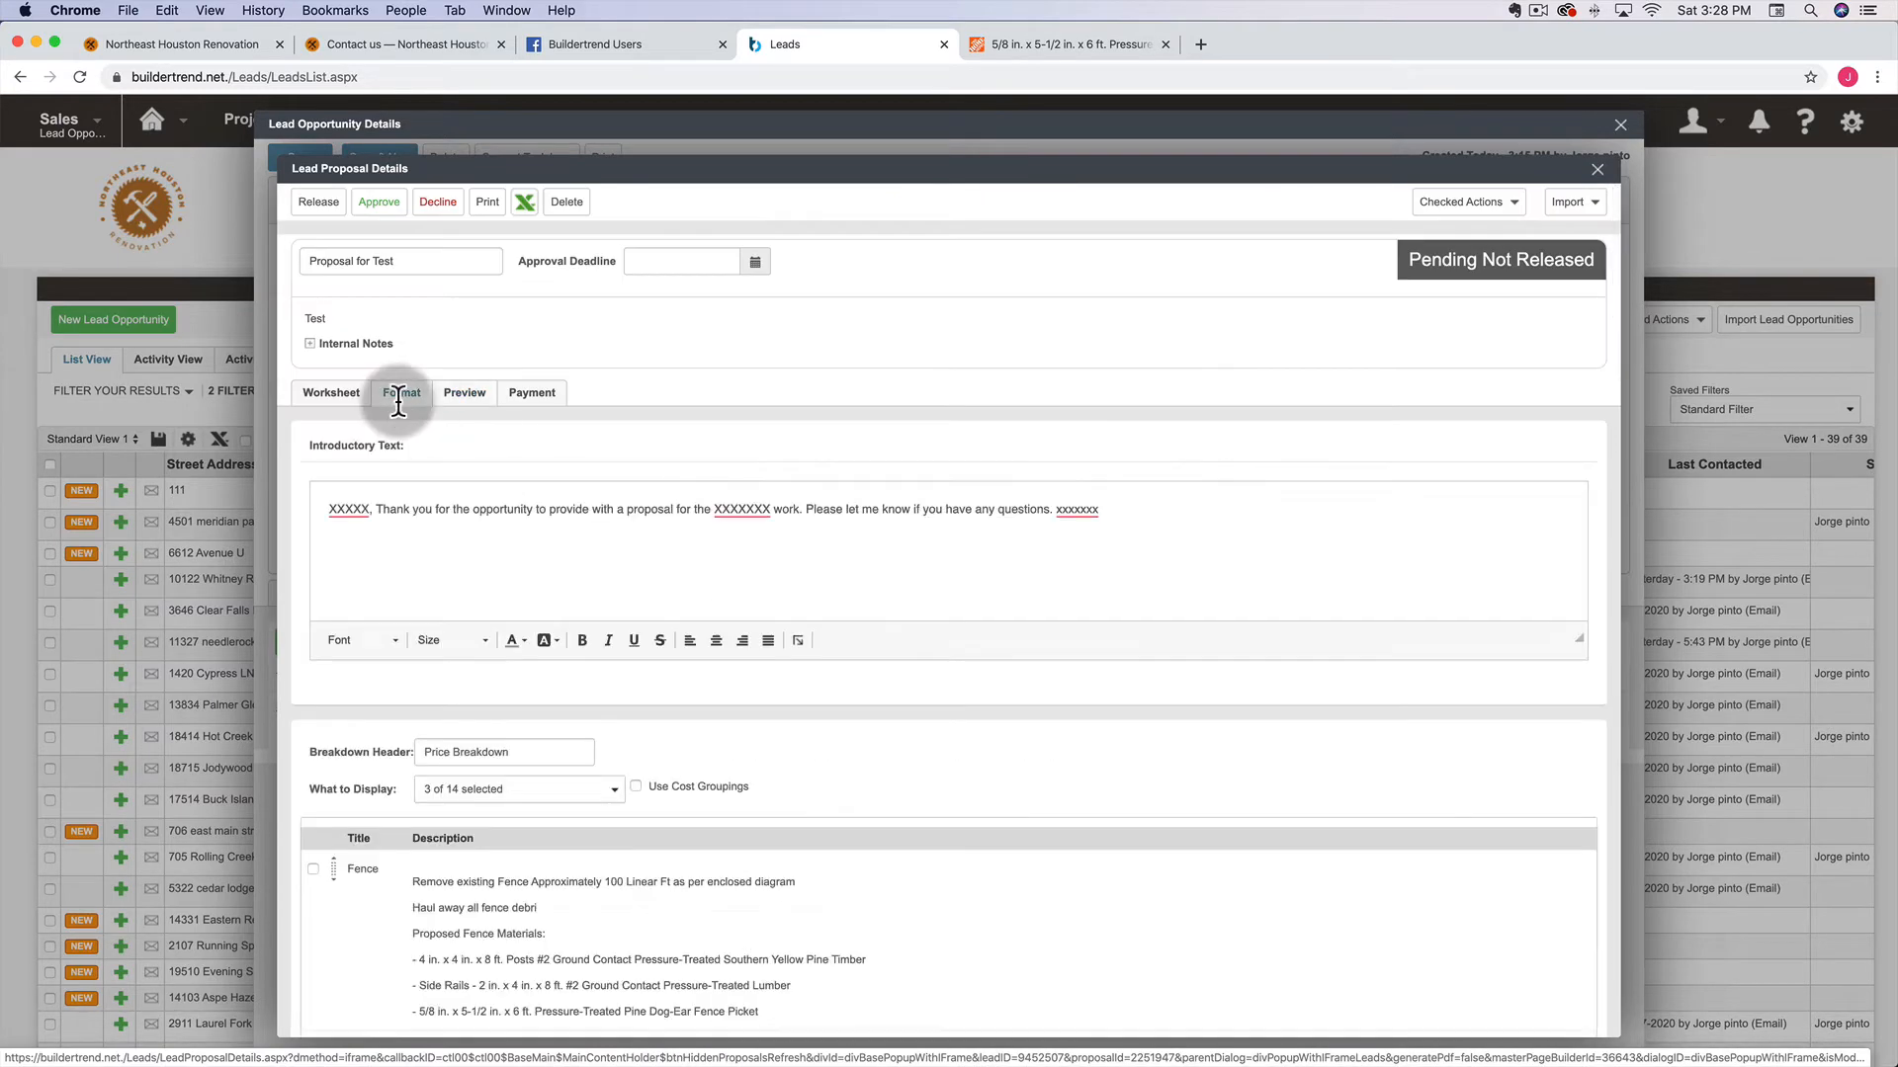
left_click(336, 395)
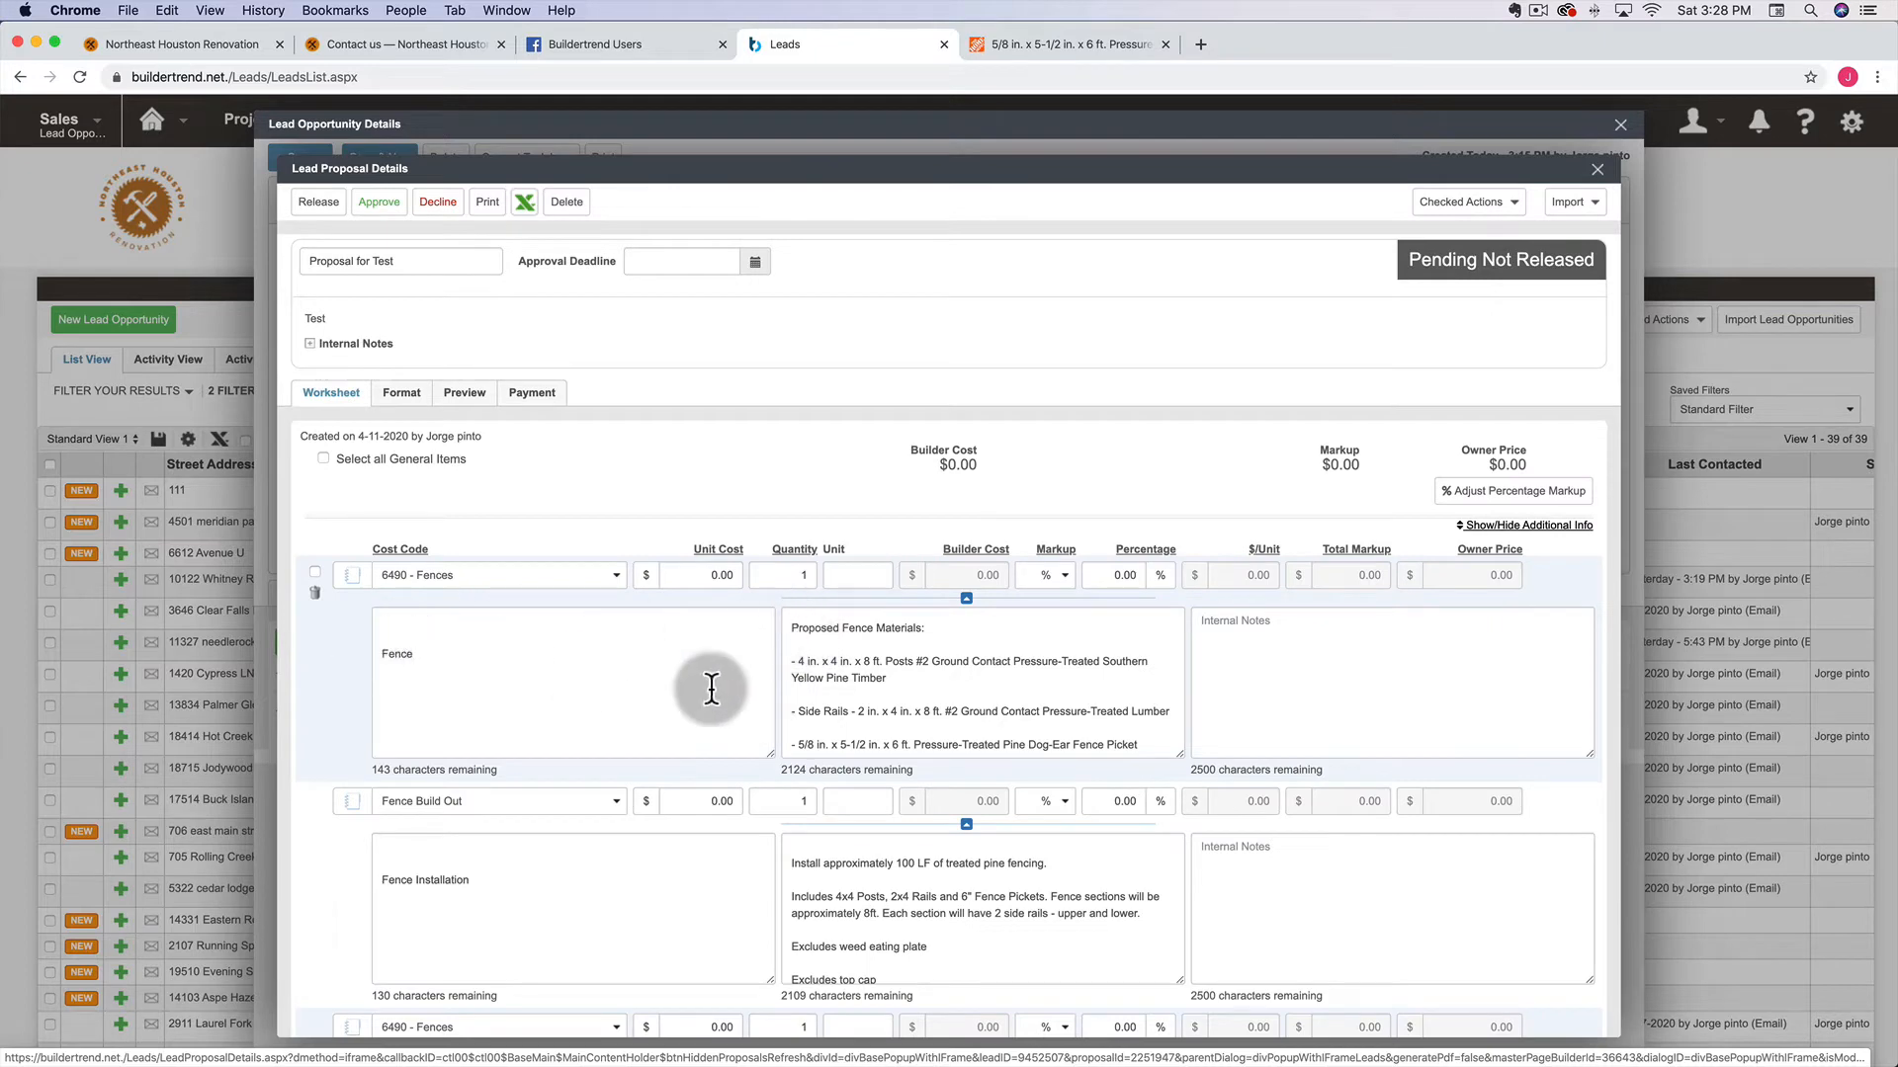
left_click(790, 623)
type("Haul away all fence debri")
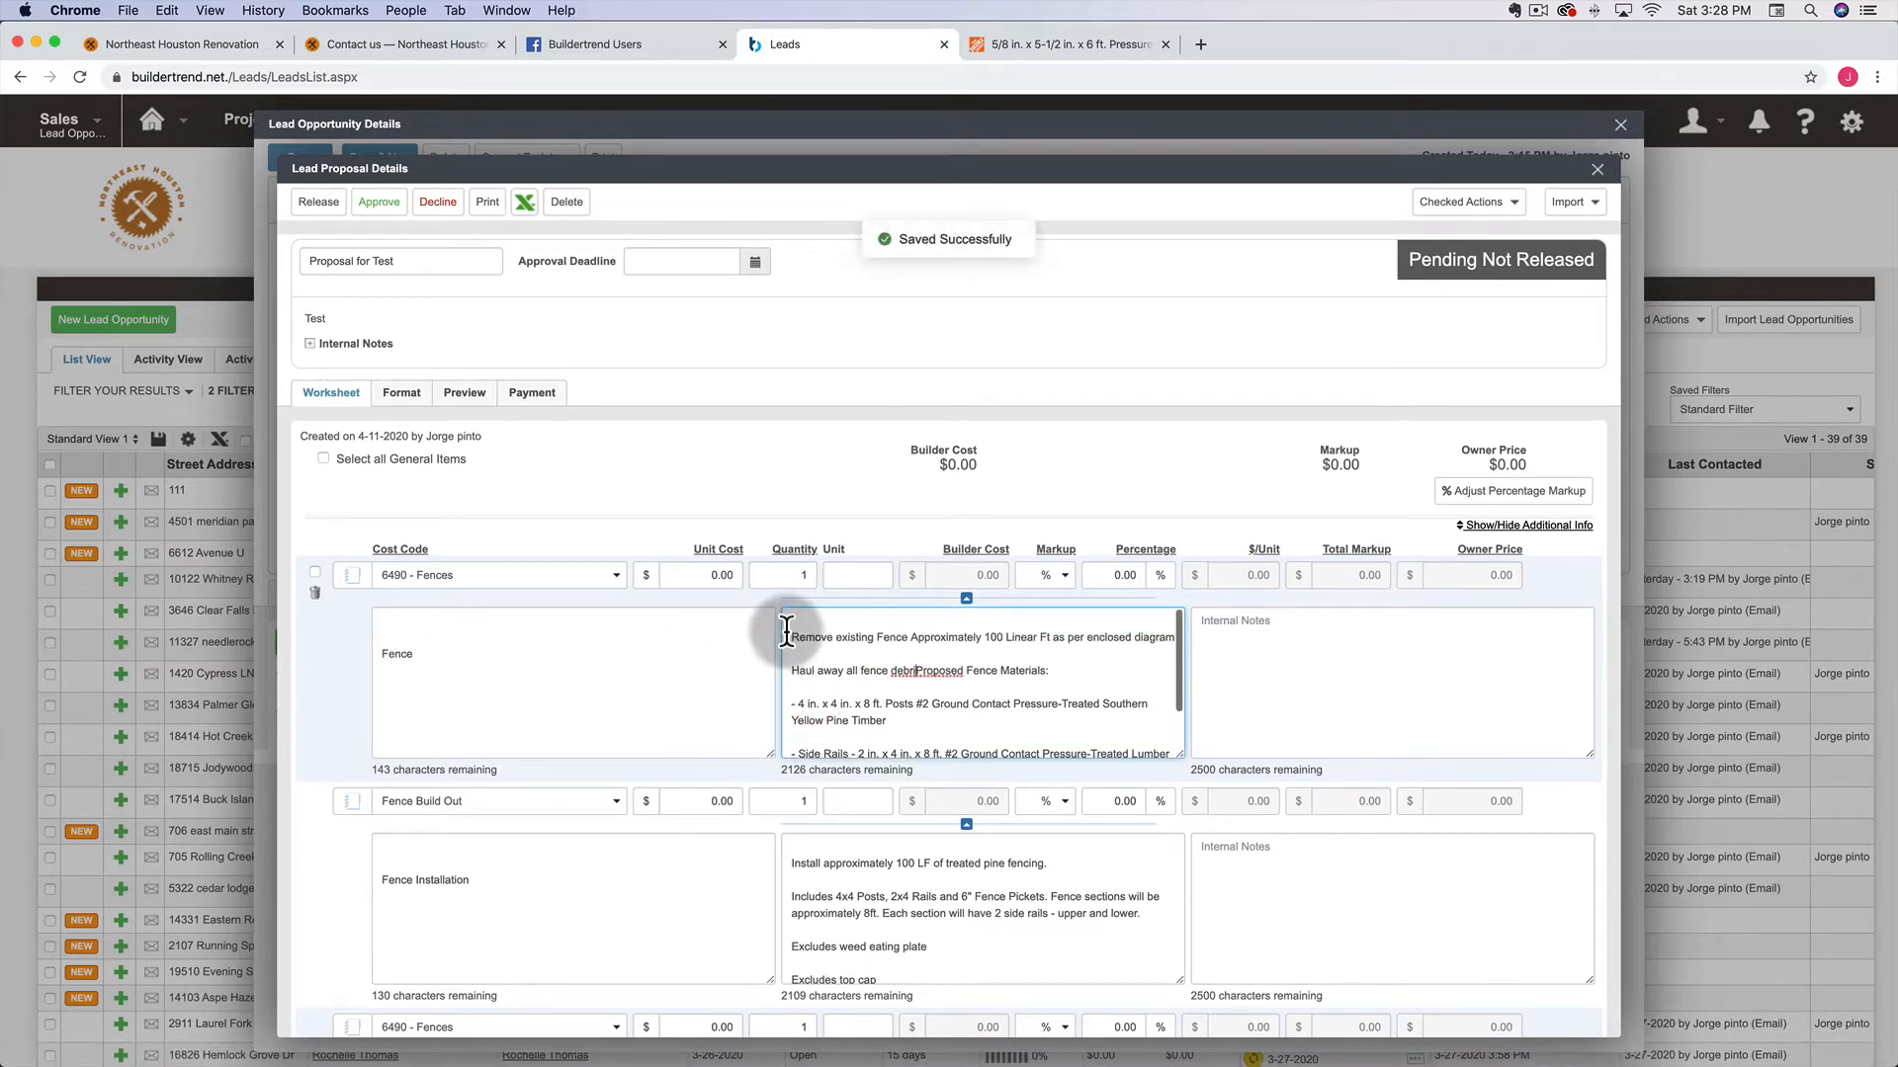
key("Return")
key("Return")
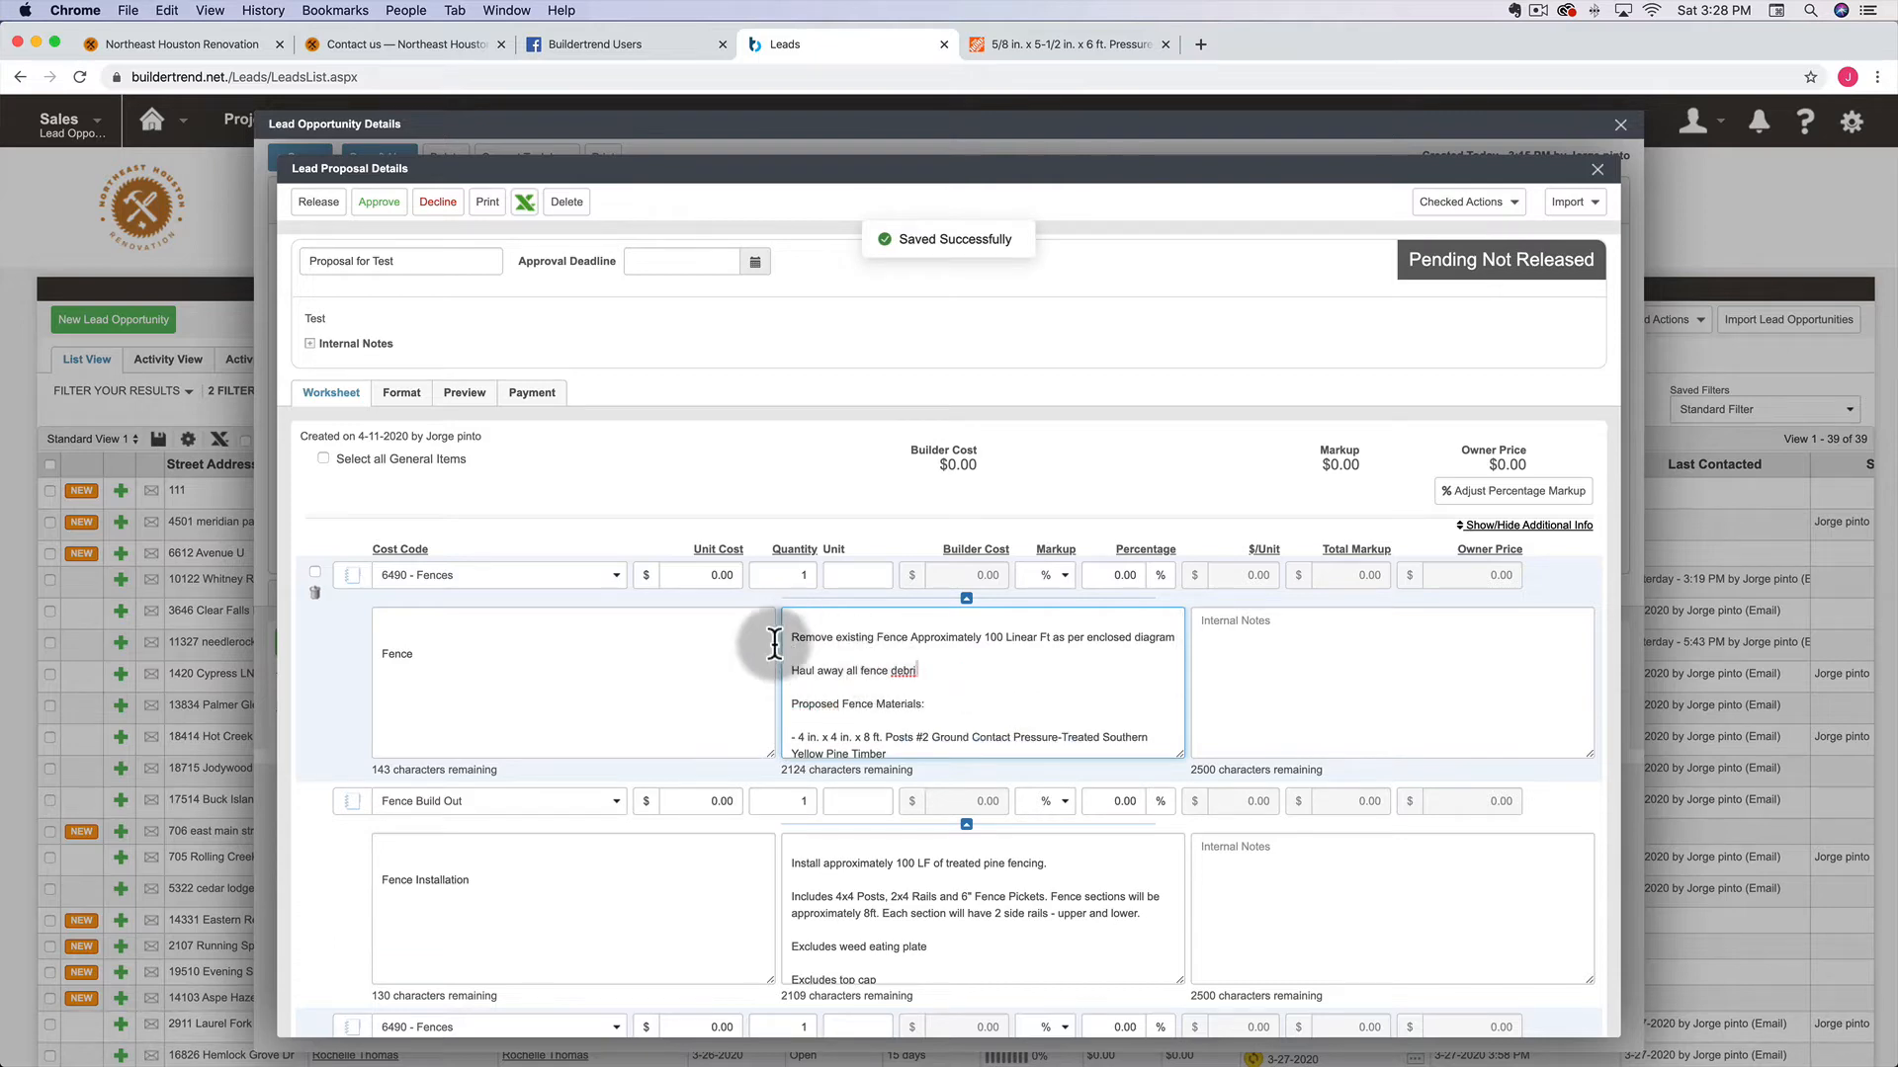
scroll(806, 633, "down", 1)
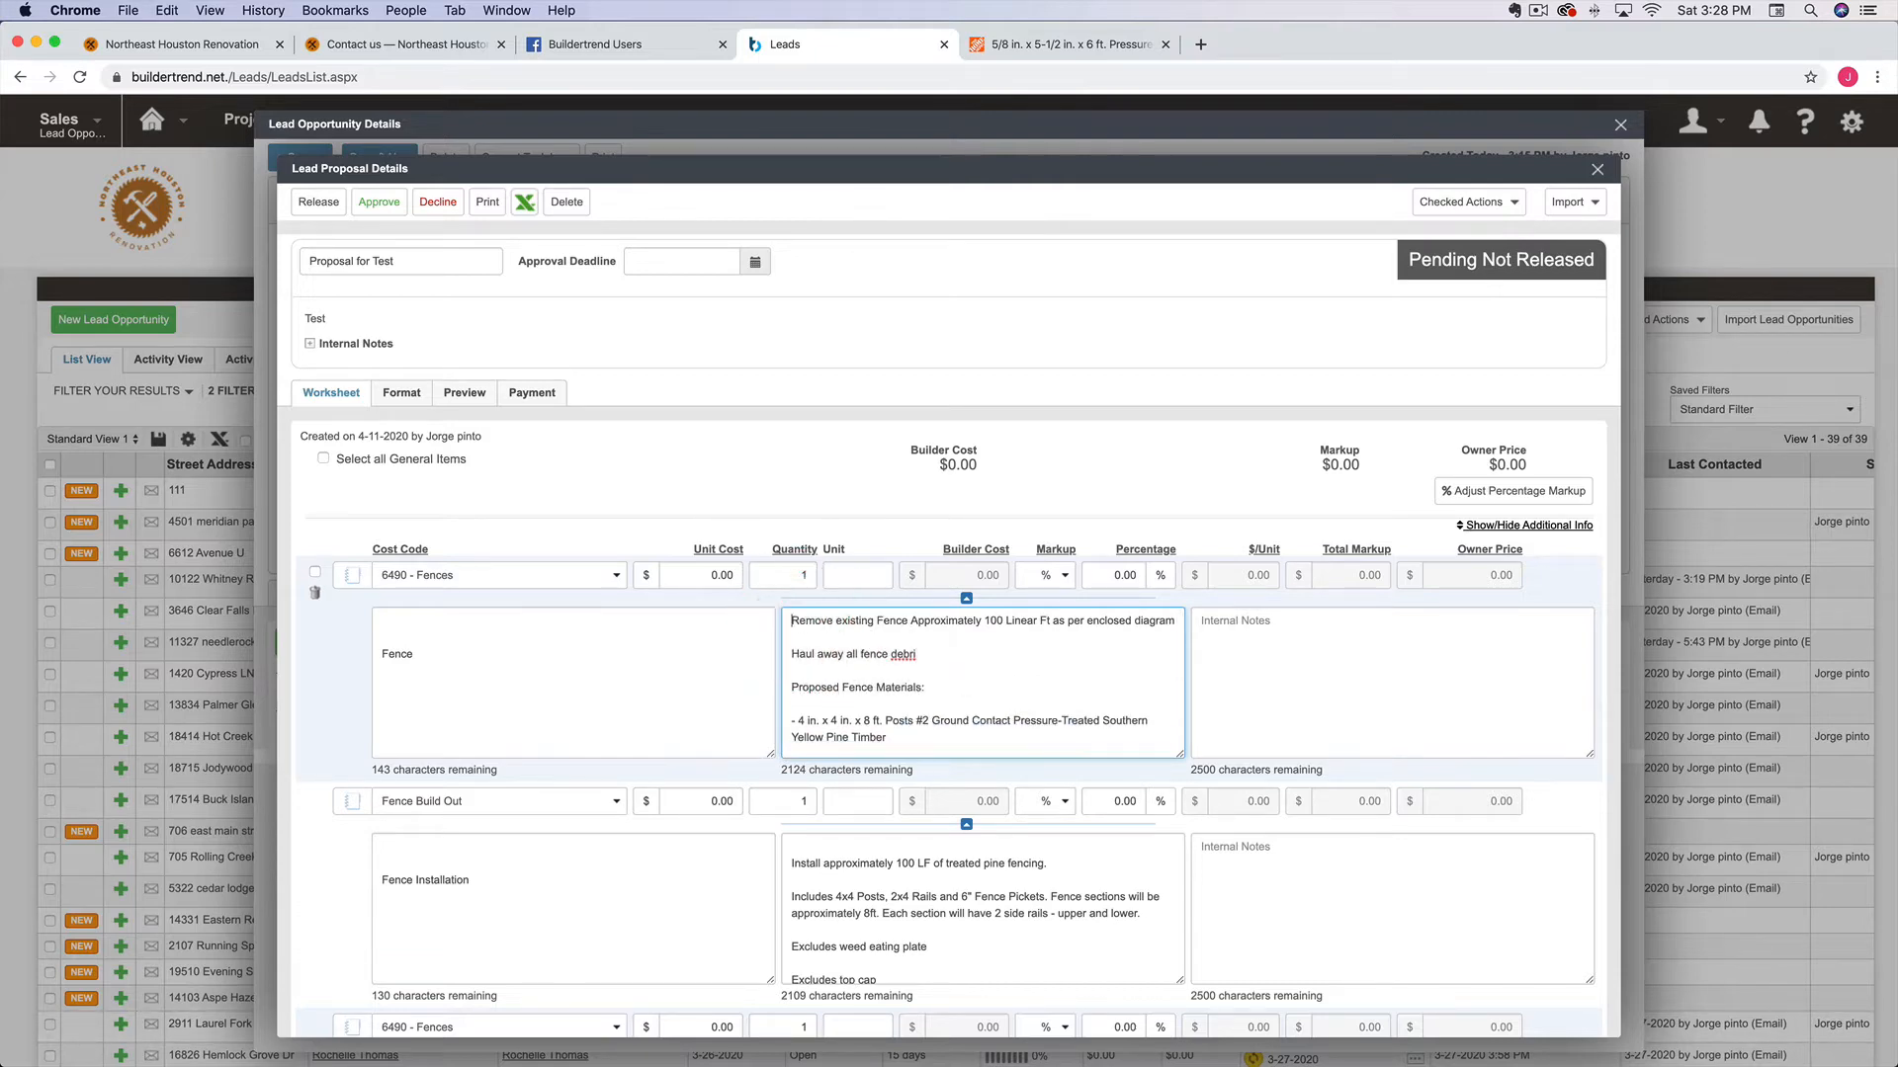
left_click(799, 840)
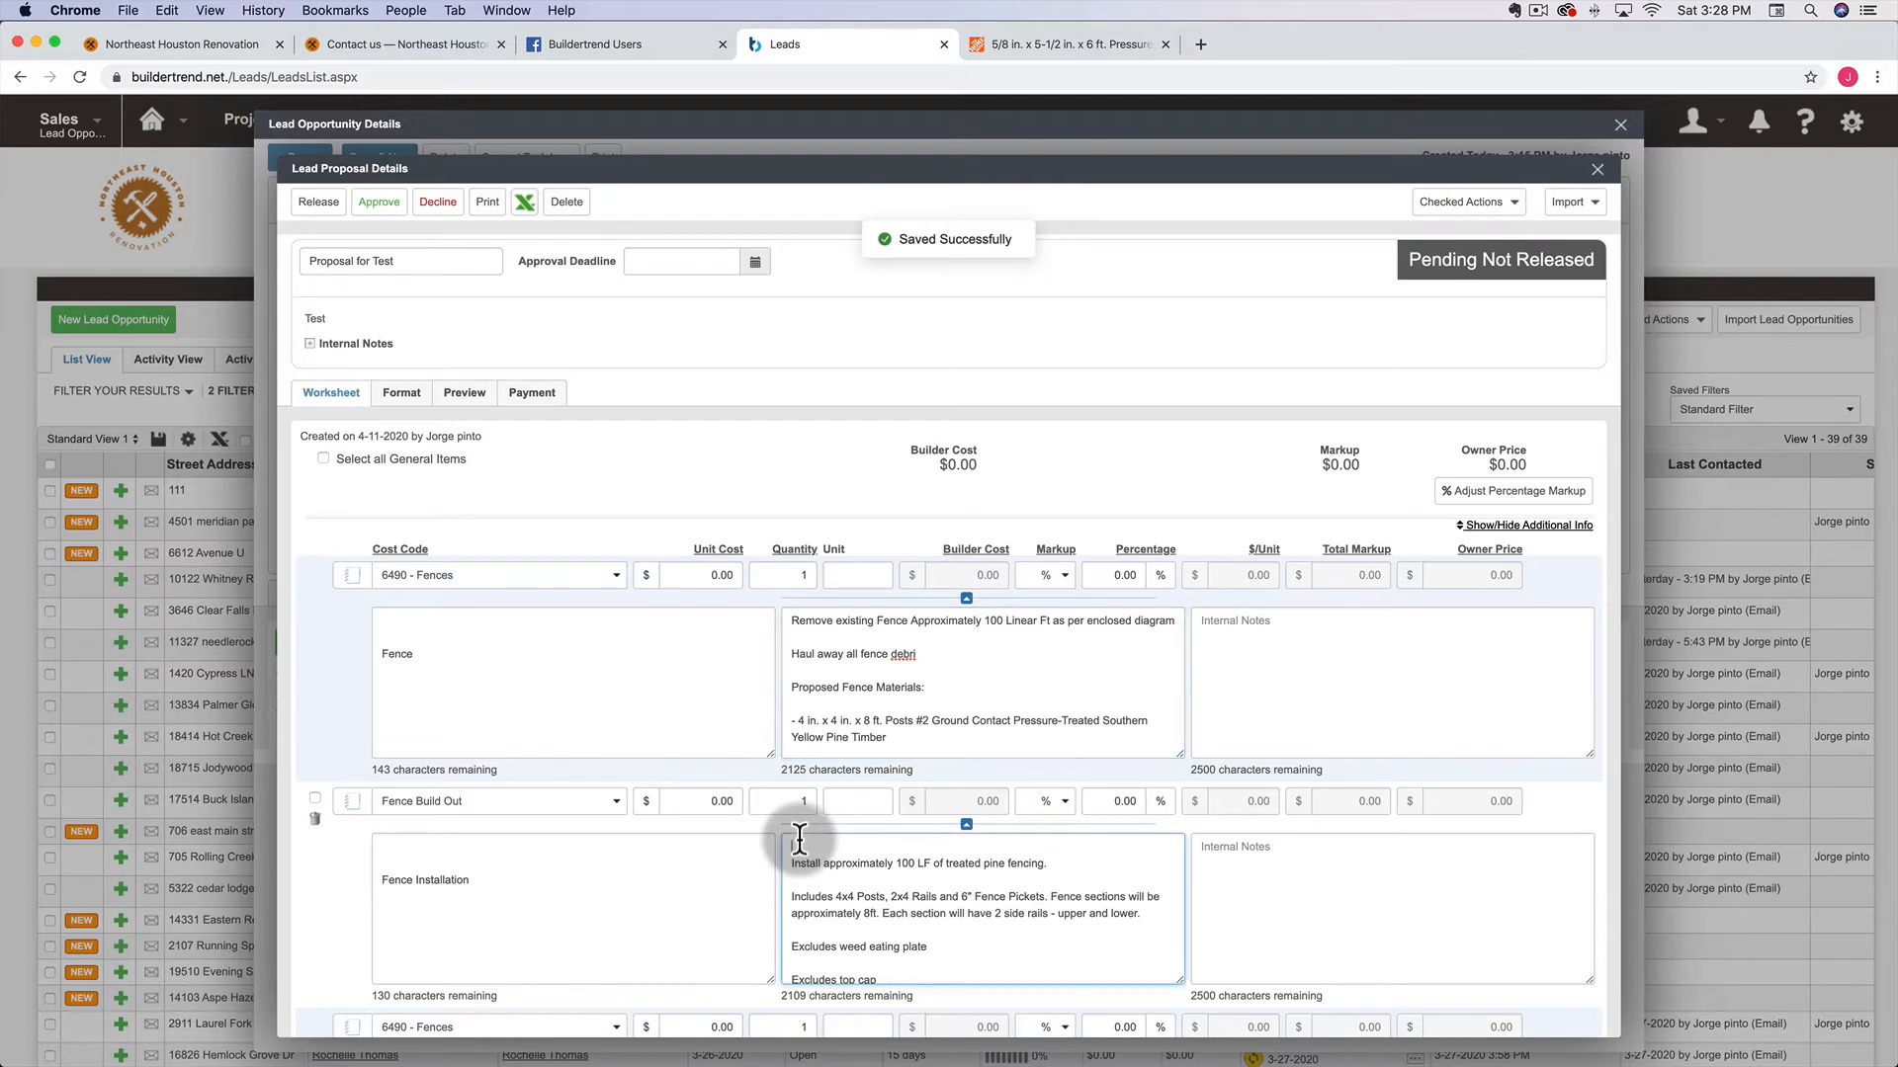
scroll(799, 838, "down", 1)
scroll(762, 437, "down", 2)
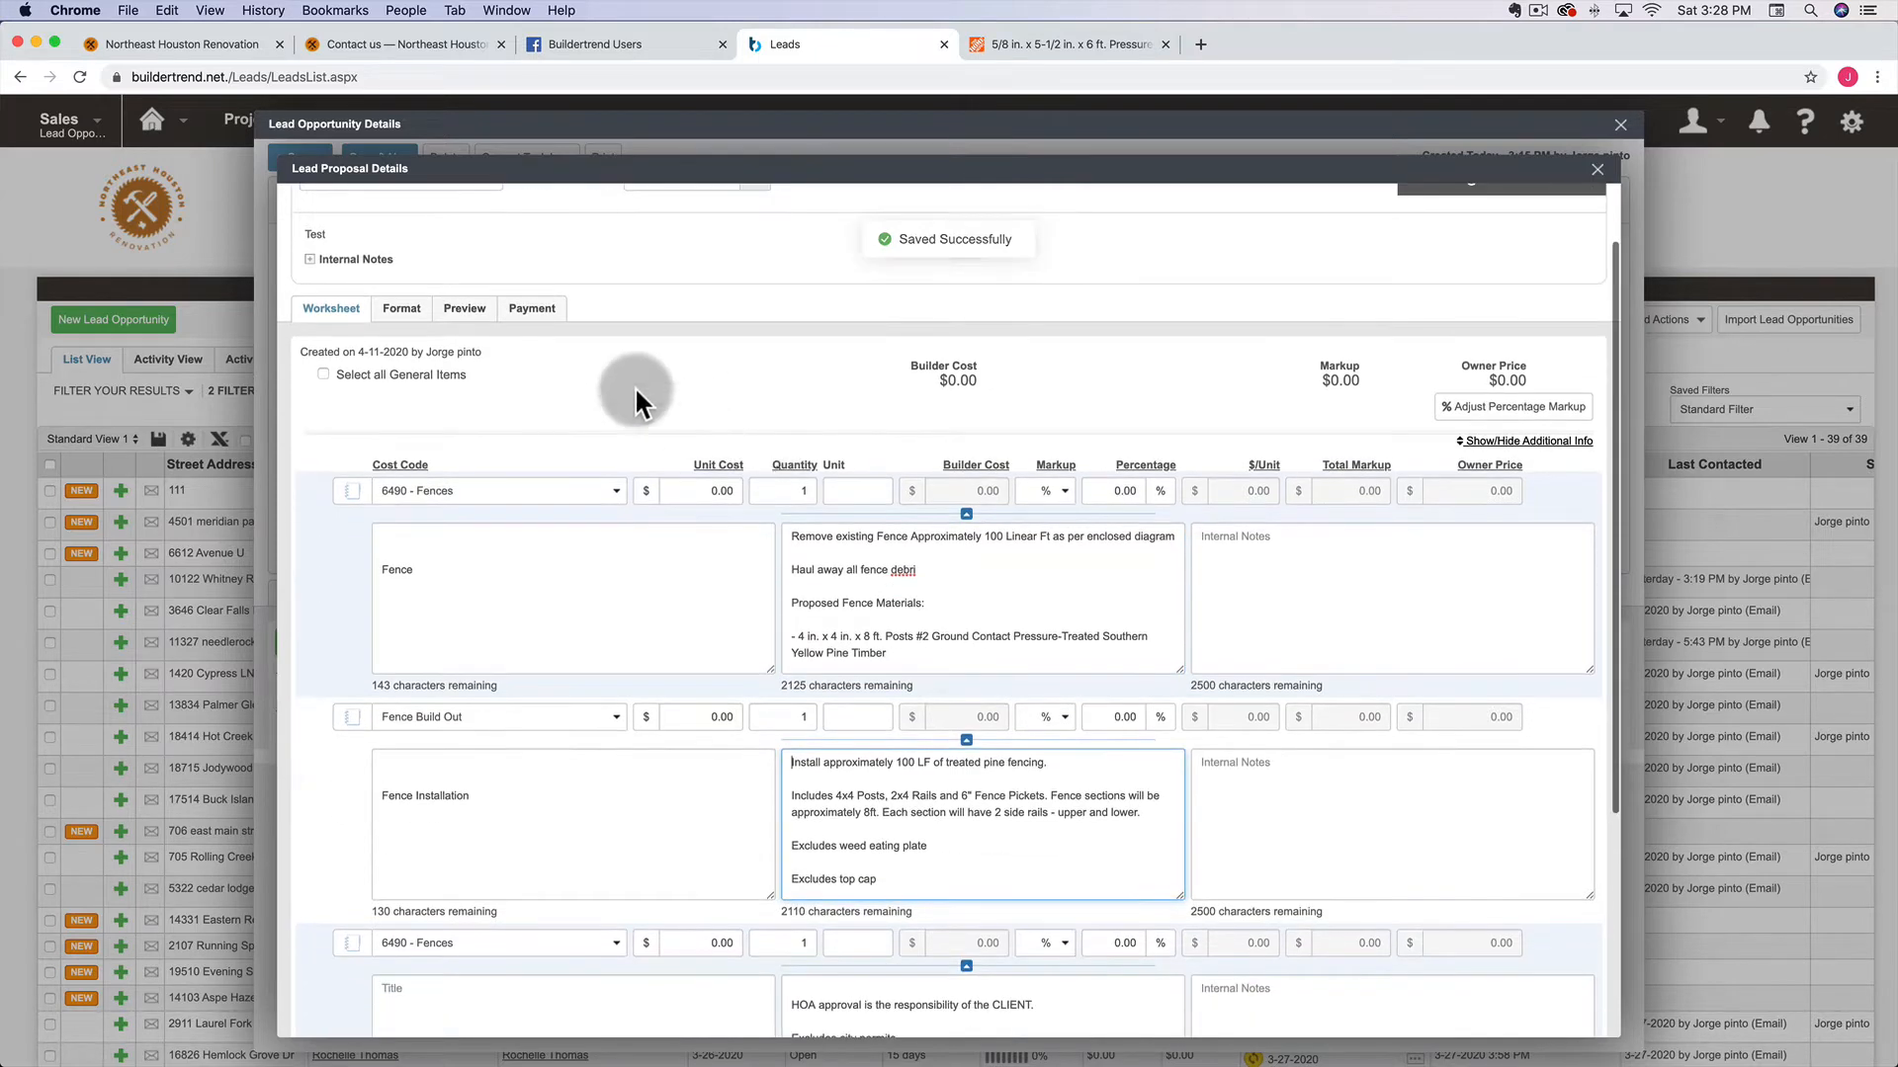
left_click(460, 312)
scroll(766, 652, "down", 5)
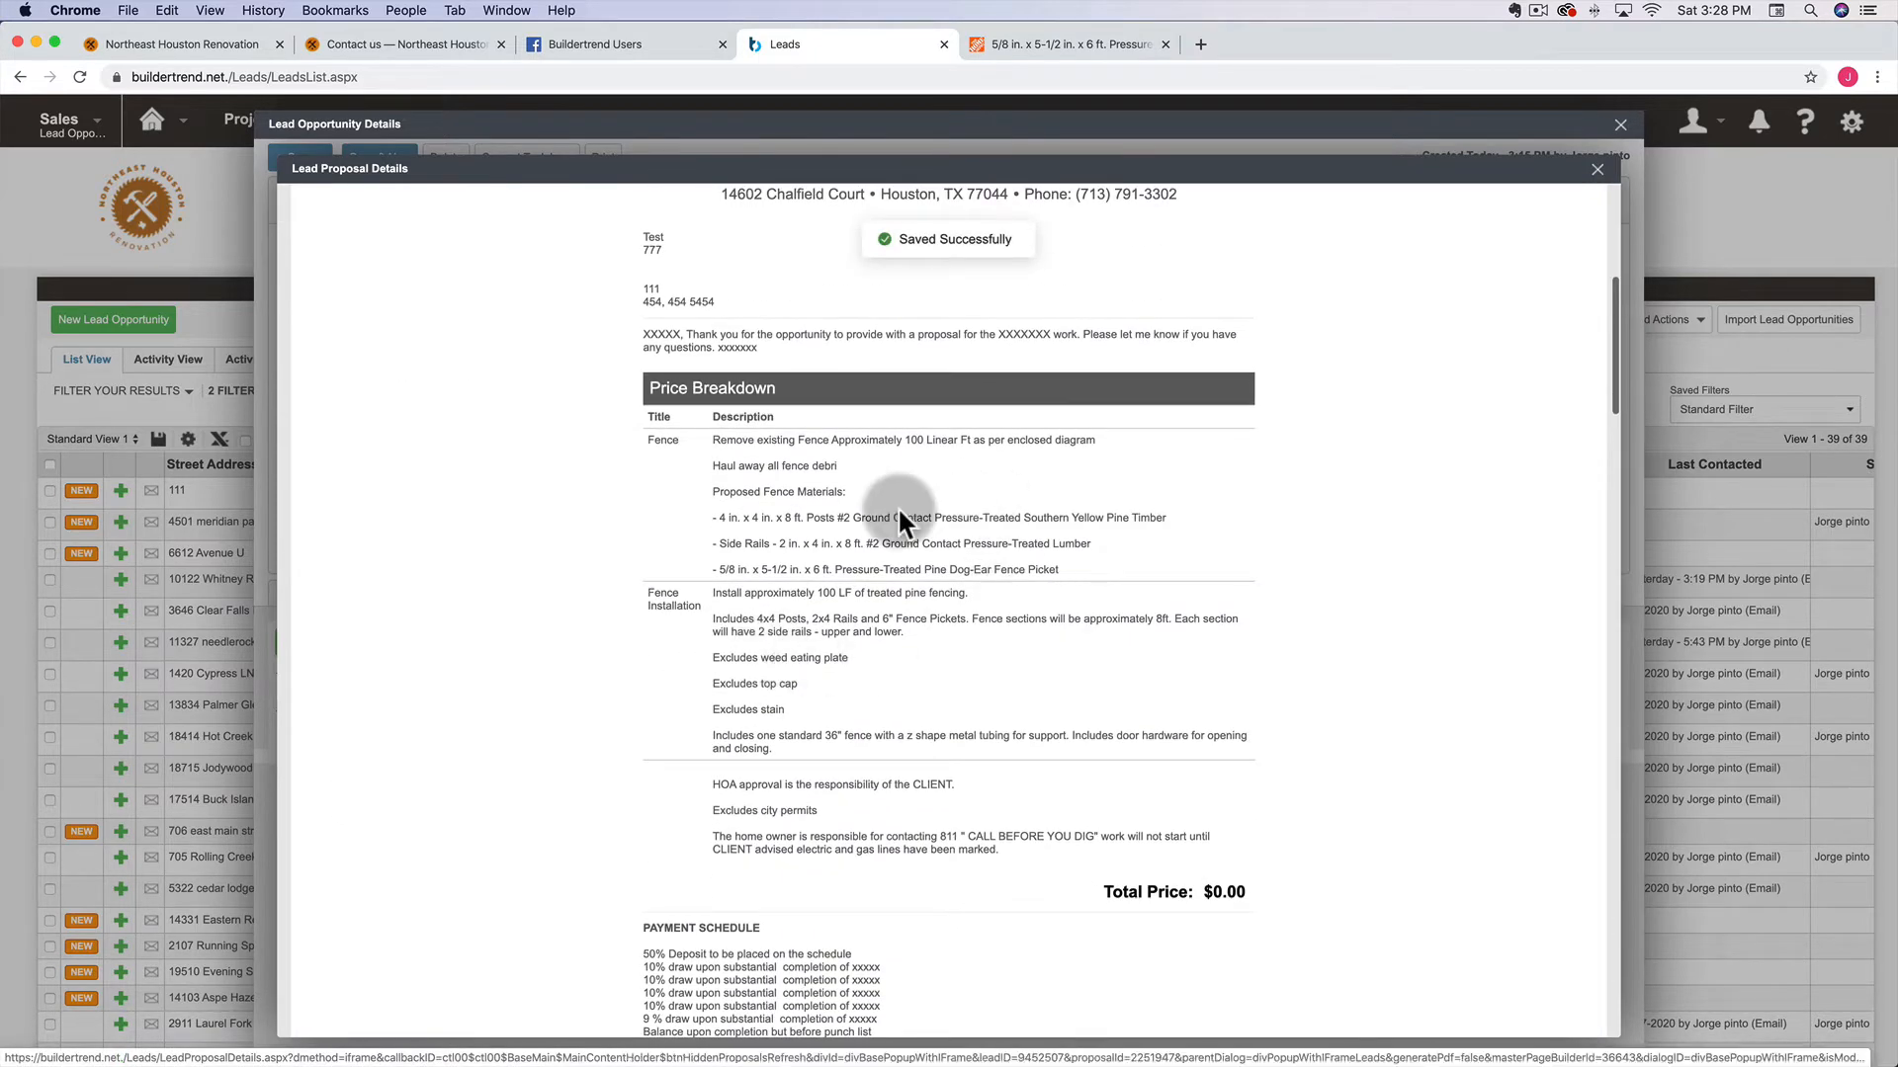
scroll(740, 637, "up", 5)
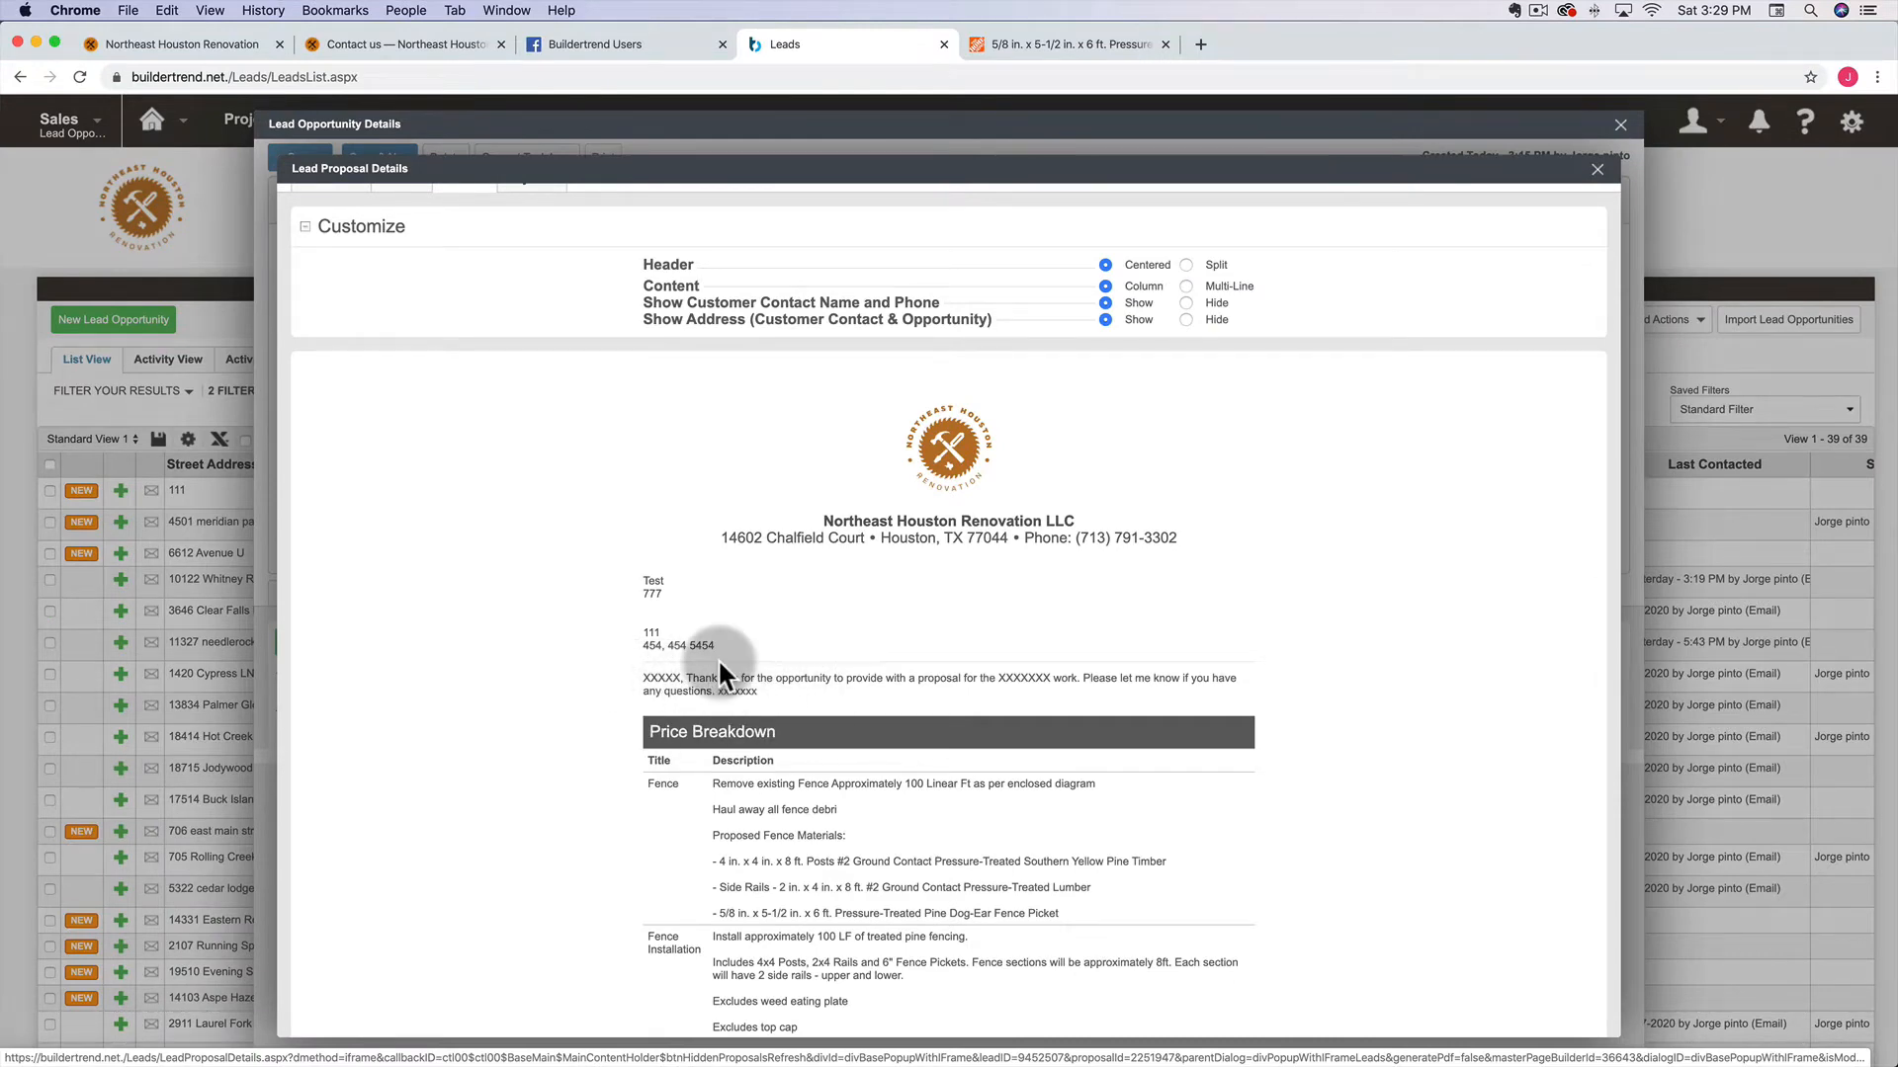
scroll(718, 658, "up", 3)
left_click(405, 395)
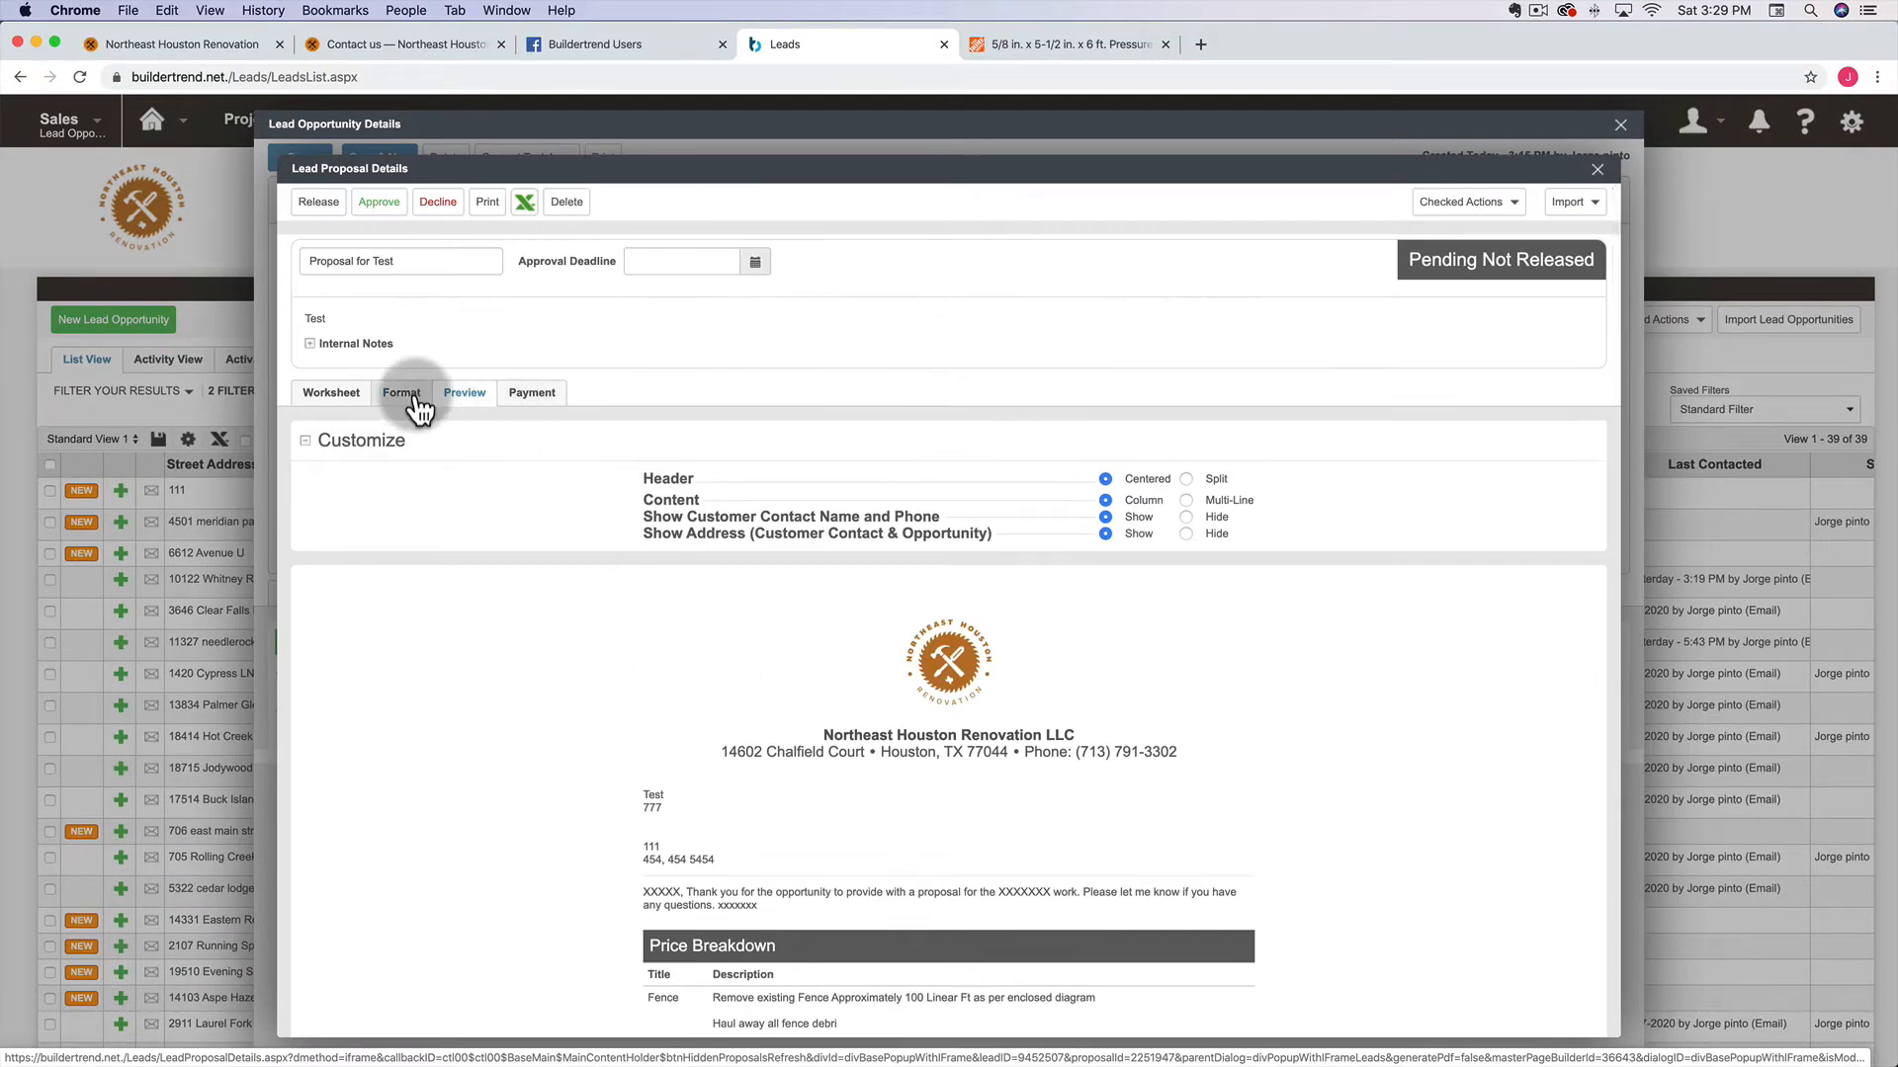
left_click(334, 394)
scroll(751, 468, "down", 3)
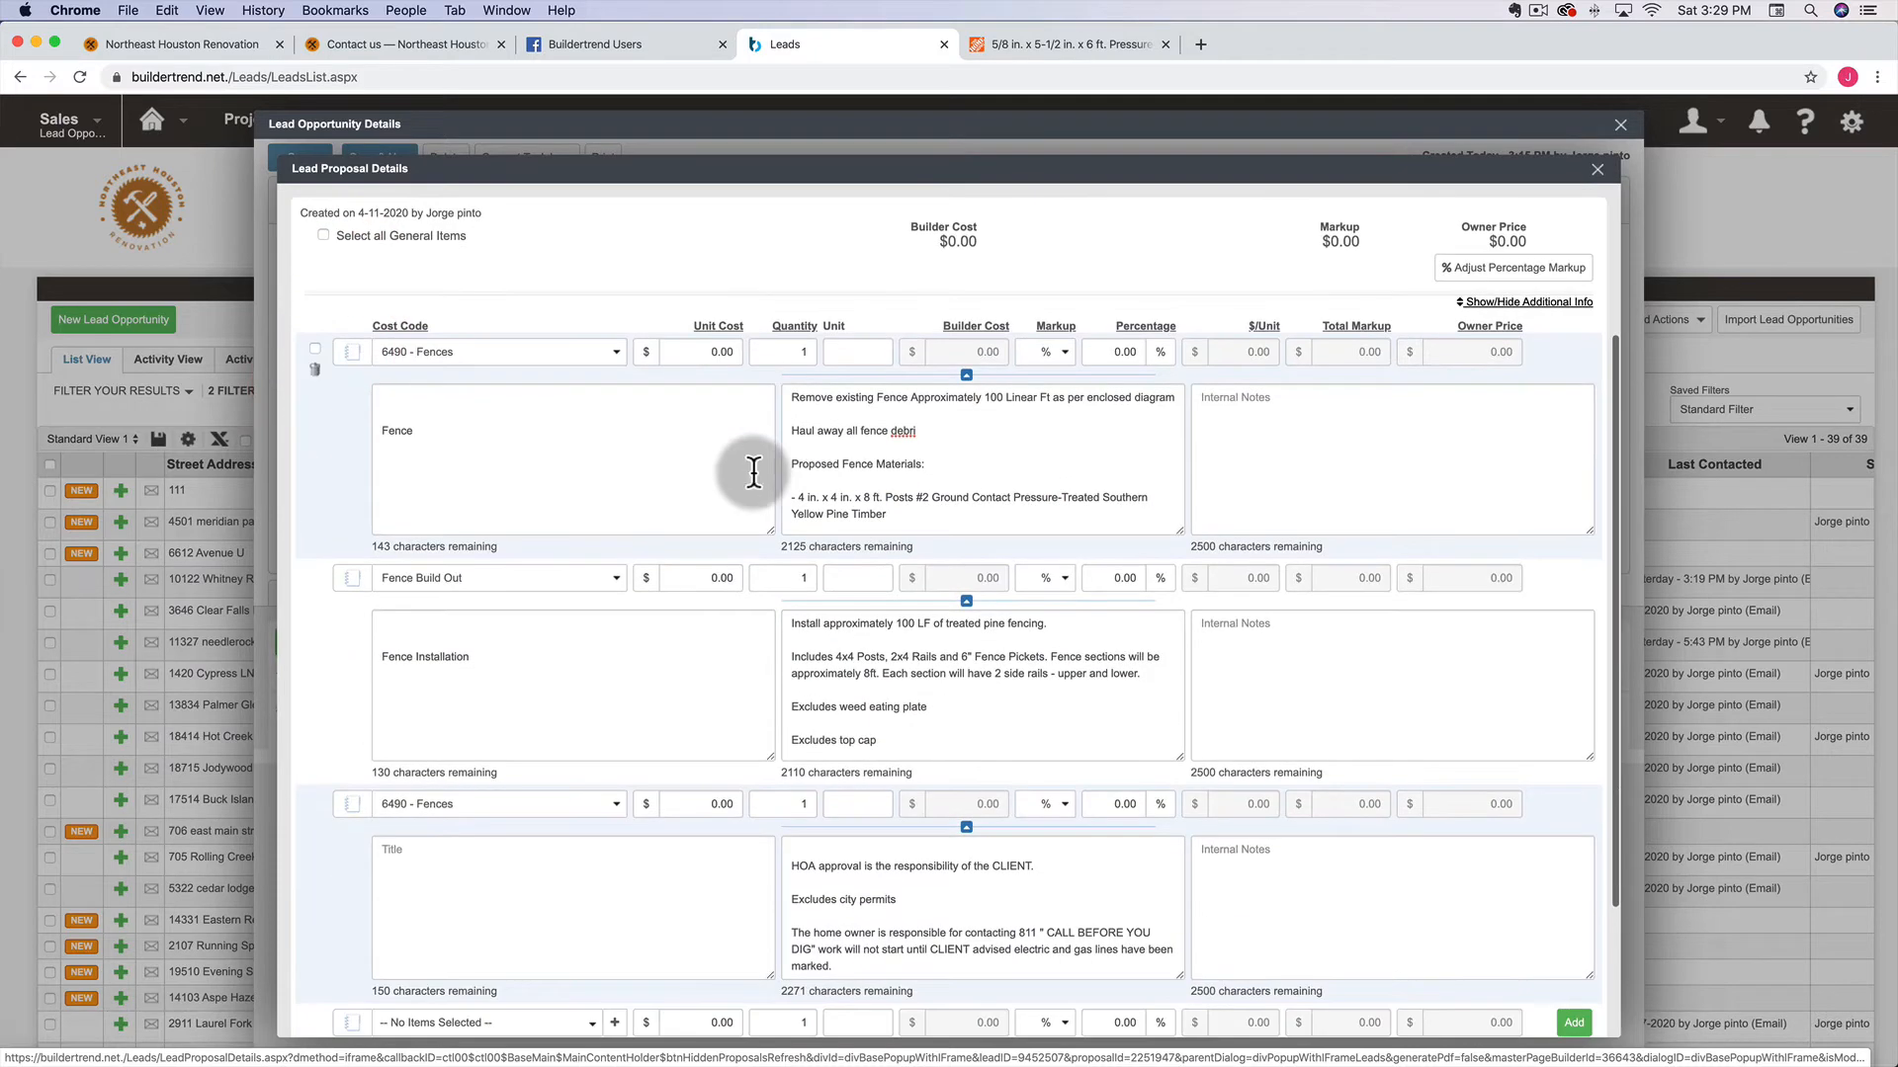
left_click(713, 352)
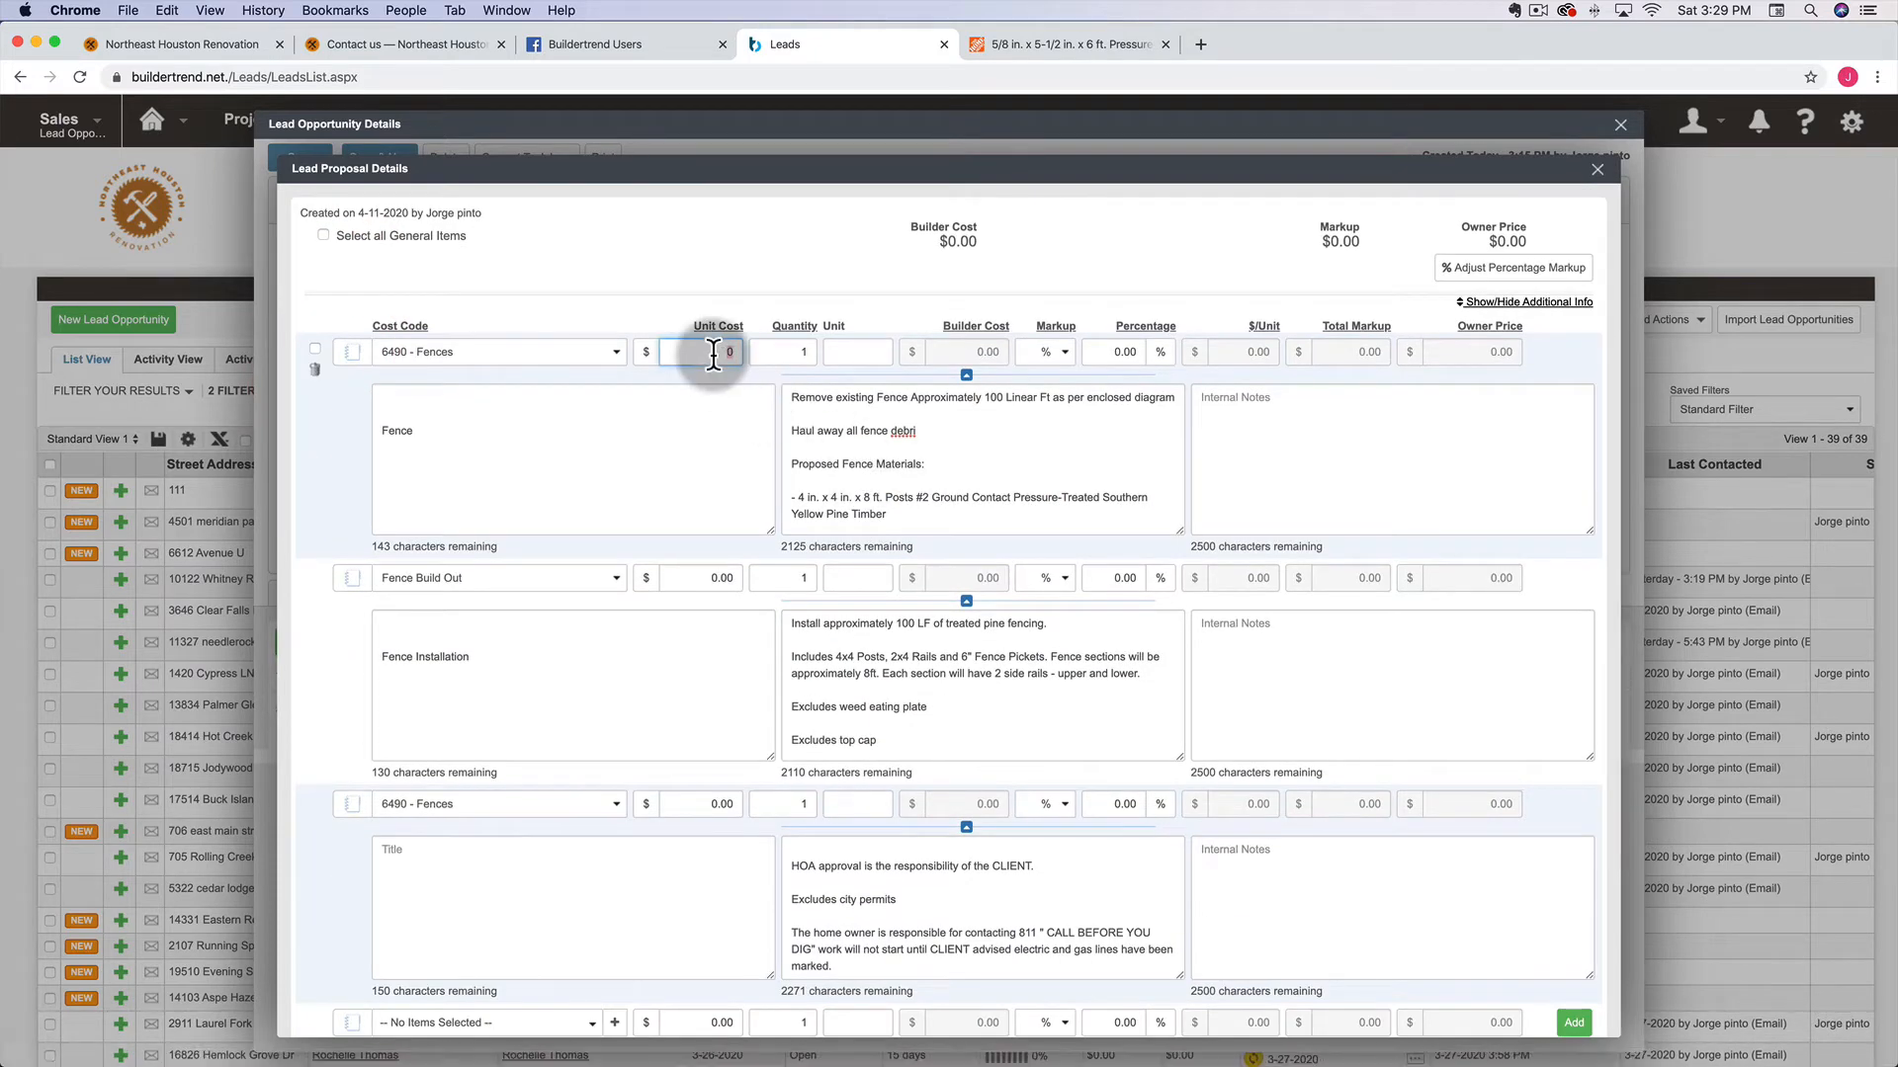
type("1,00")
type("000")
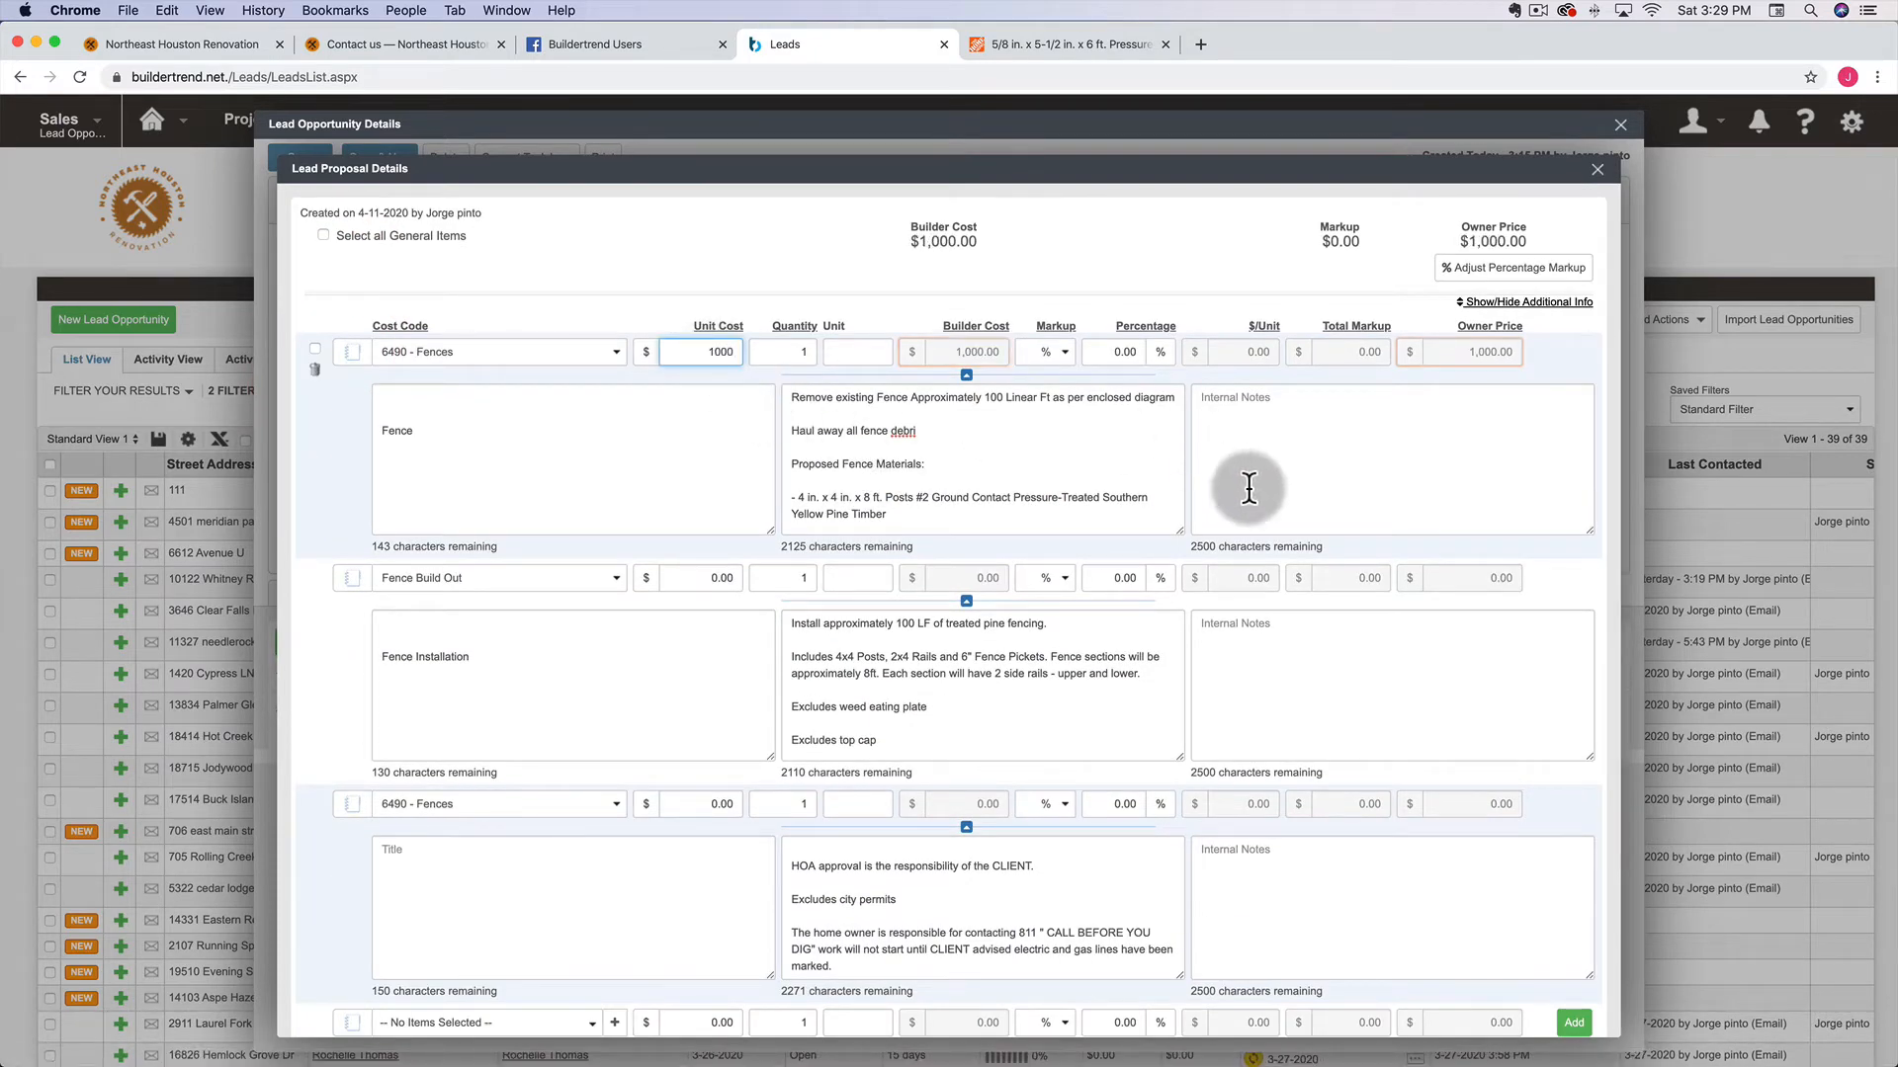
Enter 1,500 as the Fence Build Out item's unit cost, bringing the builder cost to $2,500
left_click(714, 581)
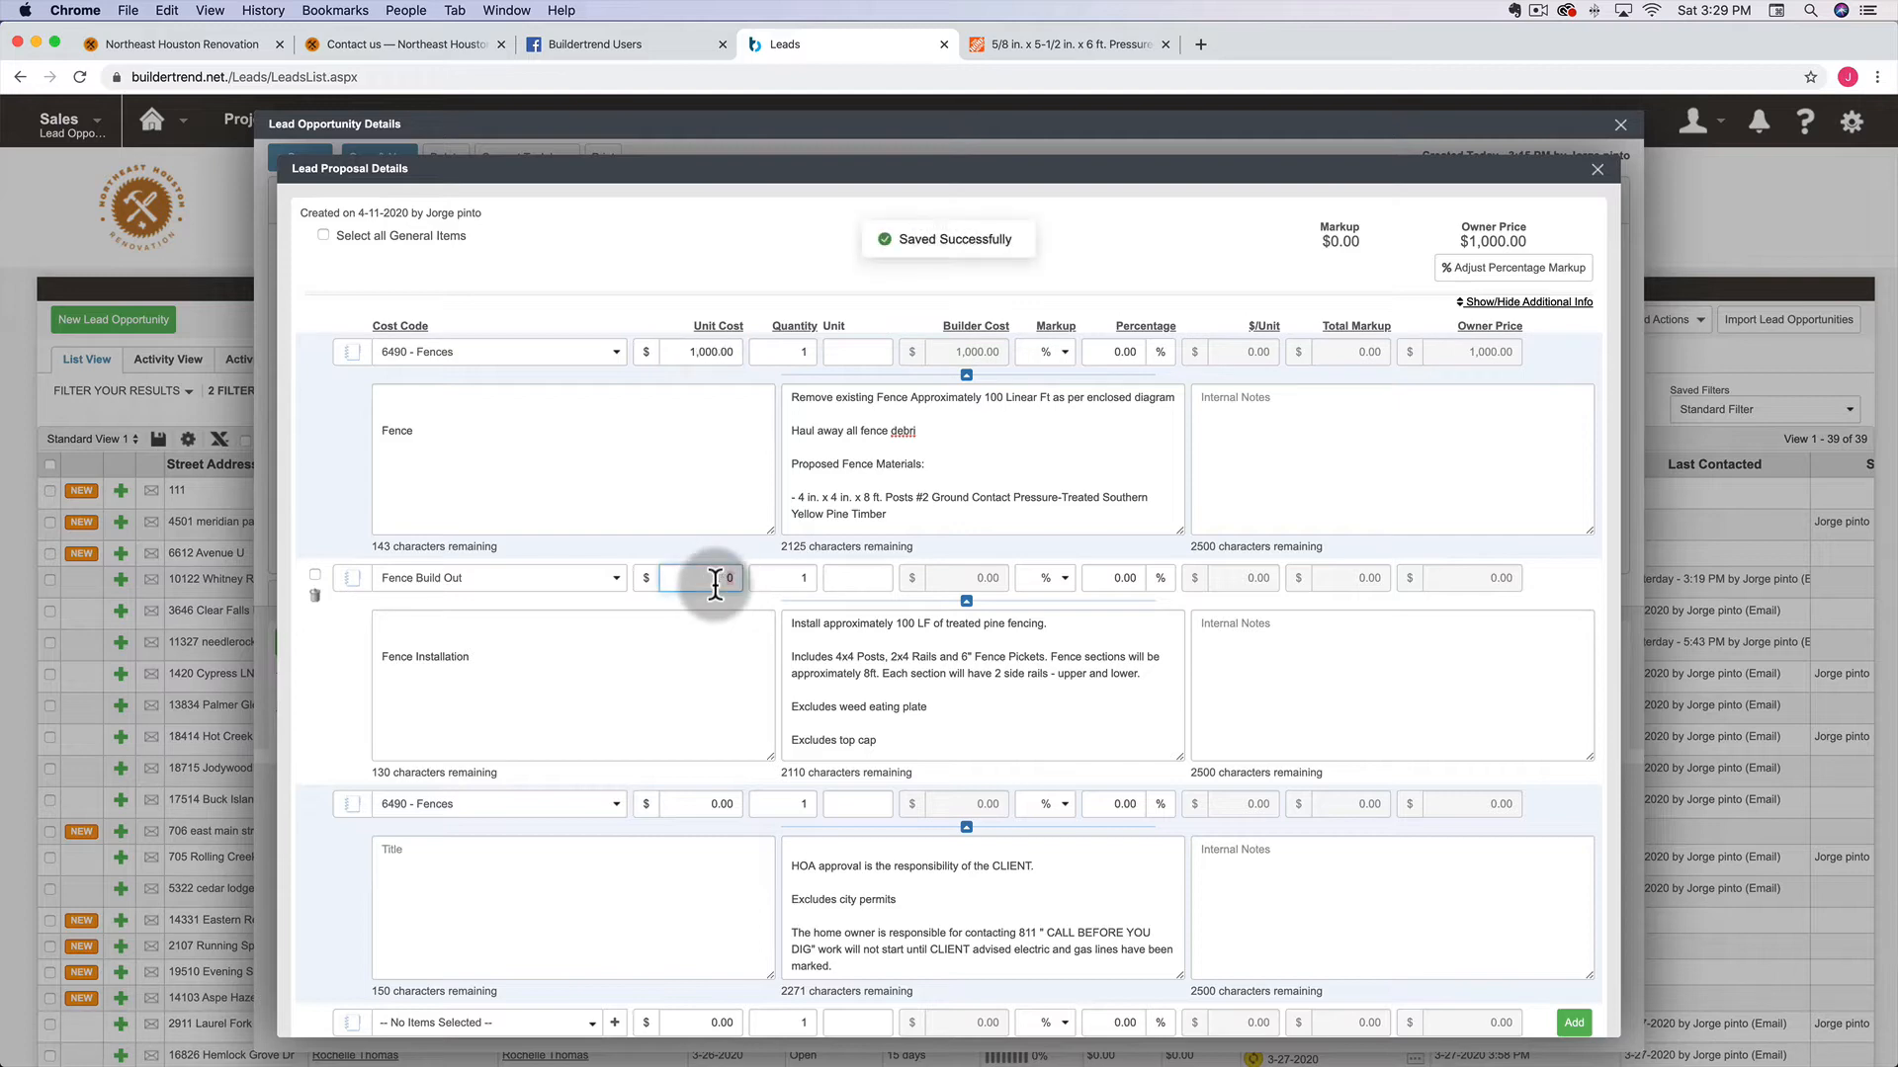
type("1,50")
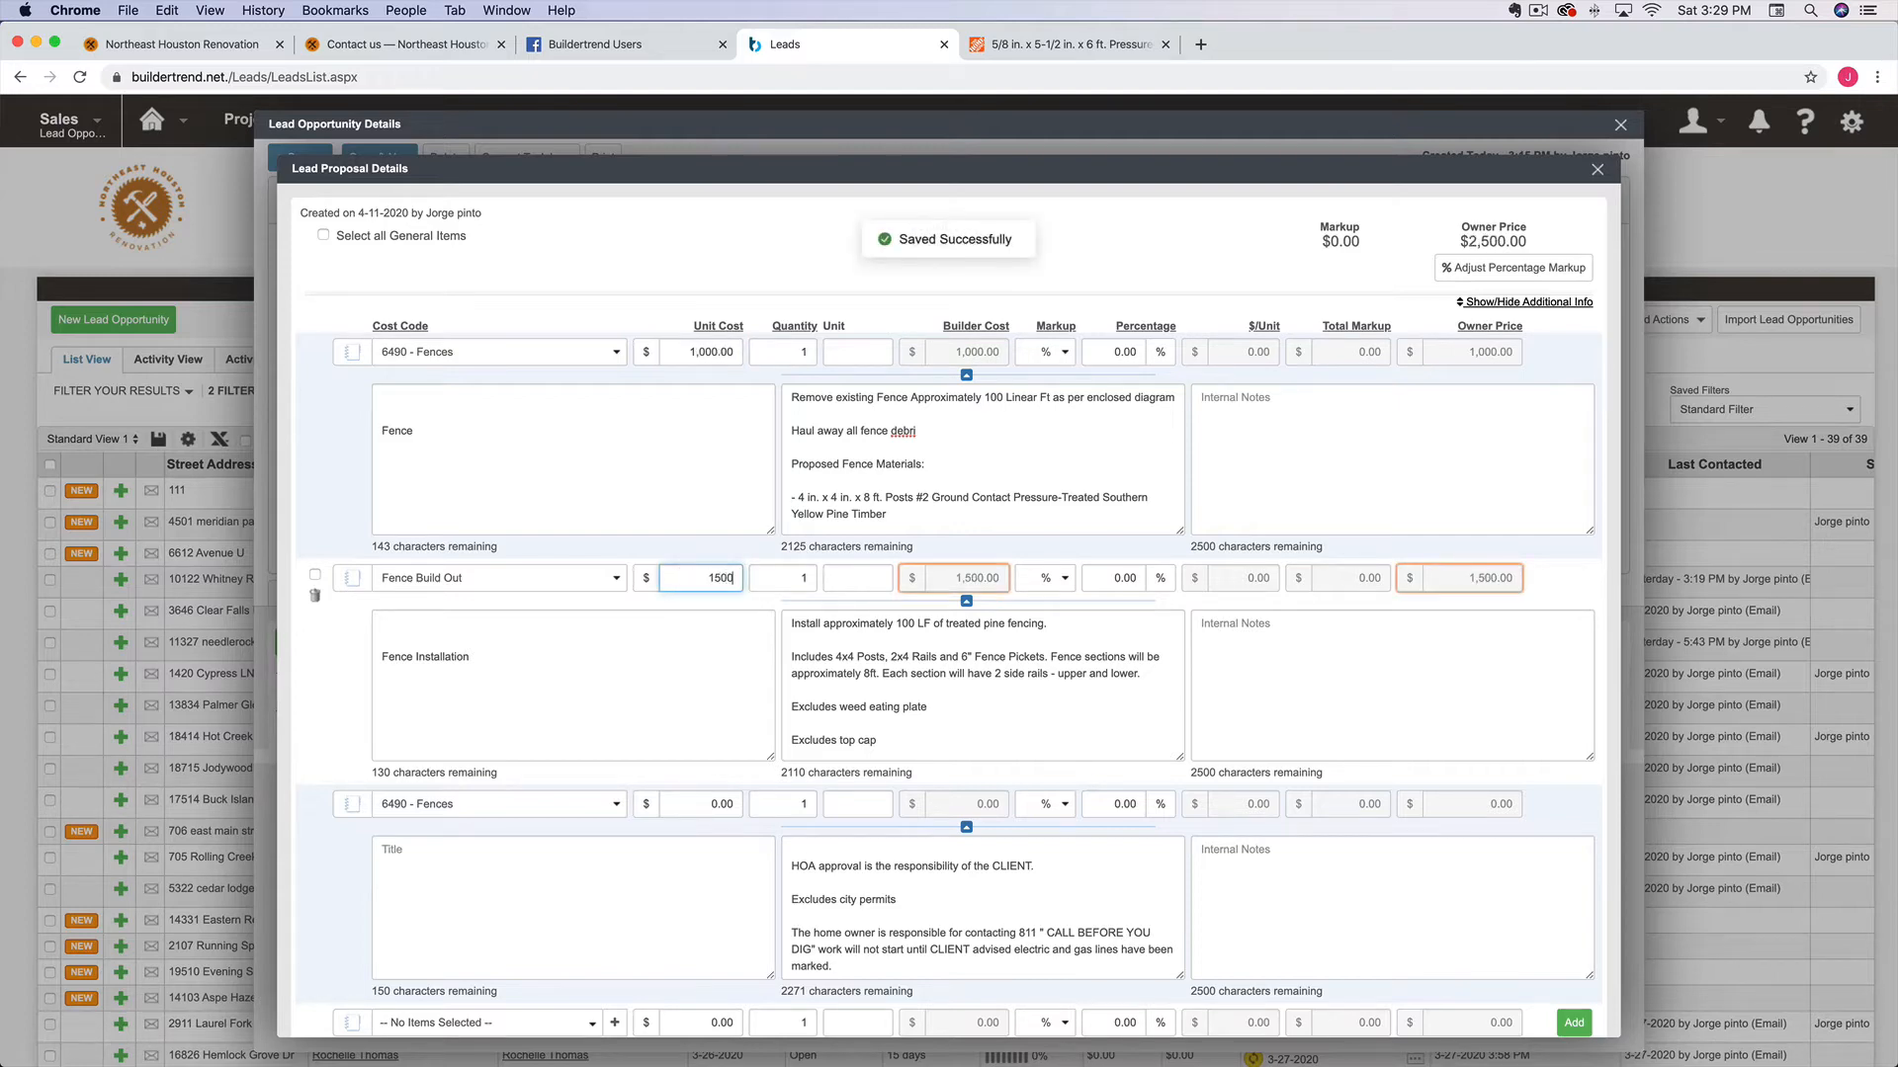
type("0")
left_click(1228, 489)
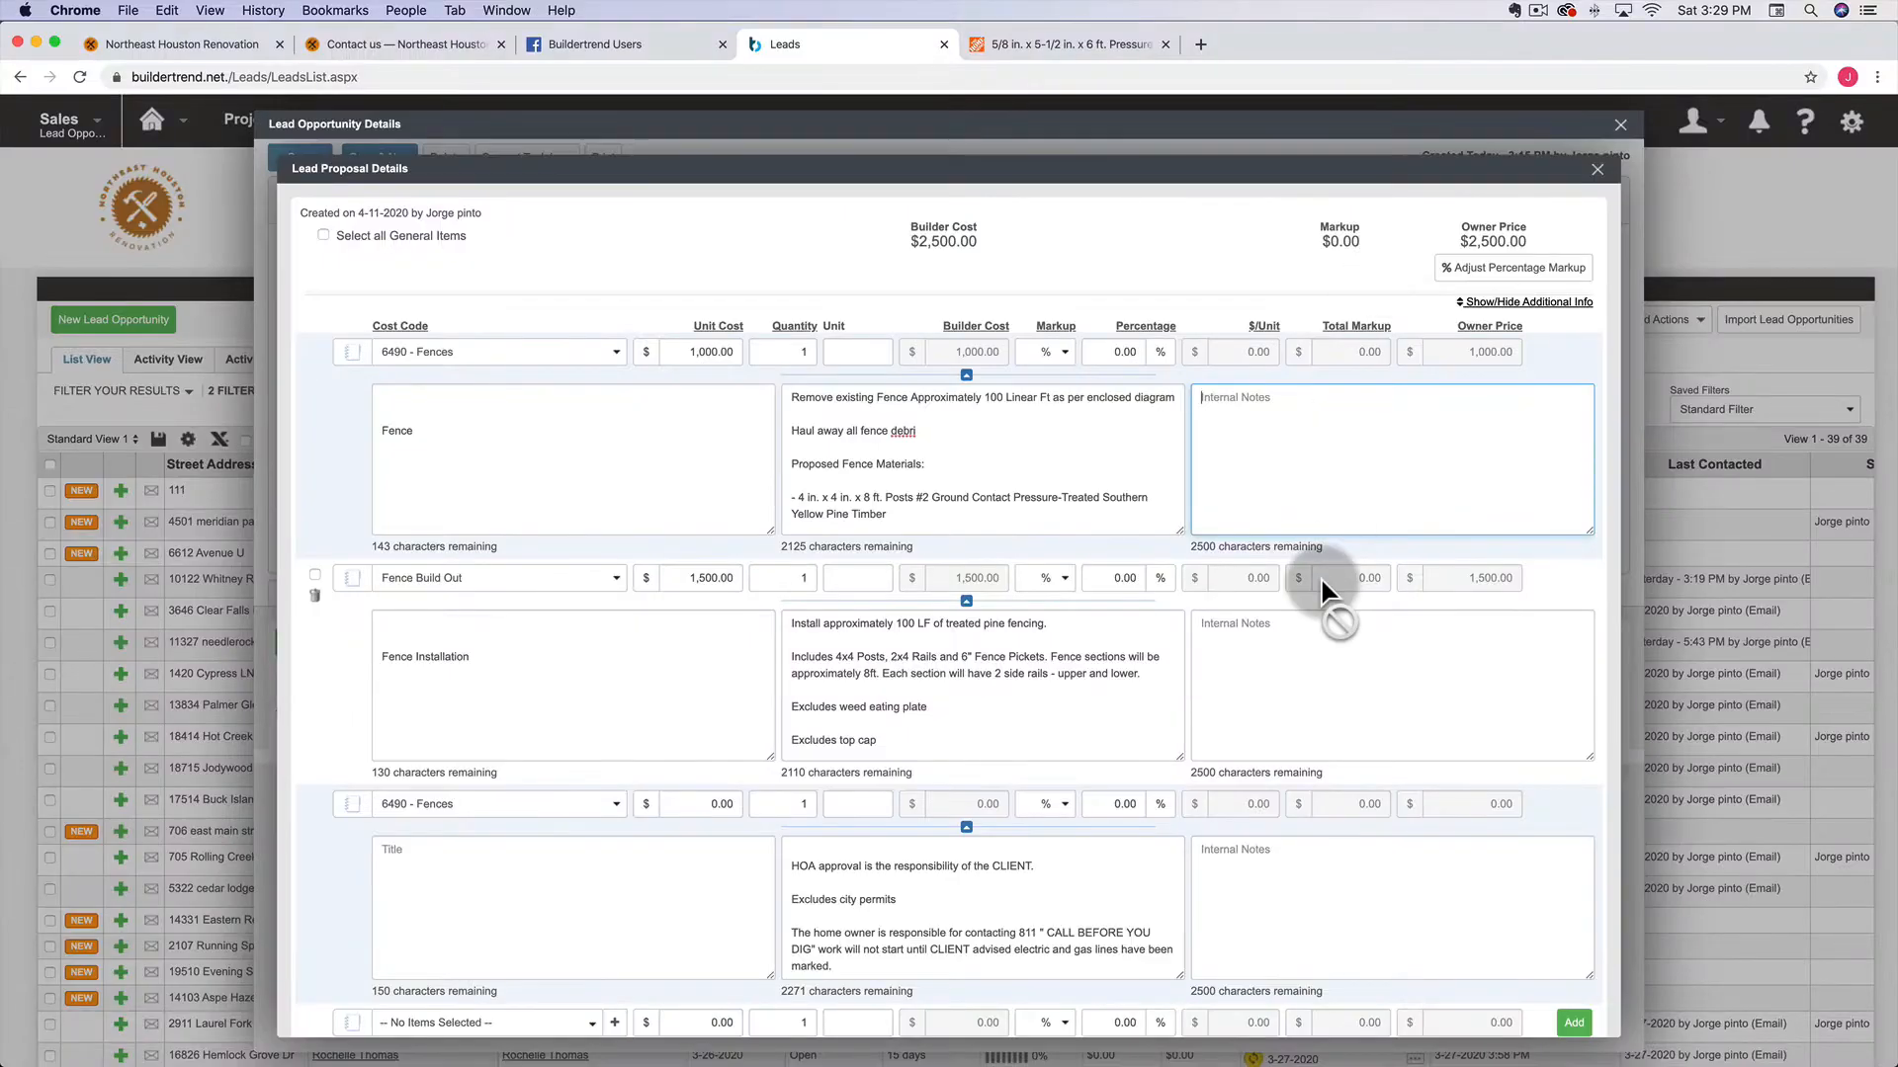
Apply a uniform 50% markup to all line items, raising the owner price to $3,750.00
left_click(1495, 268)
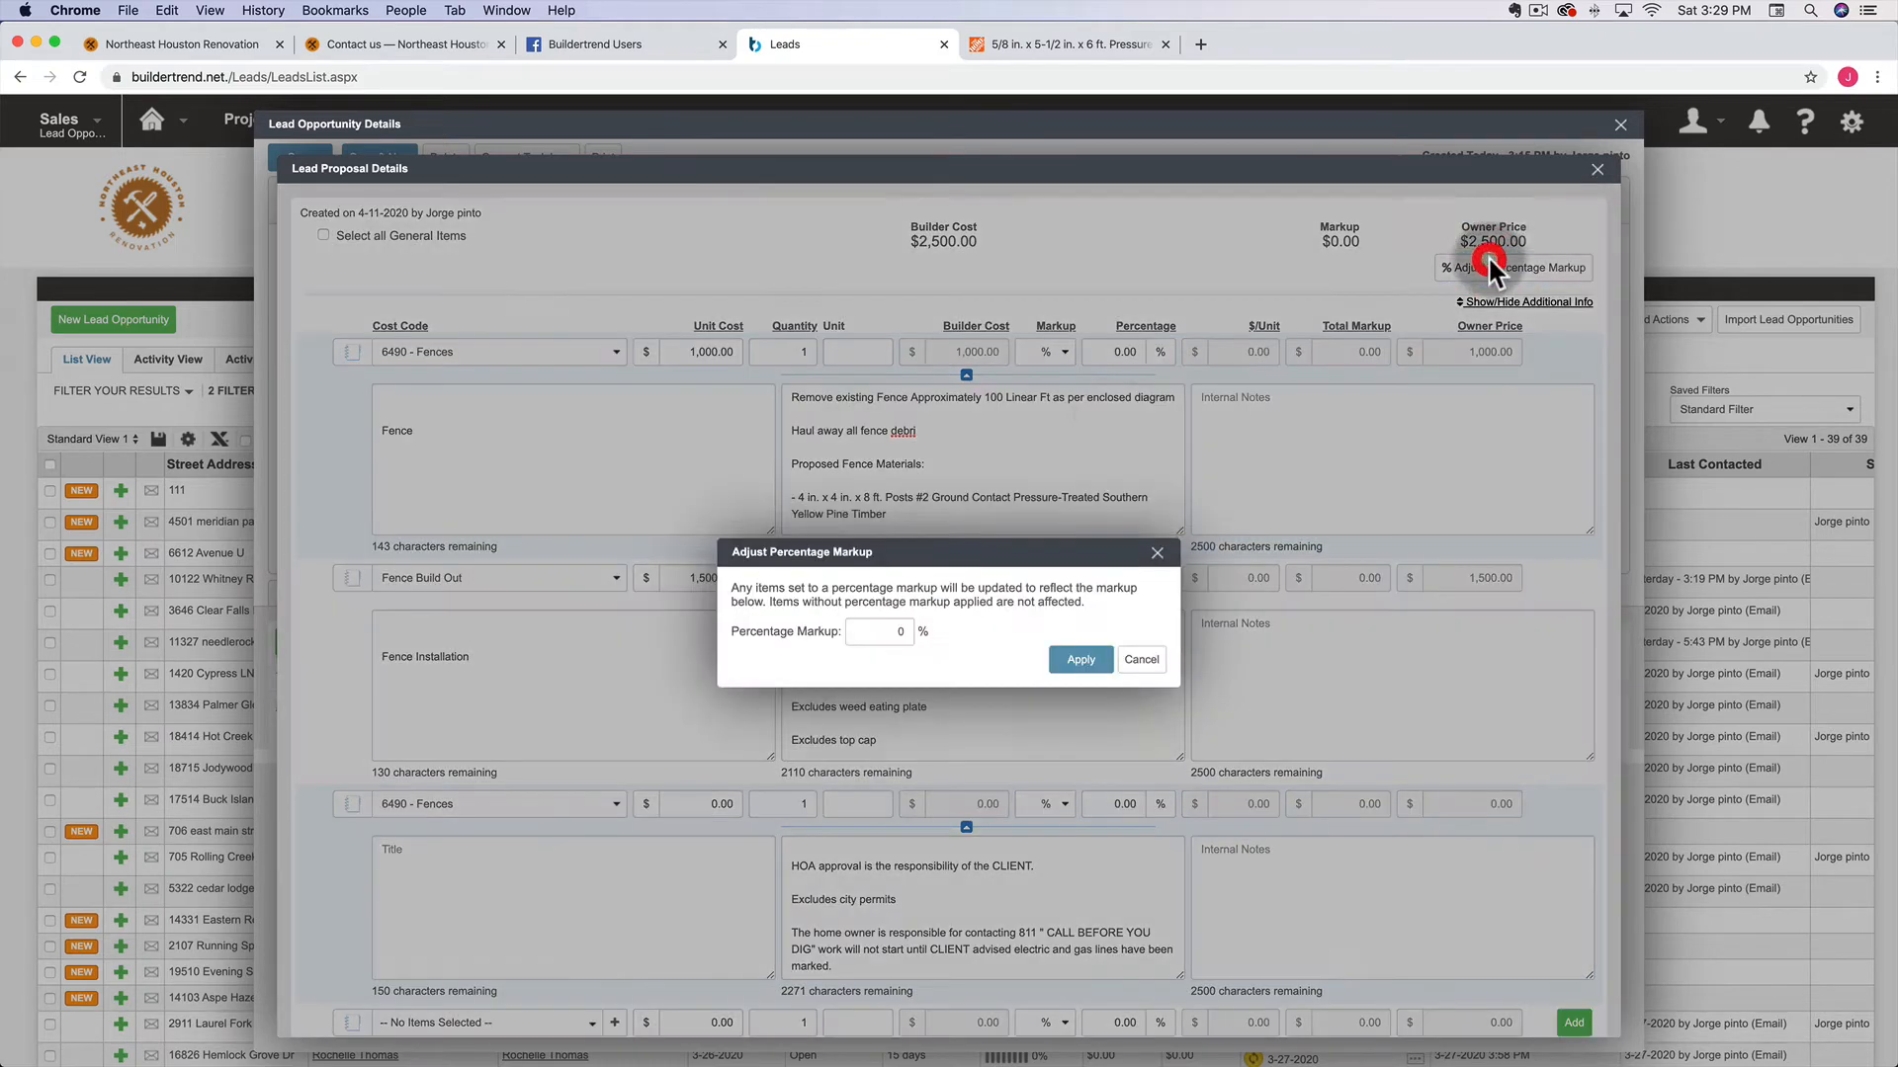
left_click(902, 630)
type("50")
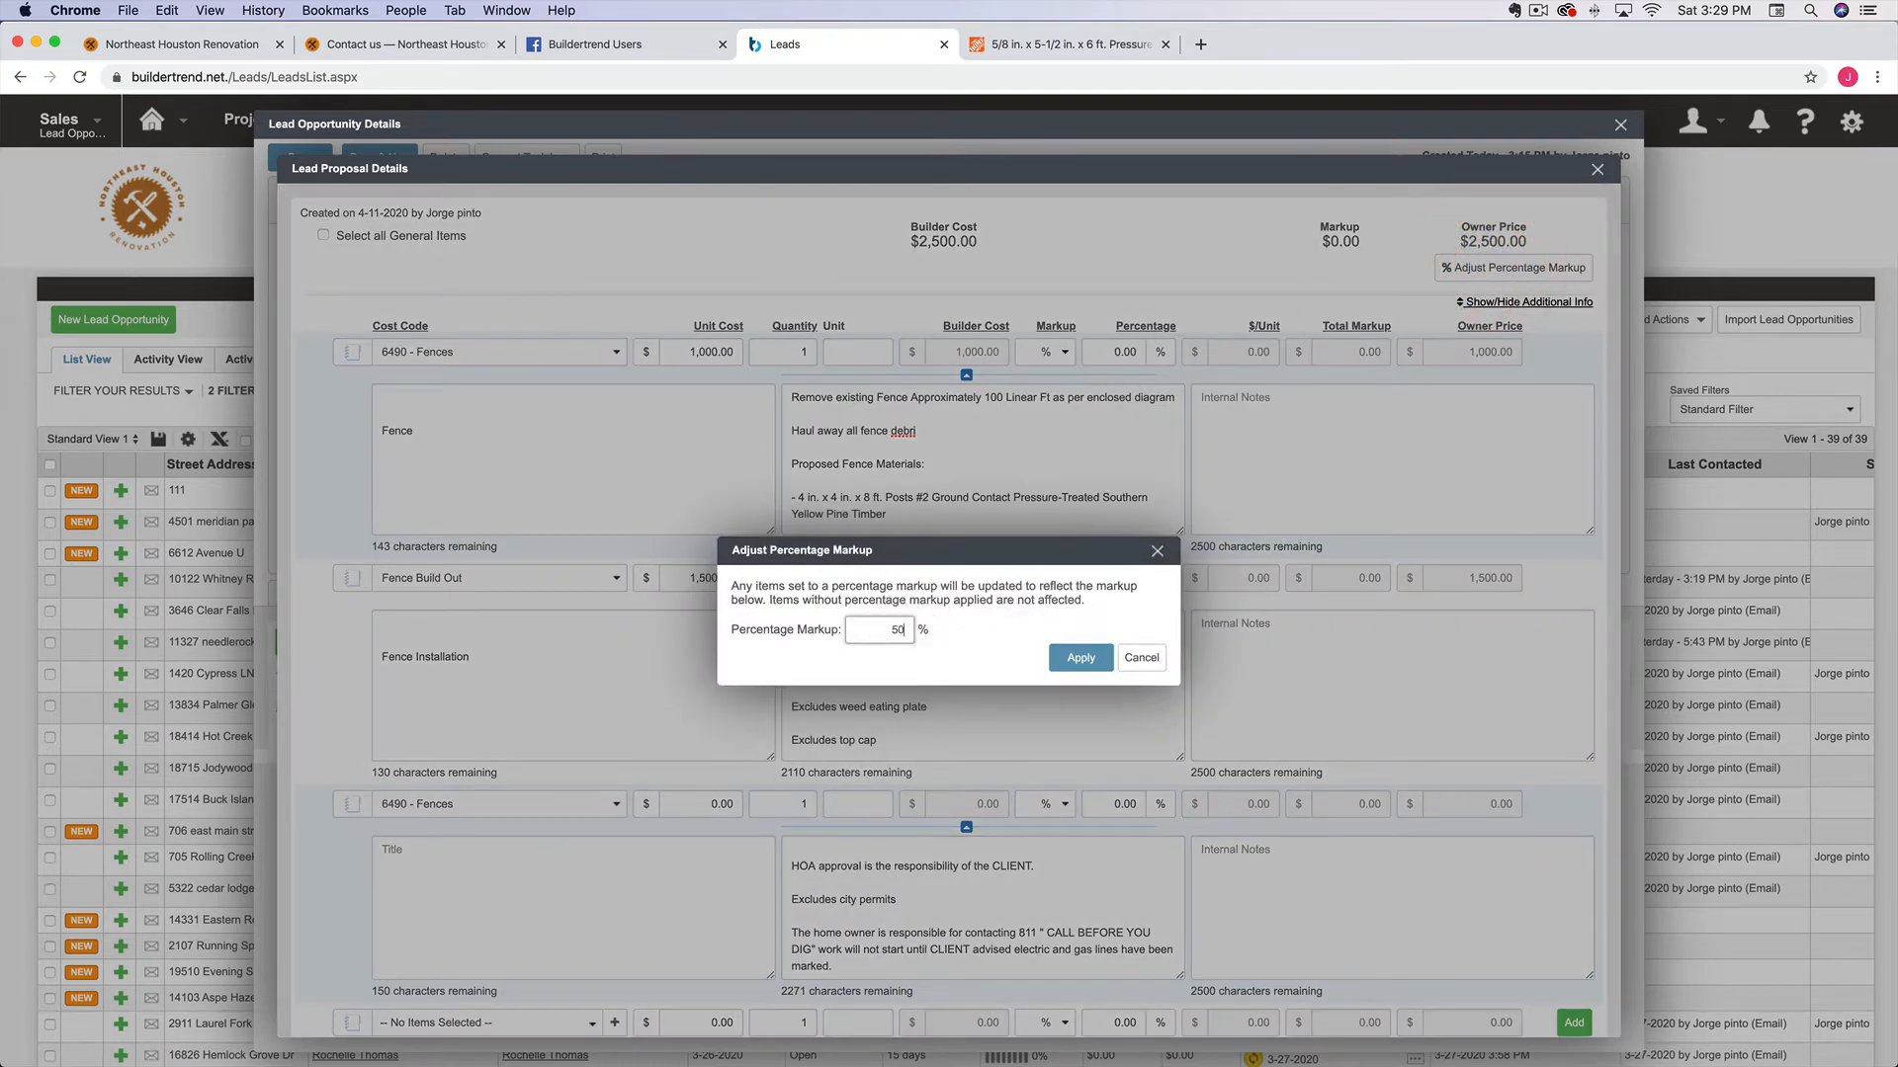
left_click(1080, 658)
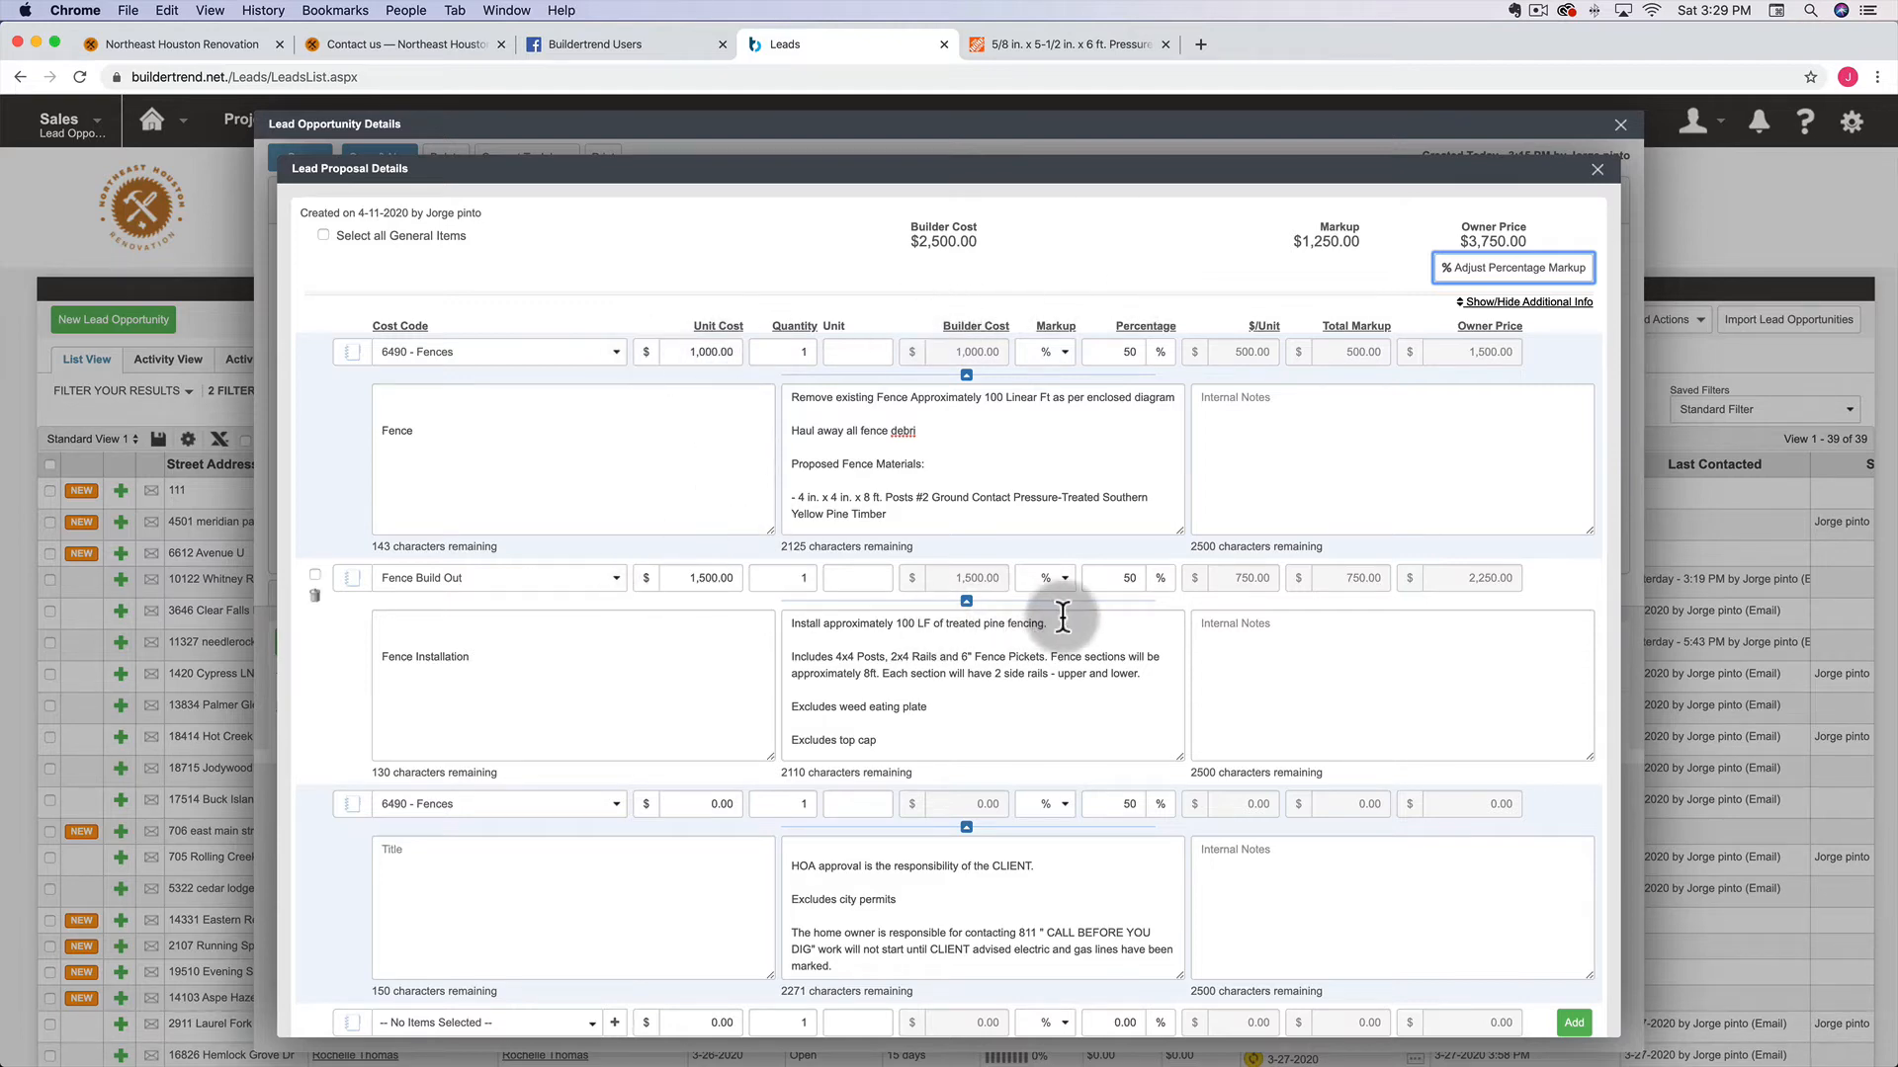
scroll(1089, 314, "up", 3)
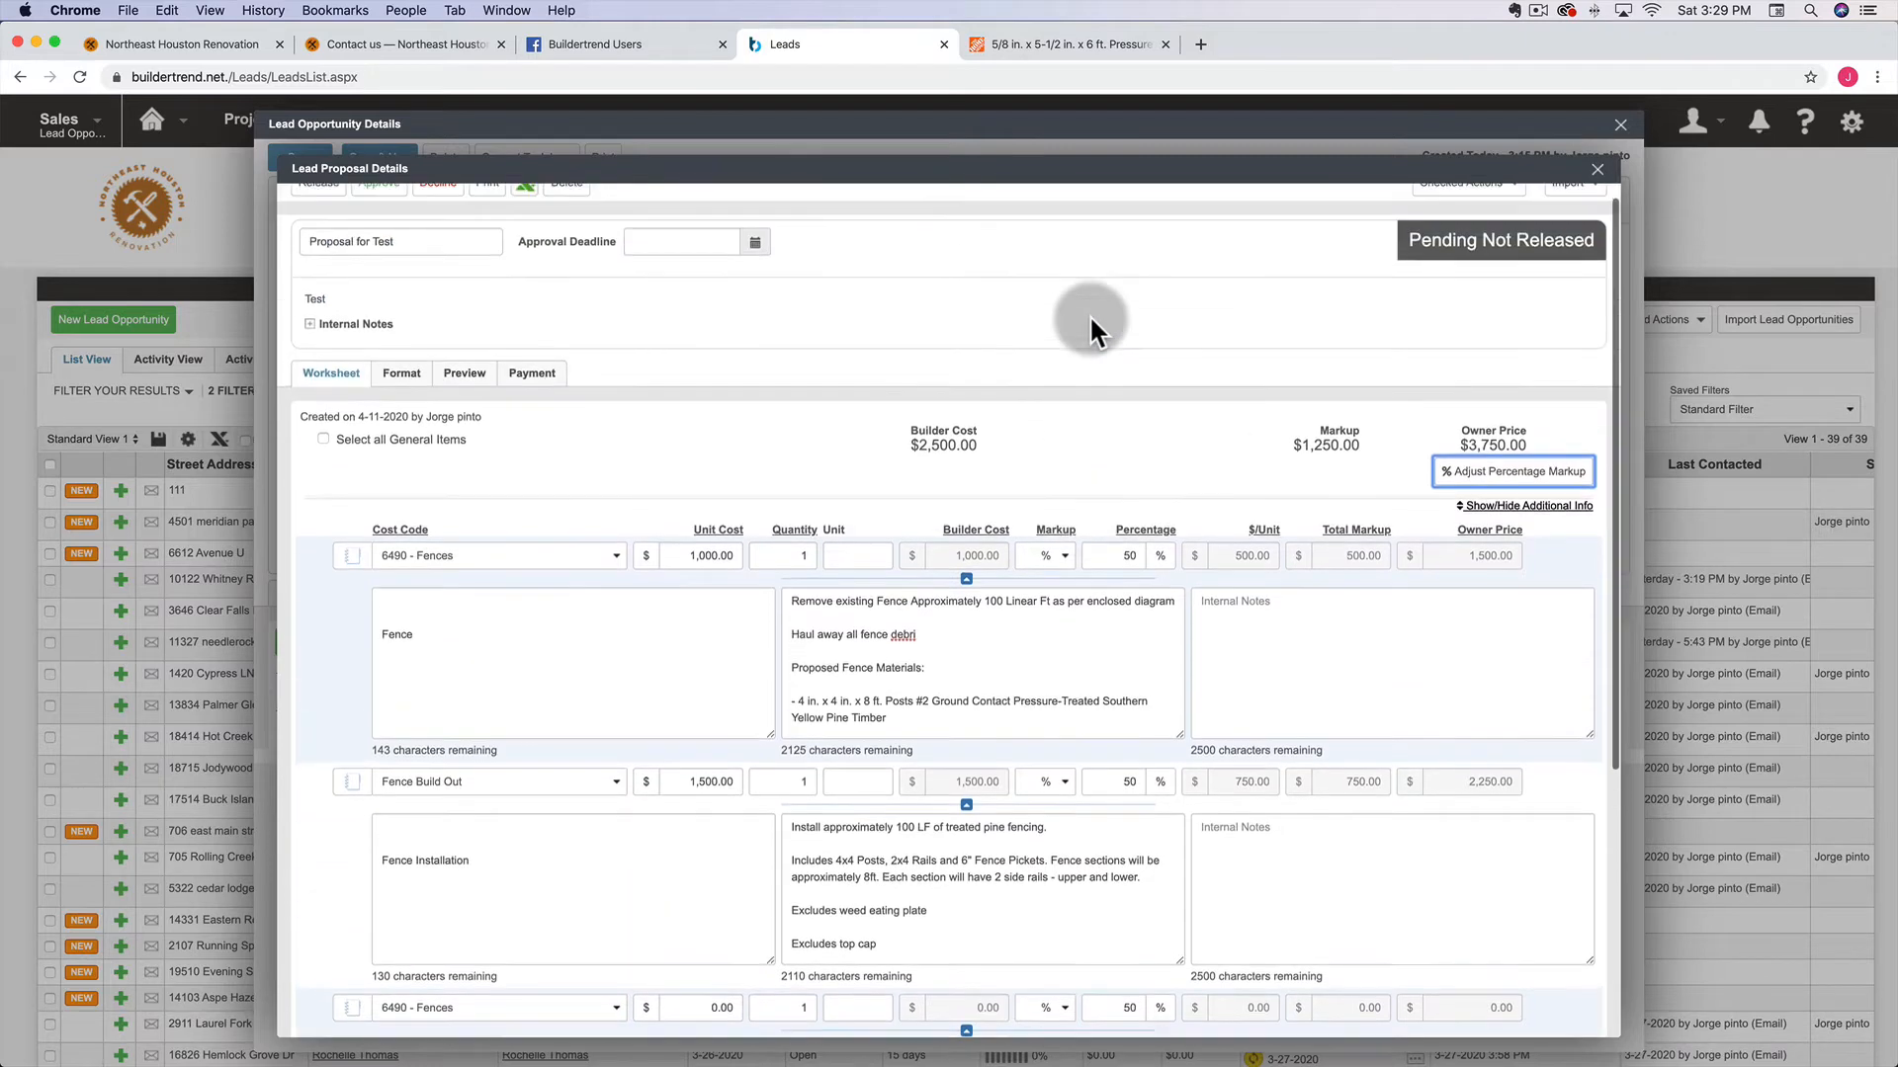
scroll(1089, 314, "down", 2)
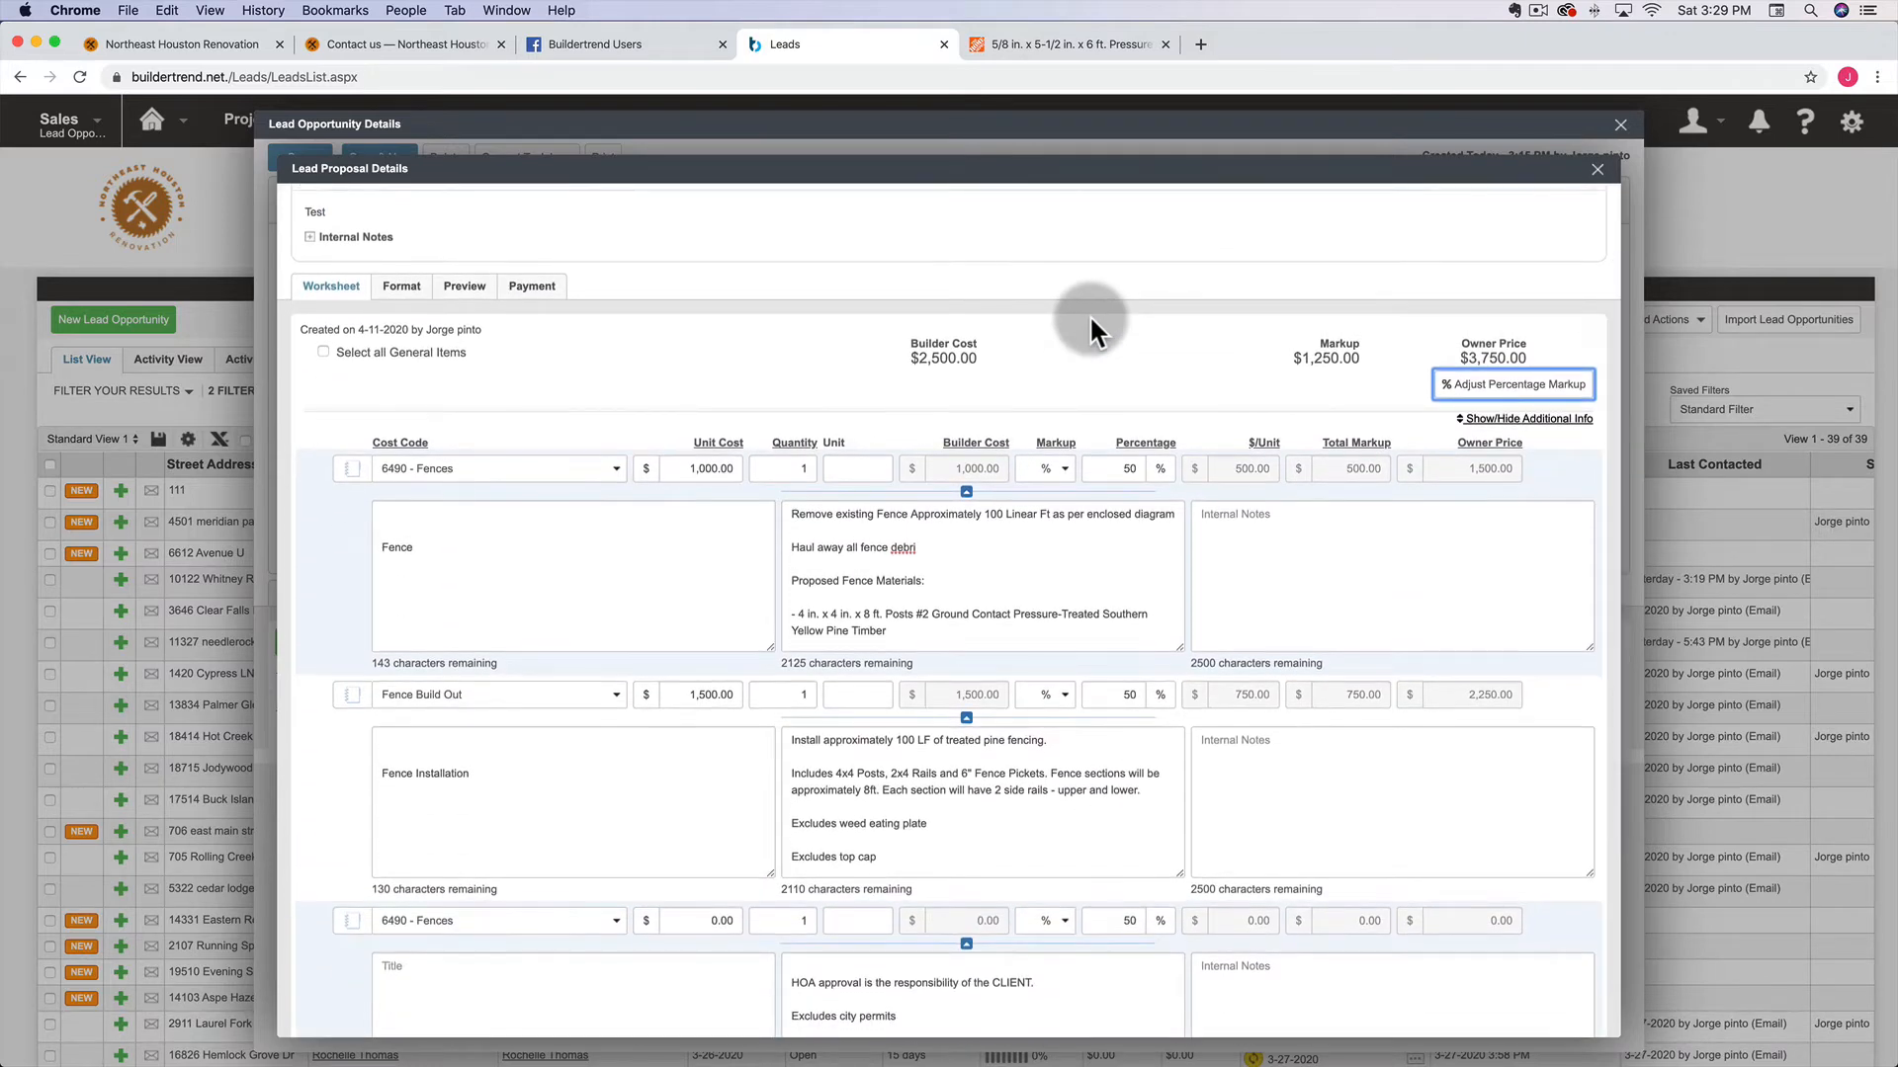
Set the Fence markup to 15% and Fence Build Out to 30%, then check the $3,100.00 total
left_click(1126, 467)
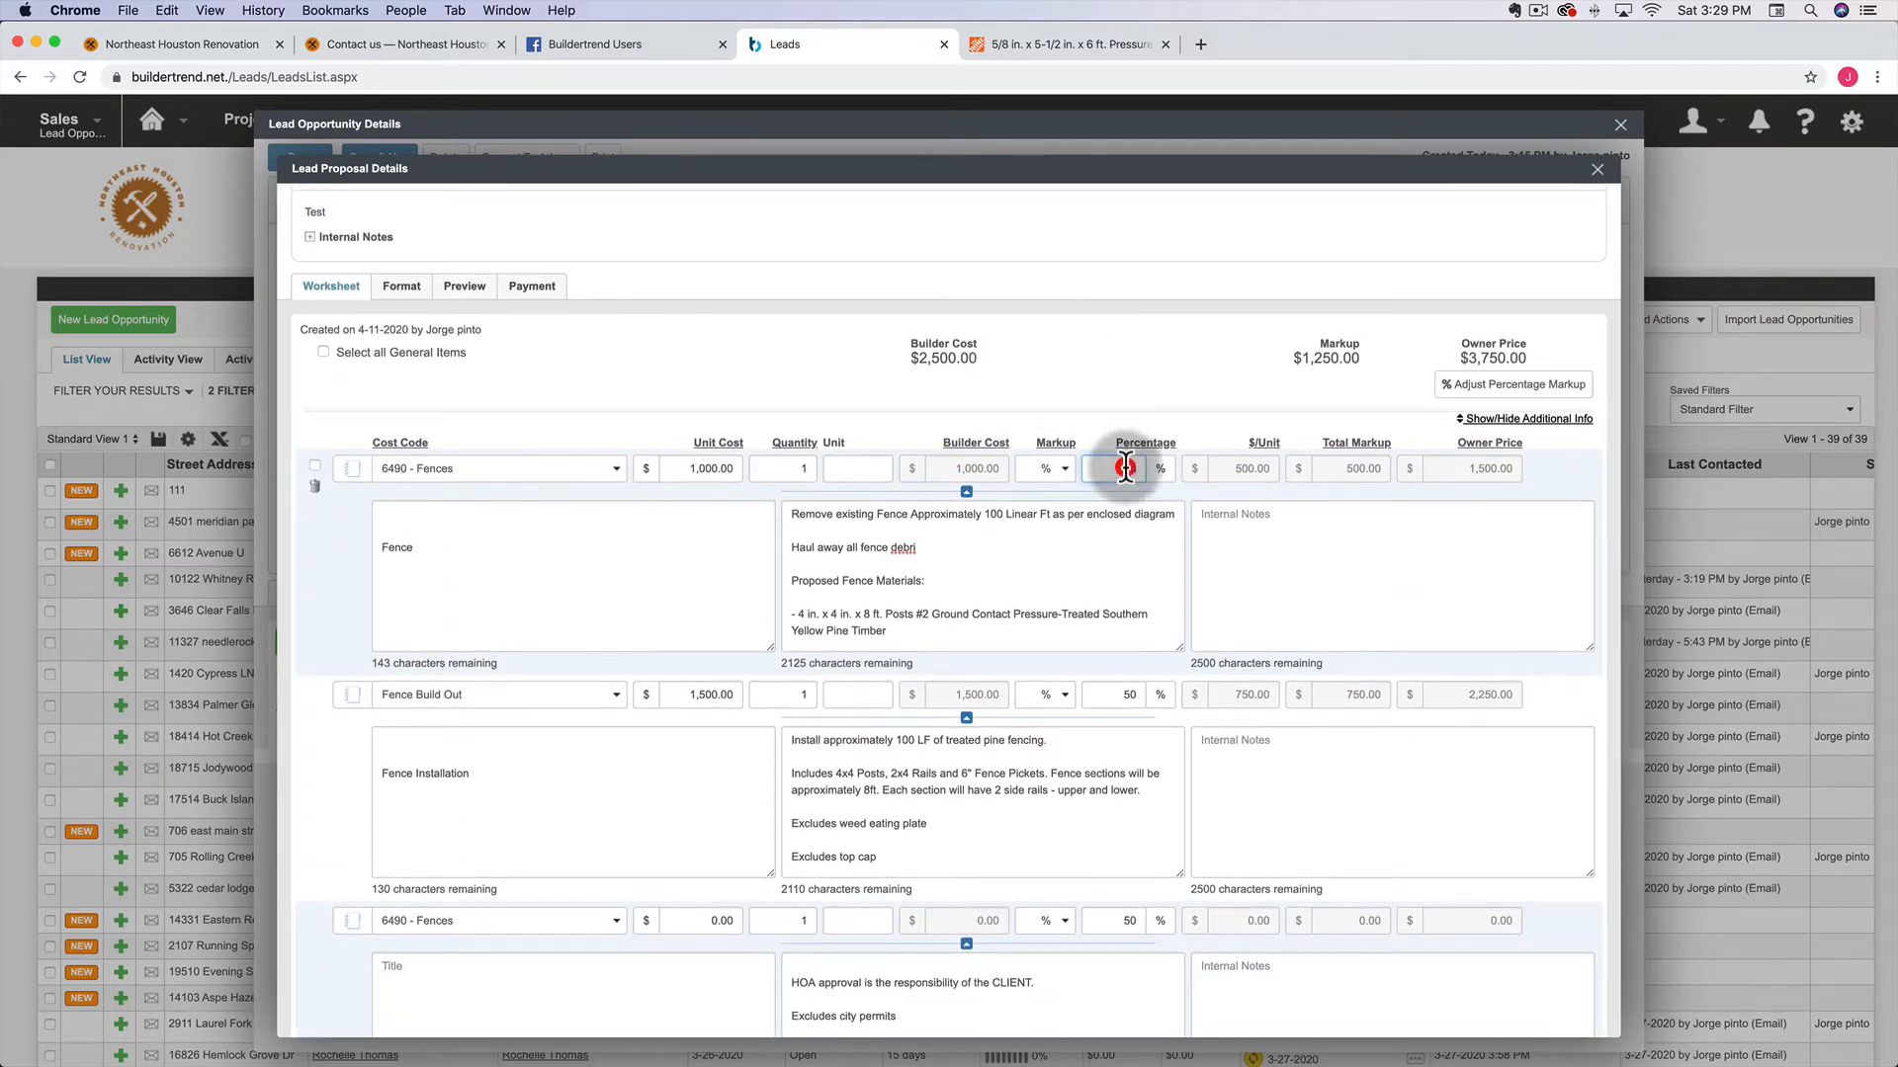
type("15")
left_click(1130, 695)
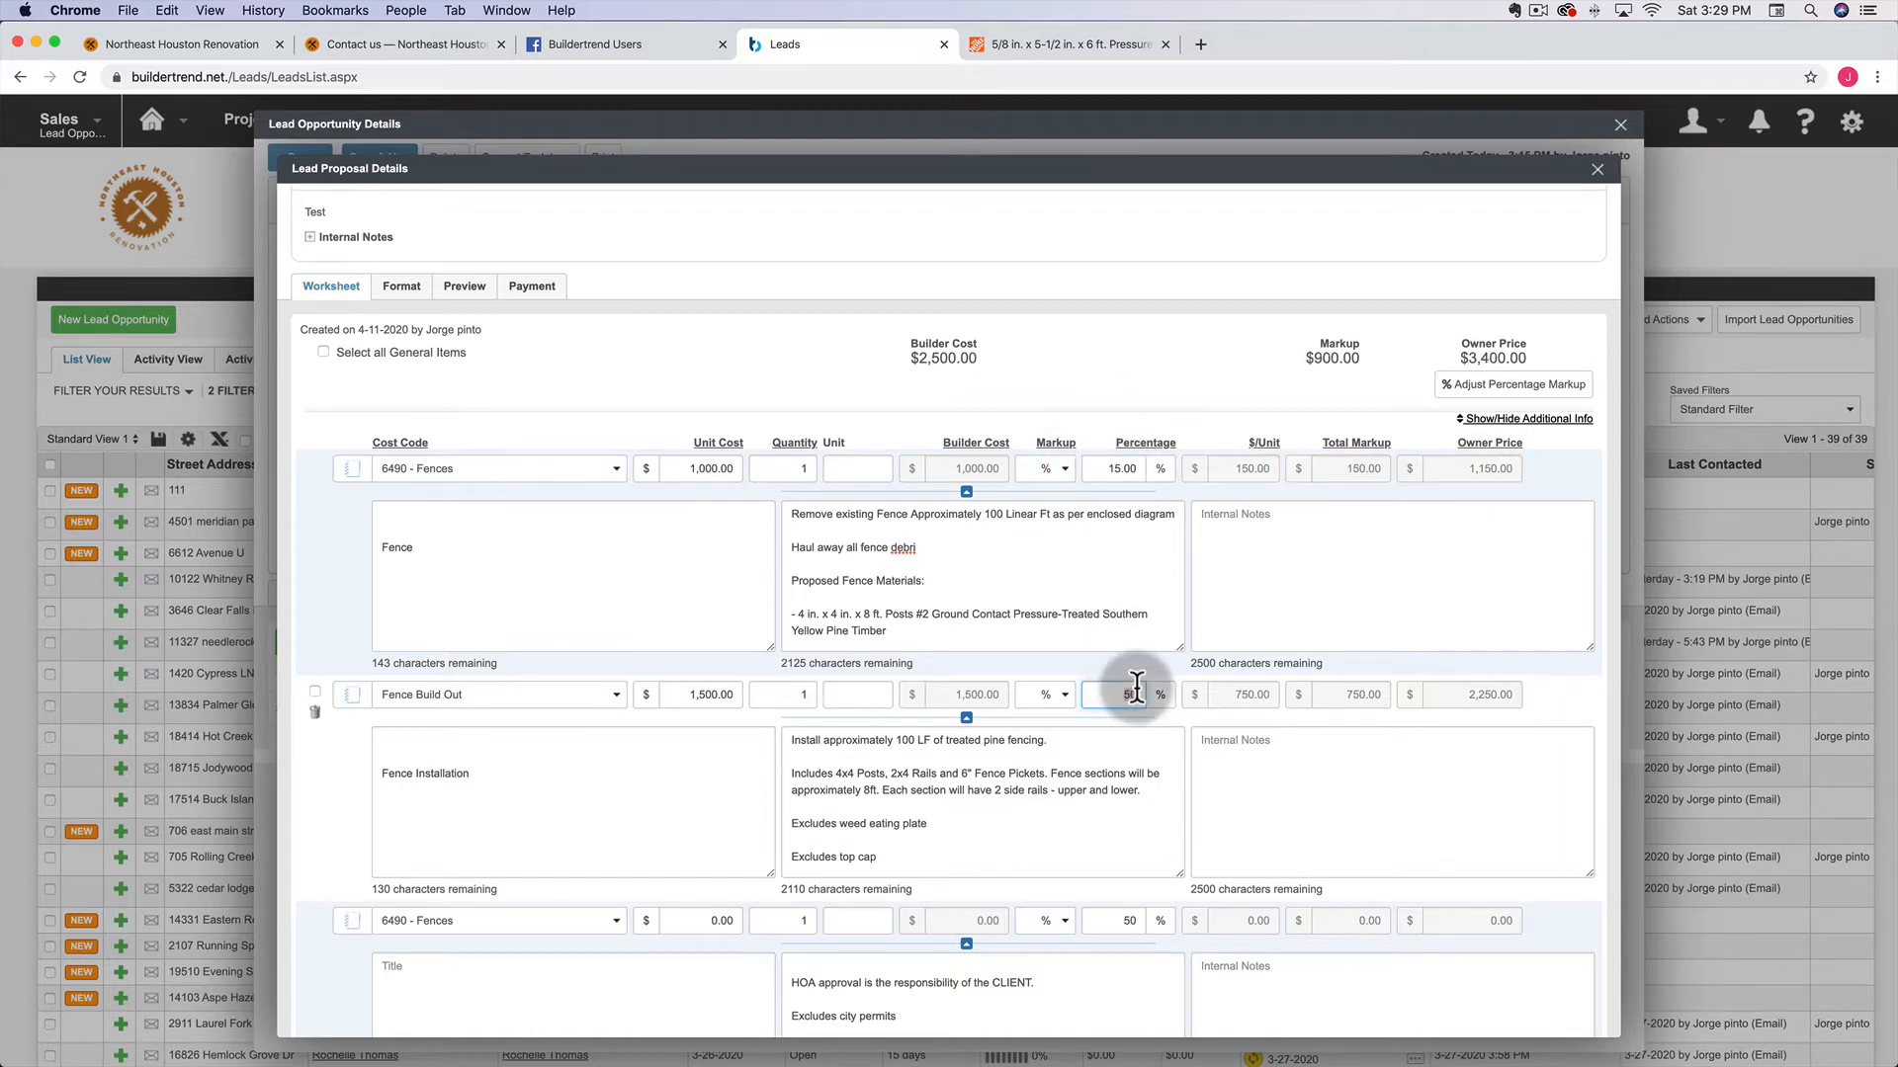
type("30")
scroll(1084, 347, "down", 2)
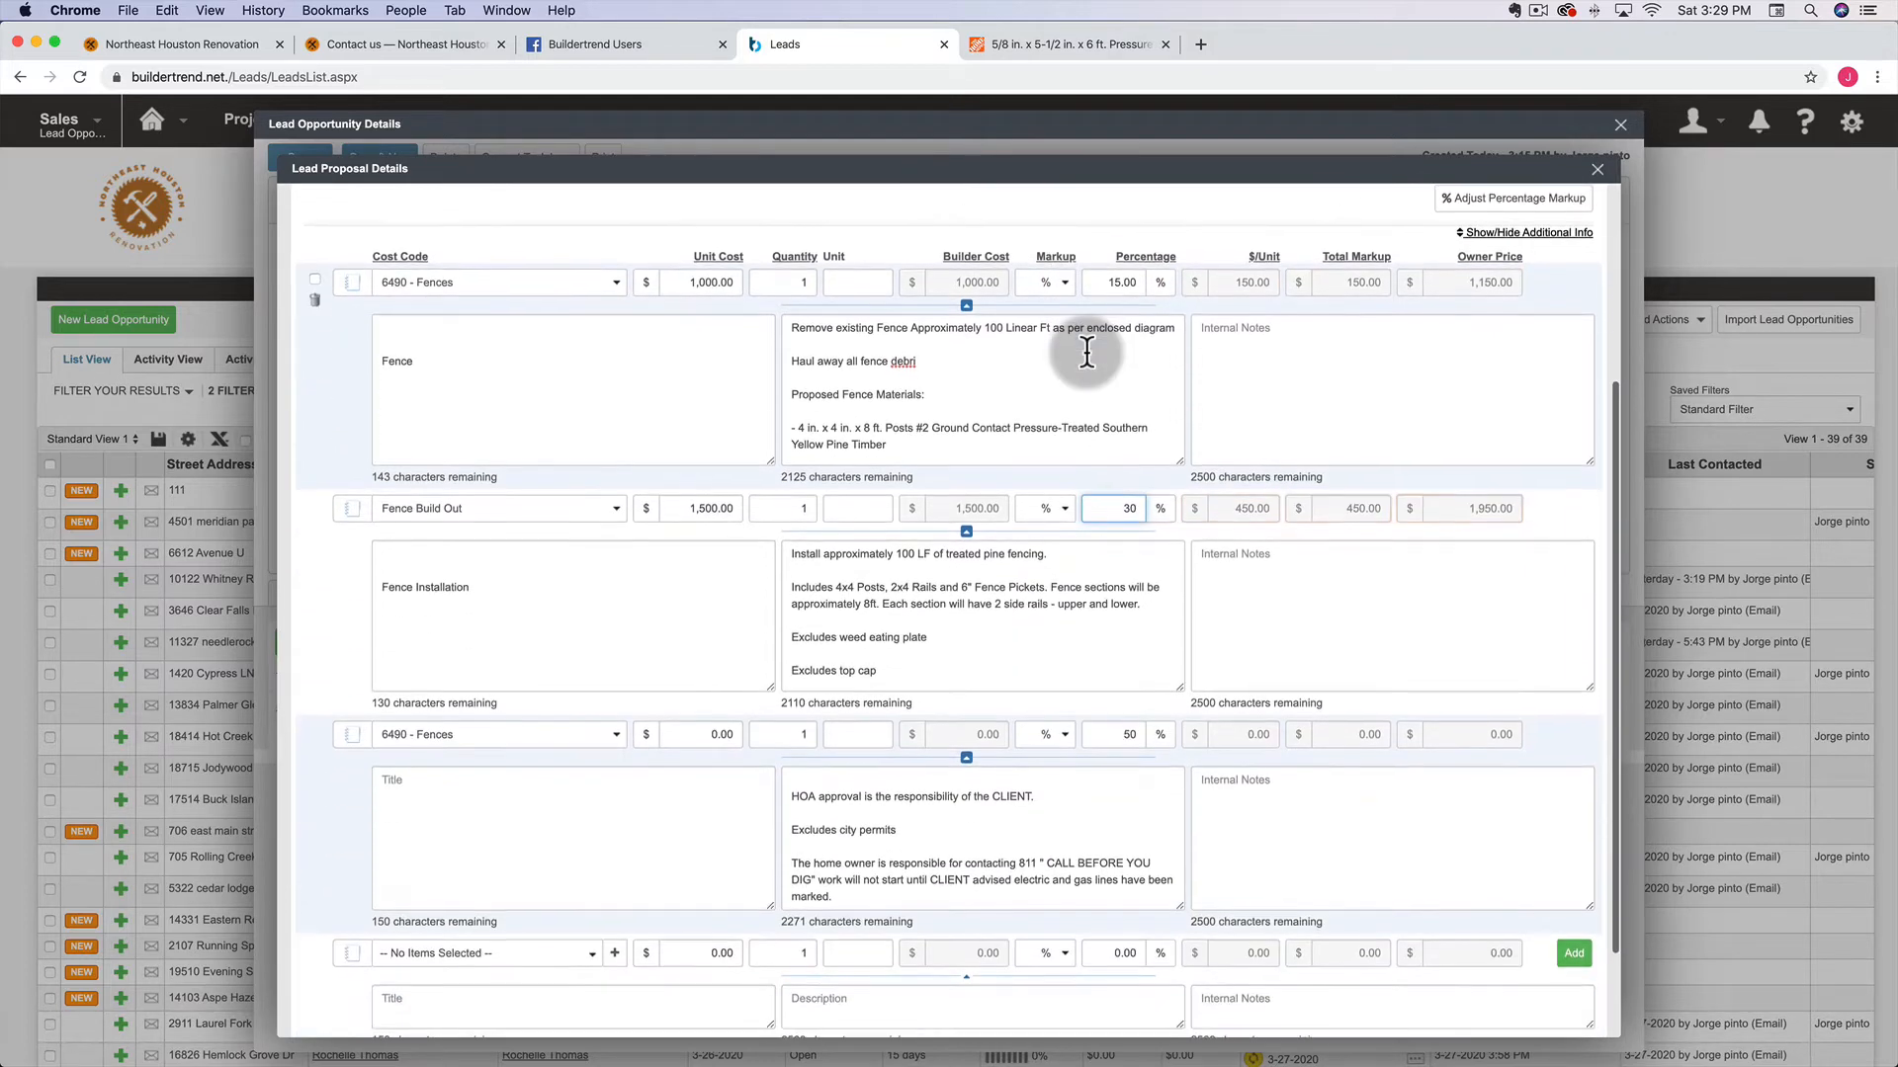
scroll(1083, 350, "down", 2)
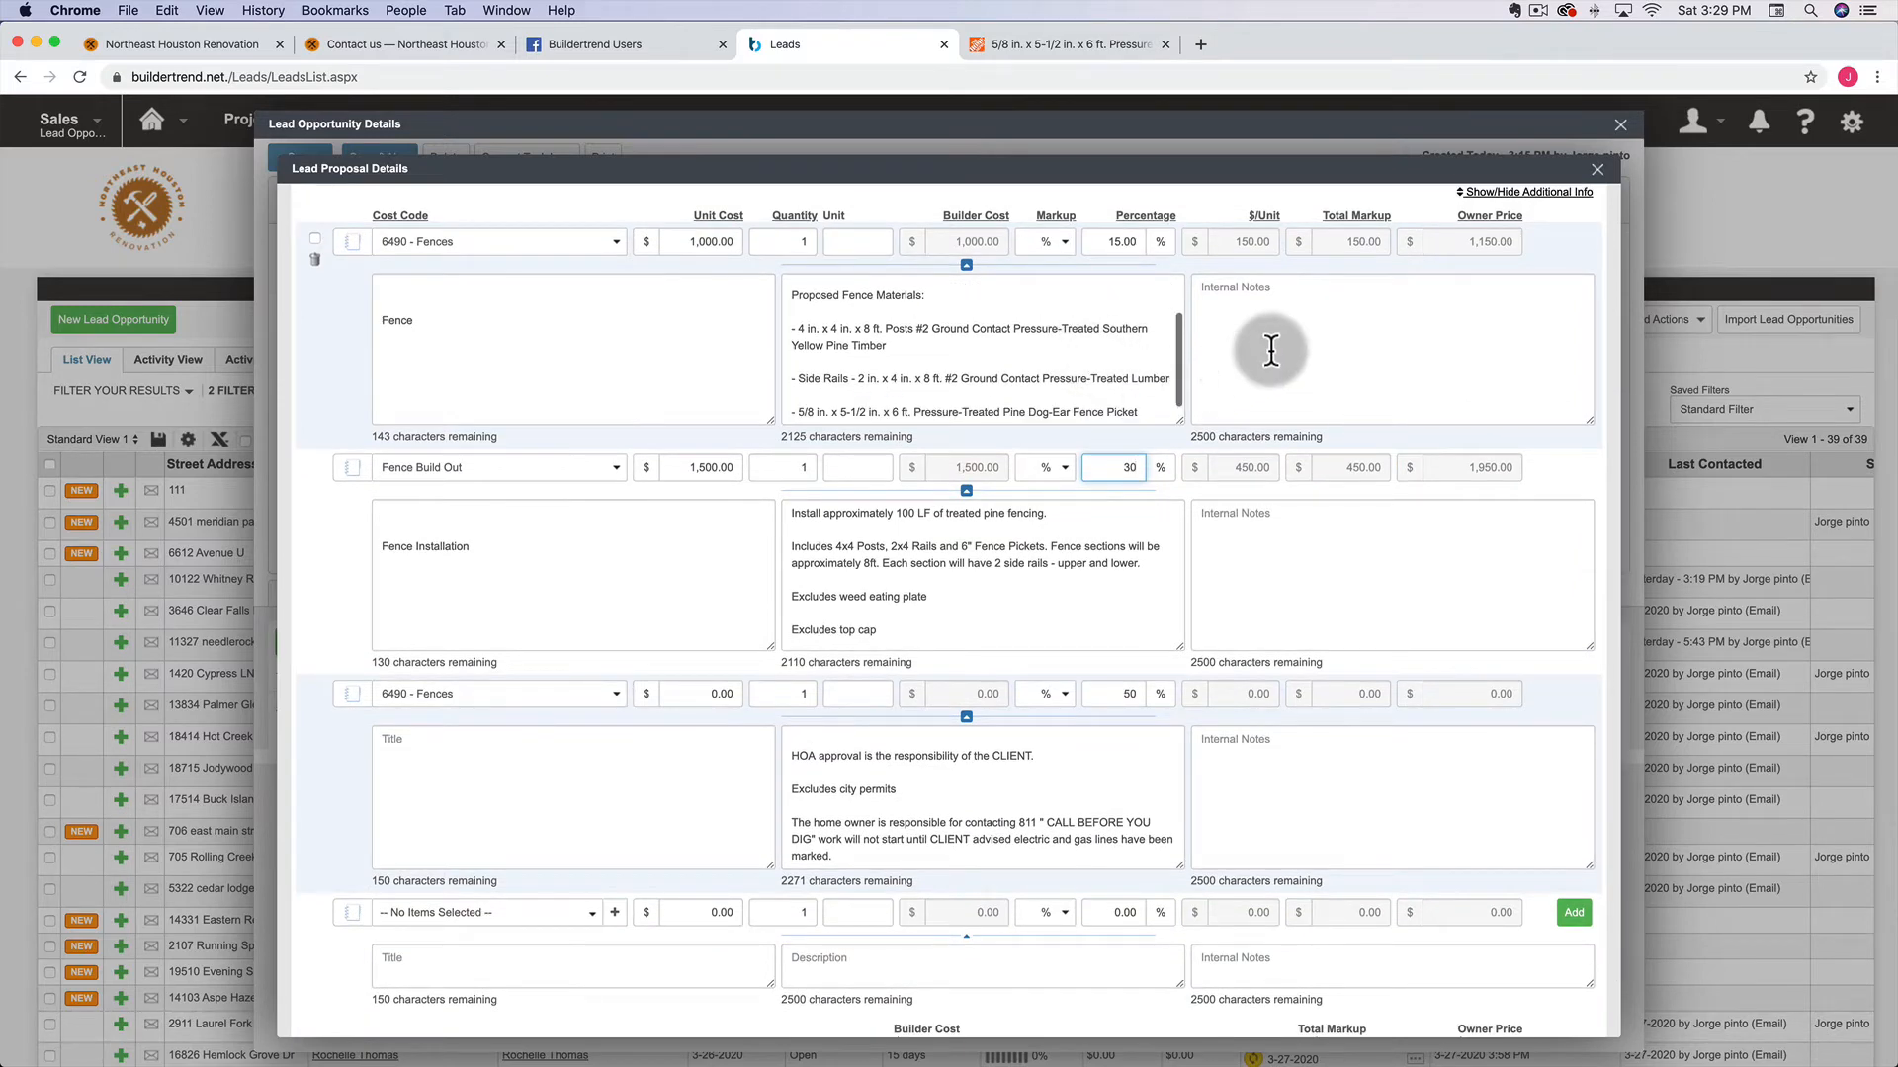
scroll(996, 423, "up", 1)
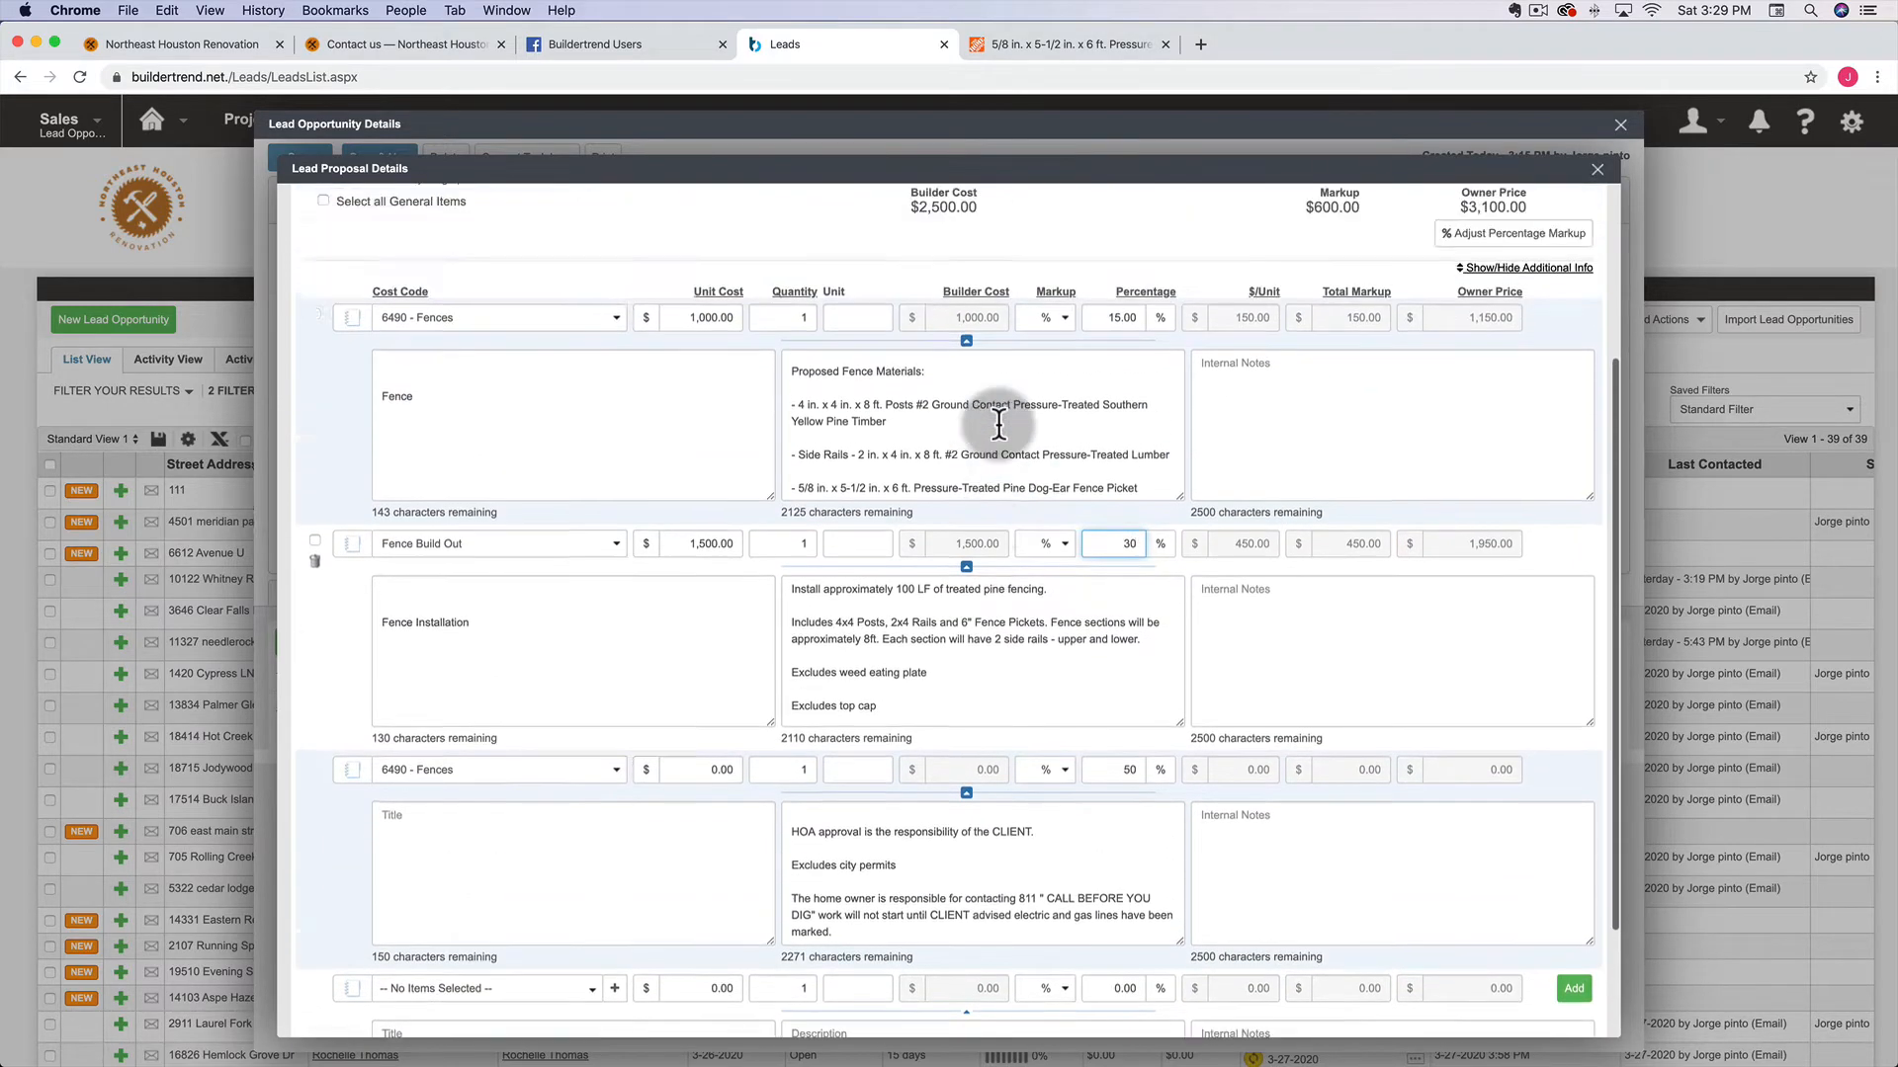
scroll(998, 425, "up", 3)
scroll(925, 468, "down", 3)
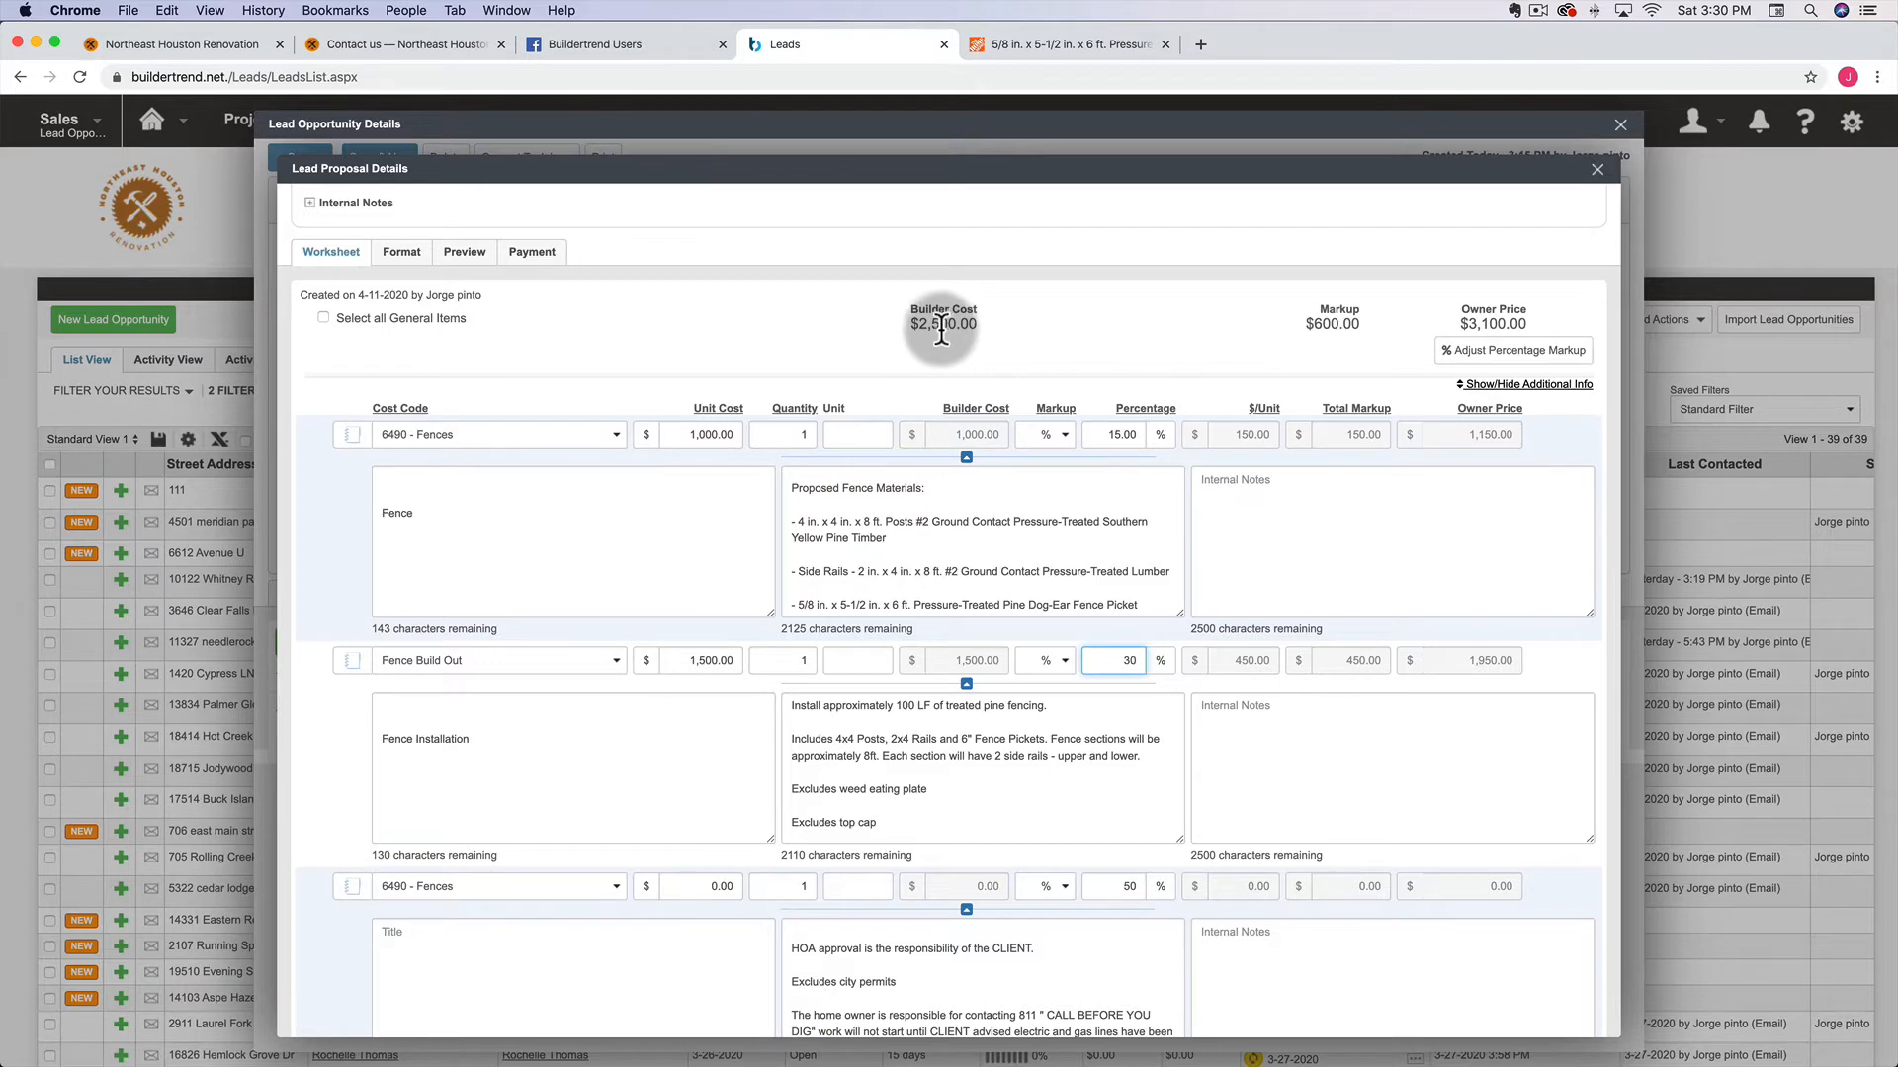
scroll(916, 334, "down", 5)
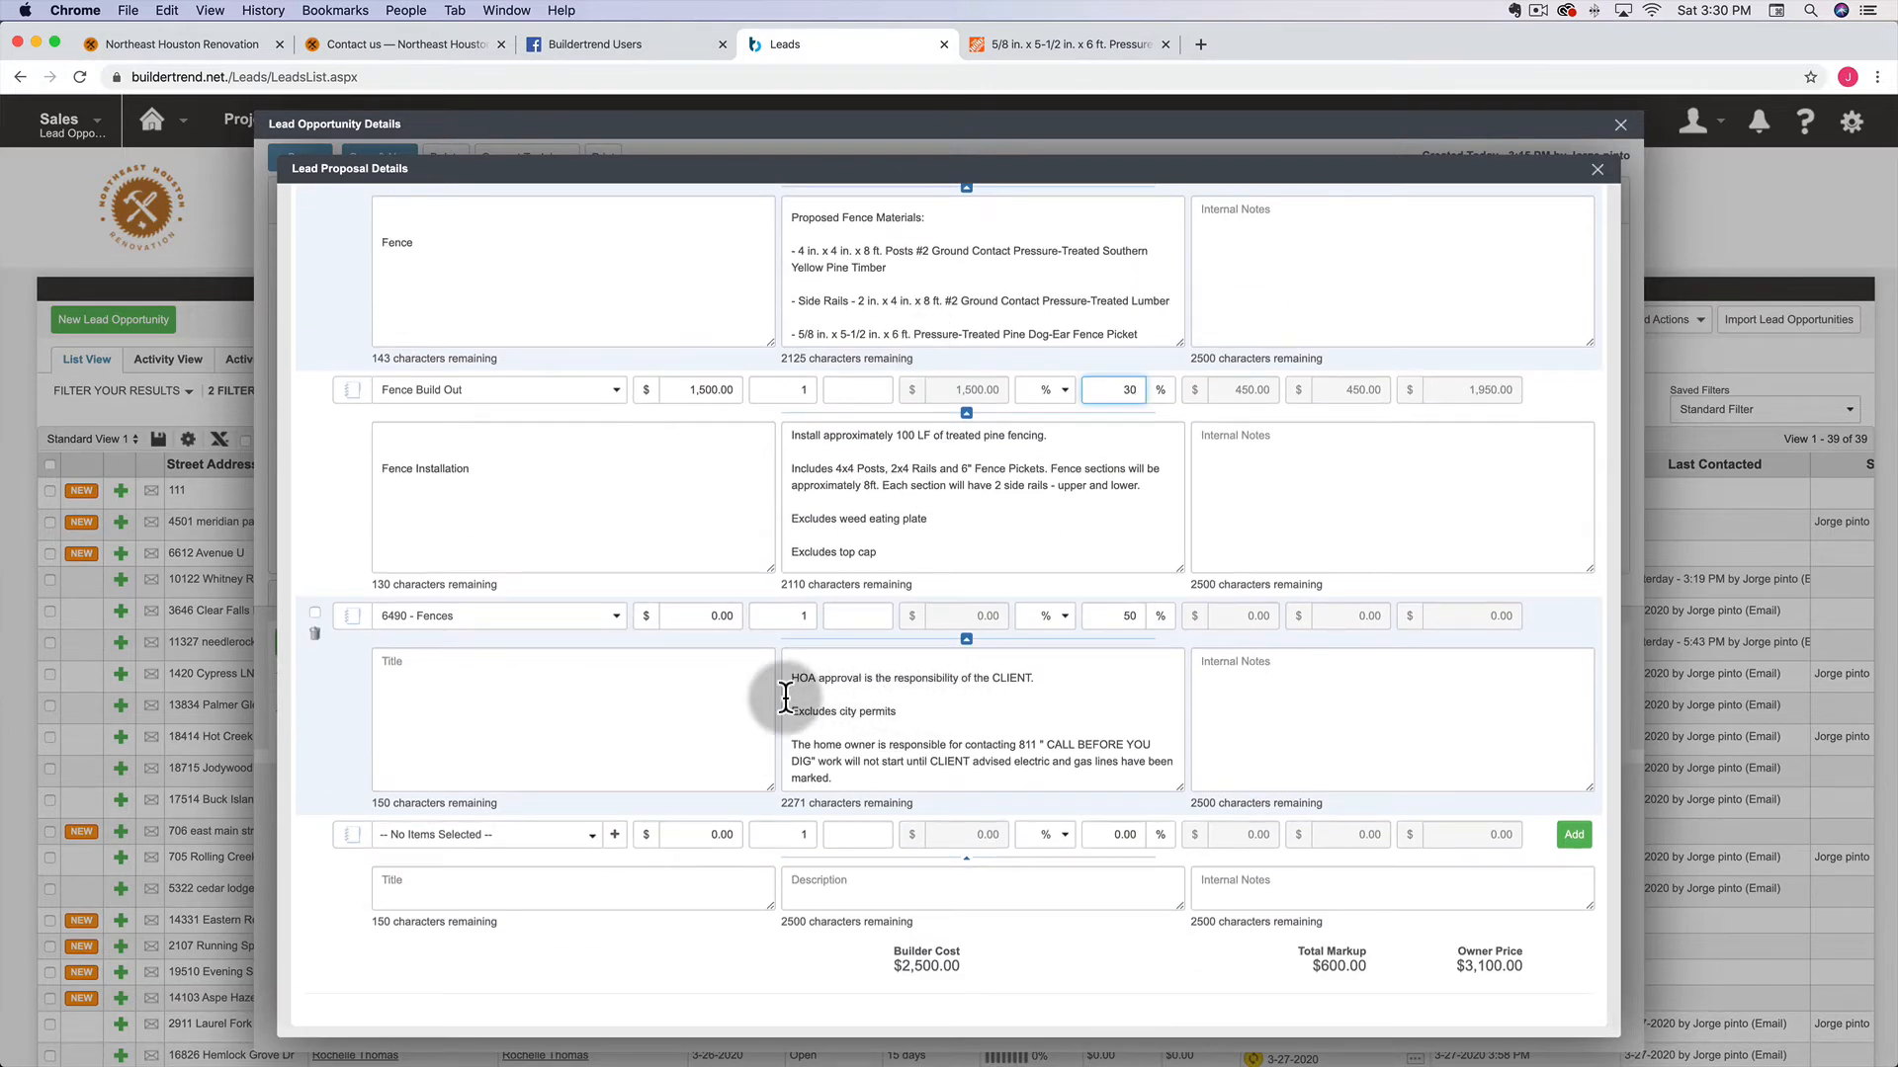
scroll(704, 688, "up", 7)
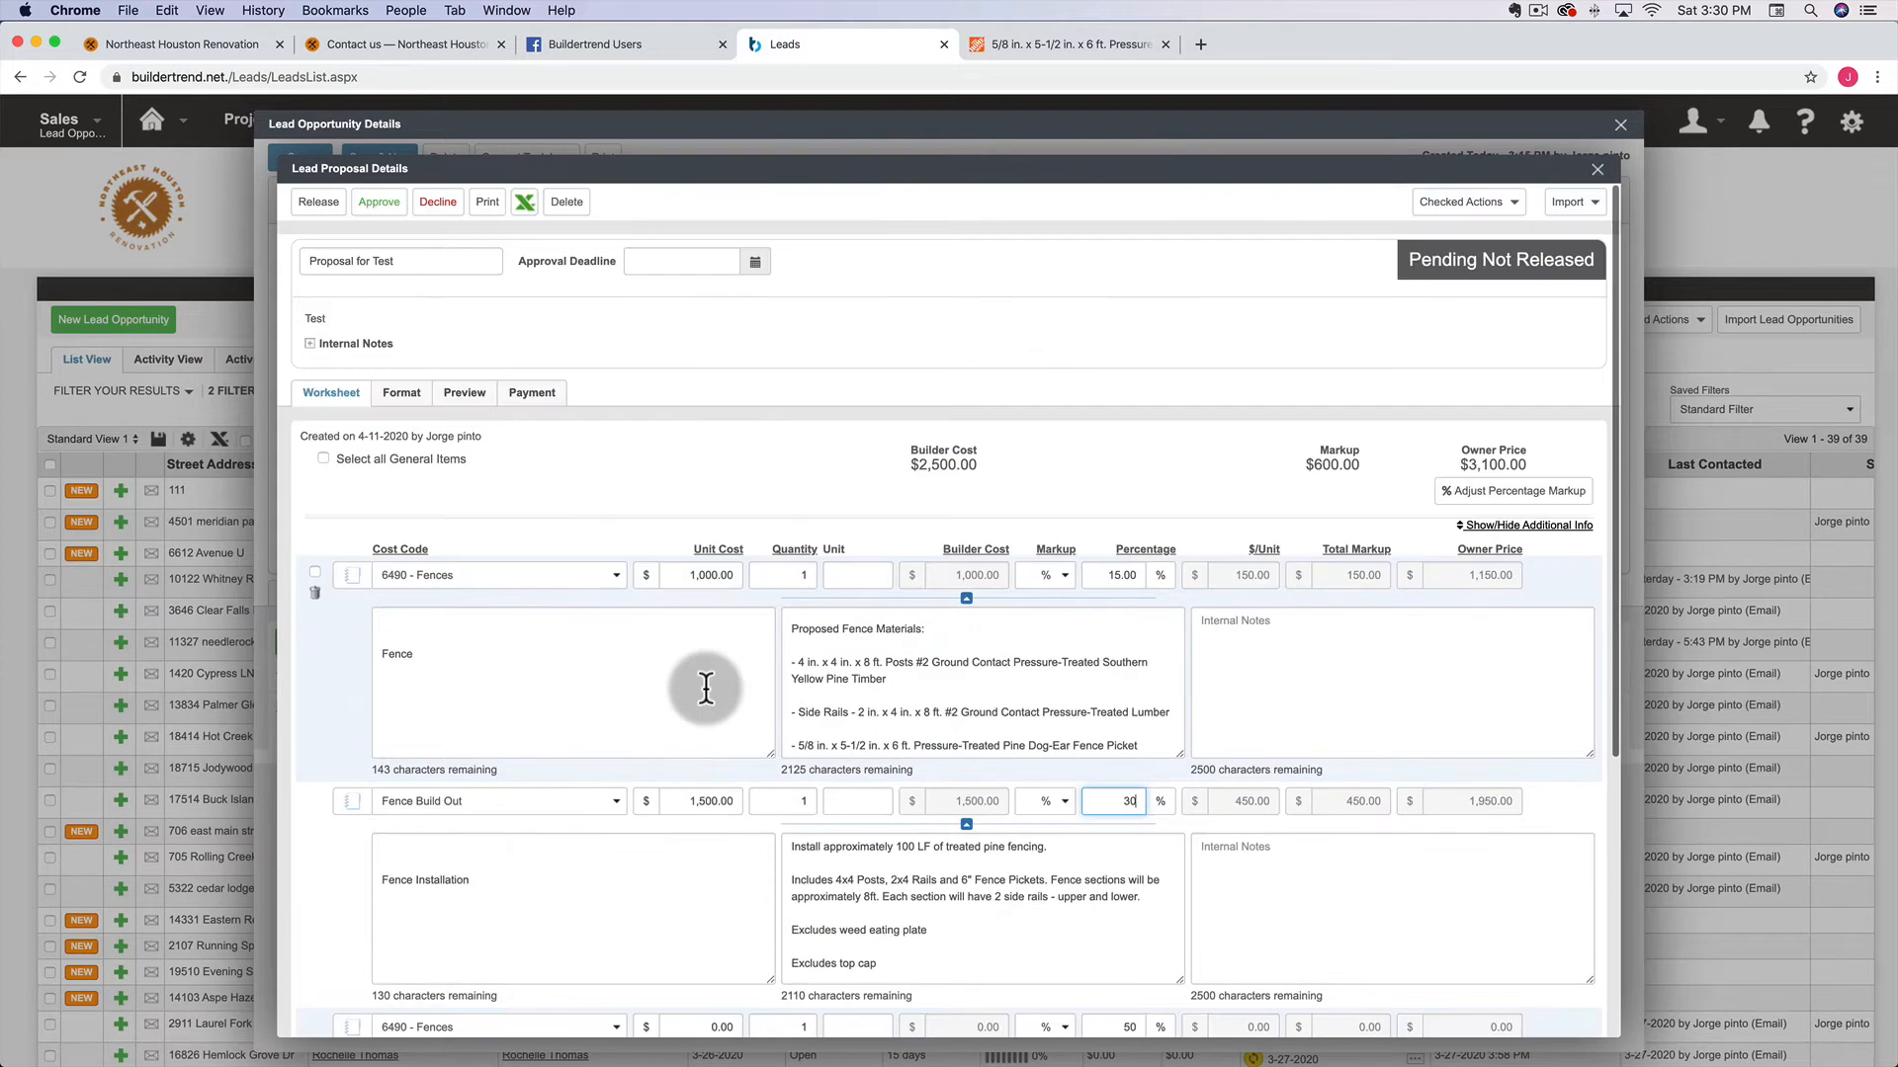
left_click(463, 394)
scroll(987, 808, "down", 8)
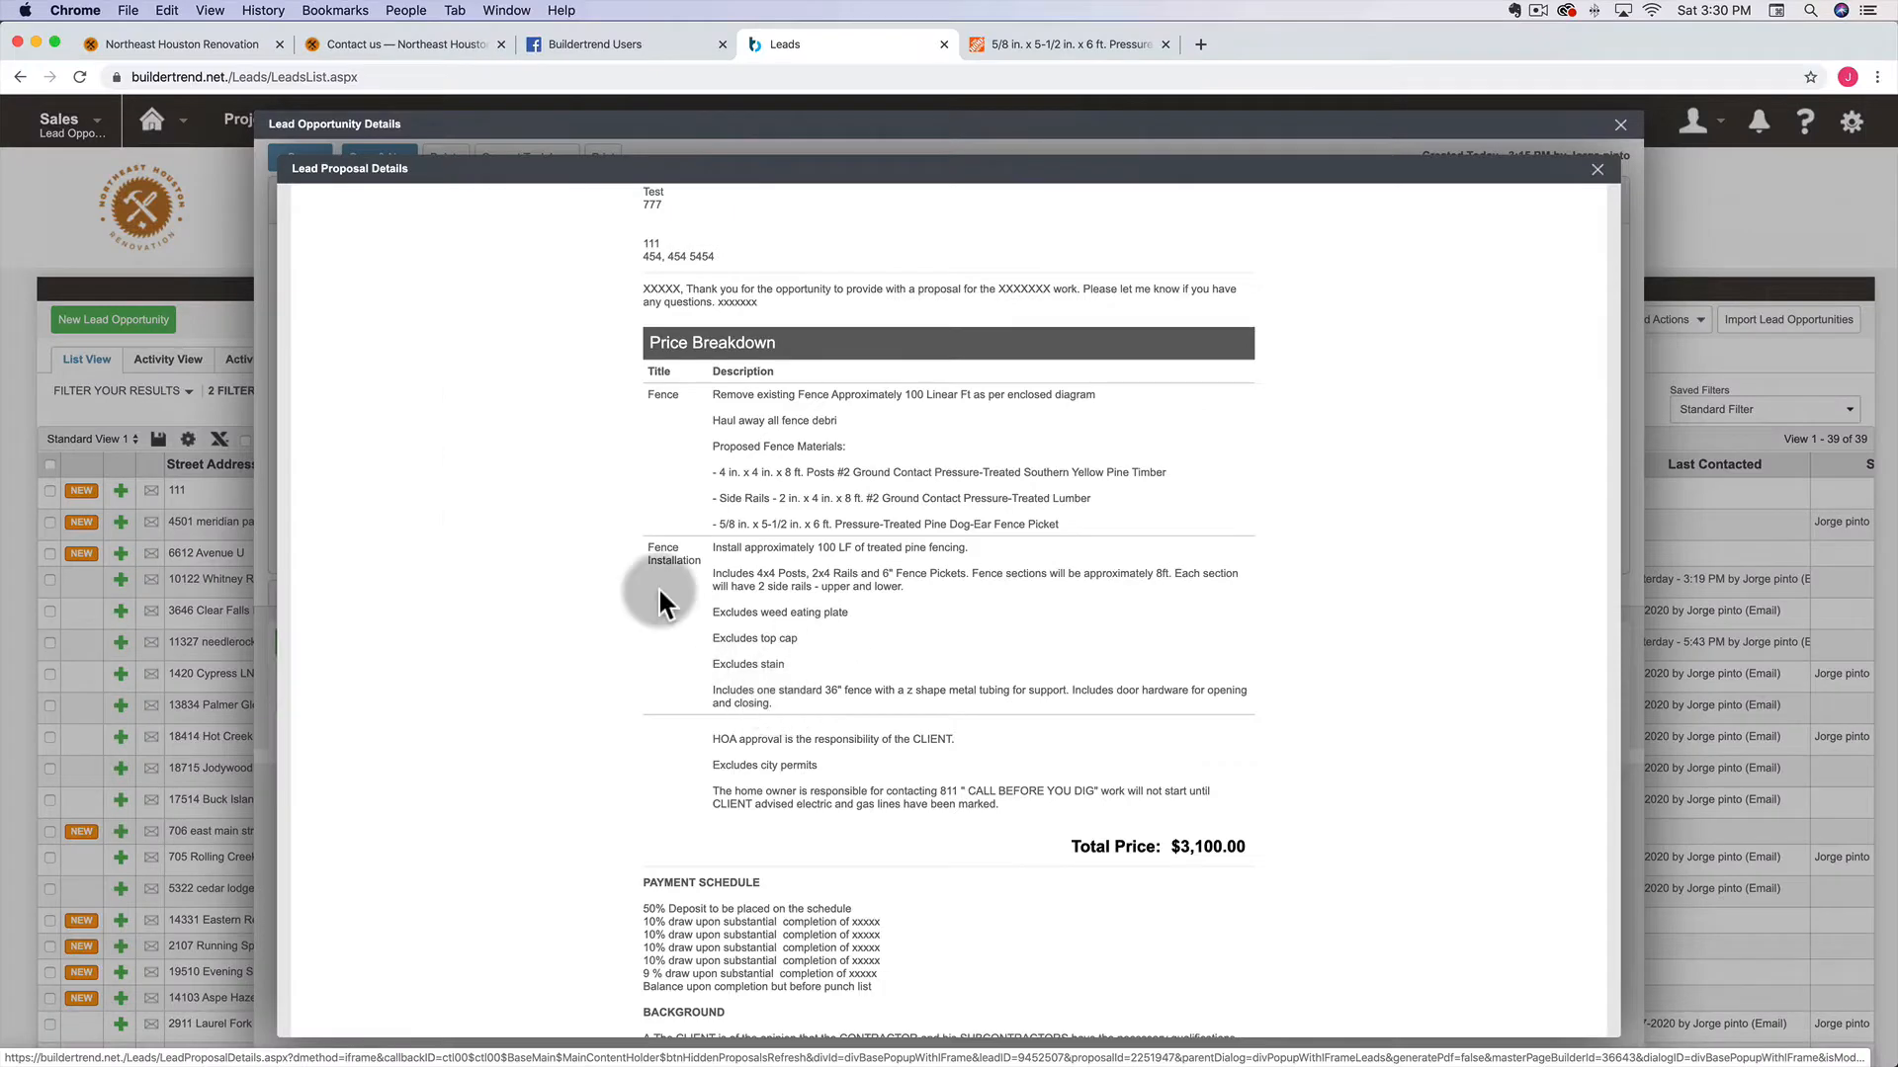
scroll(555, 560, "up", 6)
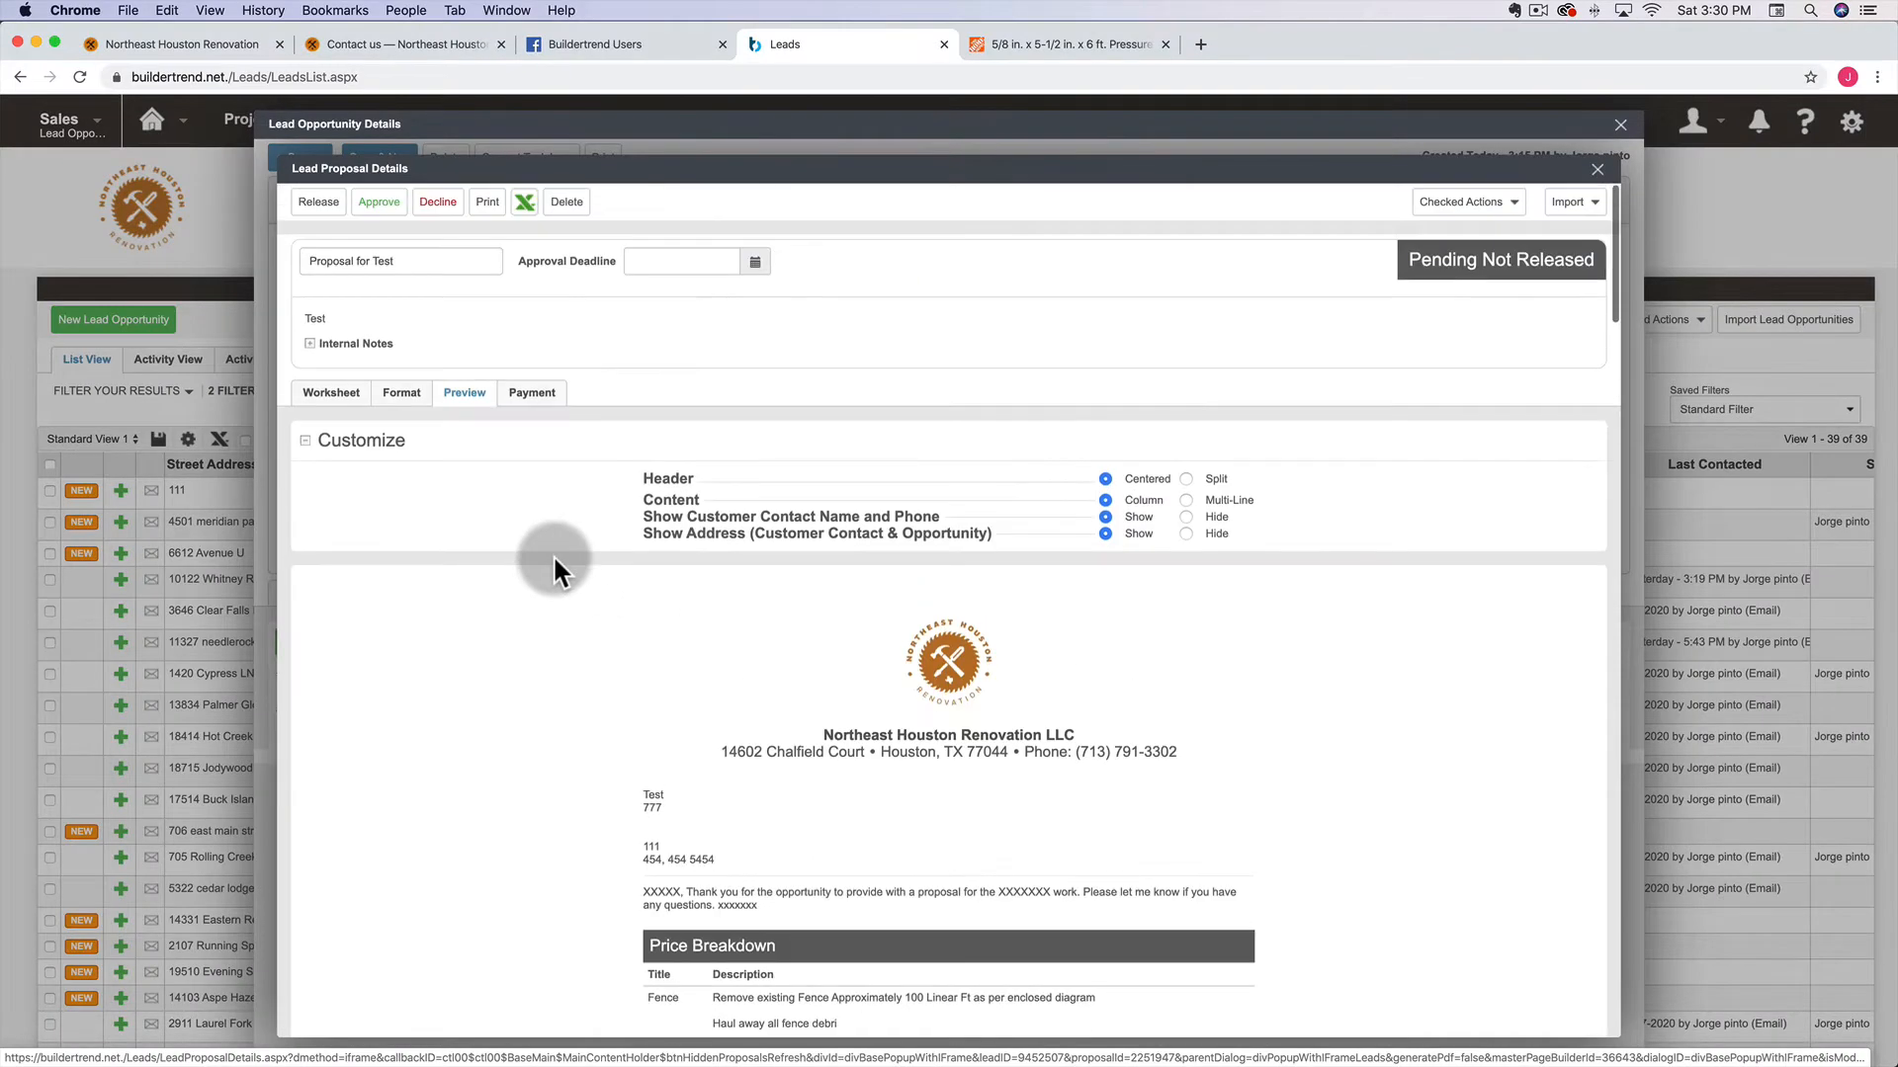
left_click(407, 395)
right_click(664, 515)
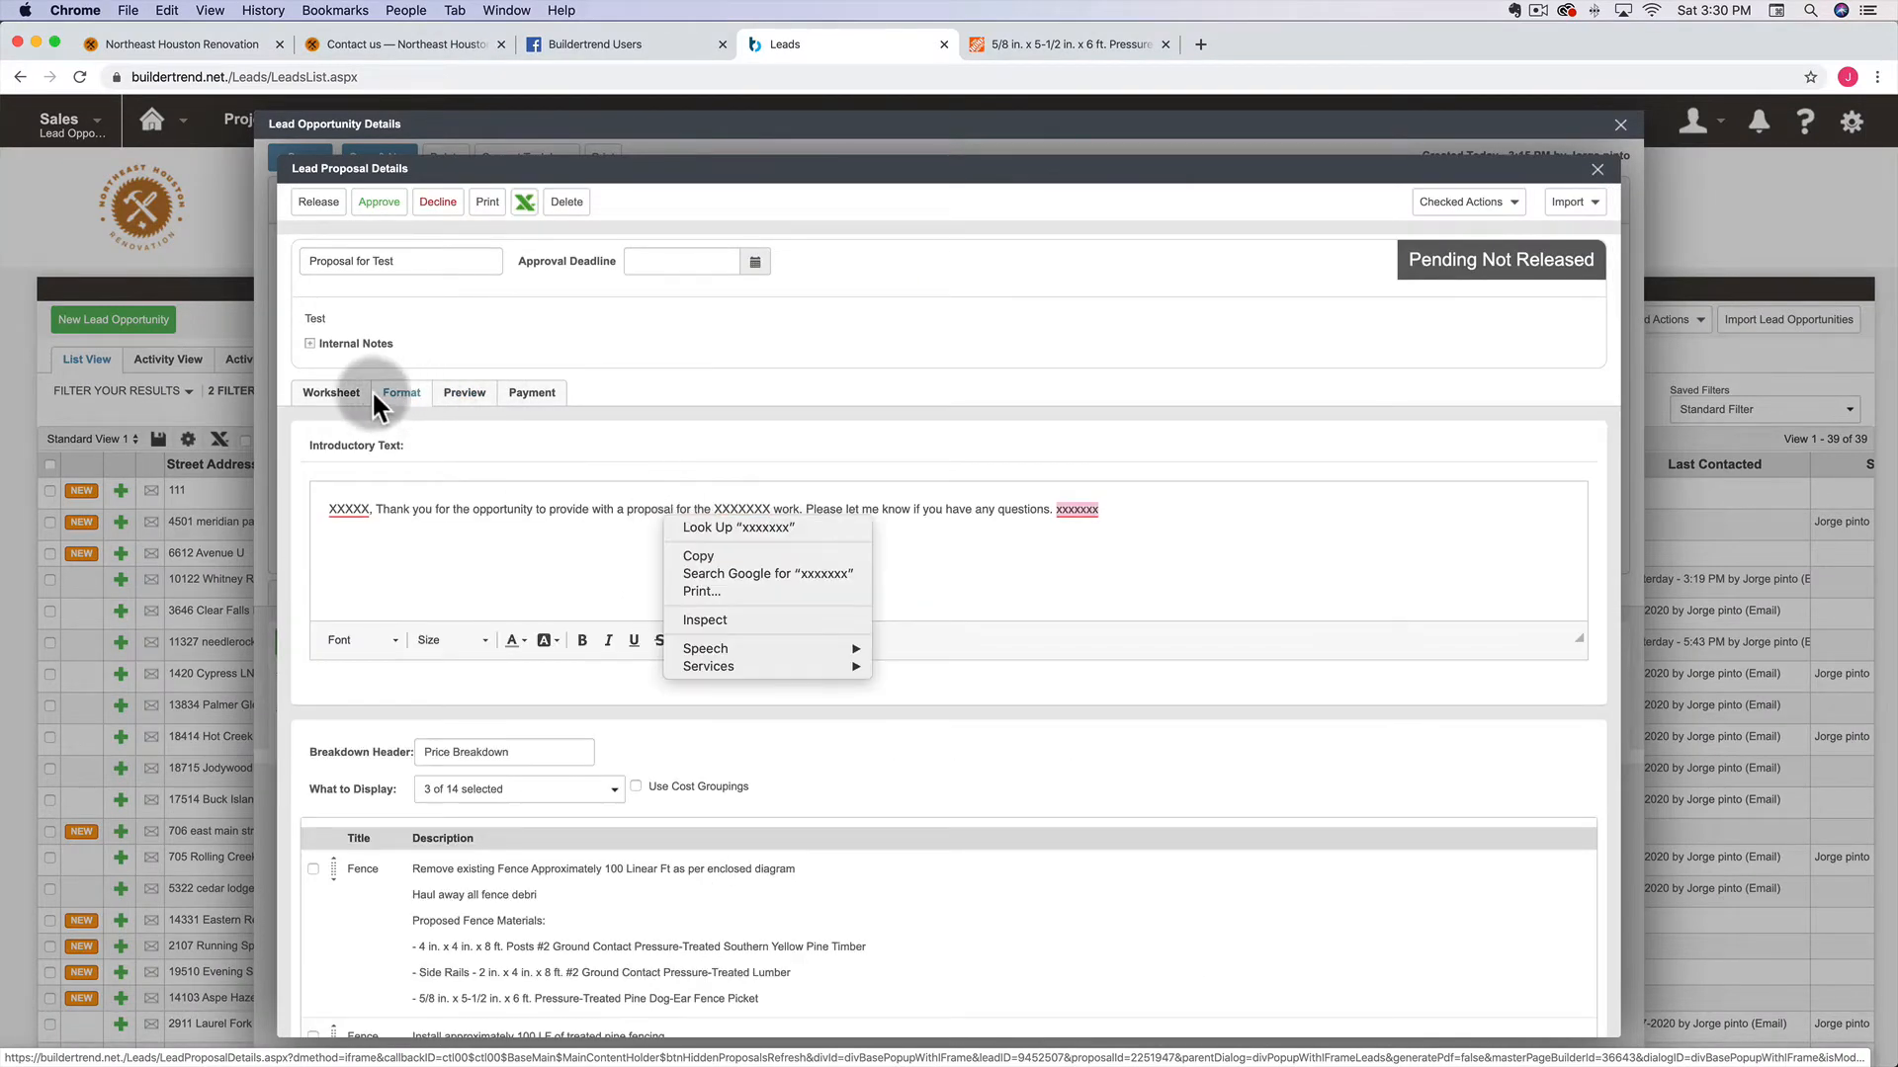
left_click(323, 388)
scroll(720, 559, "down", 10)
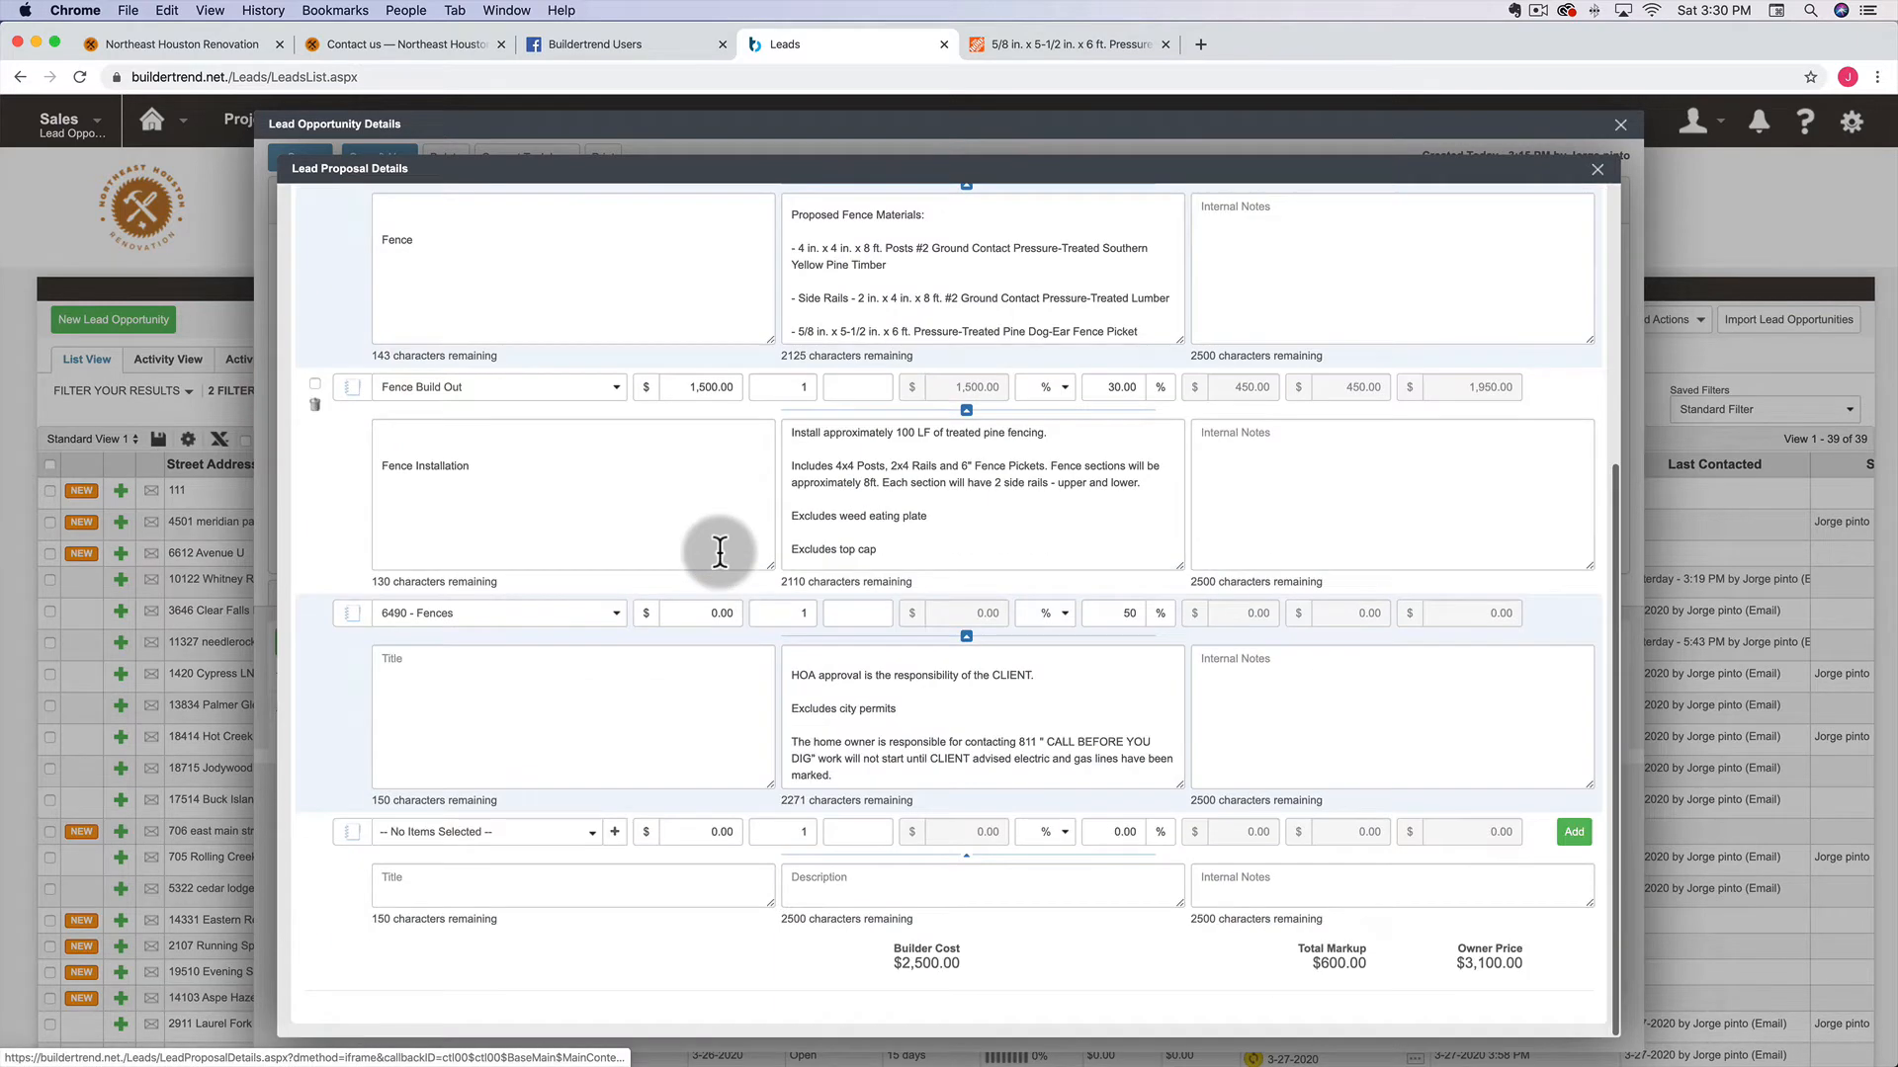
Launch Evernote to get the red bold note text for the third item's description
left_click(798, 678)
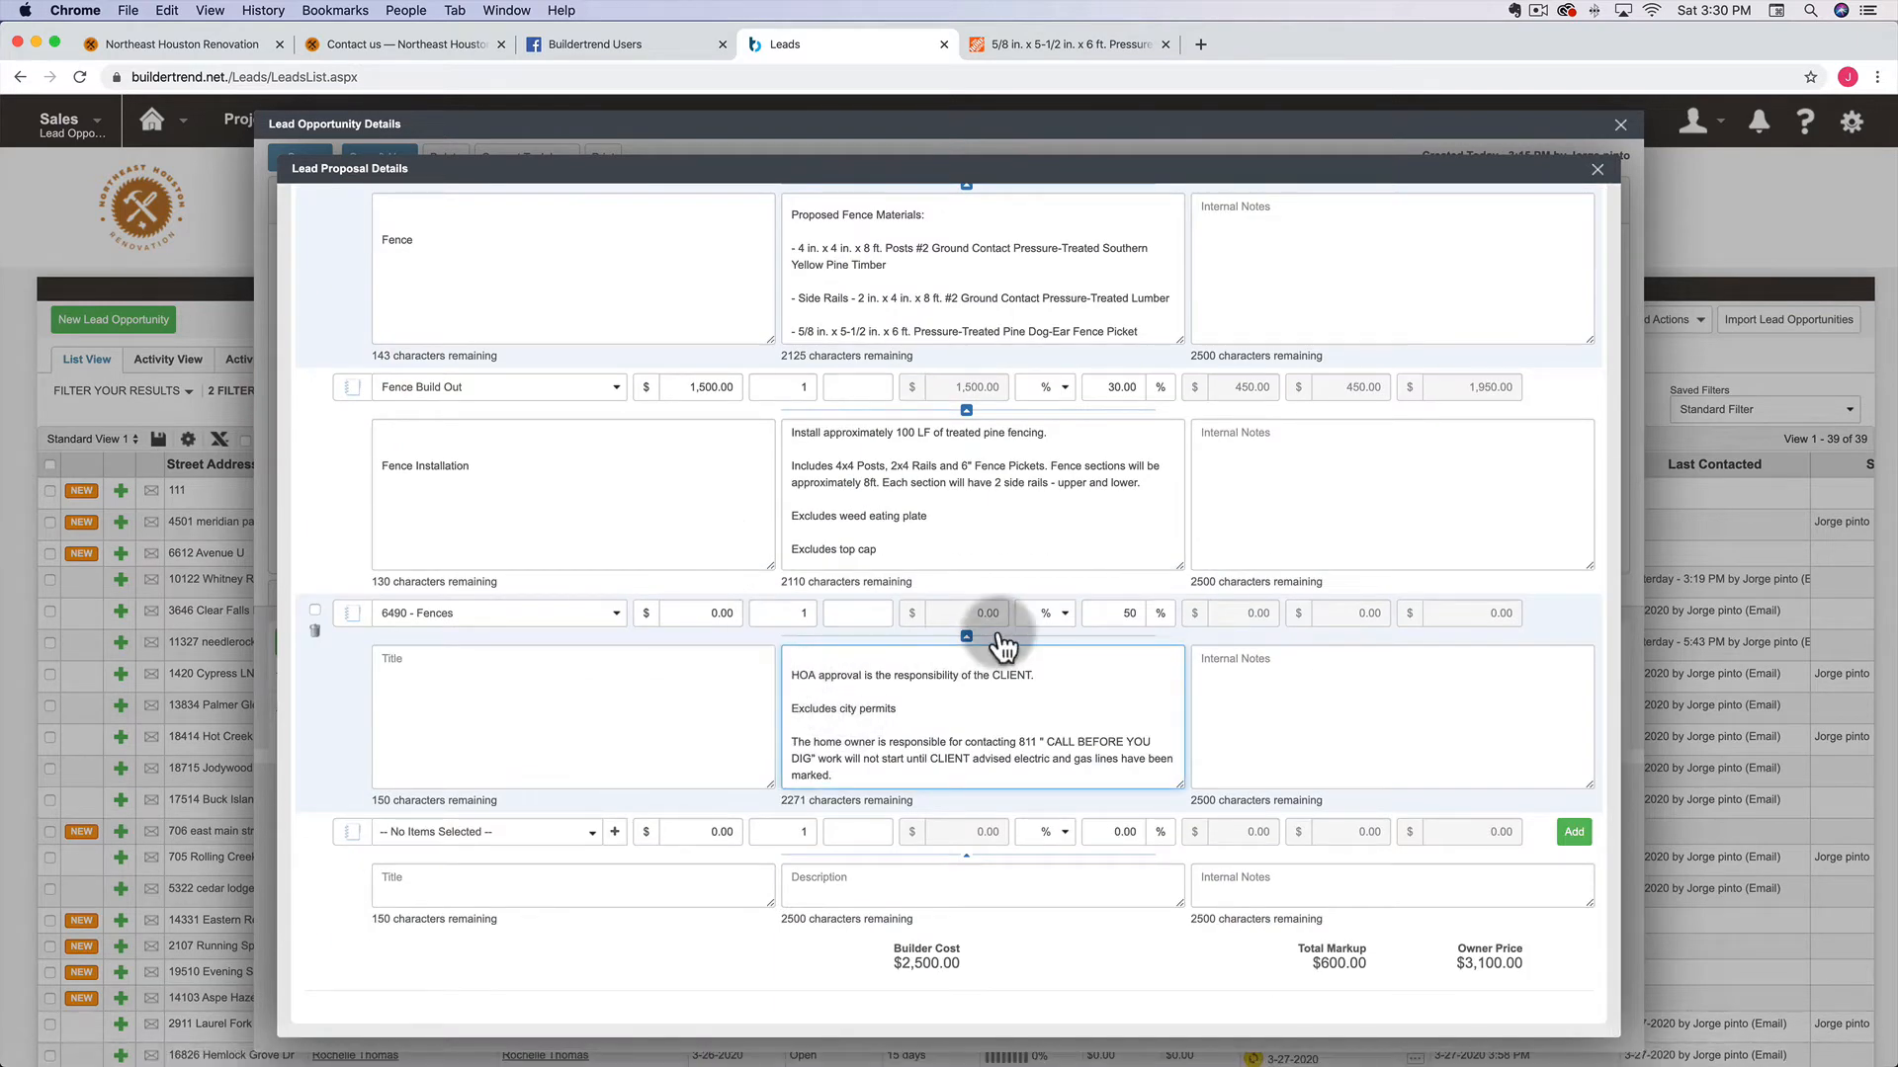
key("super+space")
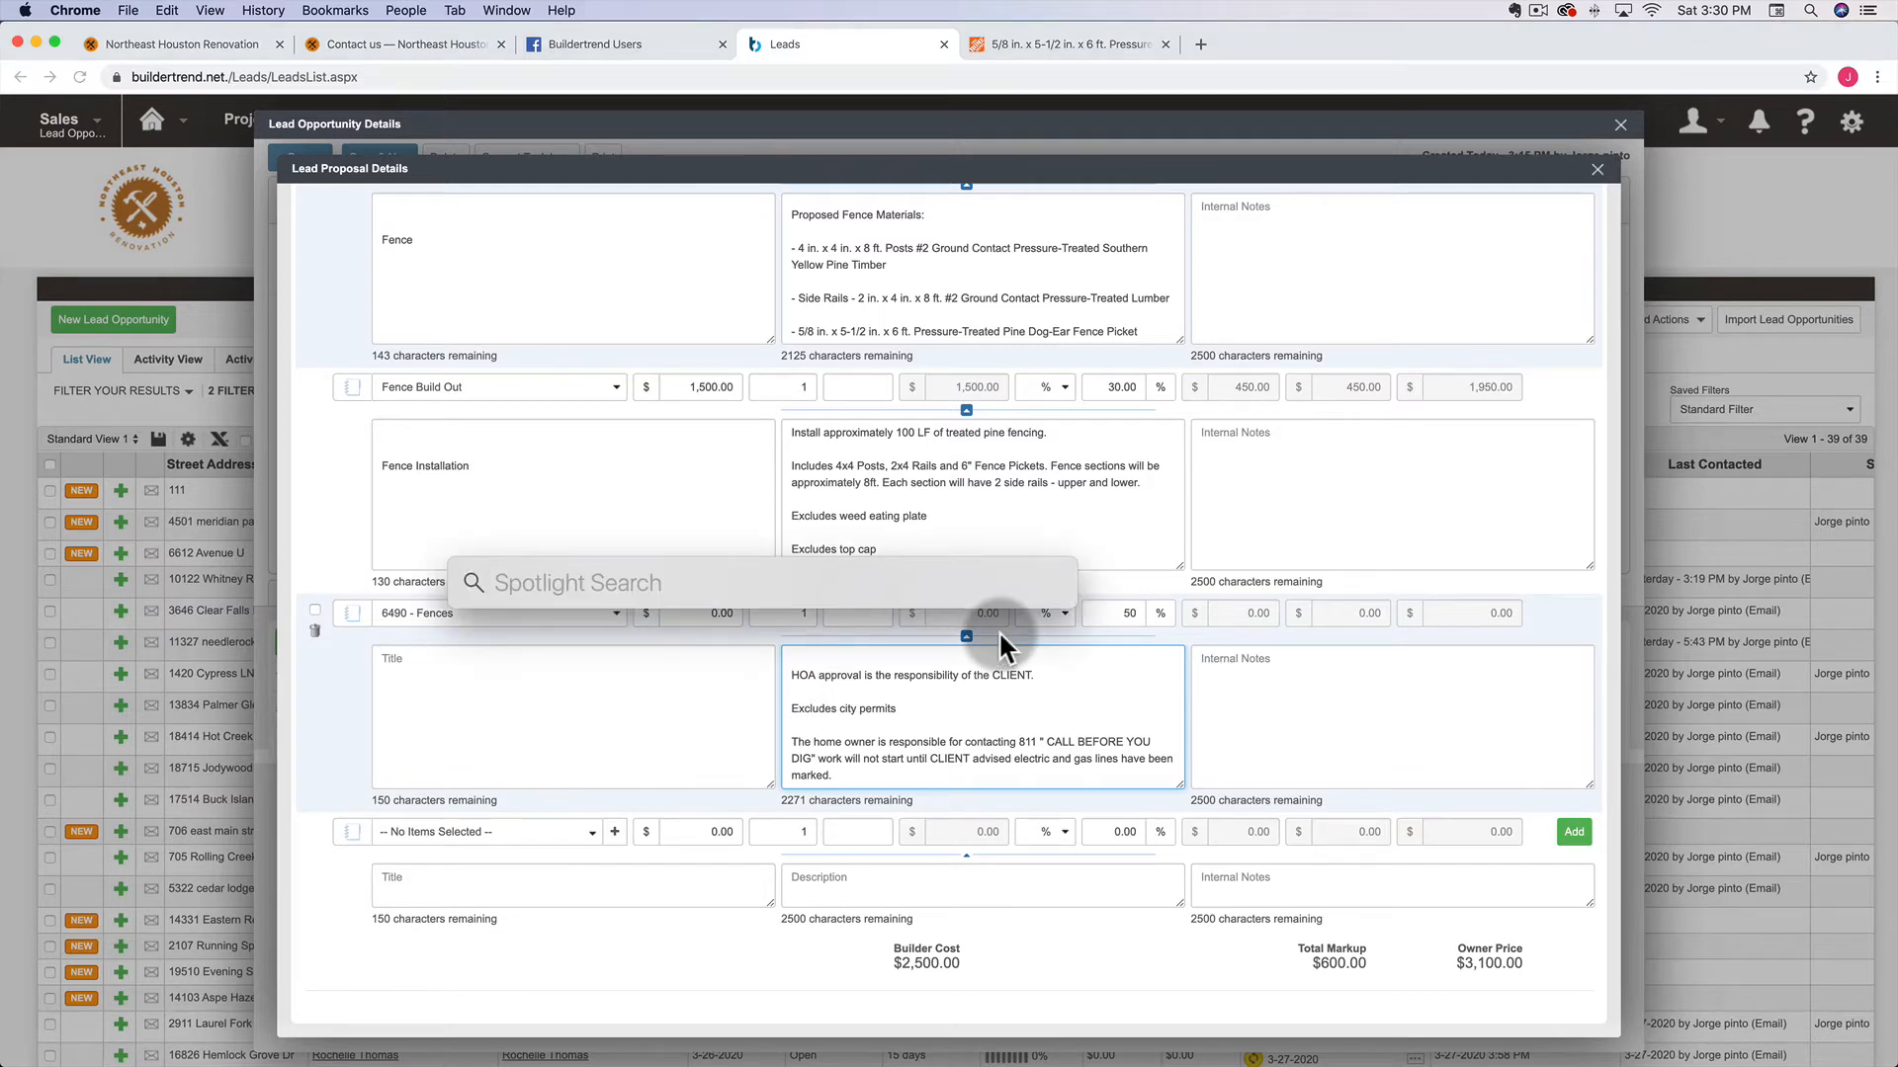
type("evernote")
key("Return")
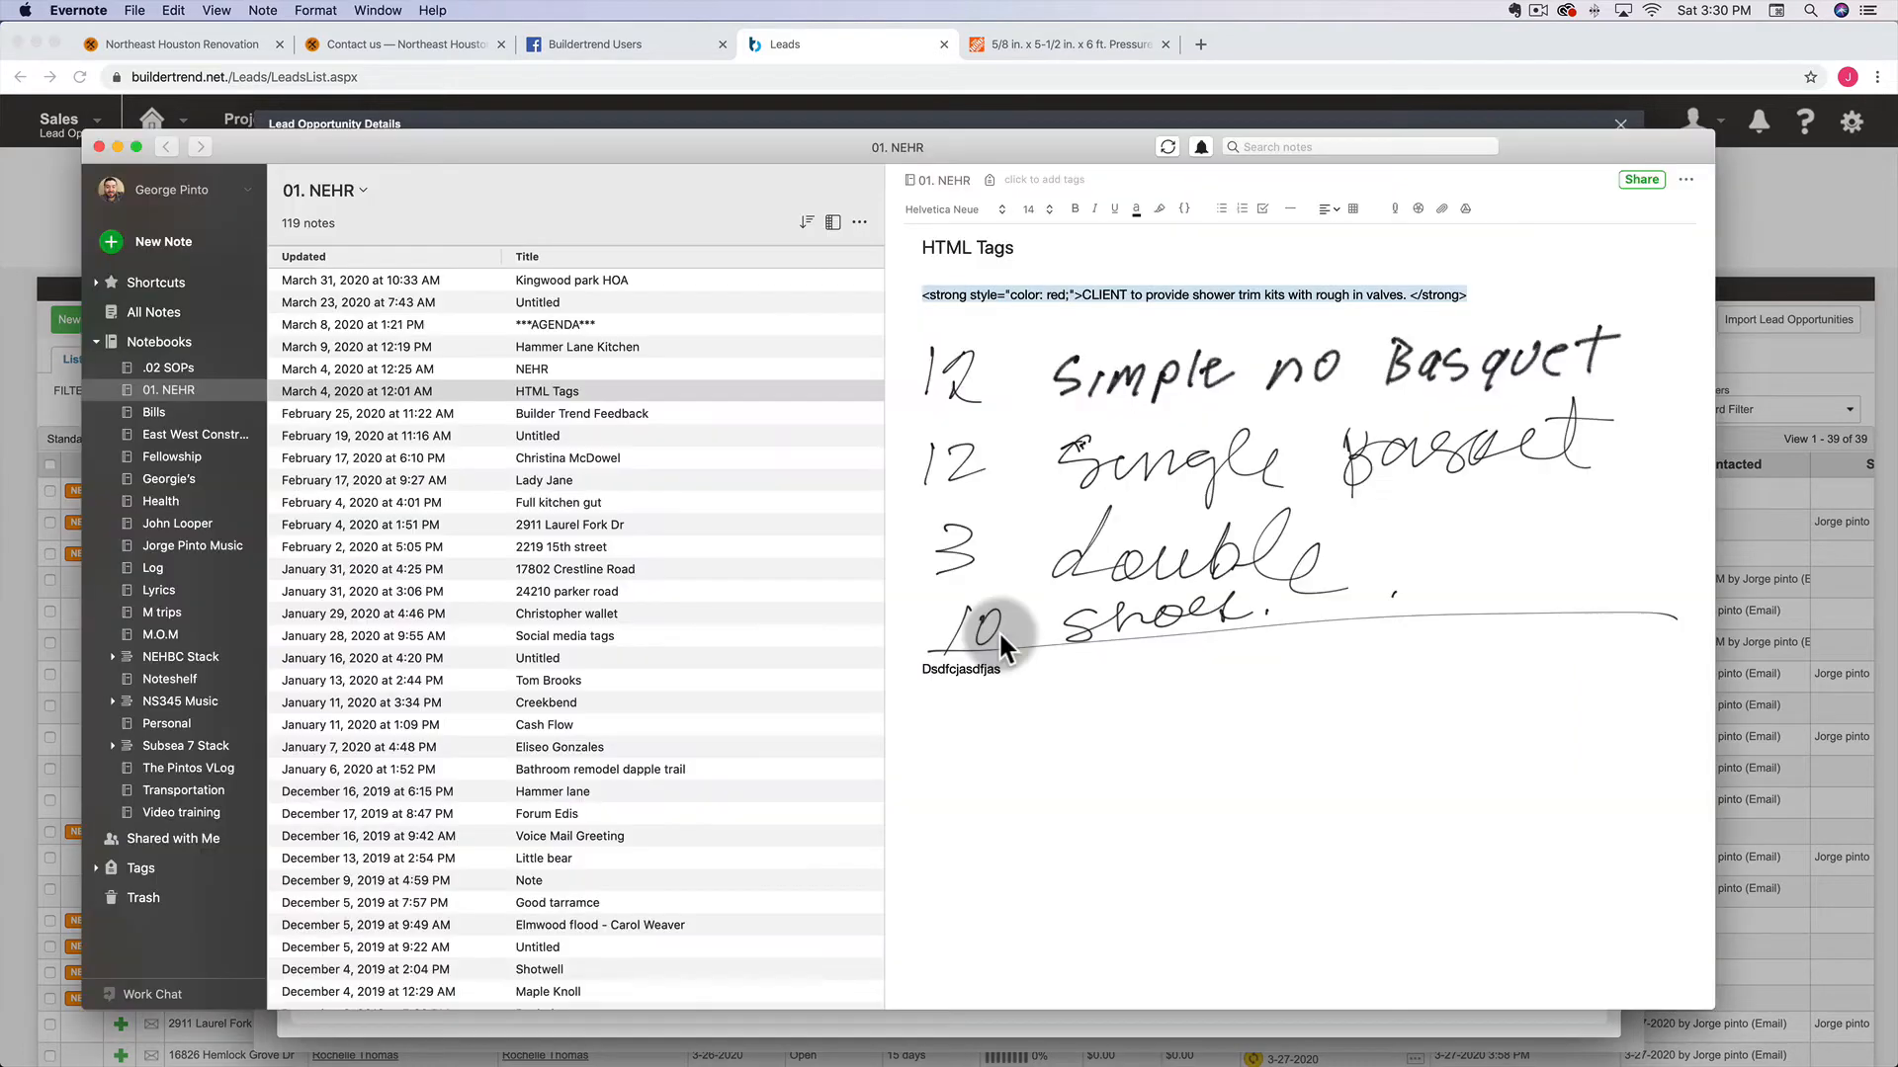
key("super+Tab")
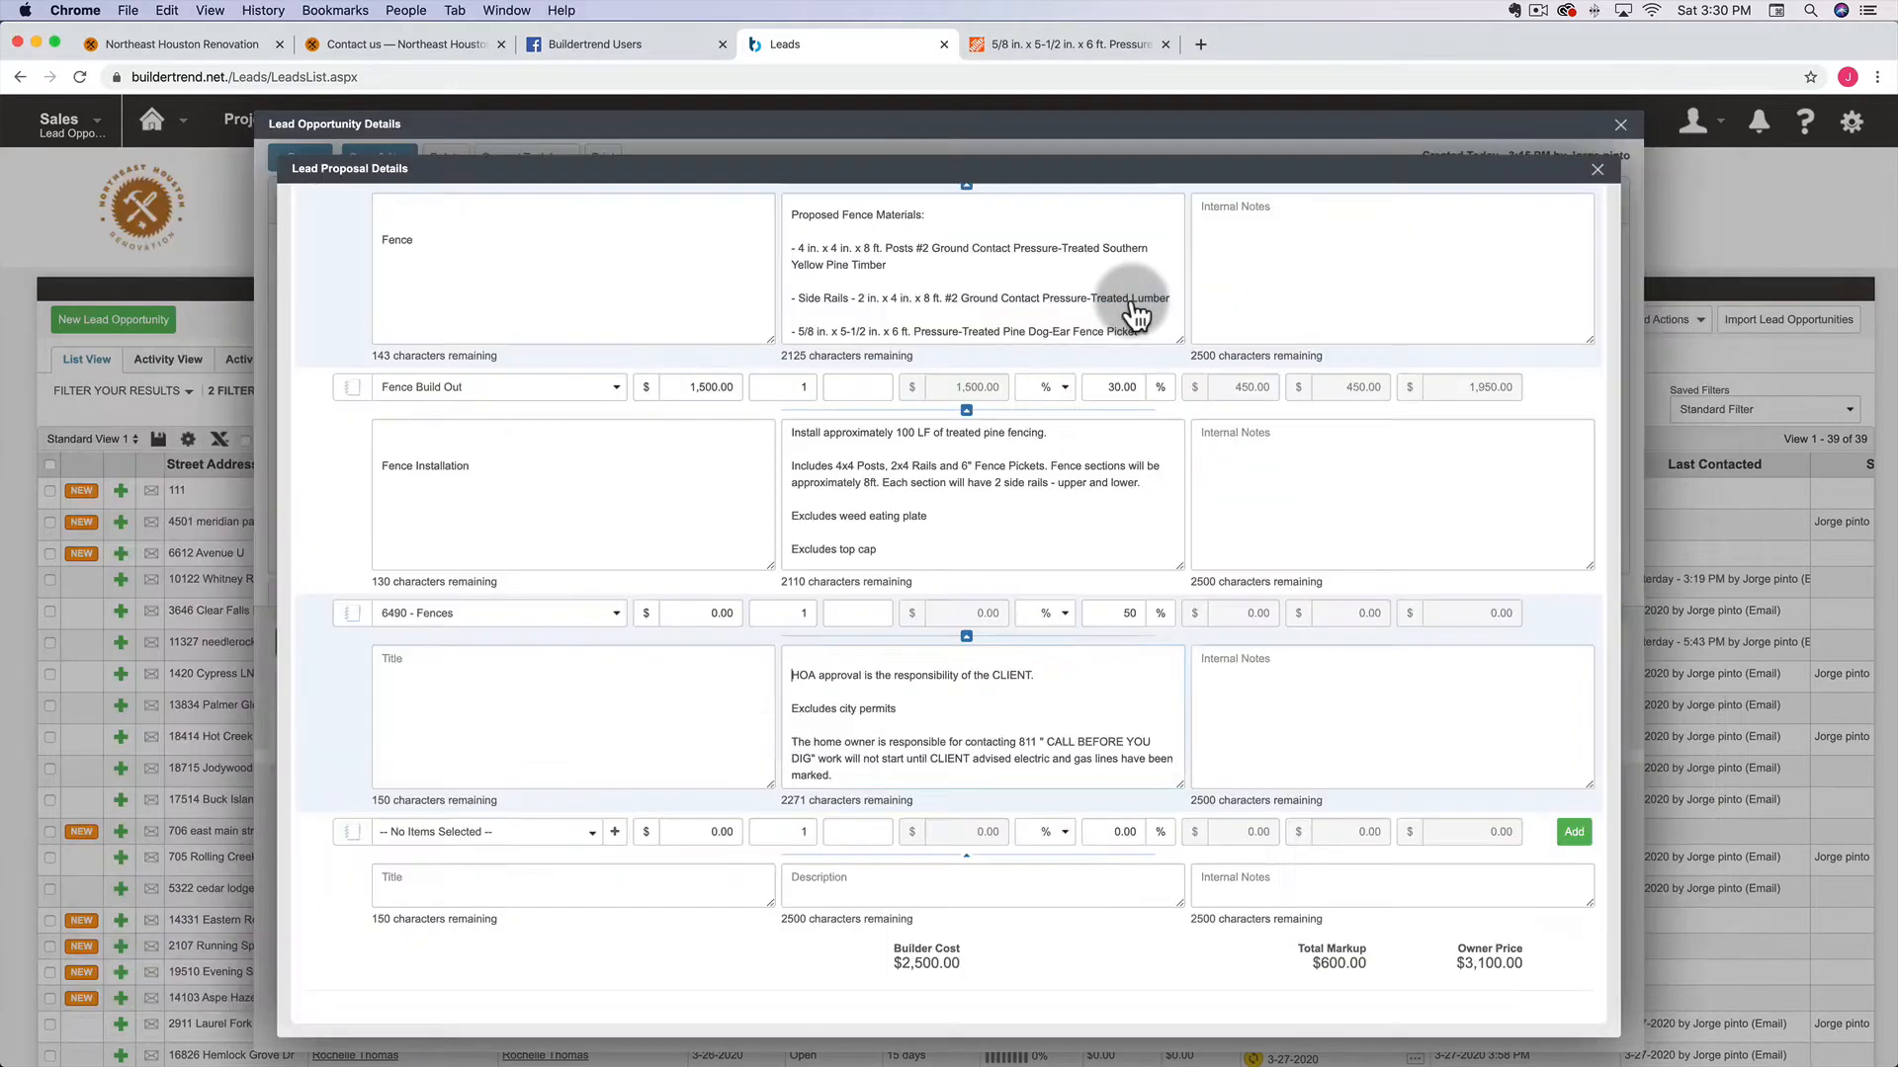
Paste the red bold HOA, permit and 811 notes, delete the shower trim sentence, and preview
left_click(795, 662)
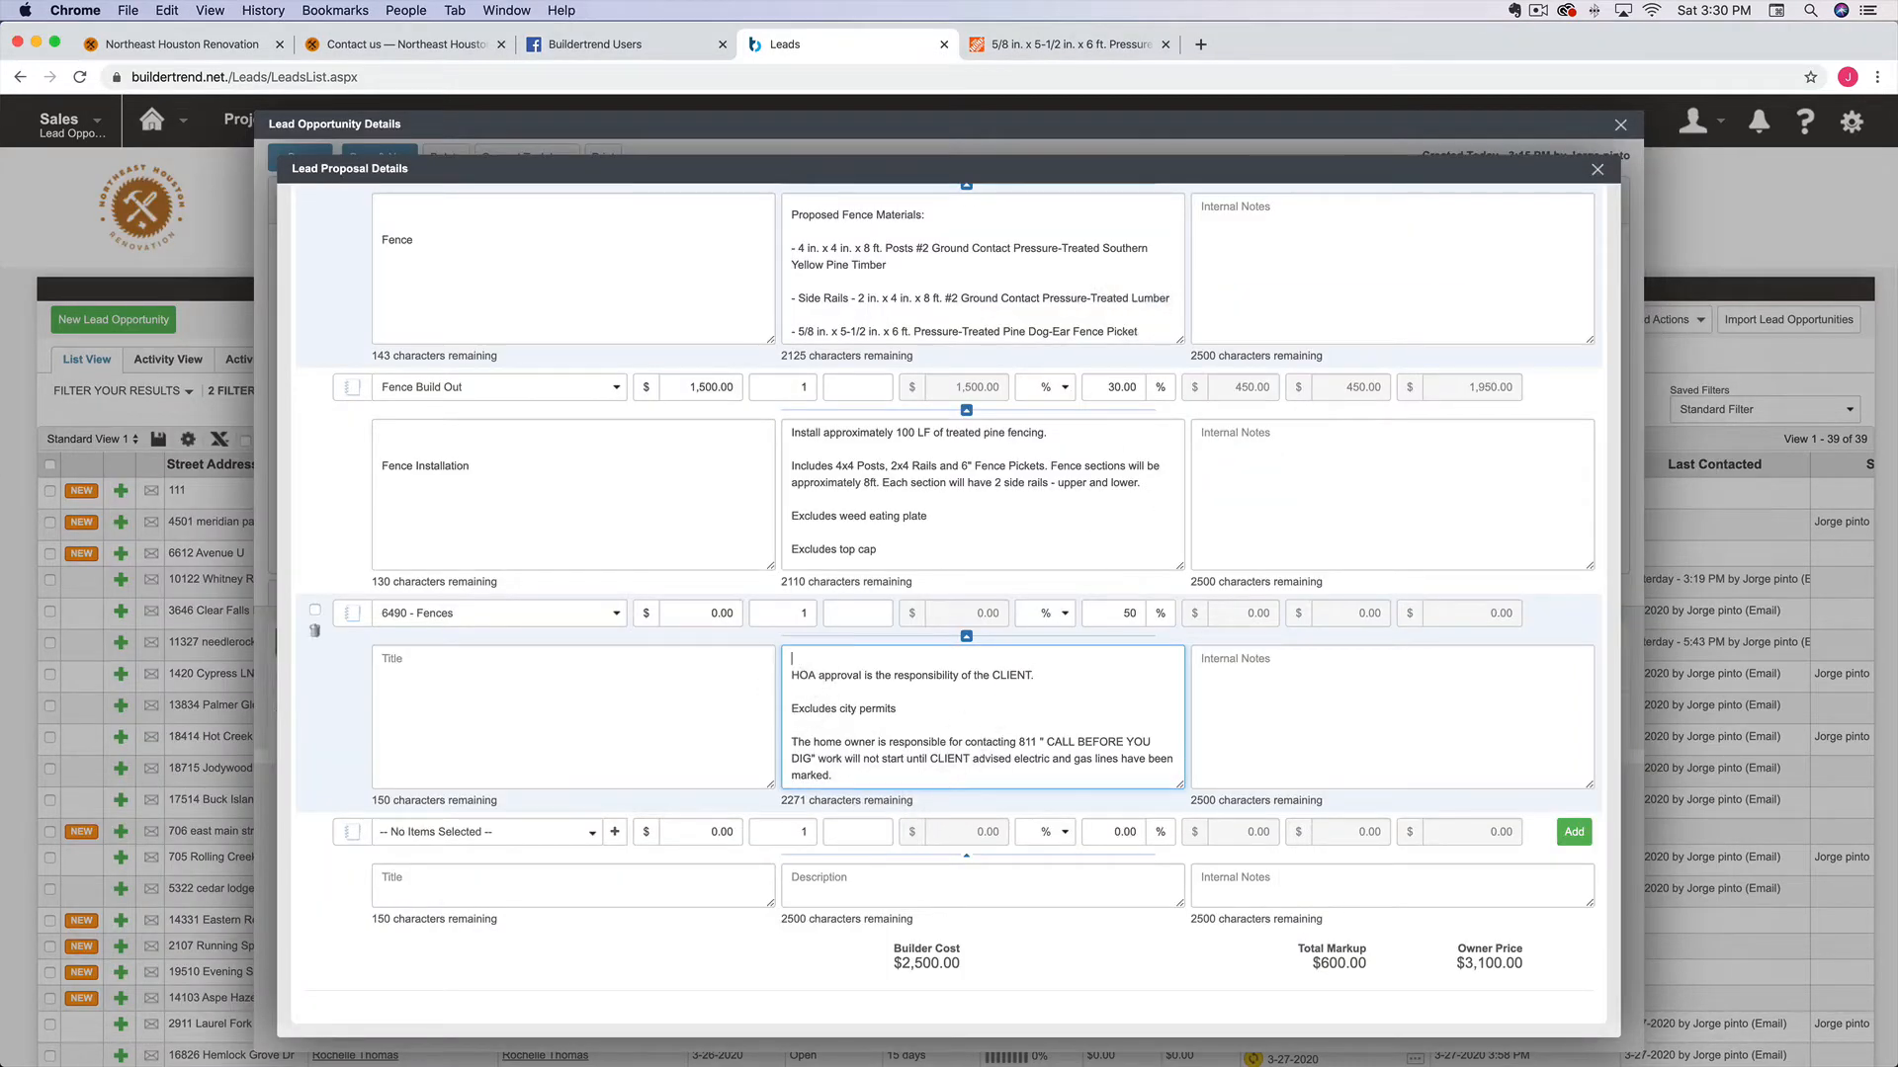
type("<strong style=\"color: red;\">CLIENT to provide shower trim kits with rough in valves. </strong>")
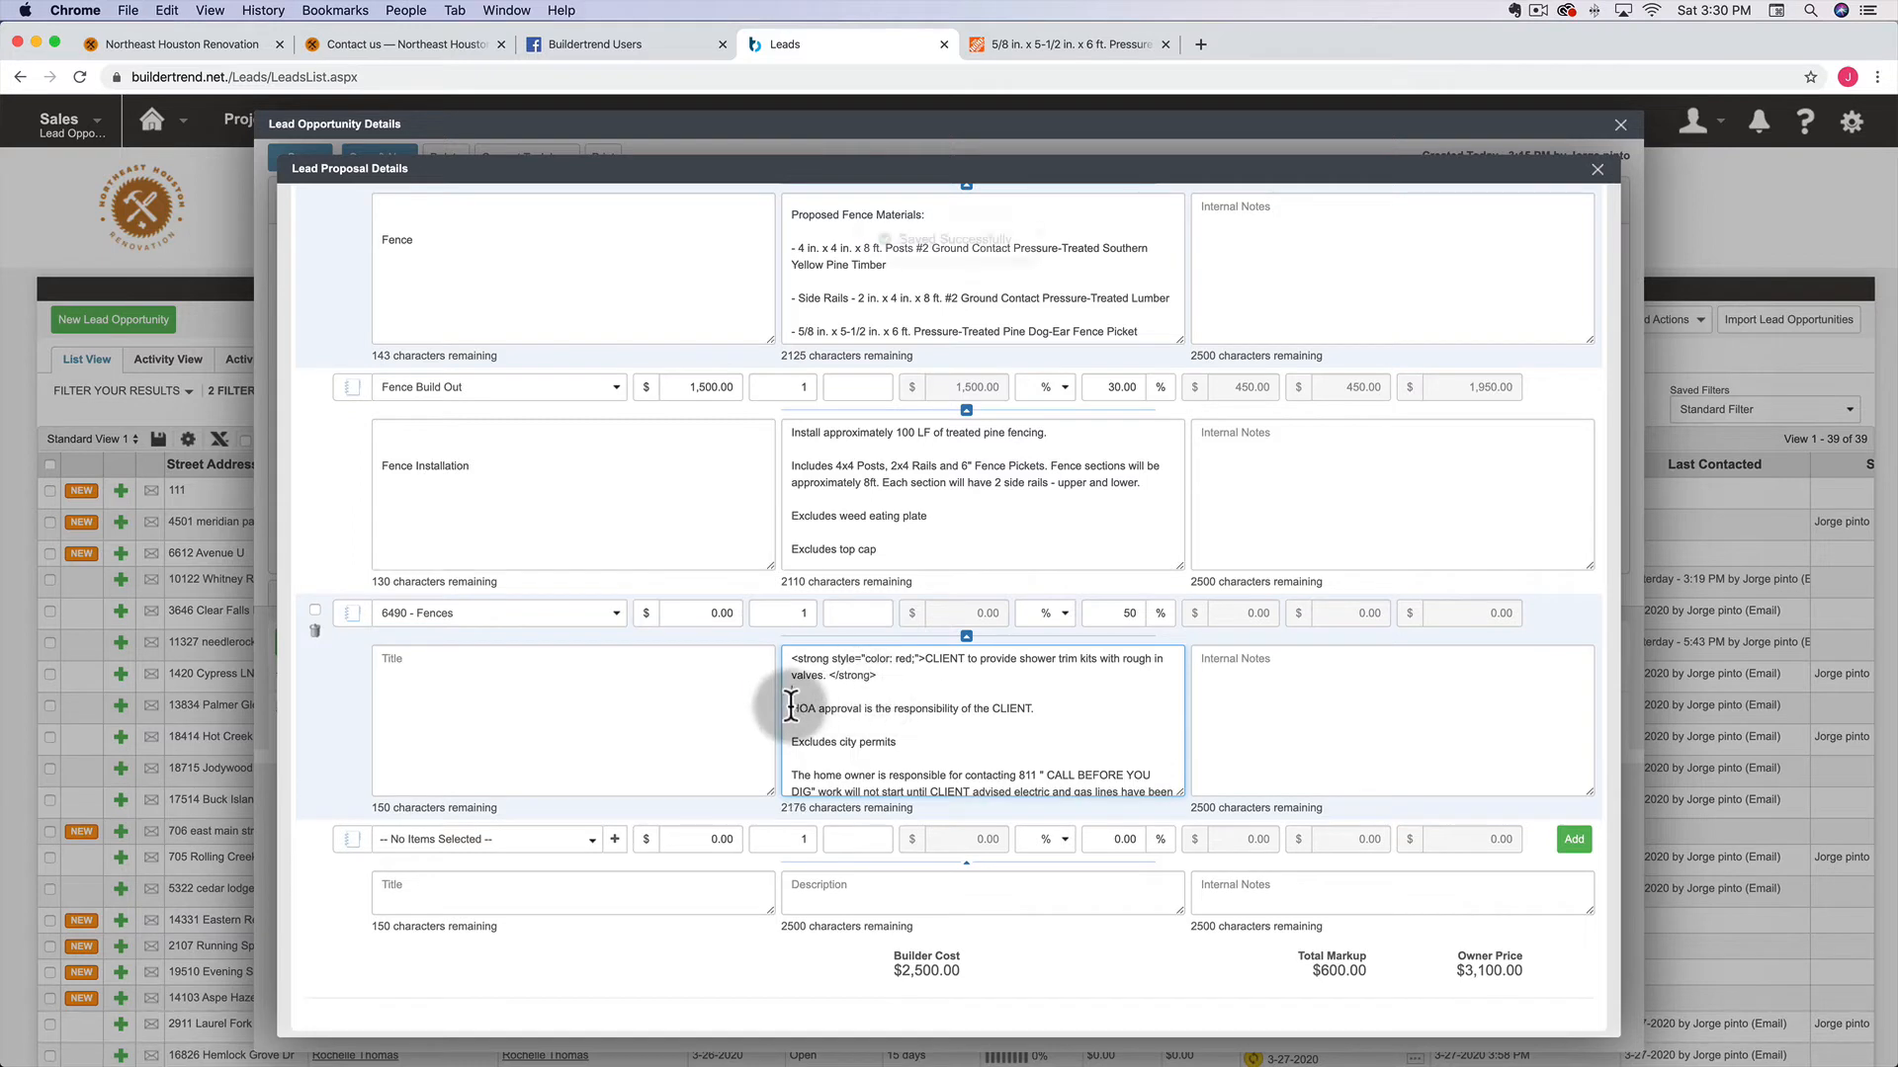
left_click_drag(794, 708, 1017, 783)
scroll(1018, 783, "up", 1)
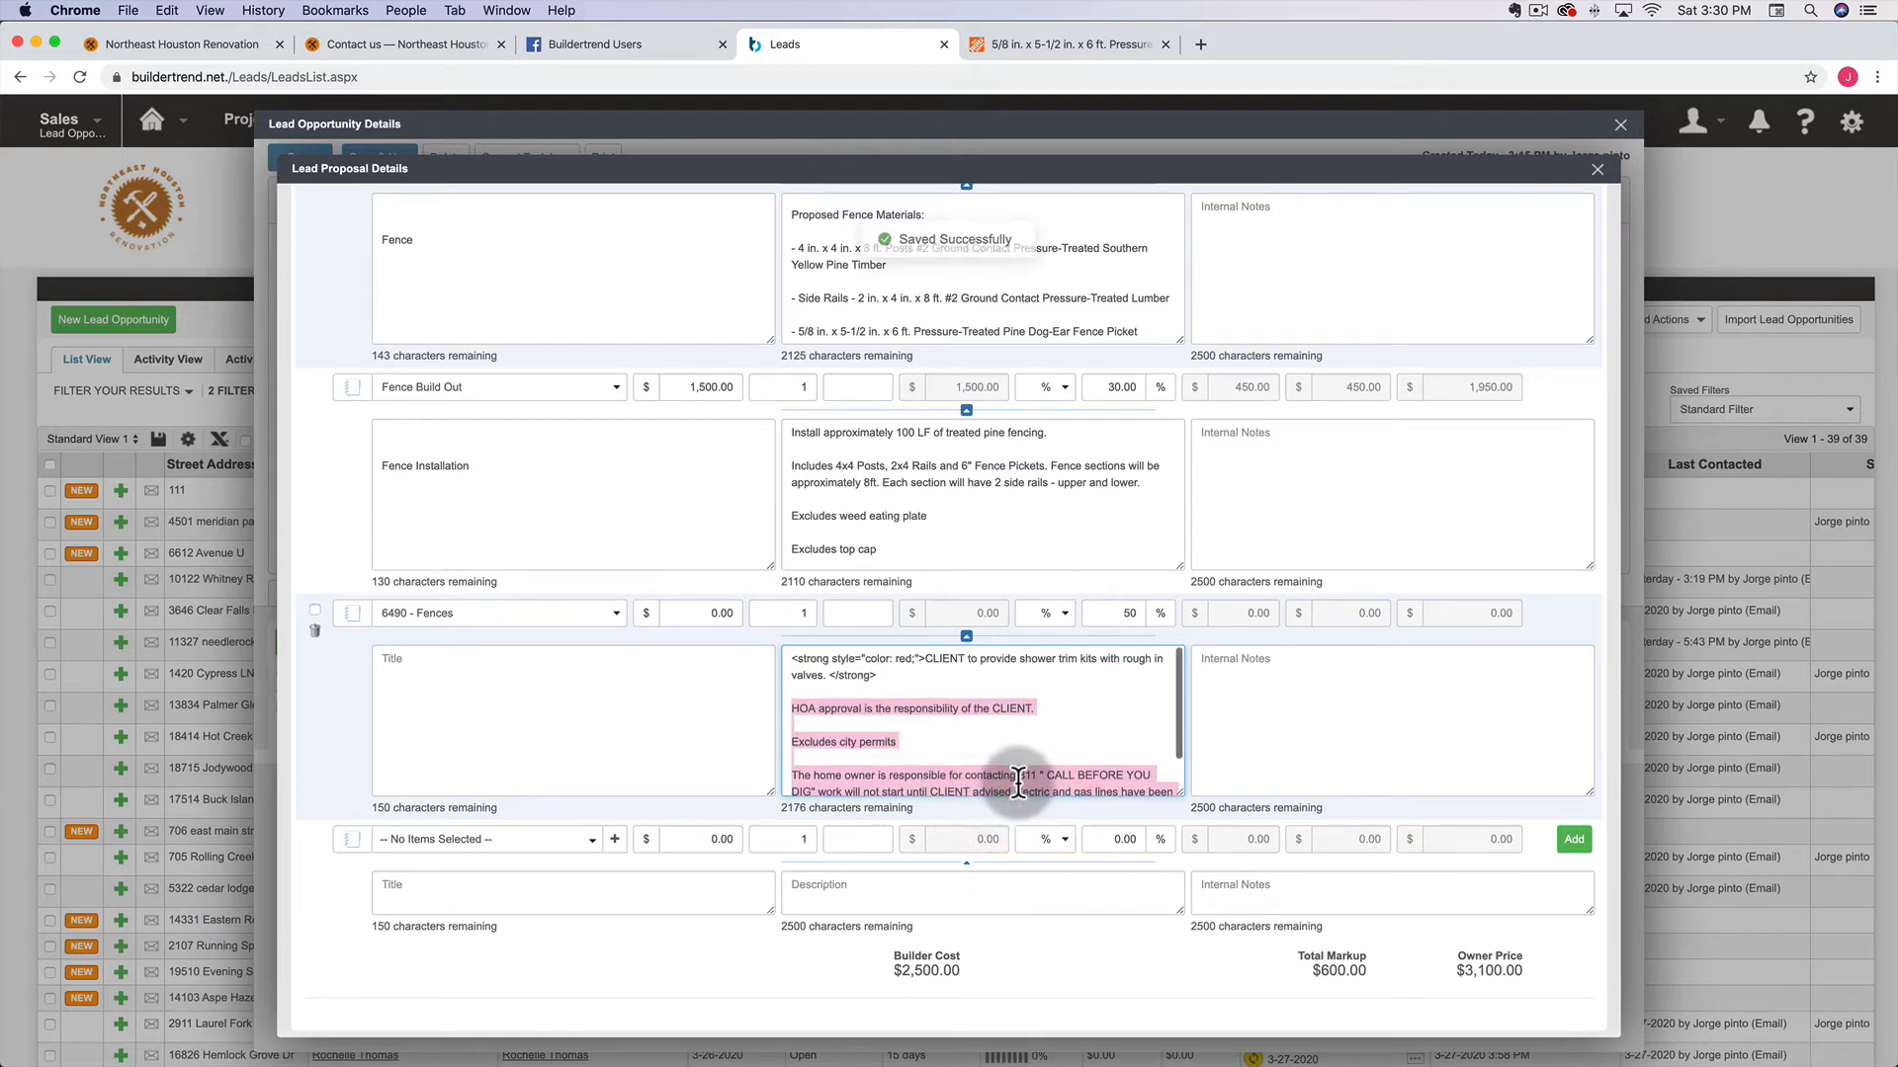
left_click(924, 657)
left_click_drag(924, 657, 831, 669)
key("BackSpace")
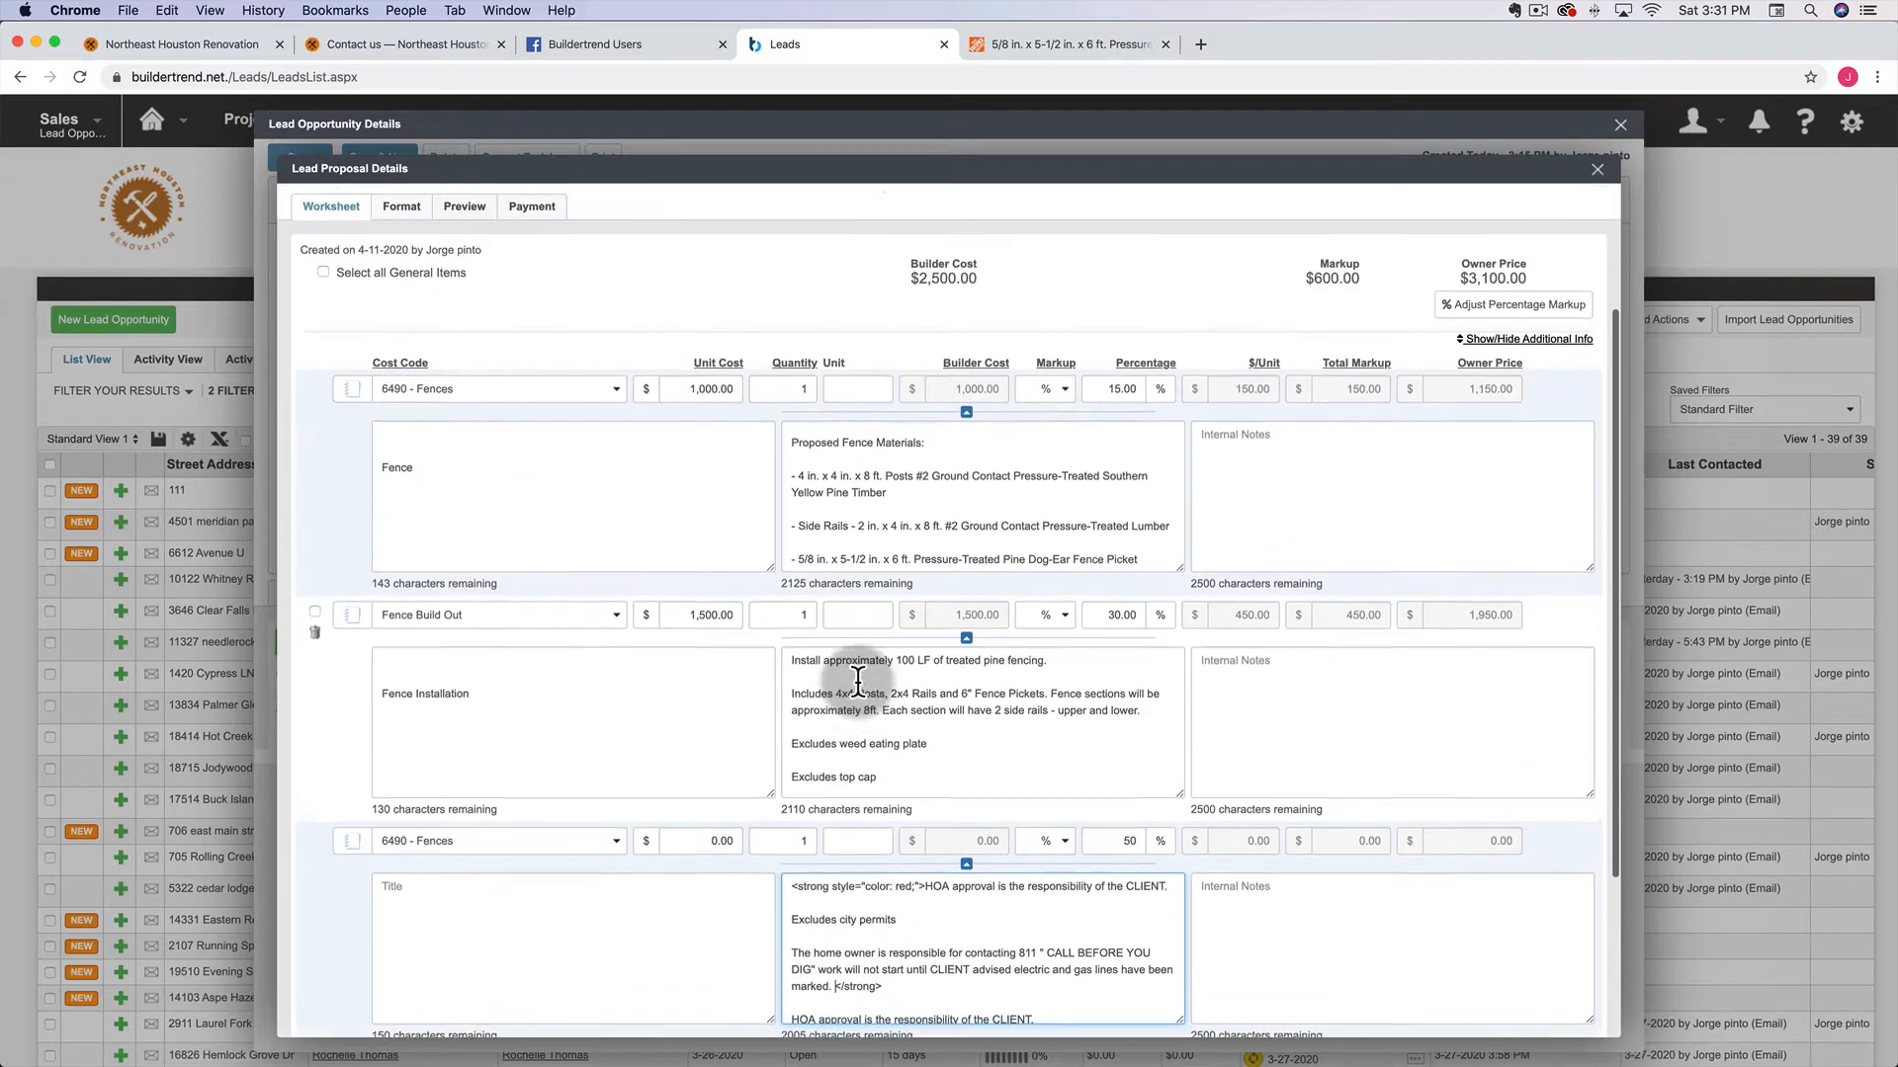
left_click(461, 257)
scroll(786, 659, "down", 5)
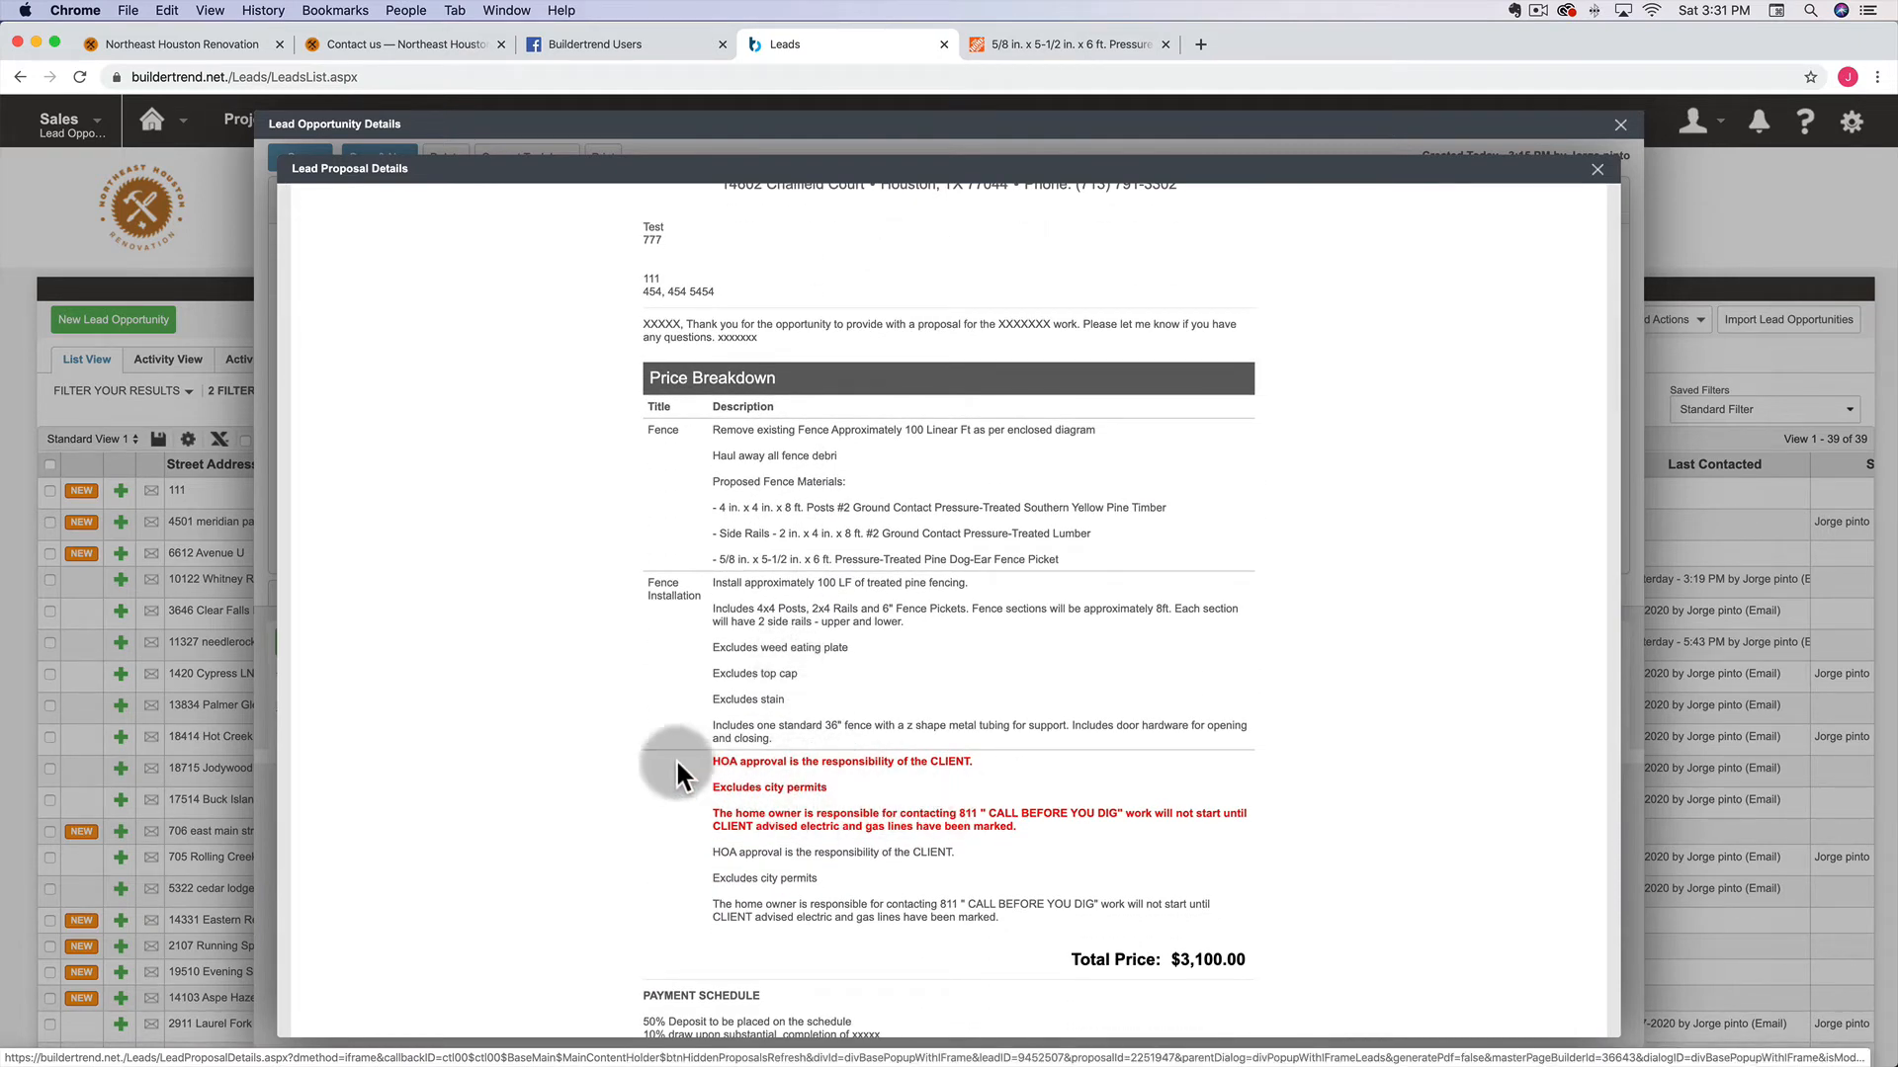
Delete the plain duplicate HOA and permit notes from the third item's description on the Worksheet
scroll(690, 756, "down", 2)
scroll(689, 757, "up", 2)
scroll(690, 753, "up", 5)
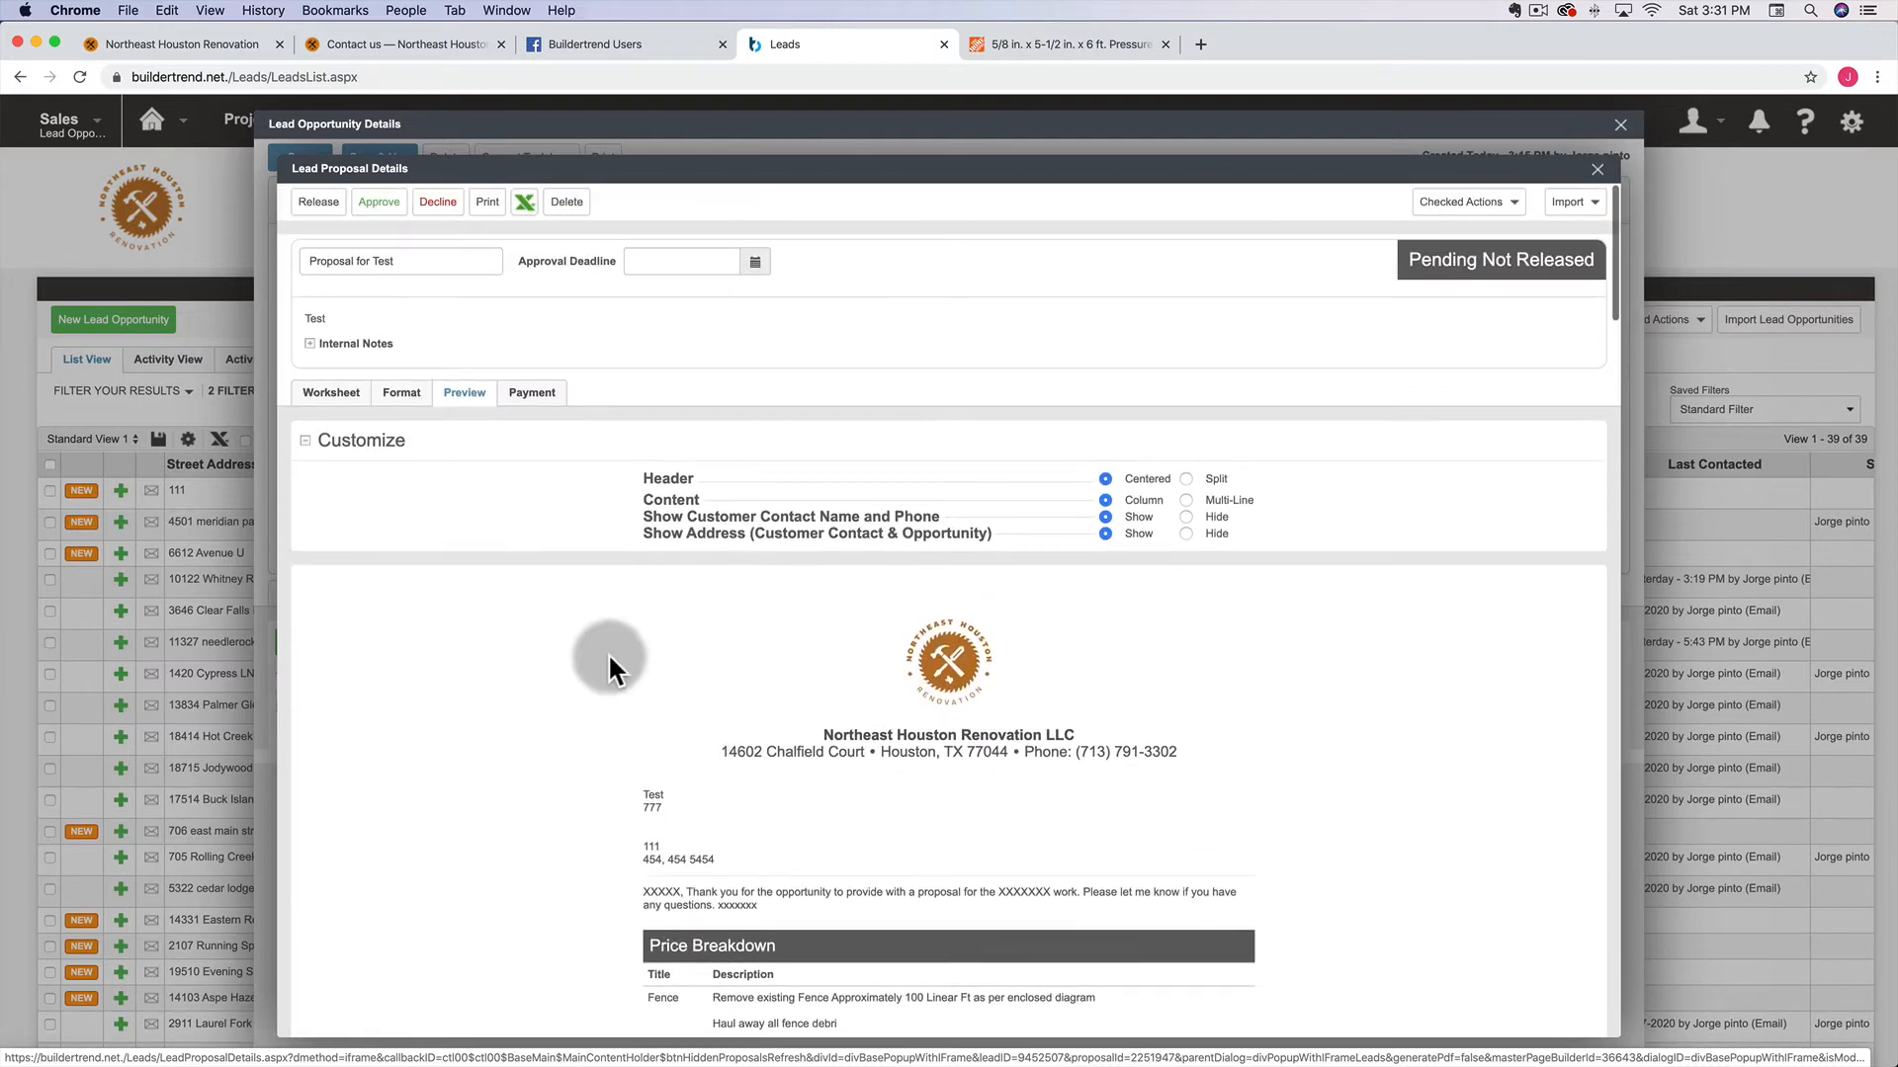
left_click(395, 392)
scroll(788, 471, "down", 10)
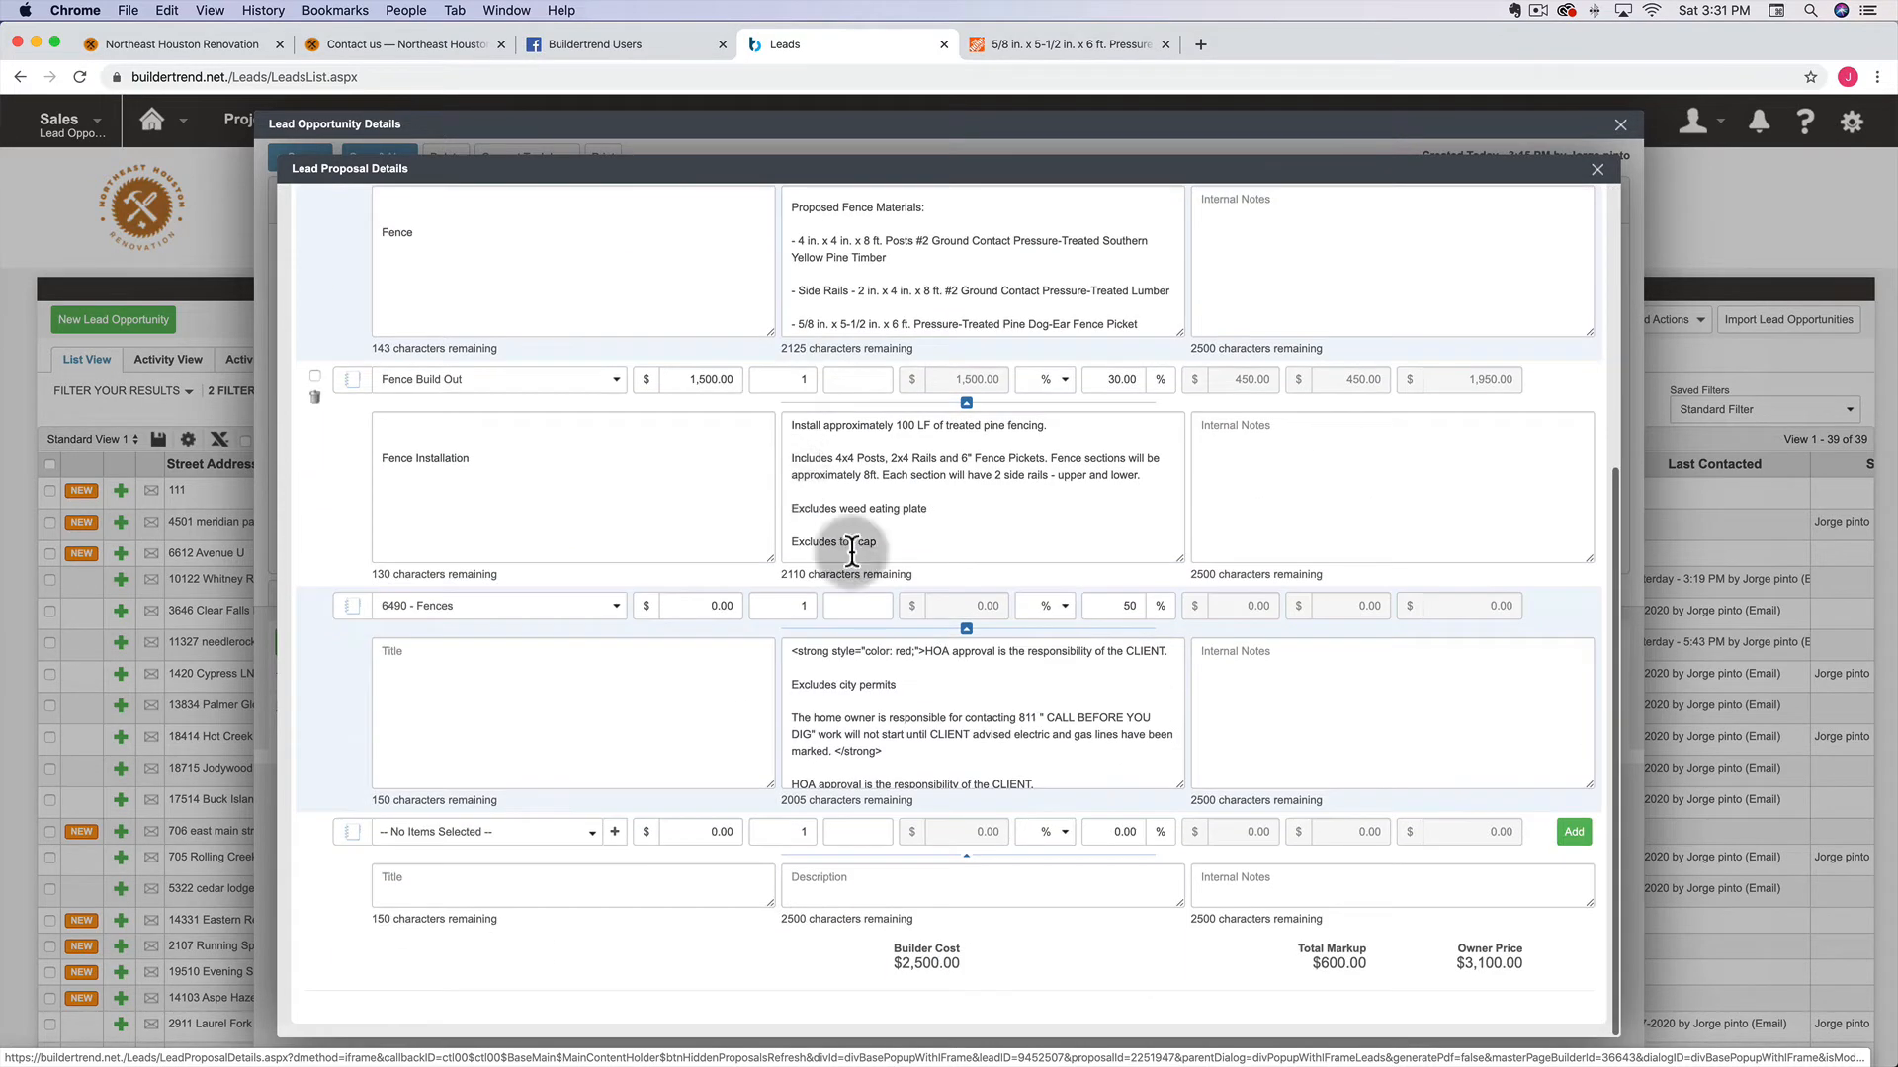
scroll(847, 729, "down", 3)
left_click_drag(797, 675, 958, 797)
key("BackSpace")
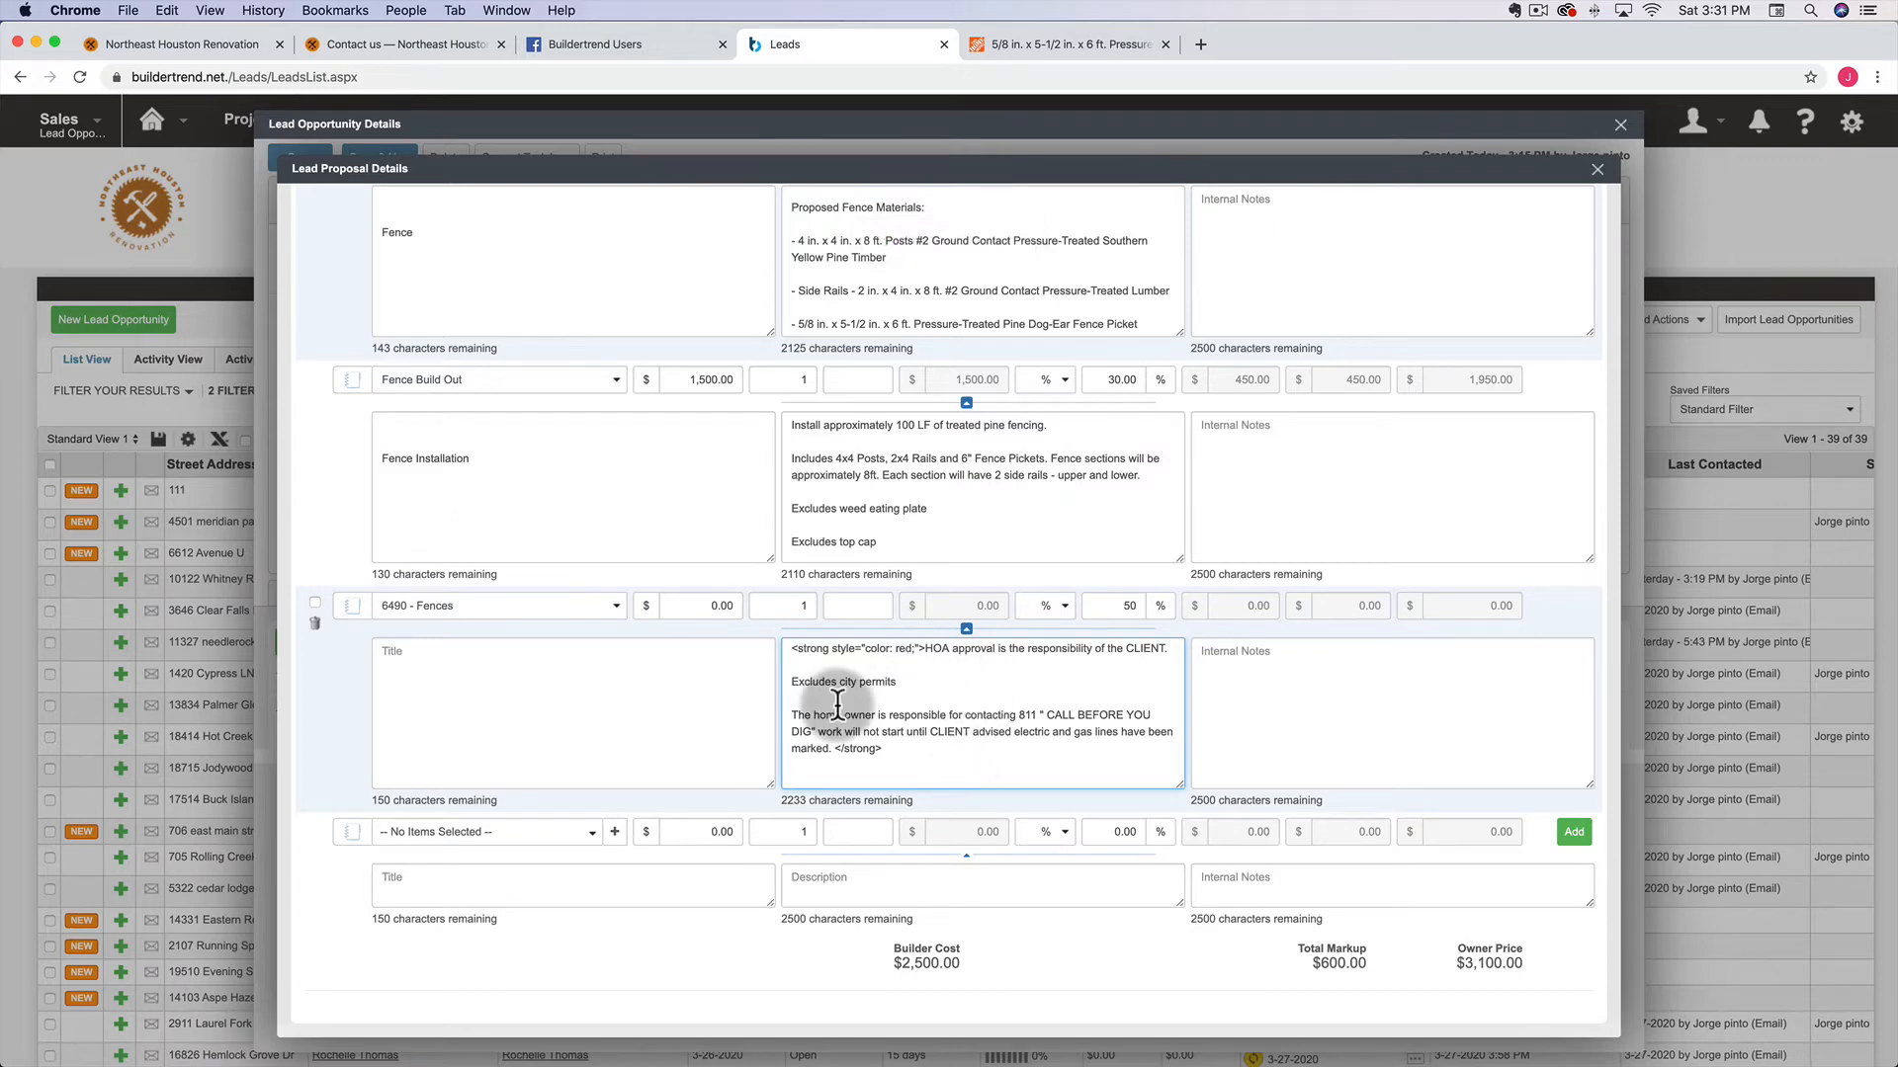
Preview the proposal to confirm only the bold red notes remain, totaling $3,100.00
scroll(630, 465, "up", 5)
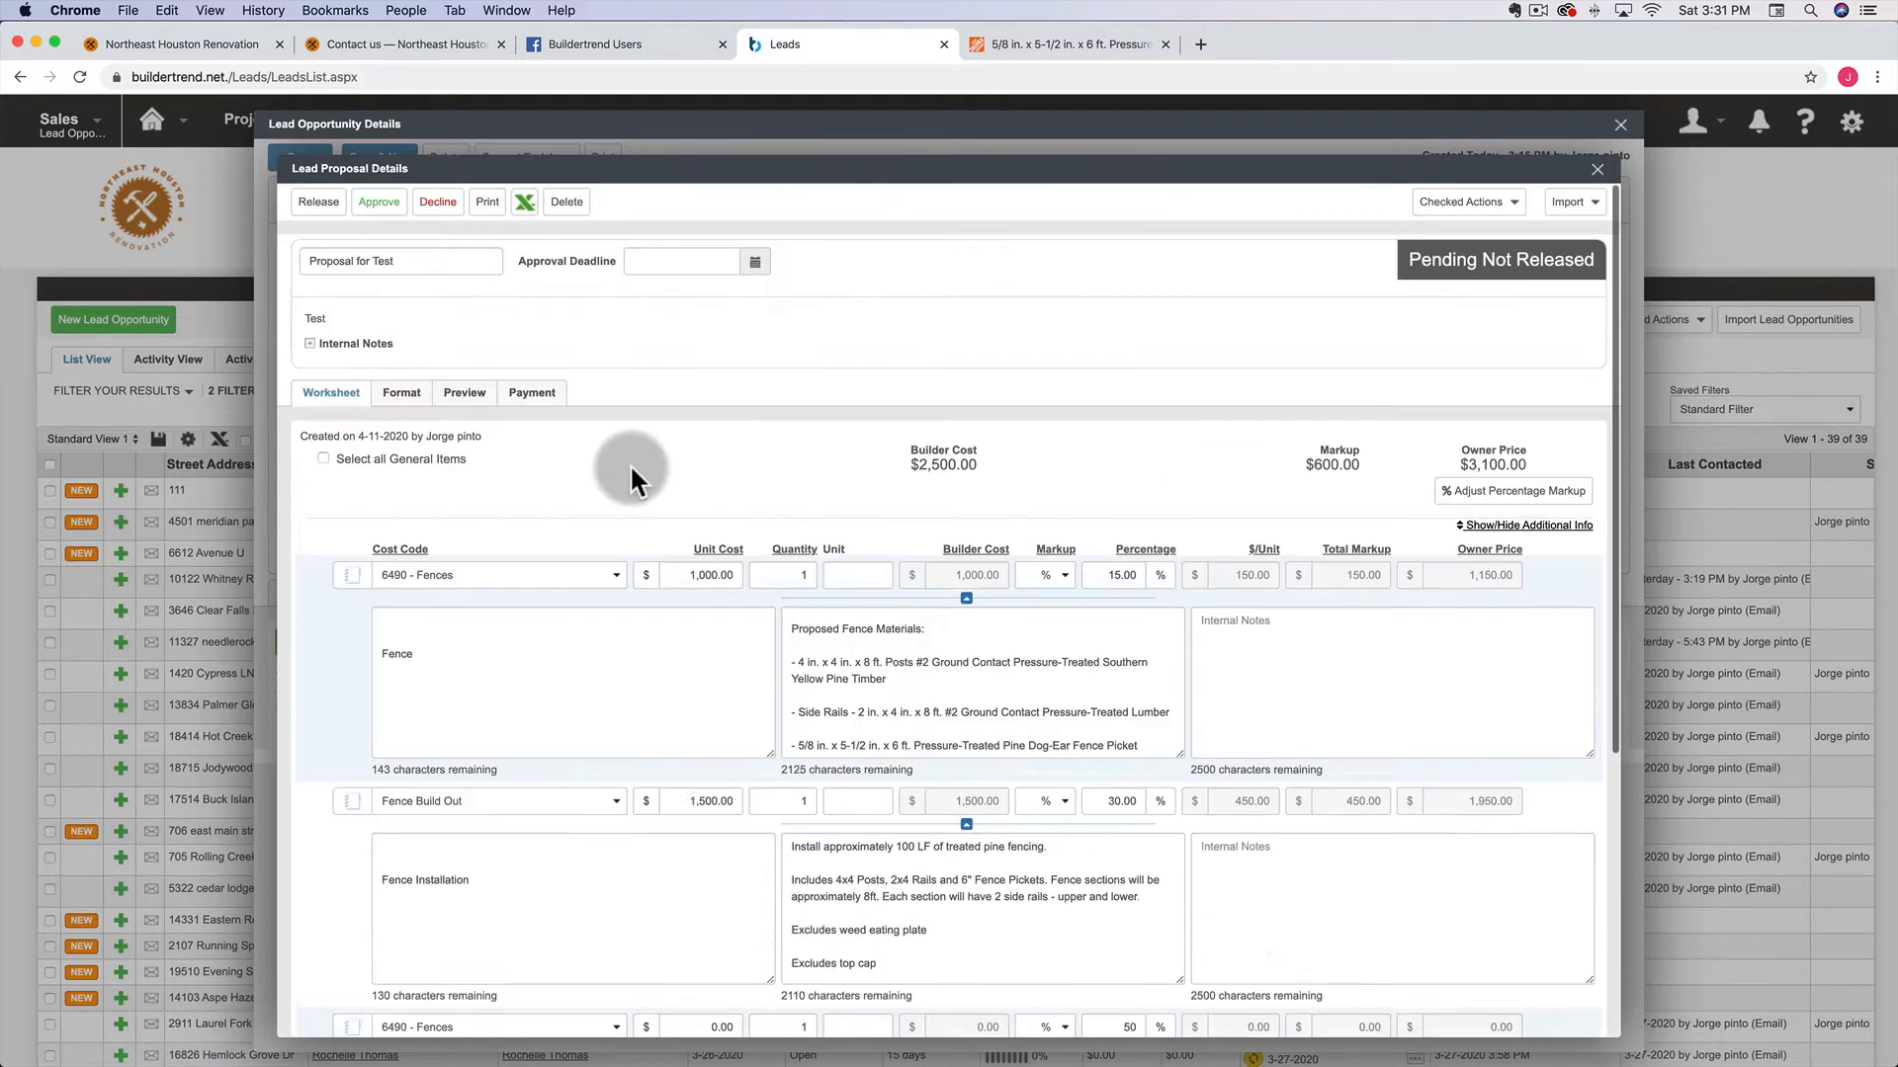
left_click(464, 395)
scroll(953, 820, "down", 5)
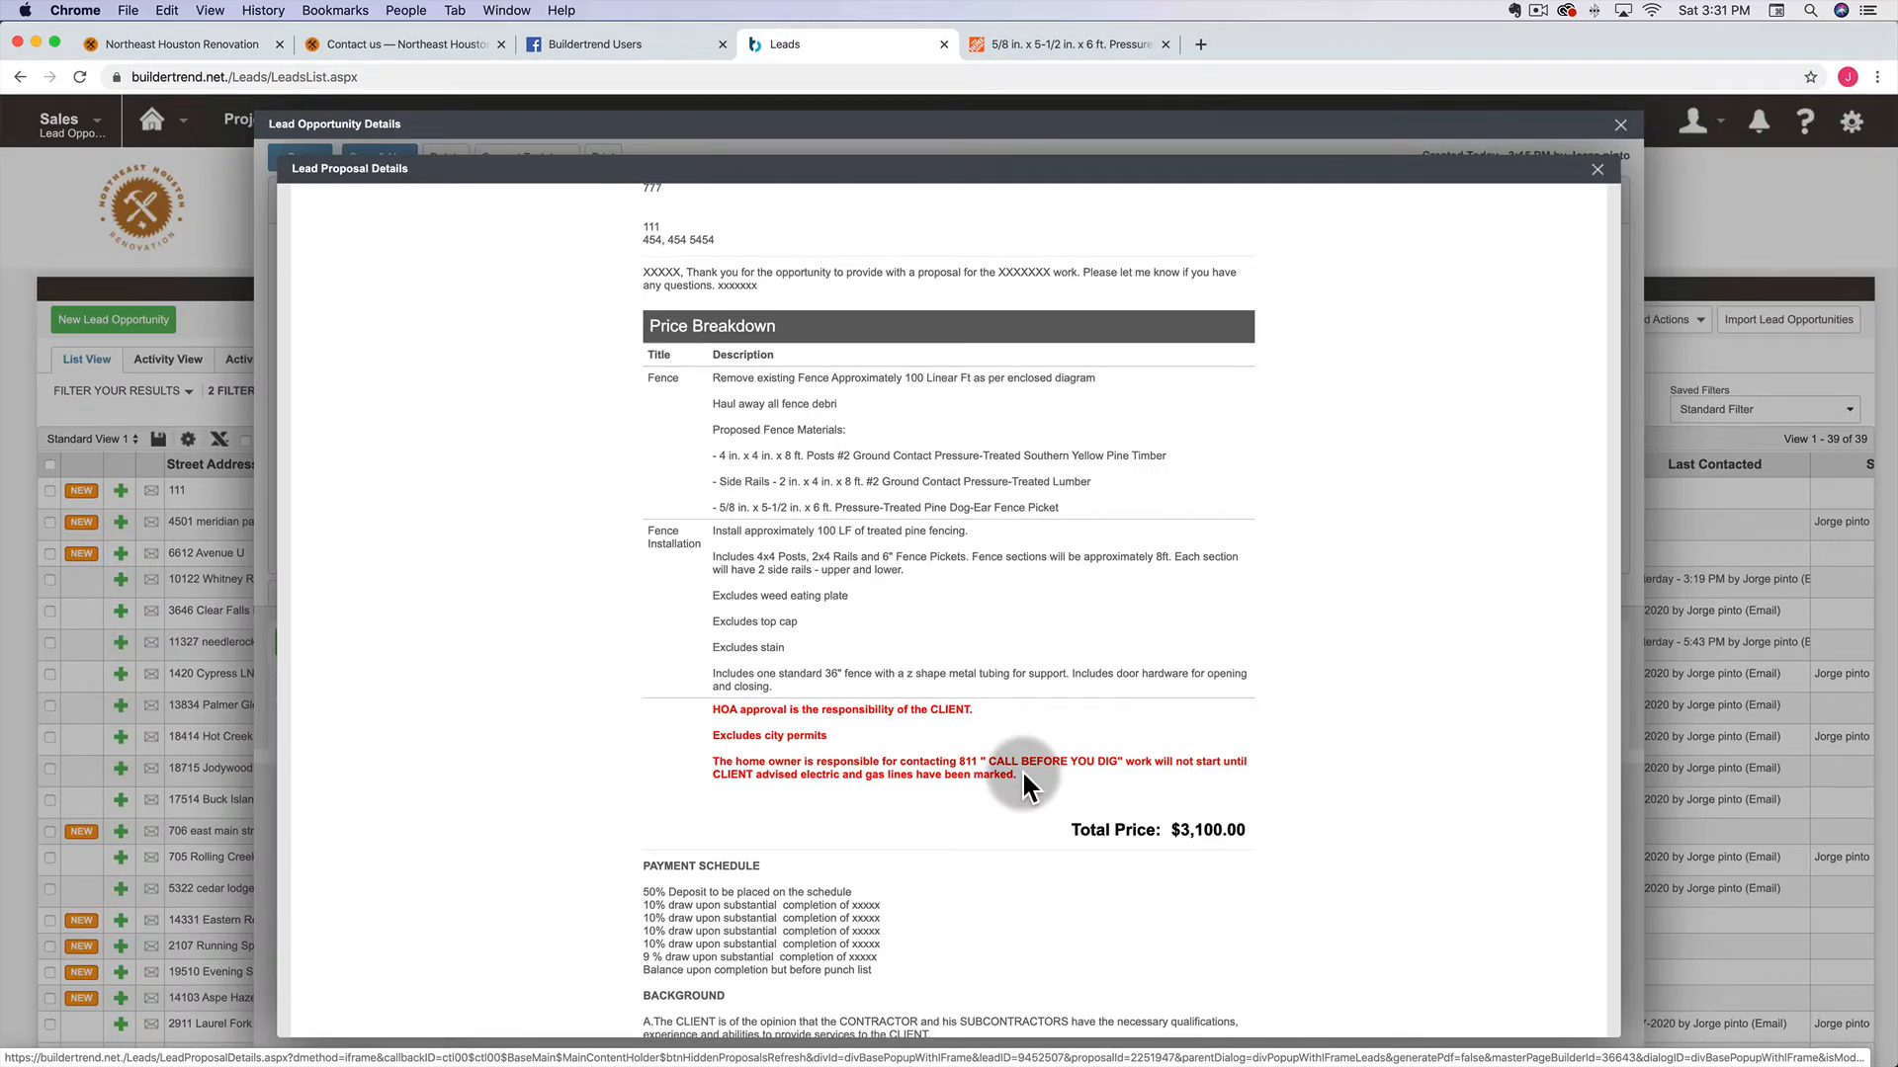
scroll(1022, 781, "up", 5)
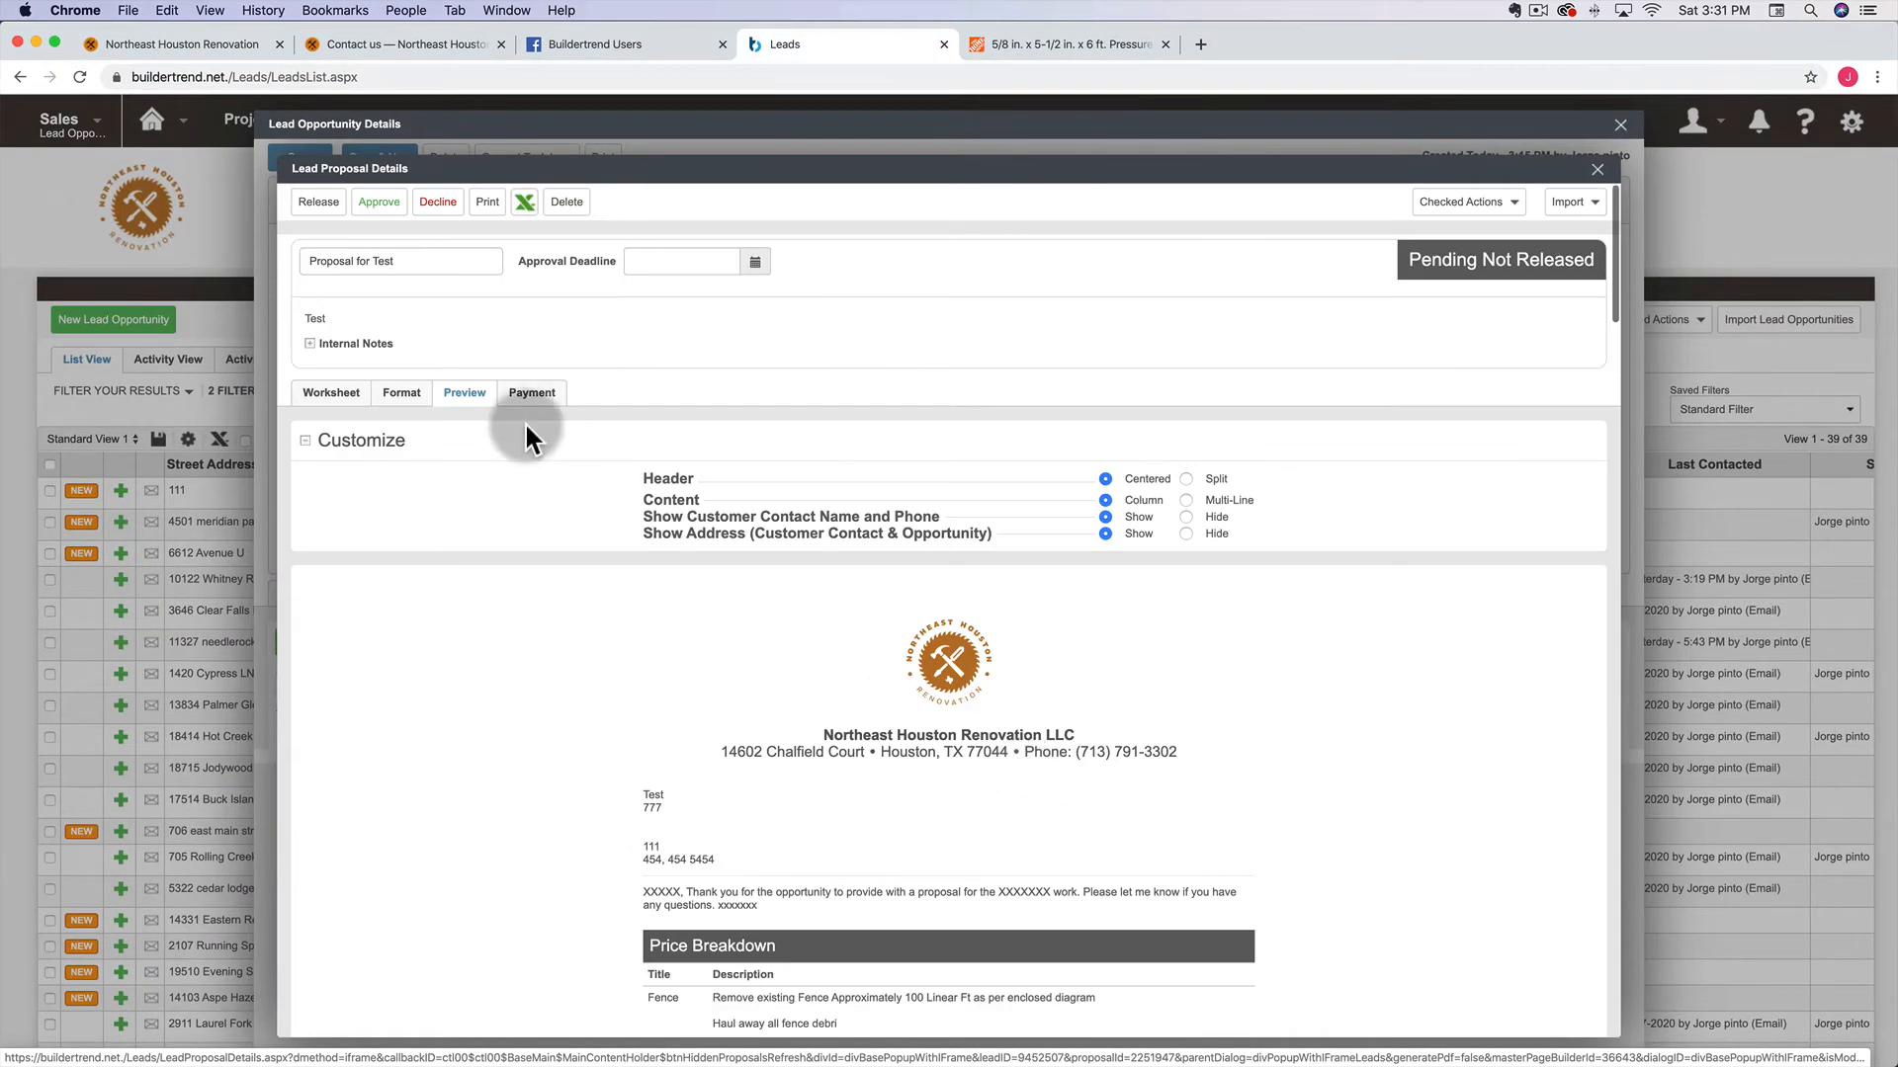
Open the Format tab and scroll down to the price breakdown settings
left_click(410, 394)
left_click(336, 400)
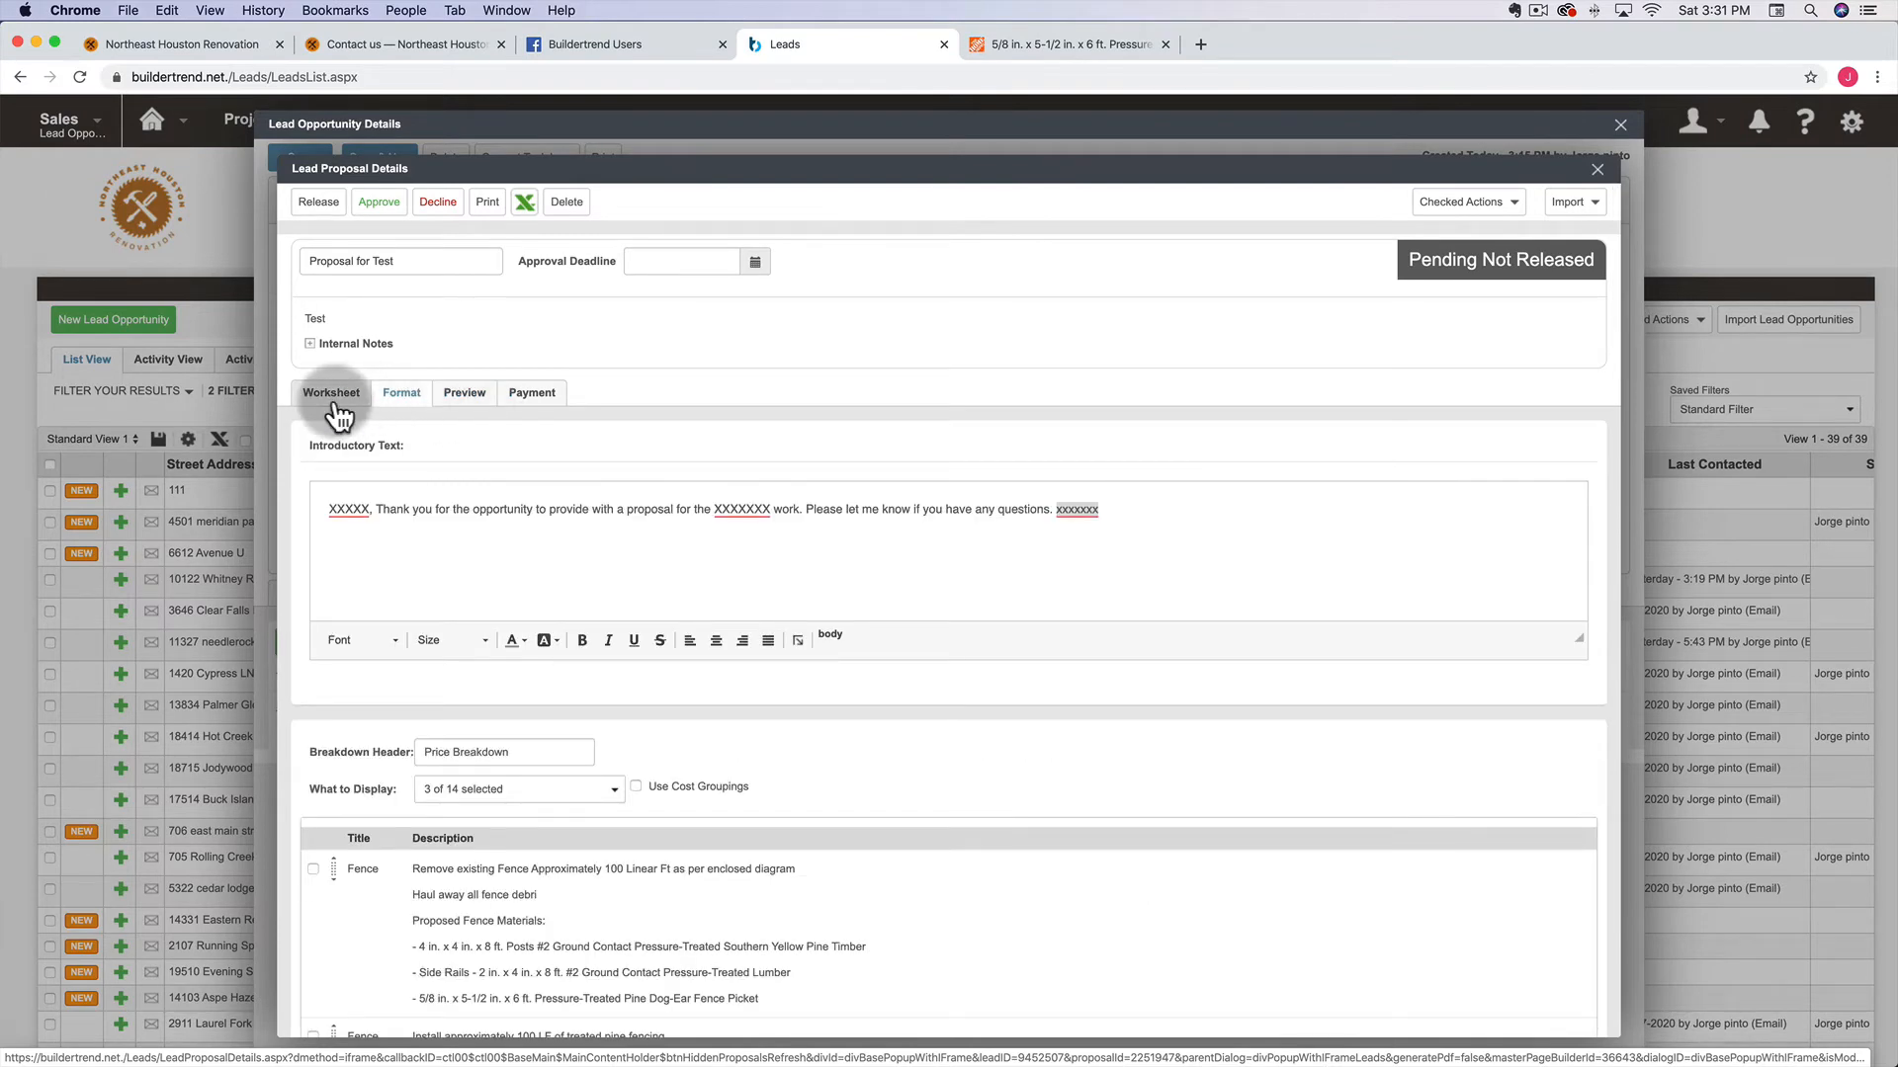
left_click(398, 405)
left_click(686, 549)
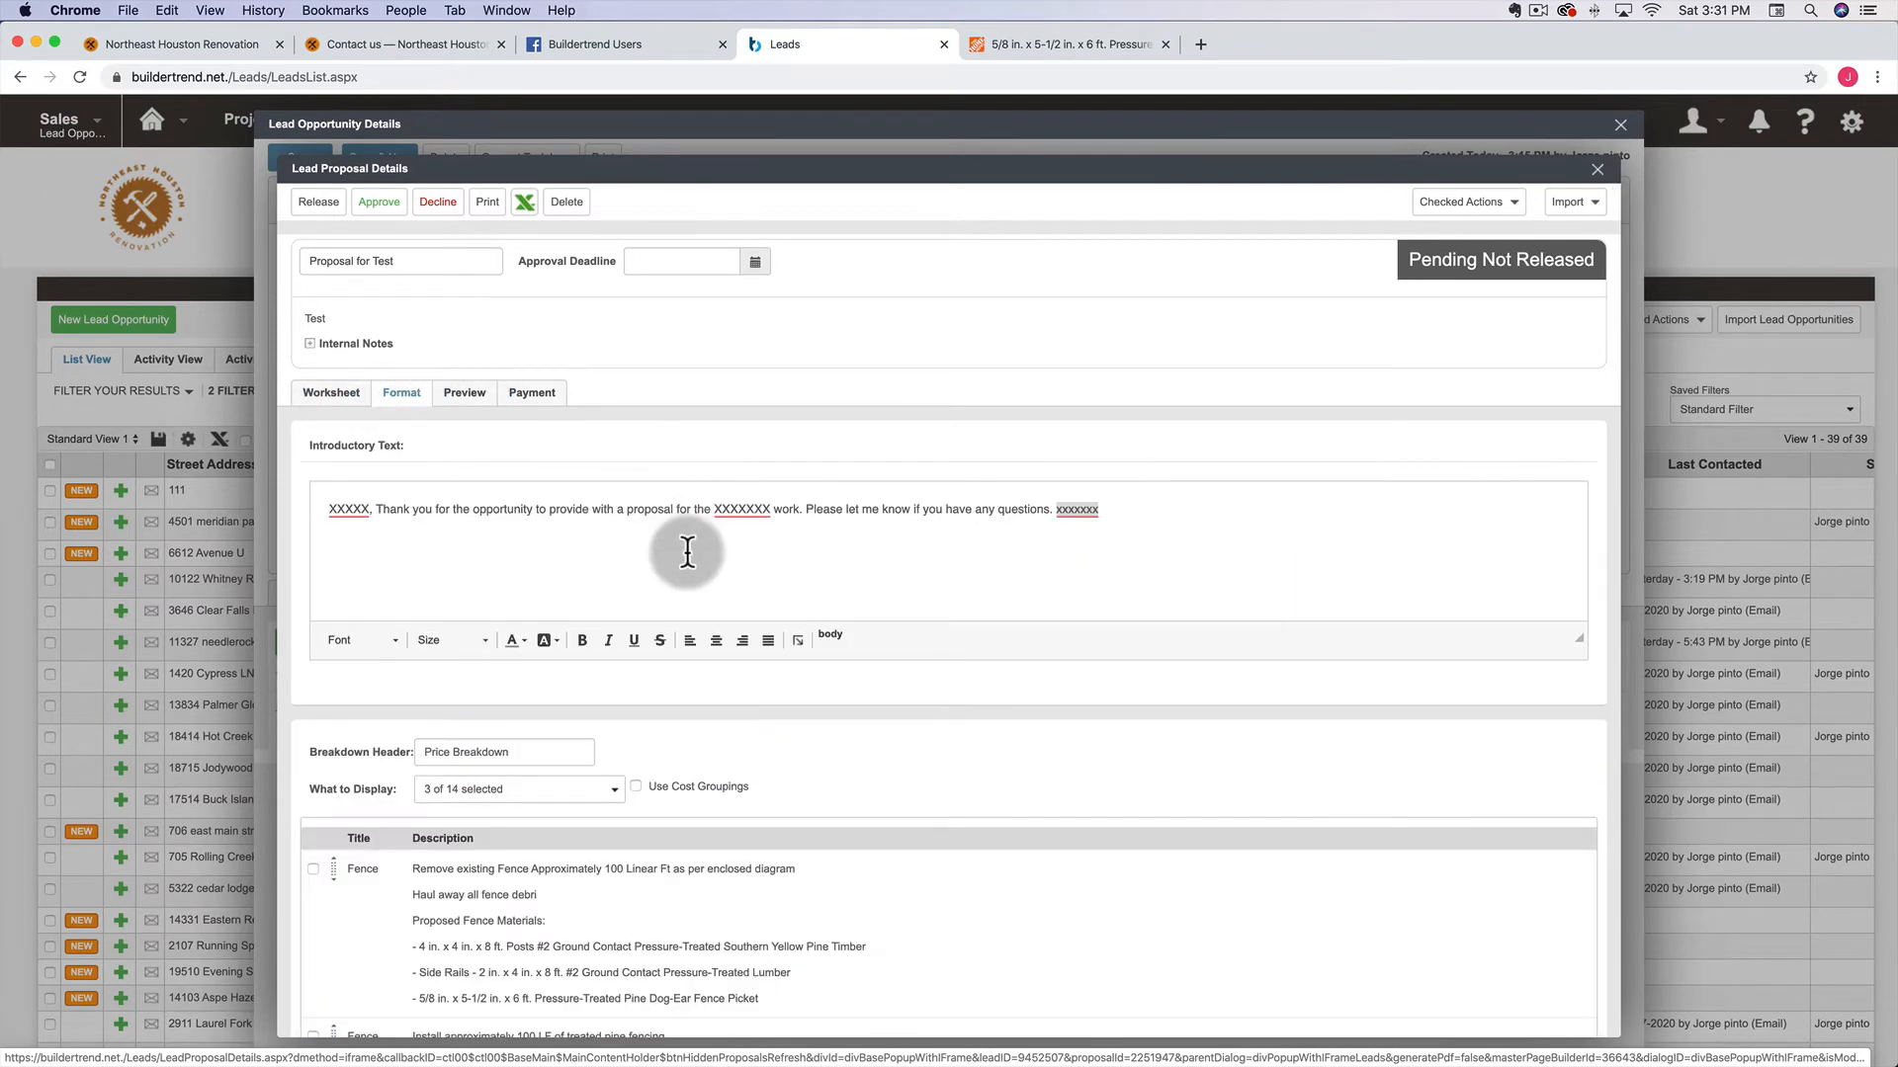
scroll(686, 551, "down", 2)
scroll(687, 551, "down", 2)
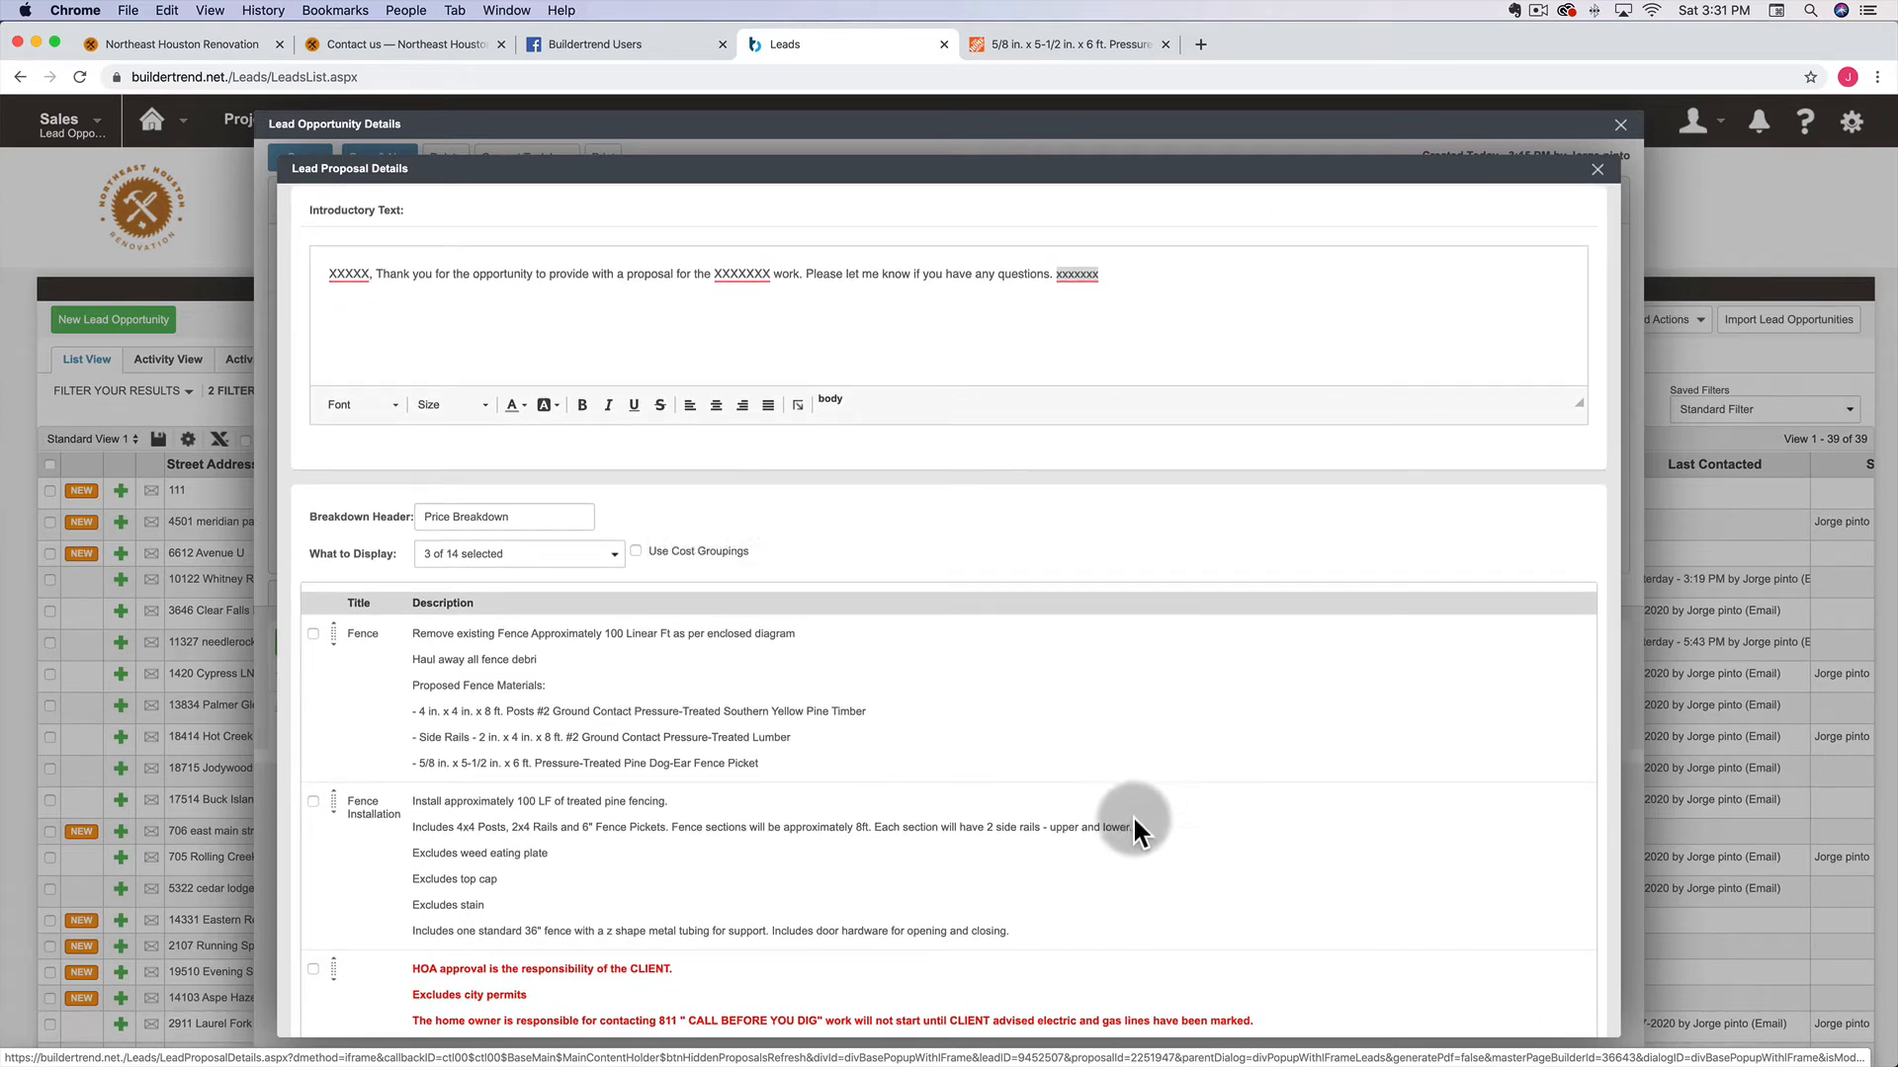
scroll(840, 549, "down", 3)
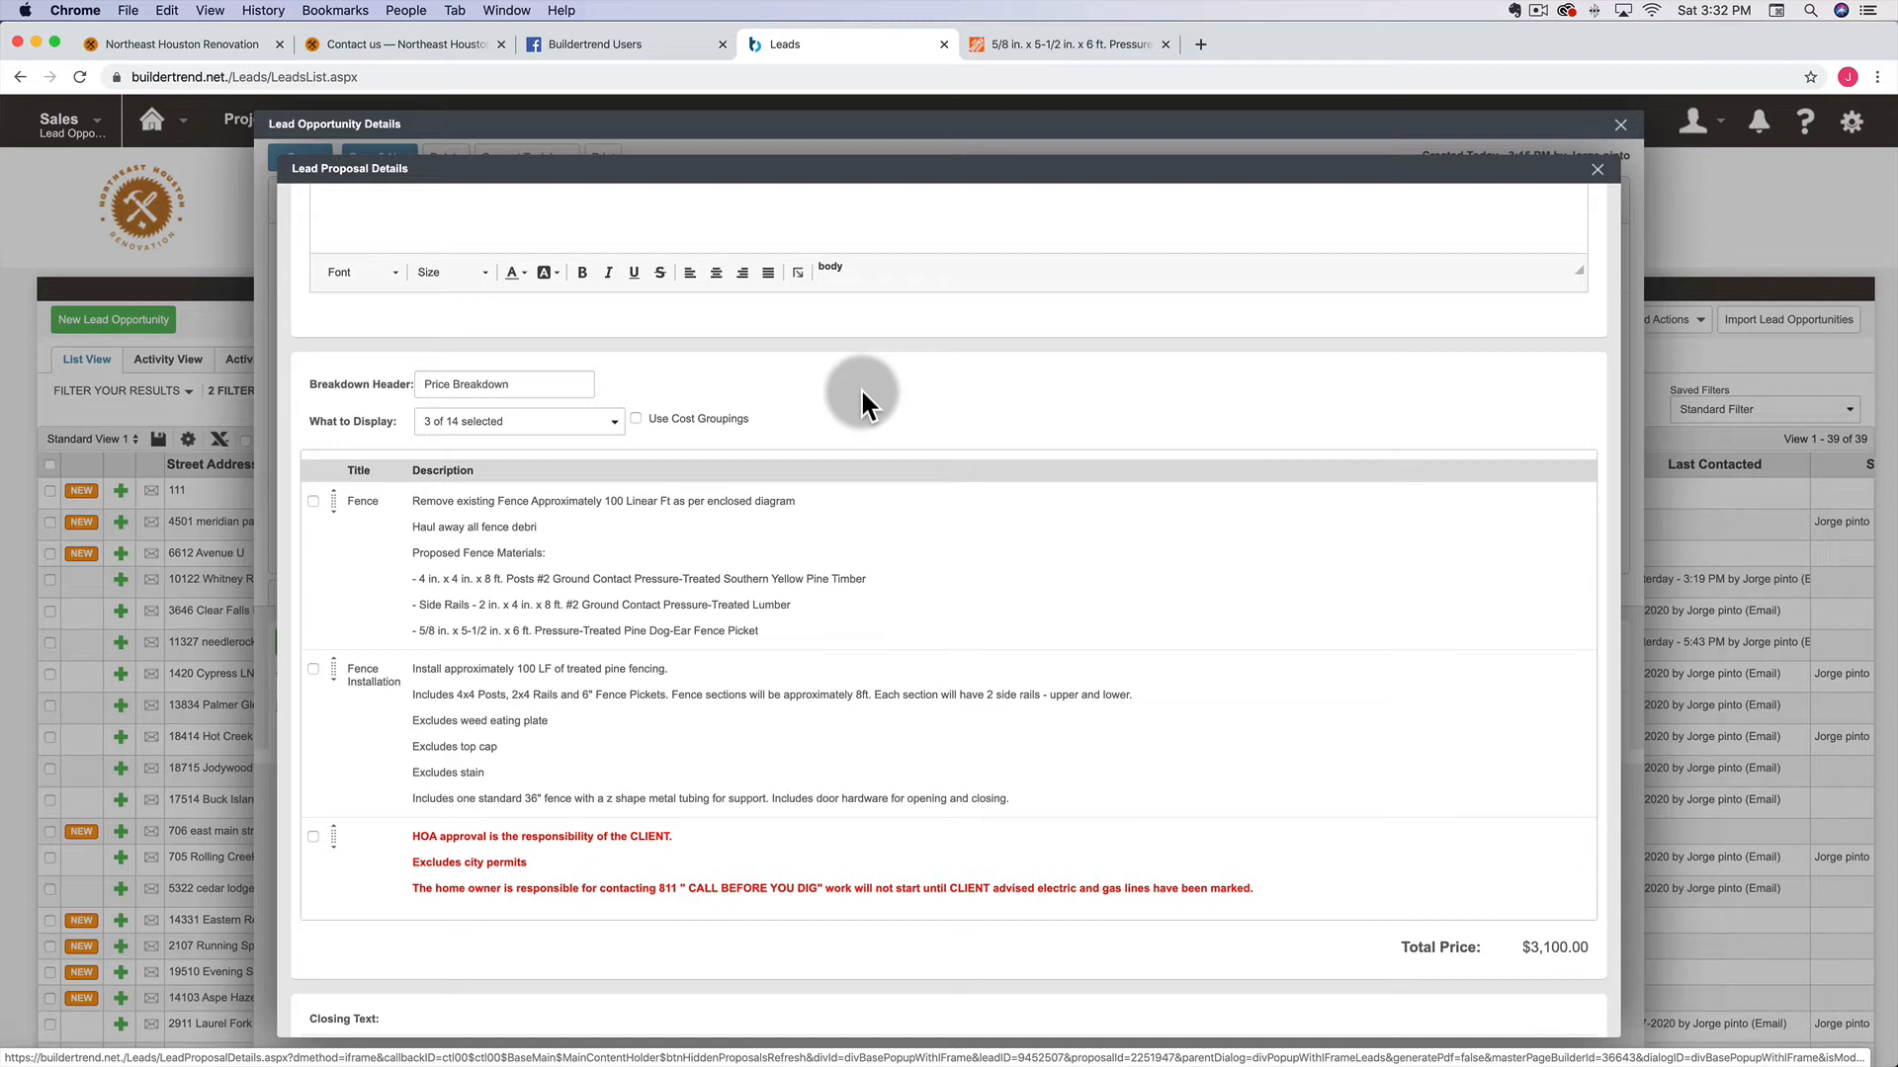
Check Price in the What to Display list so each breakdown line shows its price
left_click(613, 421)
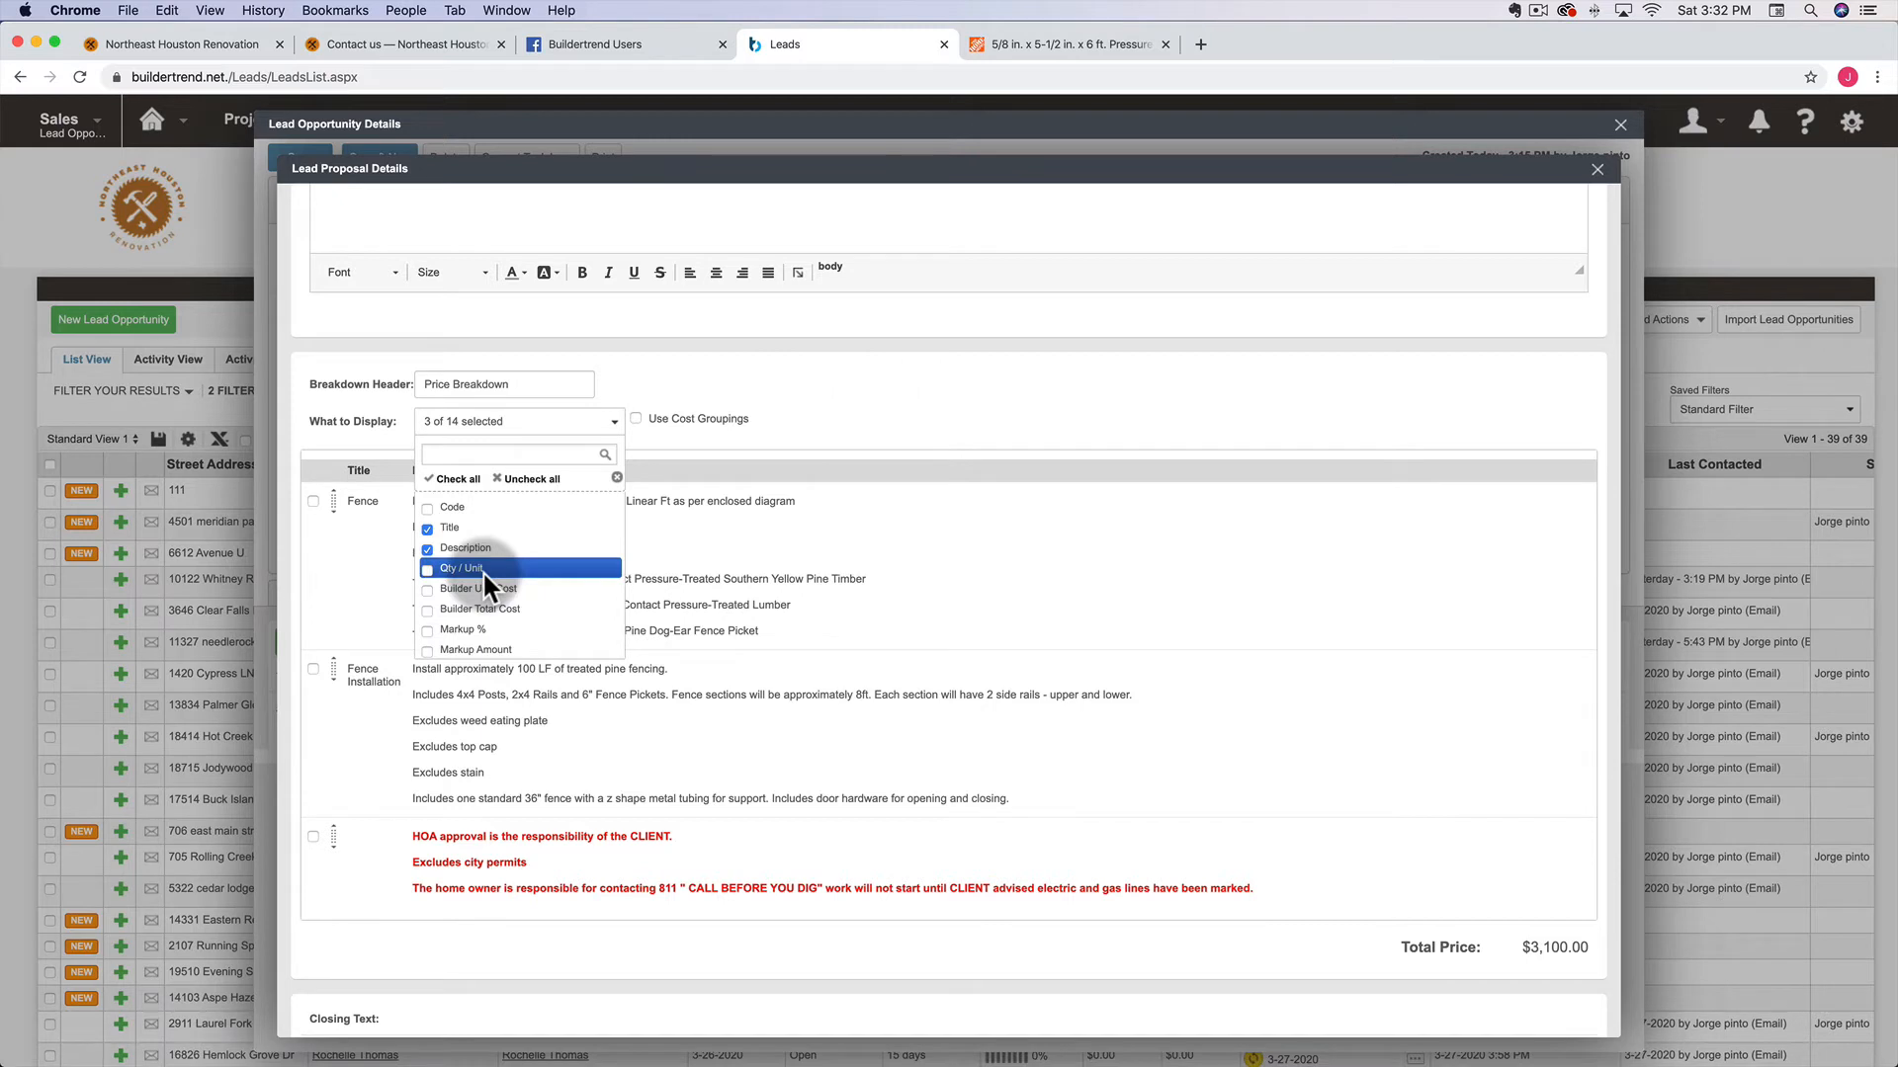
scroll(483, 571, "down", 2)
scroll(483, 571, "down", 1)
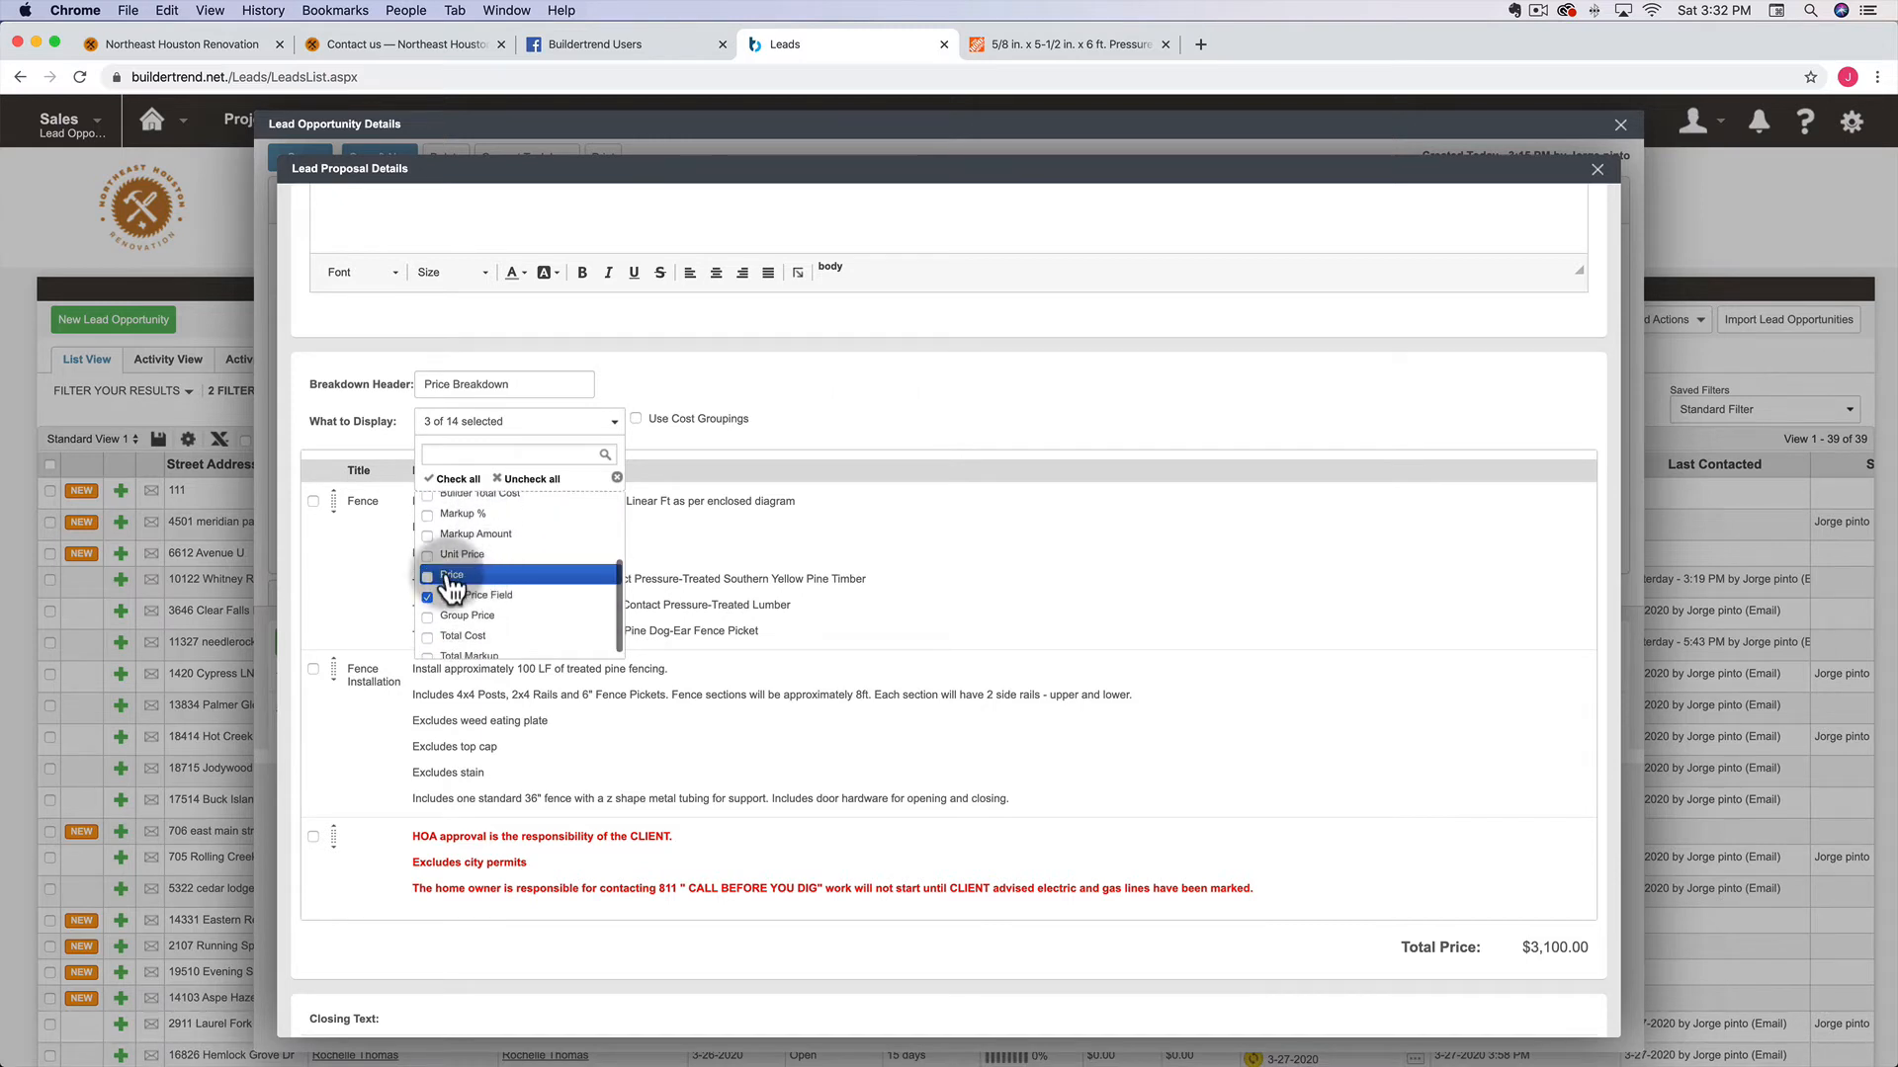
left_click(450, 576)
left_click(919, 438)
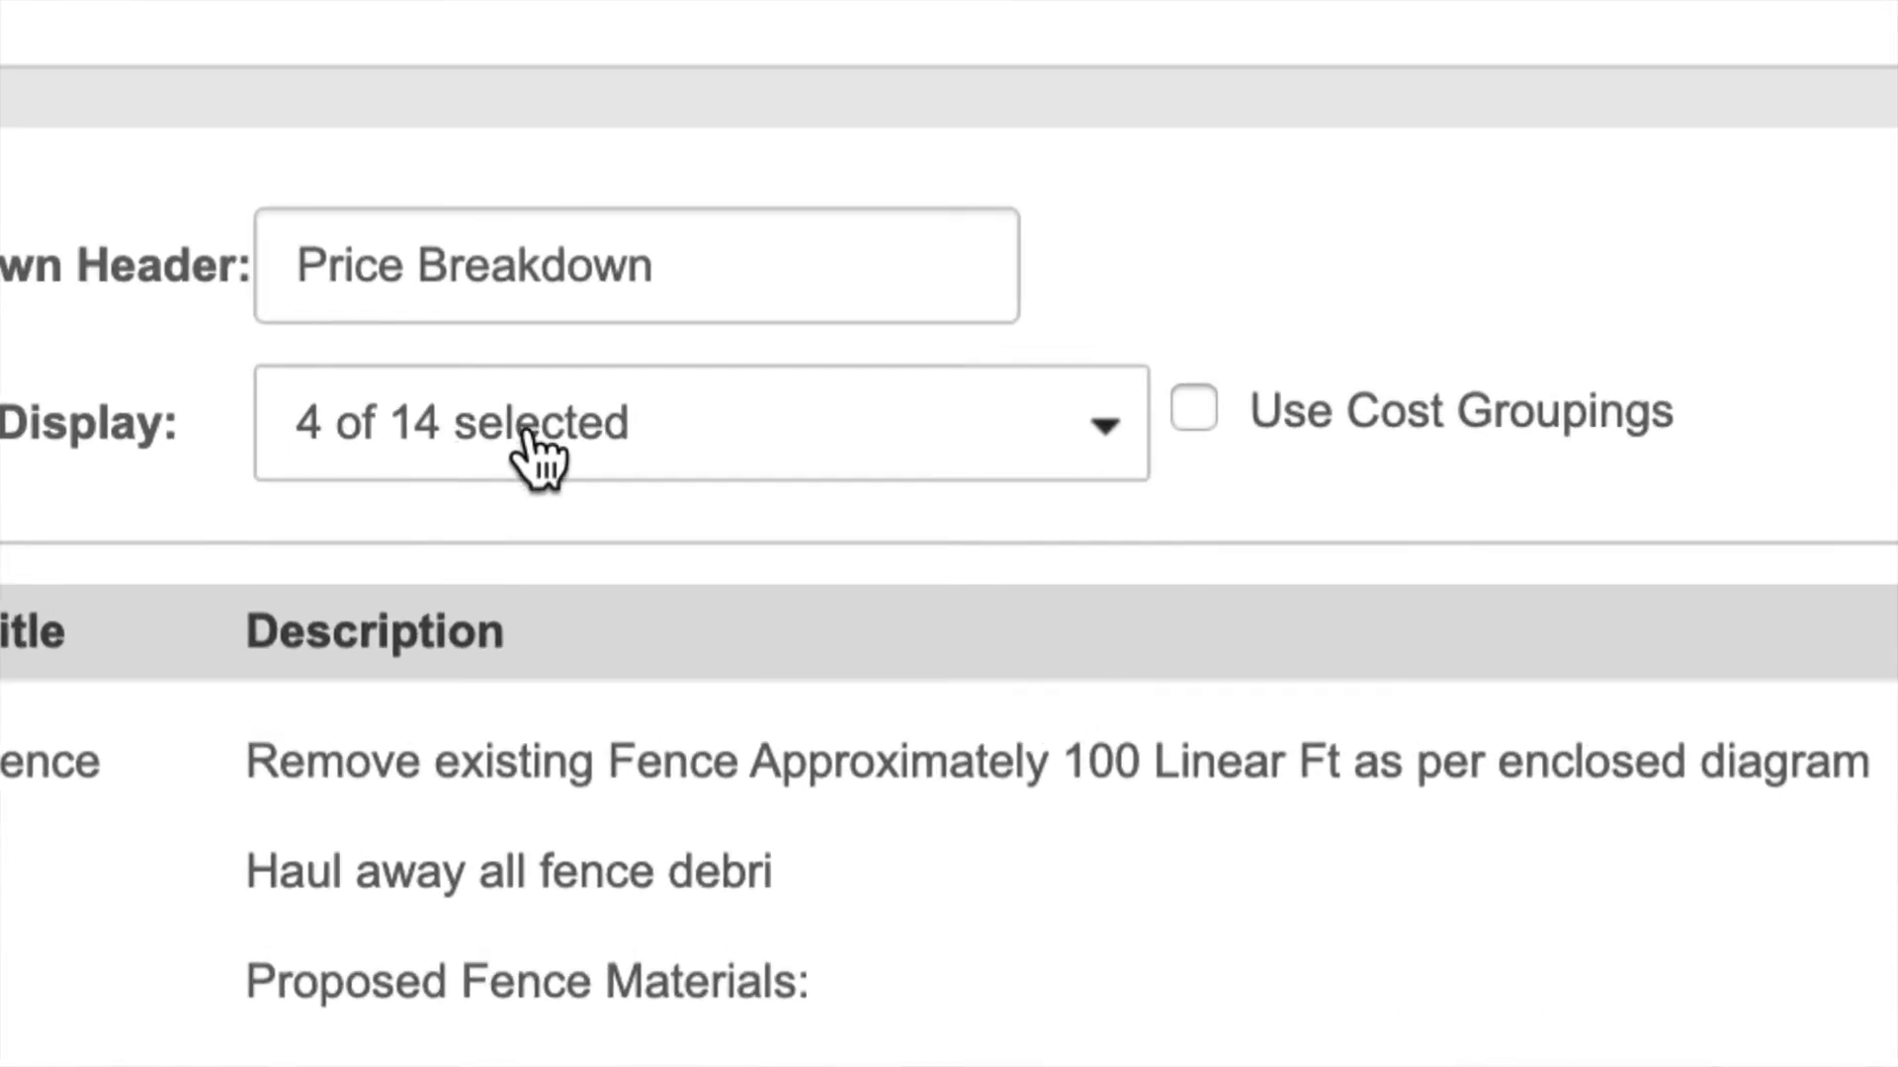
left_click(494, 435)
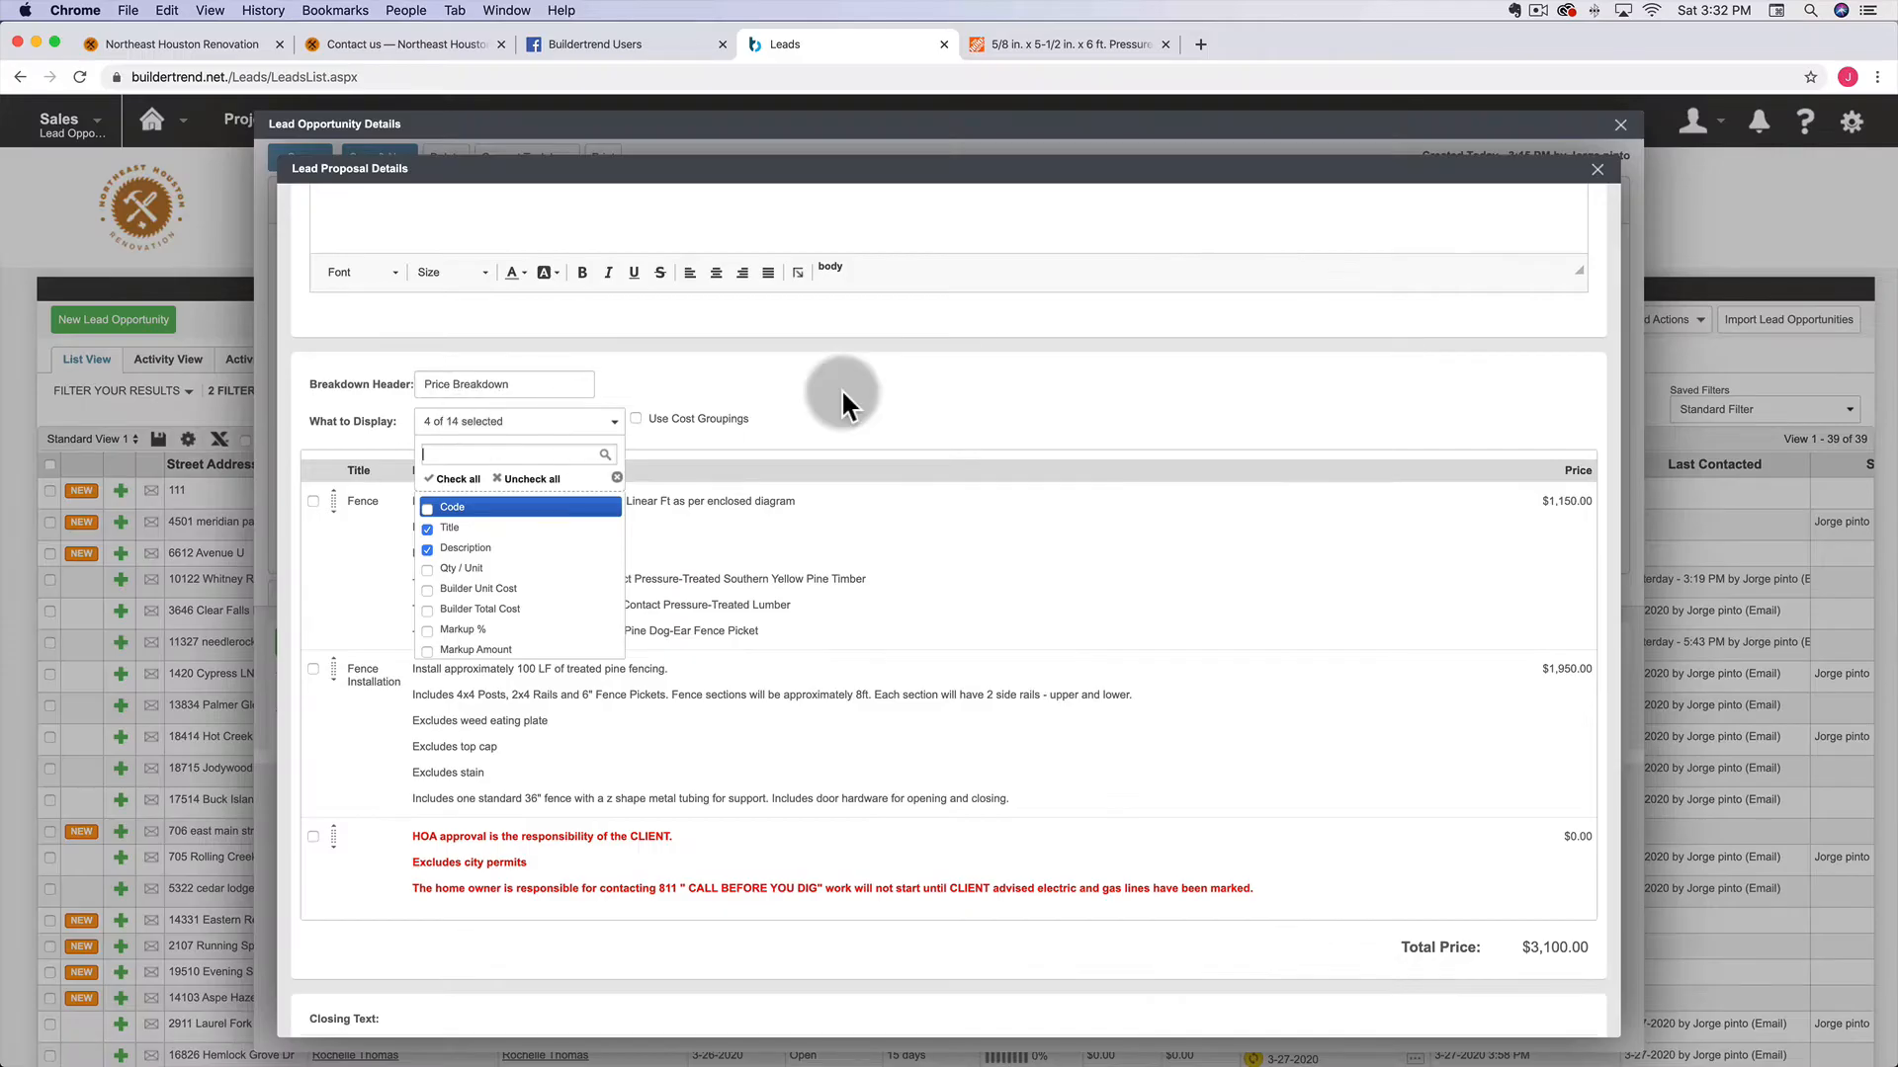
left_click(842, 392)
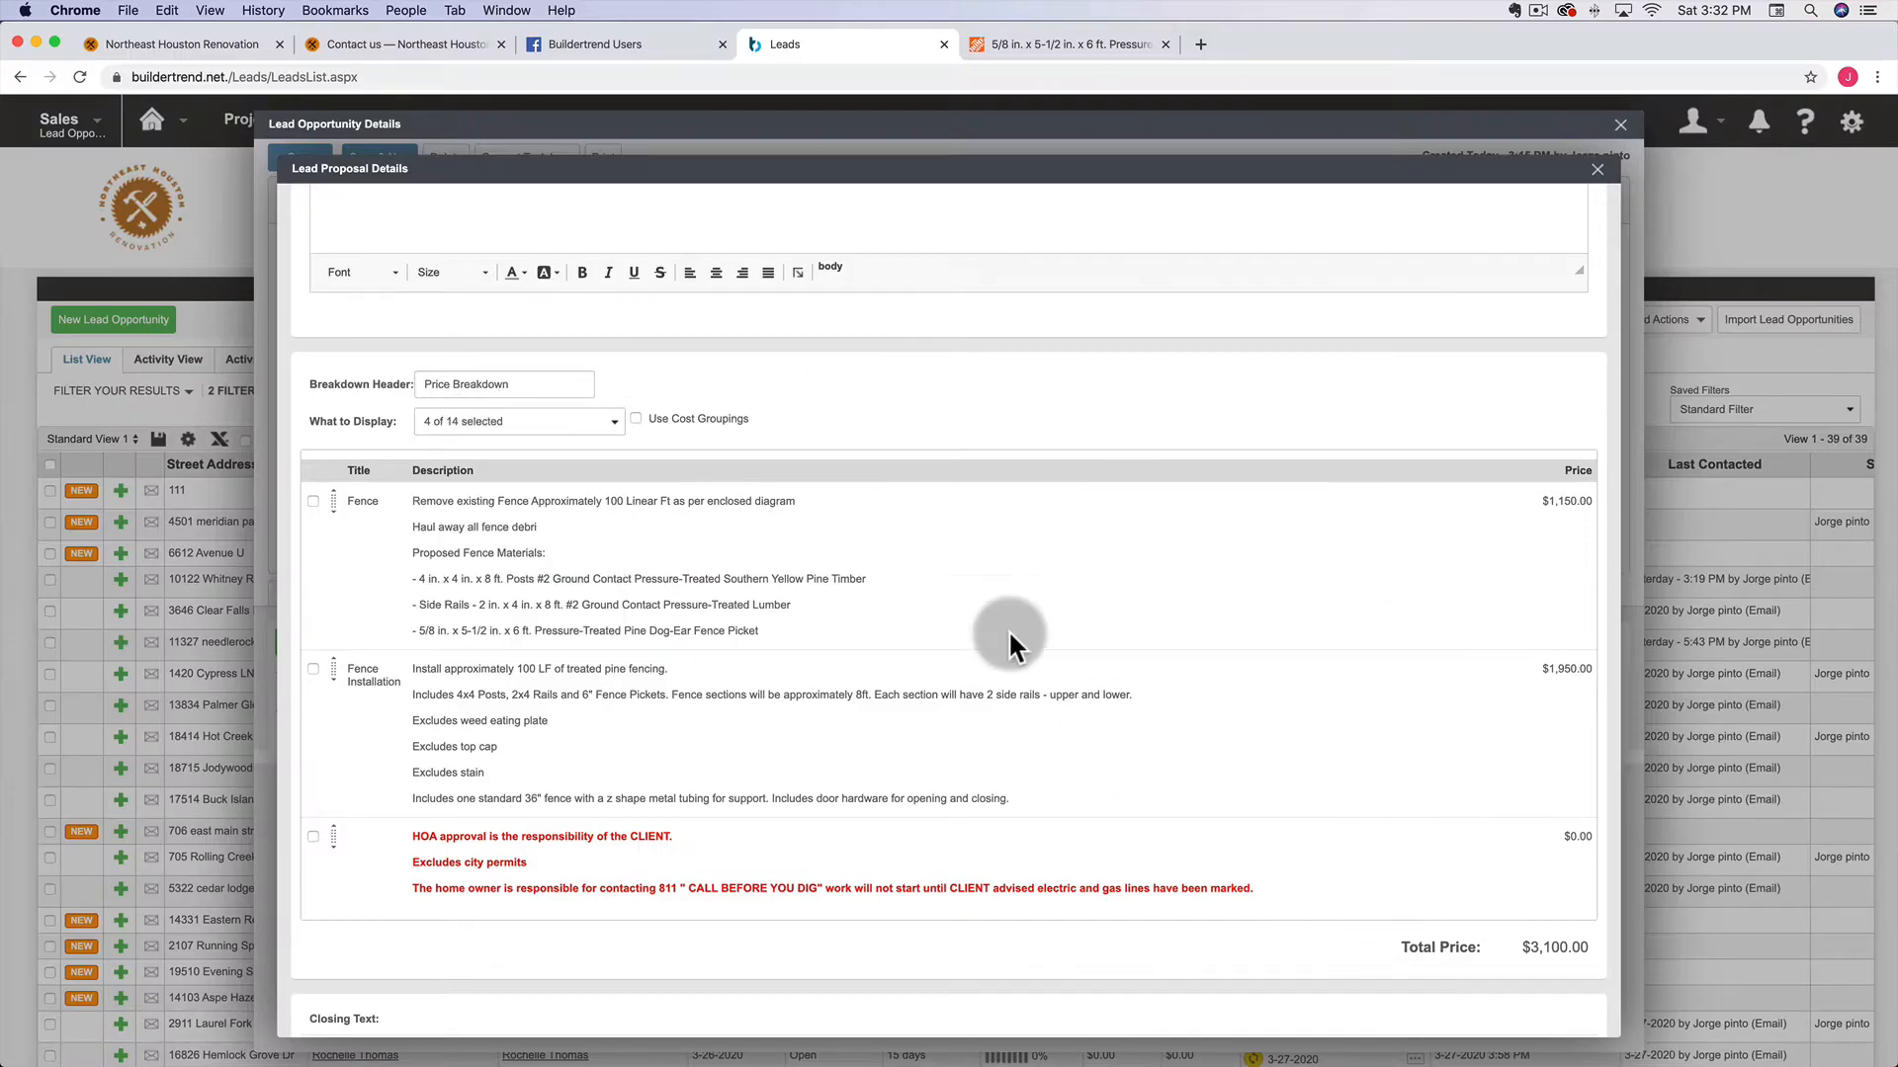
scroll(893, 525, "up", 5)
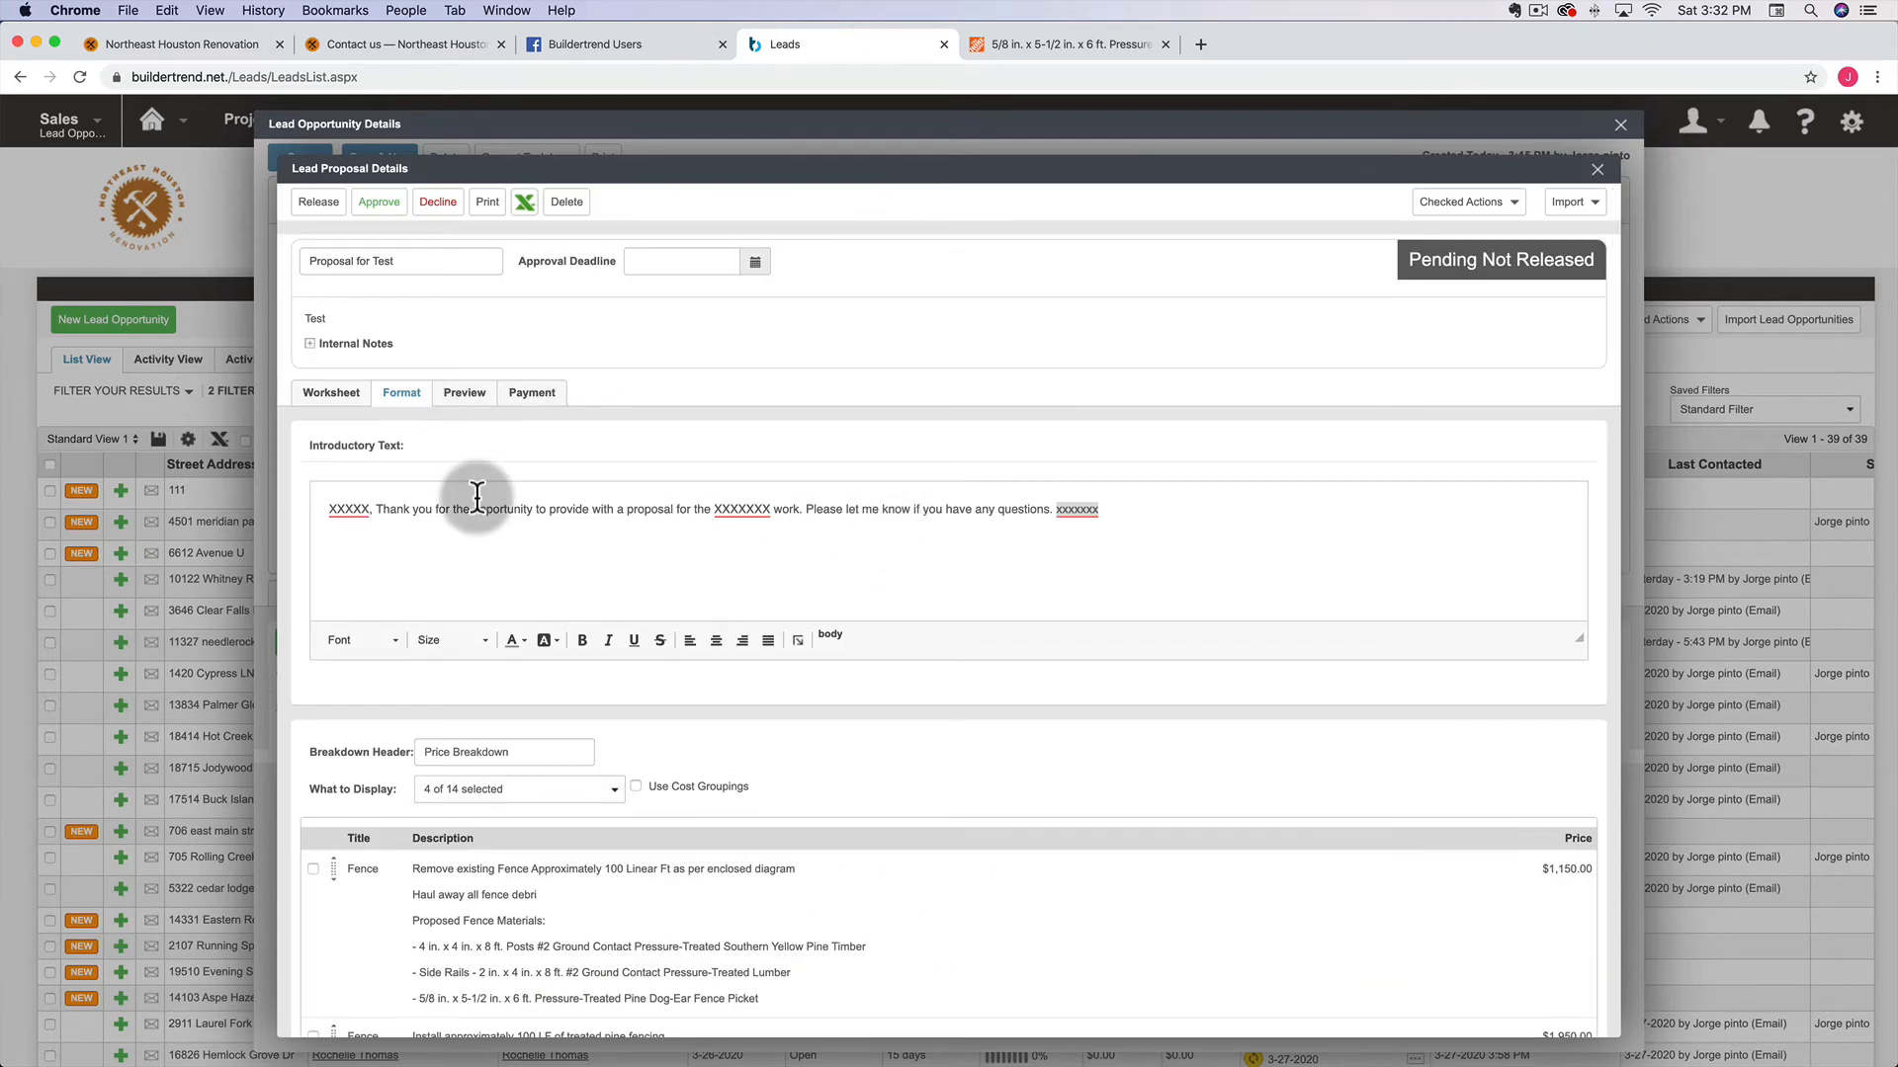
Replace the intro placeholders with the customer's name, 'fence replacement', and the sender's name
double_click(338, 511)
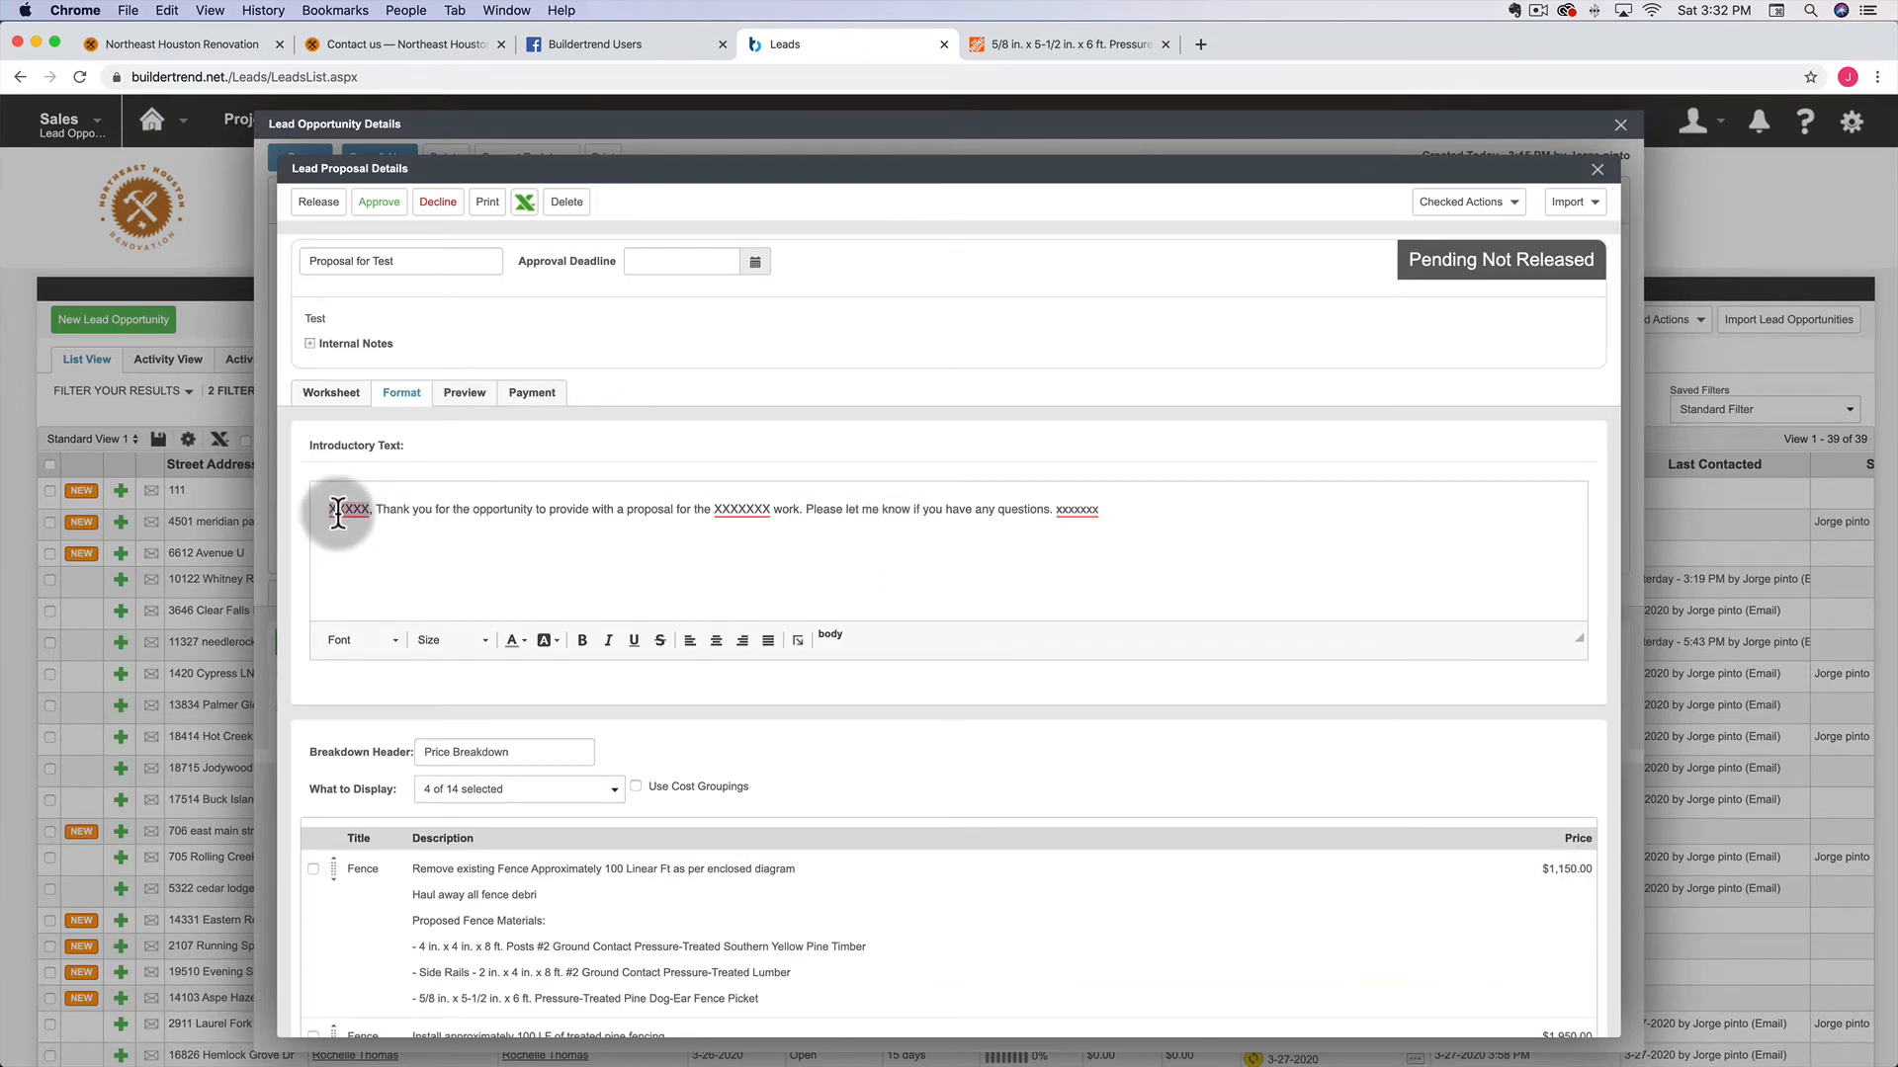
type("Mr. Rogers")
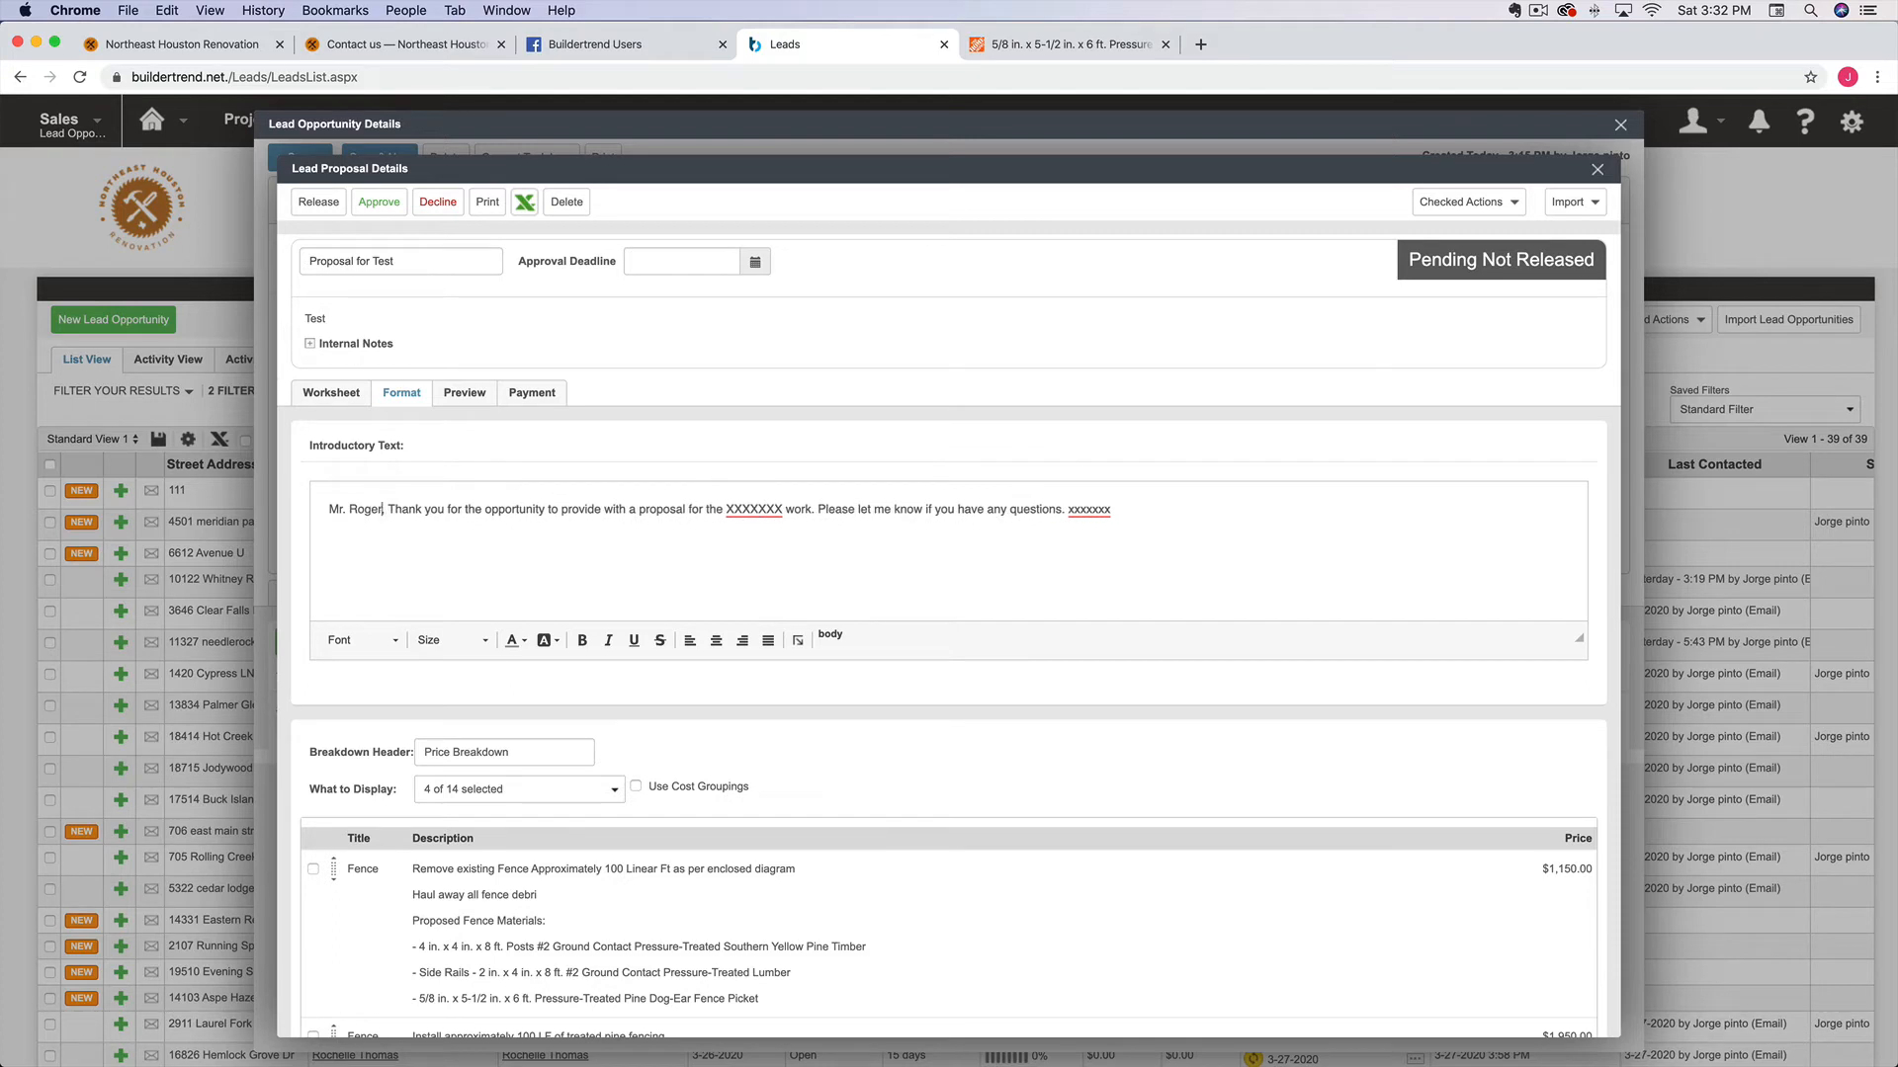
double_click(755, 511)
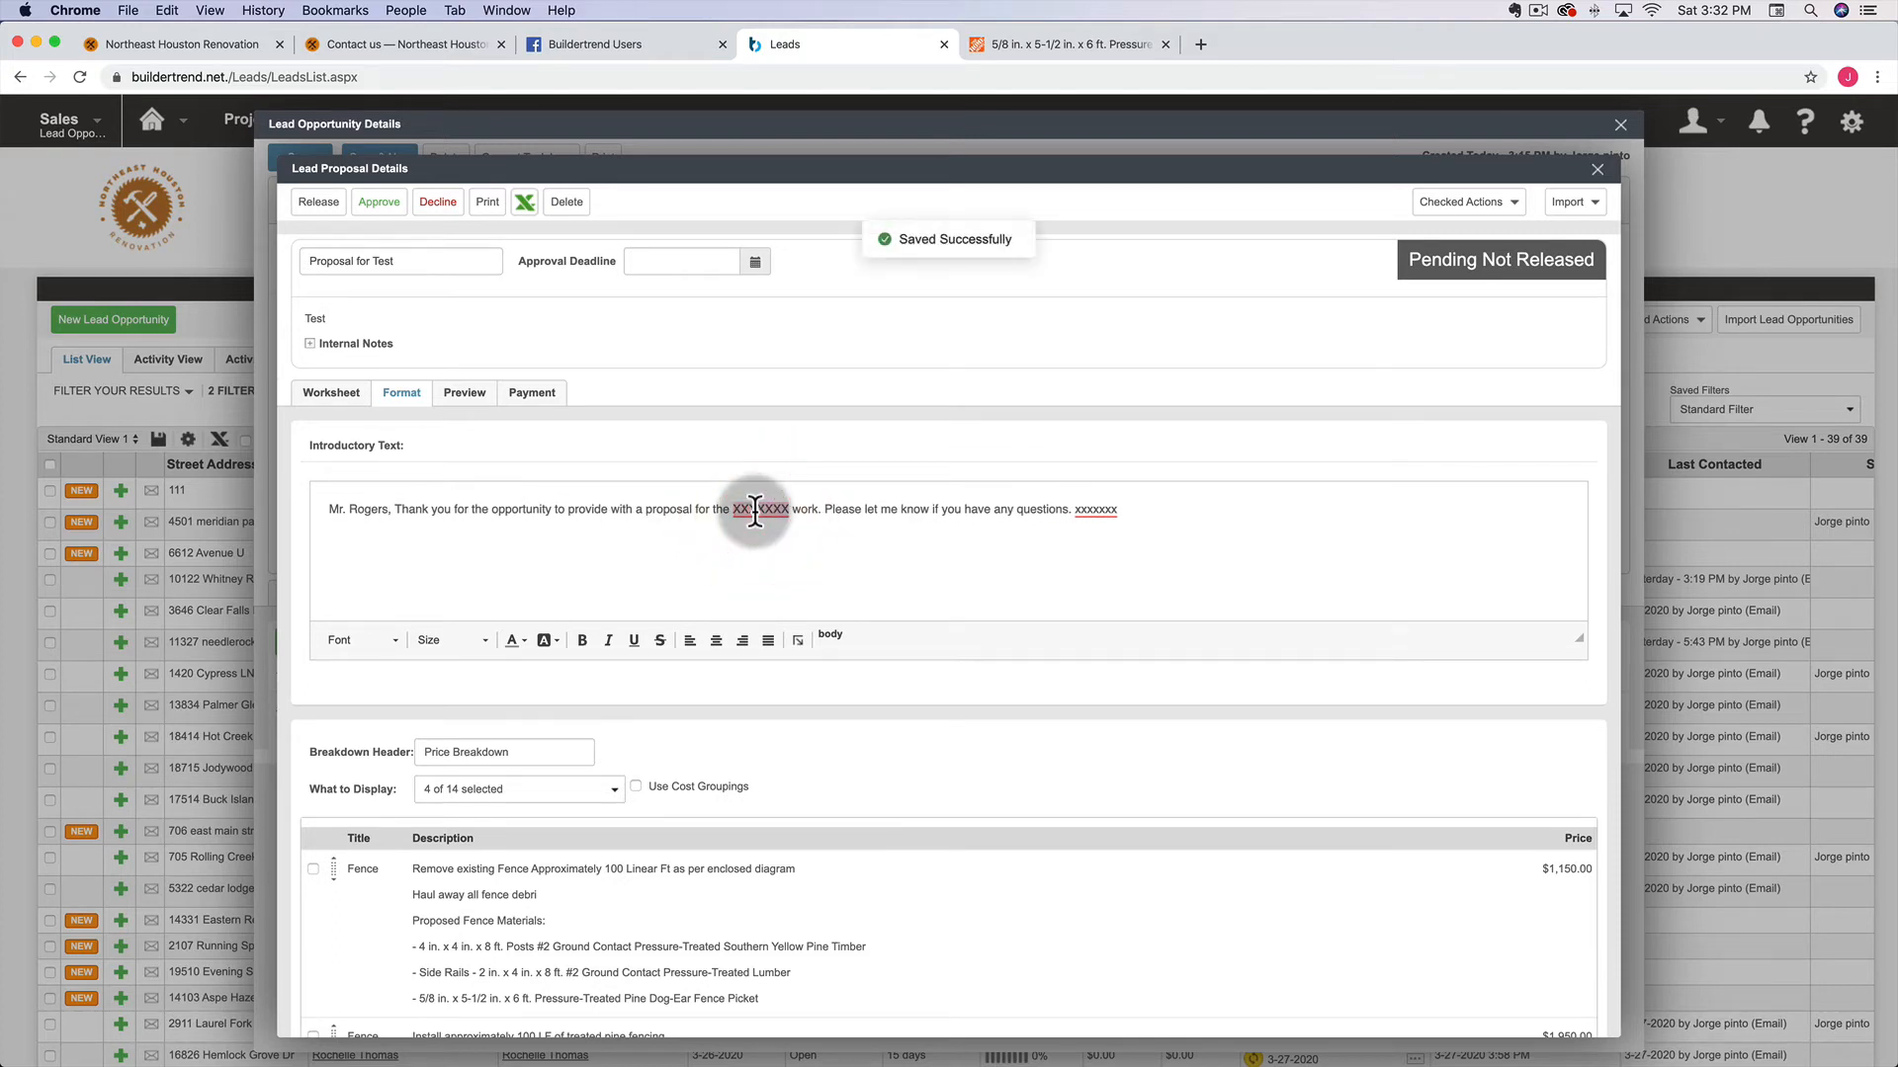
type("fence replac")
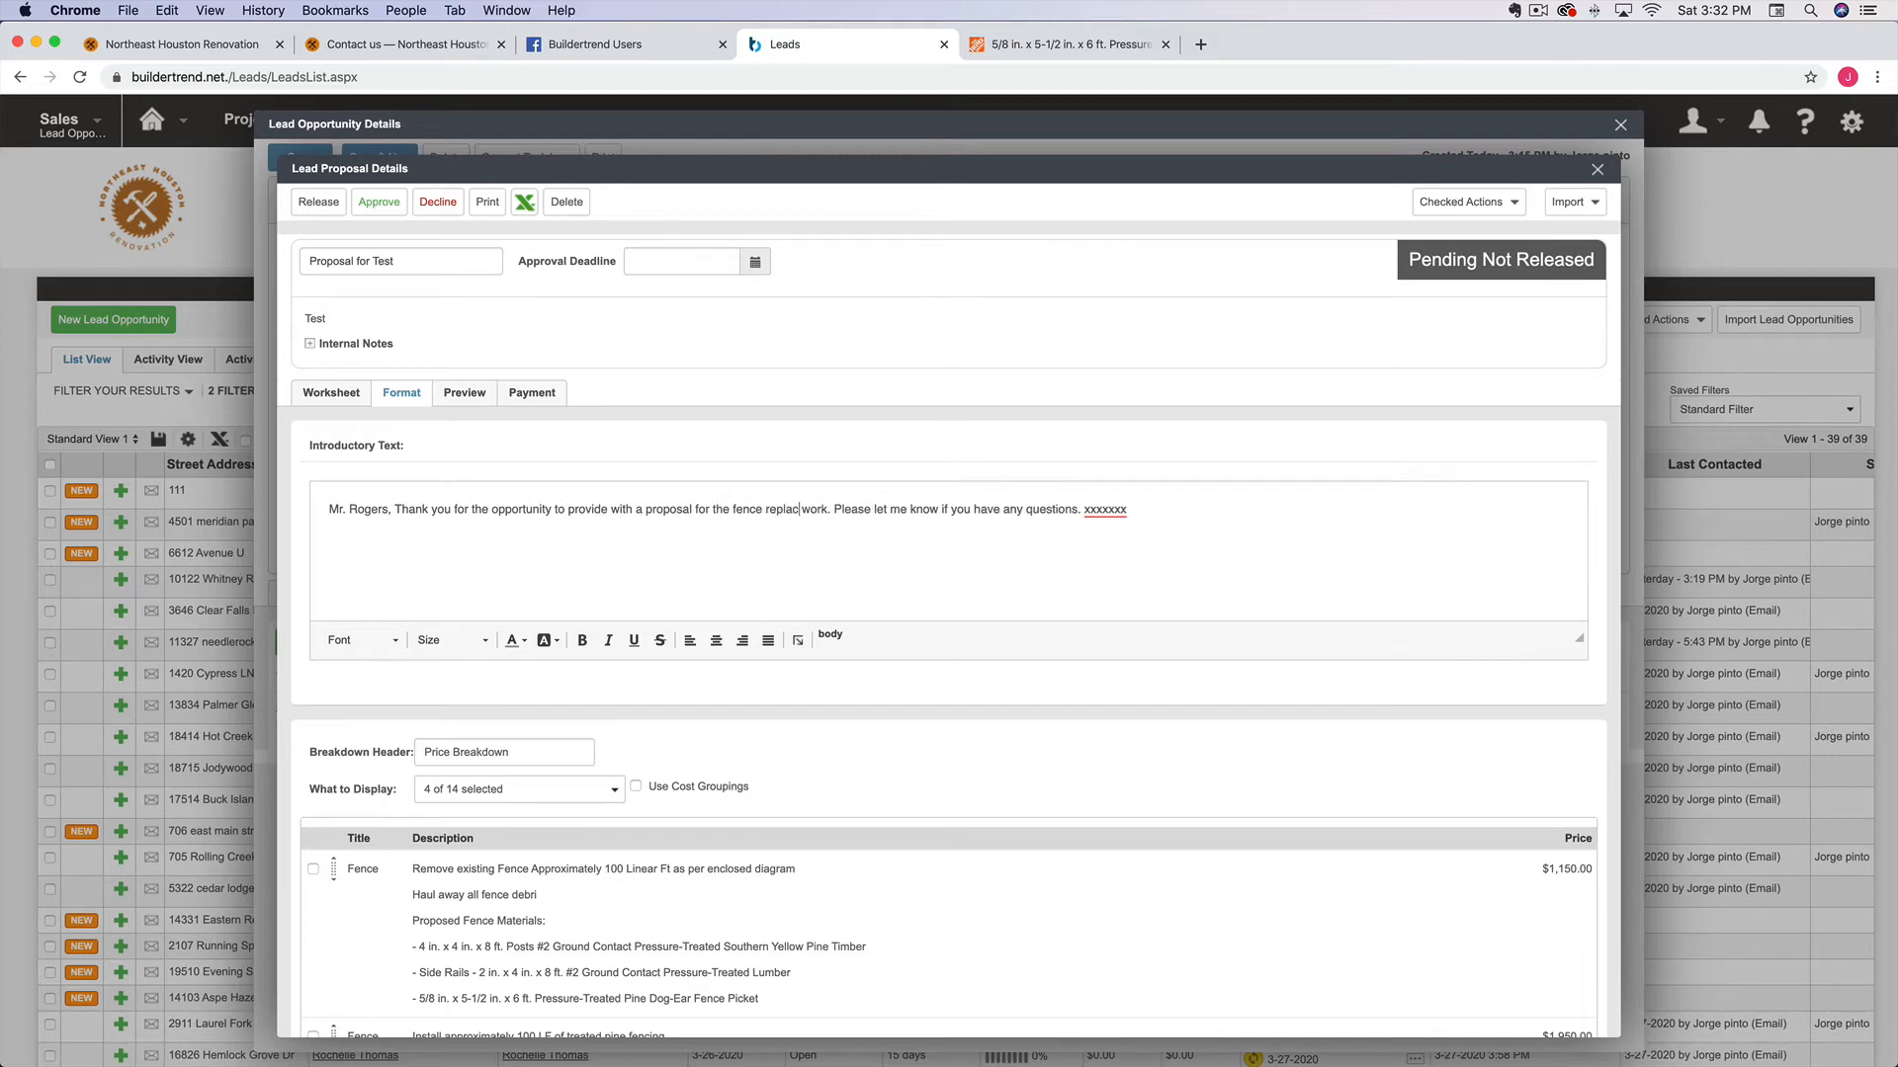
type("ement")
left_click(1133, 509)
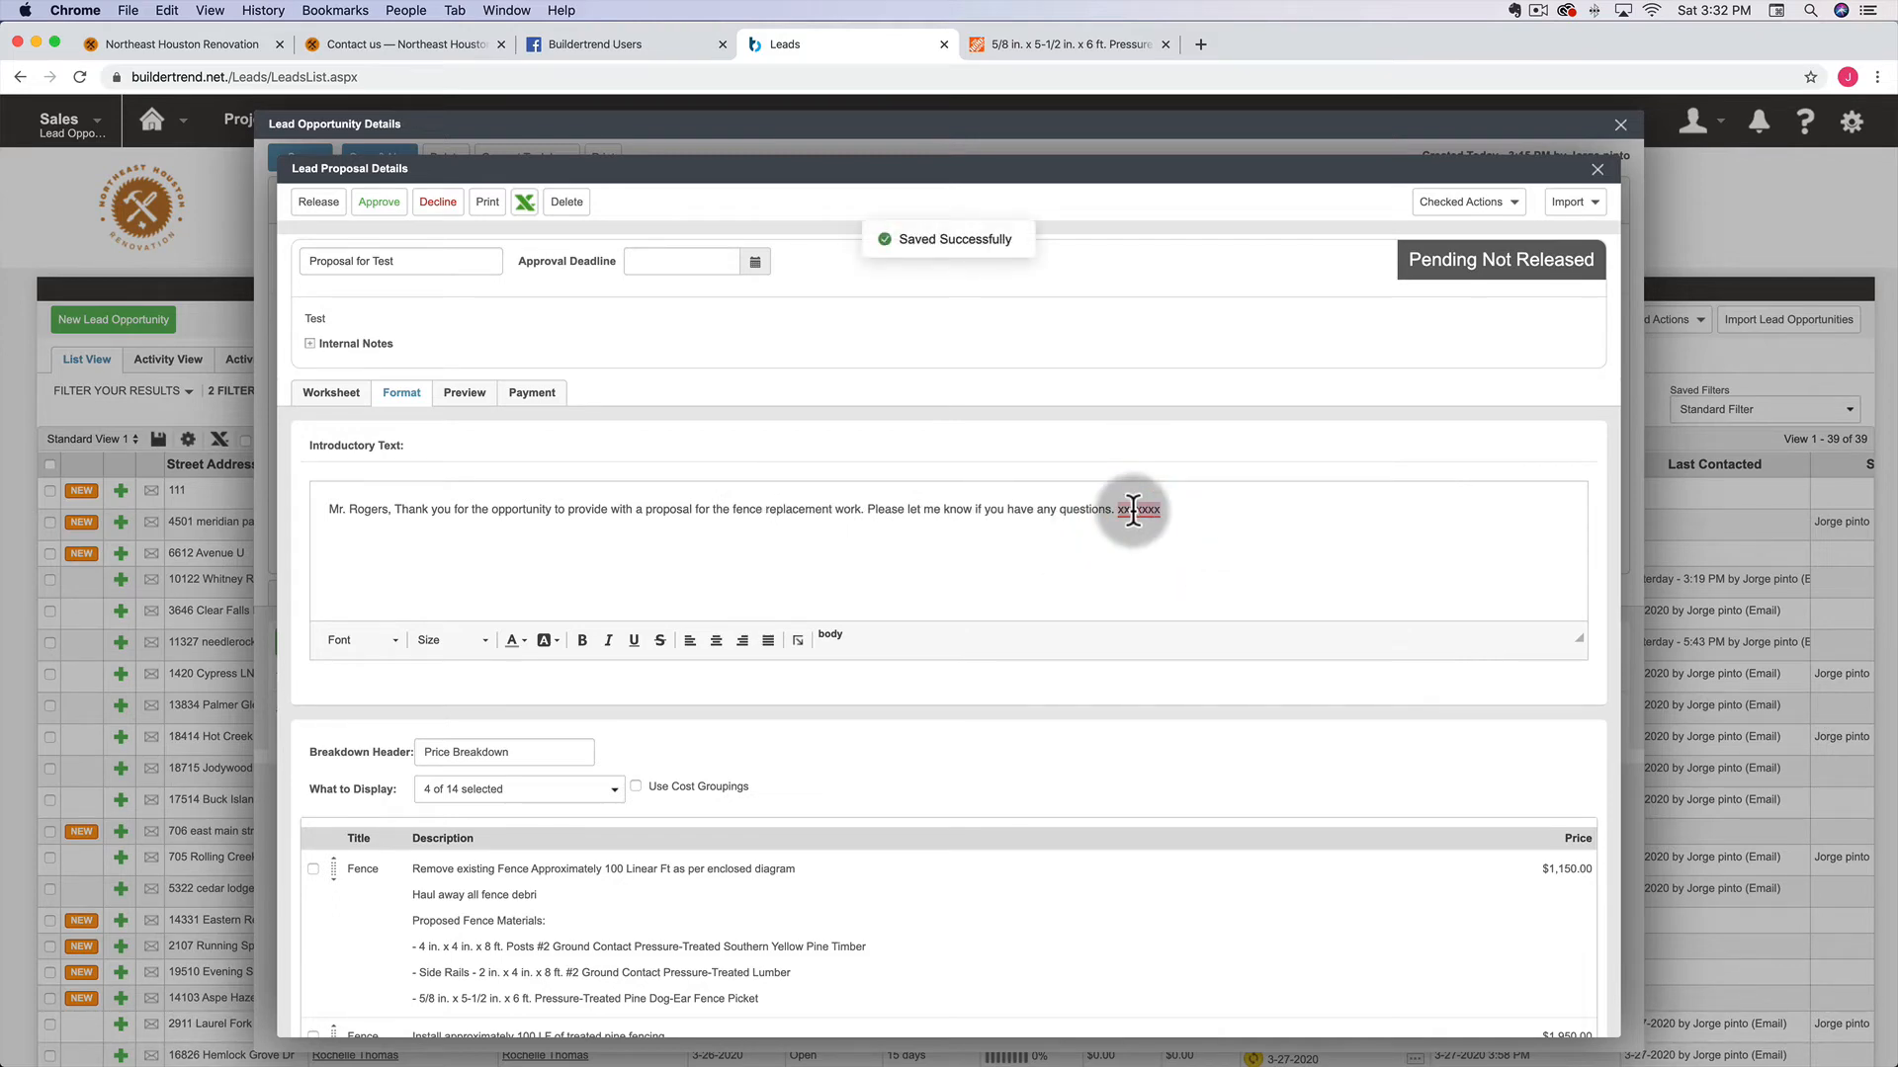
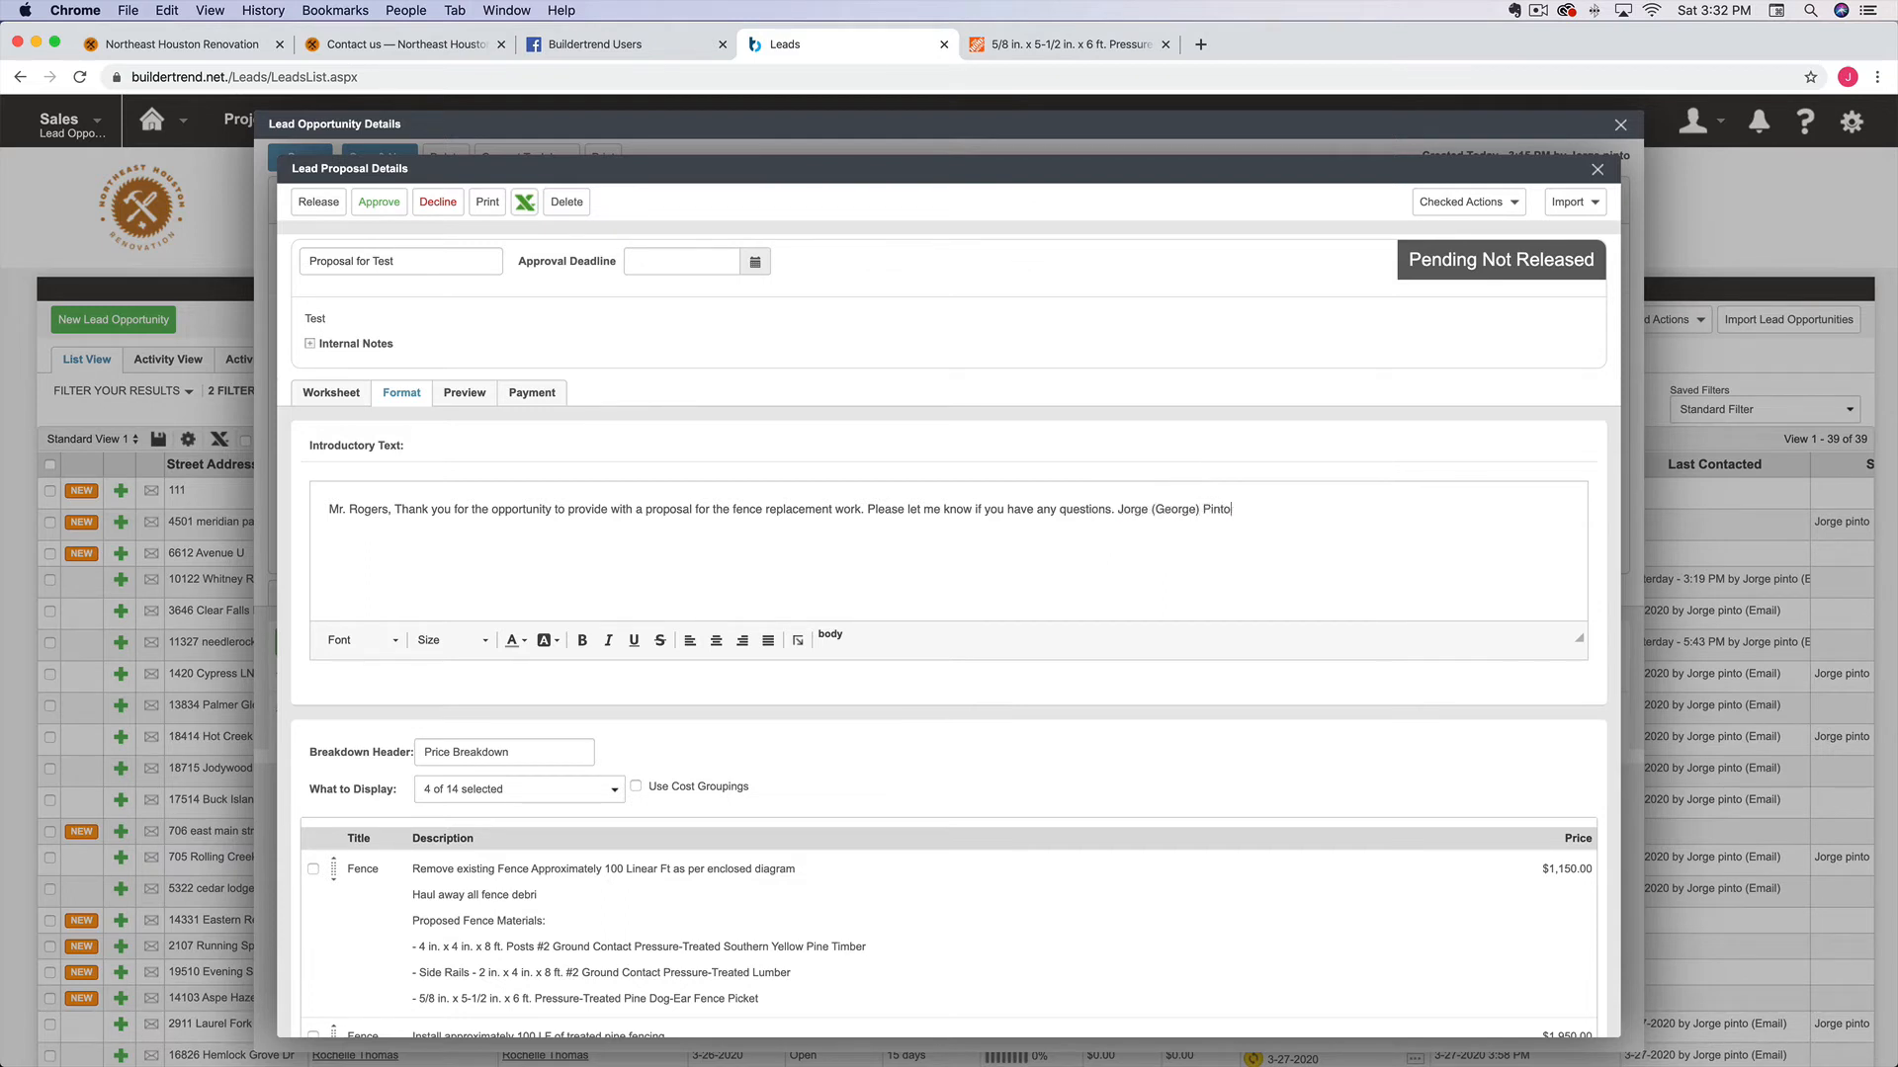
scroll(831, 608, "down", 1)
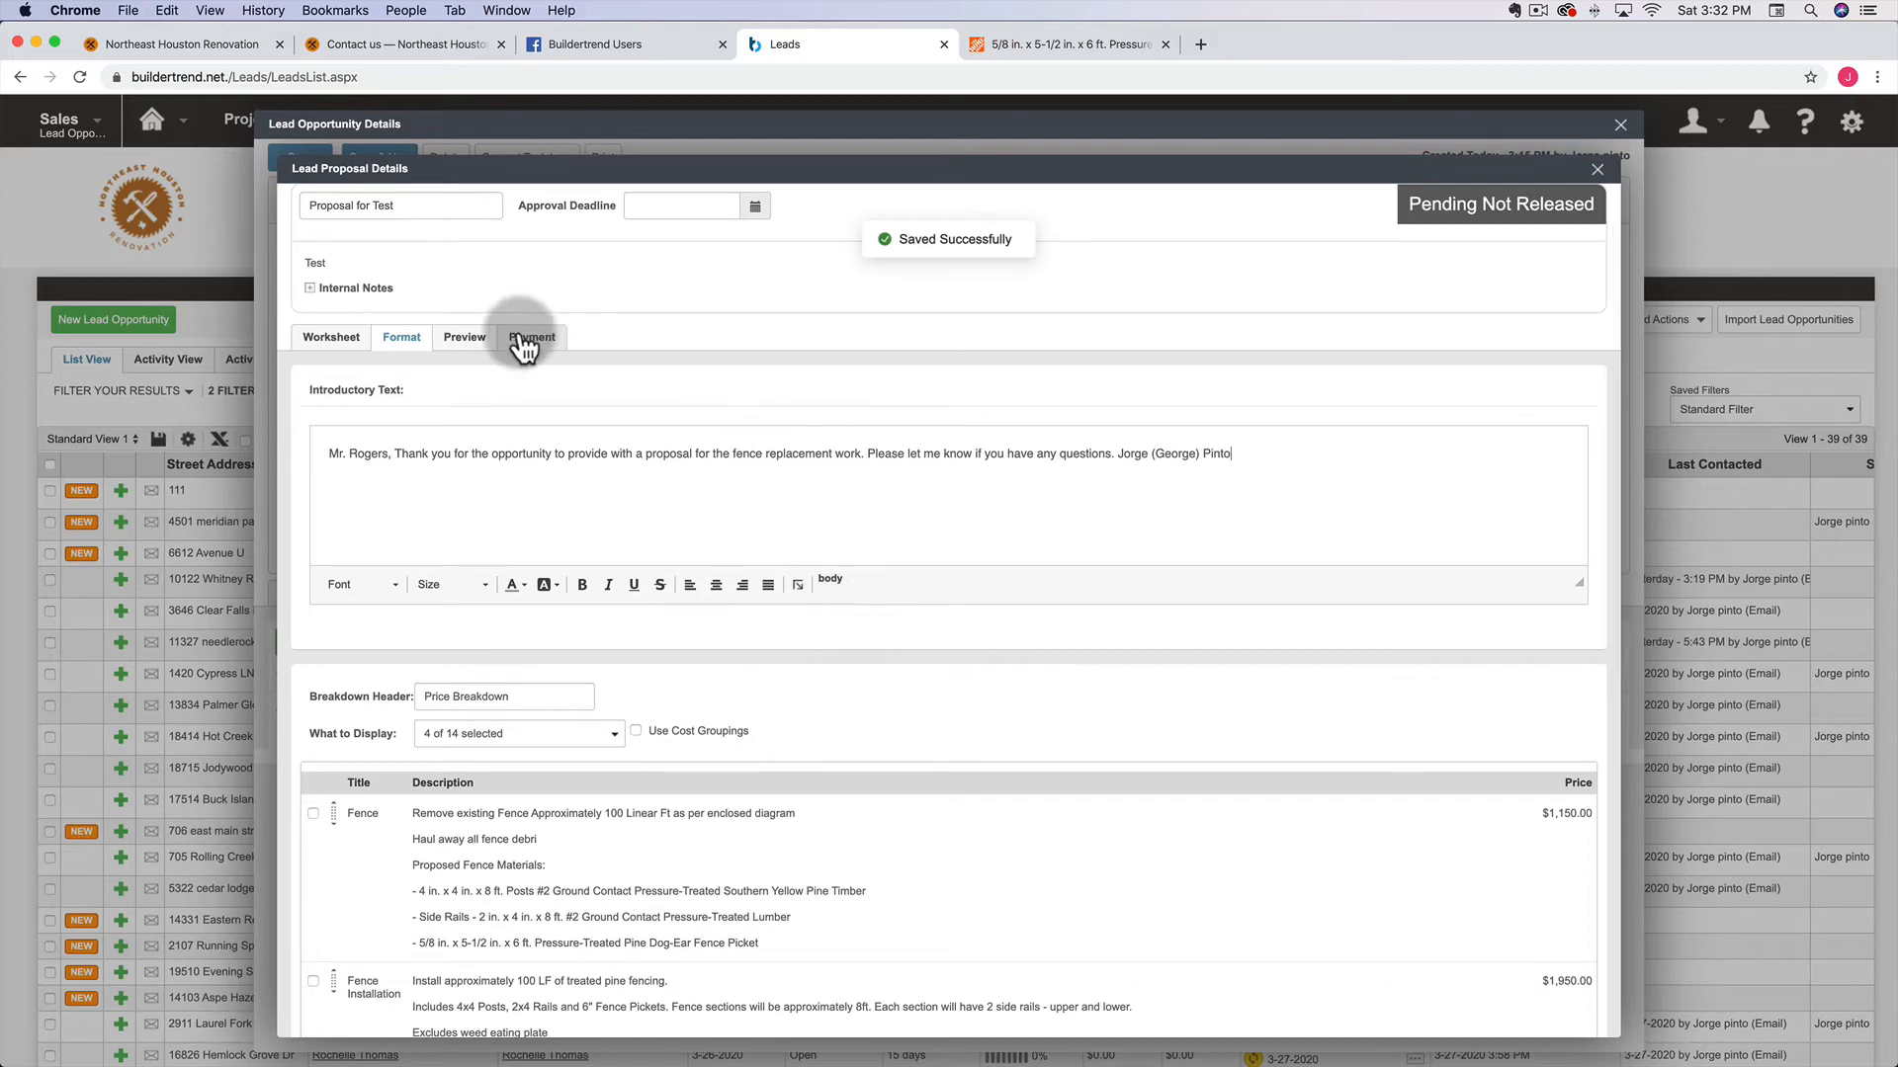
left_click(524, 340)
Review the proposal preview and the cost worksheet
left_click(466, 339)
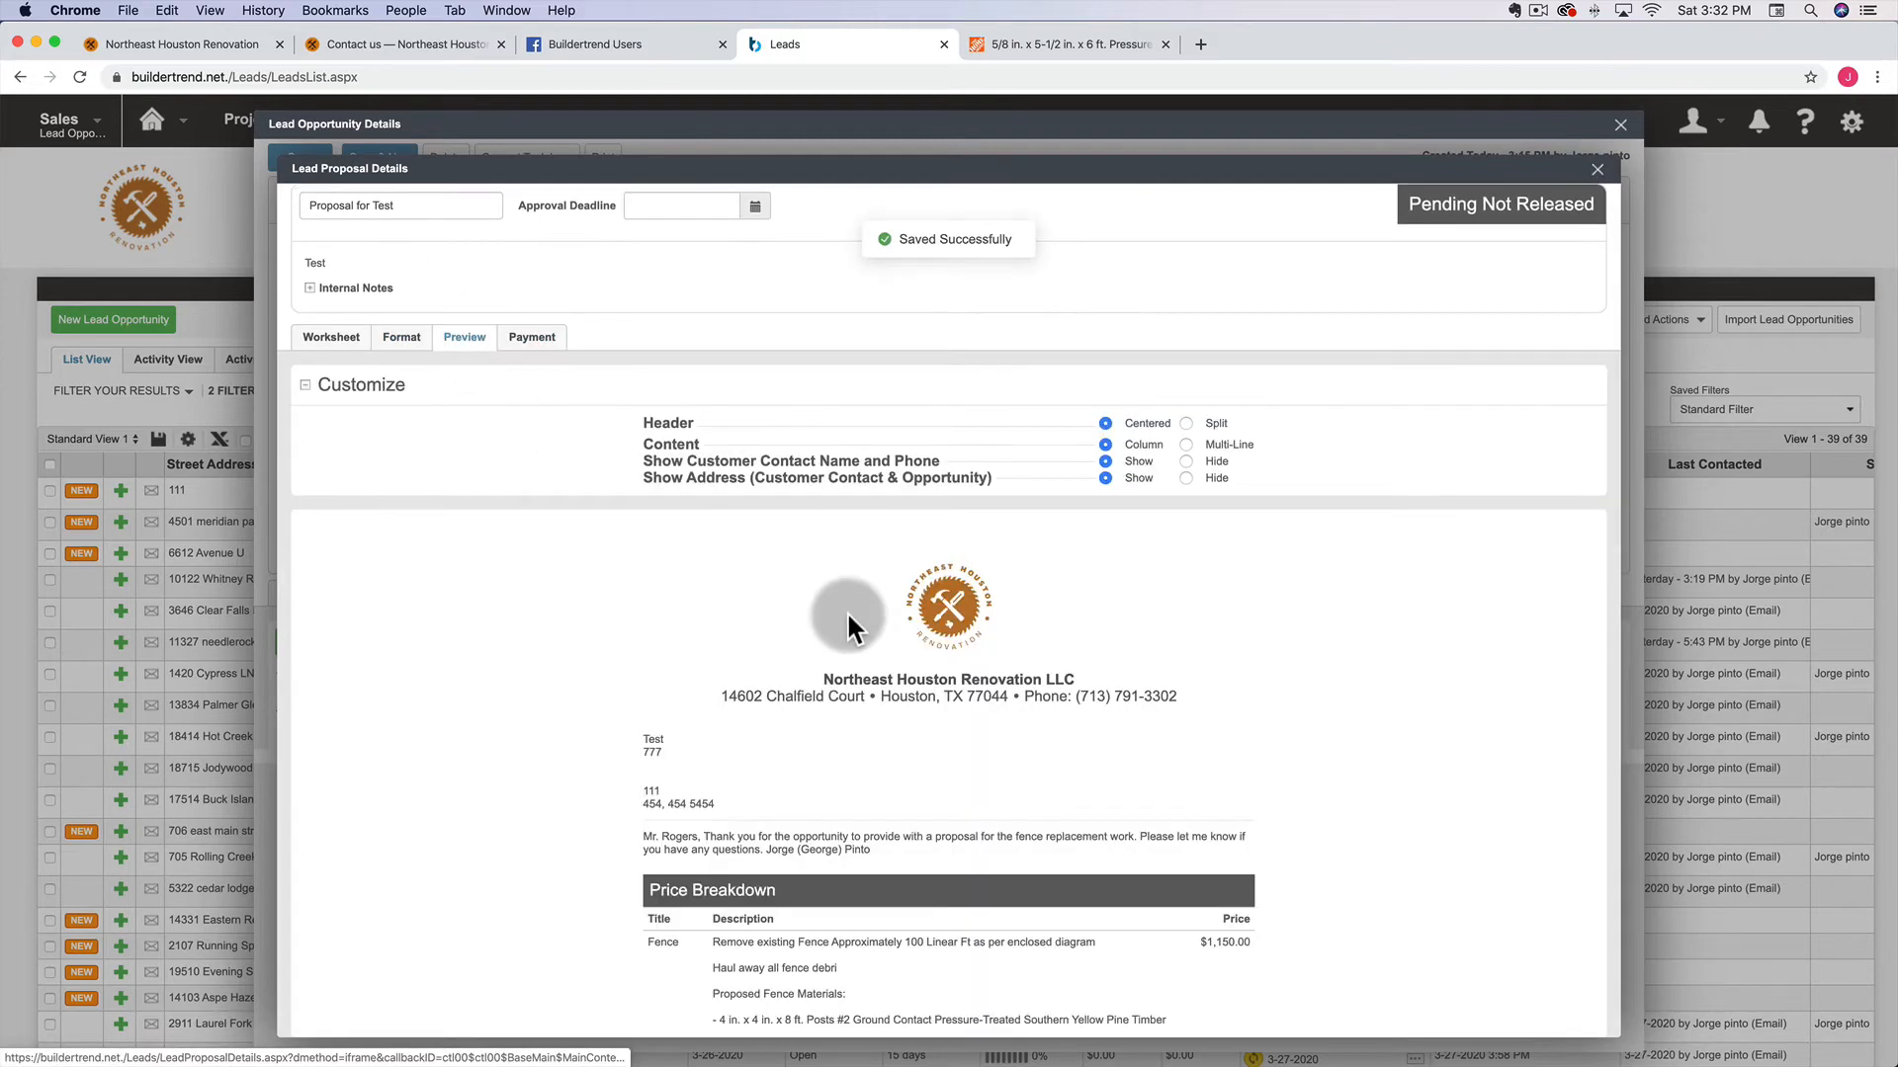
scroll(846, 611, "down", 5)
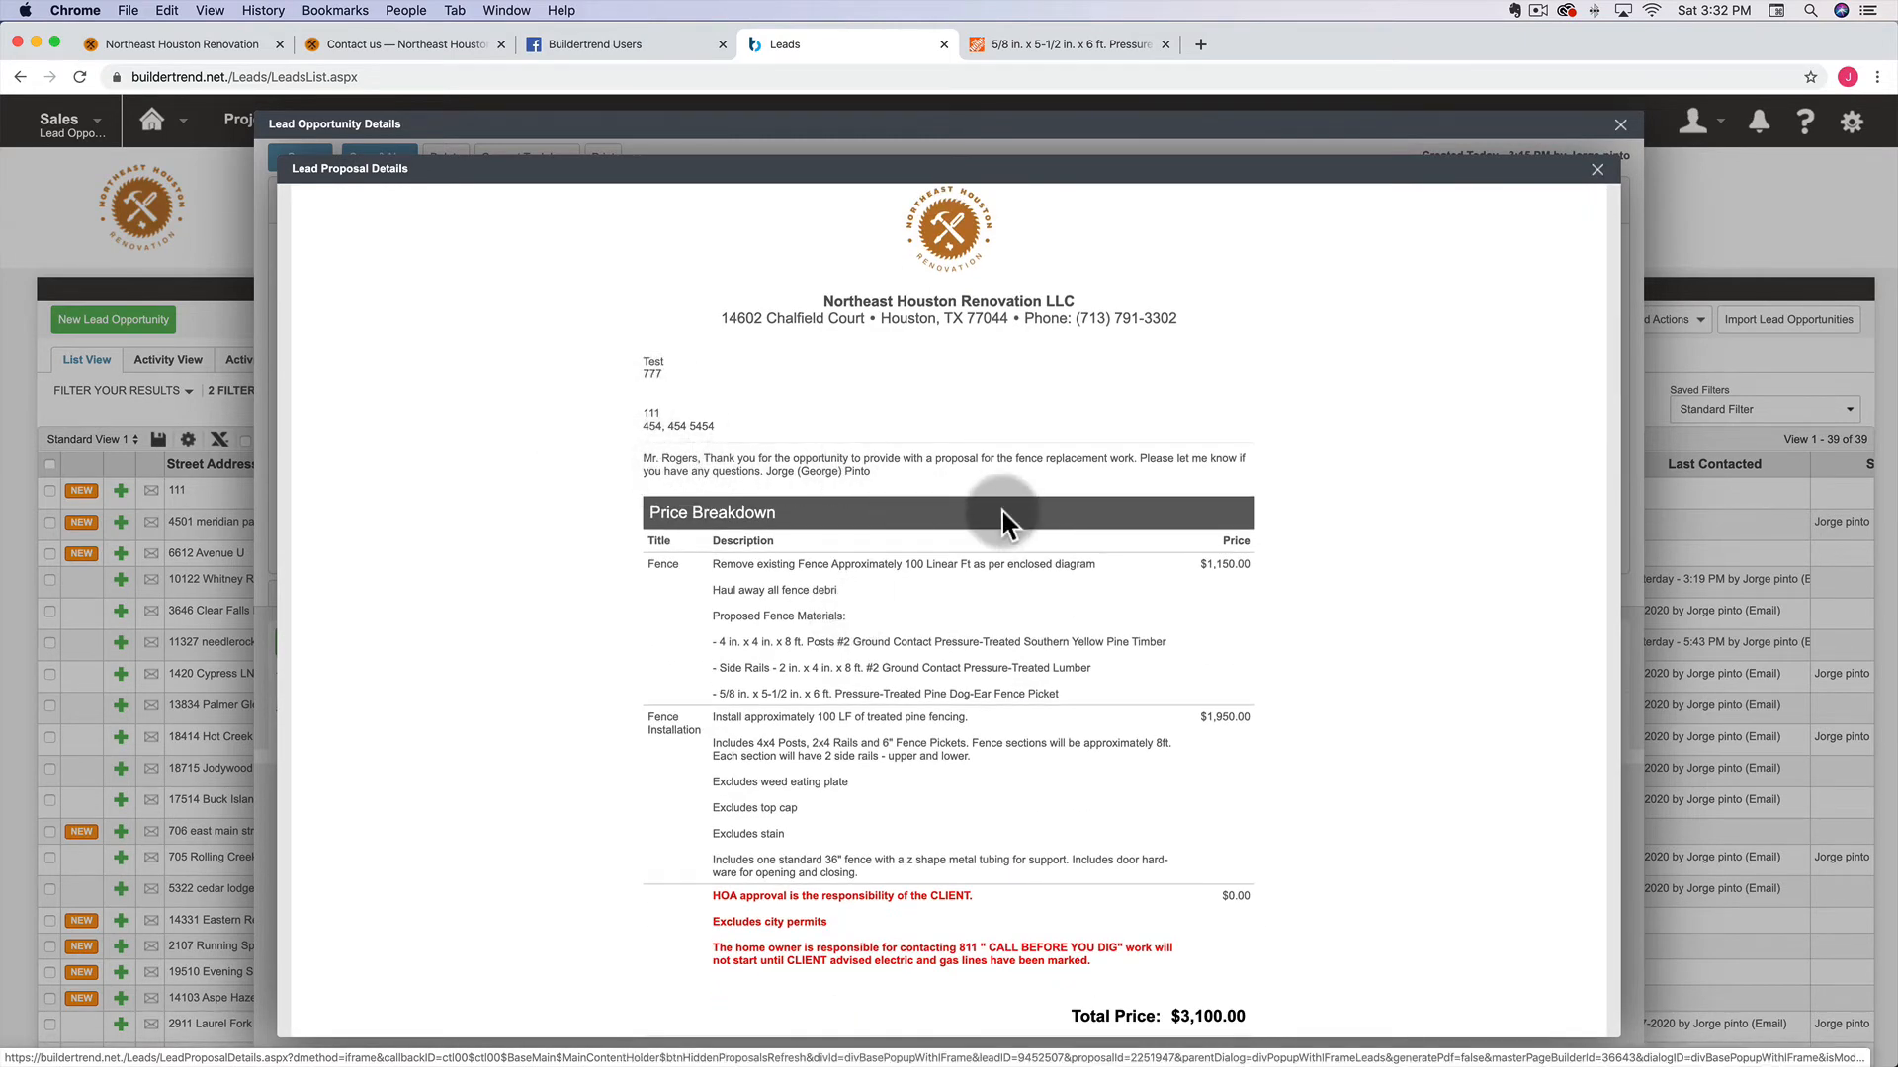
scroll(755, 749, "down", 3)
scroll(755, 749, "up", 6)
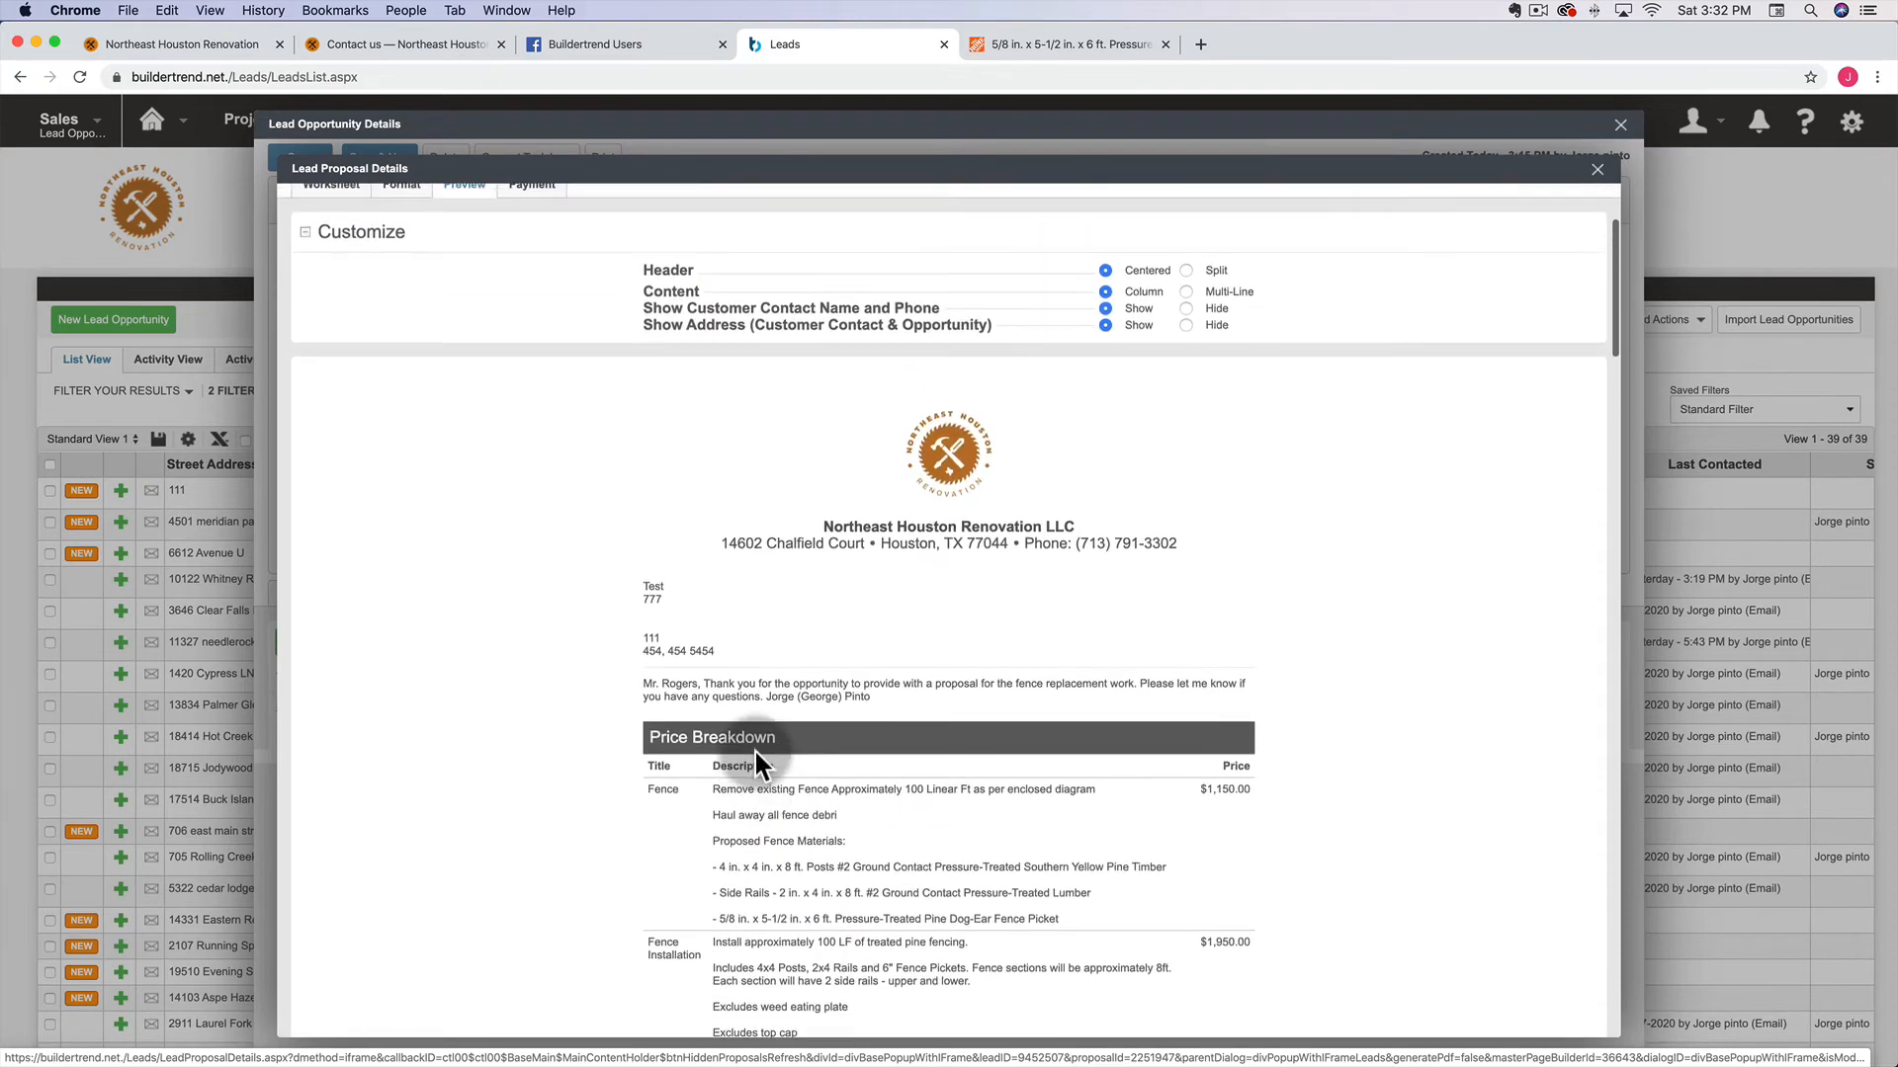
scroll(755, 749, "up", 3)
left_click(315, 392)
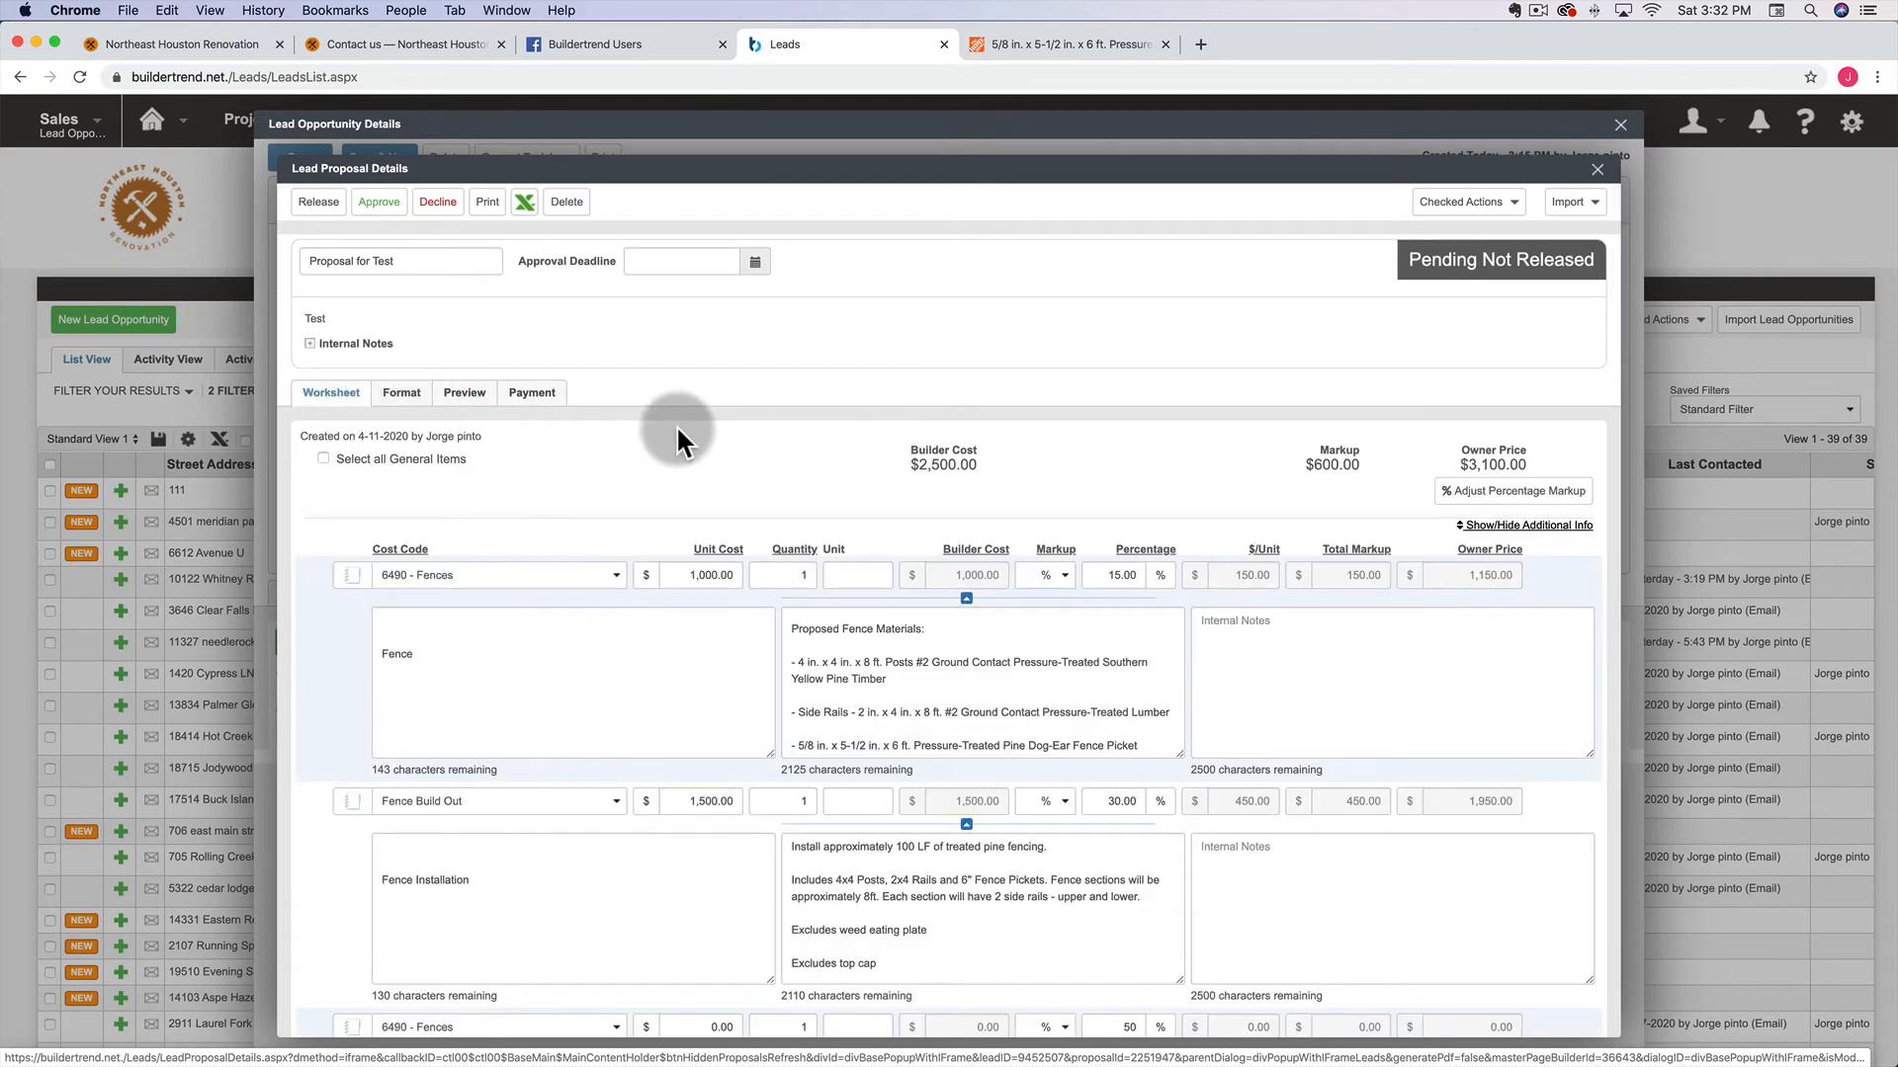
scroll(676, 425, "down", 4)
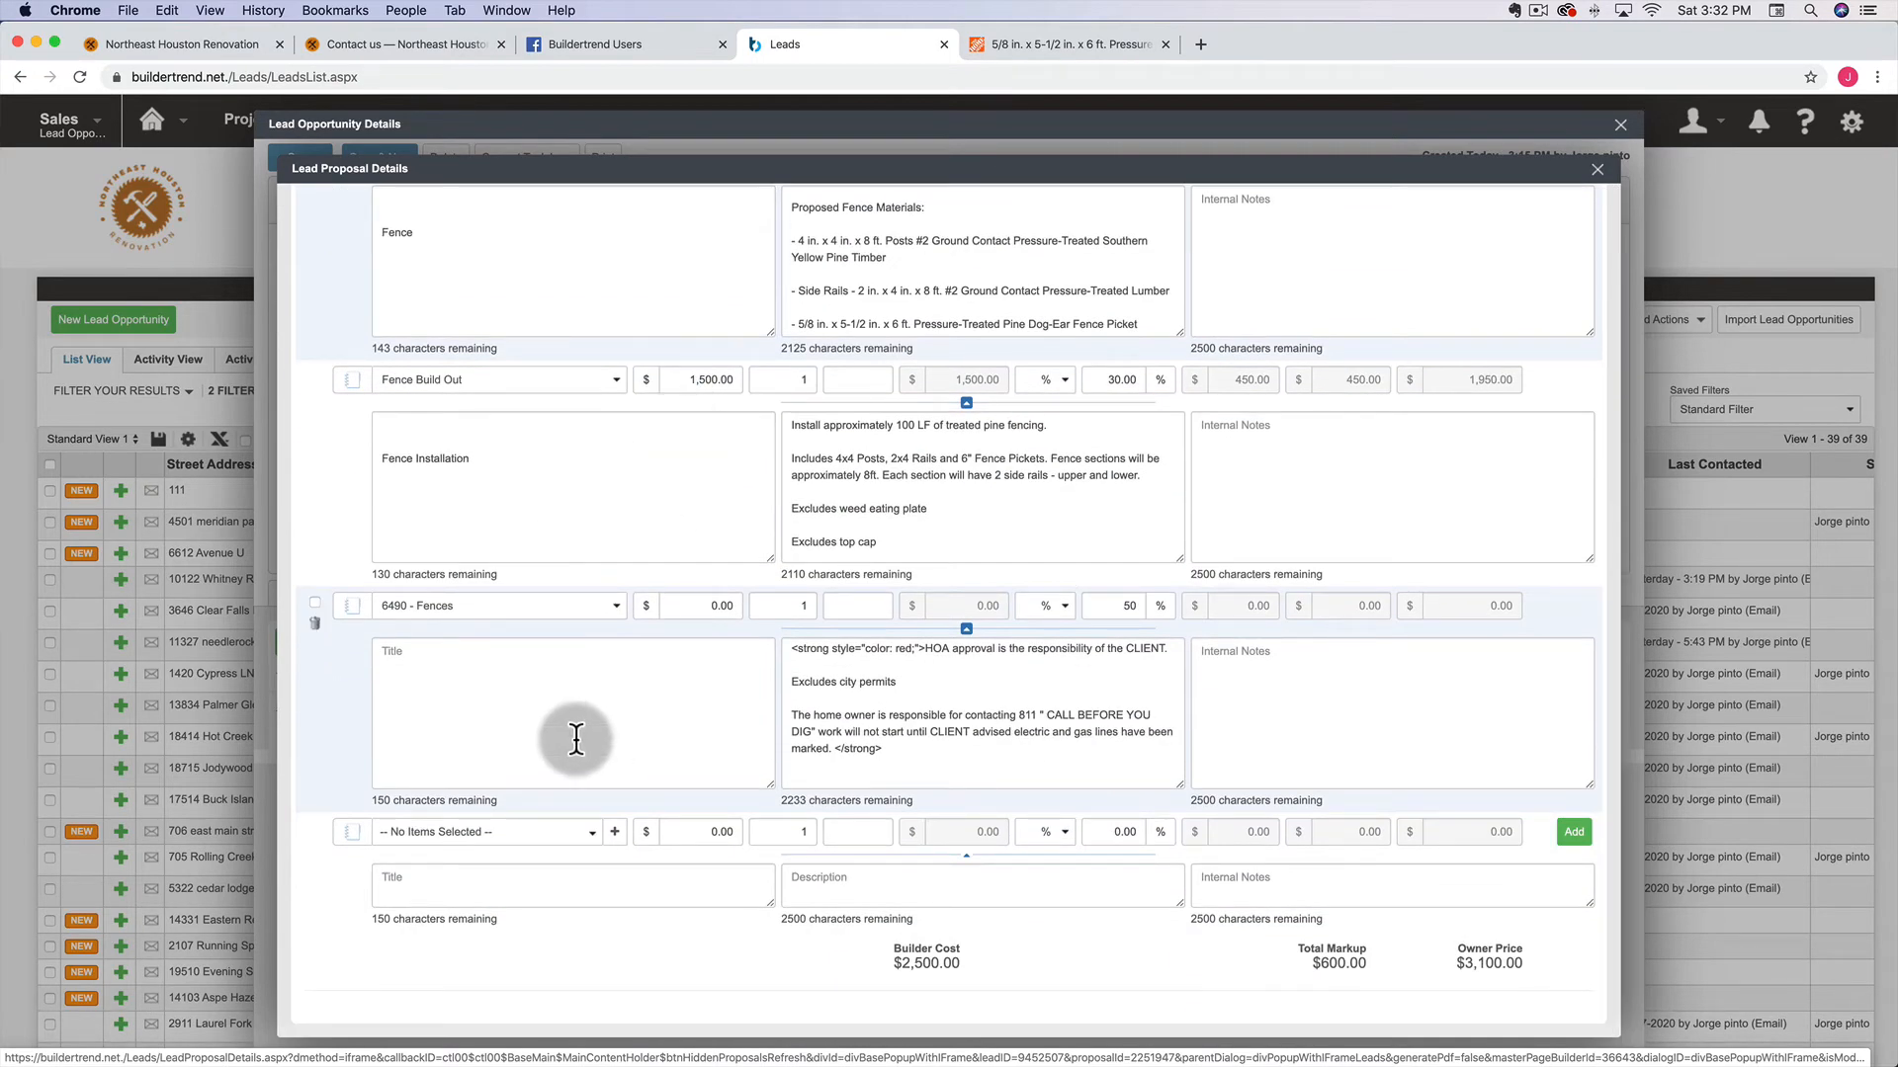
scroll(576, 739, "up", 5)
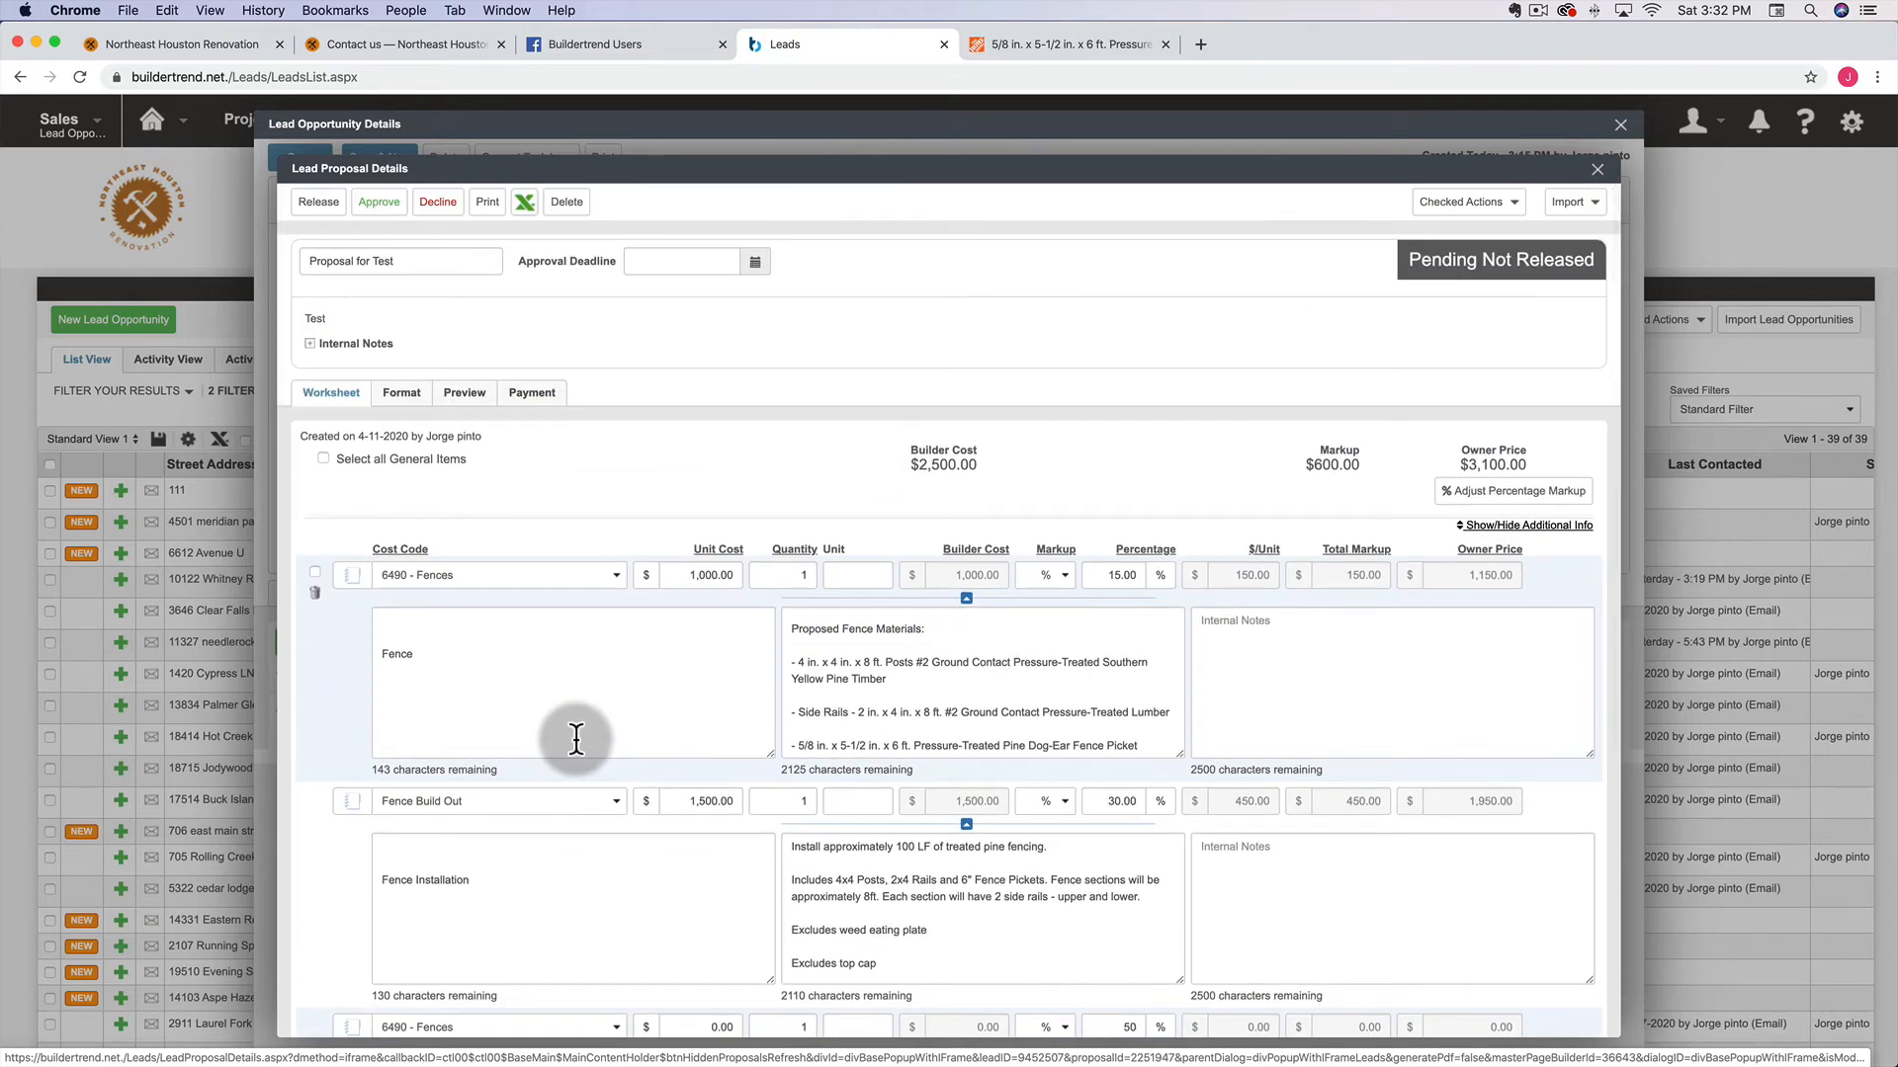
Open the Format tab and scroll down to the Closing Text payment schedule
left_click(401, 393)
scroll(674, 472, "down", 5)
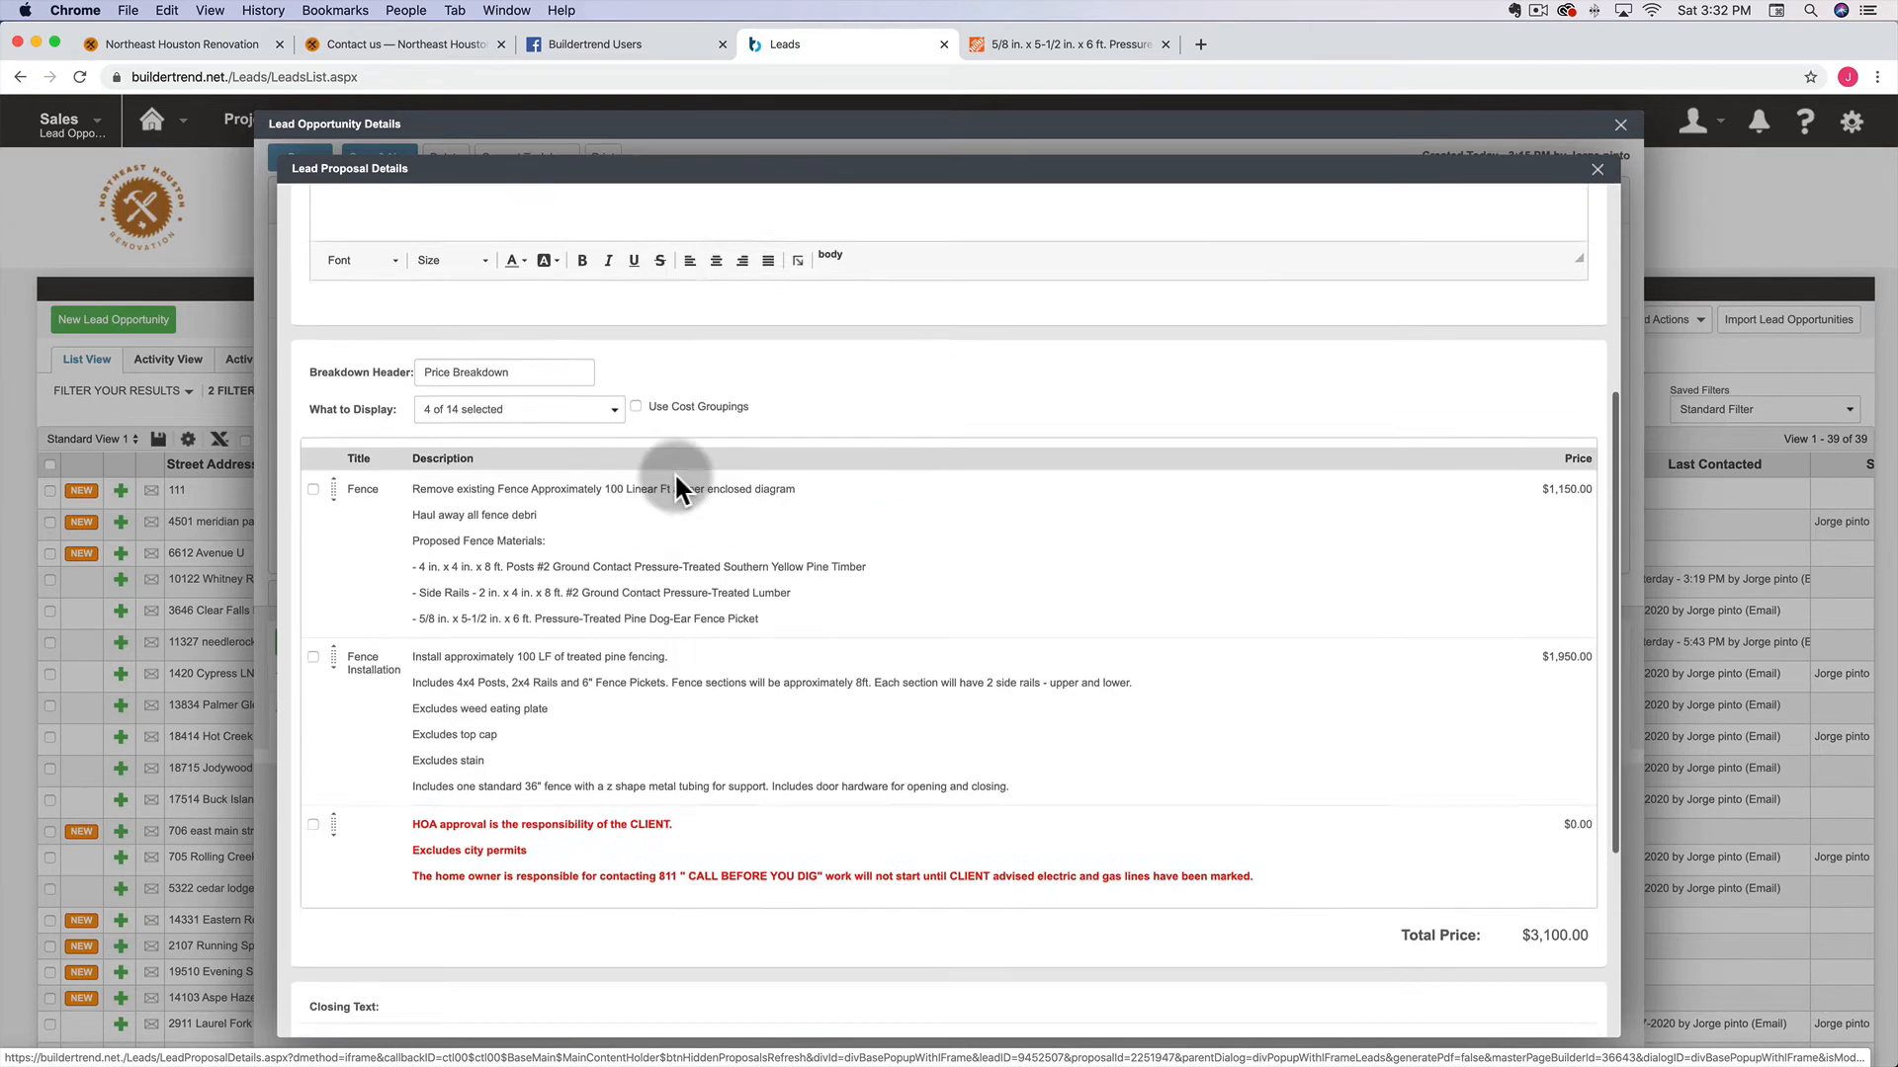
scroll(719, 741, "down", 2)
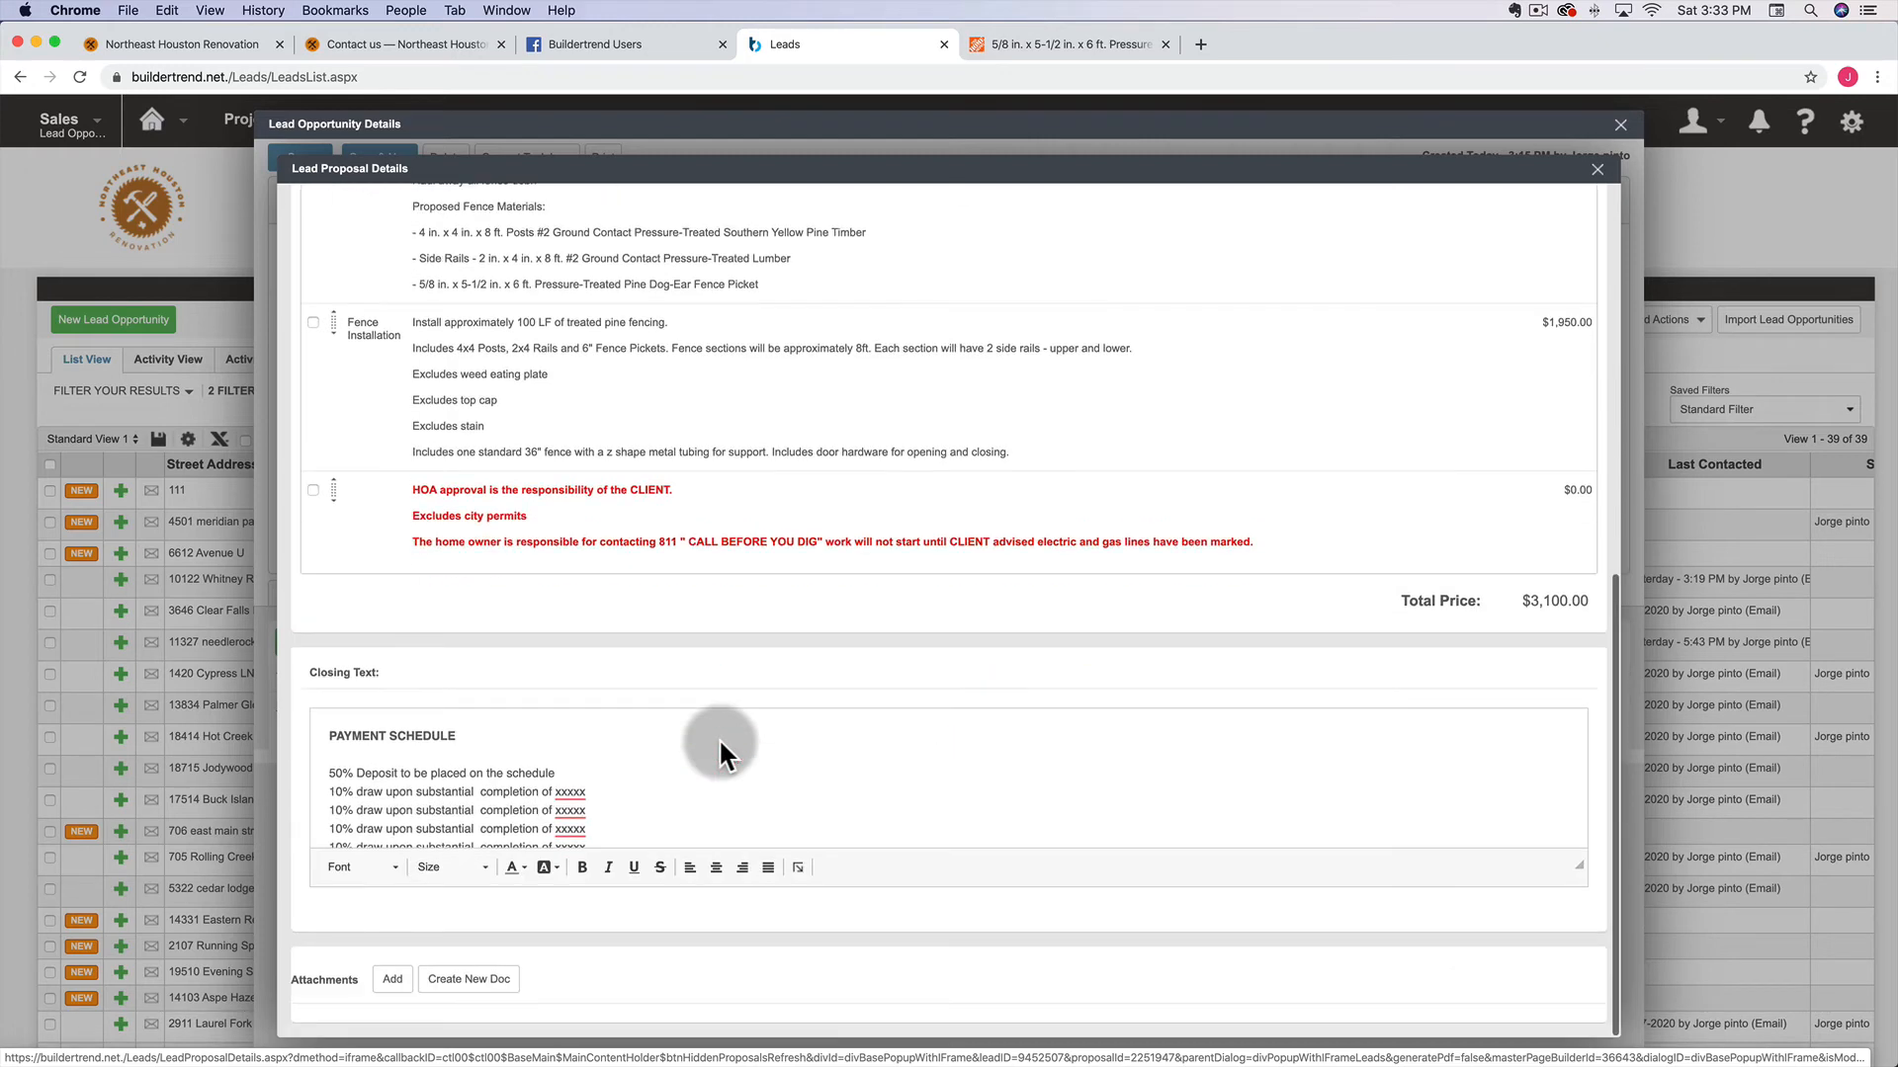
scroll(482, 761, "down", 2)
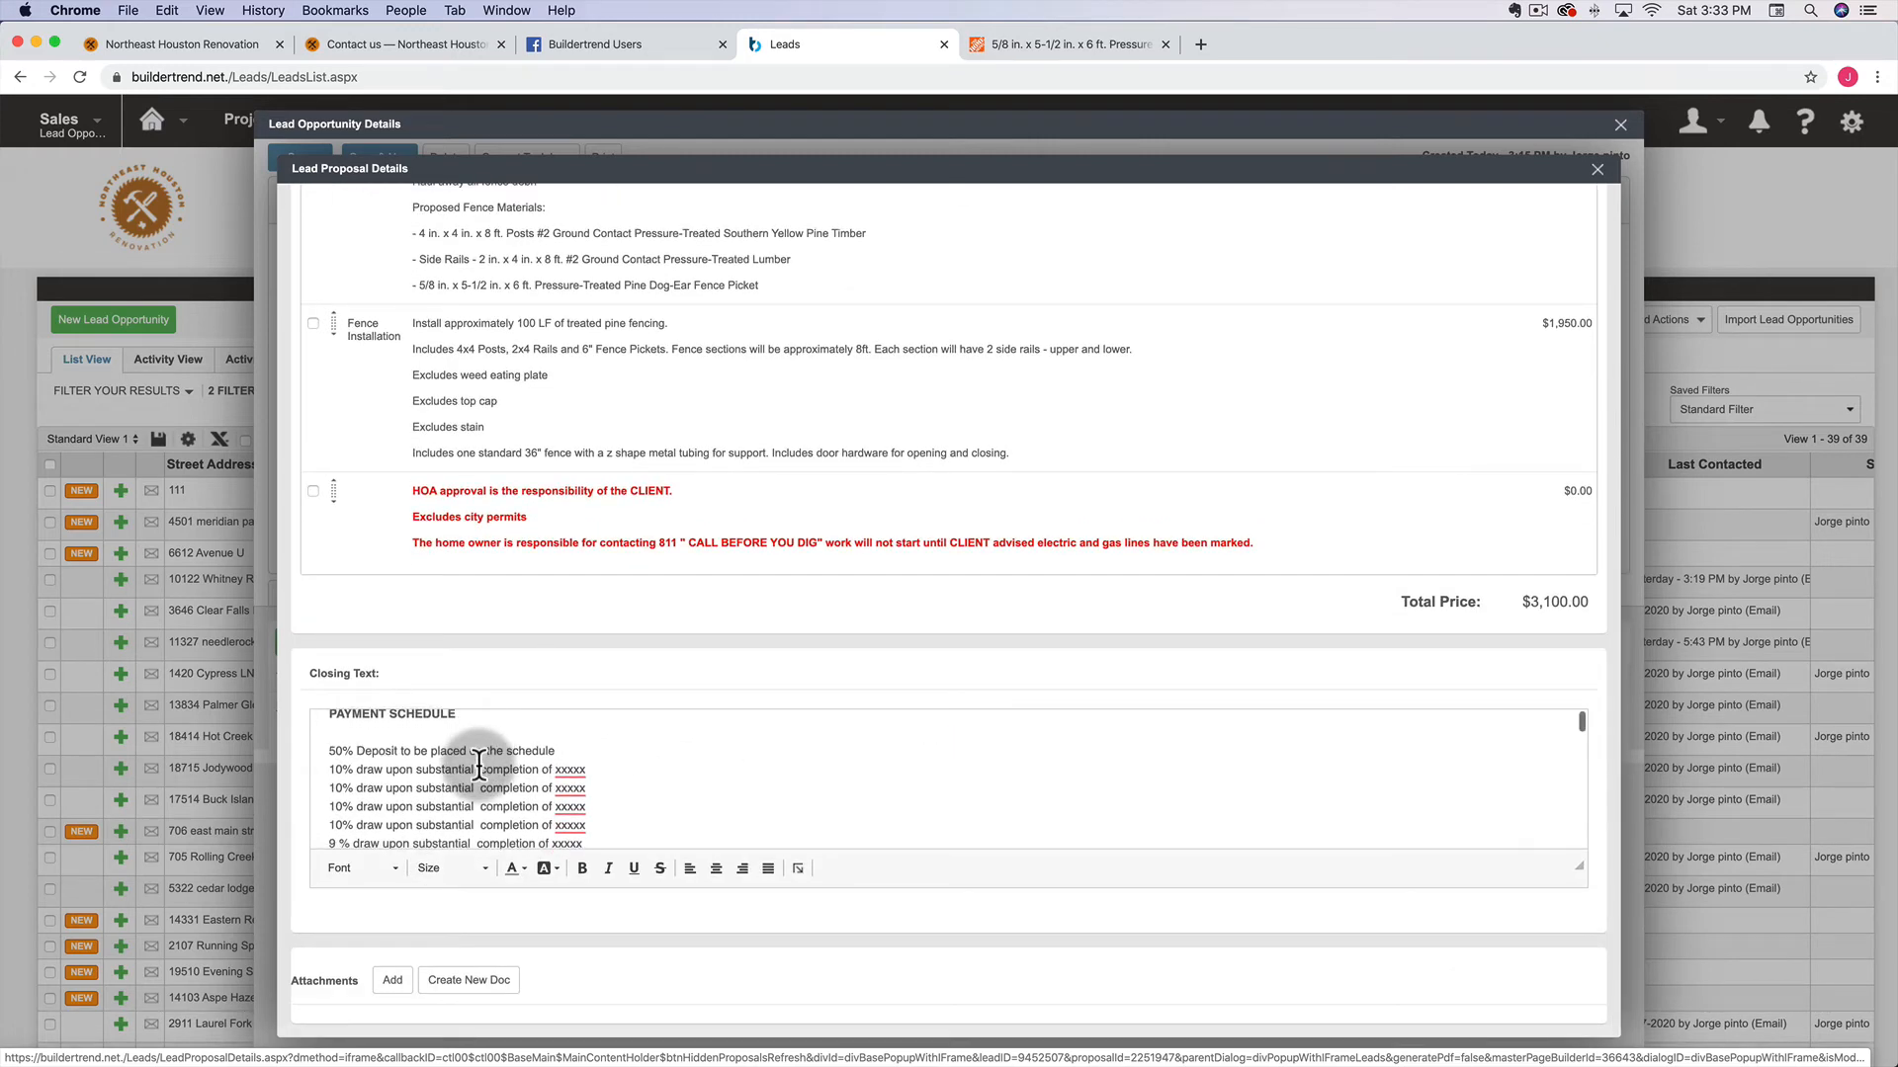
Change the deposit from 50% to 60% and delete the five 10% draw lines
left_click(333, 748)
double_click(333, 748)
type("6")
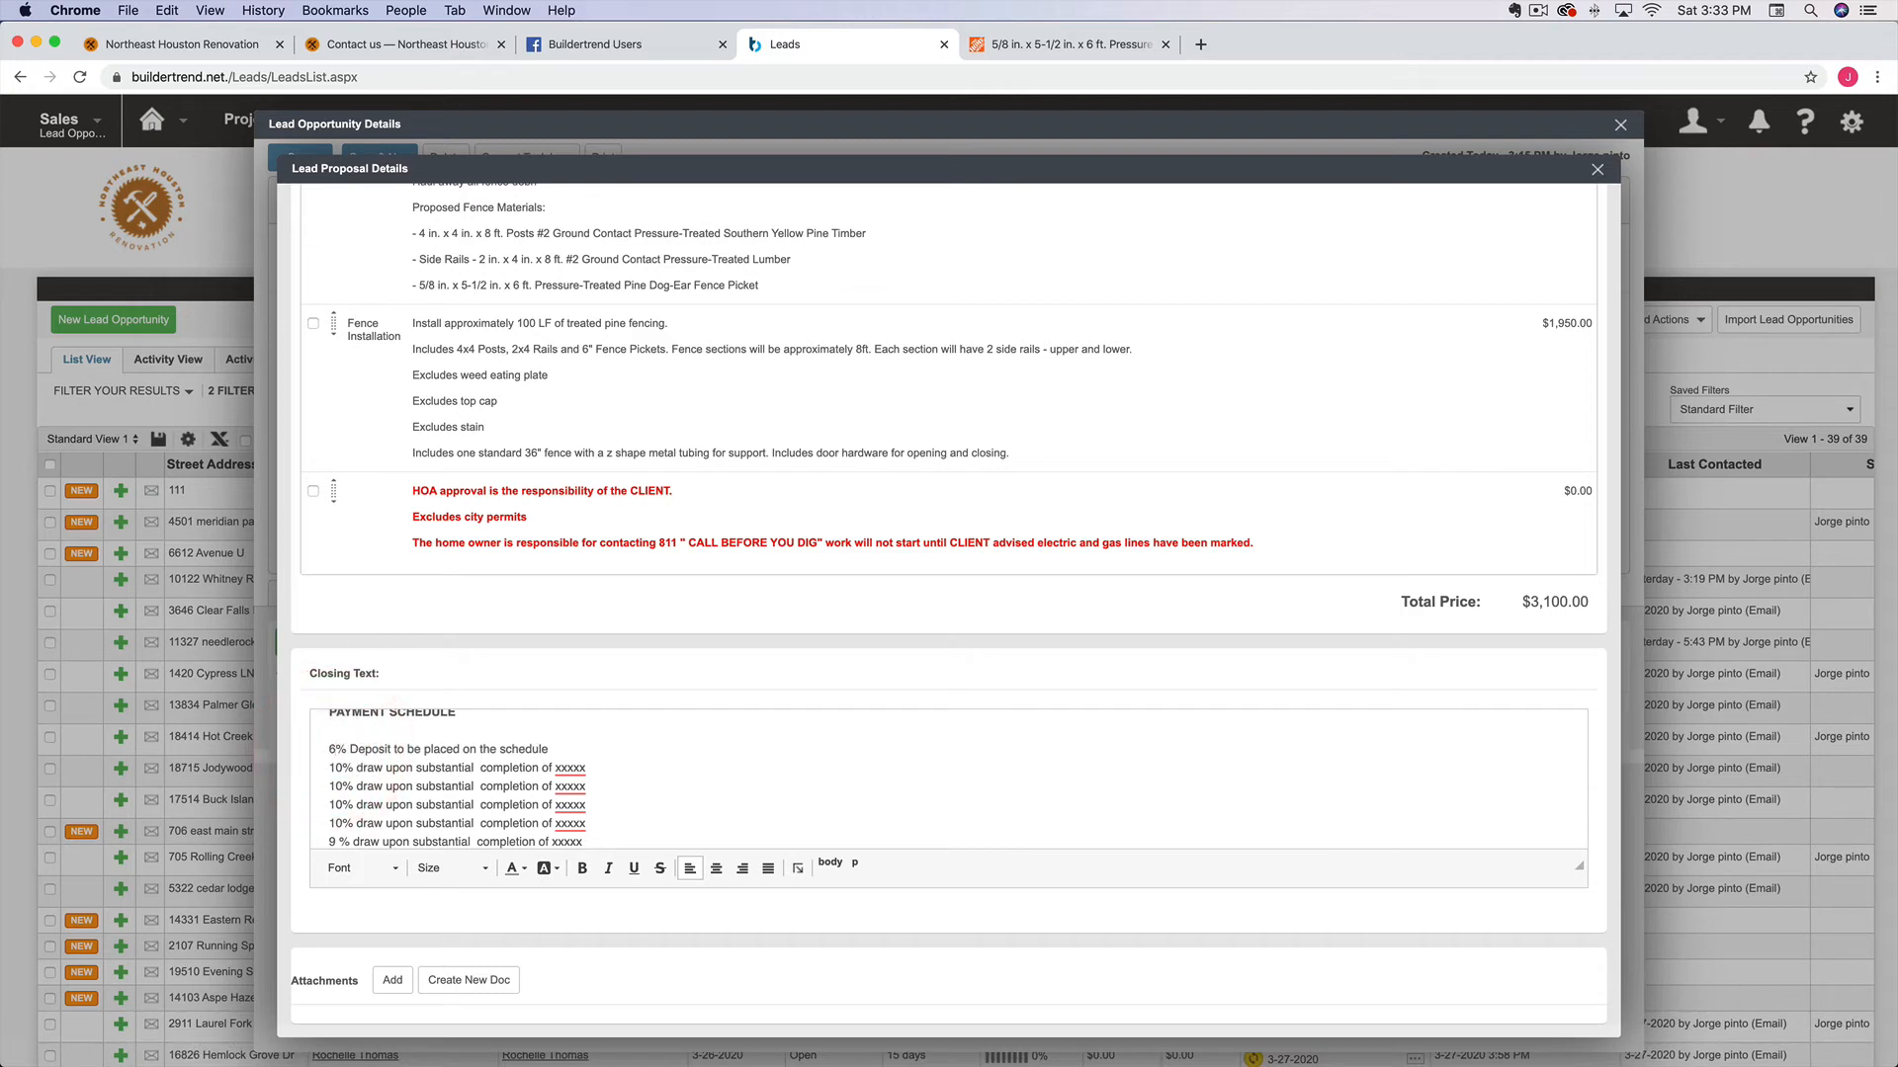
type("0")
mouse_move(339, 762)
left_mouse_down()
mouse_move(471, 798)
mouse_move(627, 805)
mouse_move(614, 708)
mouse_move(605, 828)
mouse_move(593, 728)
mouse_move(600, 828)
left_mouse_up()
left_click_drag(1582, 866, 1610, 964)
left_click(405, 816)
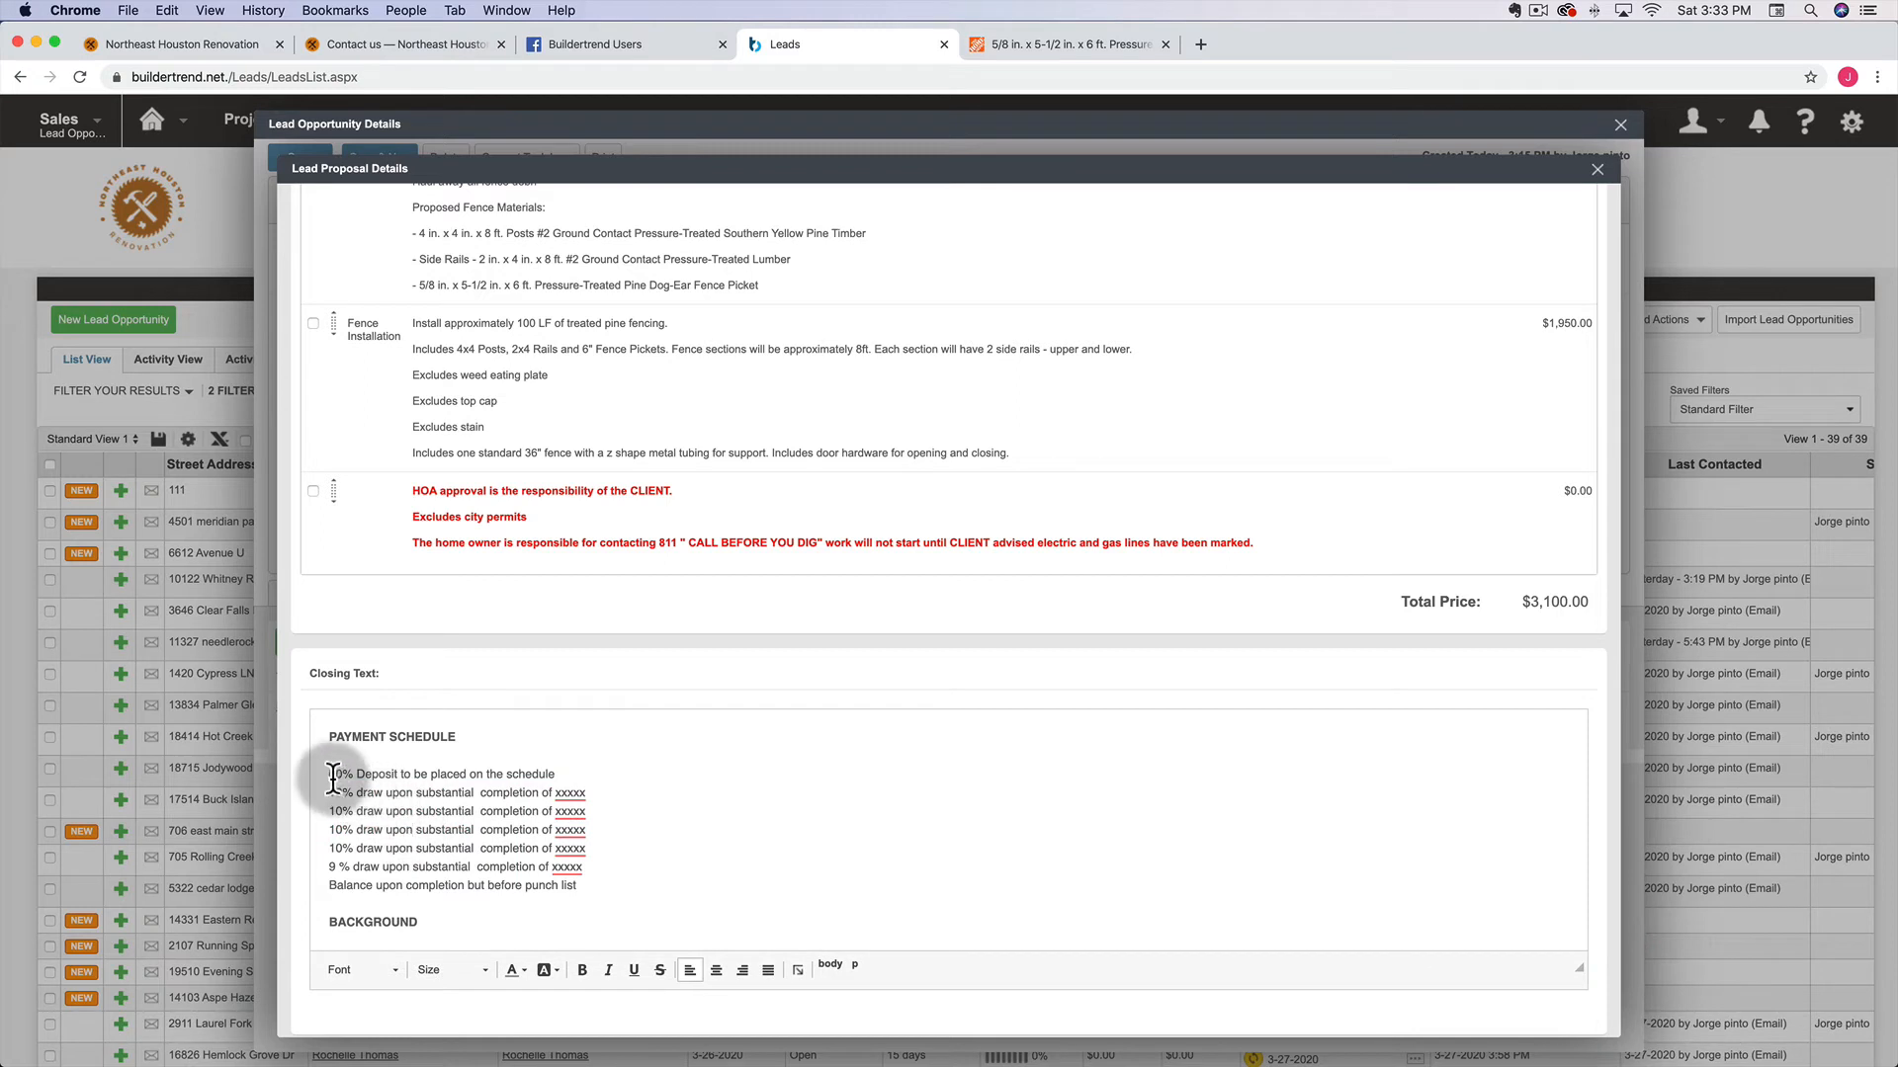
mouse_move(330, 791)
left_mouse_down()
mouse_move(478, 845)
mouse_move(583, 848)
mouse_move(583, 868)
left_mouse_up()
key("BackSpace")
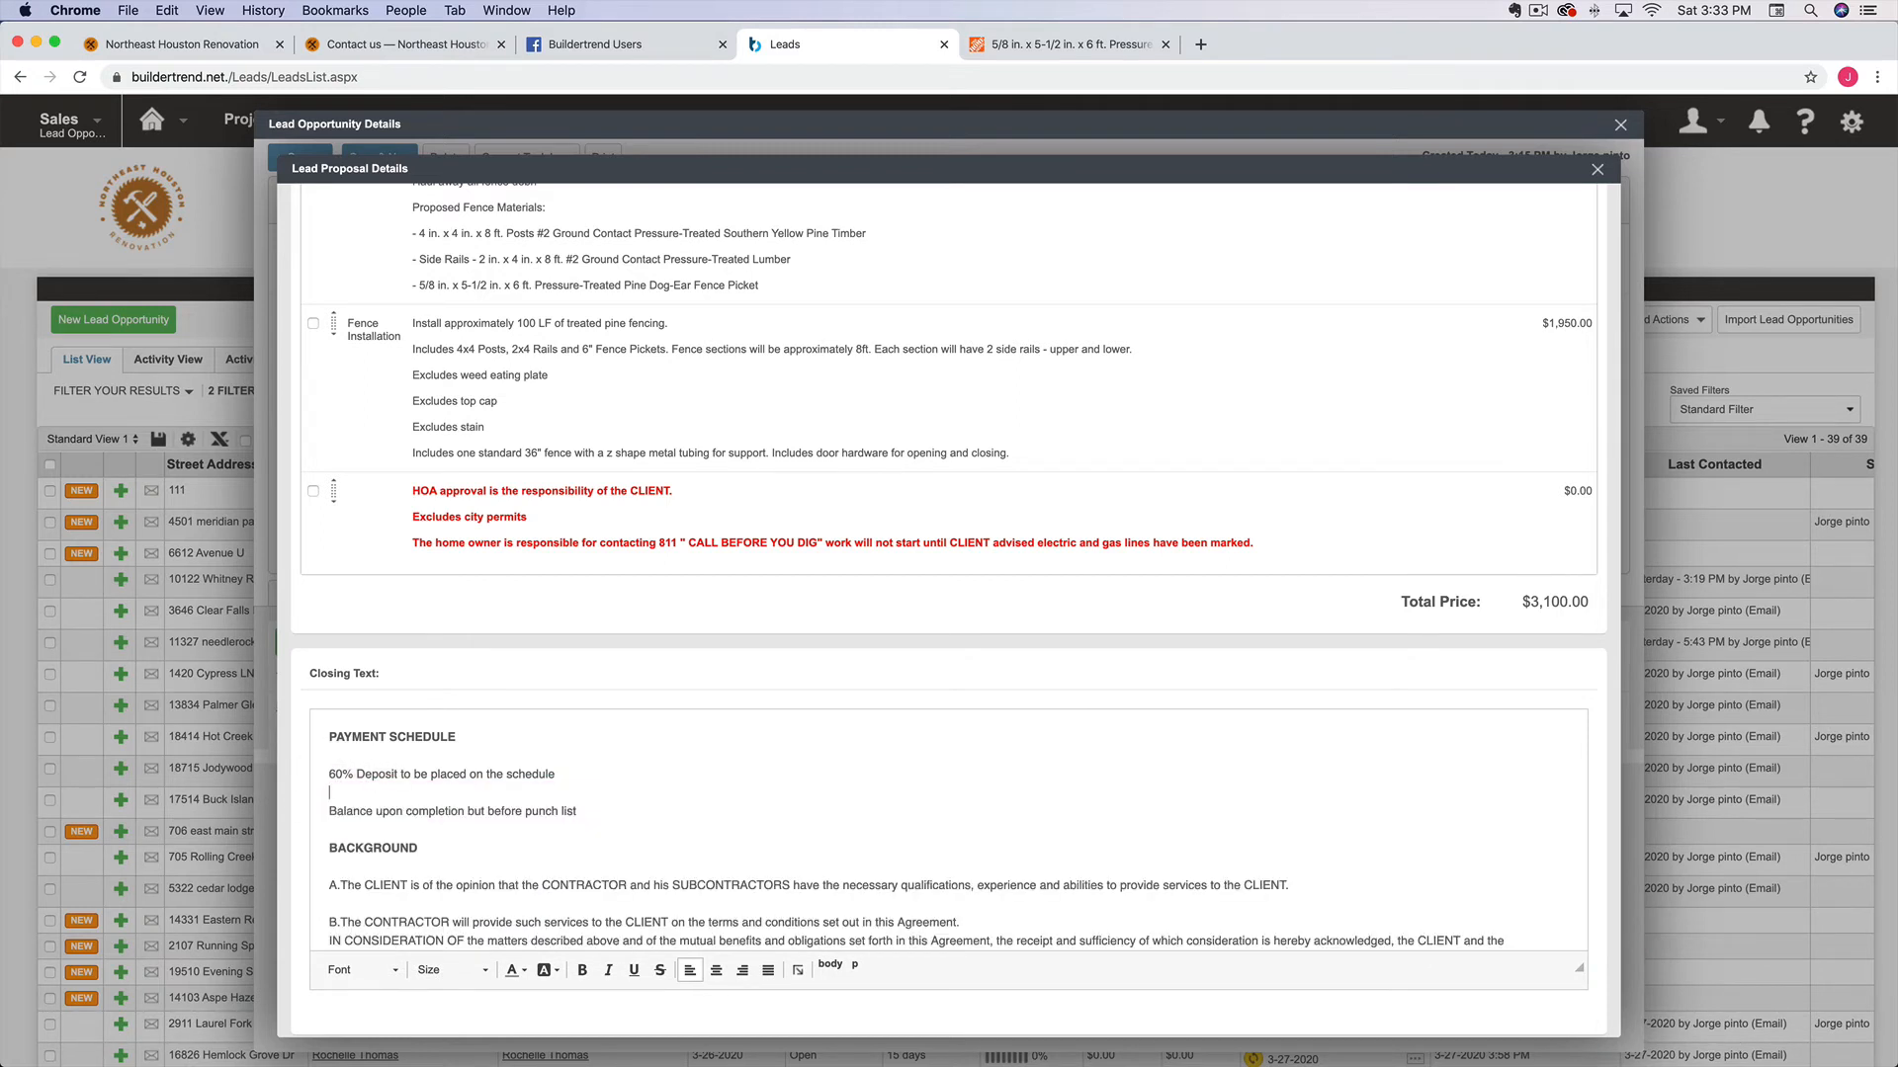
key("BackSpace")
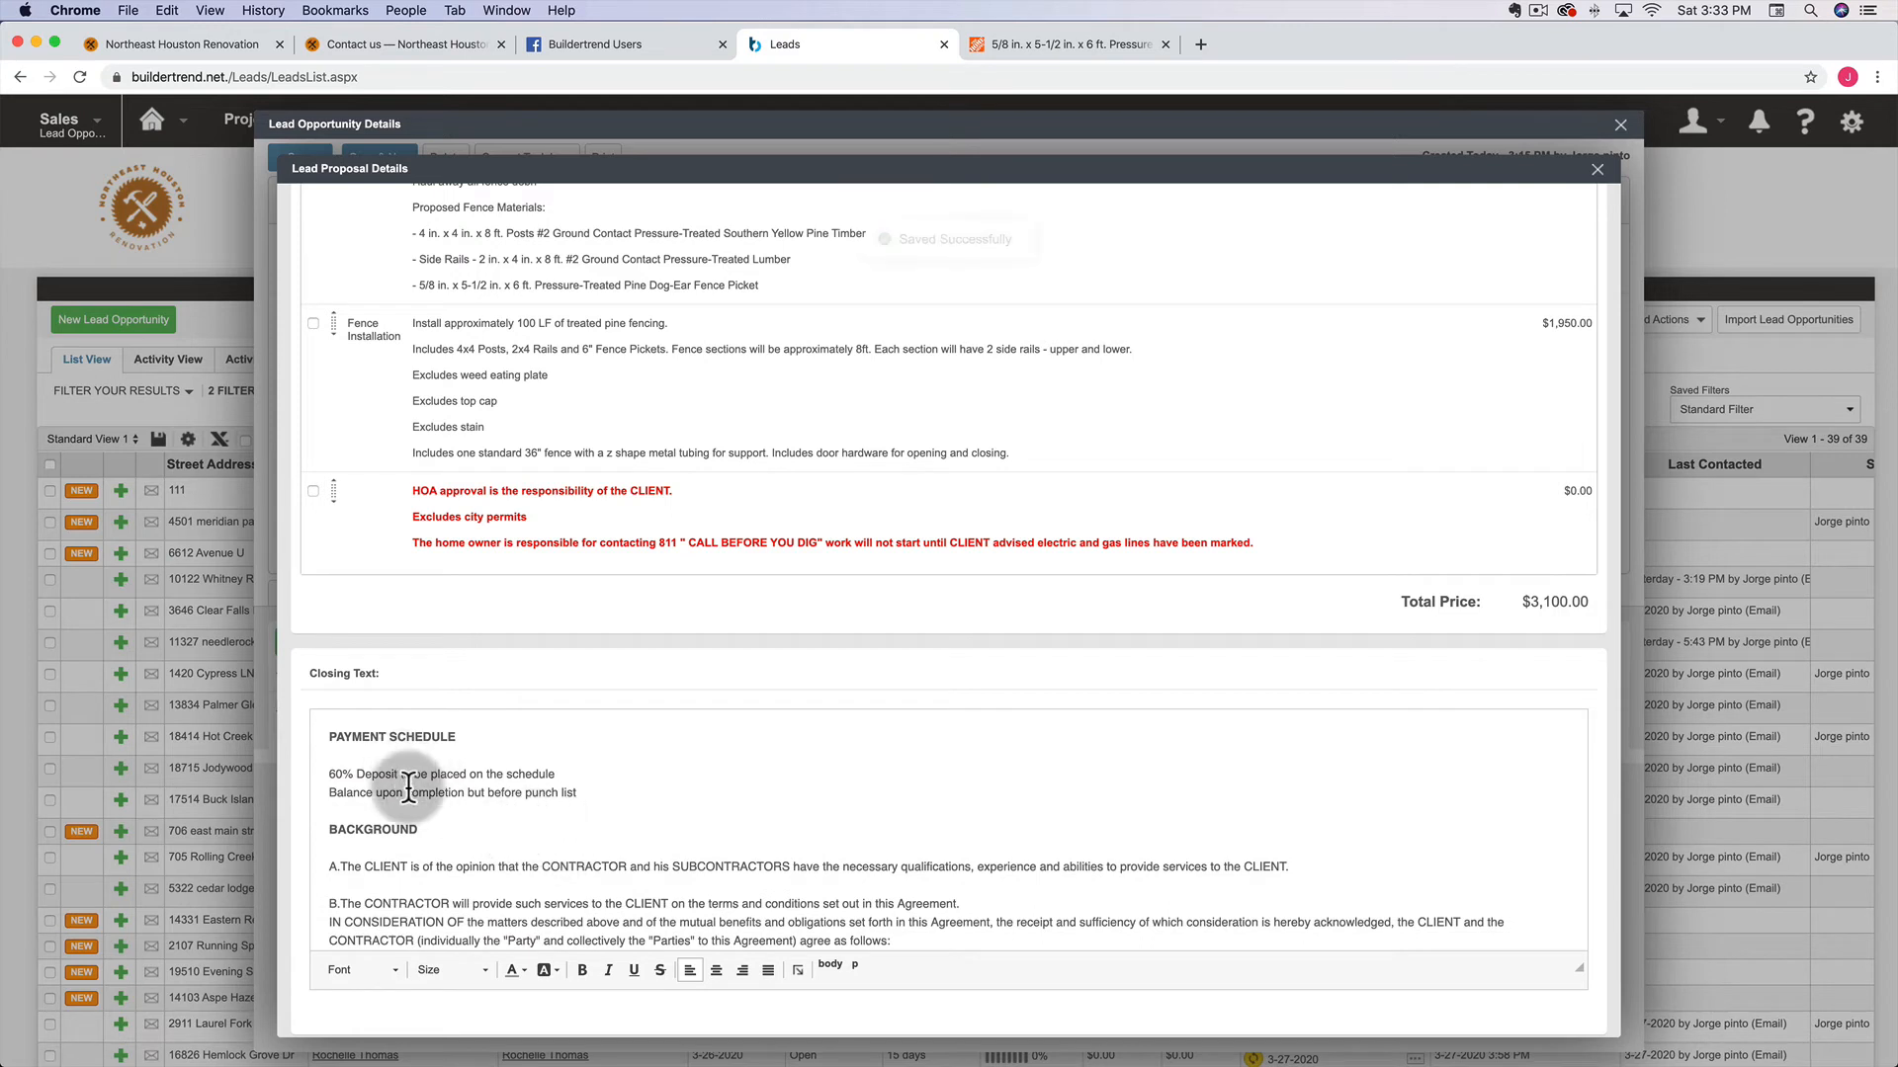
Rewrite the balance line: due at substantial completion, punch/warranty items addressed after final payment
left_click(408, 791)
type("substan")
type("tial")
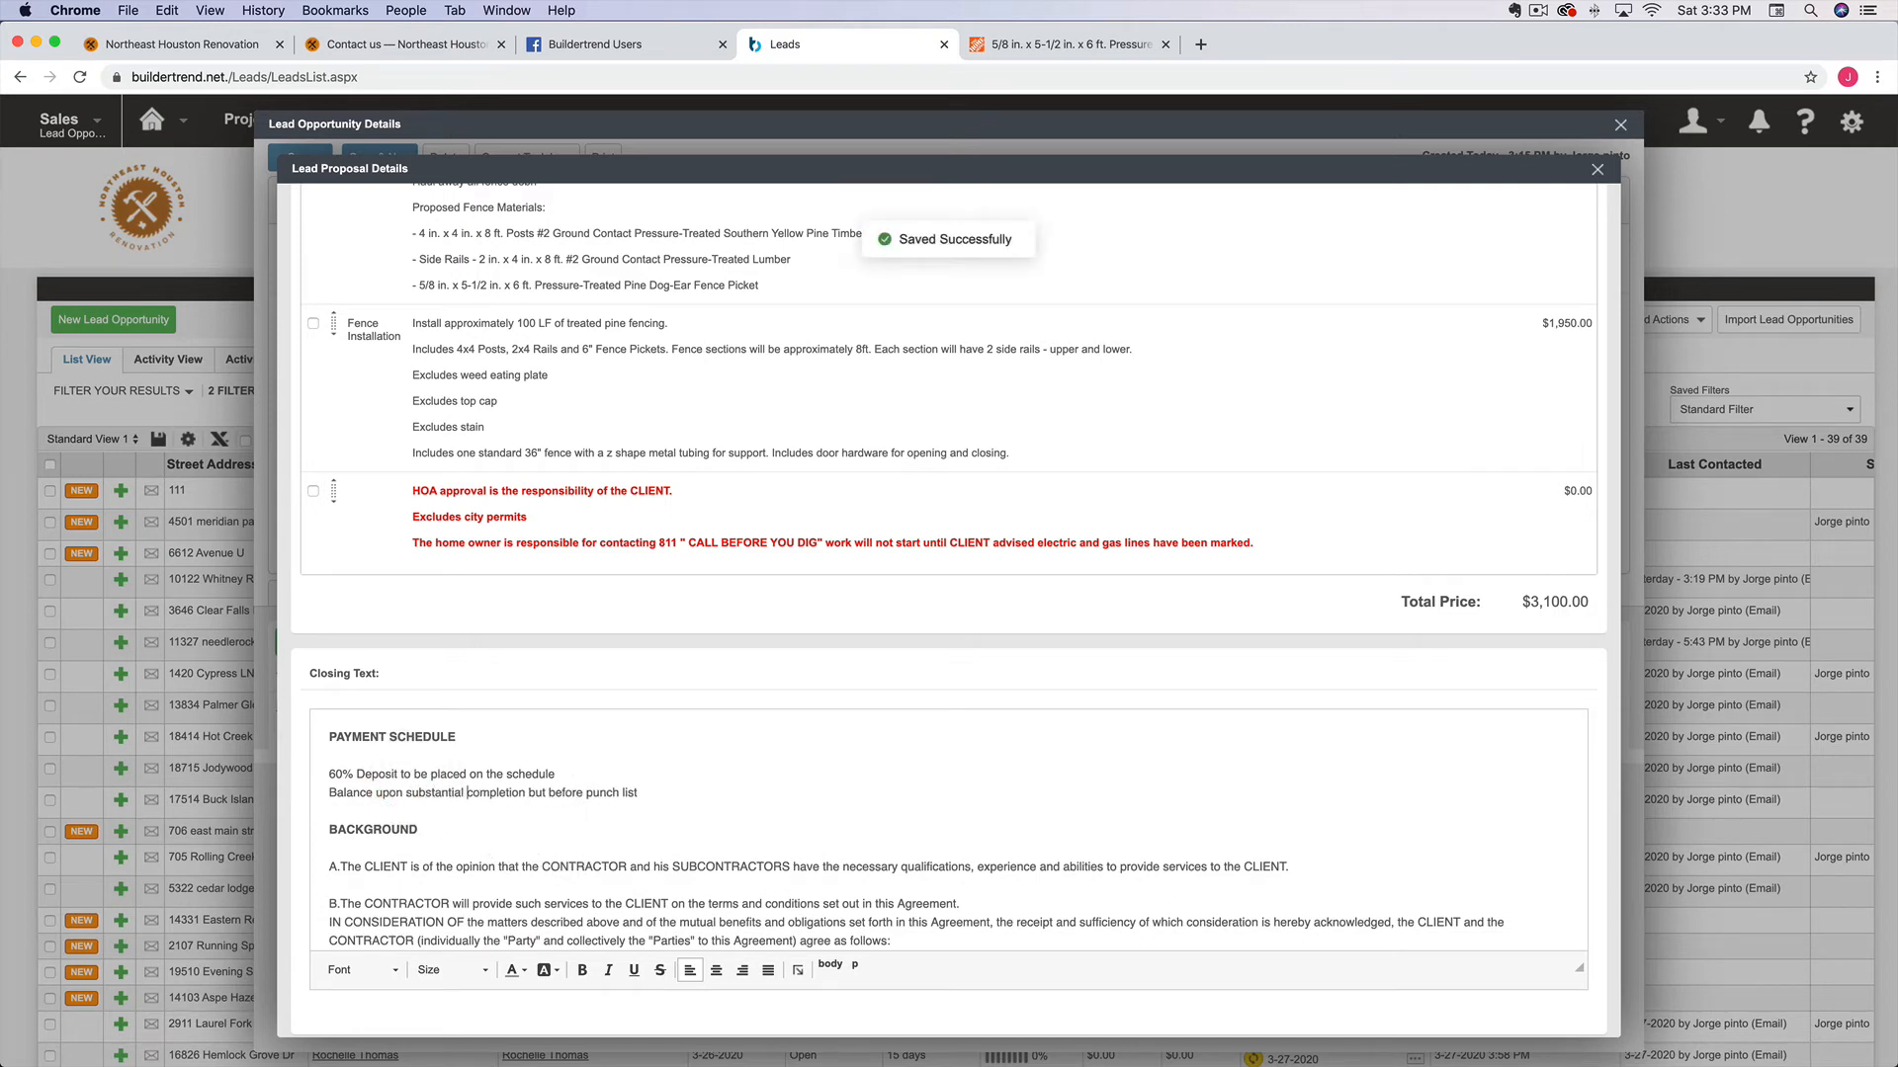
left_click(639, 793)
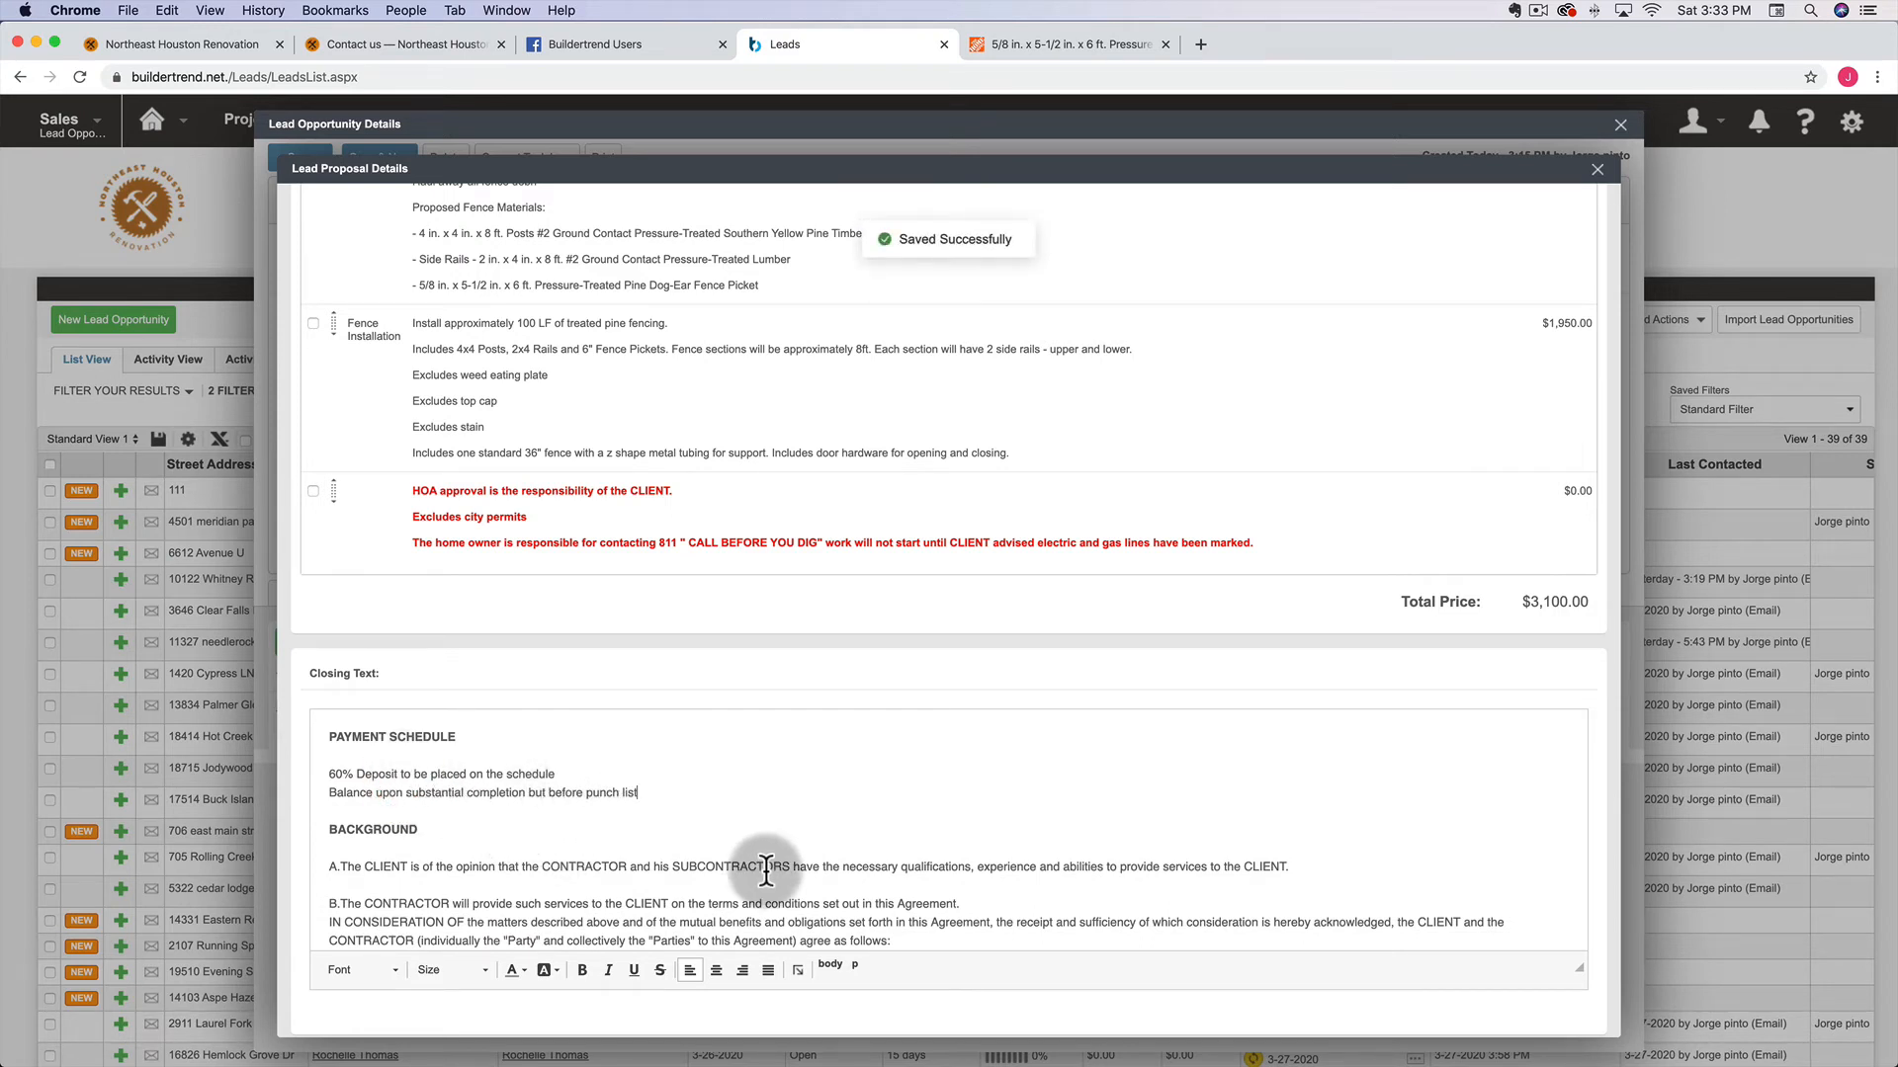
key("BackSpace")
key("BackSpace")
type("/w")
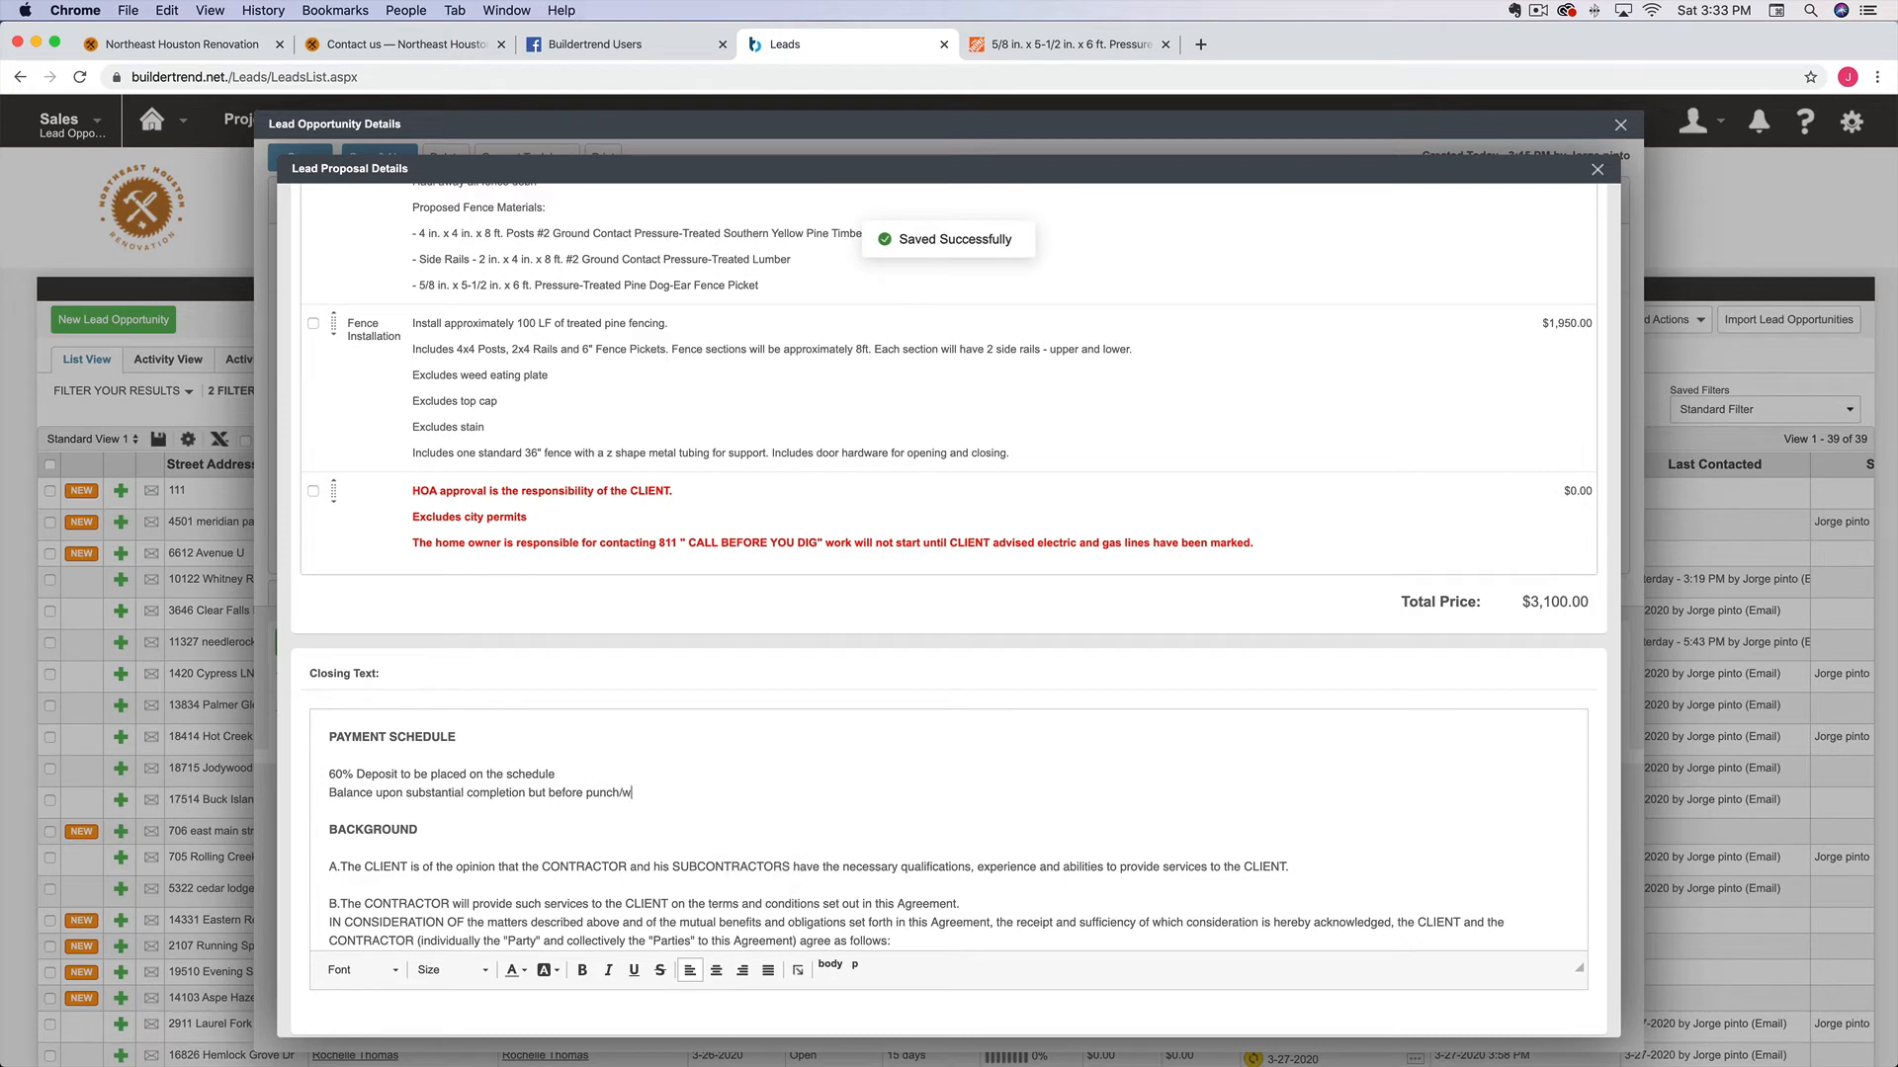
type("arranty ite")
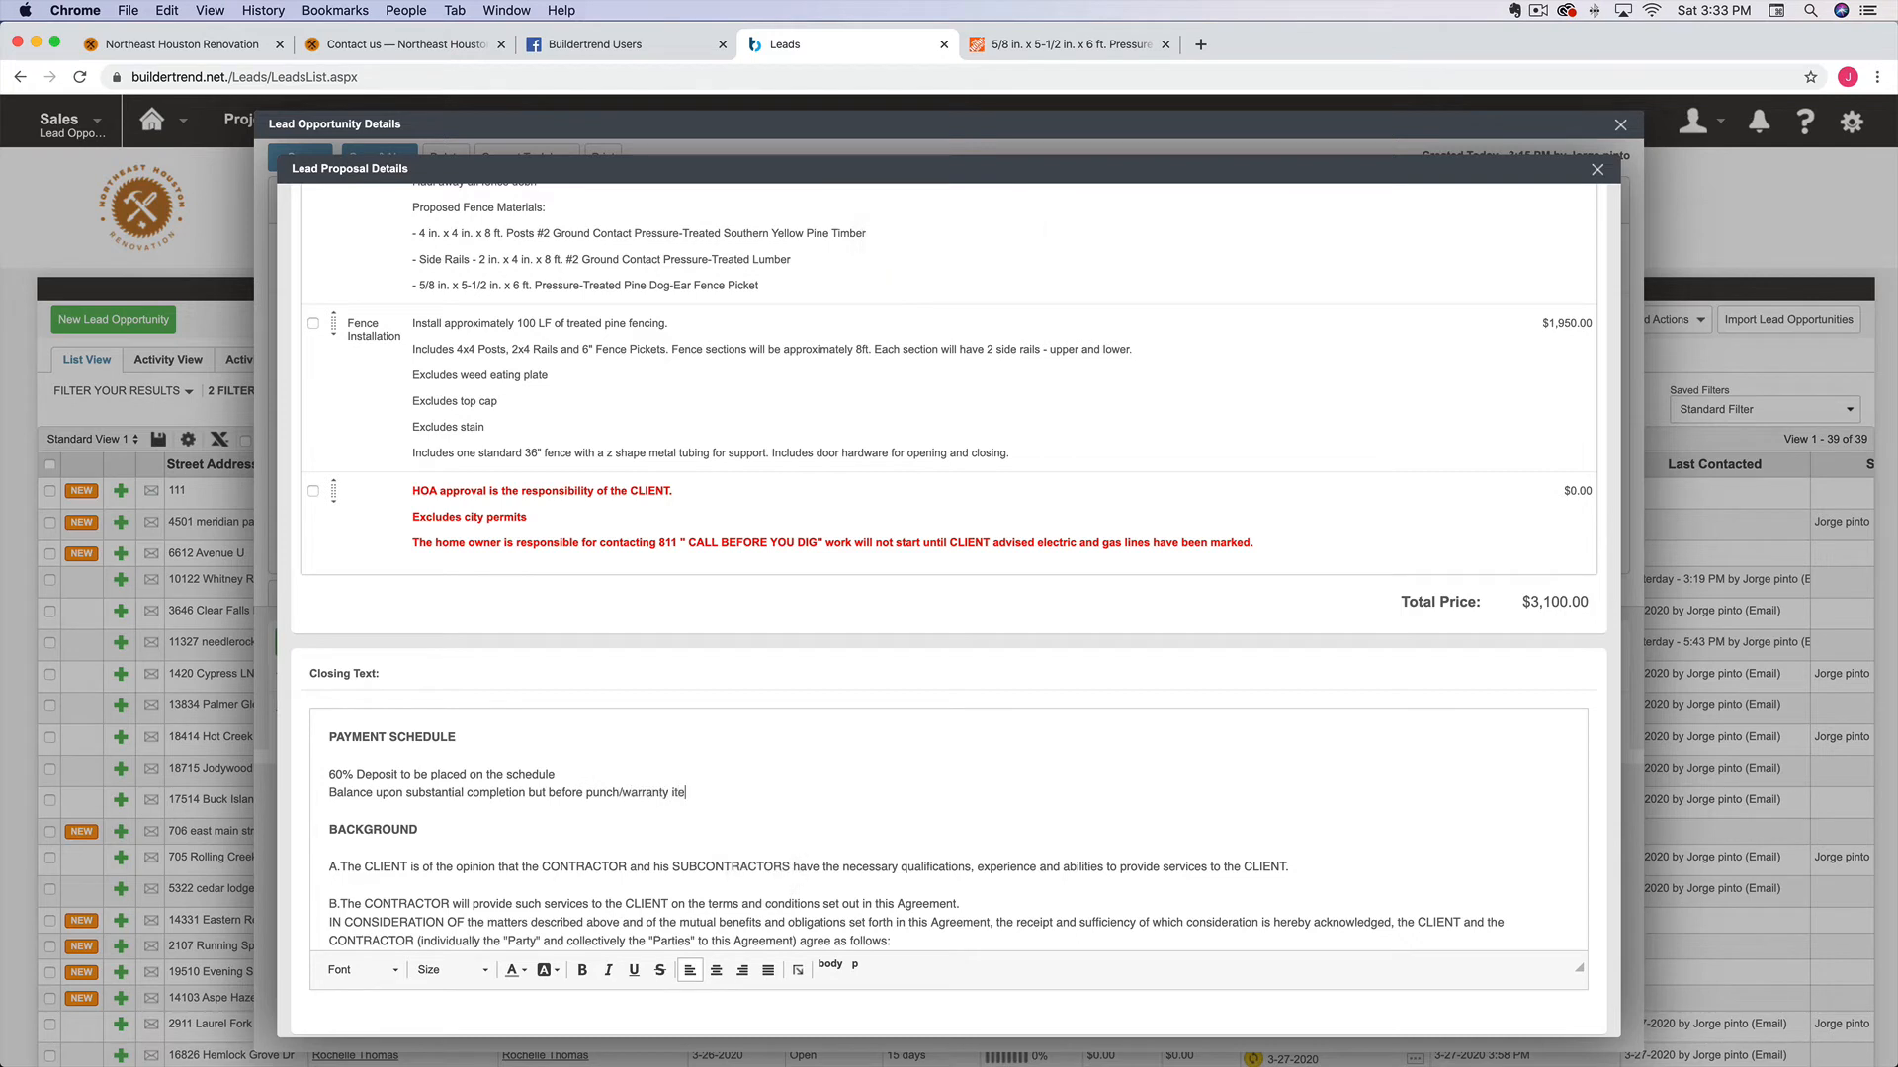
type("Wa")
key("BackSpace")
key("BackSpace")
type("Punch ")
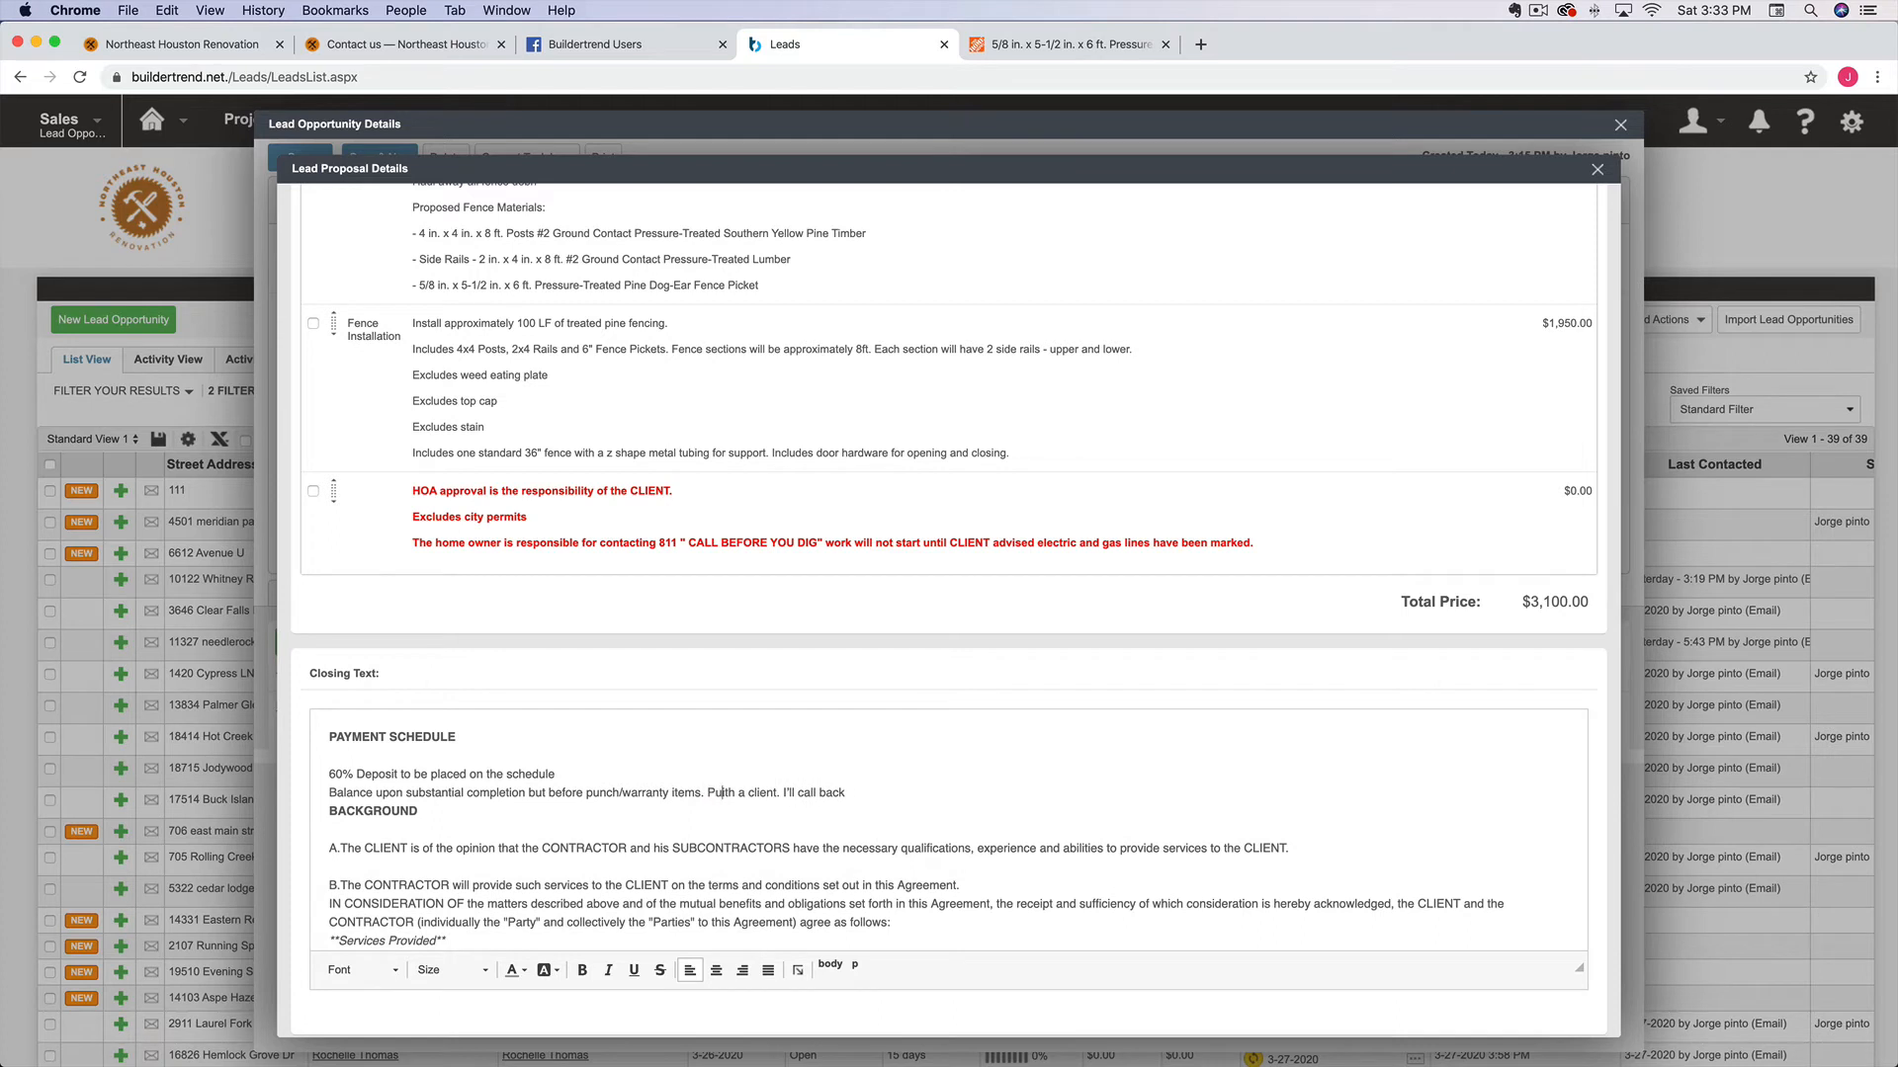
type("warranty itme")
key("BackSpace")
key("BackSpace")
key("BackSpace")
key("BackSpace")
type("tems w")
type("ill be addressed a")
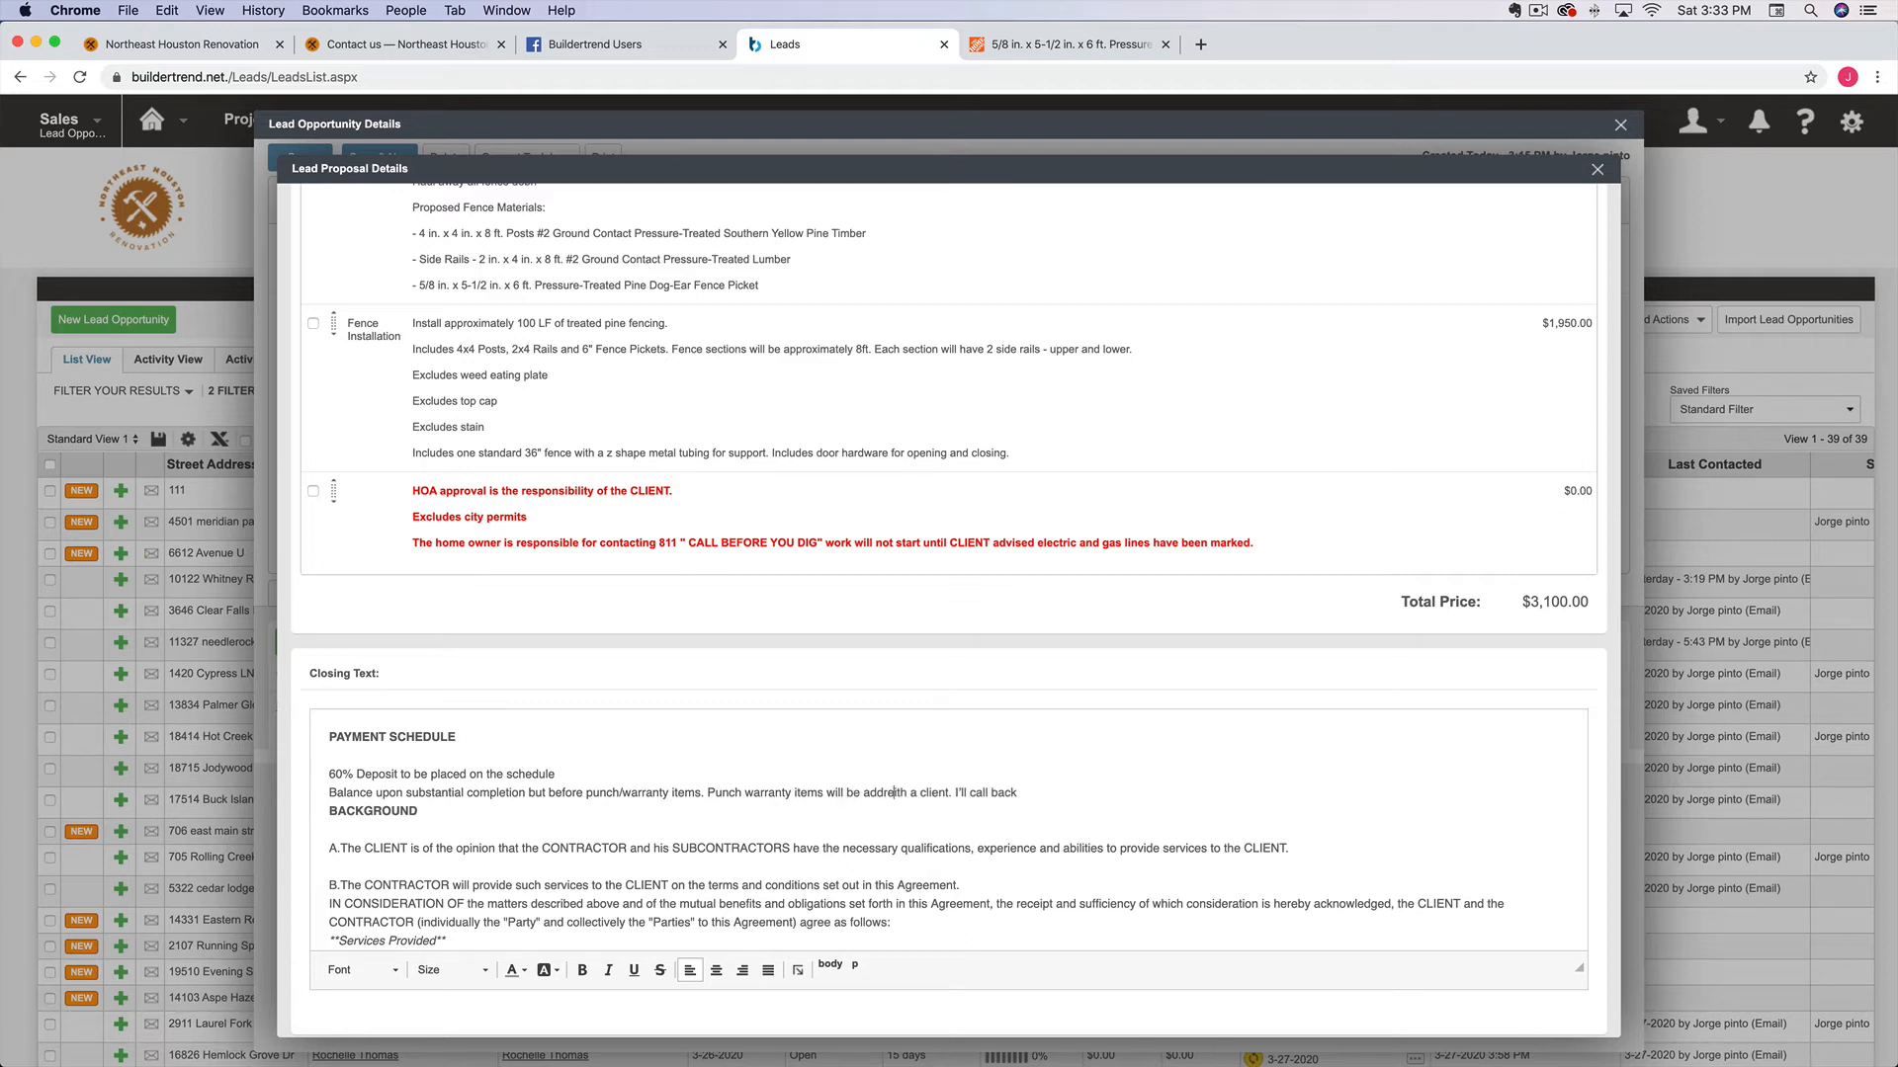
type("fter final payment.")
key("Return")
key("Return")
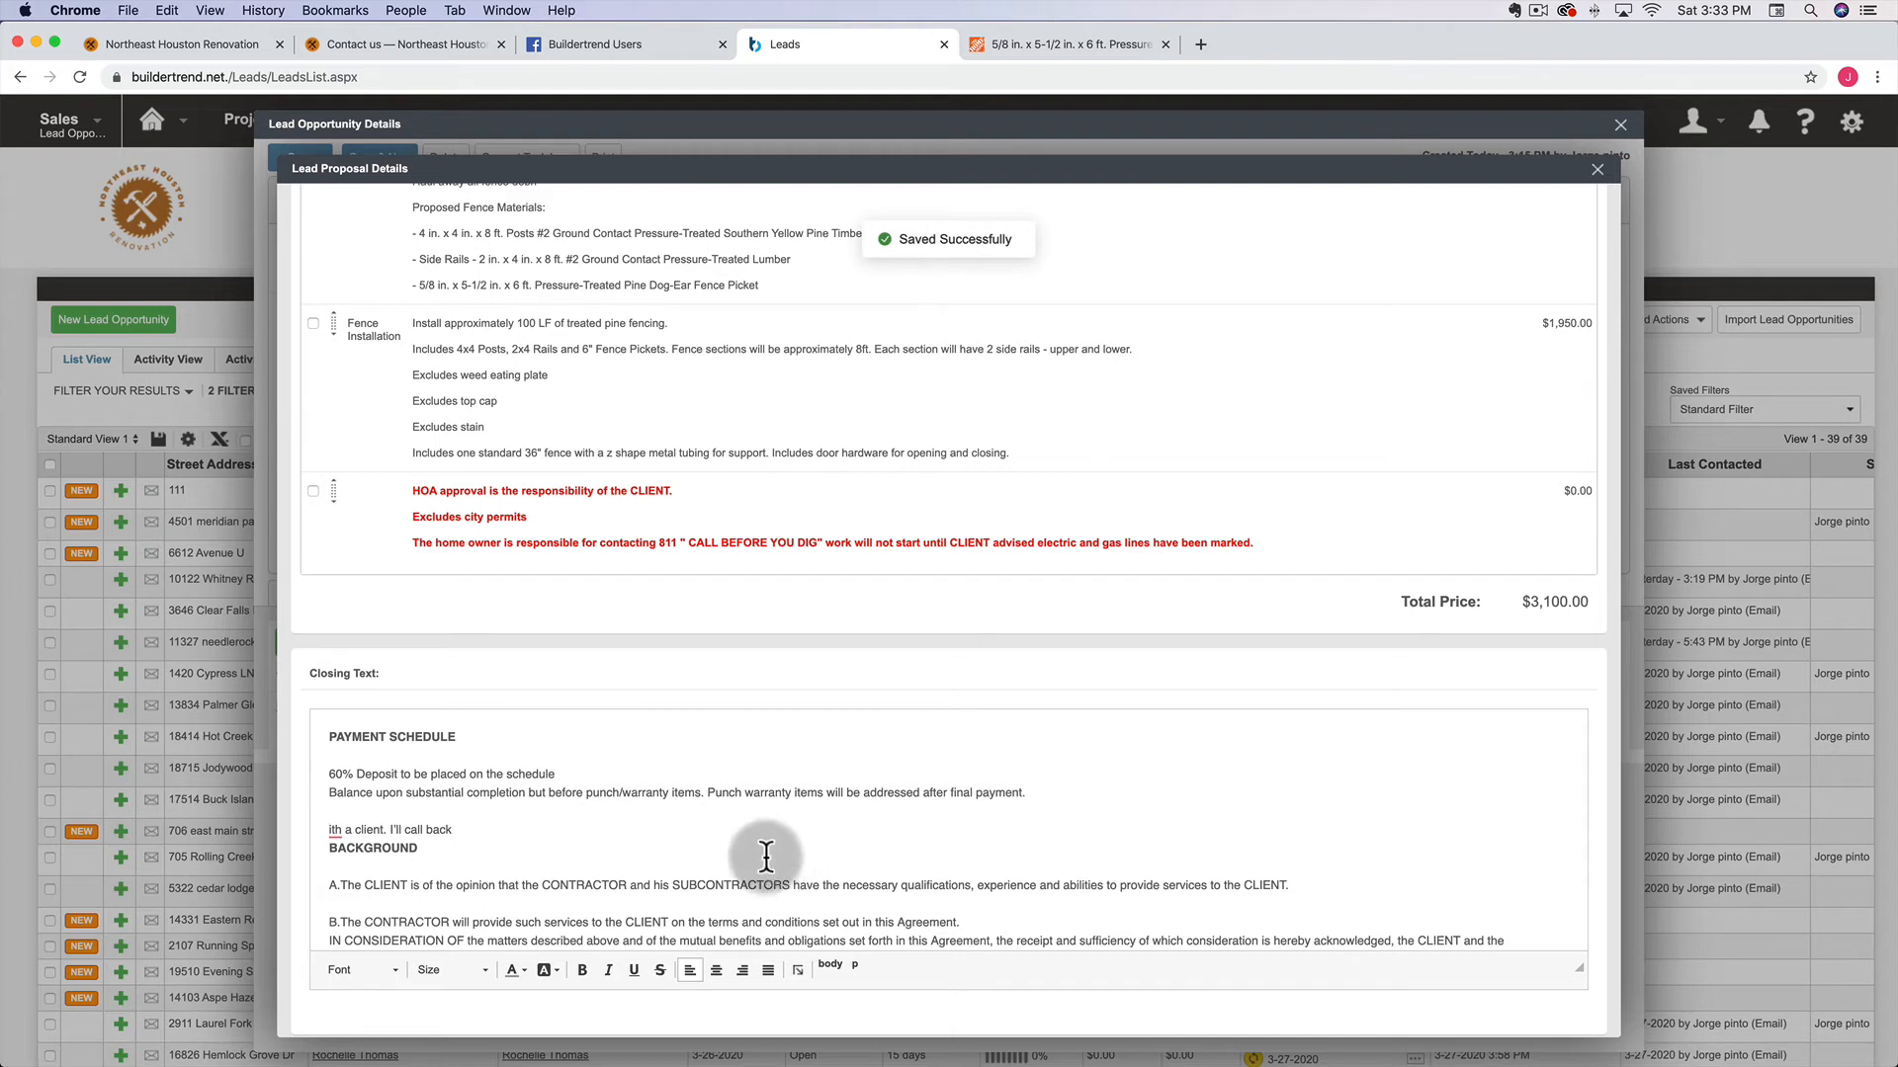
left_click_drag(464, 831, 328, 830)
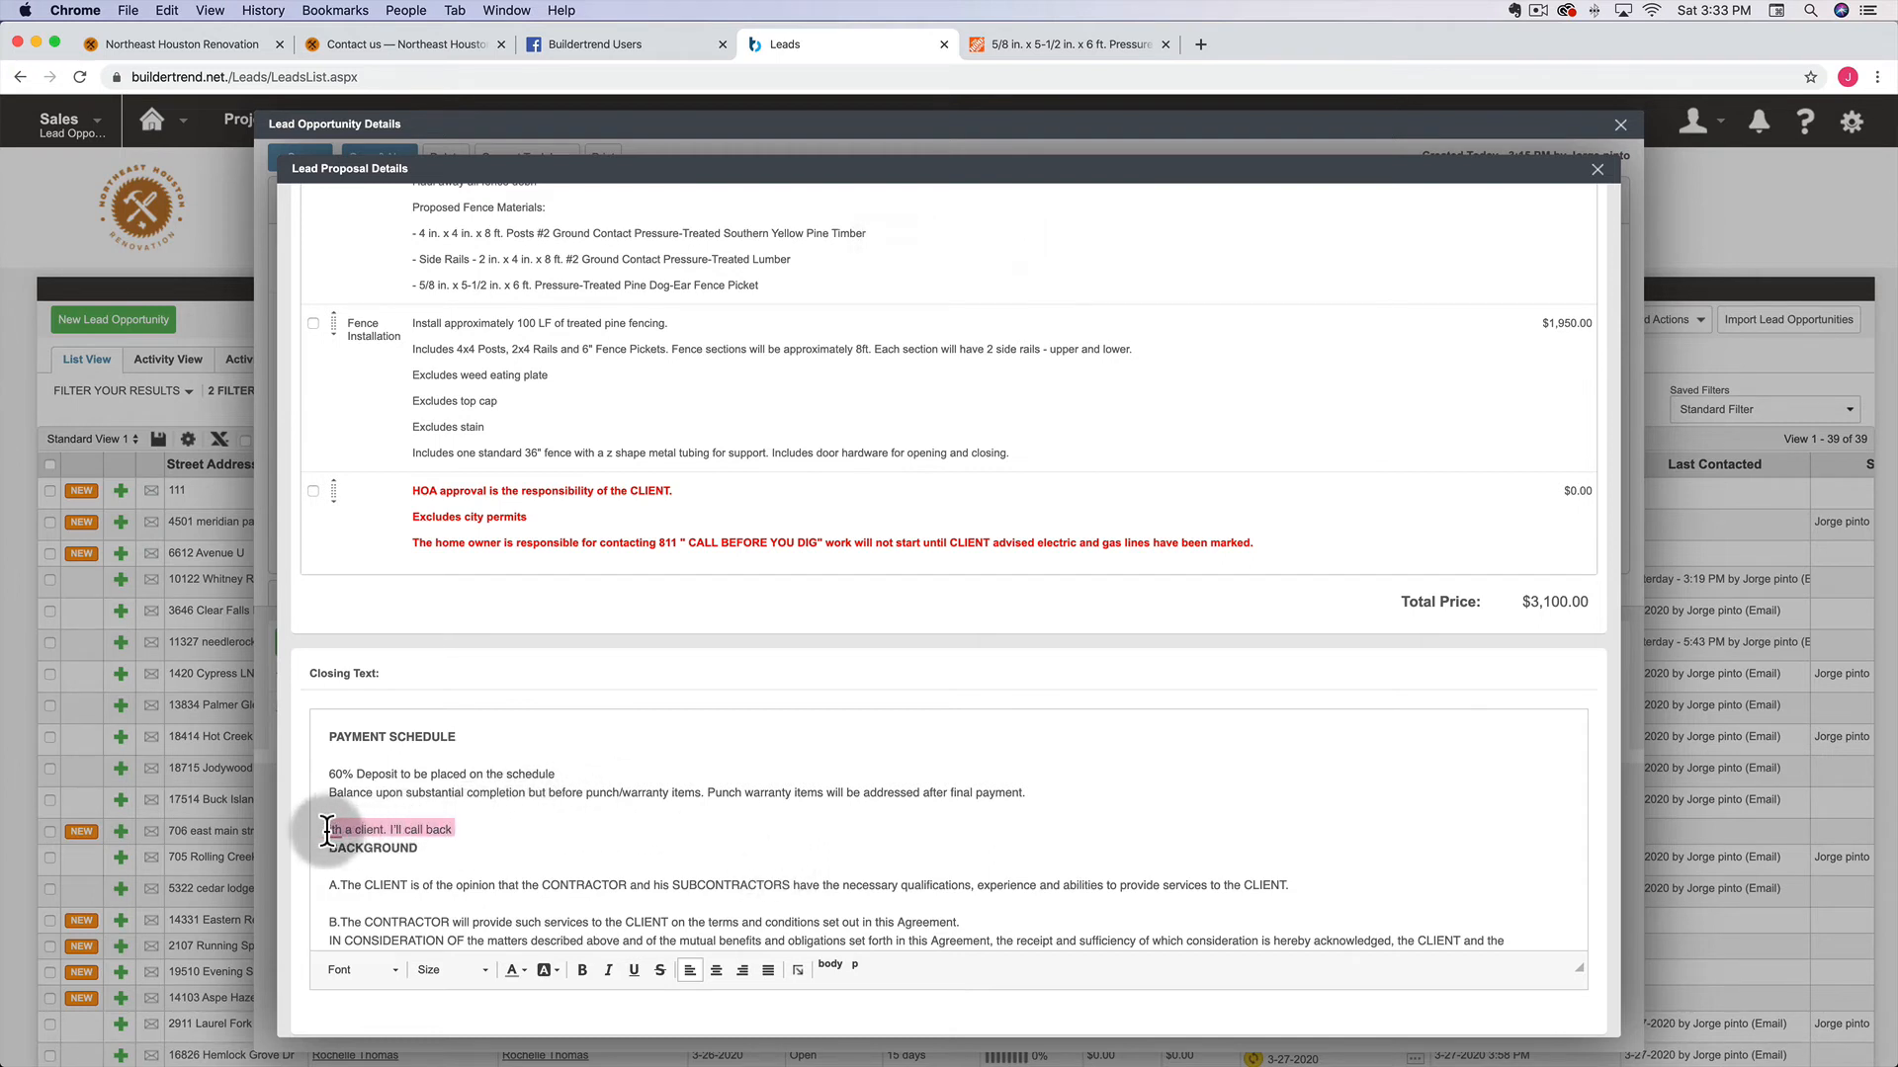
key("BackSpace")
key("BackSpace")
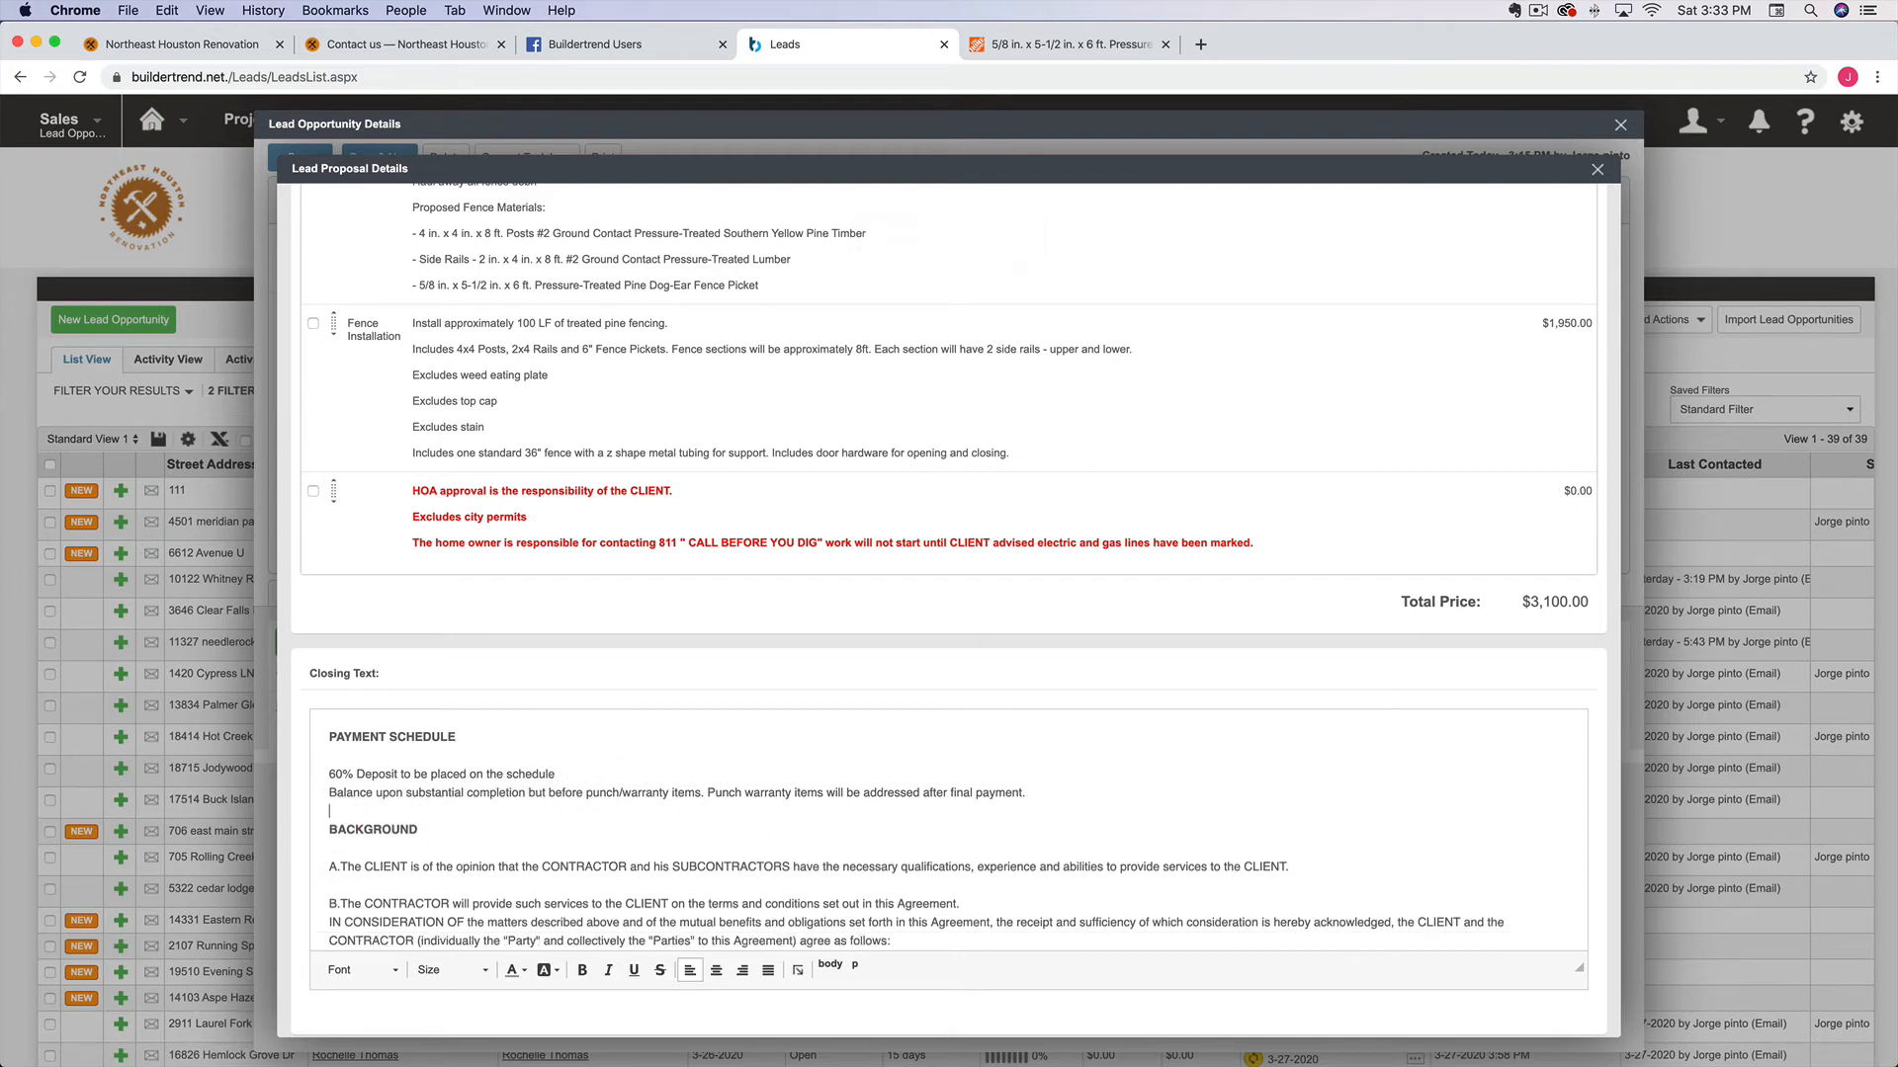
left_click(1024, 800)
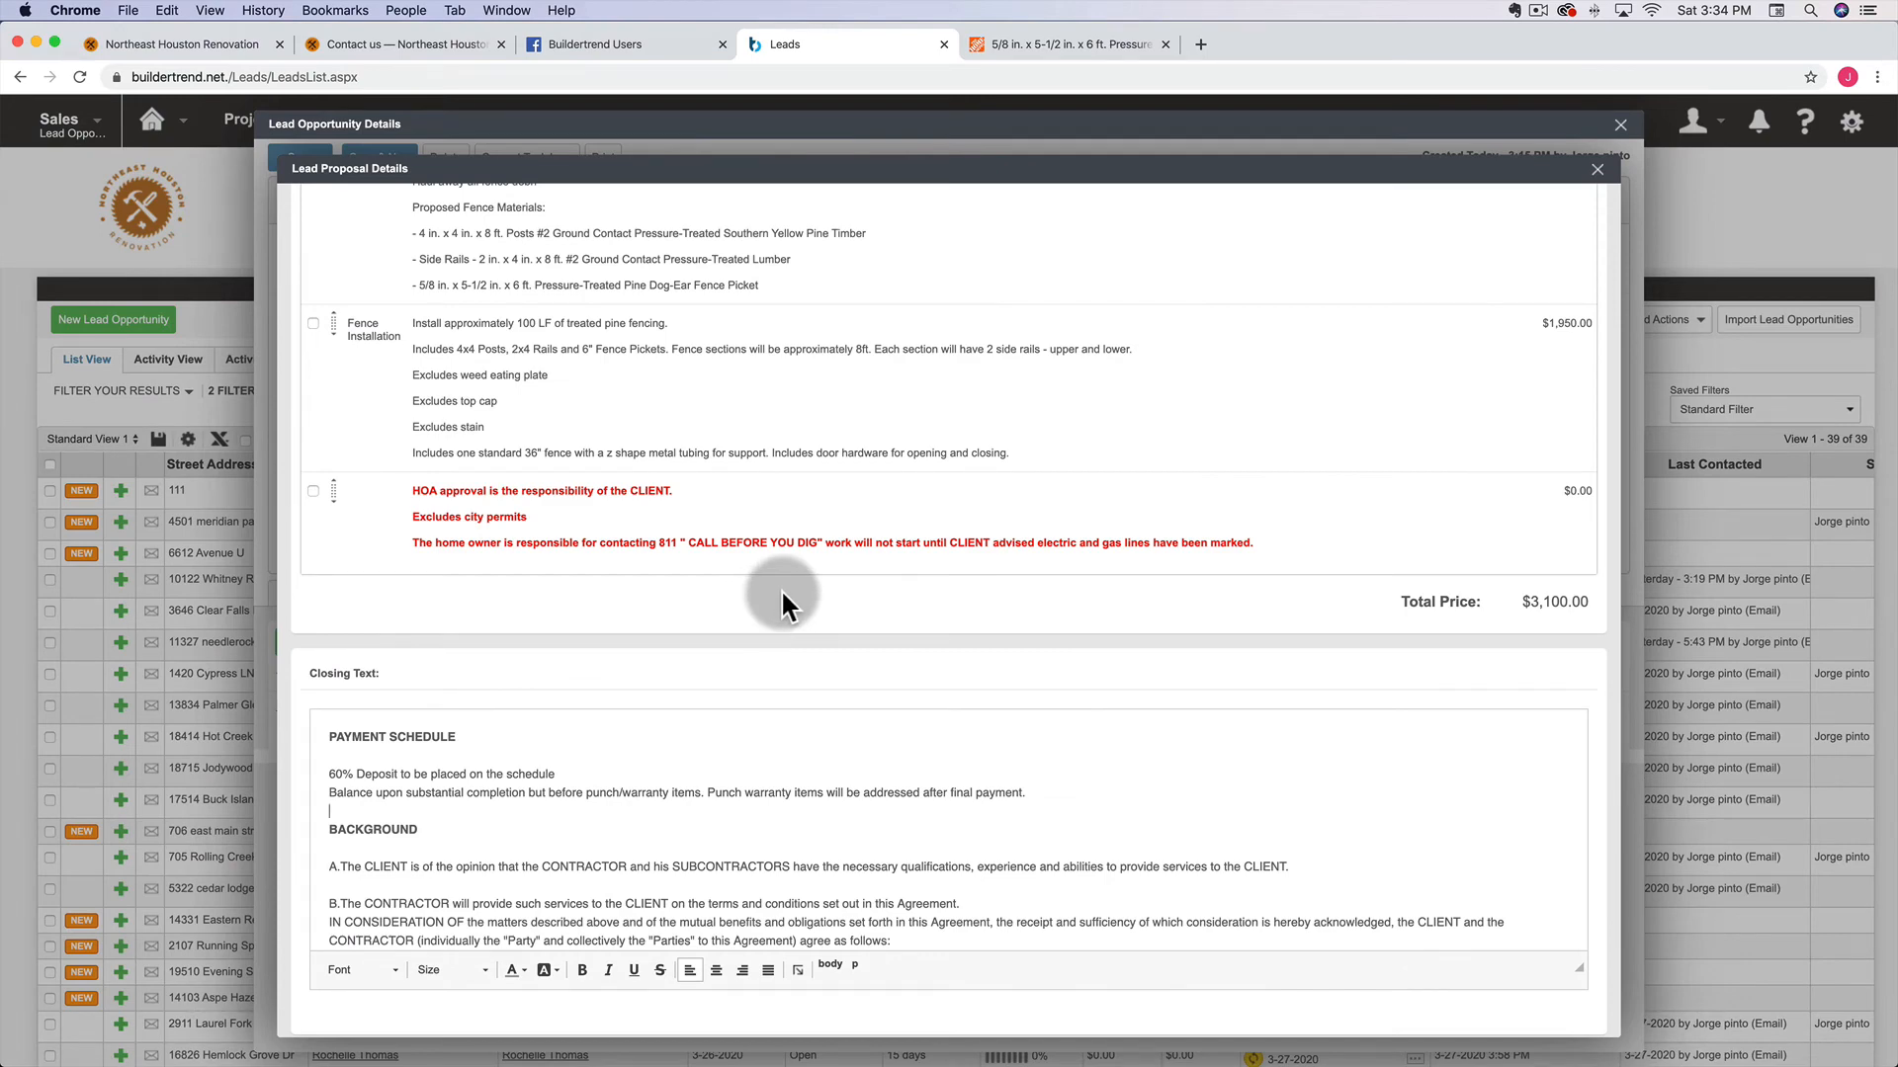
Preview the proposal to check the 60% deposit schedule below the $3,100 total
scroll(780, 589, "up", 10)
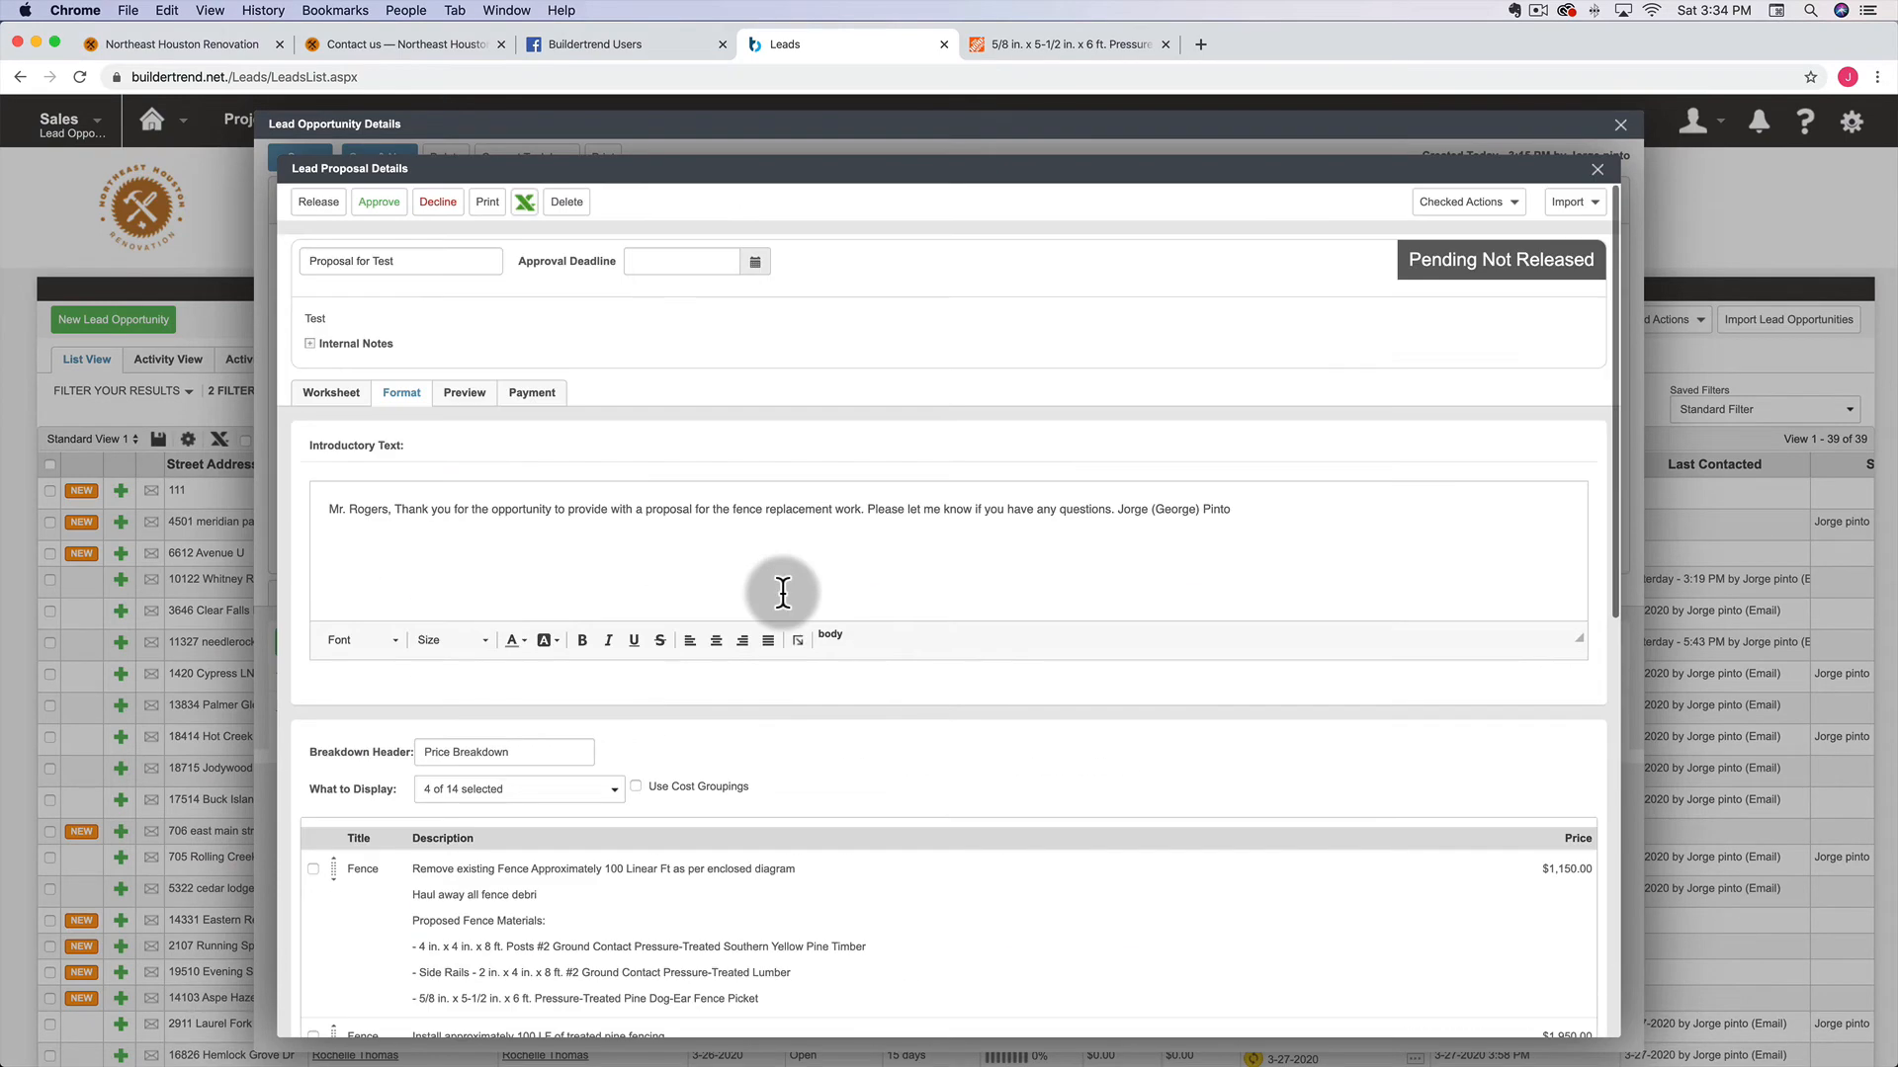
left_click(457, 387)
scroll(734, 729, "down", 5)
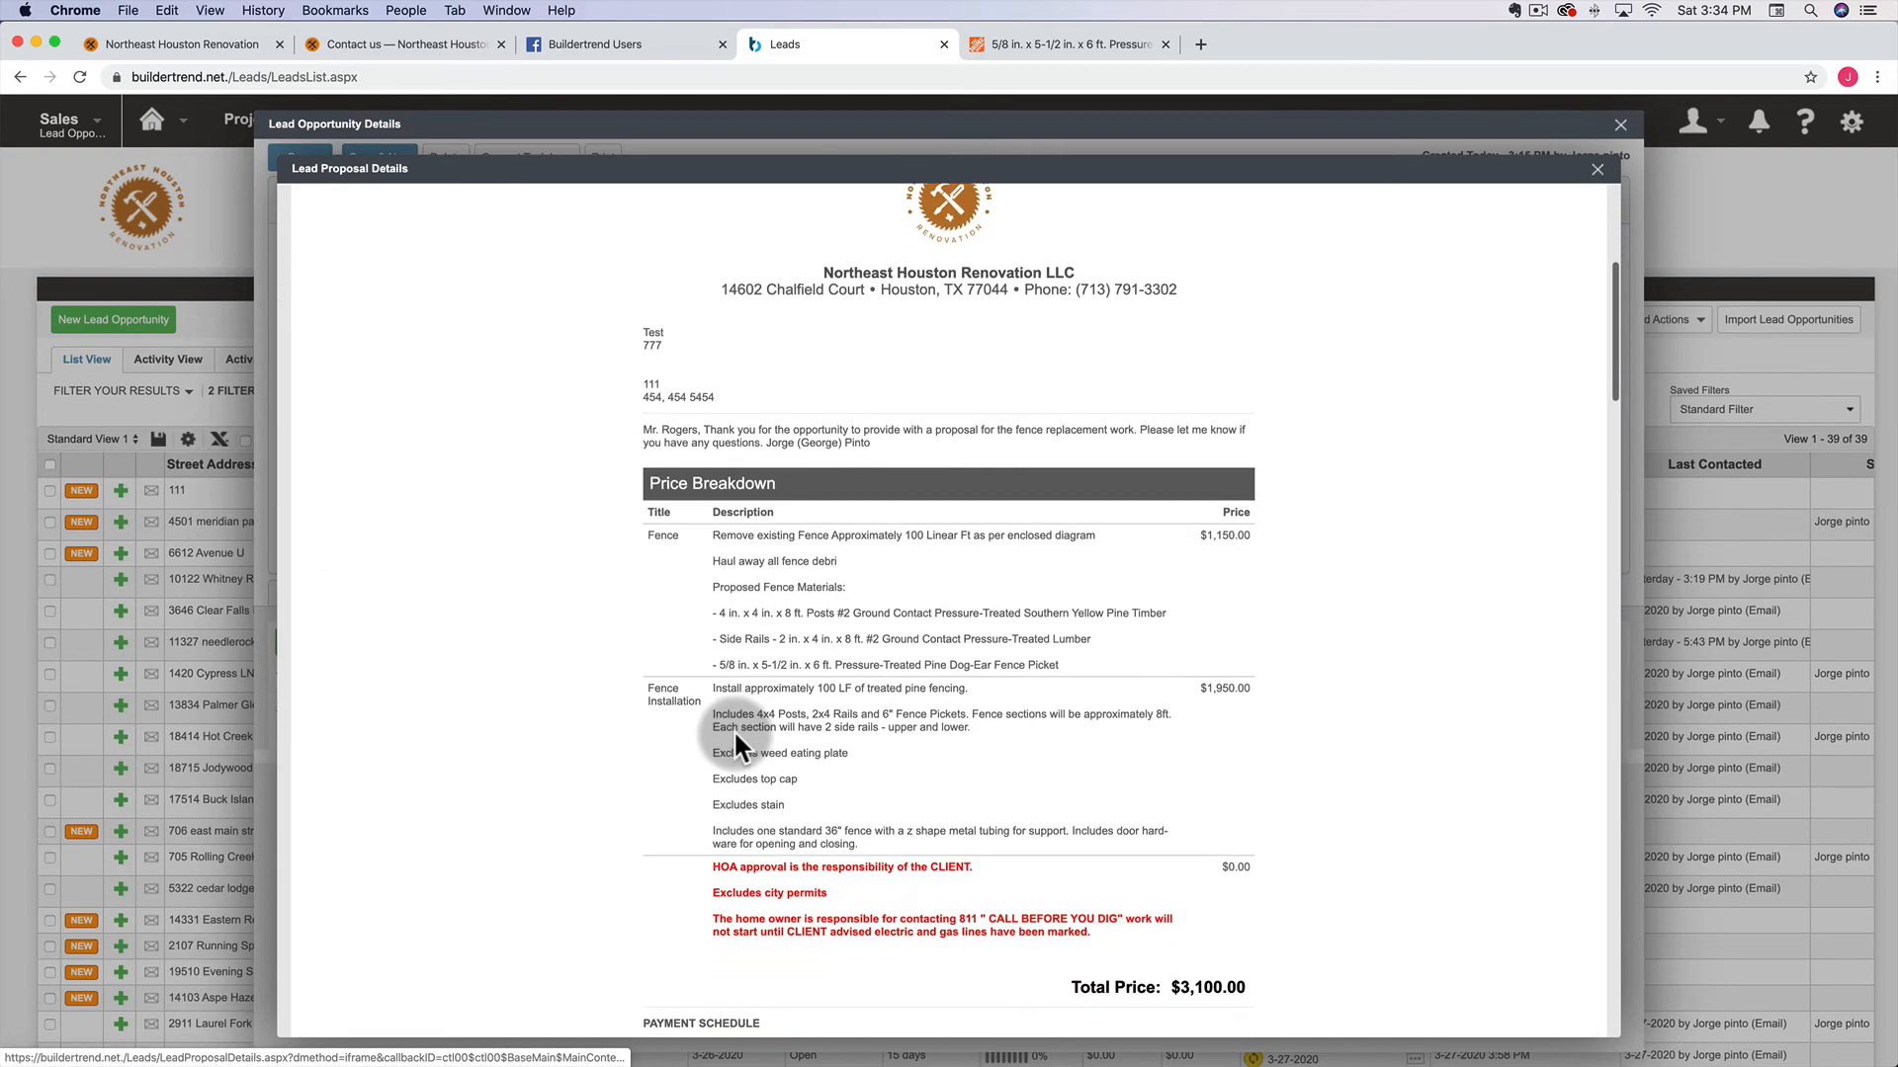
scroll(896, 741, "down", 3)
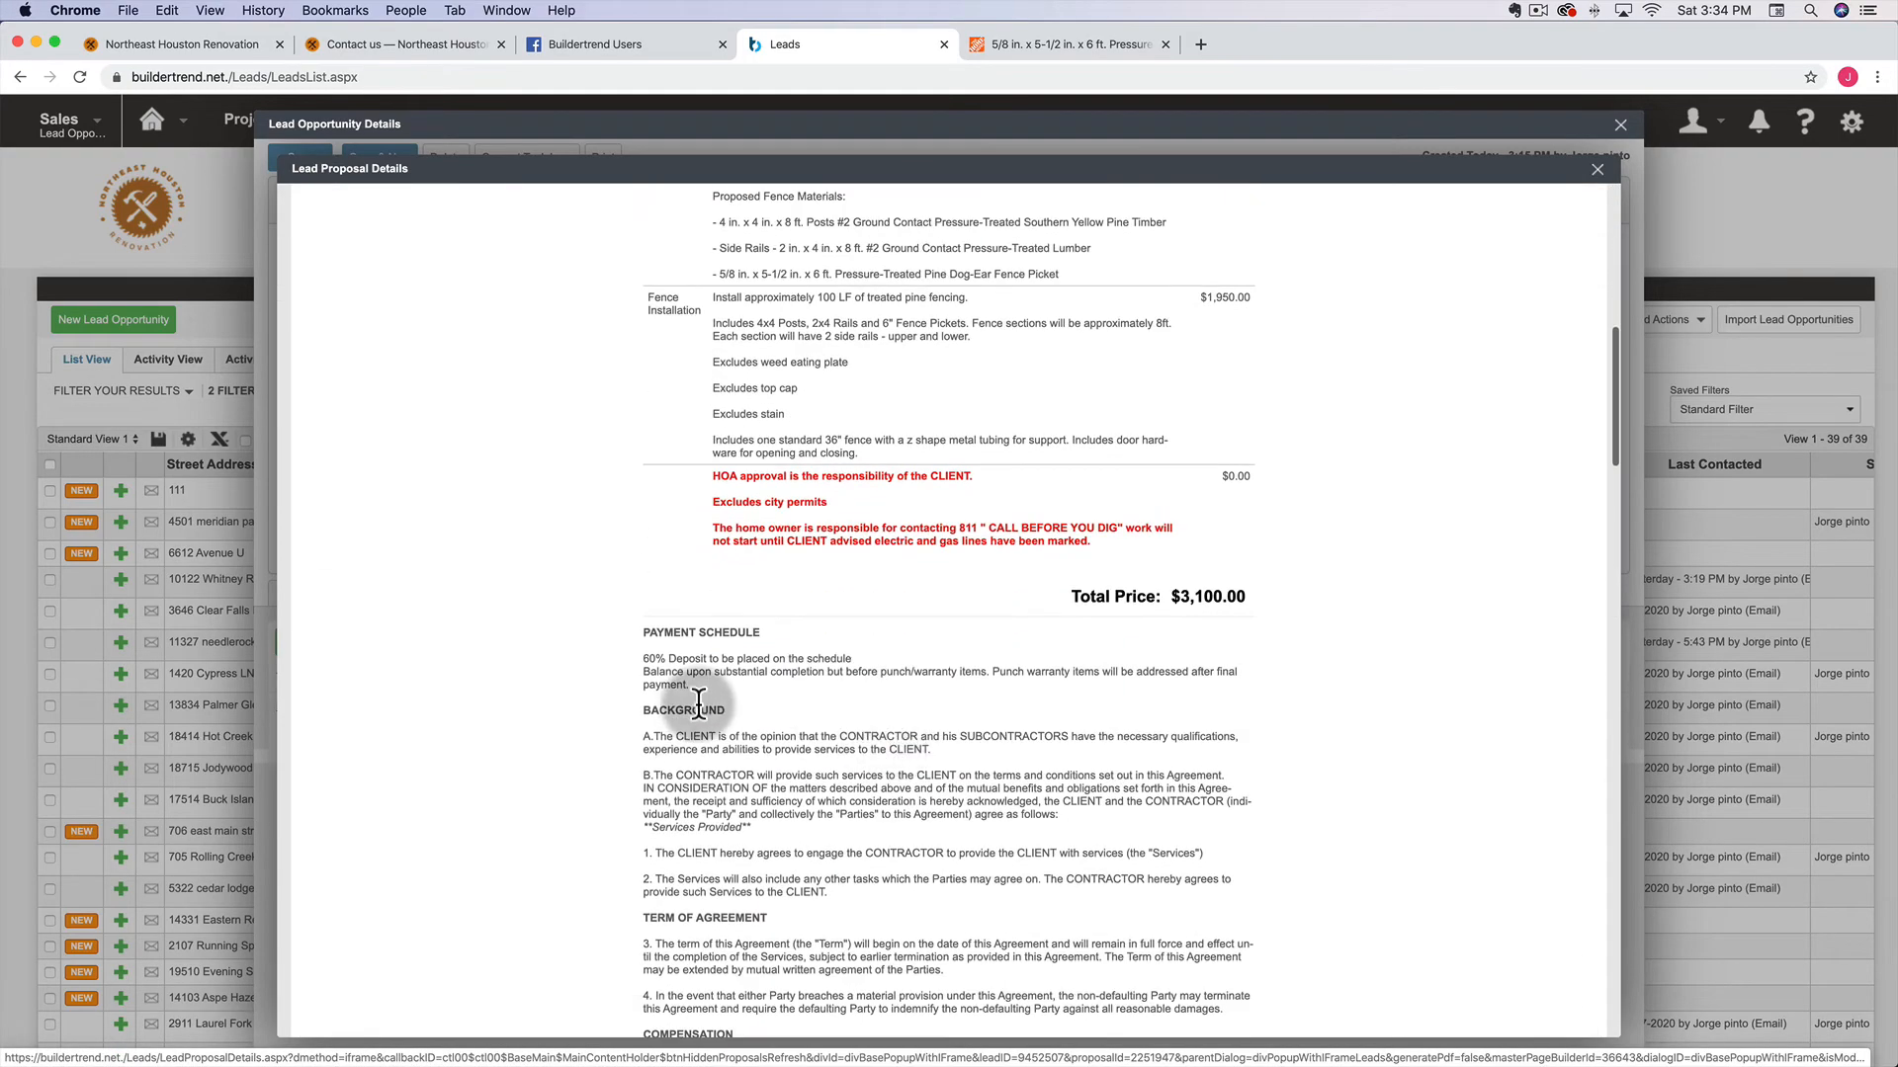
scroll(599, 555, "up", 10)
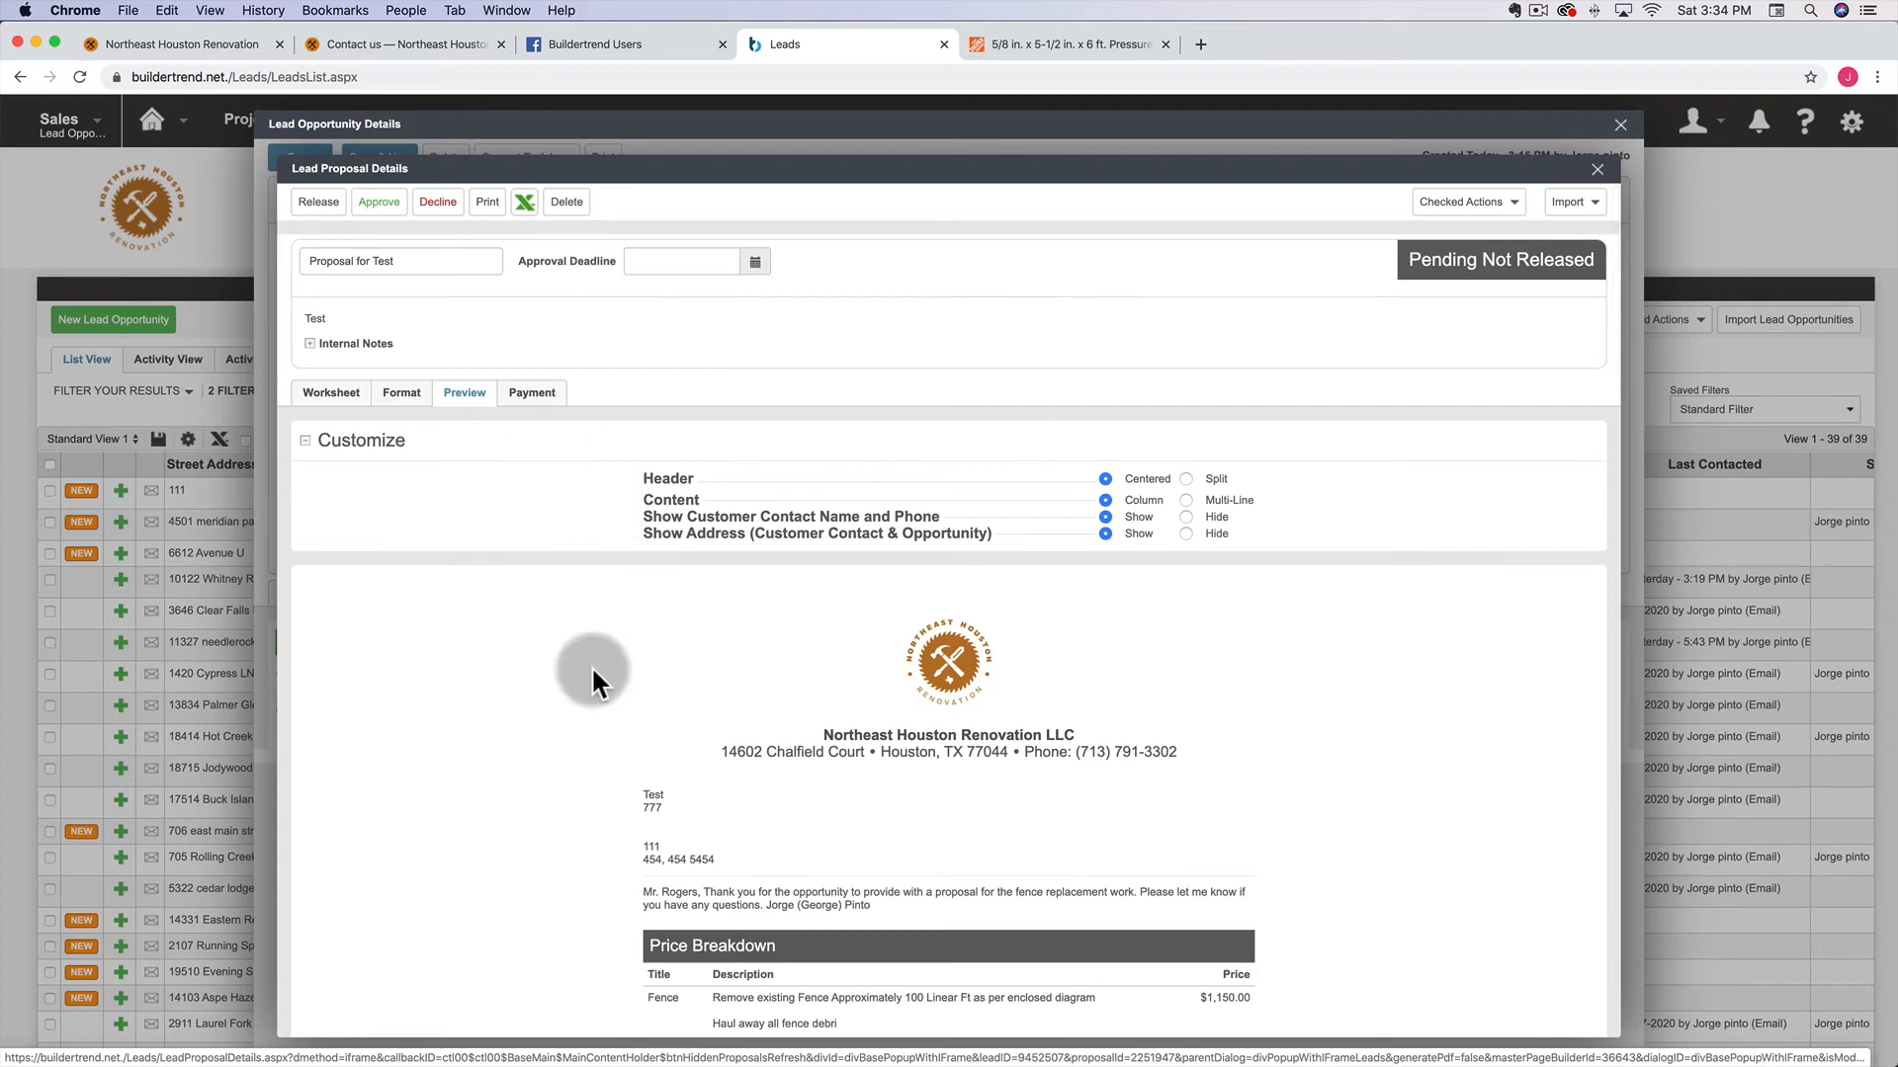
scroll(593, 682, "down", 5)
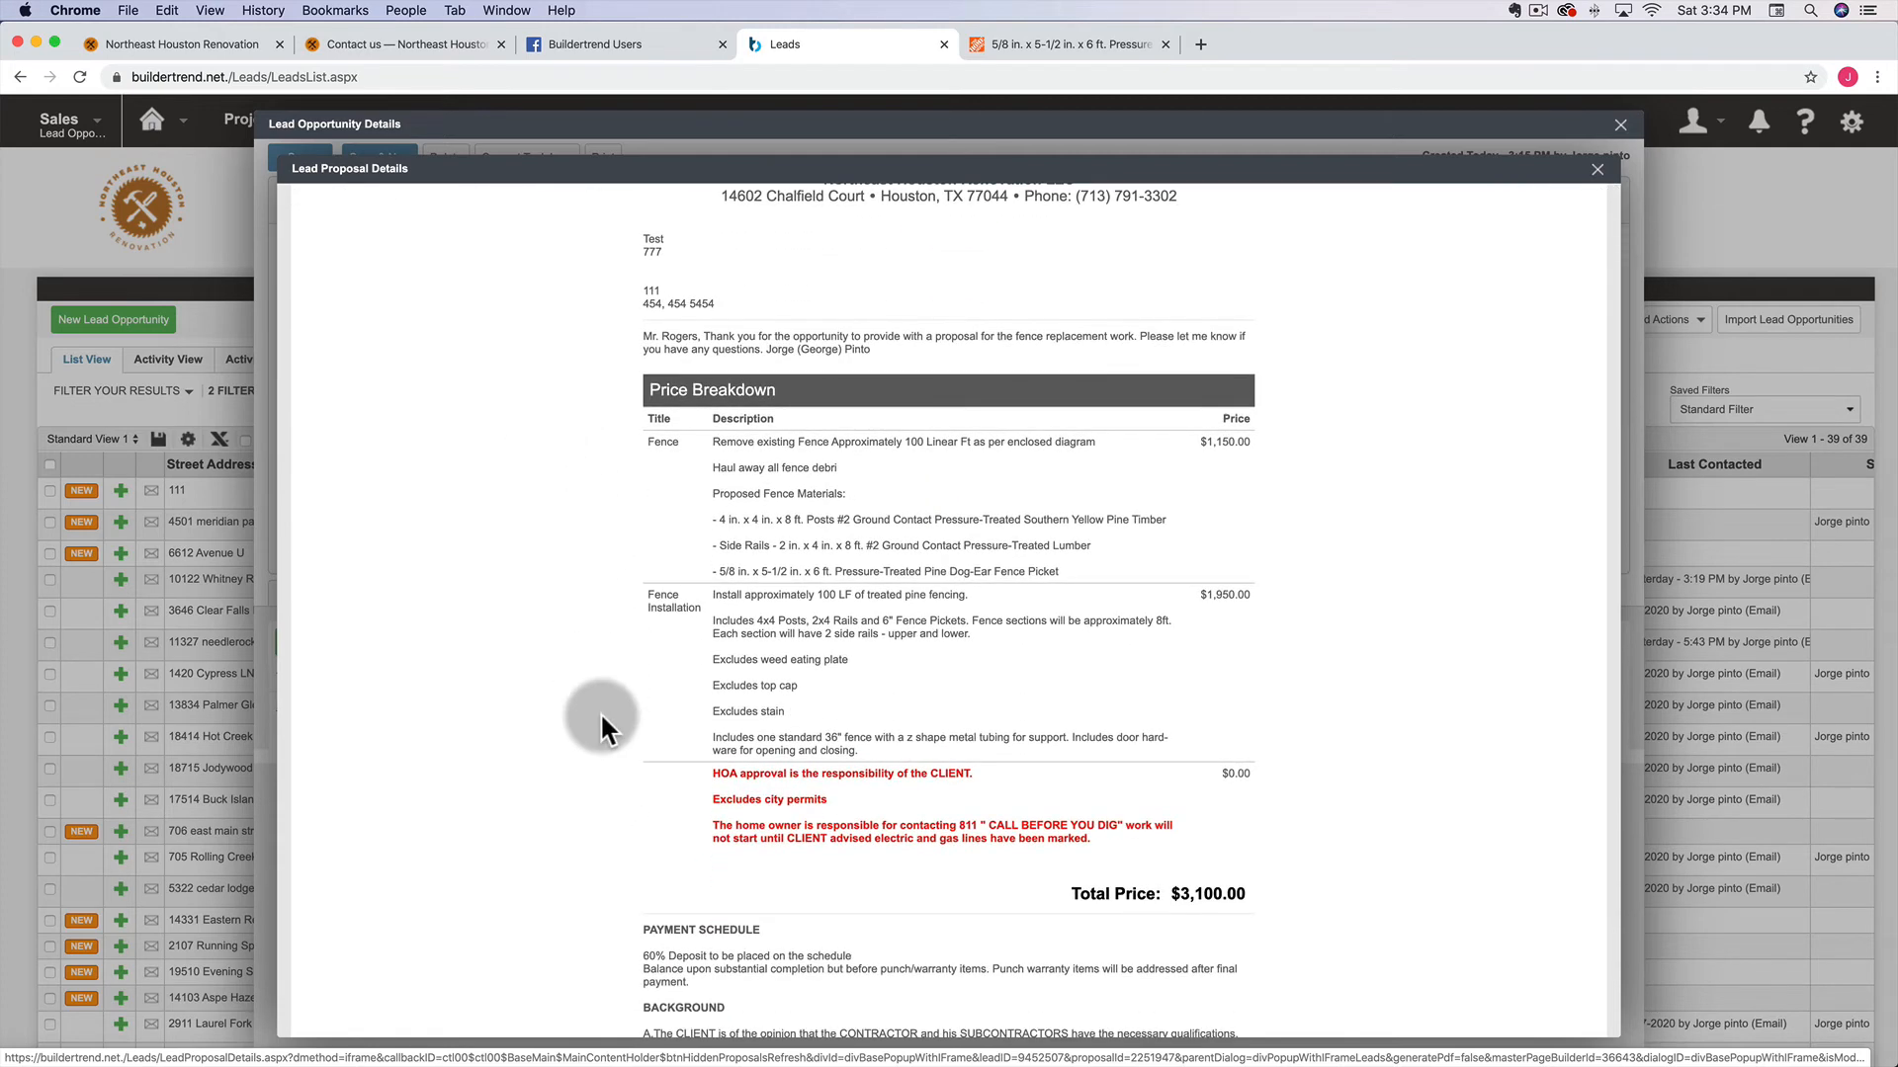
scroll(601, 712, "up", 6)
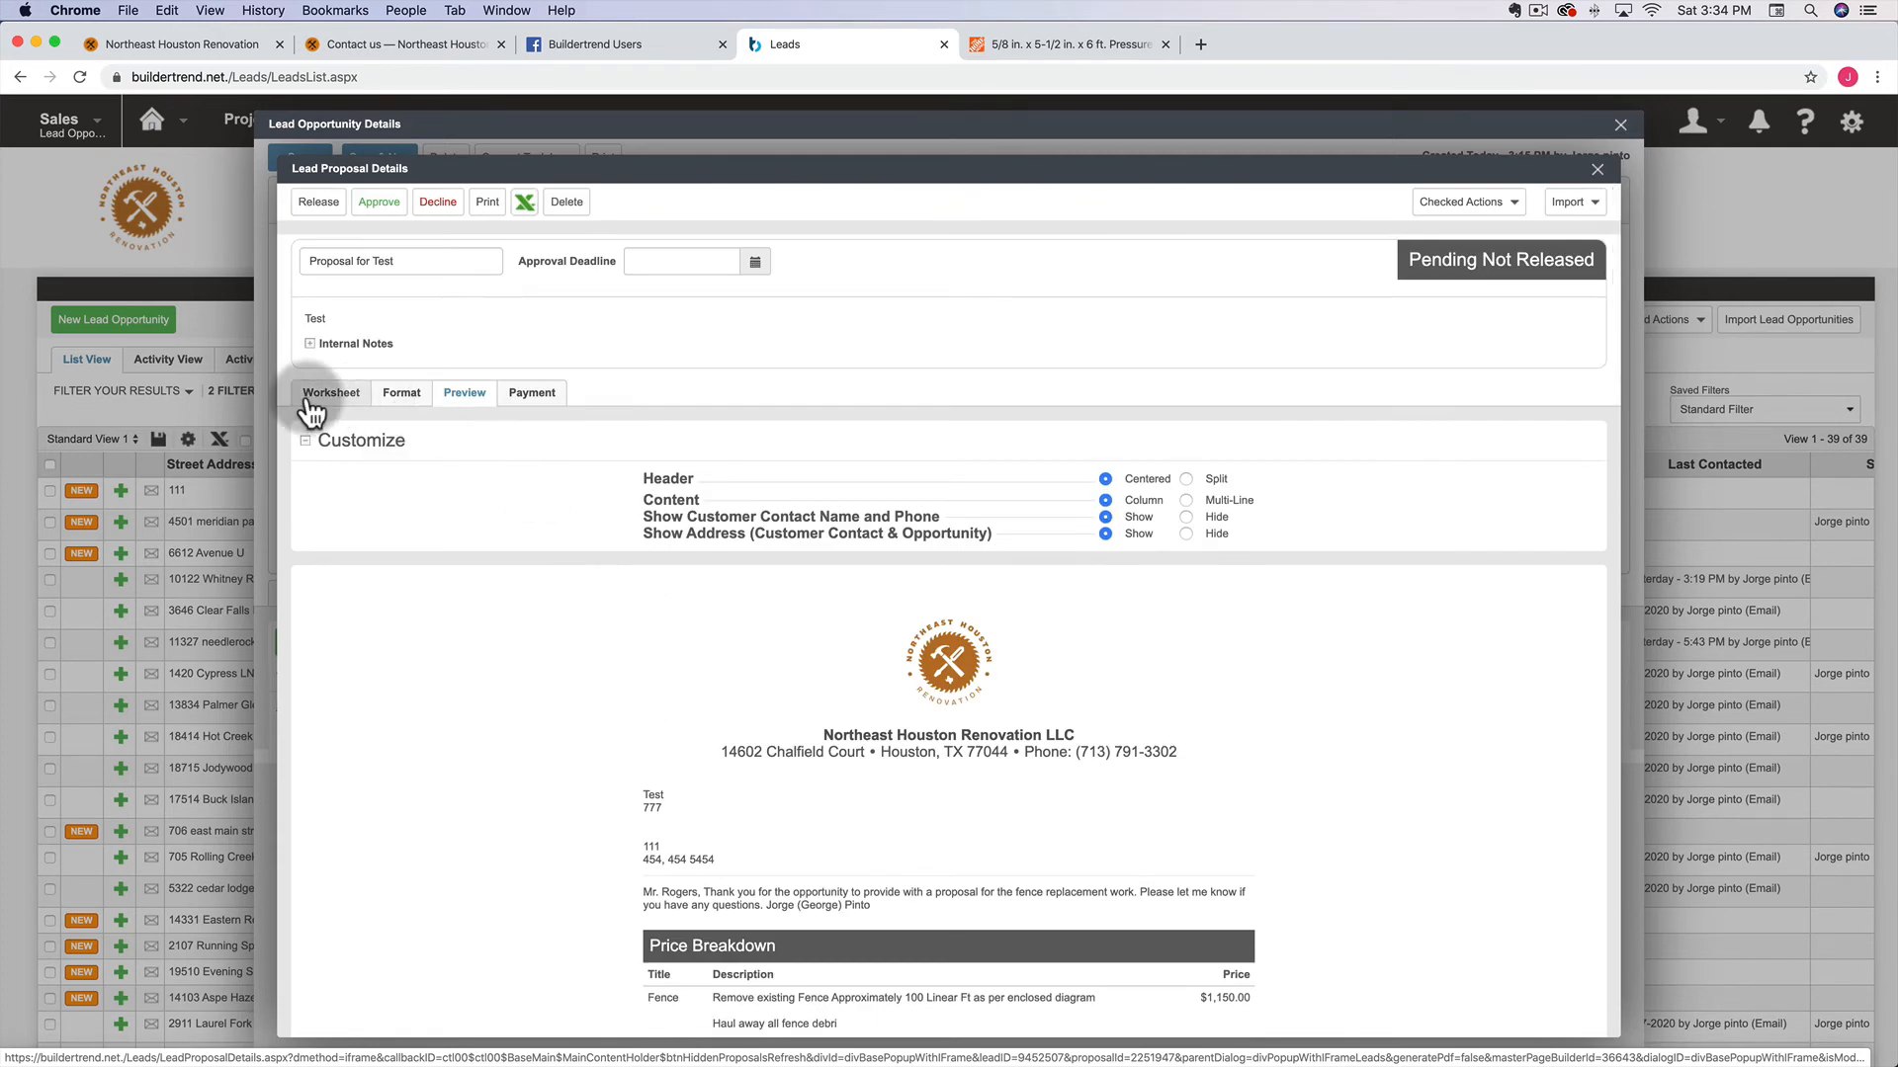
Add a new line at the end of the introductory text and save the proposal
left_click(401, 394)
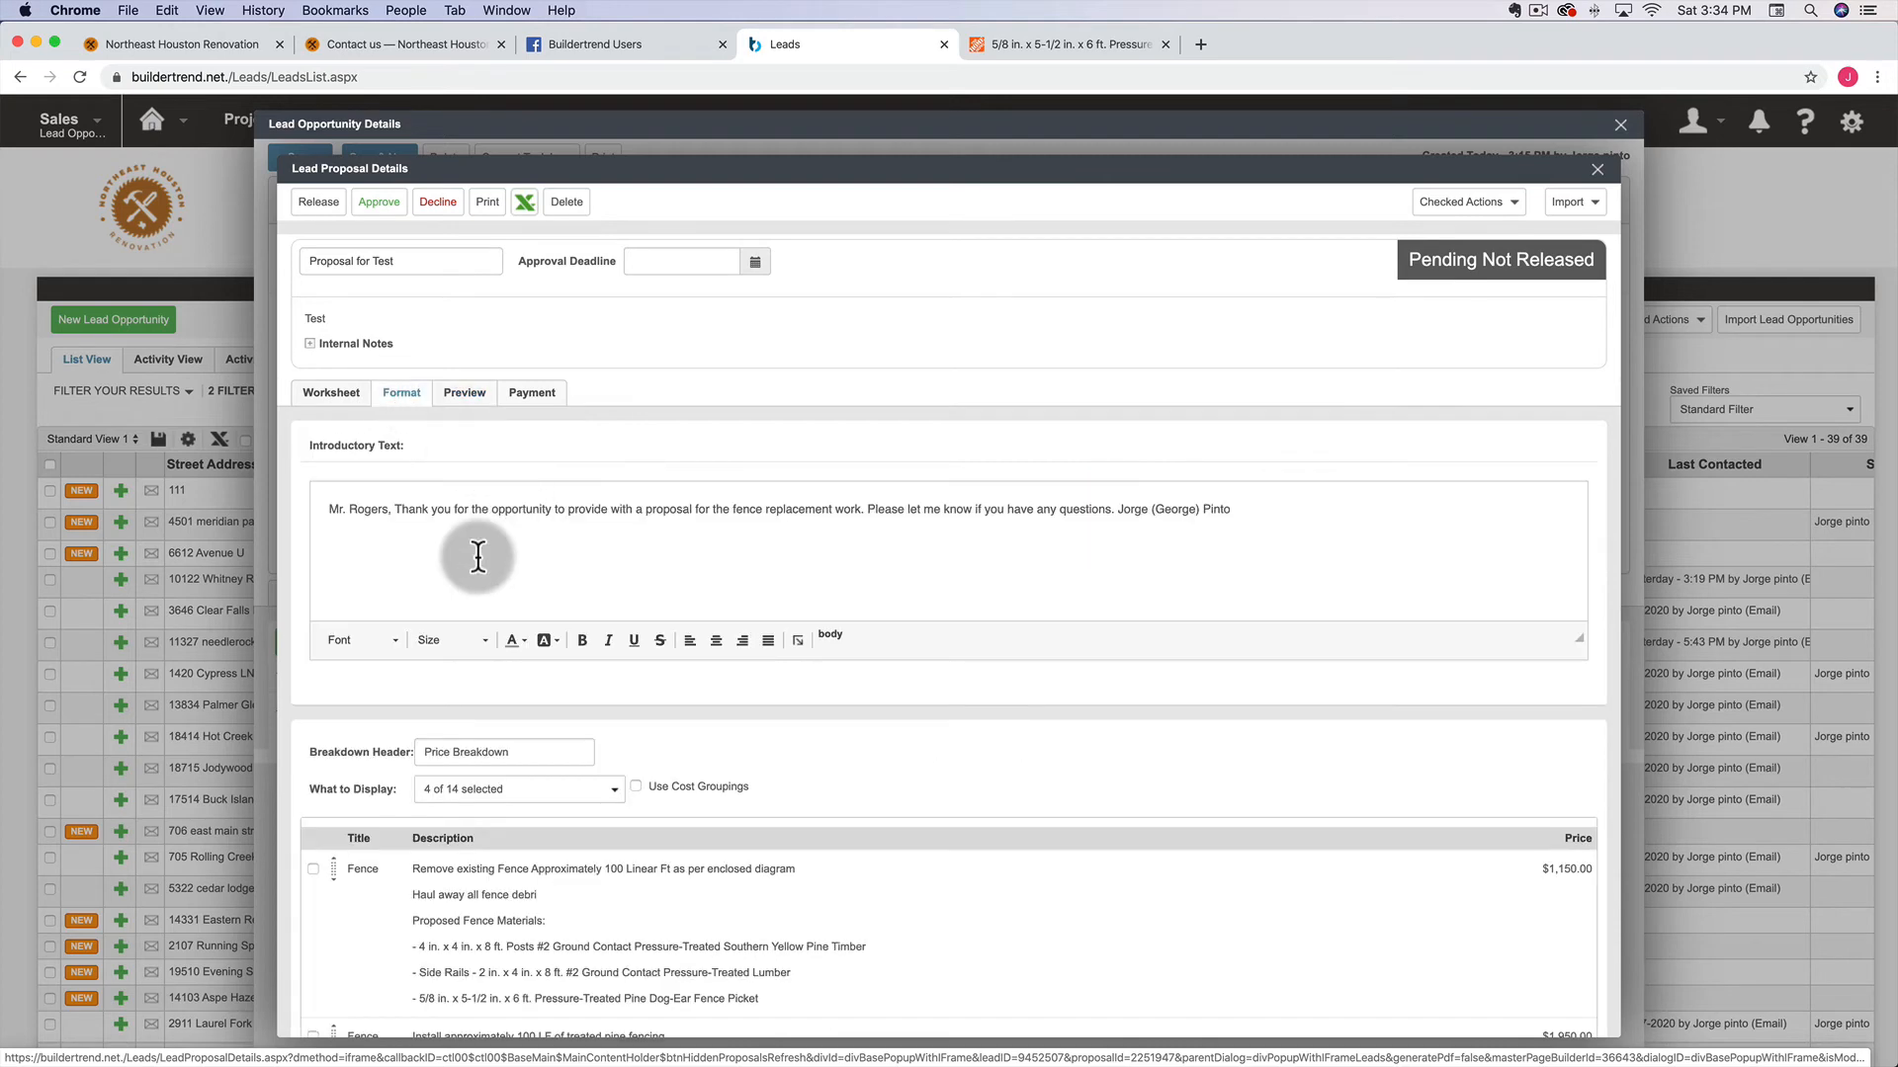
left_click(1266, 513)
key("Return")
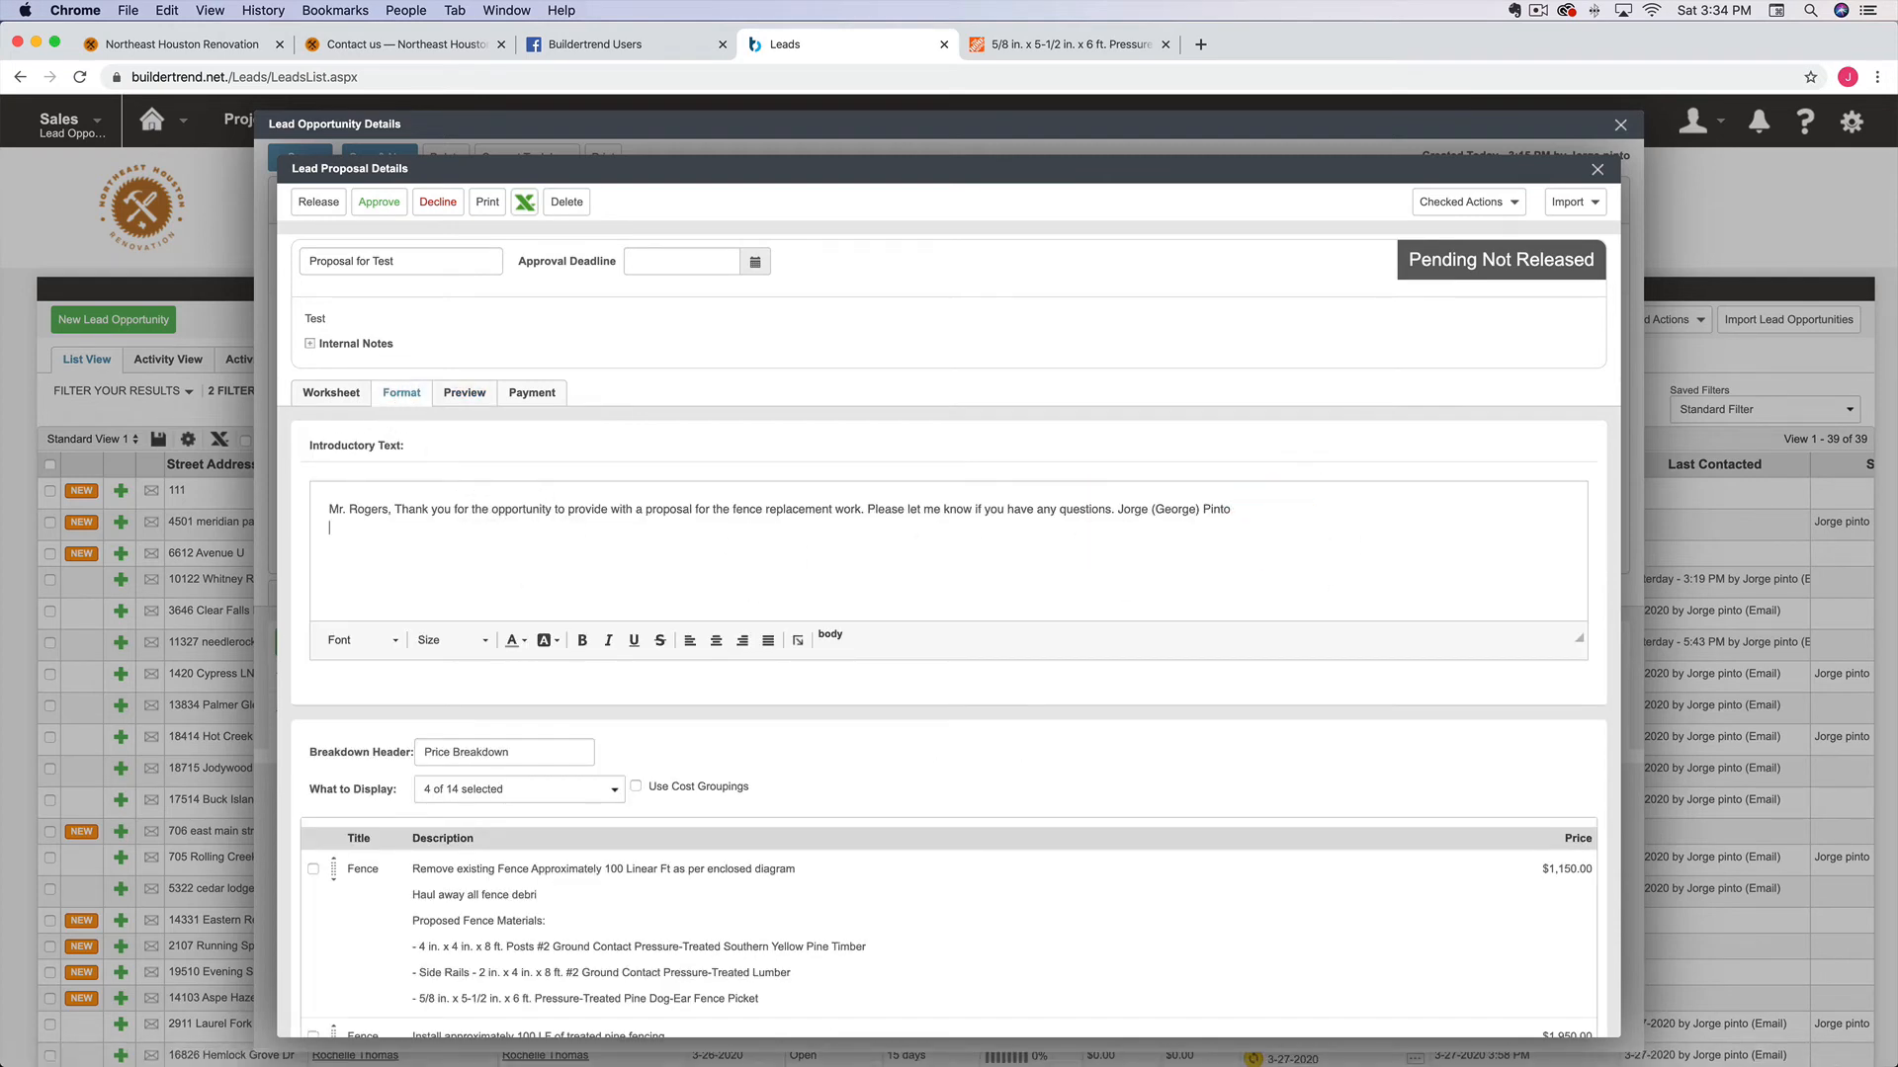
left_click(478, 751)
Switch to Worksheet and back to Format, scrolling down to Closing Text and Attachments
scroll(474, 751, "down", 6)
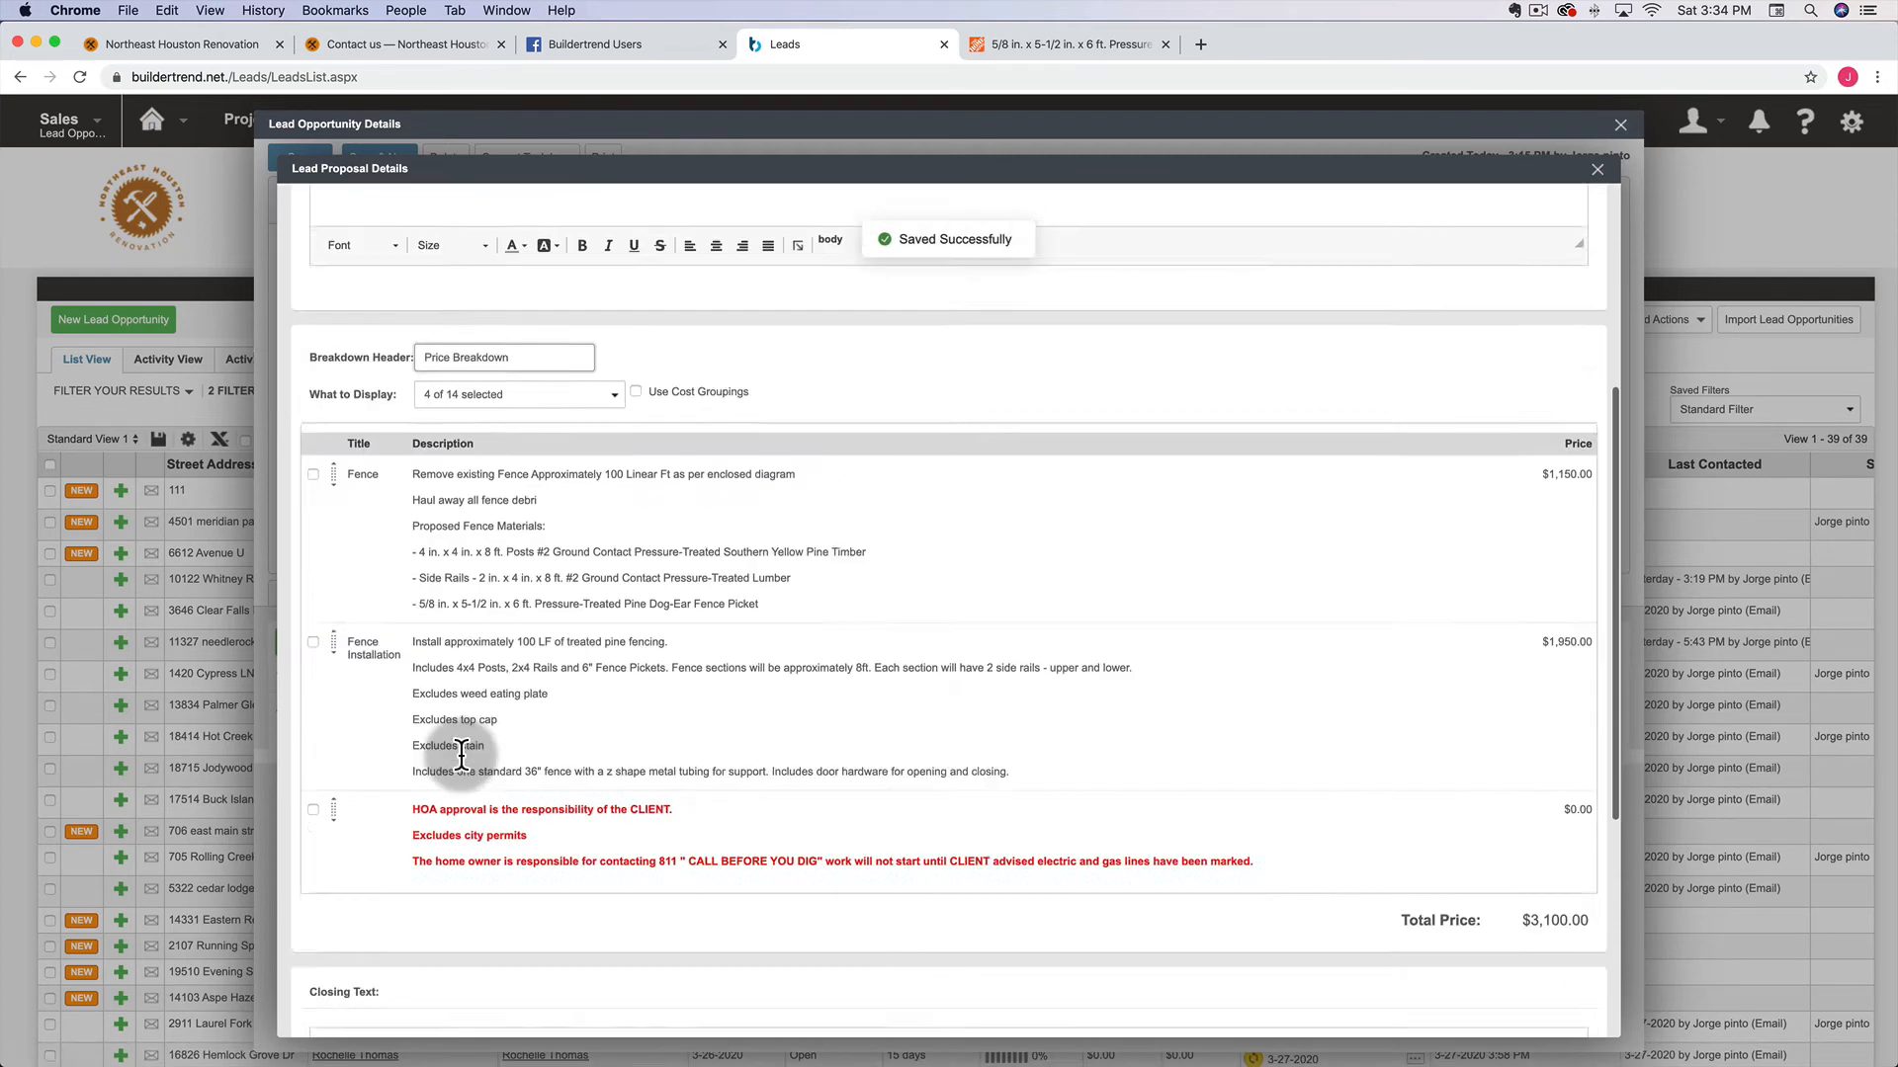
scroll(462, 753, "up", 10)
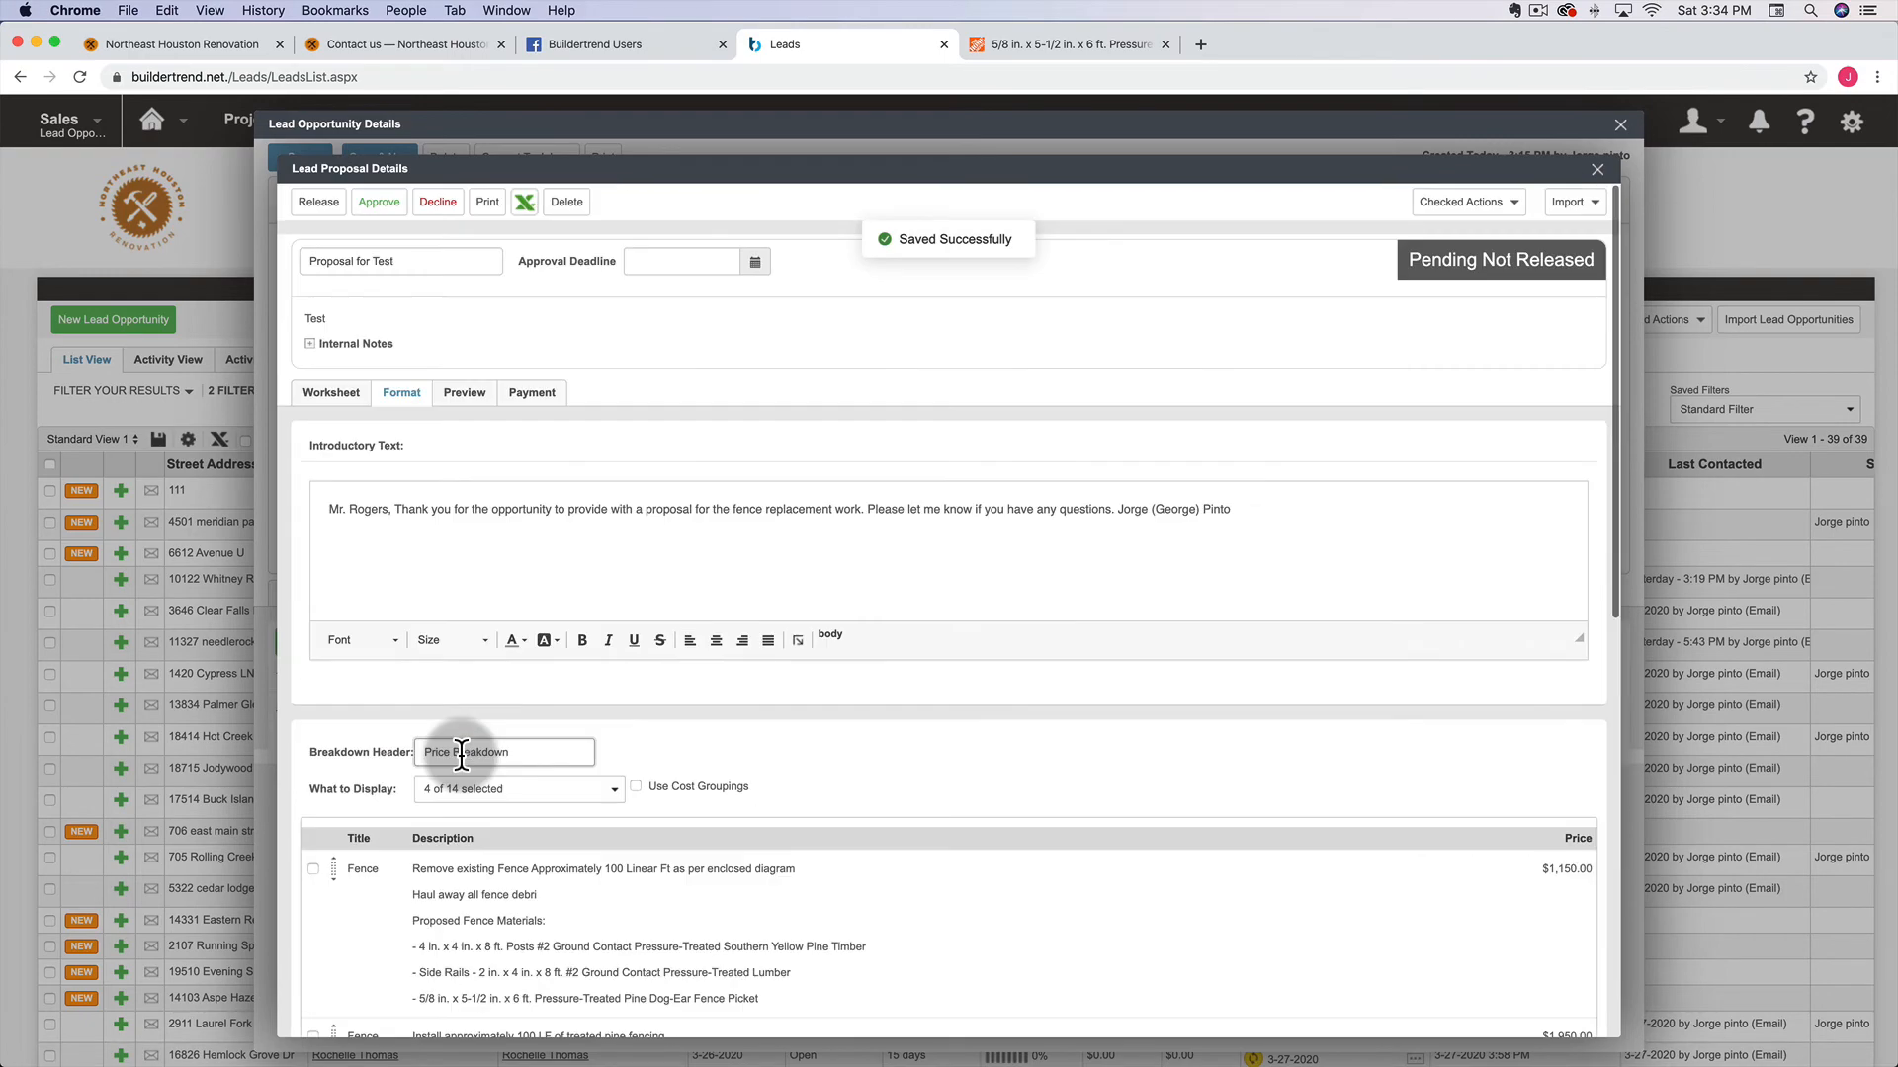
left_click(339, 394)
left_click(401, 393)
scroll(524, 593, "down", 10)
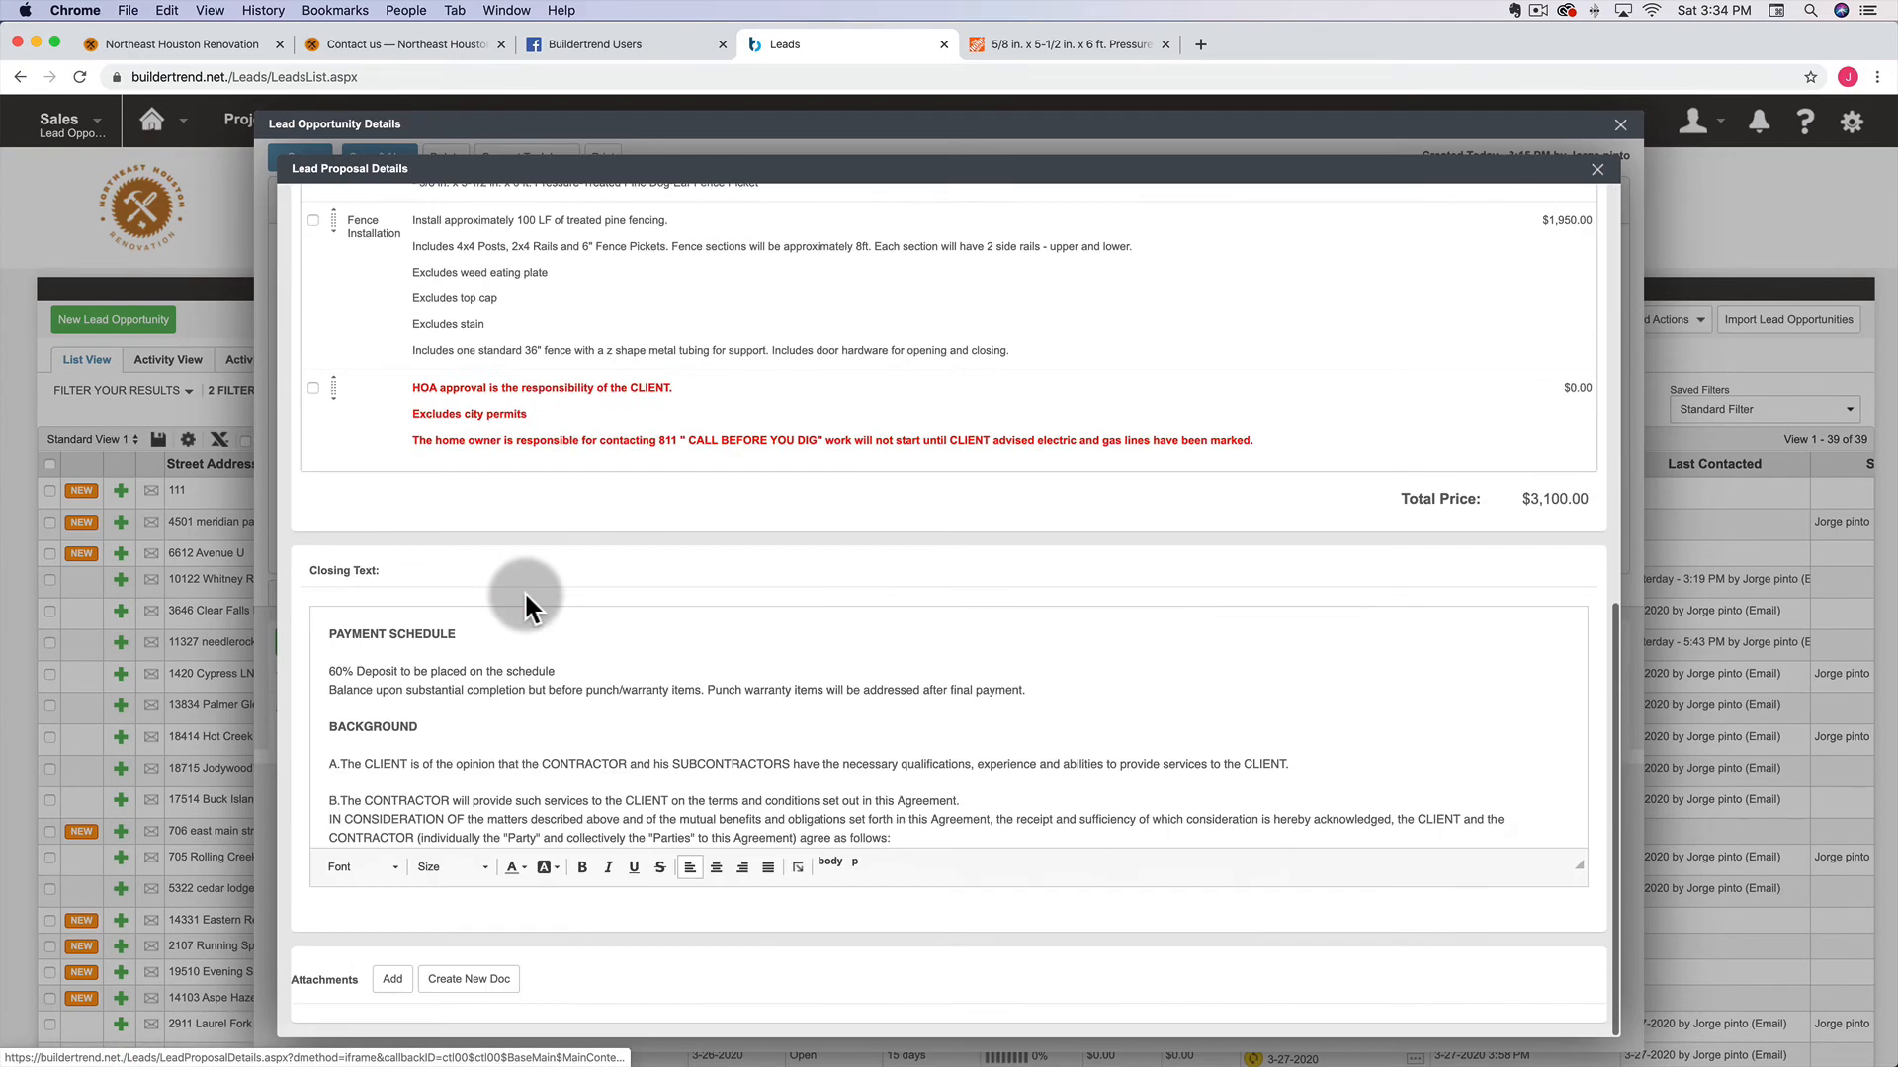
Dismiss the Attachments dialog and load the Leads page URL in the fence picket product tab
left_click(395, 980)
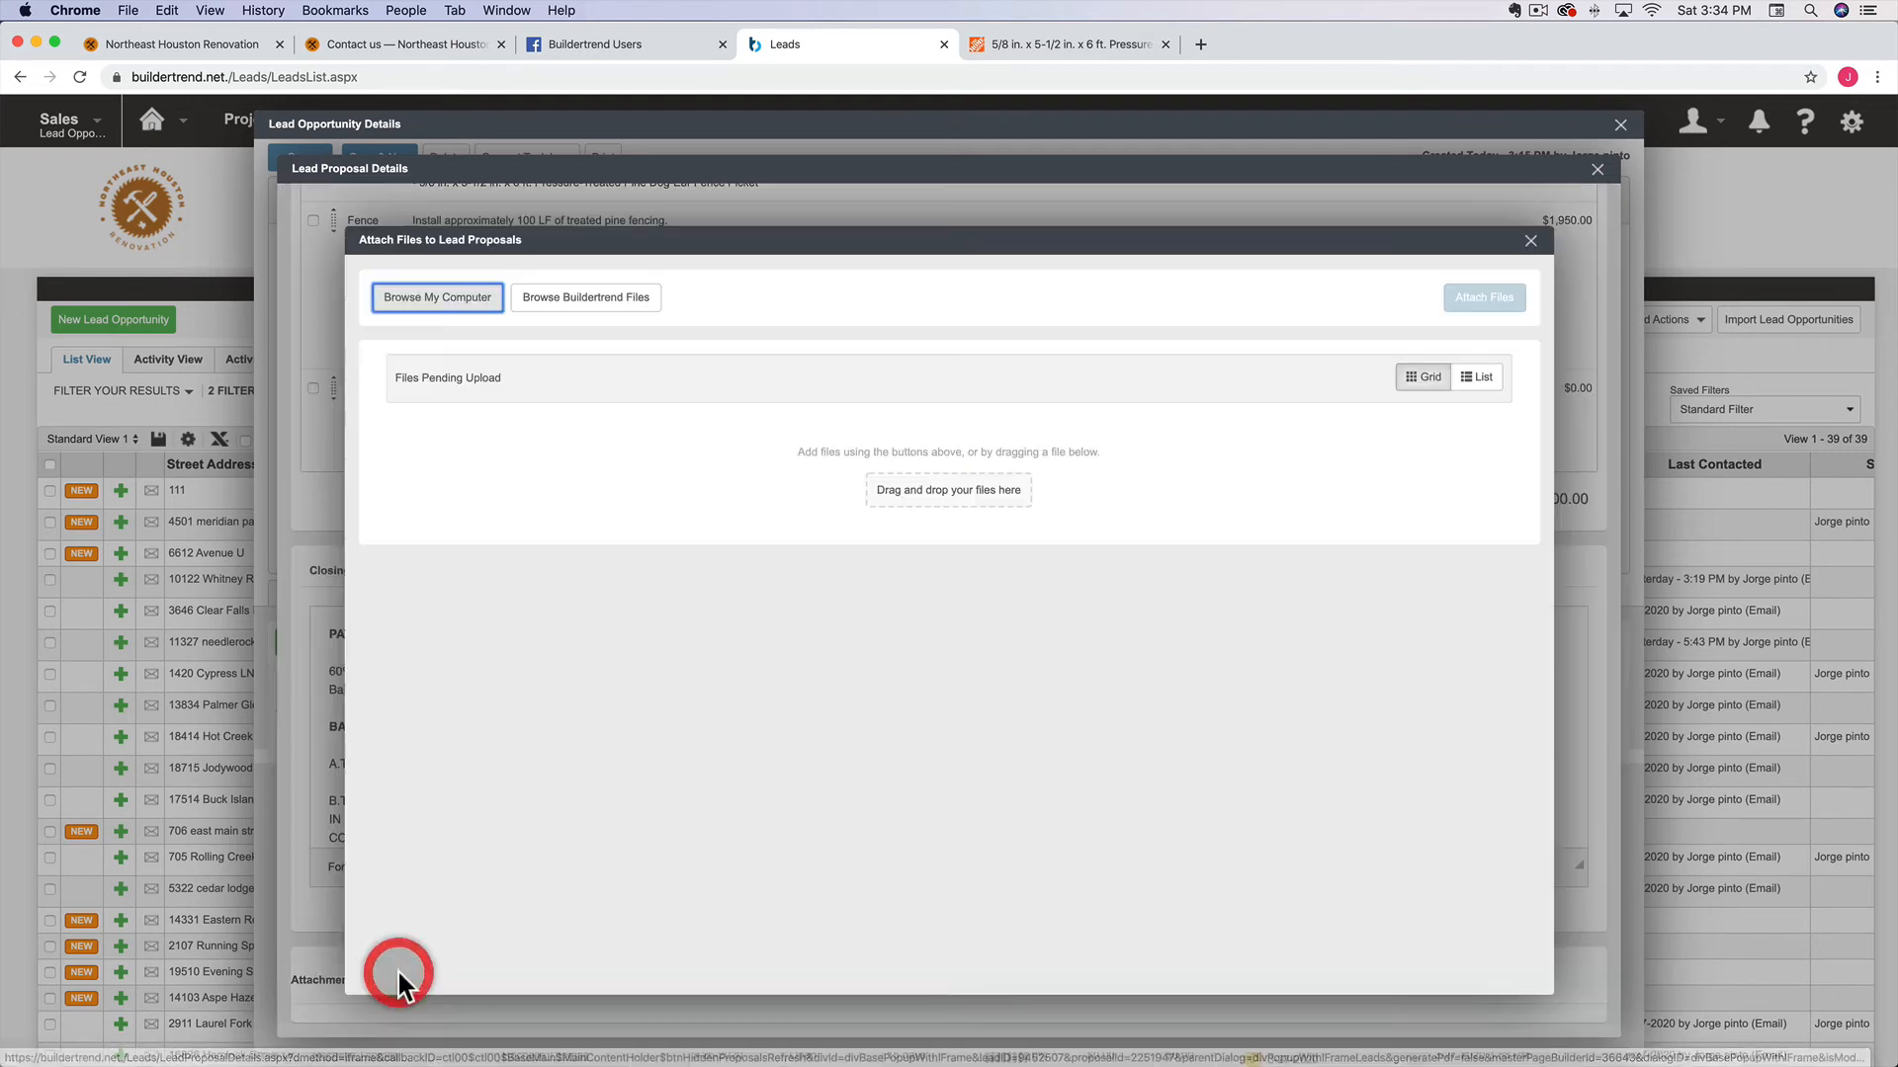
left_click(1531, 243)
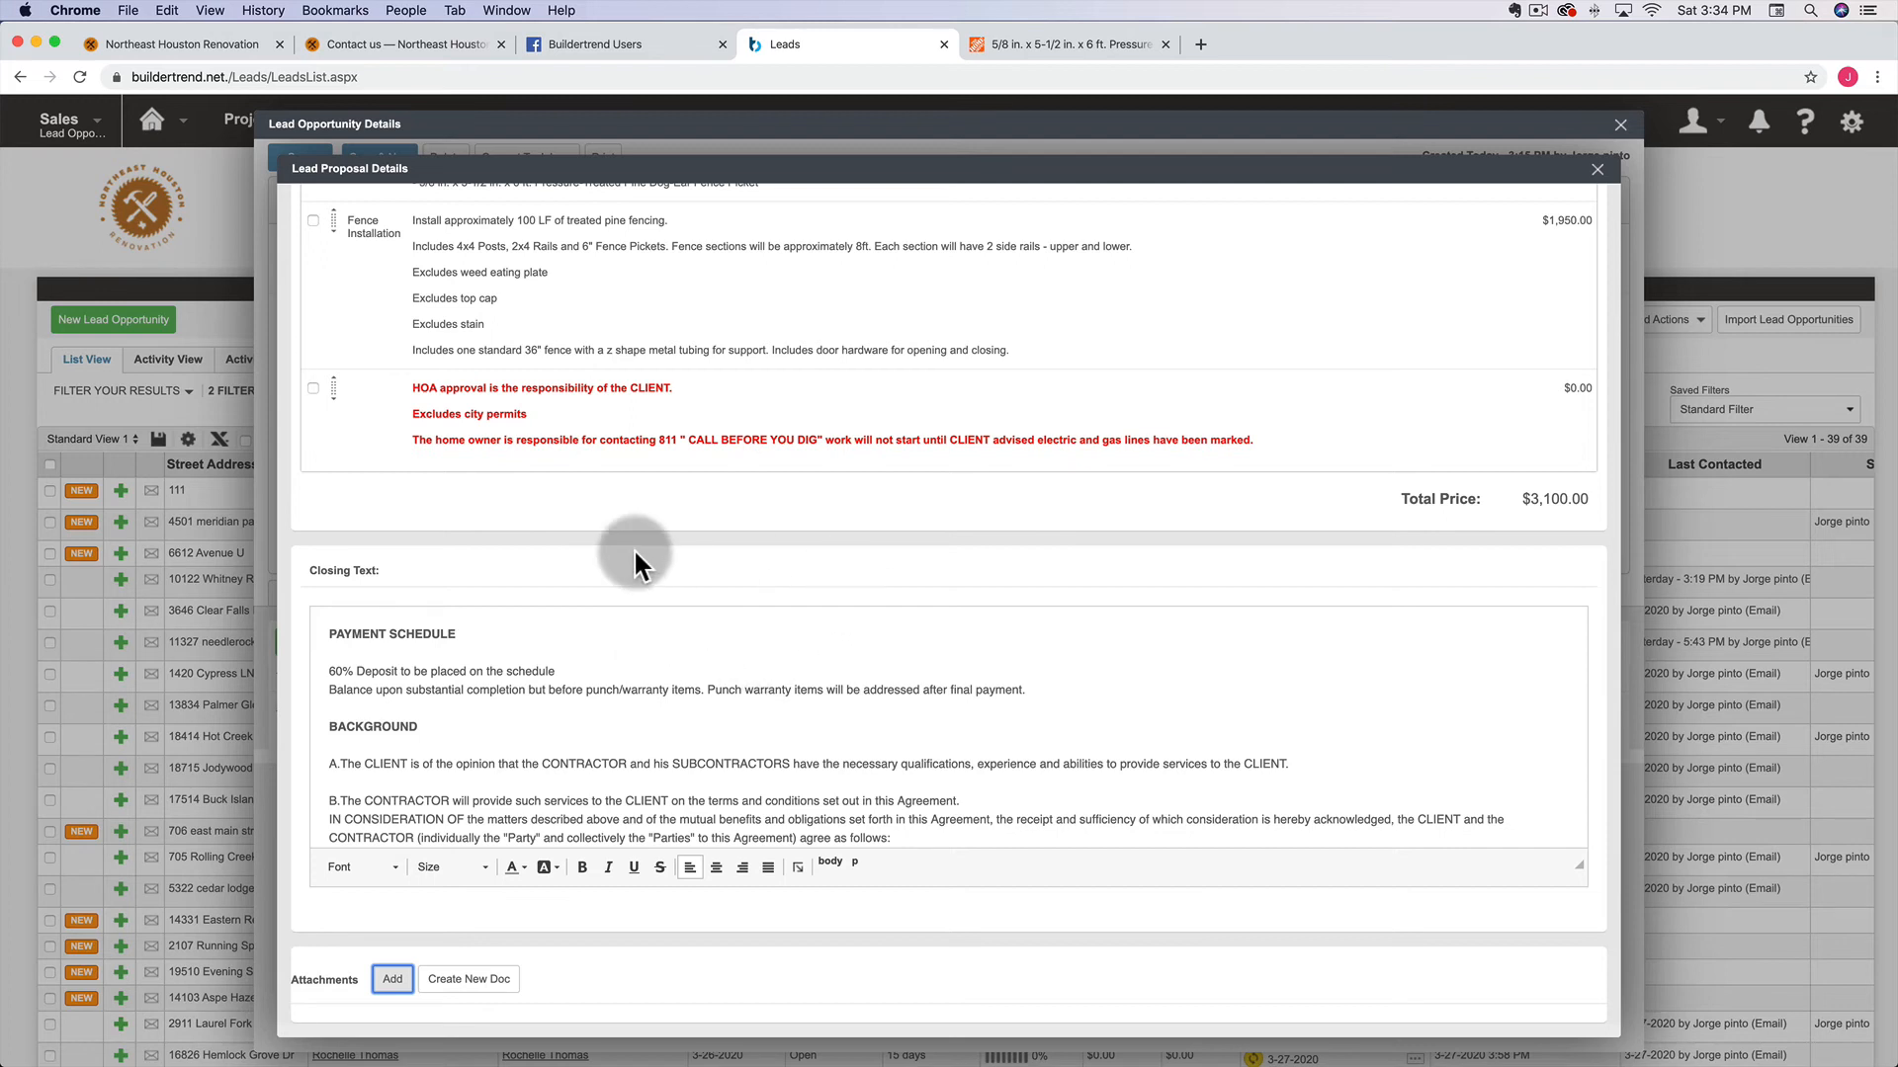
left_click(442, 76)
key("super+c")
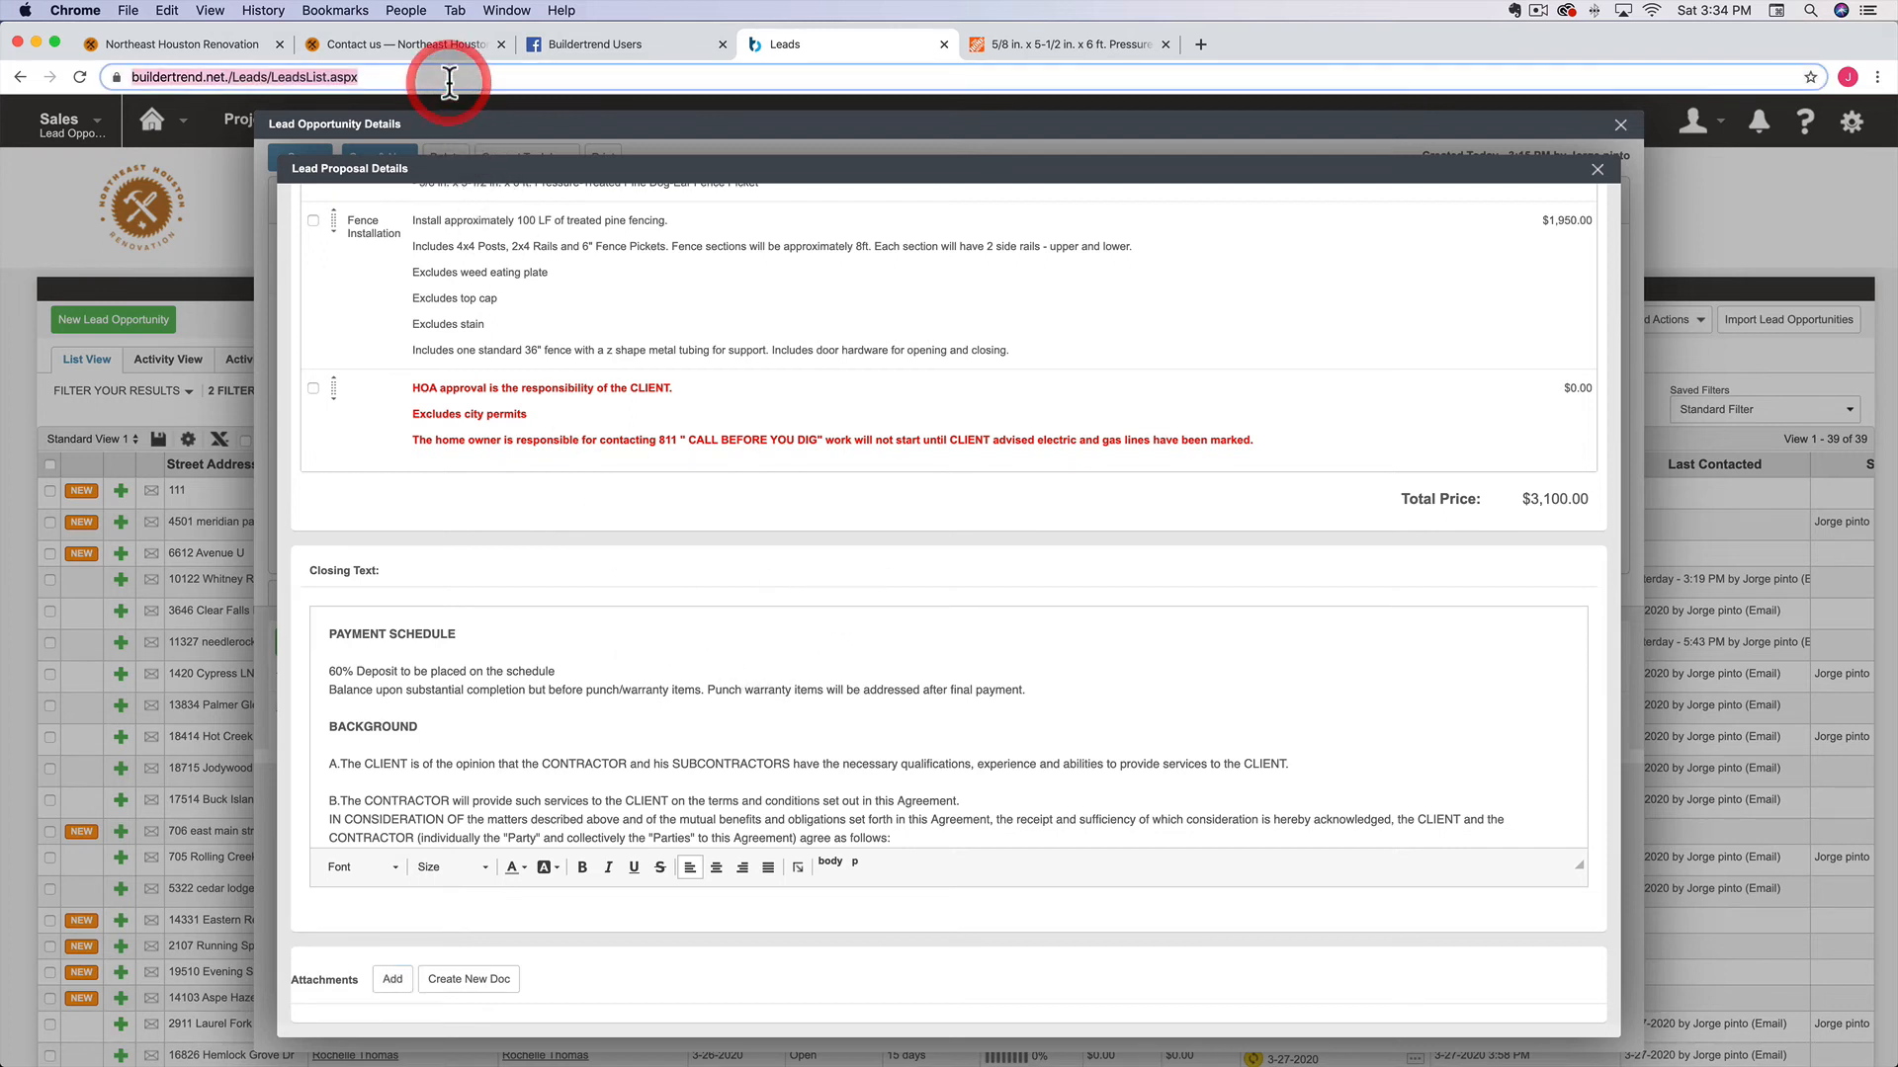
left_click(1081, 42)
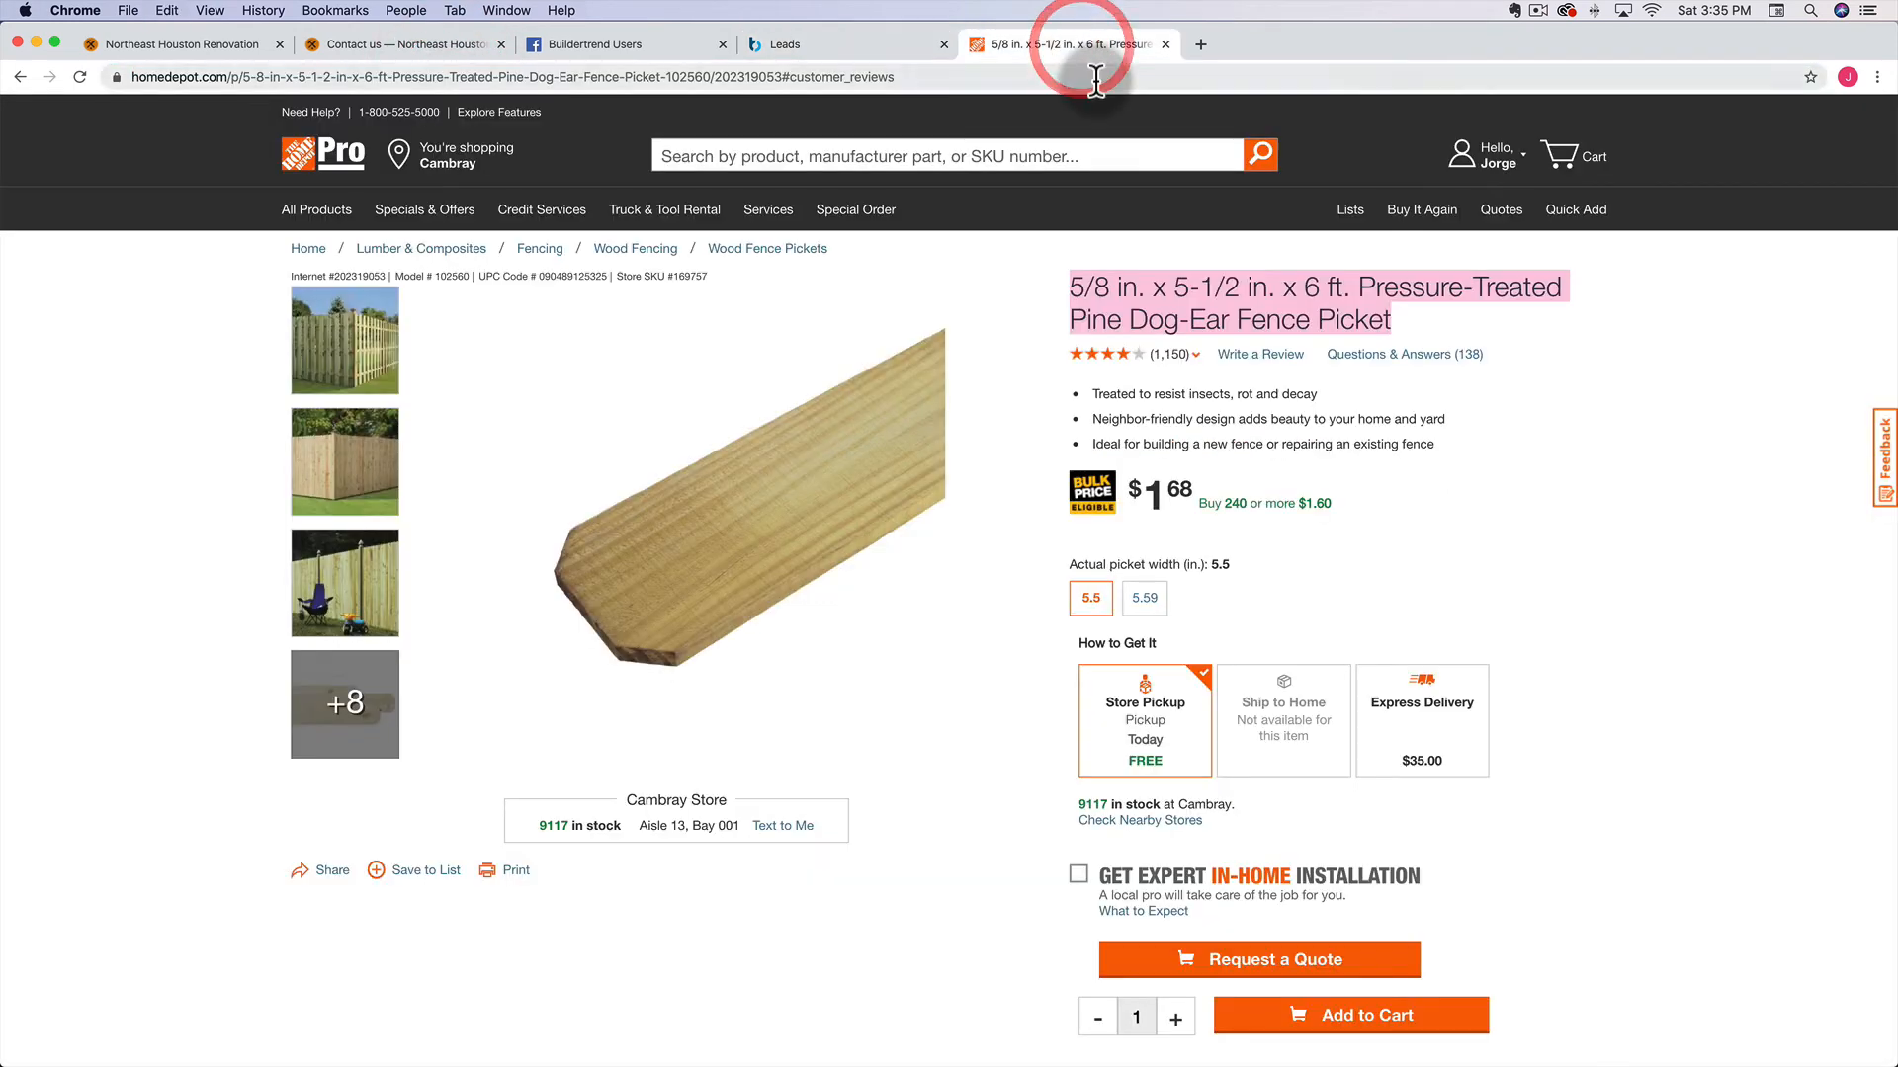
left_click(1094, 76)
key("super+v")
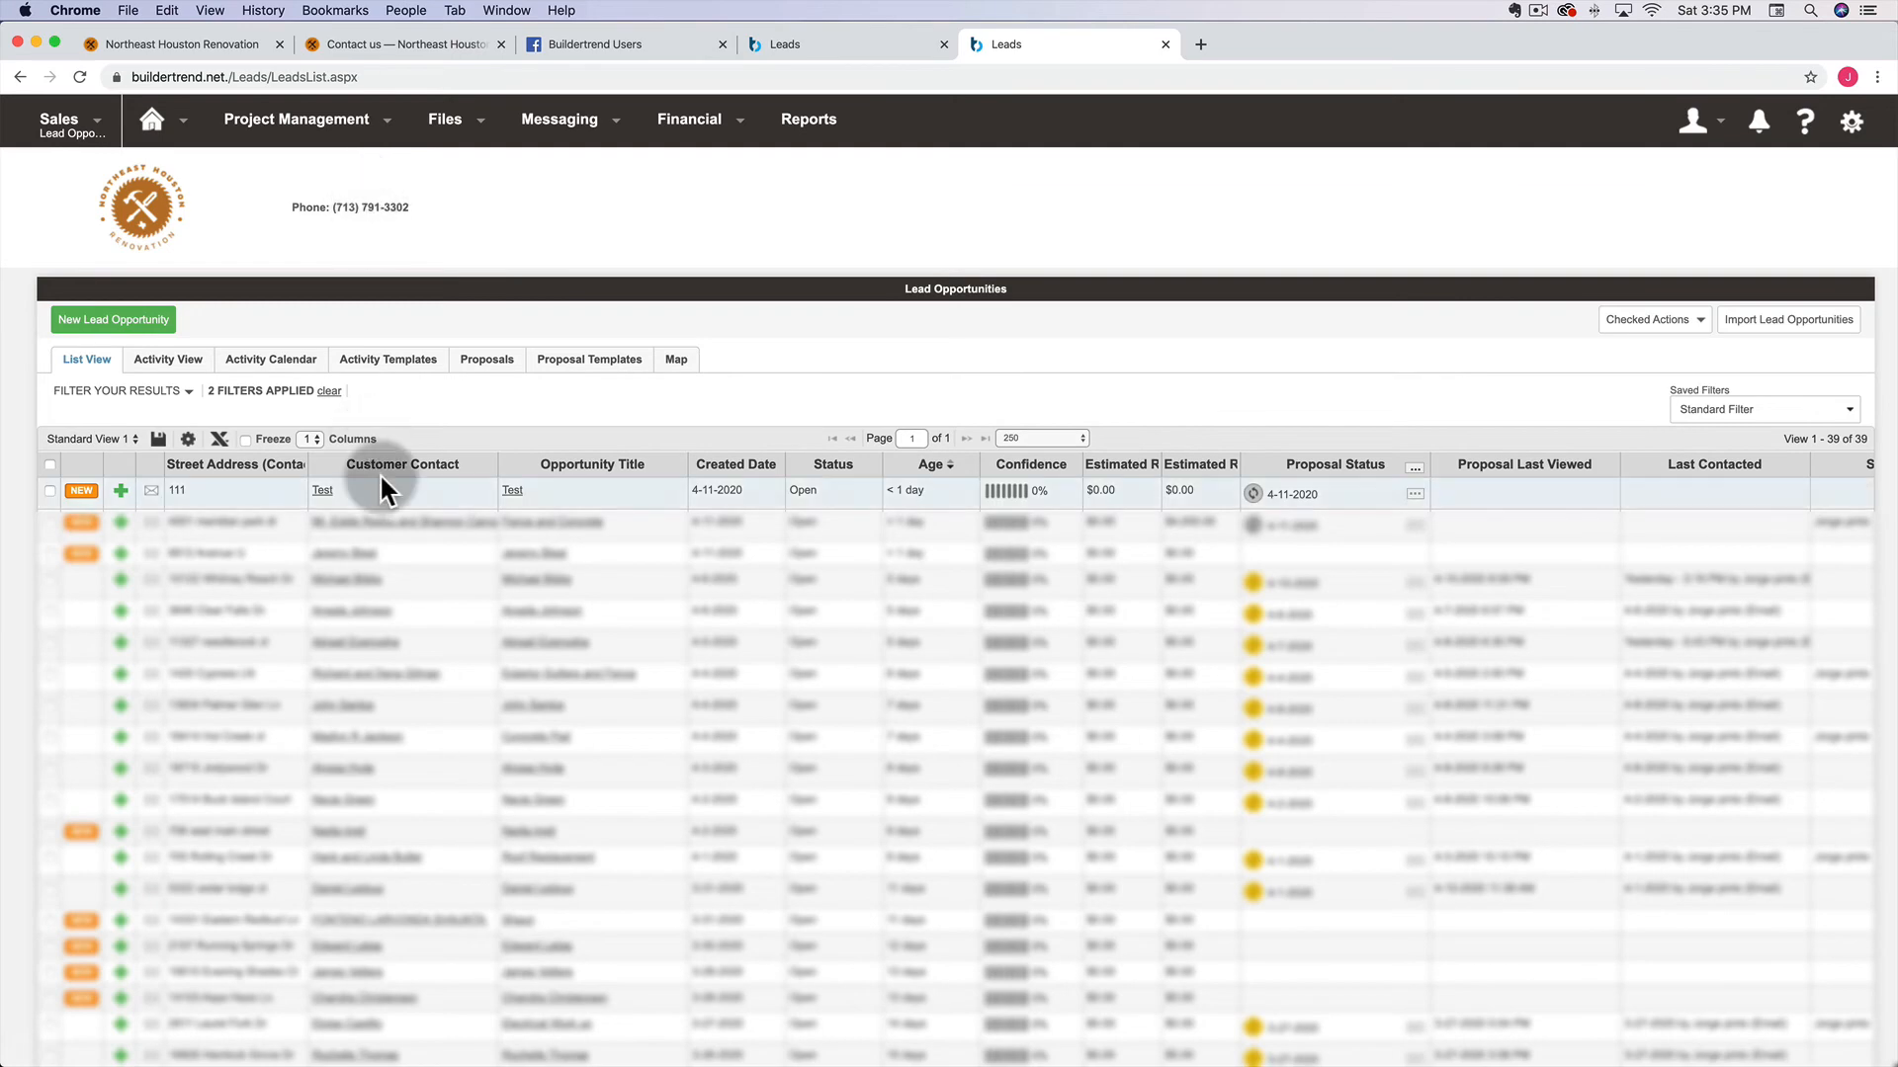
From the Test lead's attached files, copy the aerial photo's link address
left_click(512, 492)
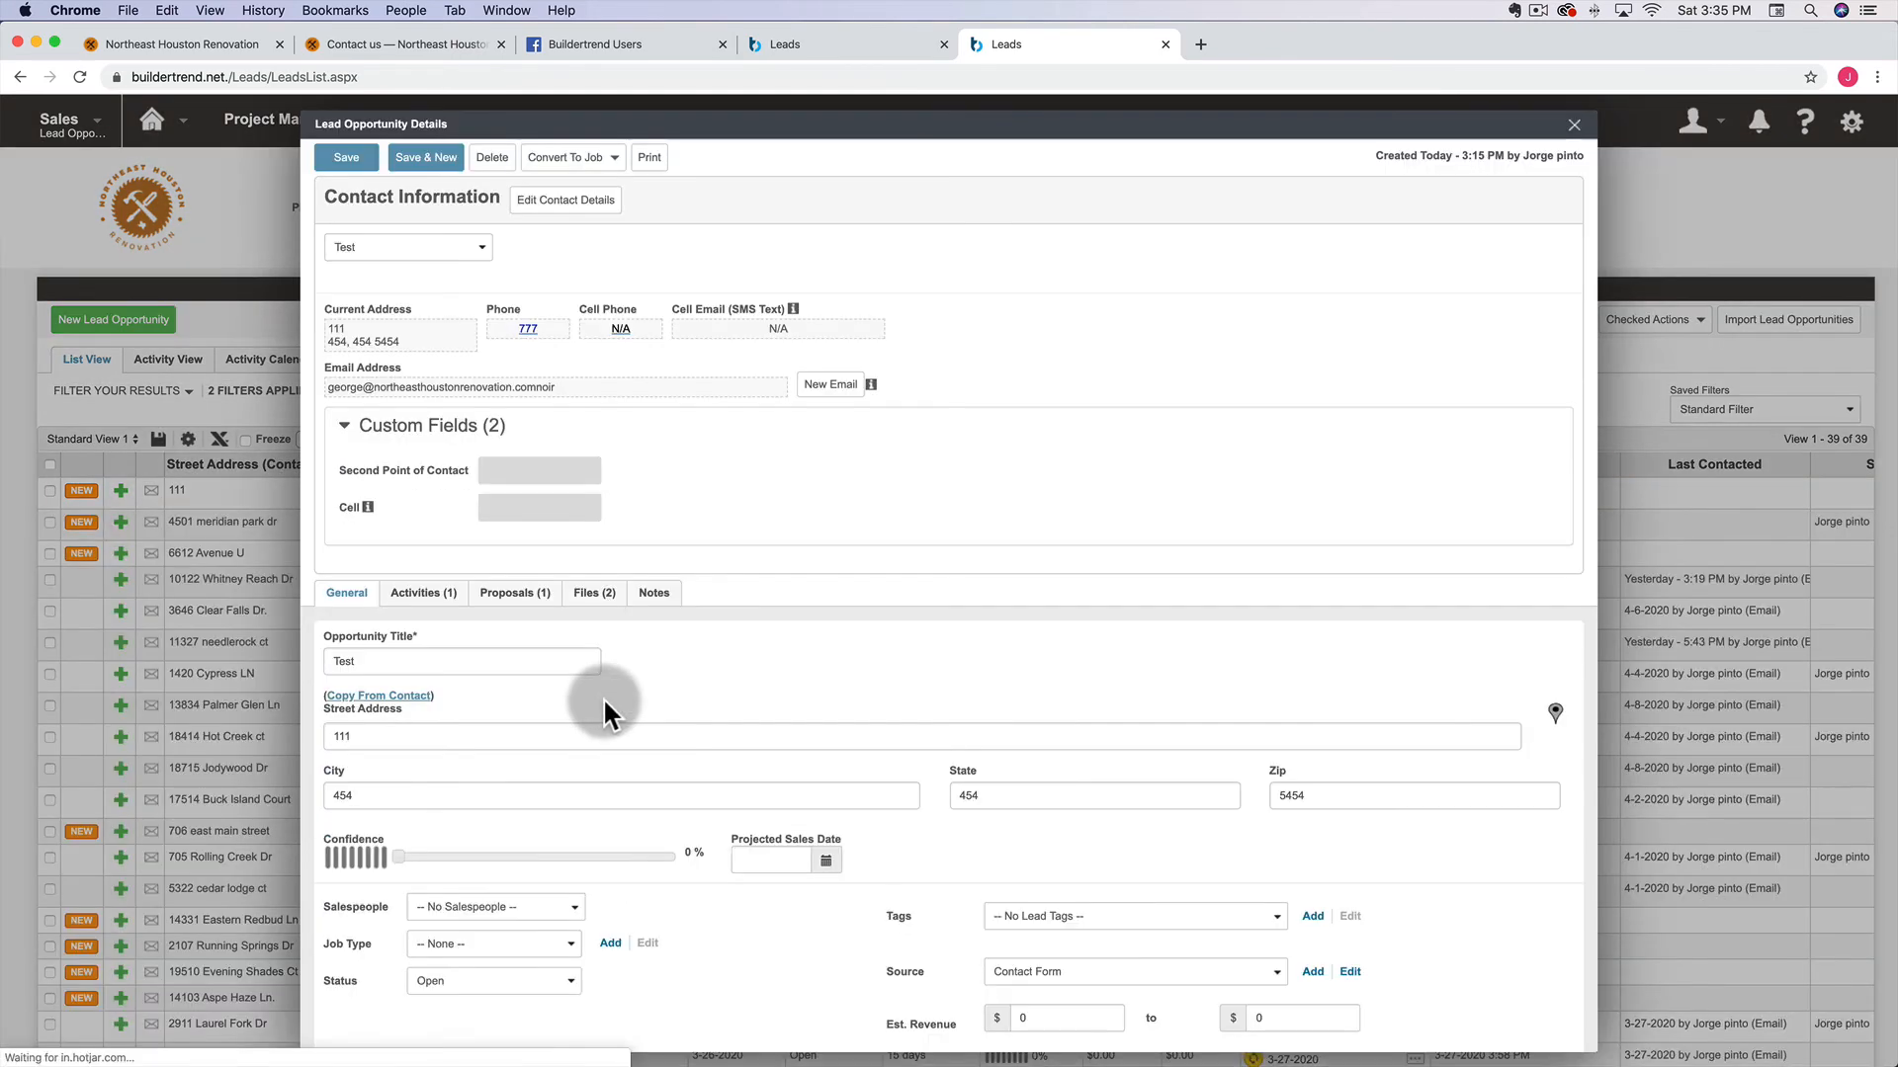
left_click(595, 594)
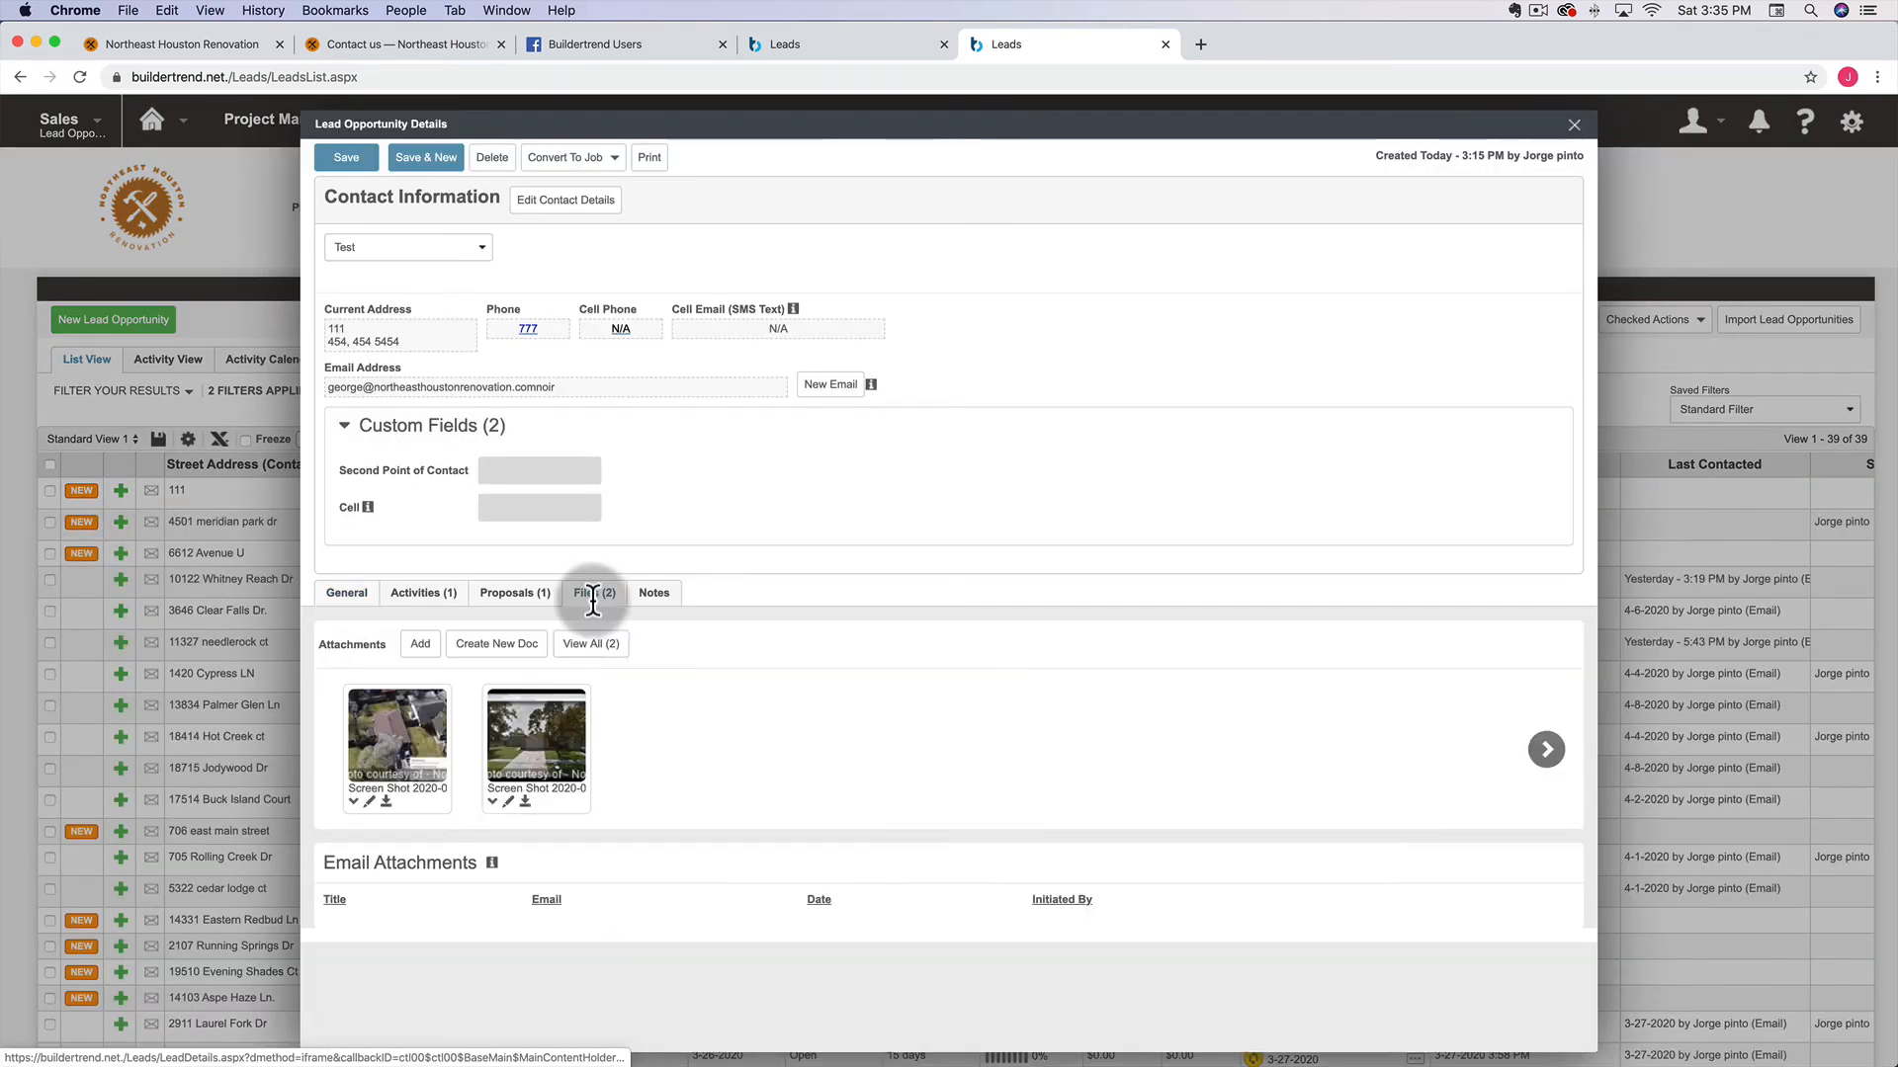
right_click(390, 721)
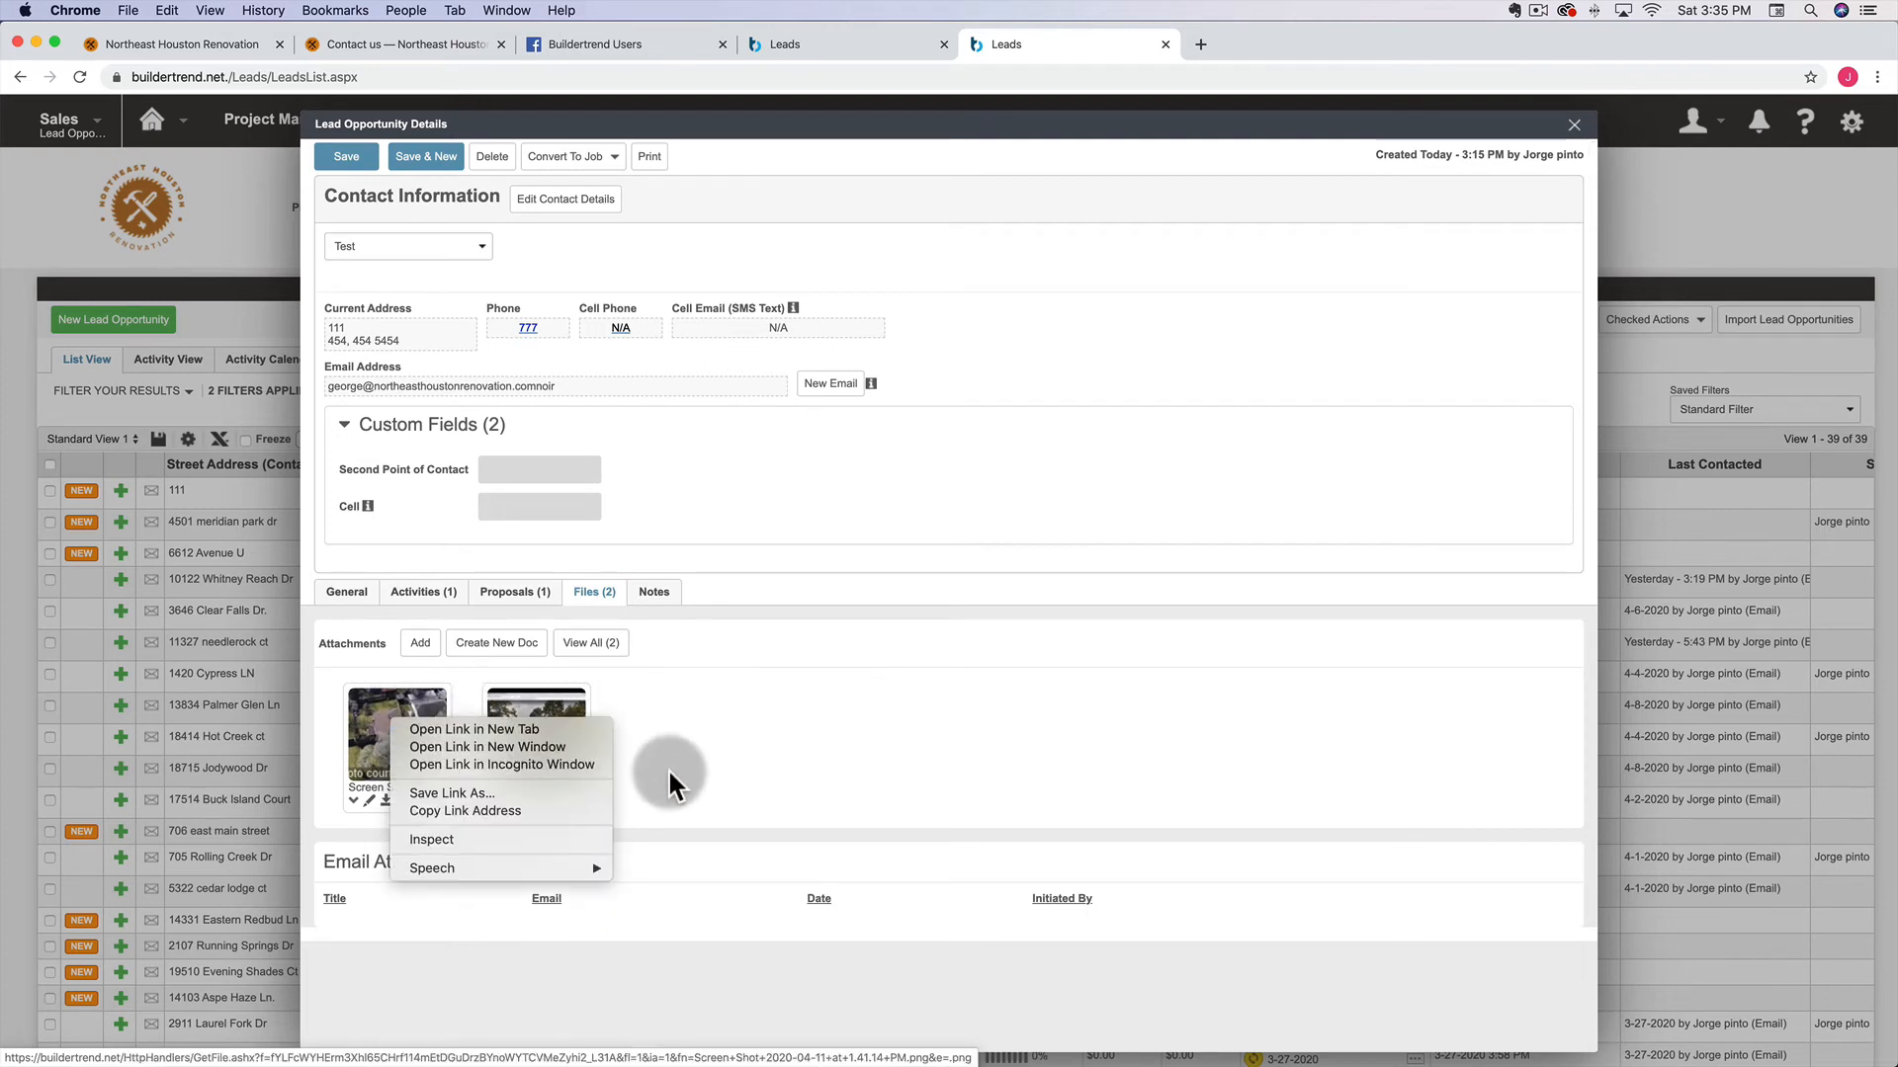
left_click(490, 808)
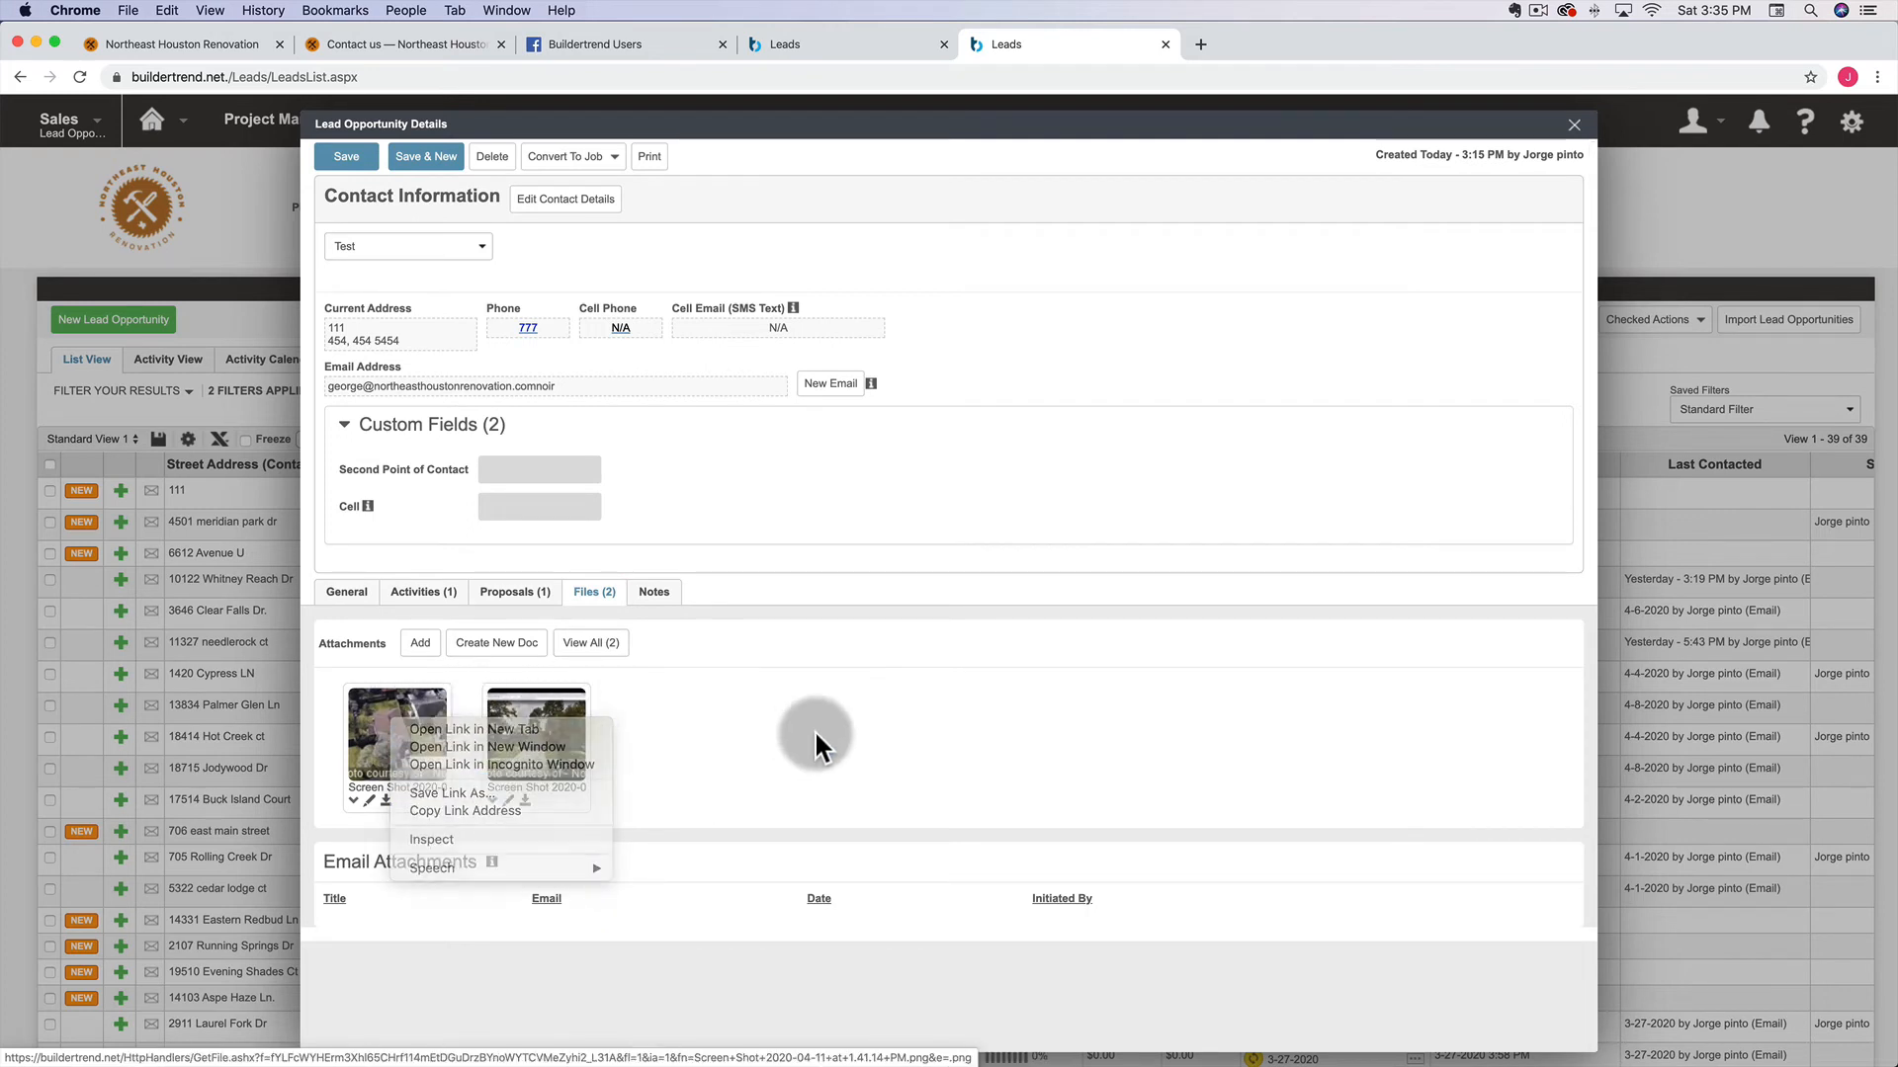
right_click(399, 741)
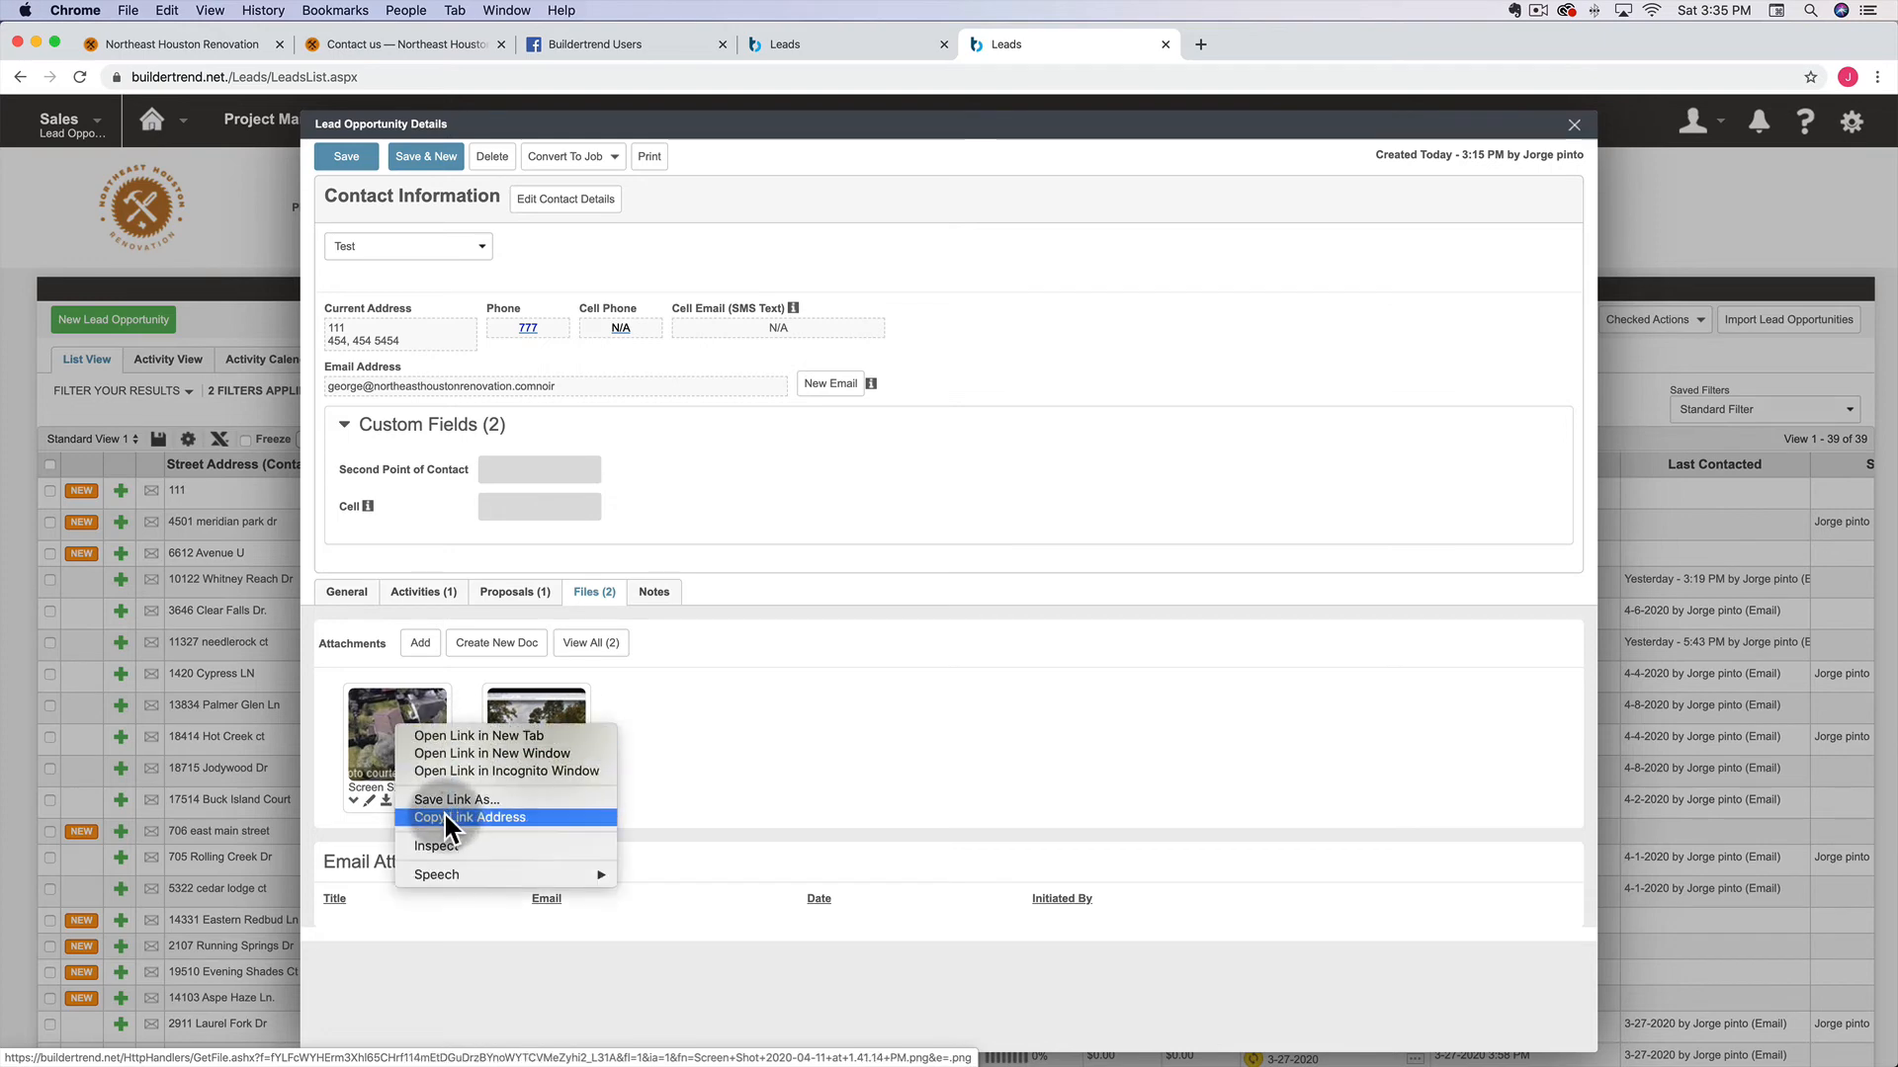
left_click(443, 810)
Insert the aerial photo into the introduction's empty second line using the pasted link as the image source
left_click(820, 44)
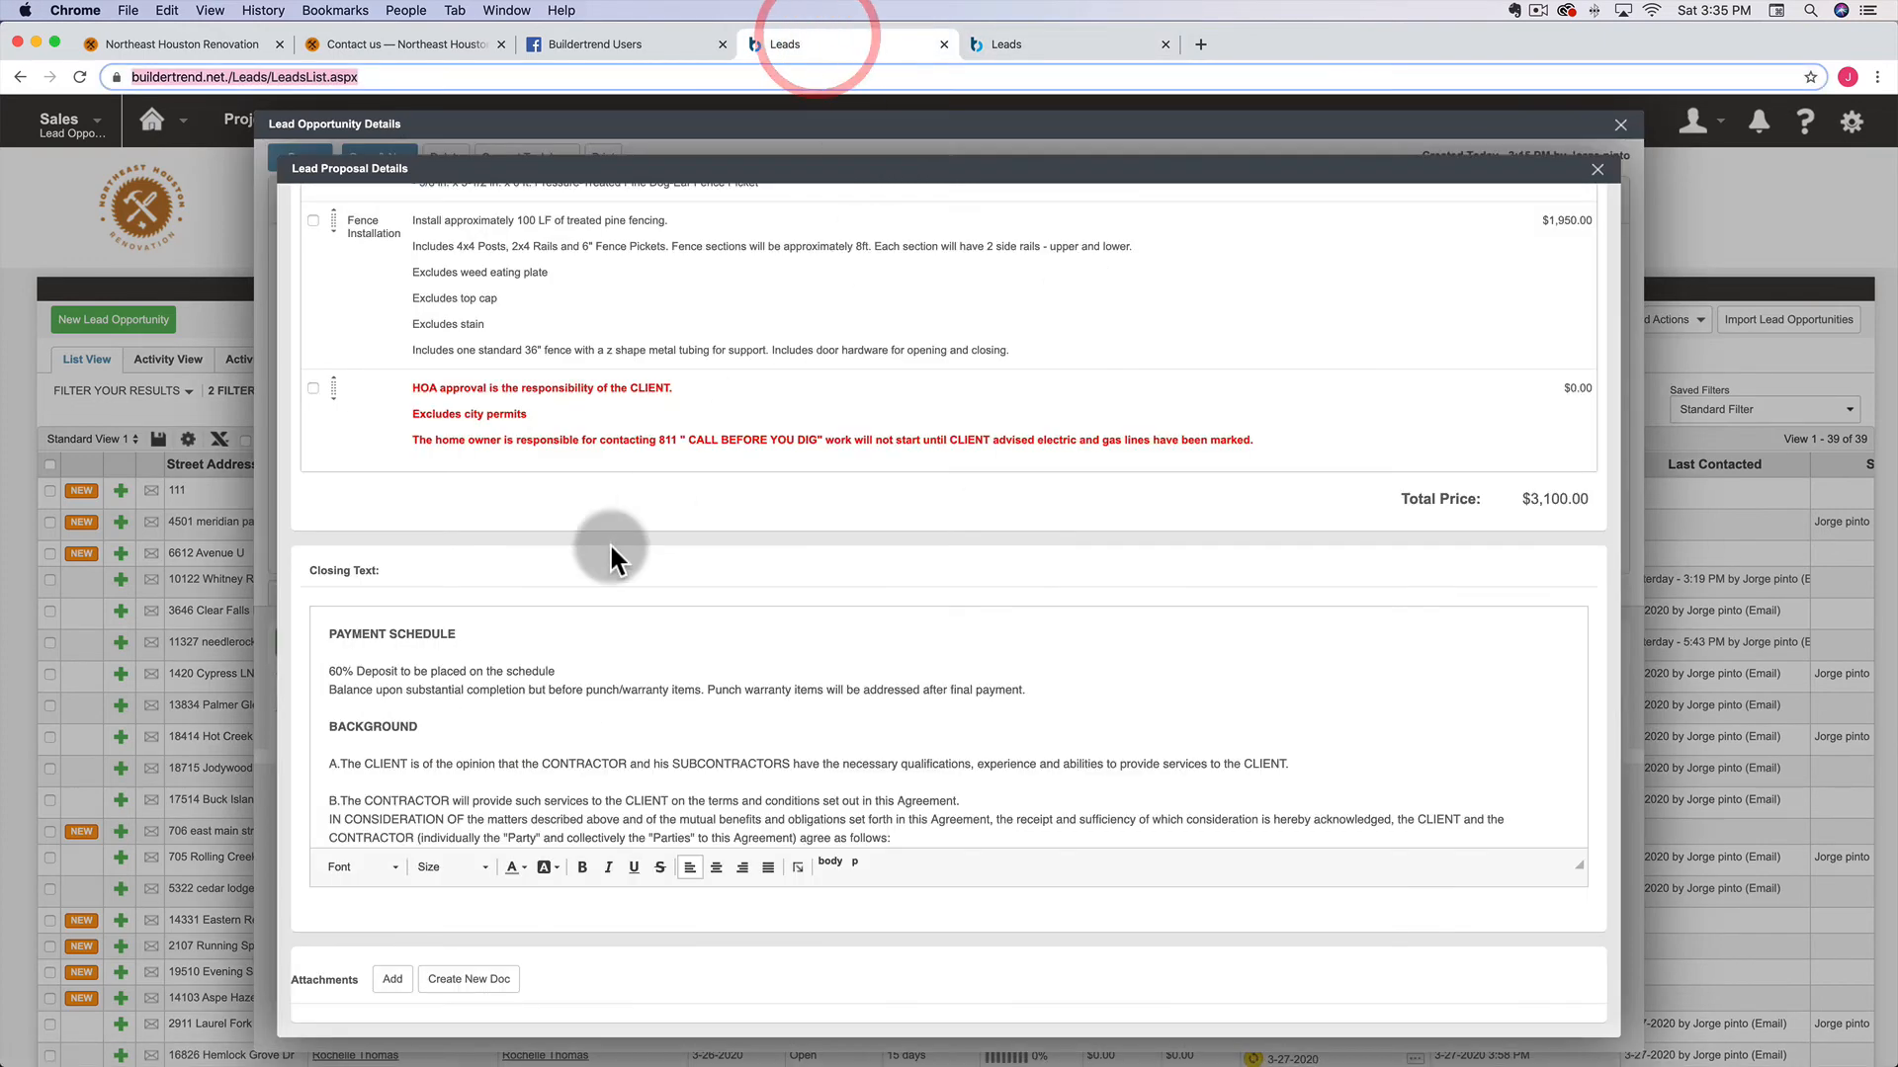
scroll(608, 542, "up", 10)
left_click(611, 575)
left_click(798, 628)
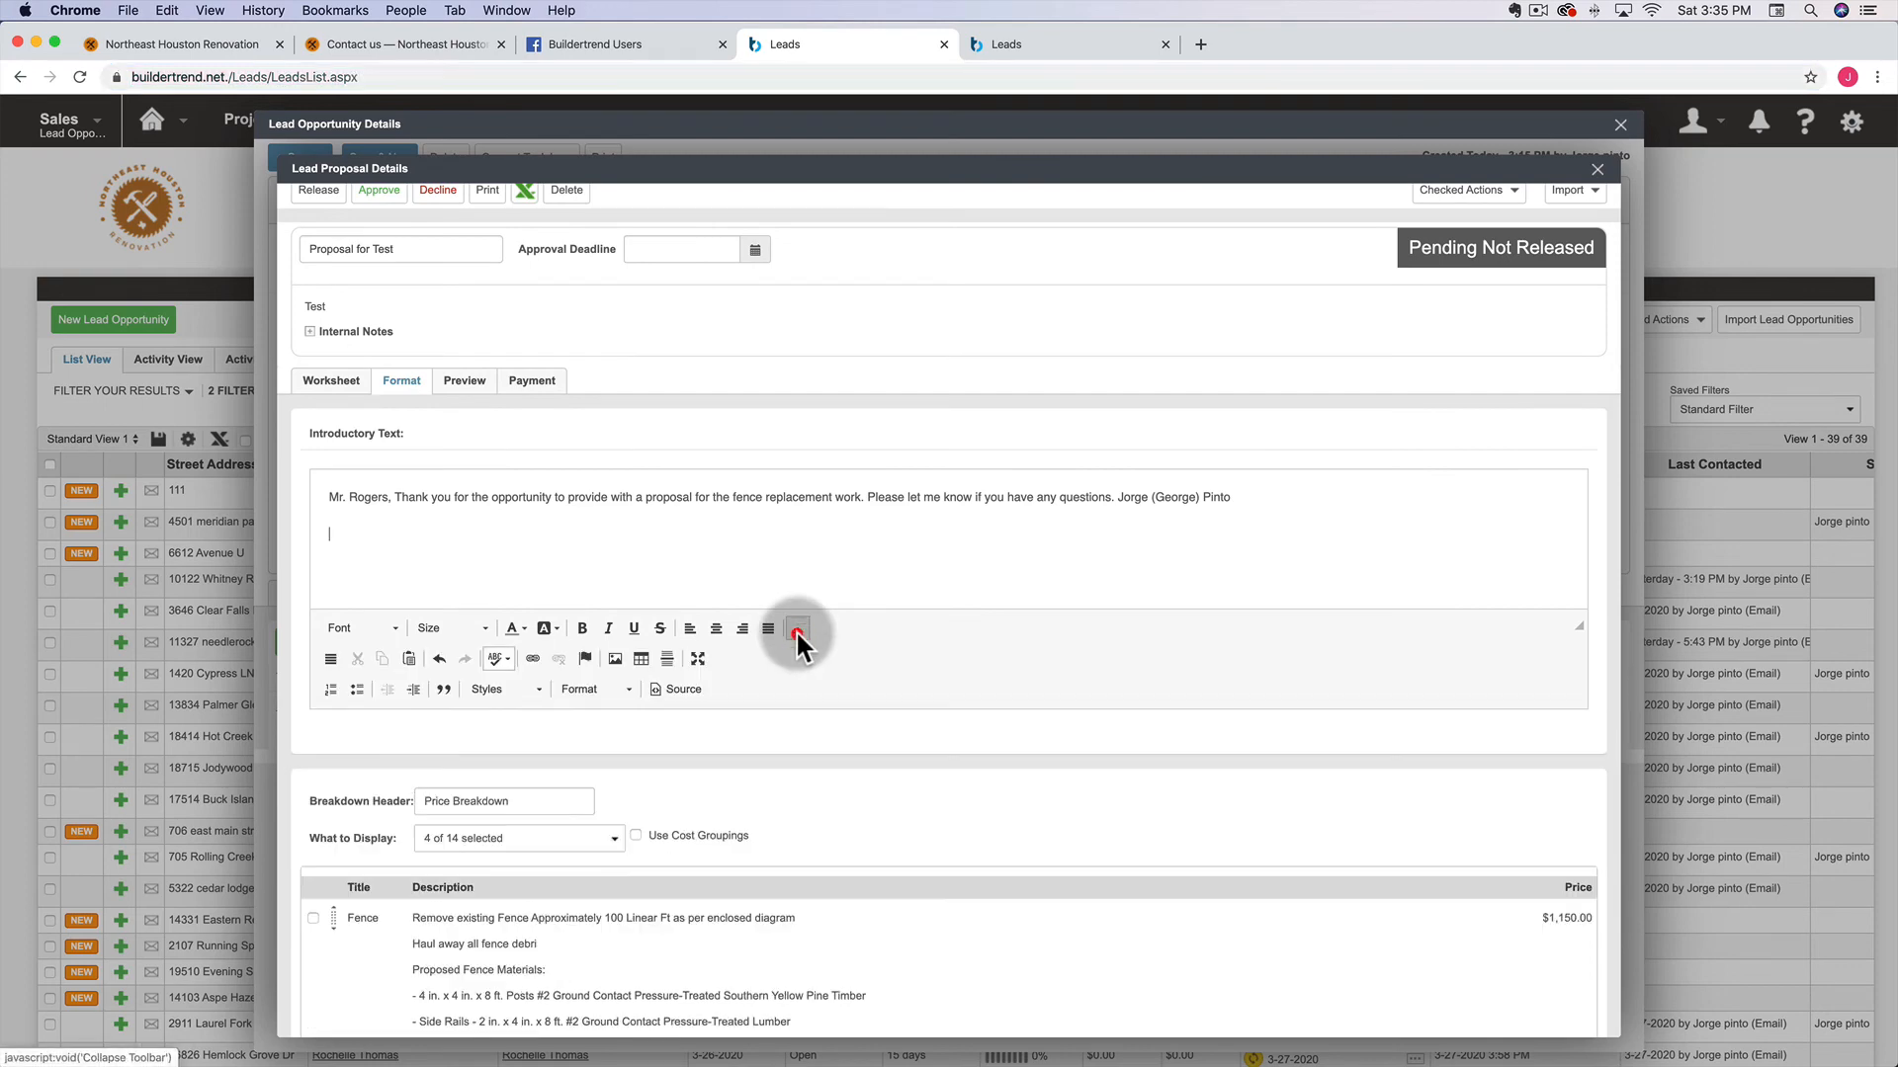
left_click(614, 659)
left_click(615, 659)
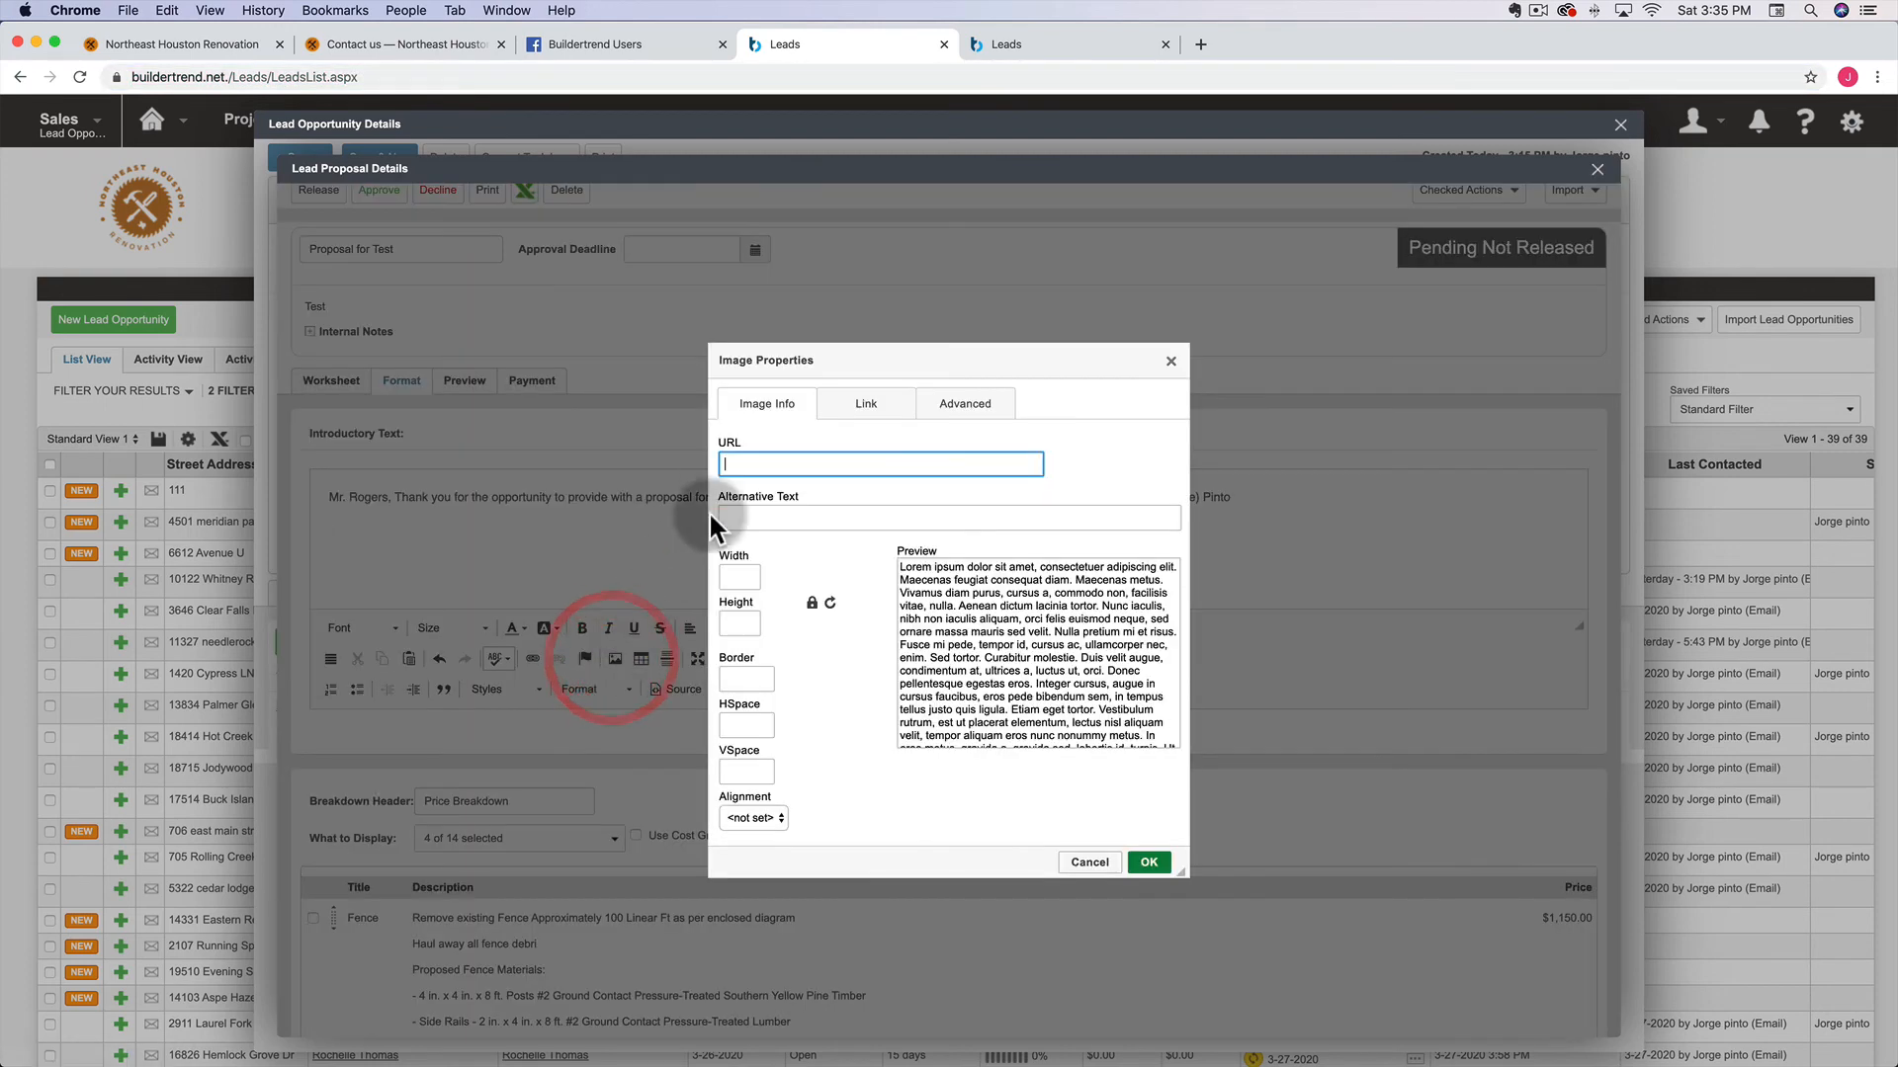
key("super+v")
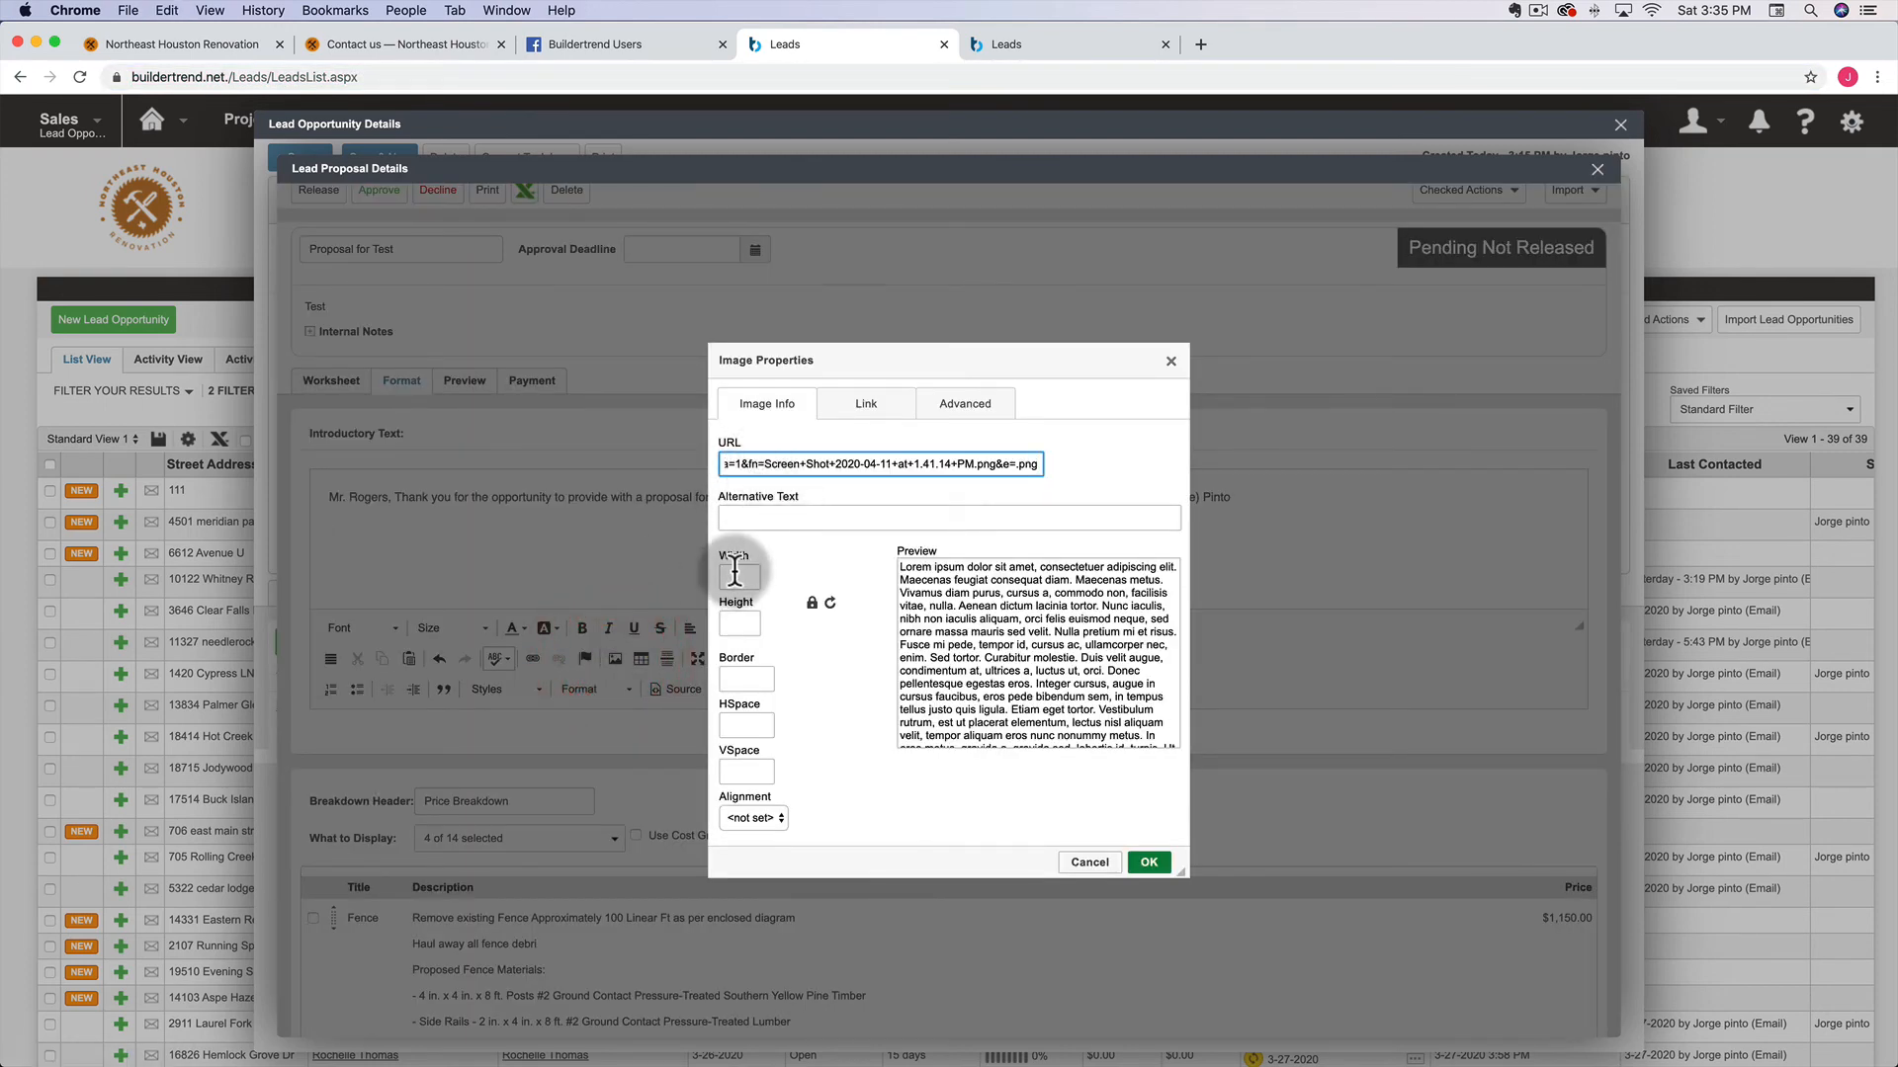
left_click(737, 575)
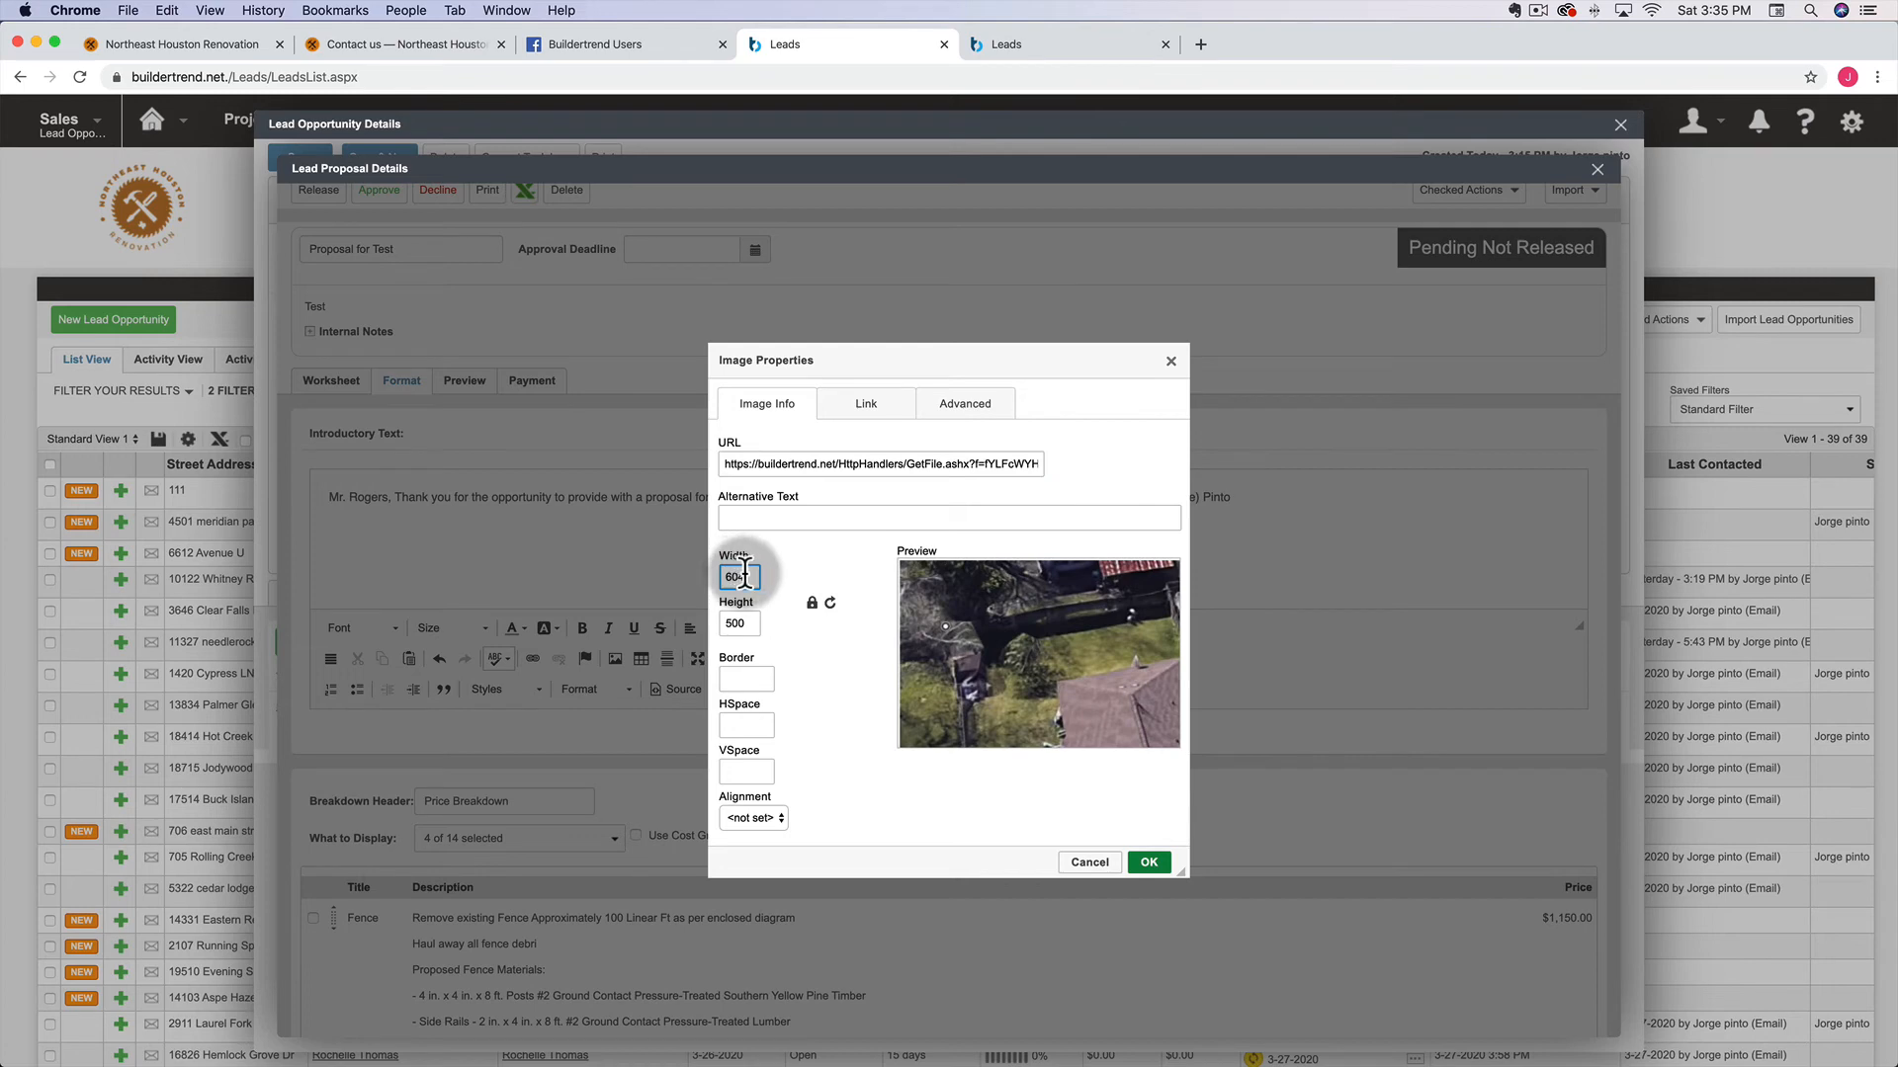
left_click(1152, 862)
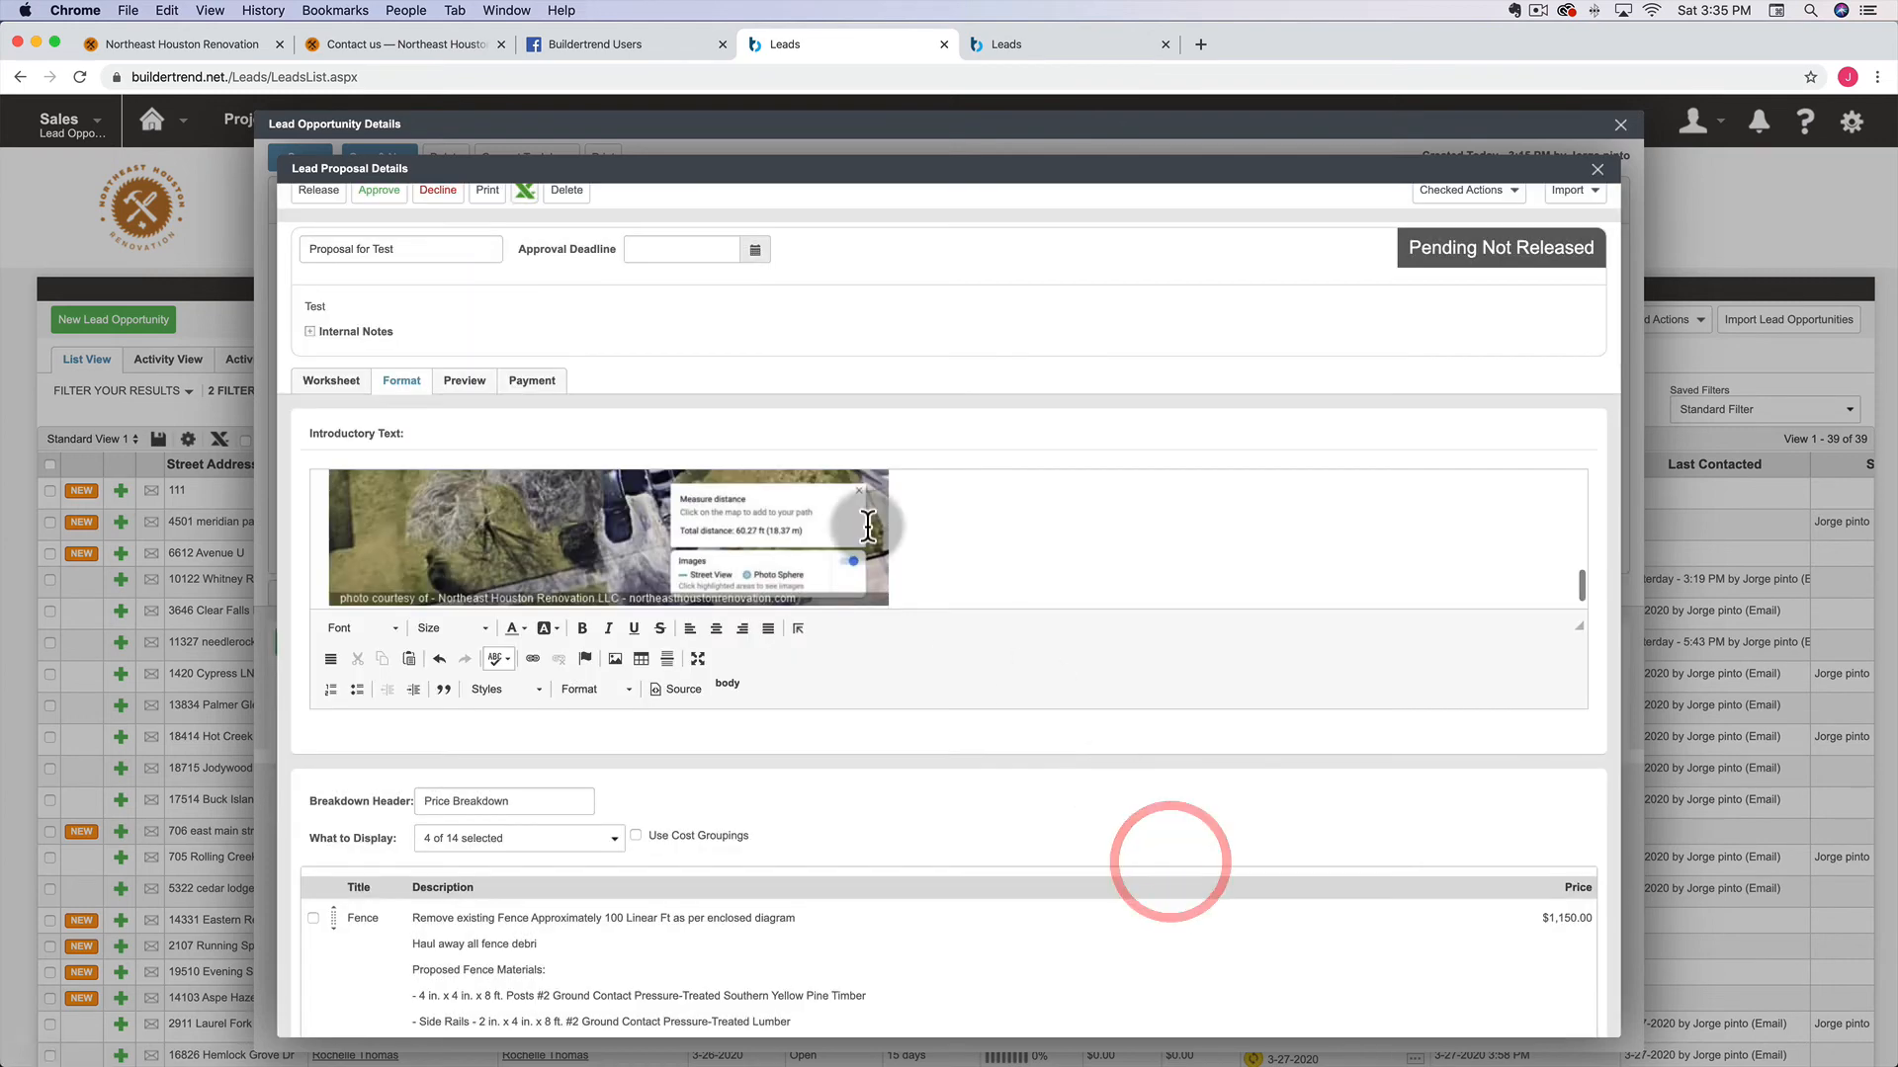
Preview the proposal and scroll to find the aerial photo below the thank-you introduction
left_click(473, 381)
scroll(903, 826, "down", 4)
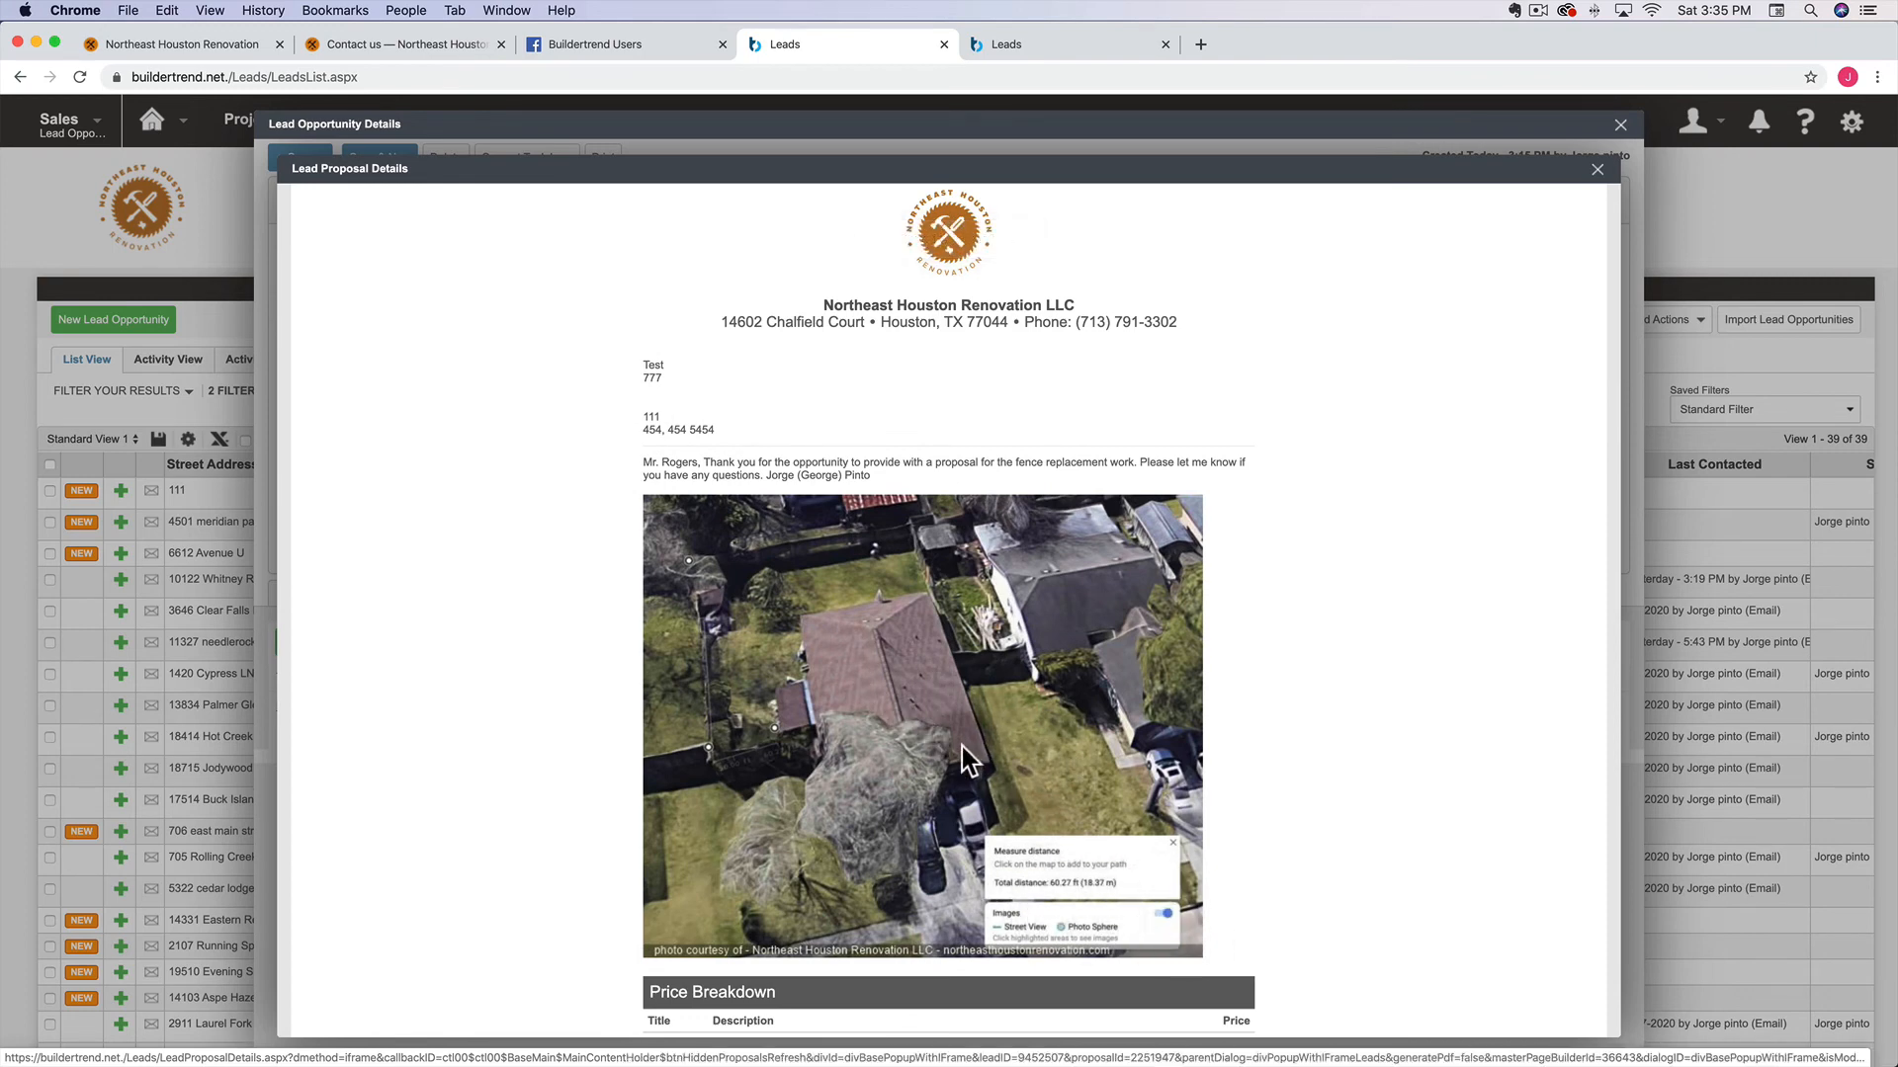
scroll(1257, 784, "down", 3)
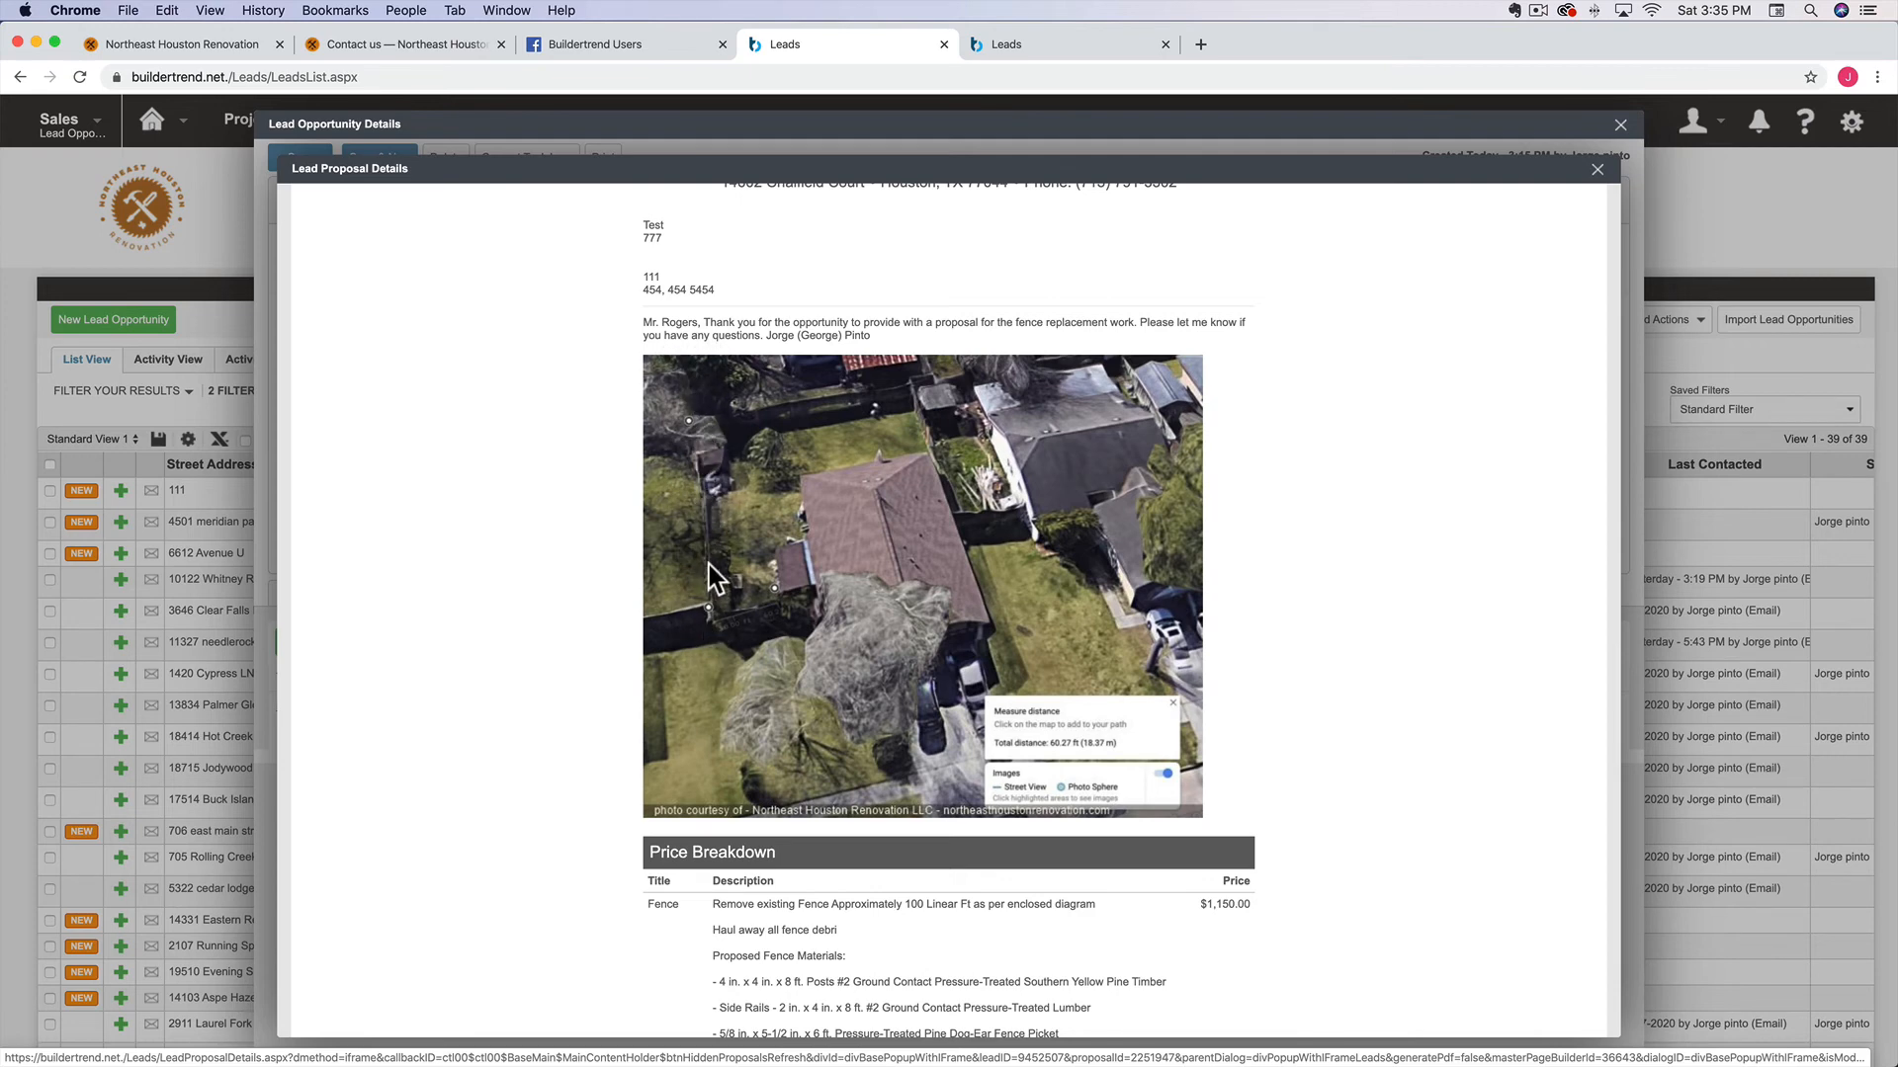
scroll(726, 562, "up", 10)
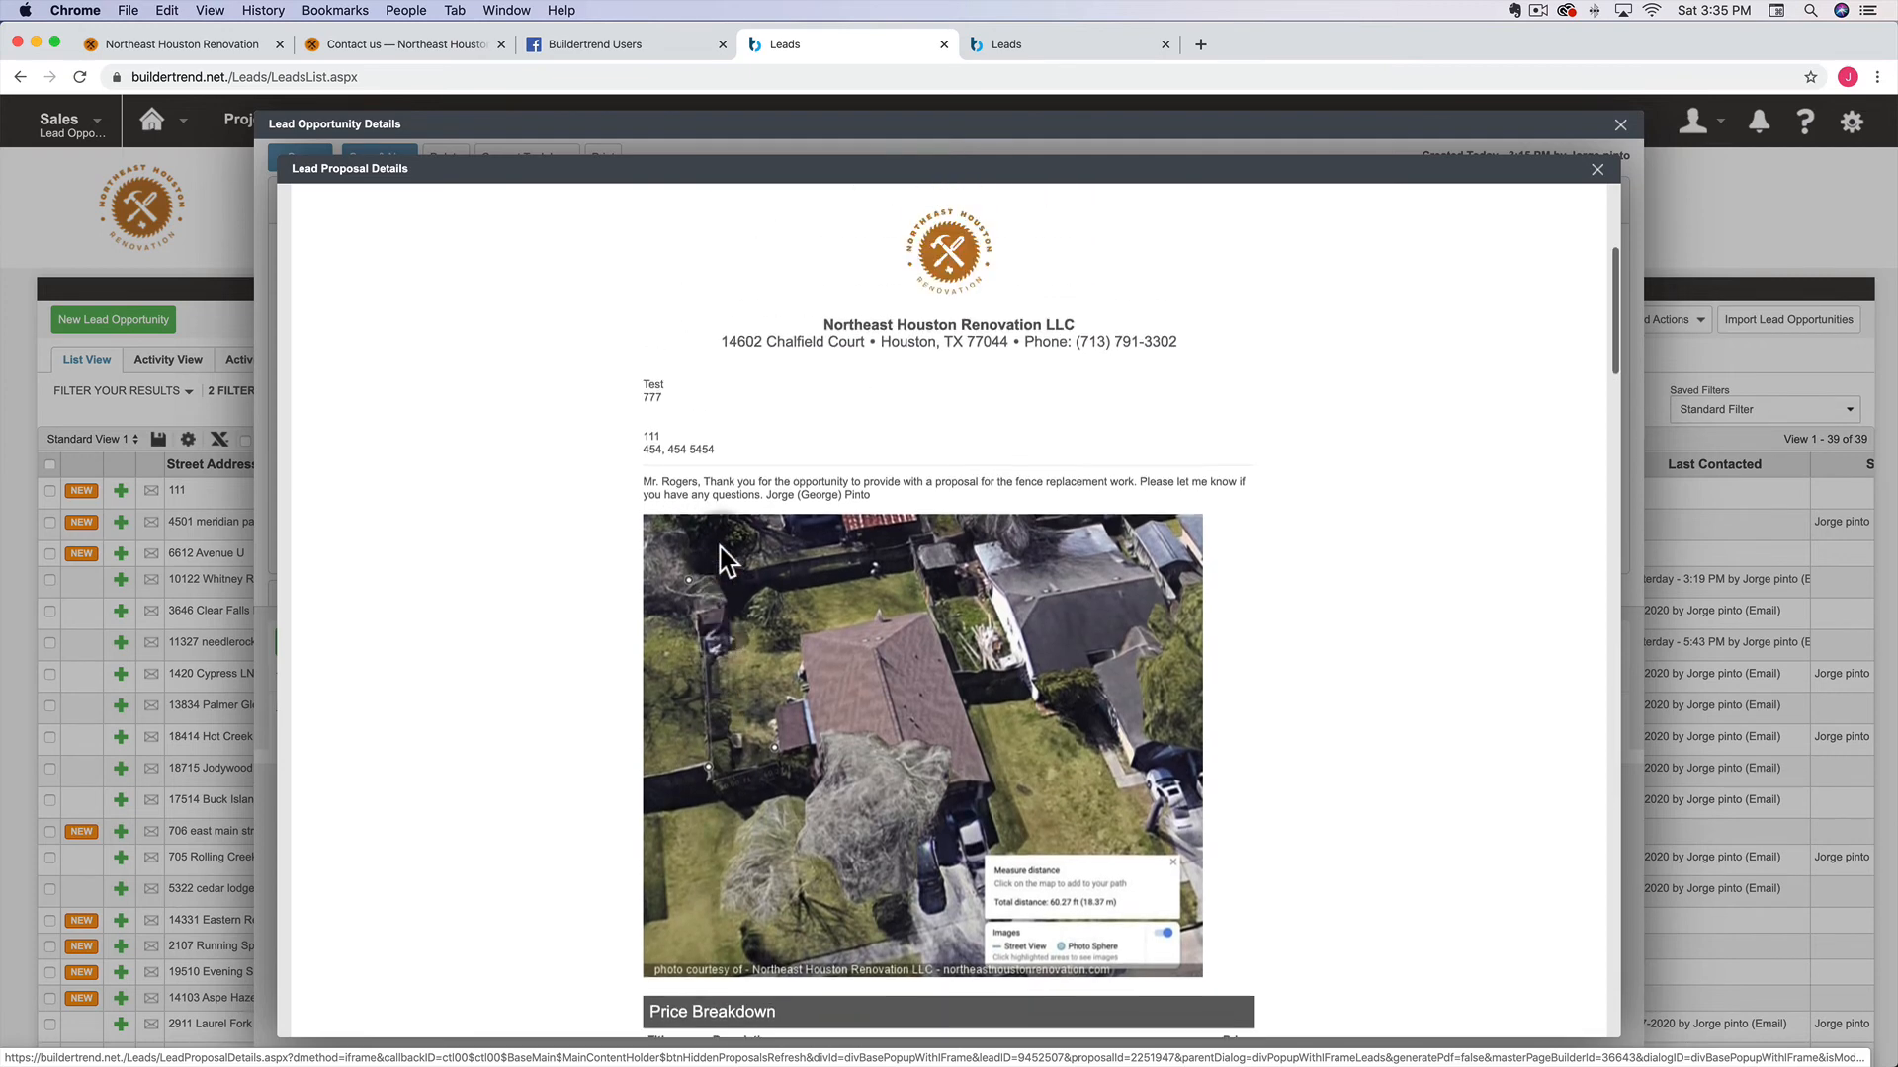
Resize the intro's aerial photo to a width of 500
left_click(336, 392)
left_click(396, 394)
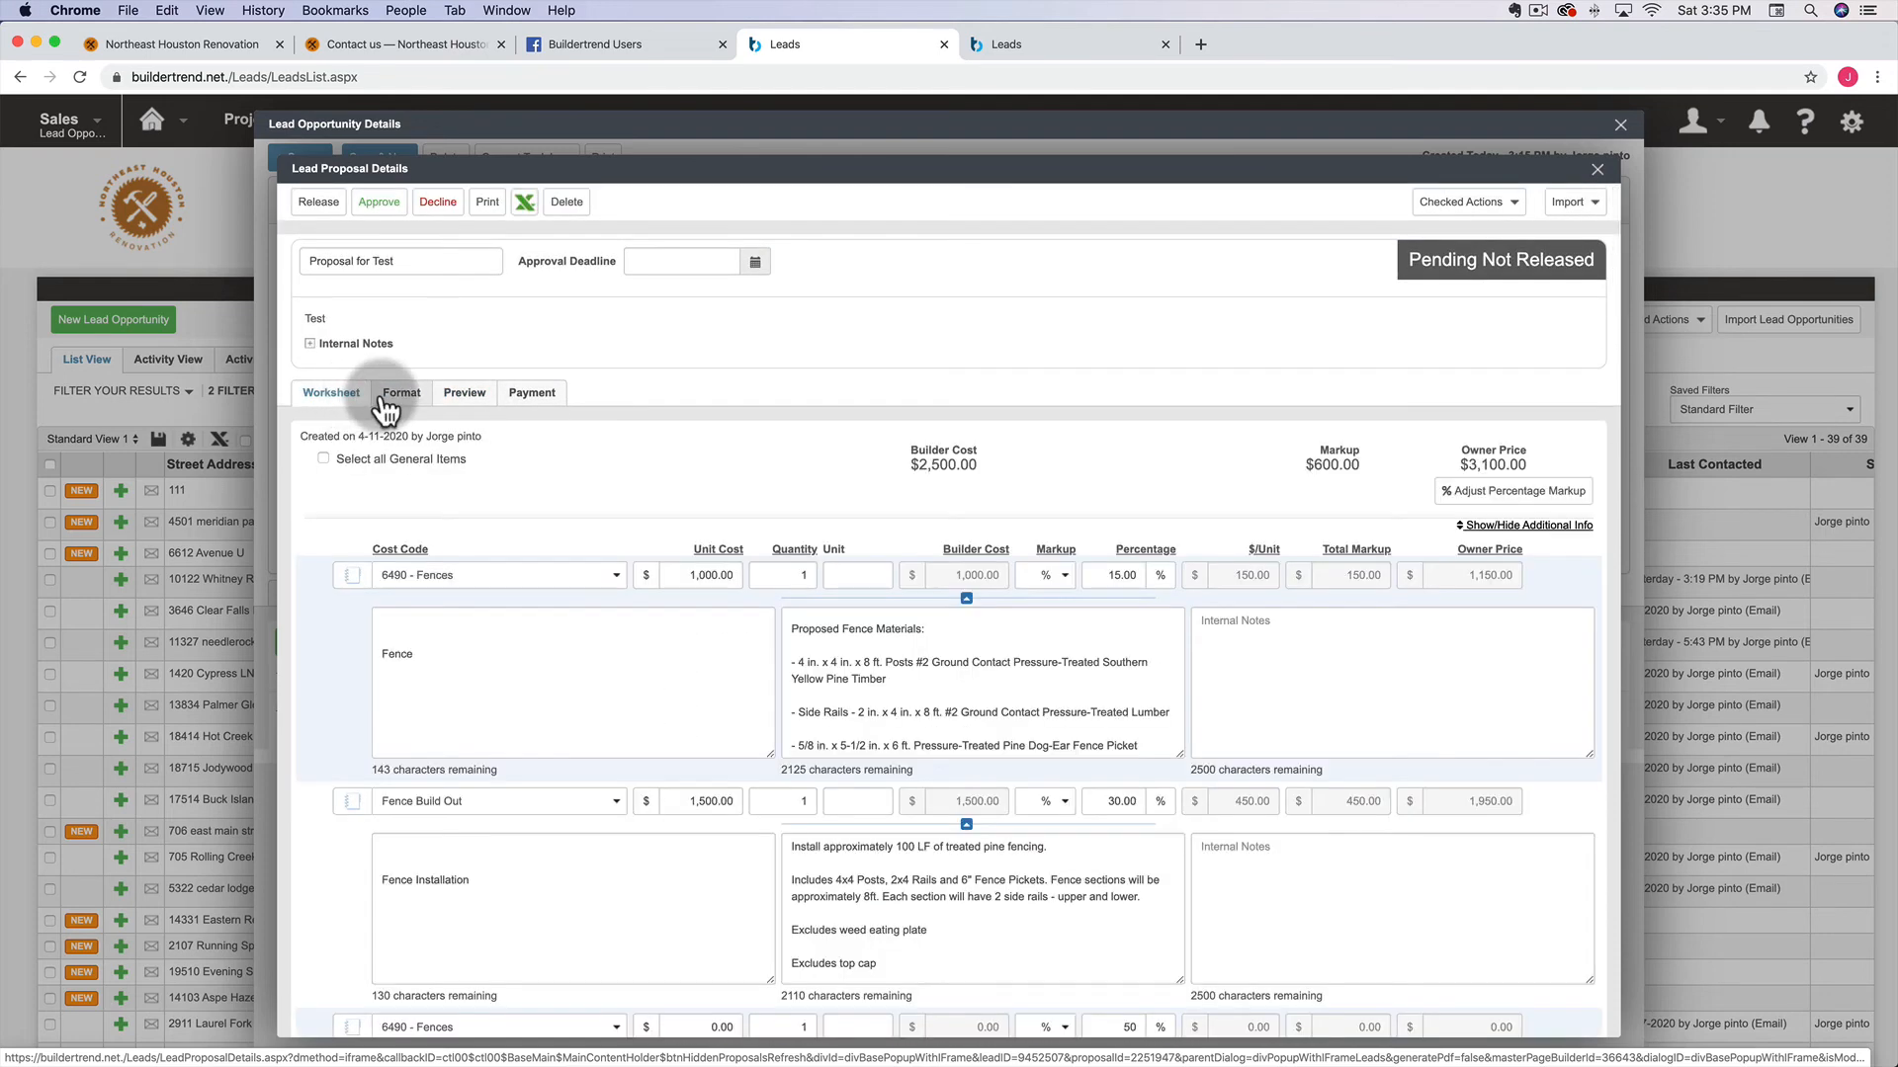
double_click(519, 595)
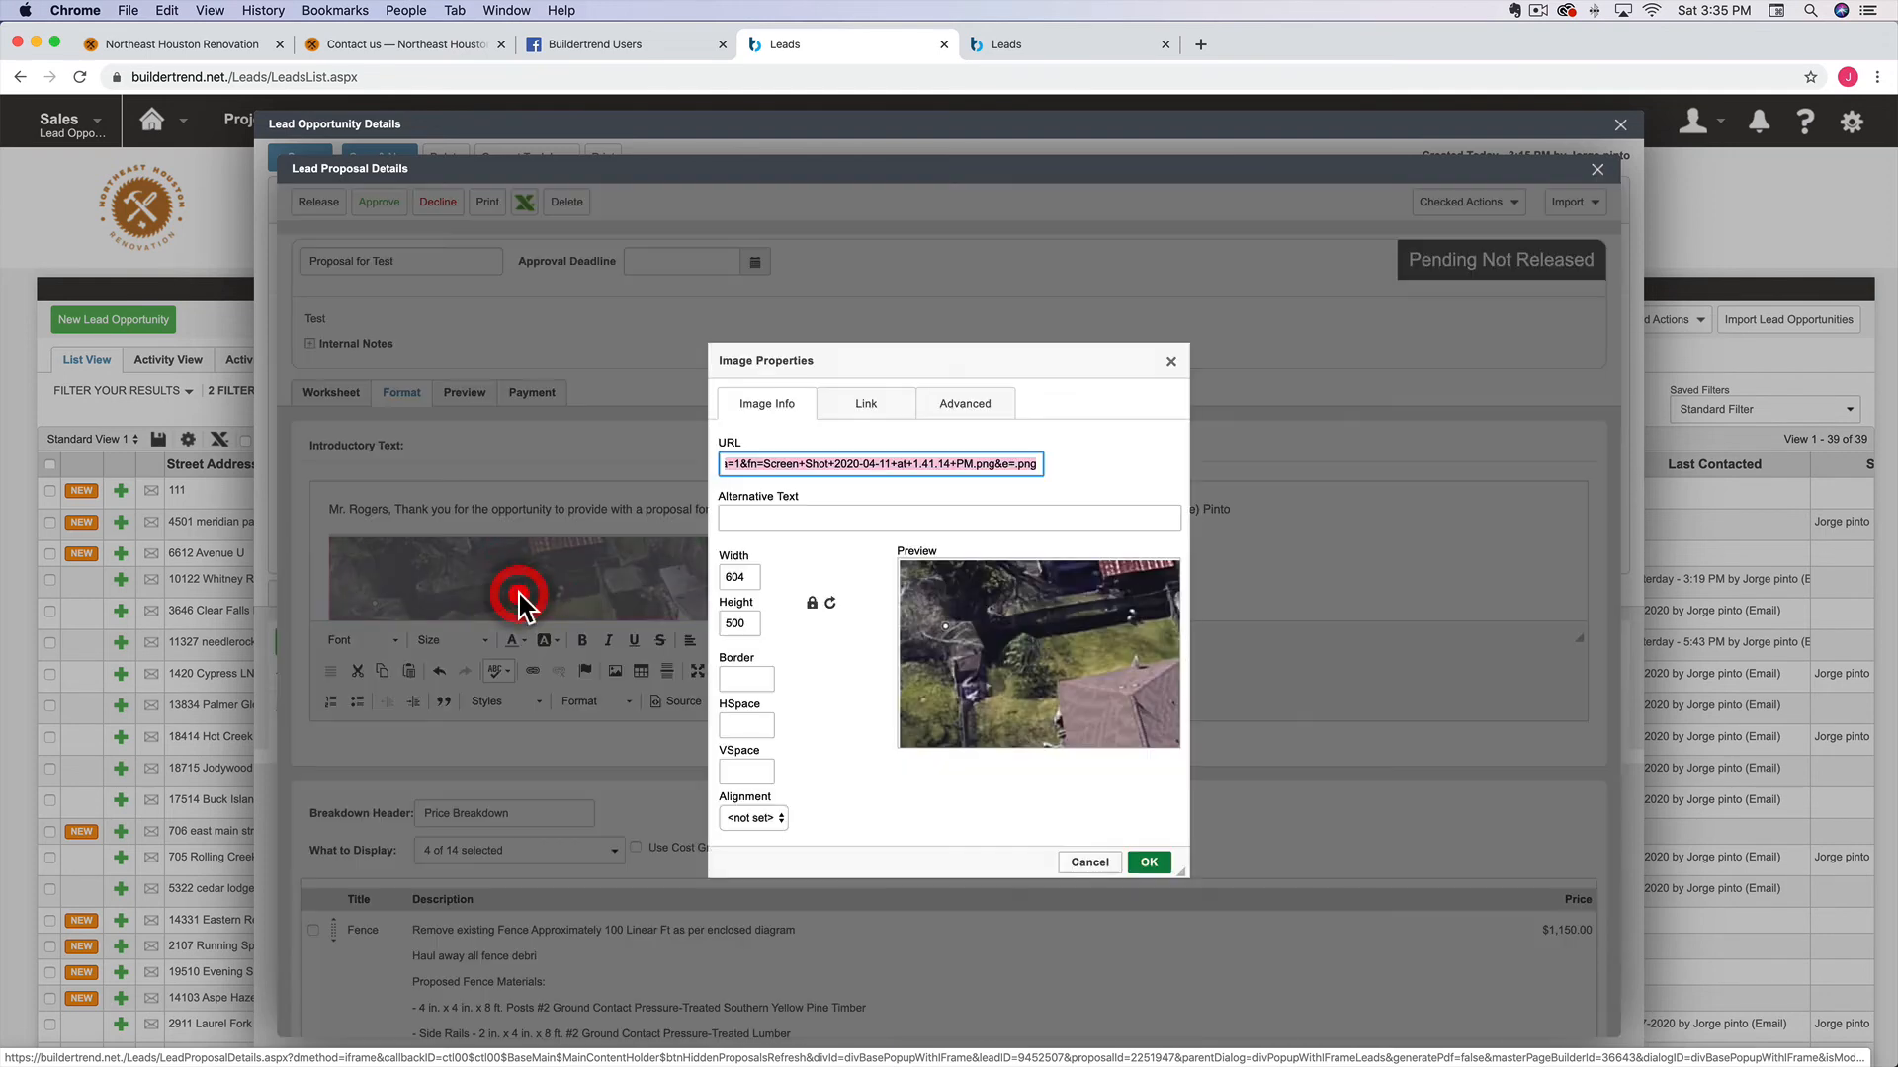
double_click(736, 577)
type("50.0")
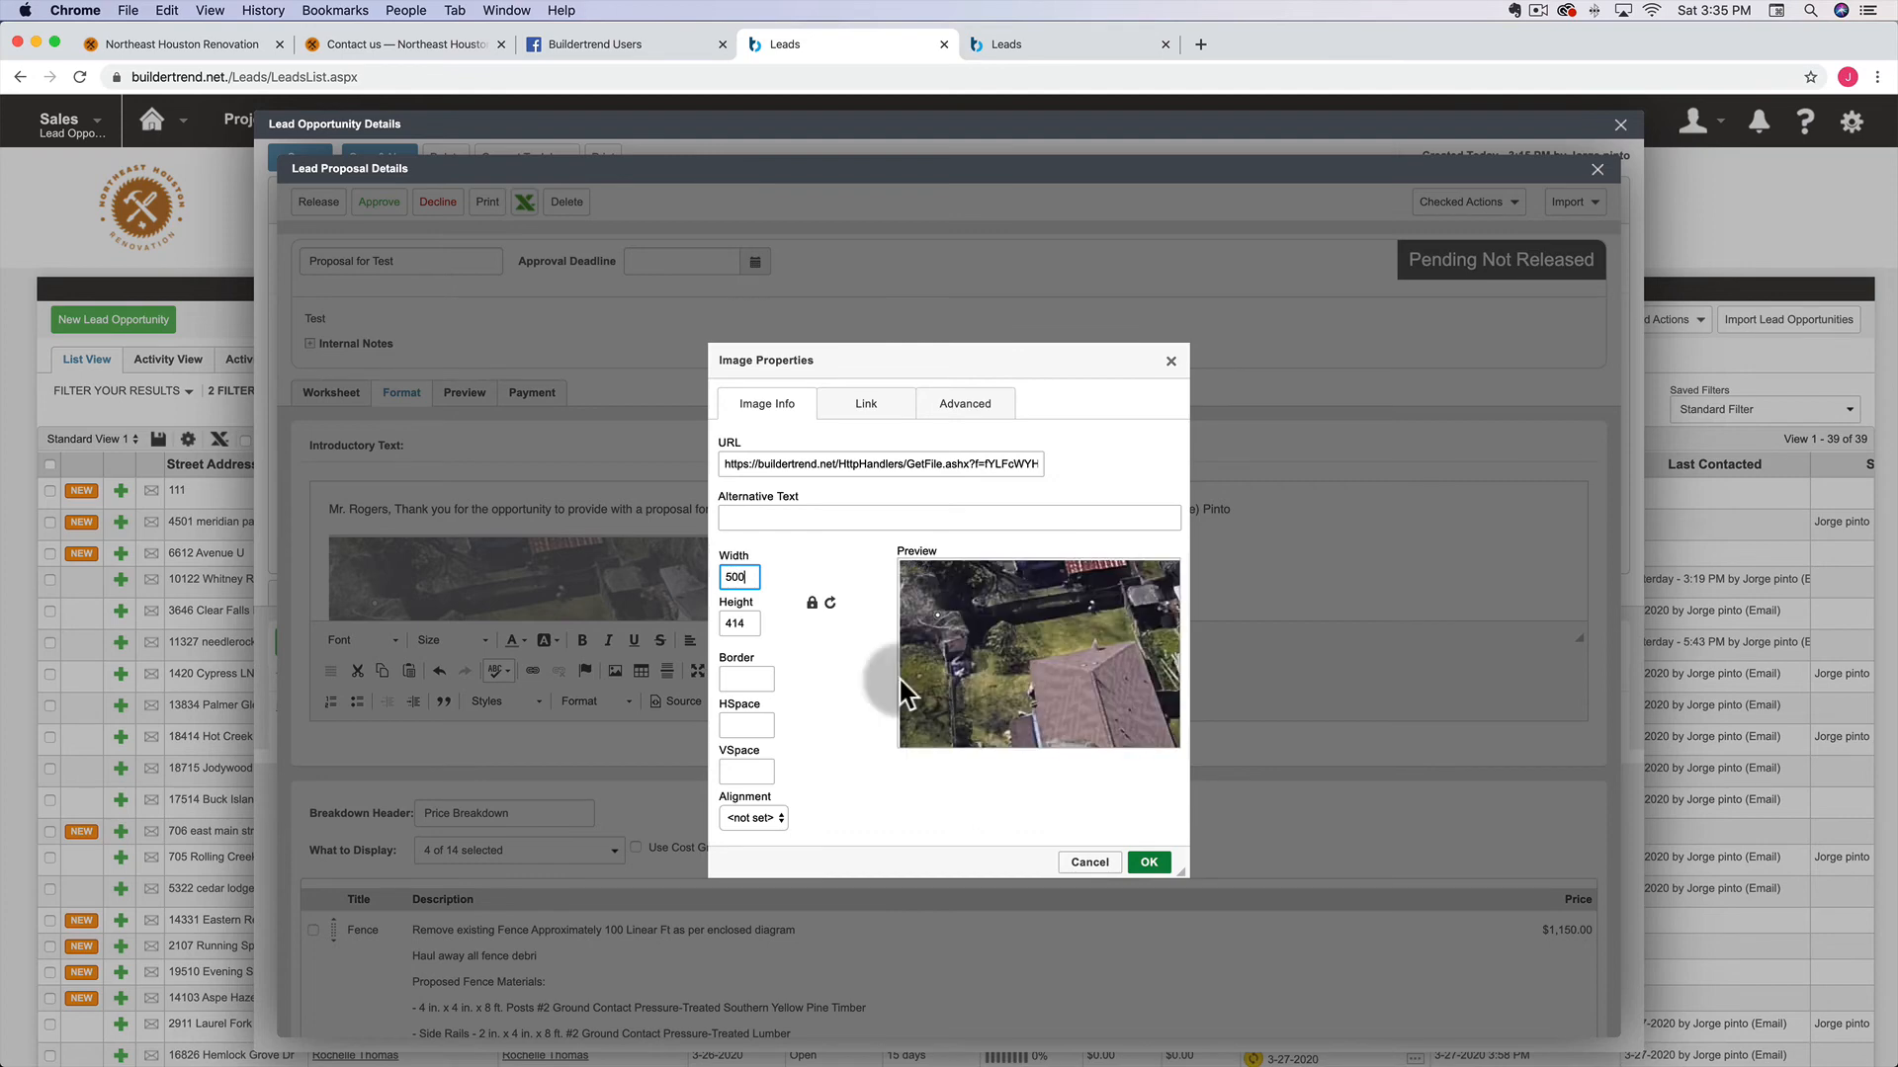
left_click(1148, 861)
Preview the proposal to check the resized aerial photo
left_click(476, 395)
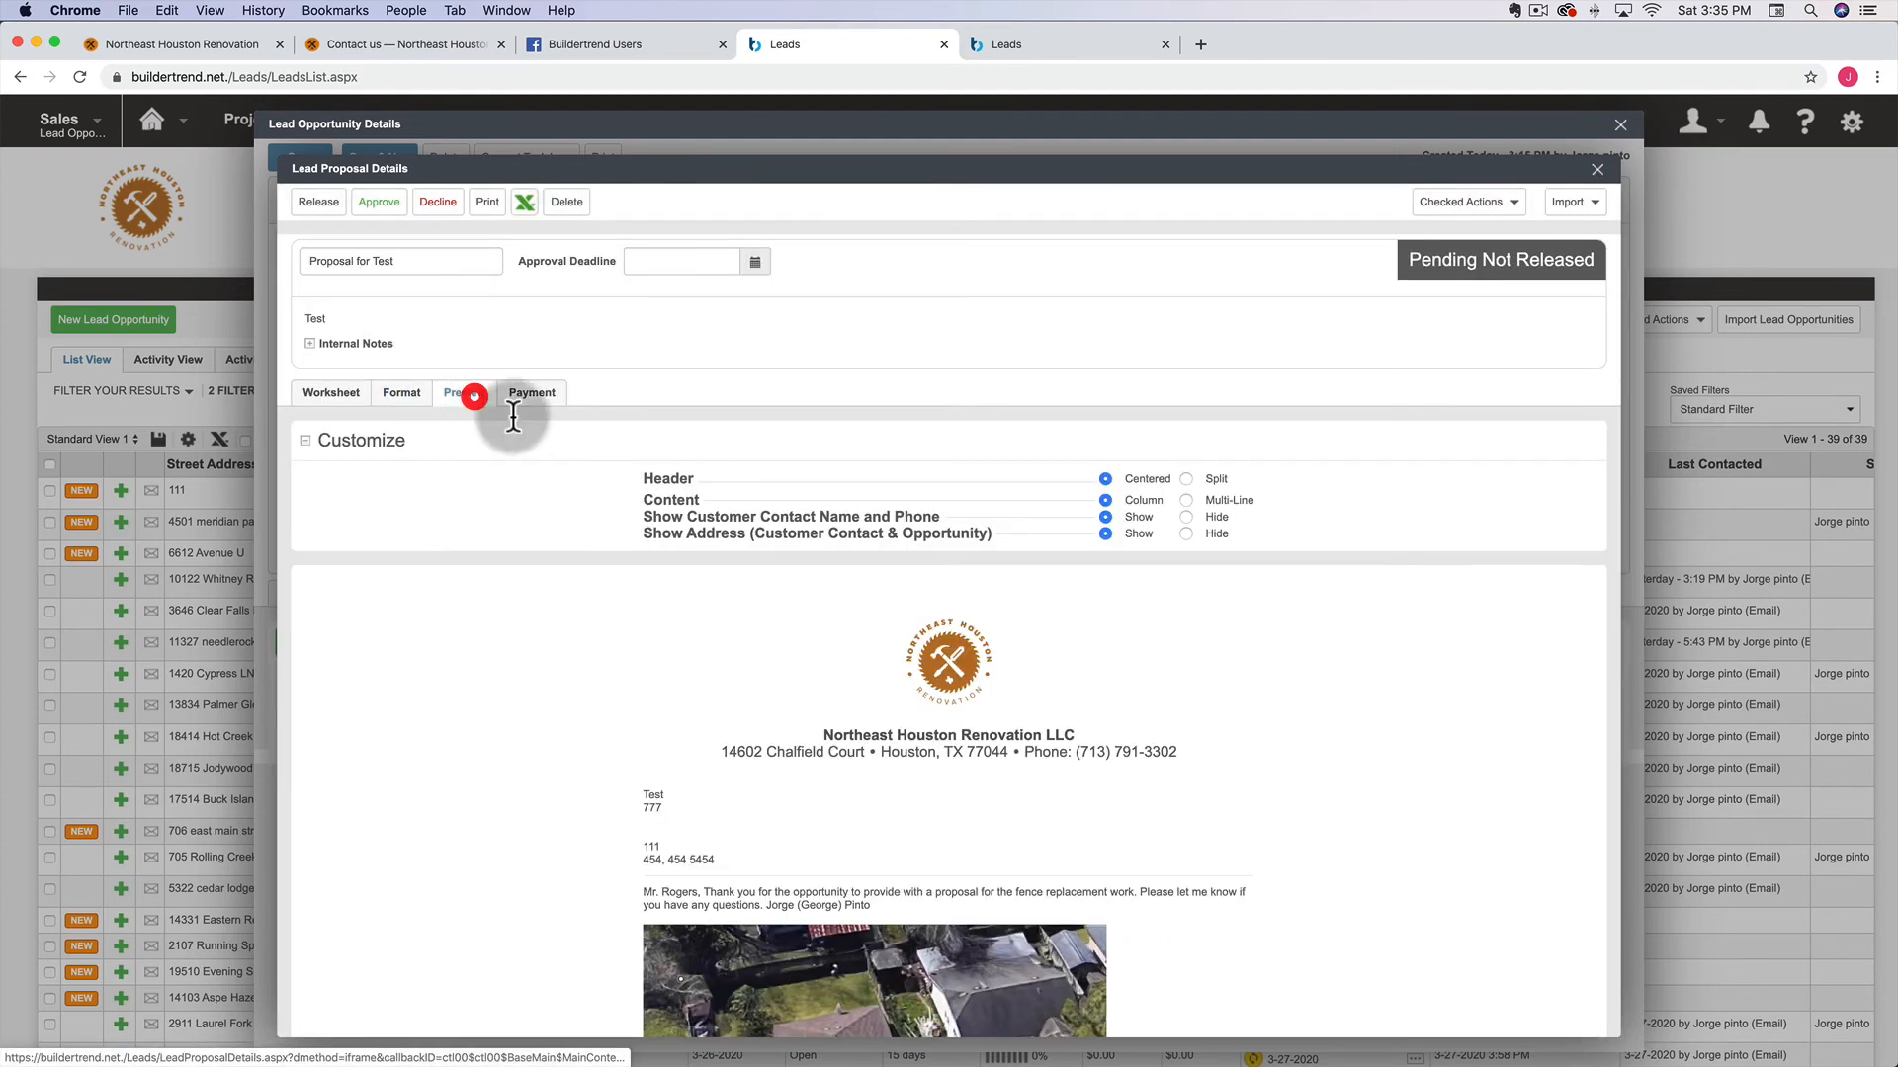
scroll(706, 621, "down", 5)
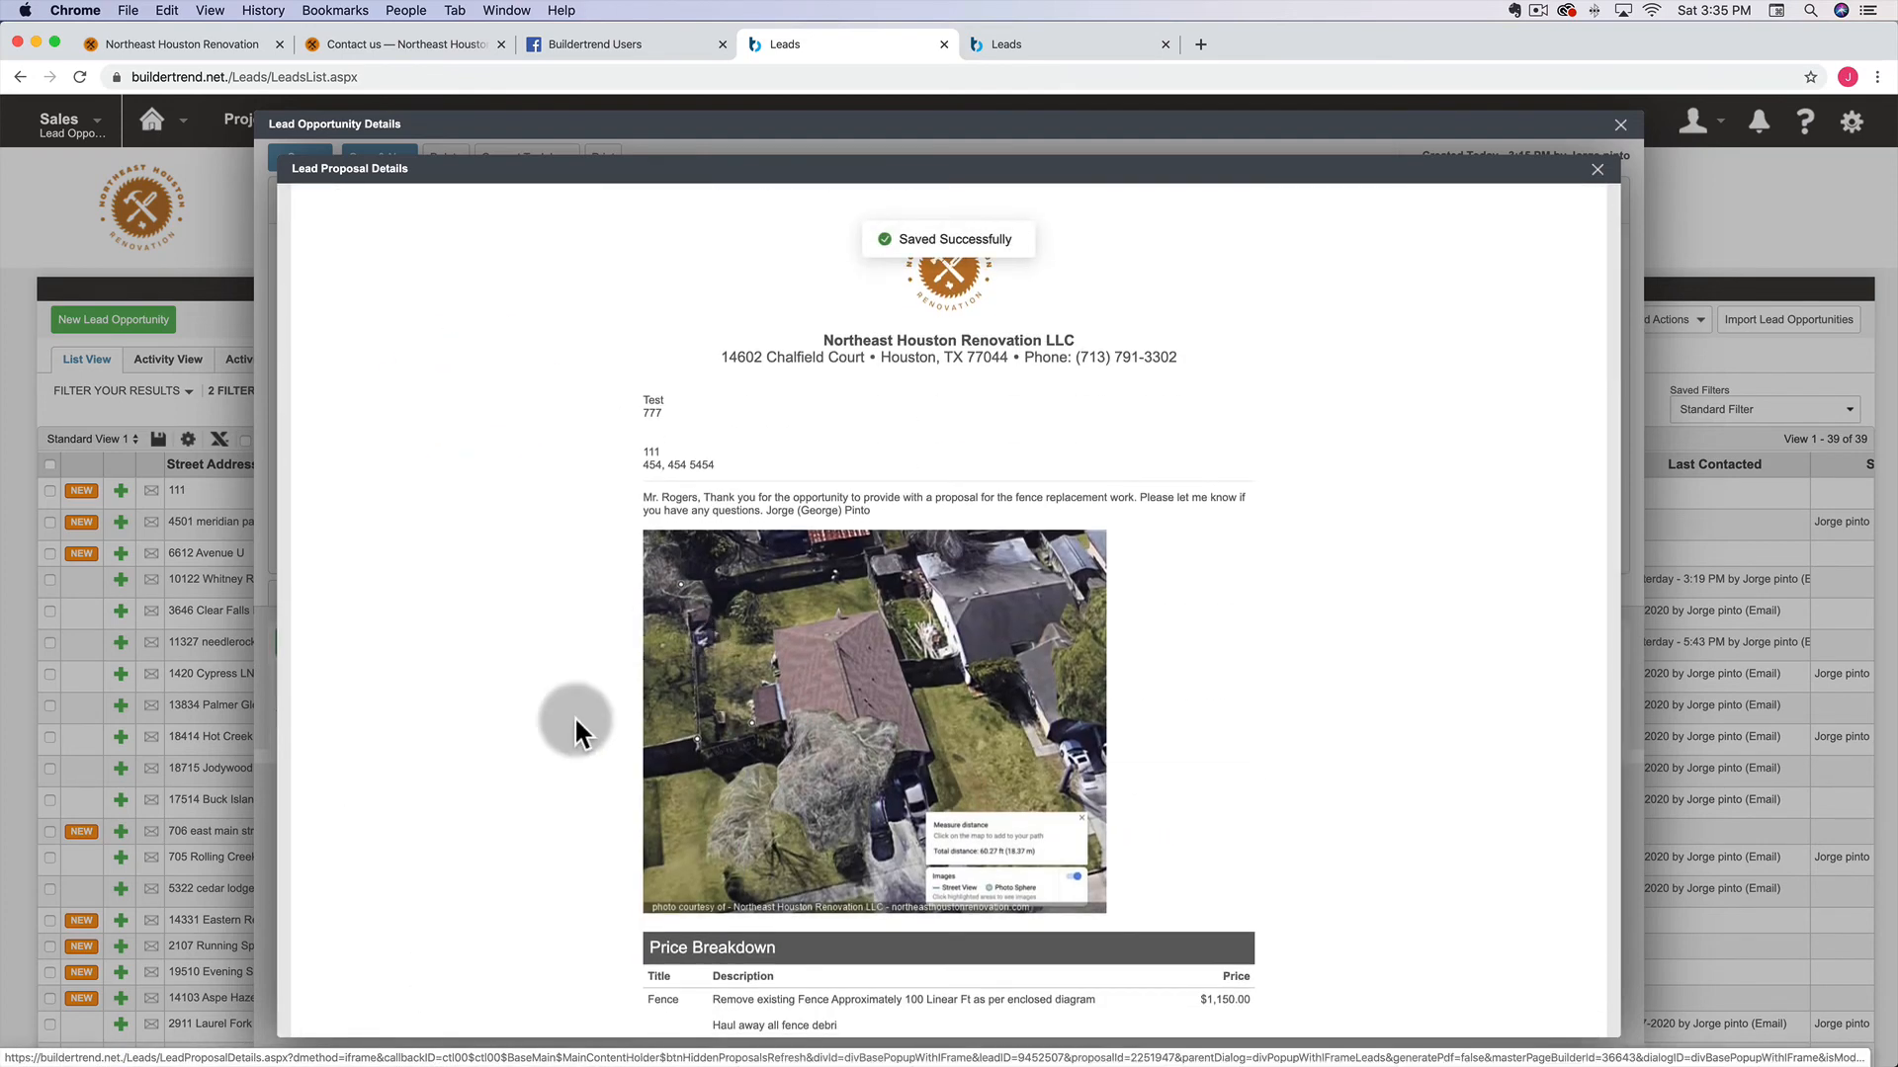
scroll(574, 715, "down", 3)
scroll(603, 720, "up", 4)
left_click(861, 730)
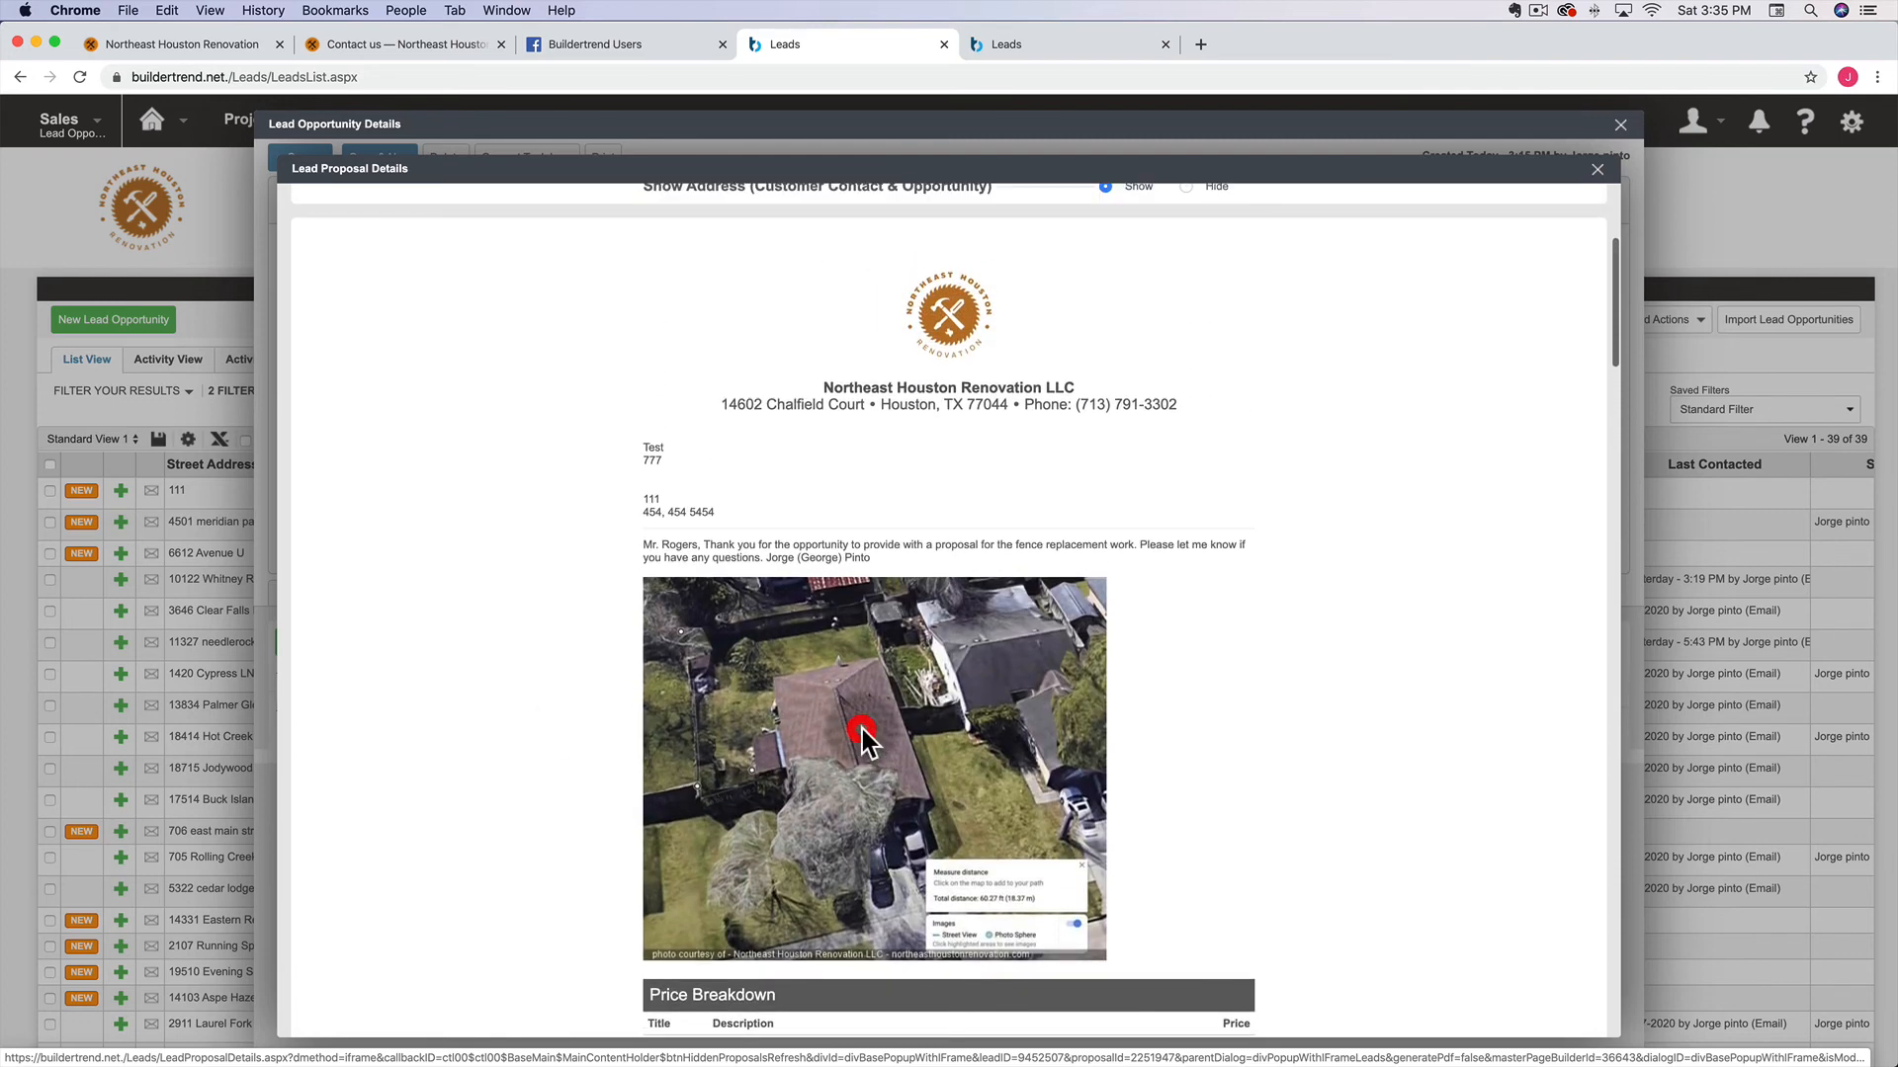
scroll(603, 510, "up", 4)
Reopen the photo's image properties, leave its alignment unset, and close without changes
left_click(417, 405)
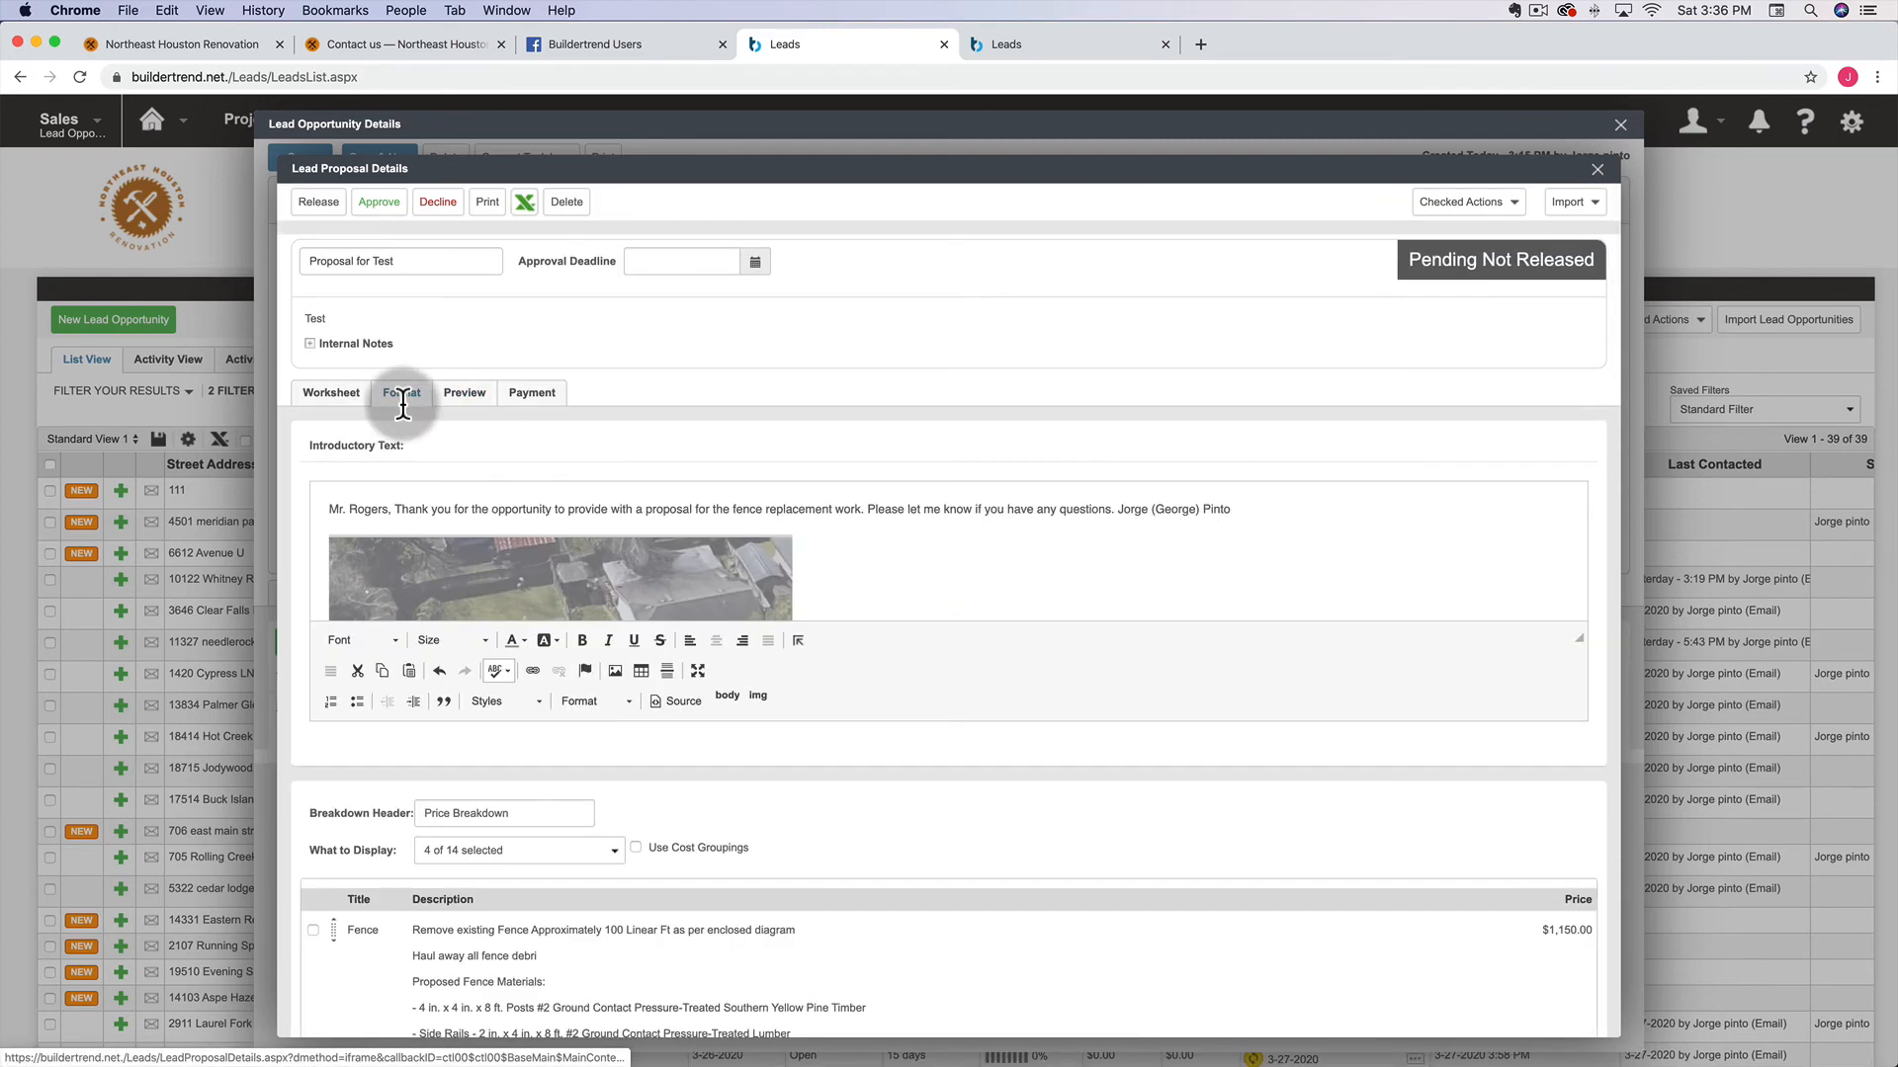
double_click(533, 580)
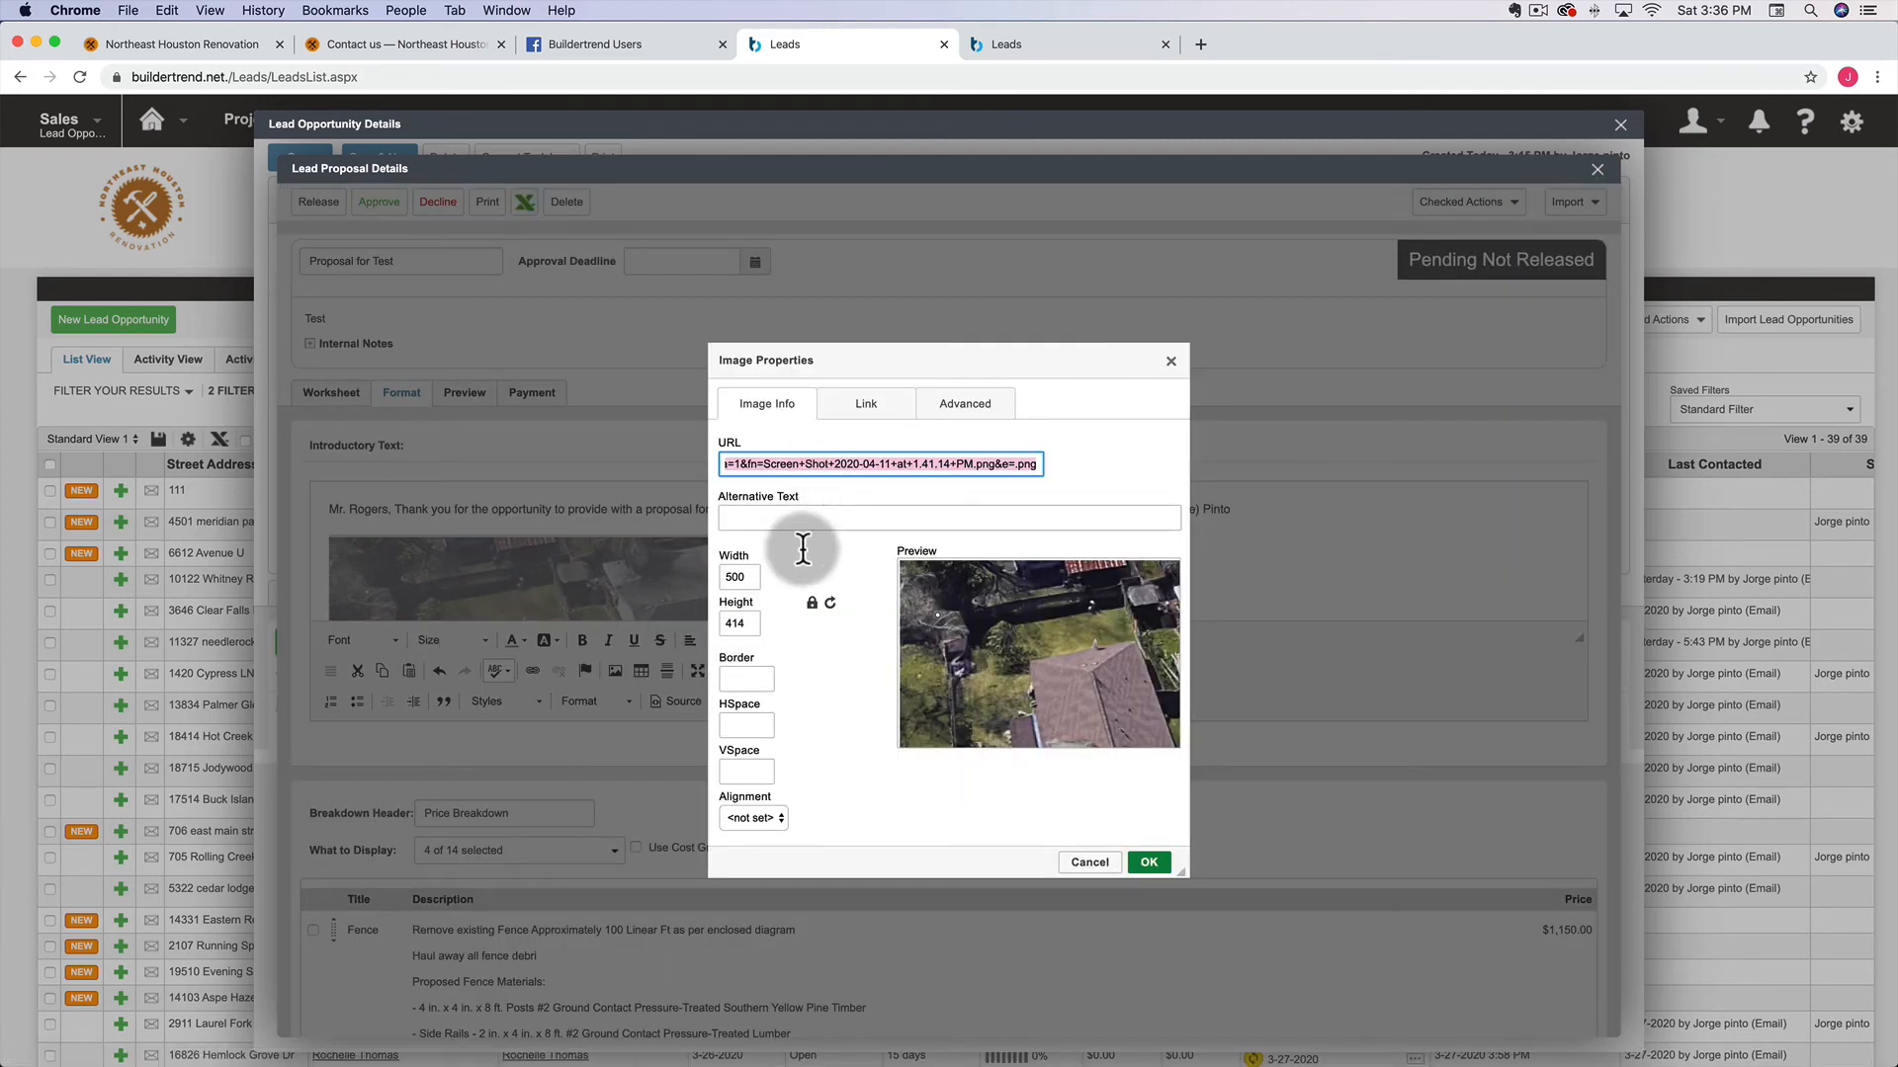
left_click(755, 817)
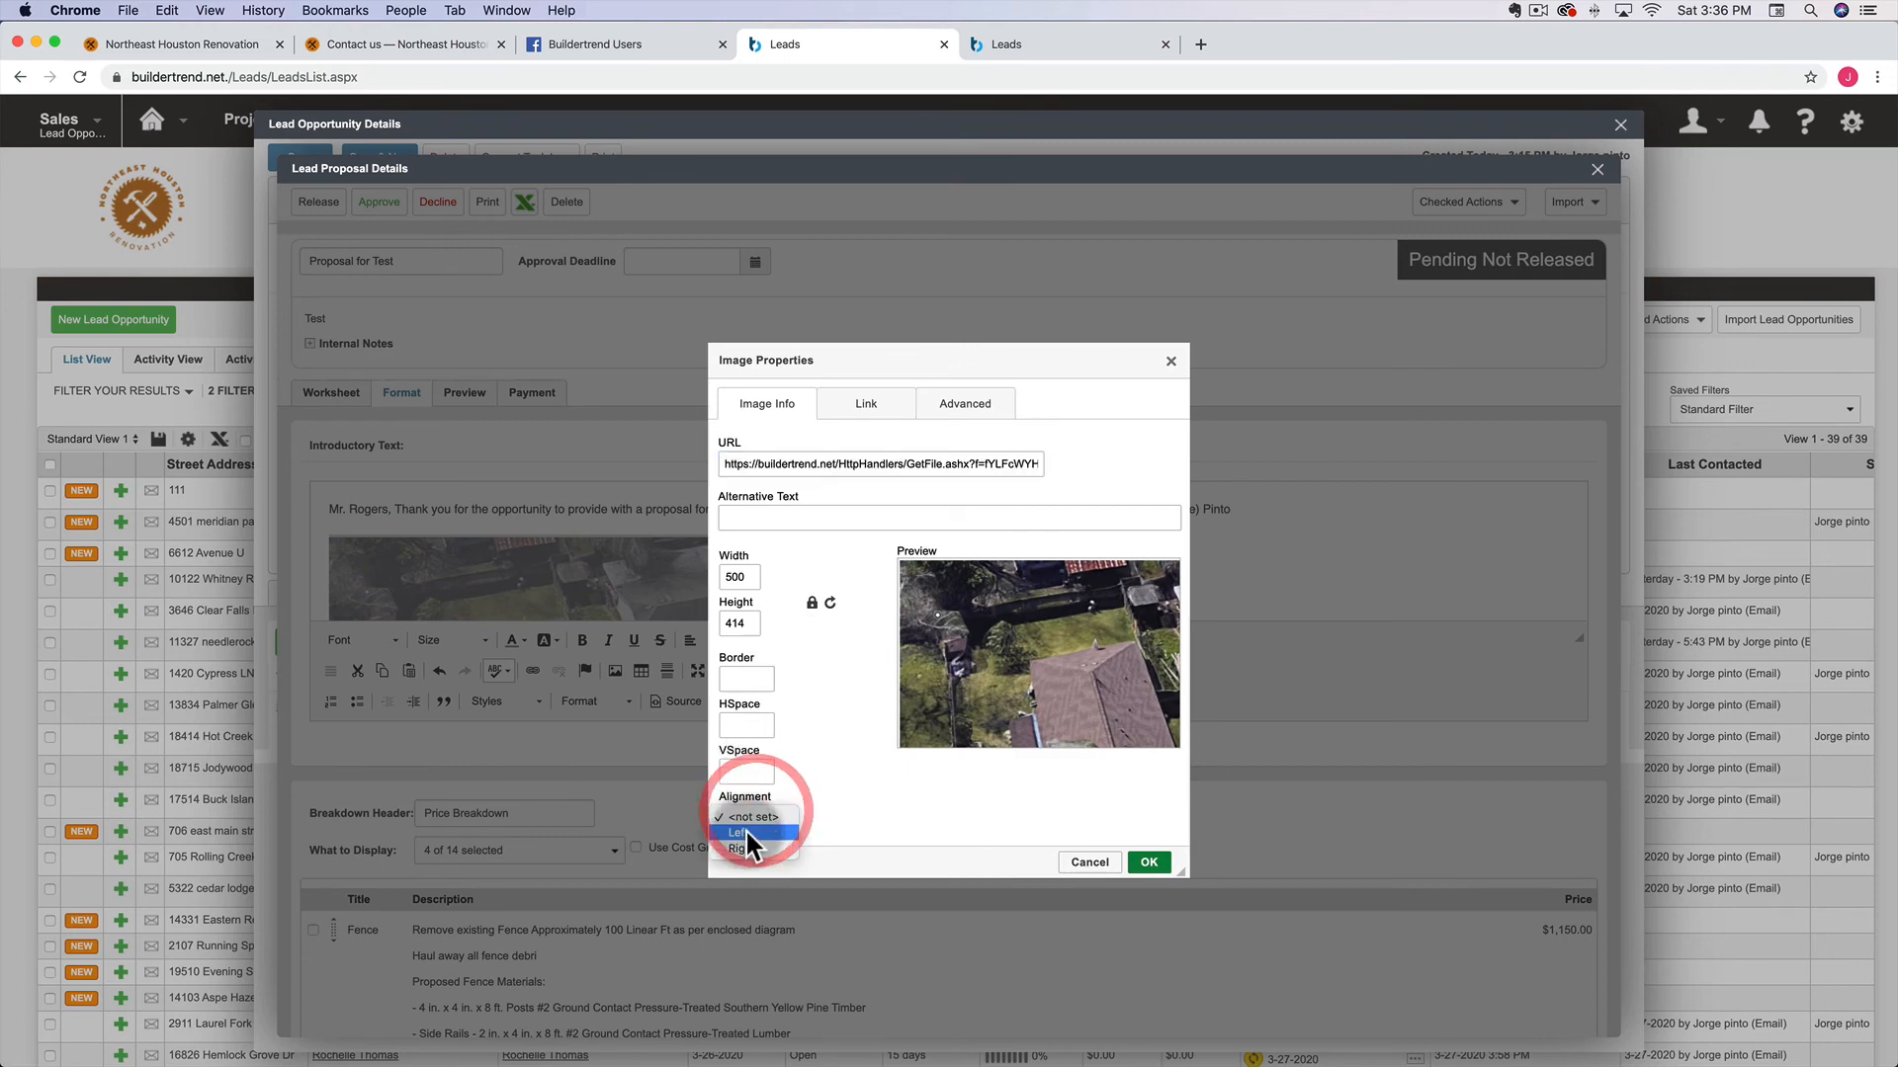
left_click(880, 832)
left_click(1087, 863)
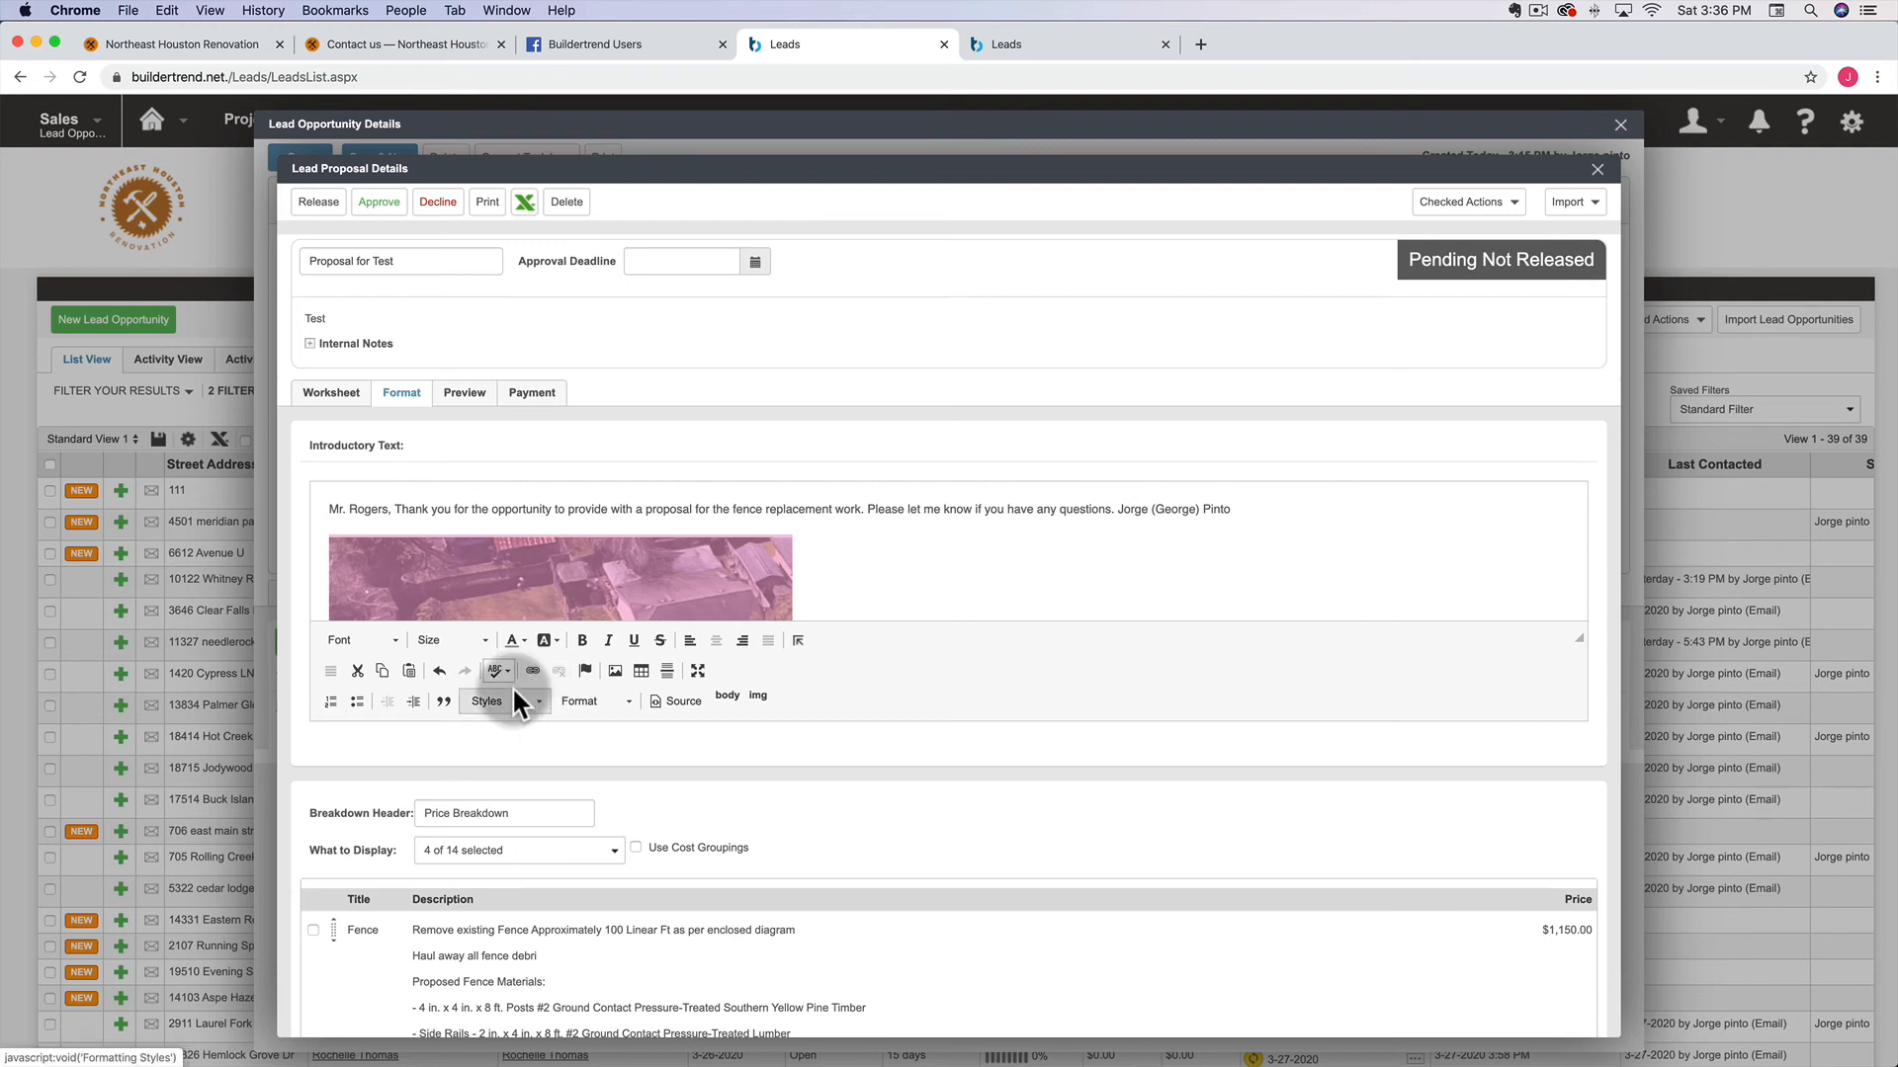
Set the aerial photo's horizontal spacing (HSpace) to 20 and save
left_click(682, 594)
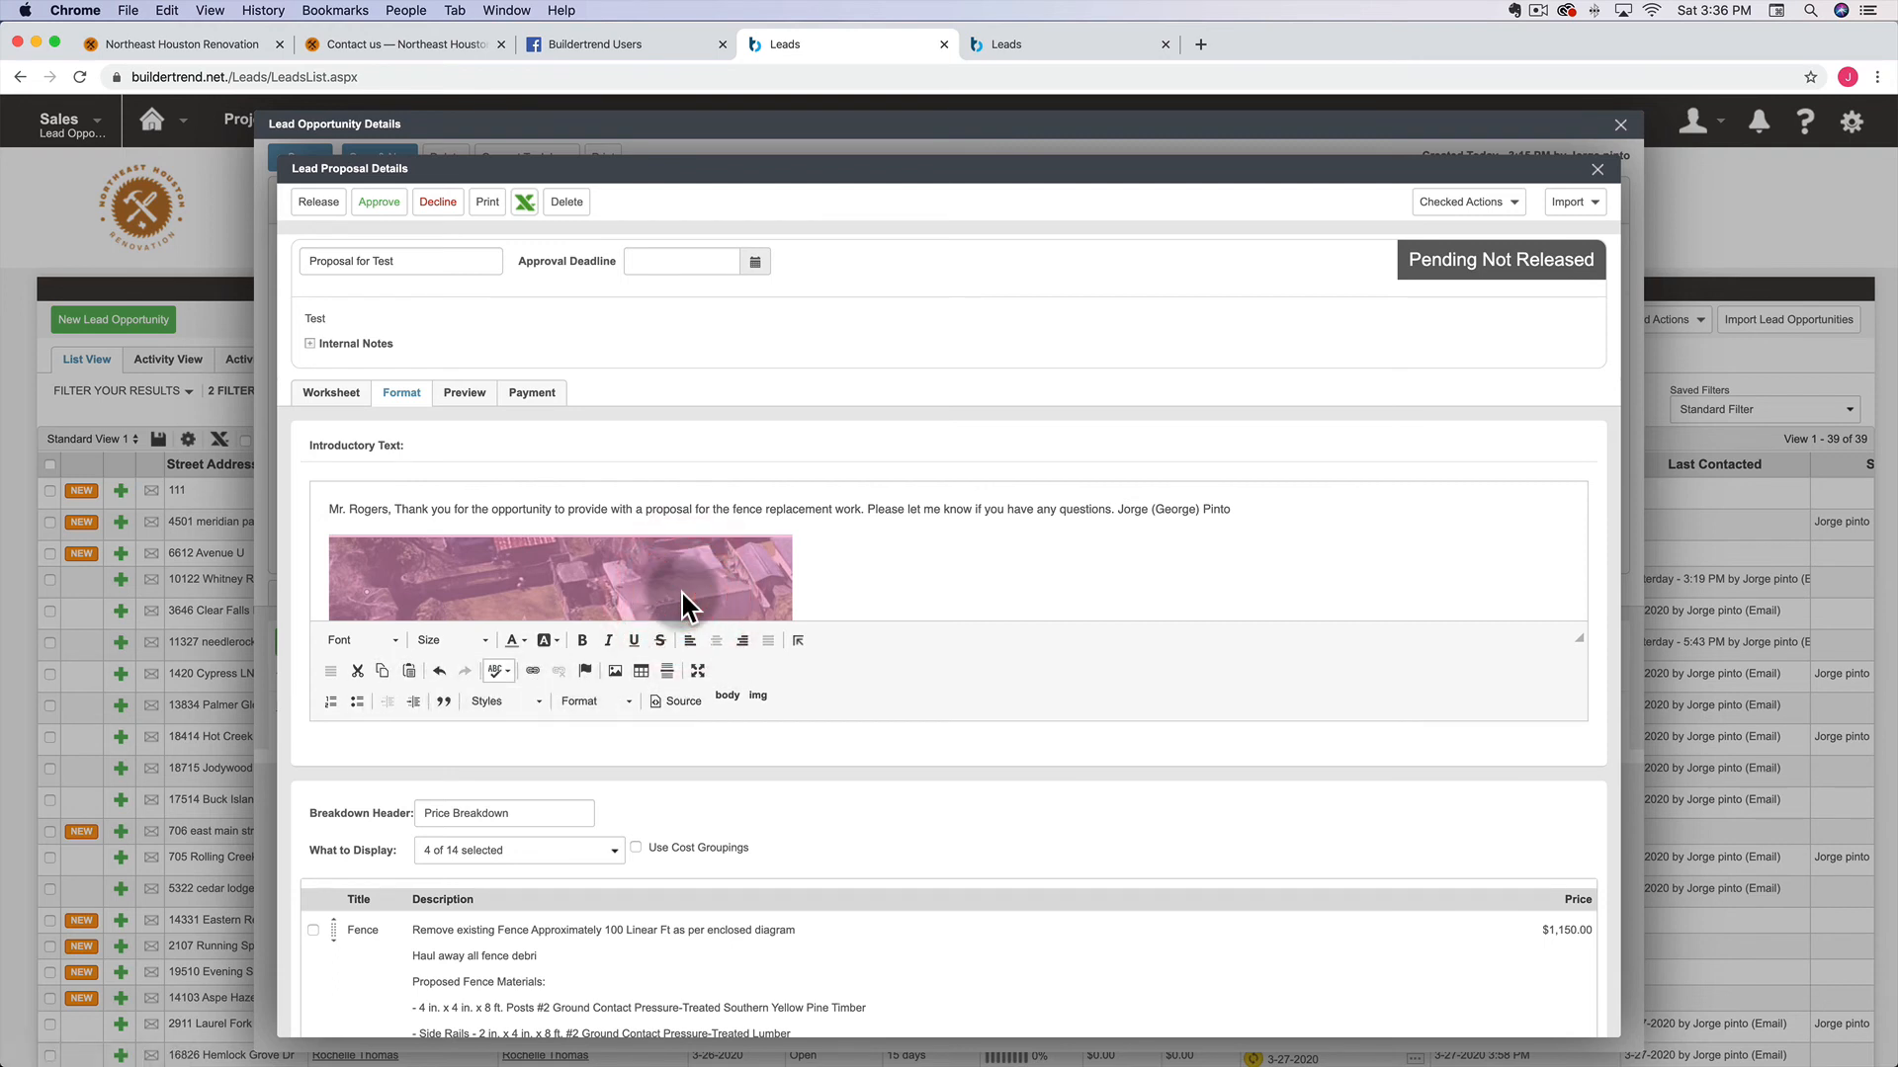
double_click(682, 595)
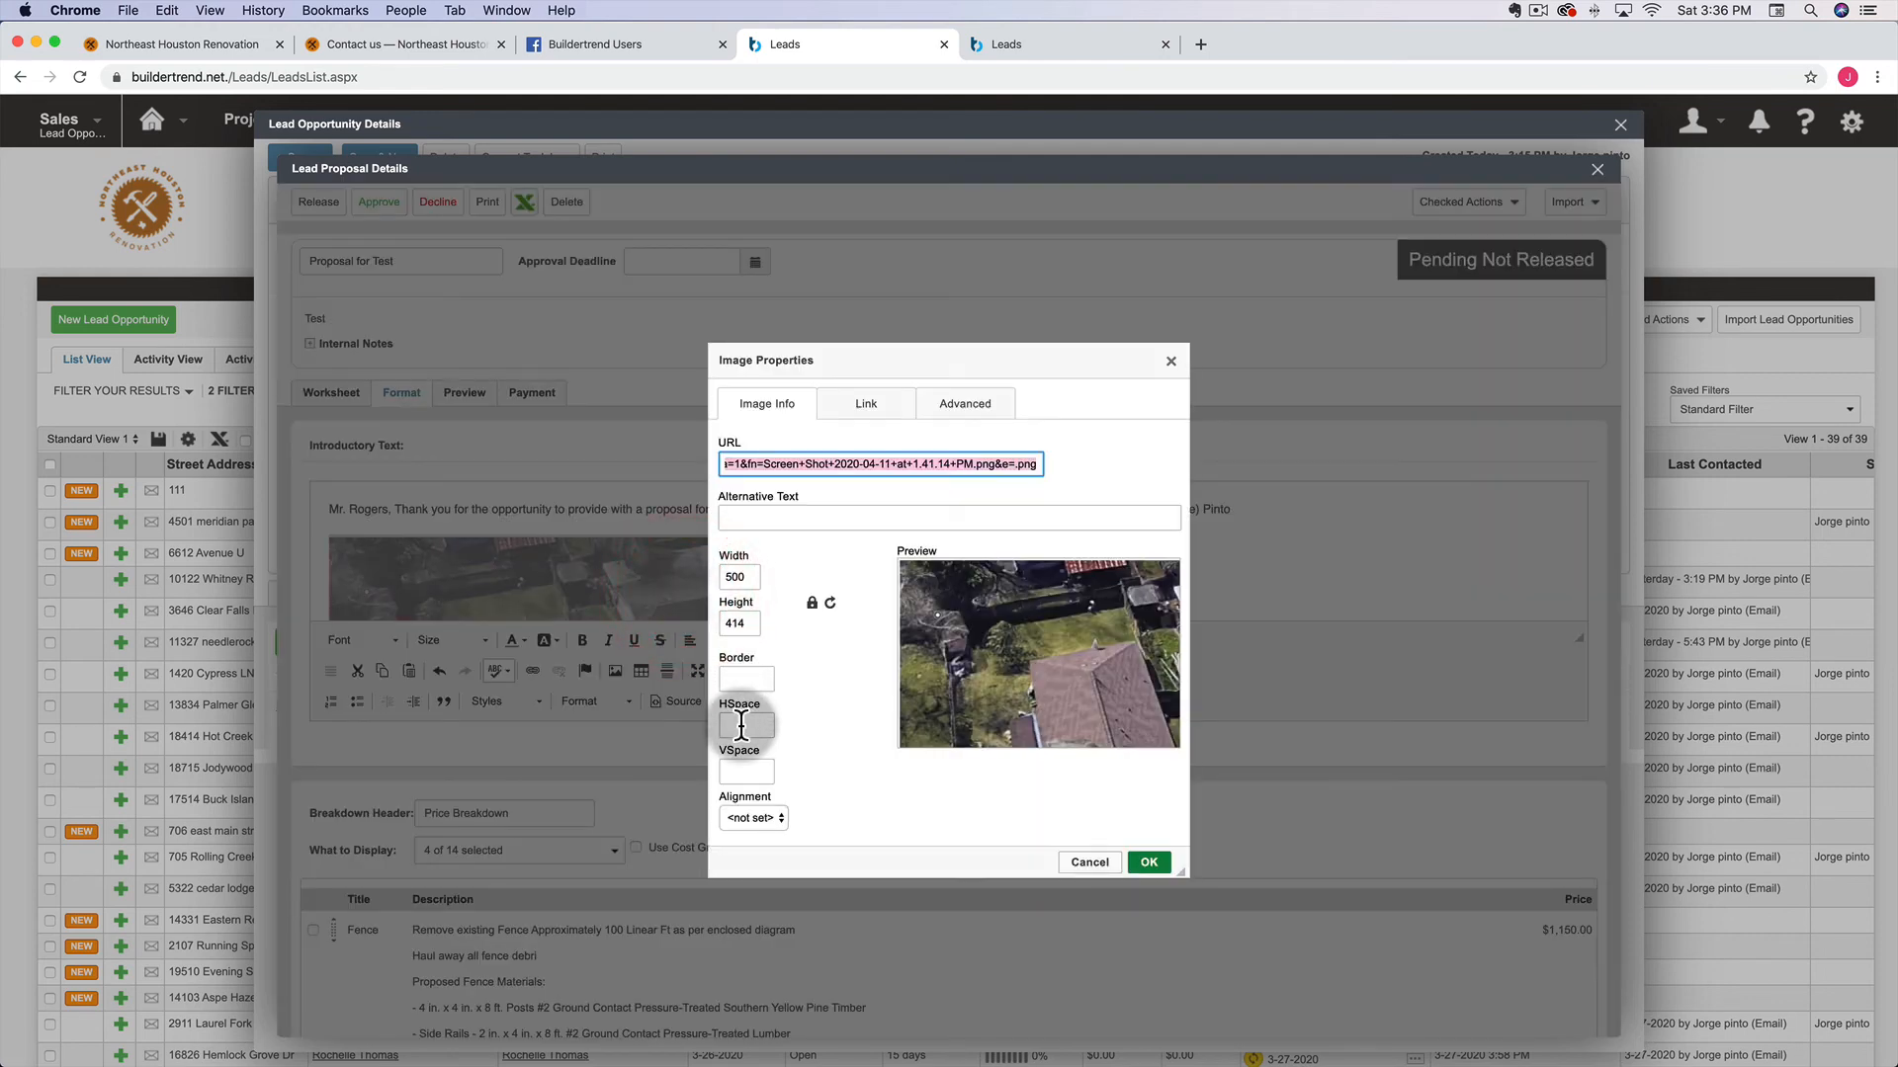
left_click(740, 727)
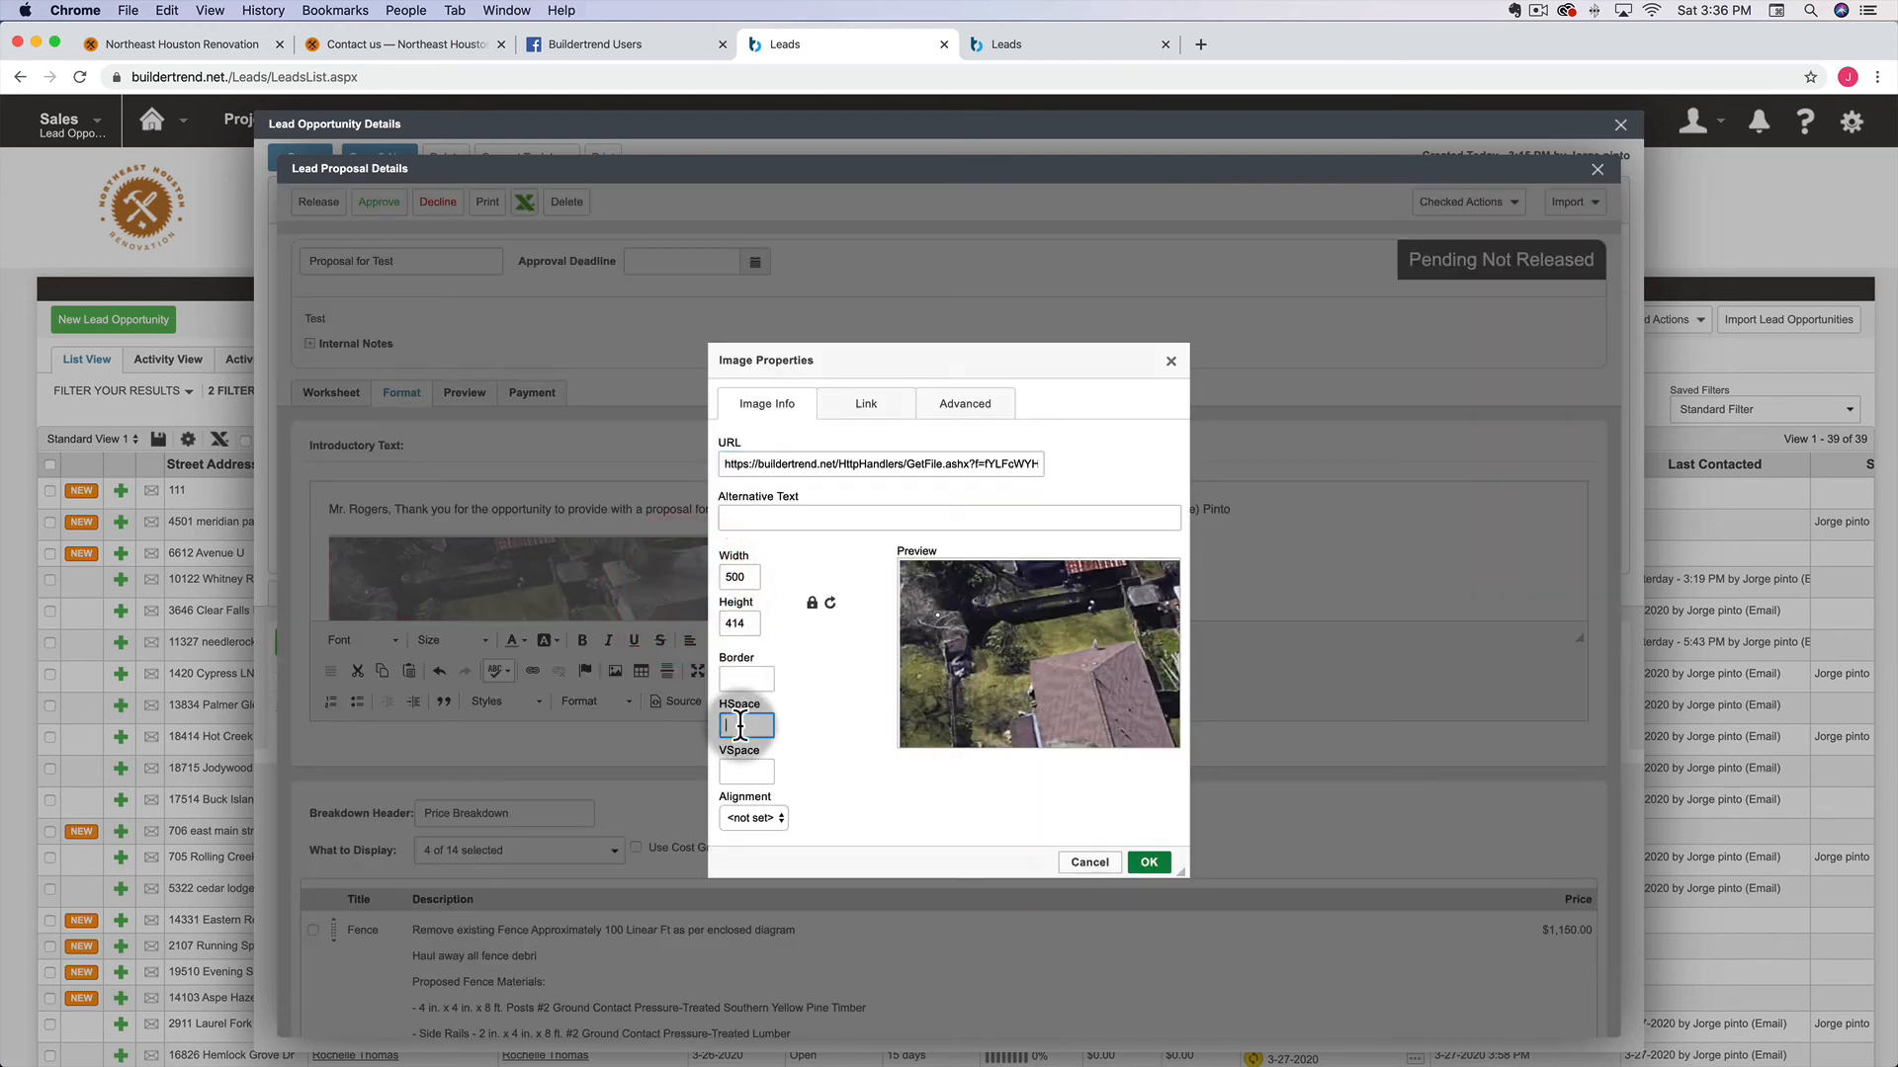
type("5")
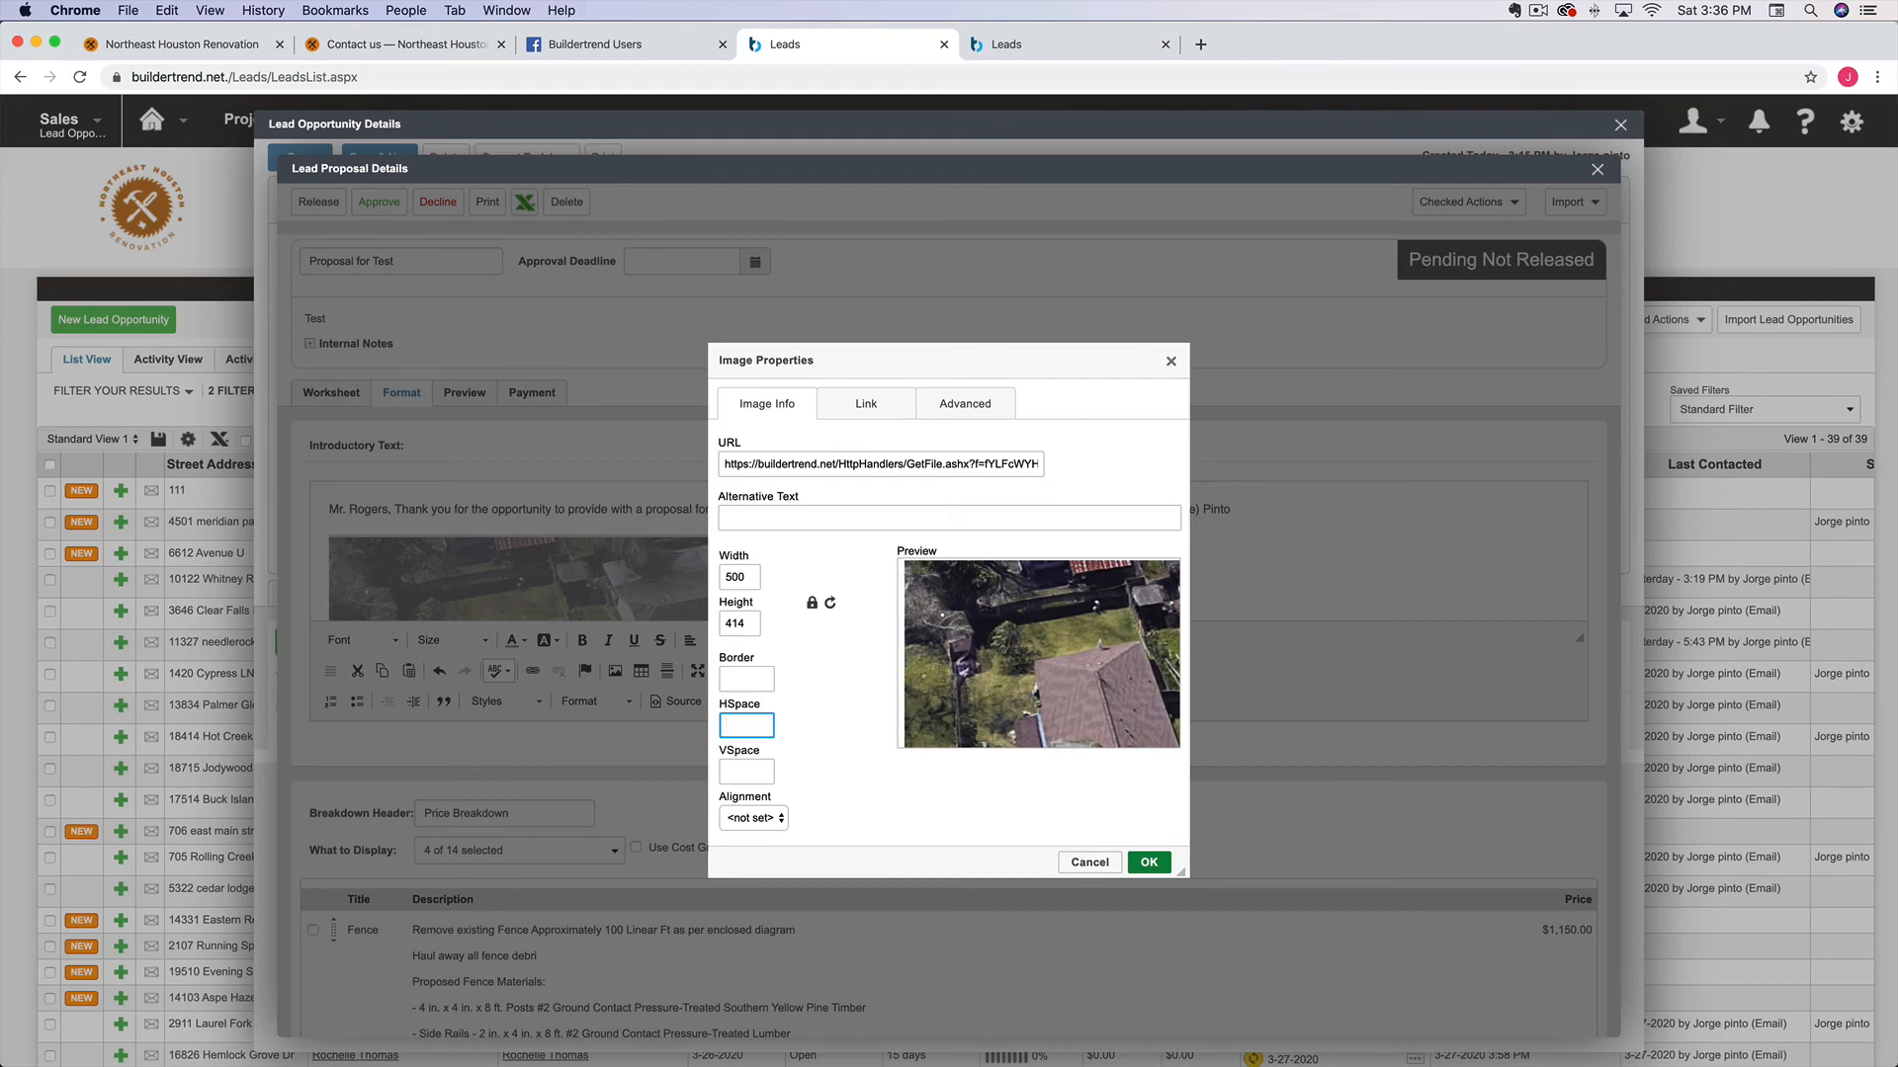
type("10")
key("BackSpace")
key("BackSpace")
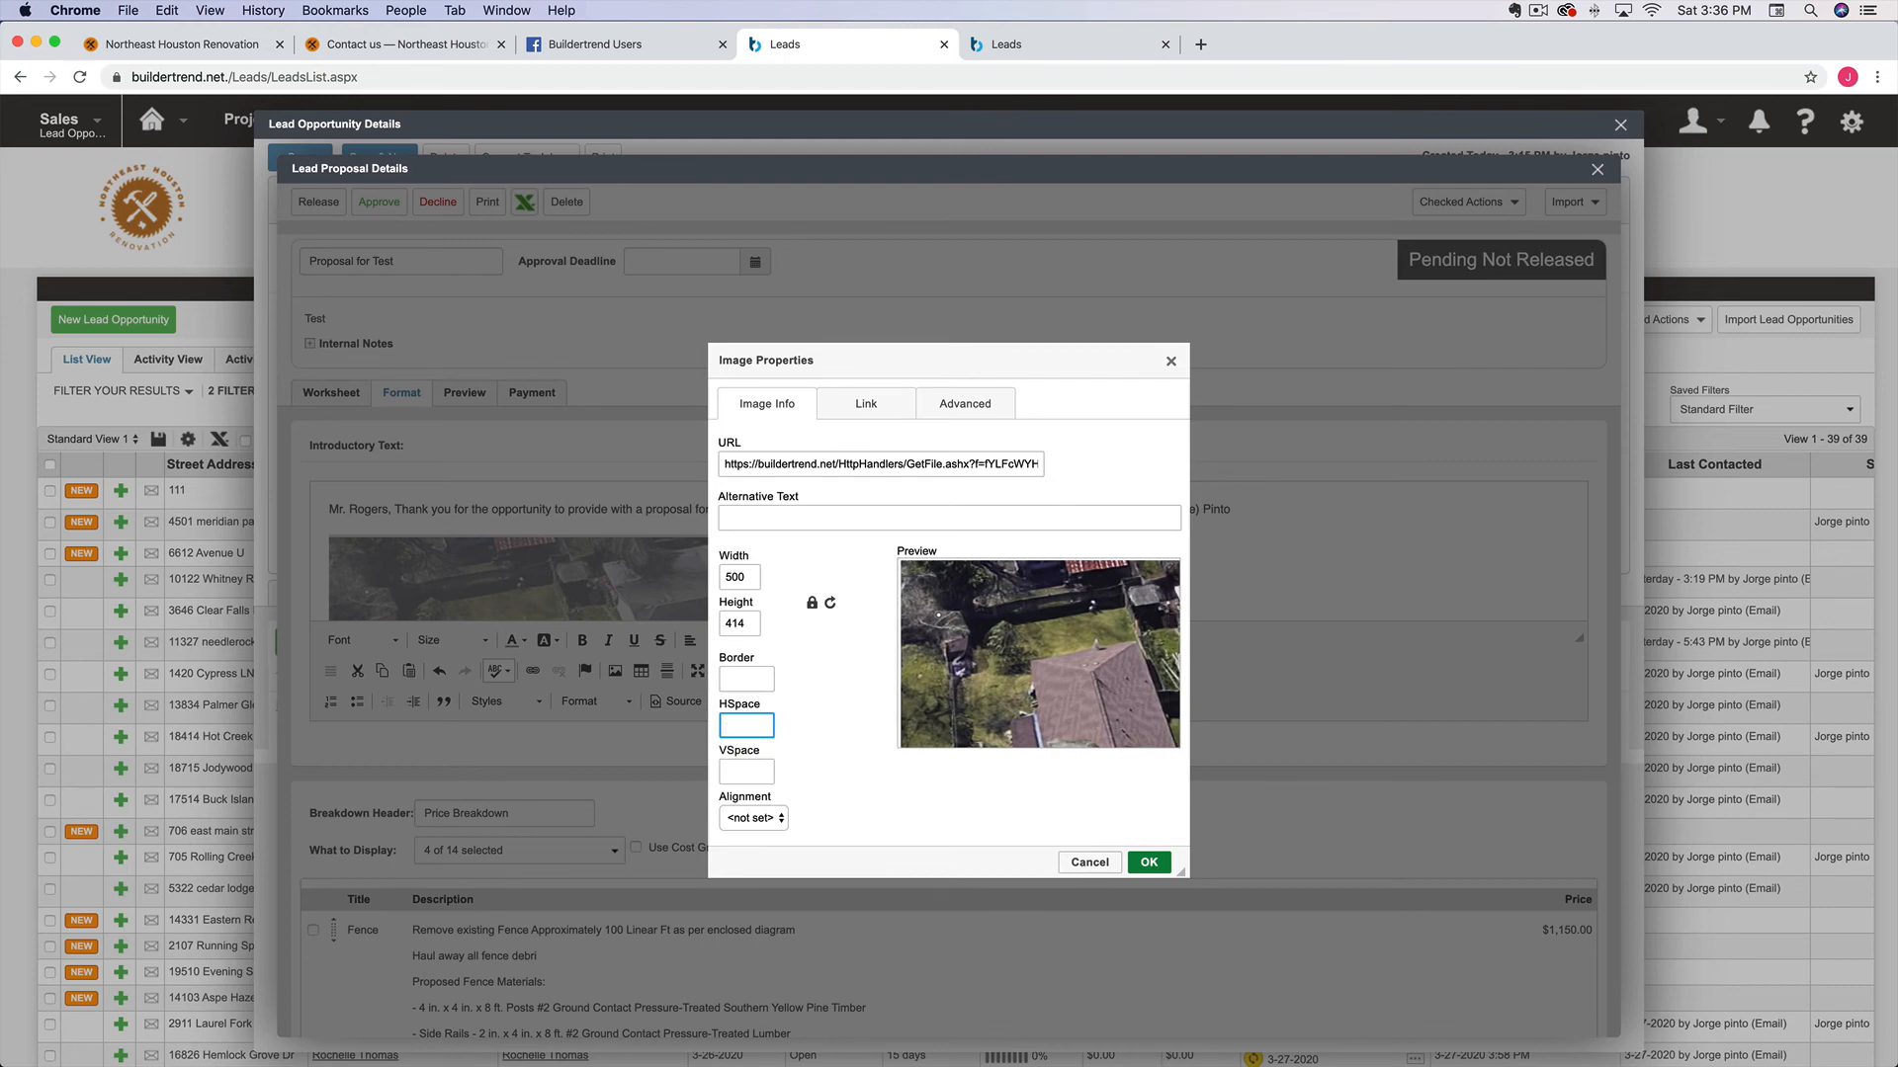
type("20")
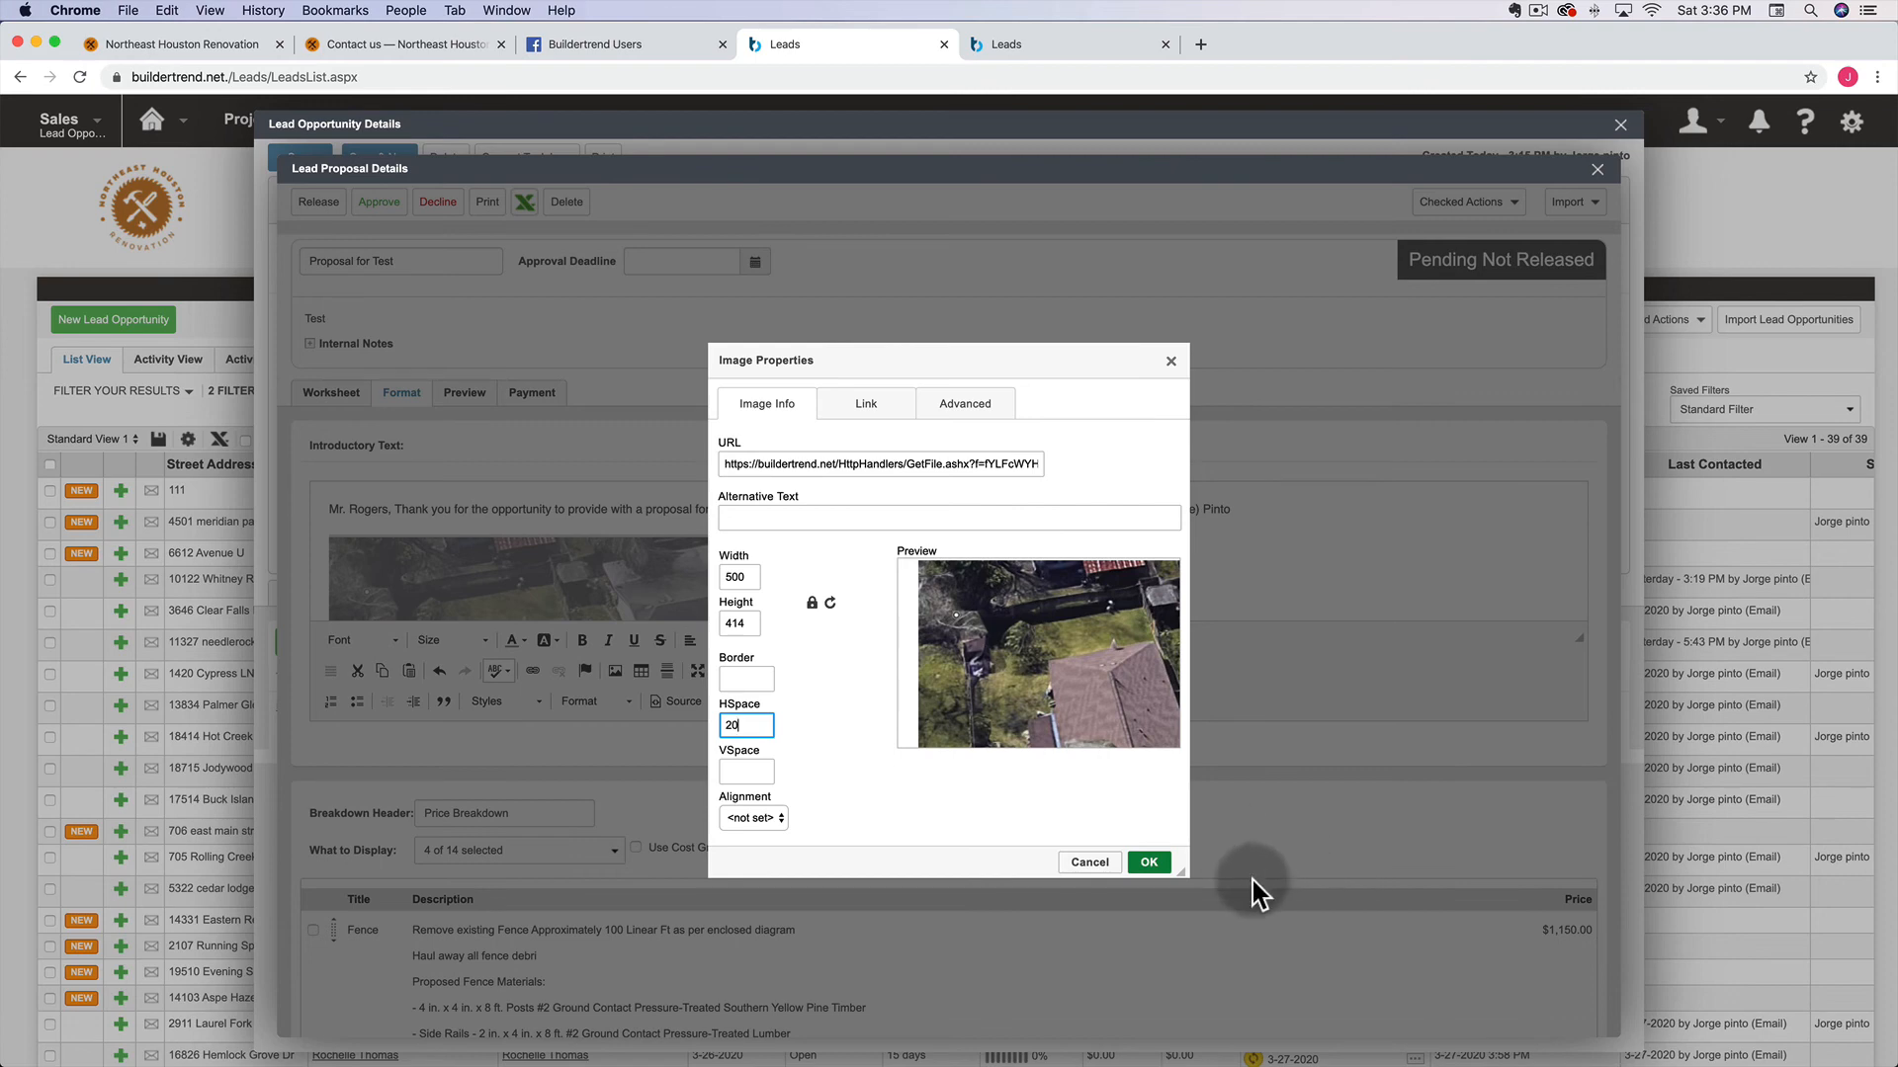
left_click(1149, 861)
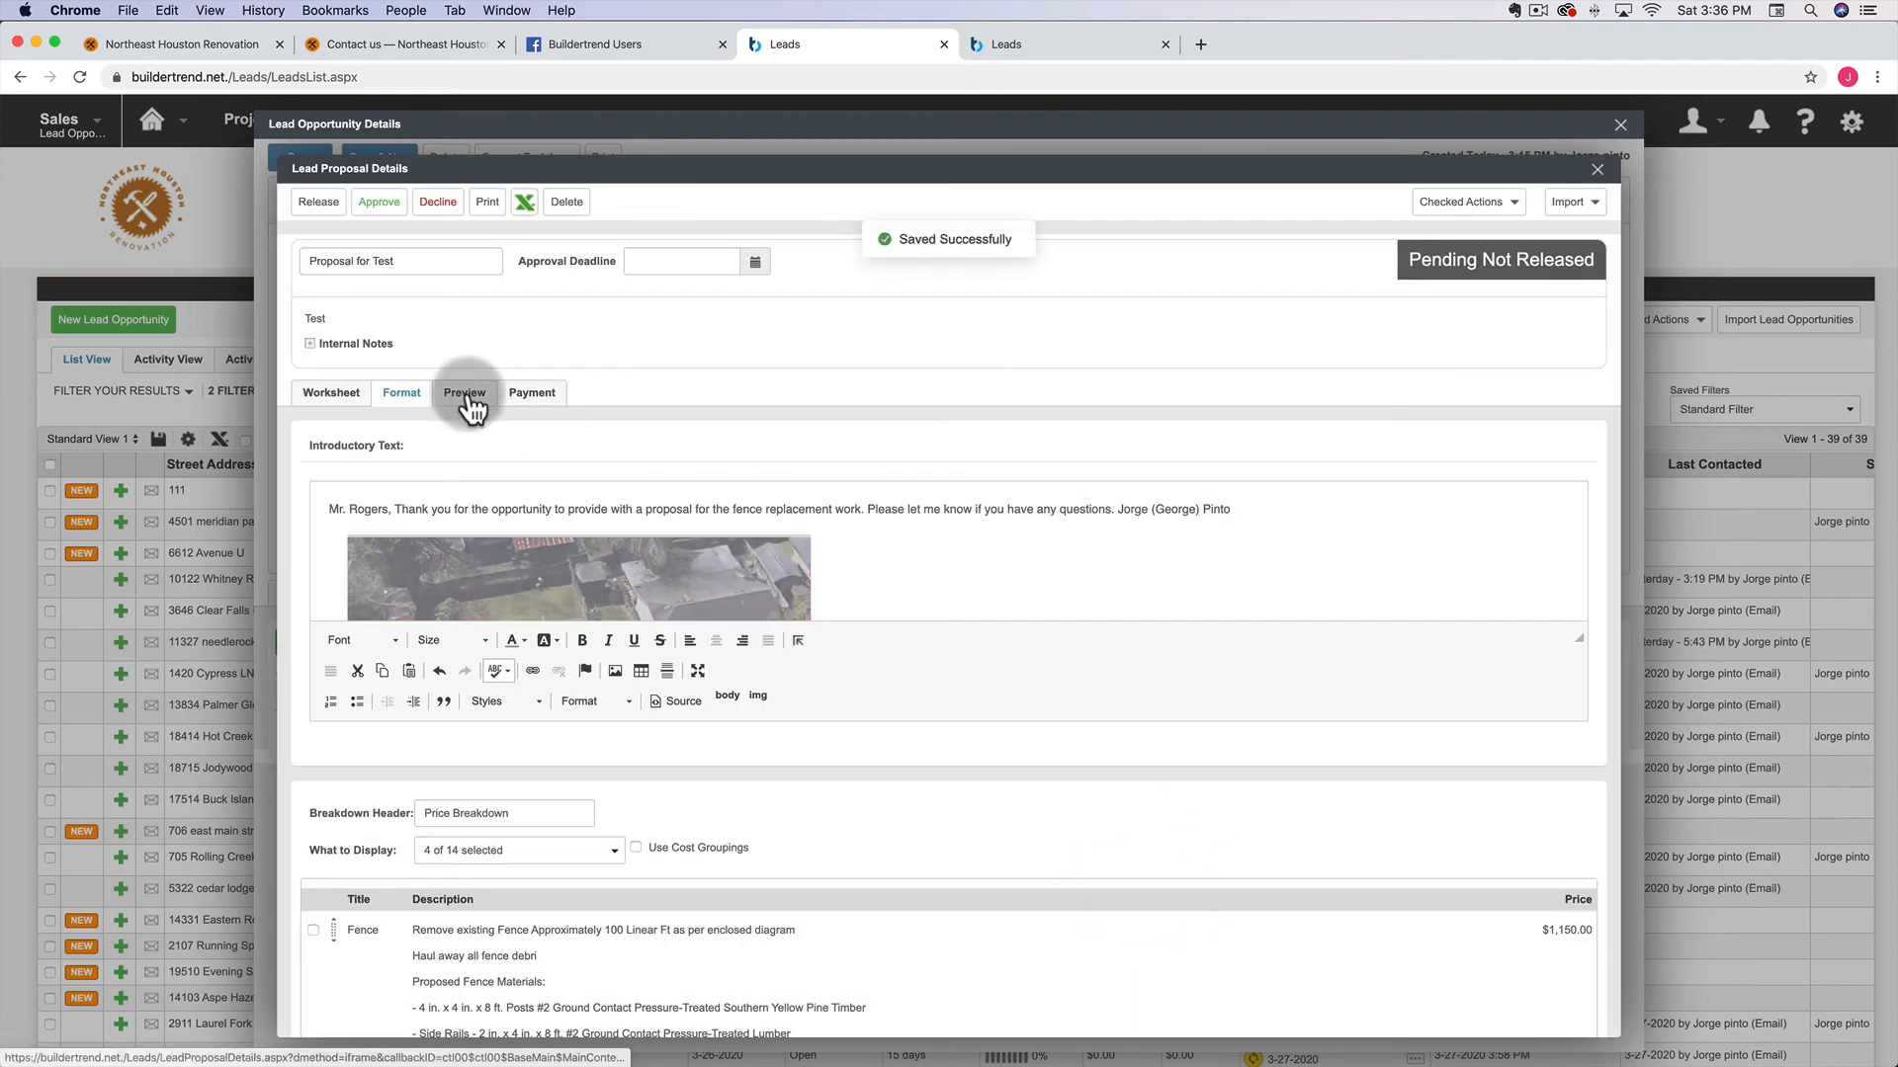
Preview the proposal and scroll through the letterhead, indented aerial photo, price breakdown and $3,100.00 total
left_click(466, 395)
scroll(684, 638, "down", 10)
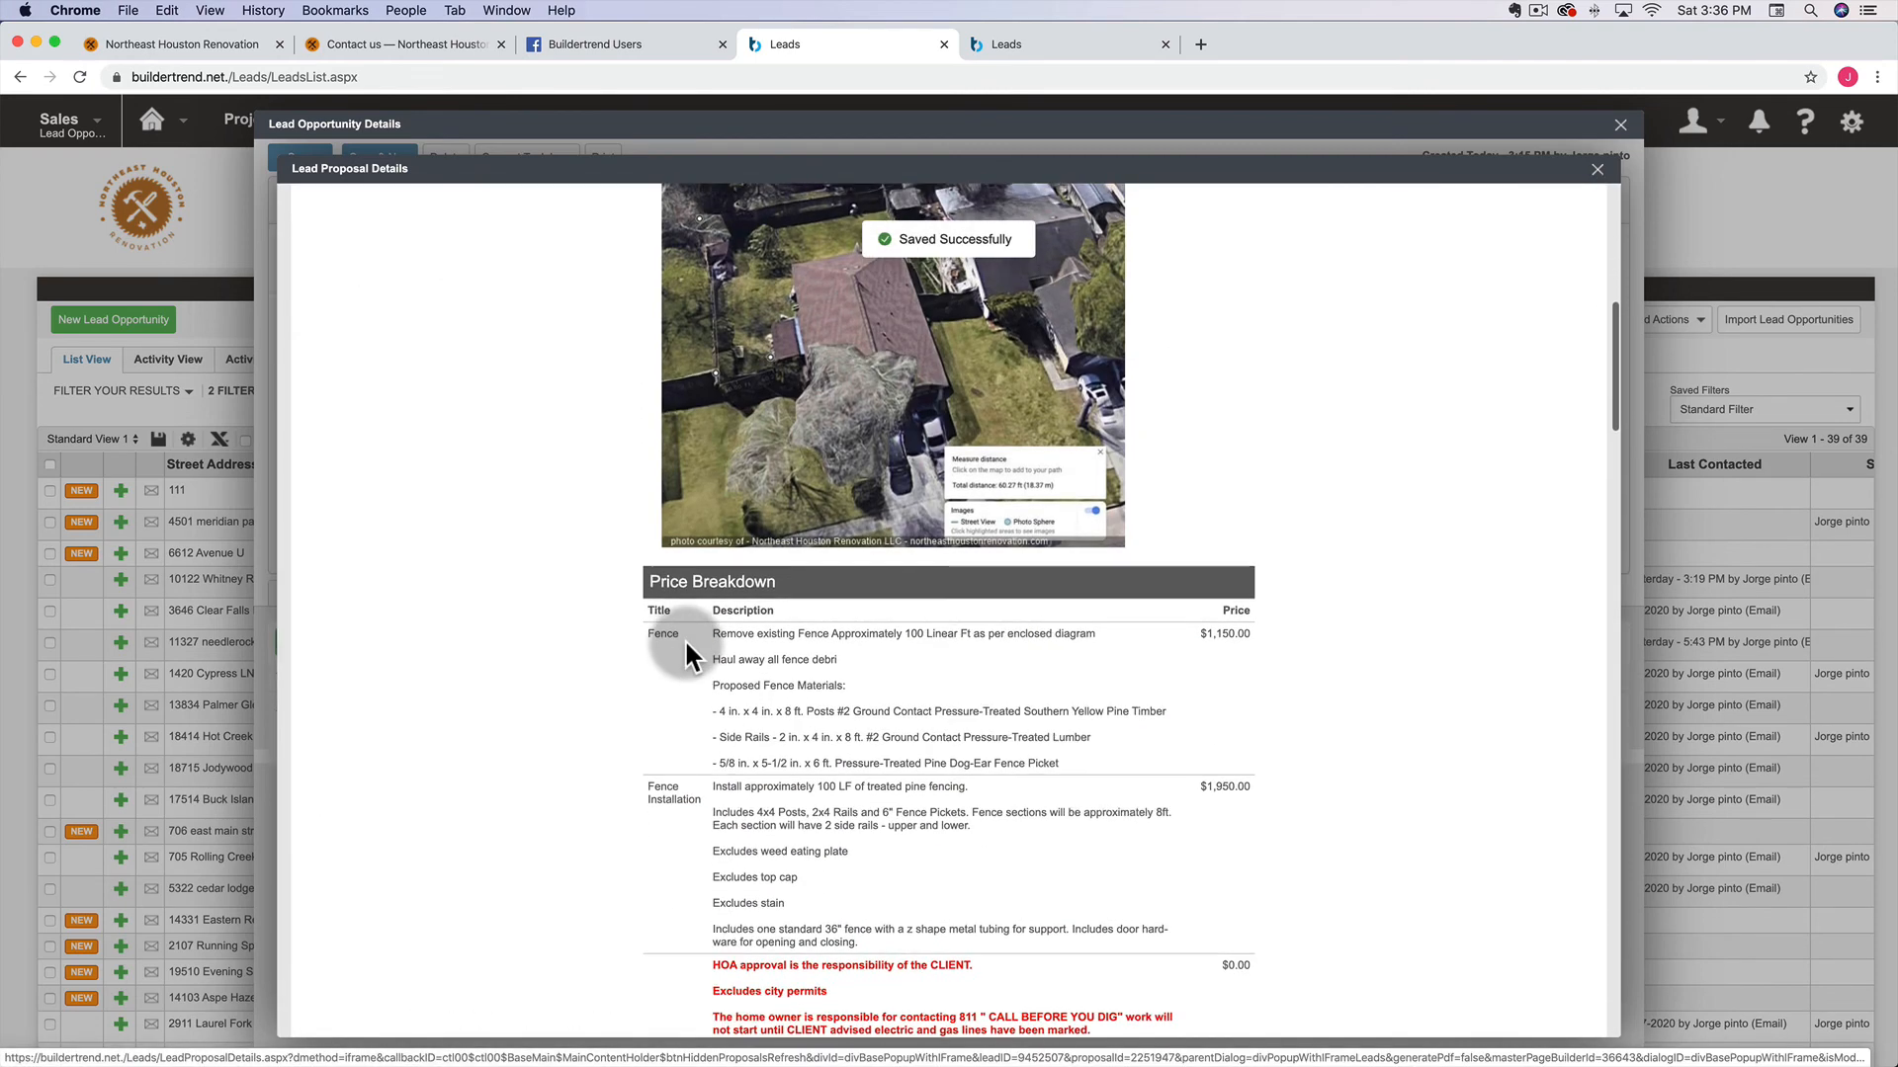
scroll(686, 644, "down", 5)
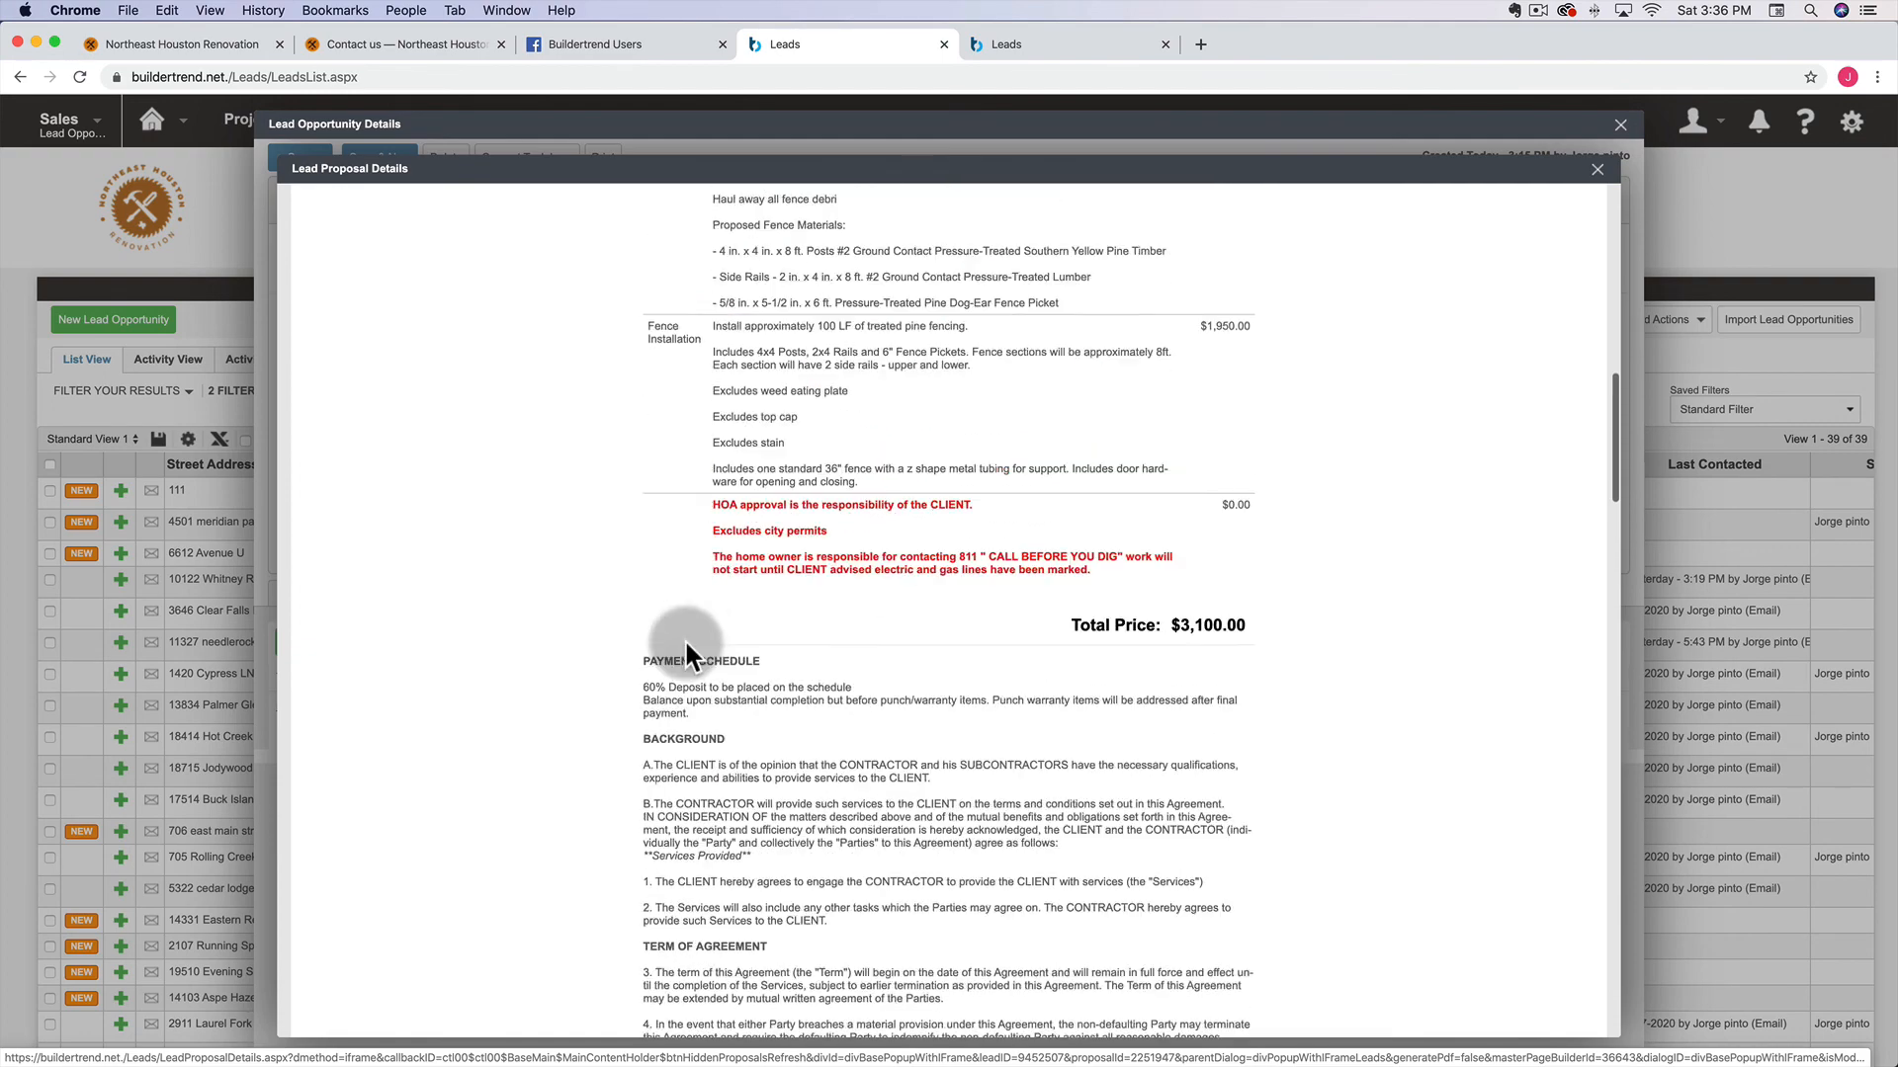
scroll(684, 639, "up", 12)
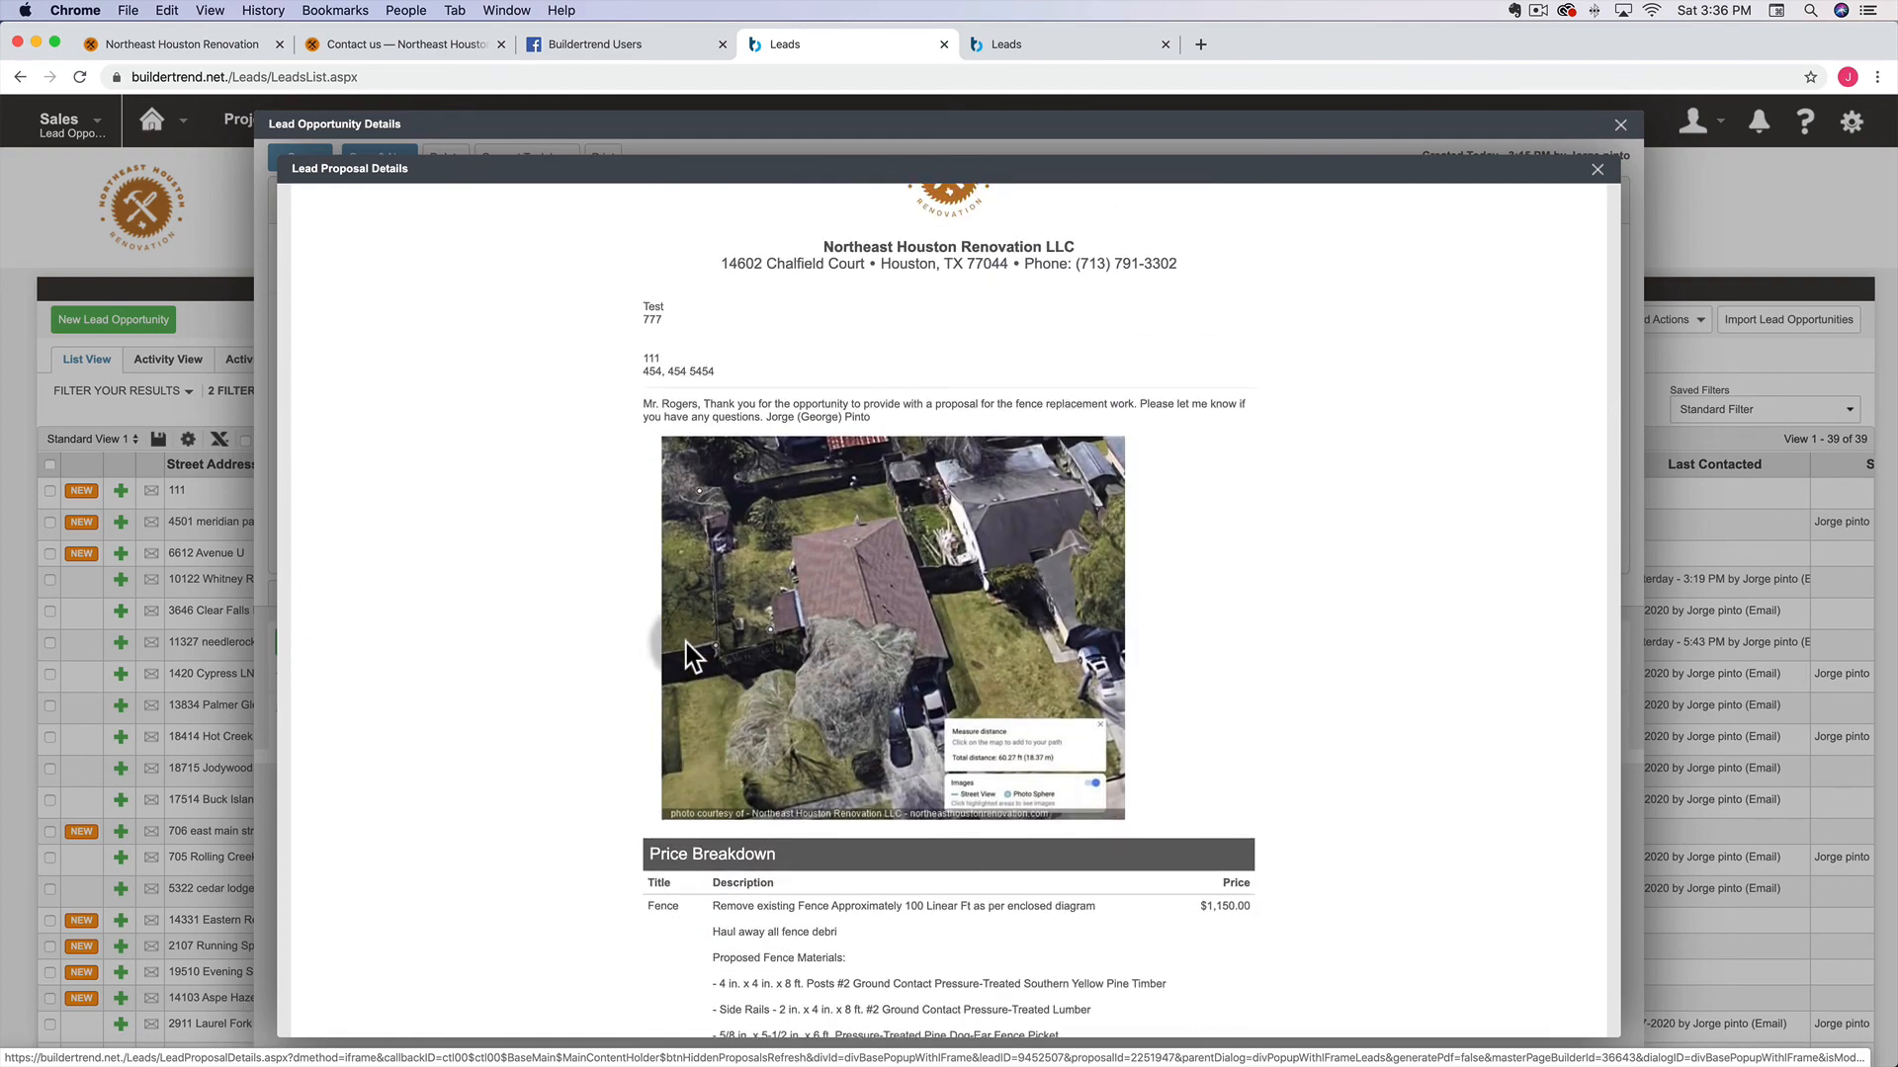
scroll(686, 642, "down", 8)
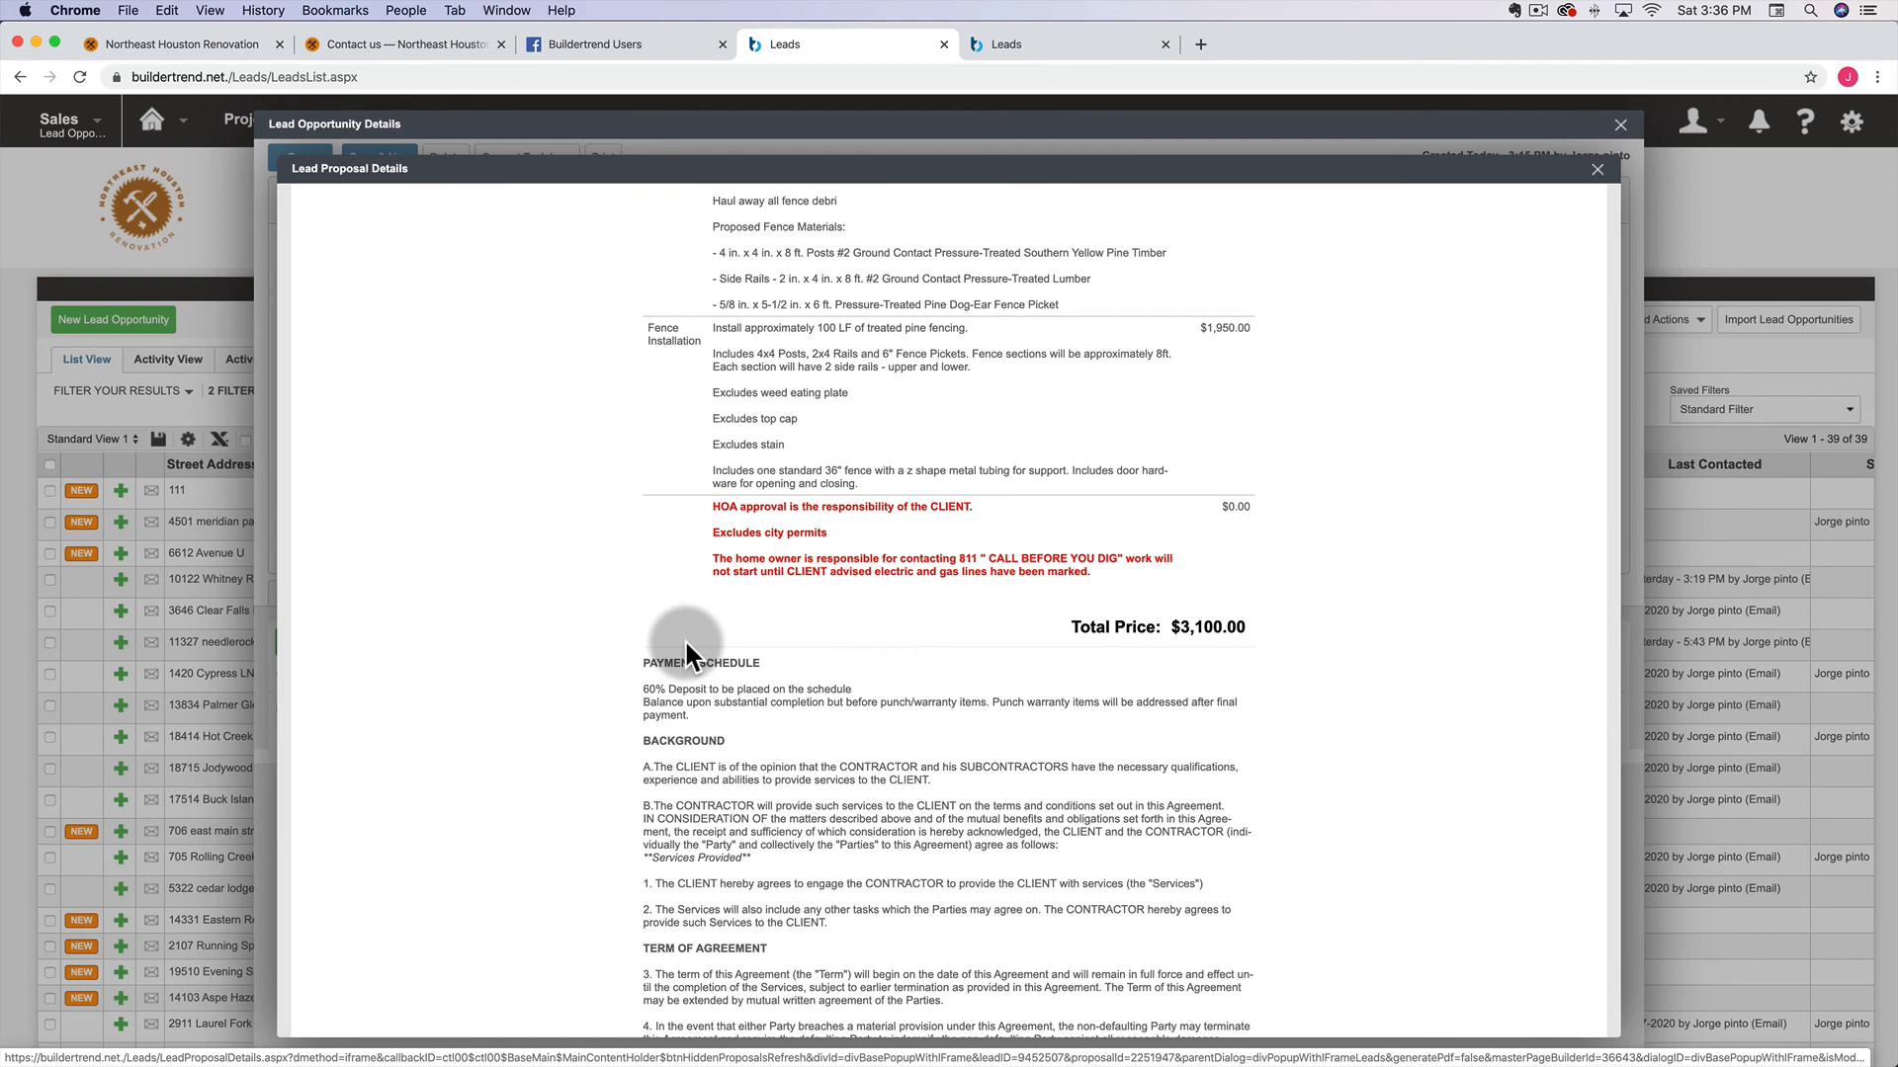
scroll(684, 638, "up", 8)
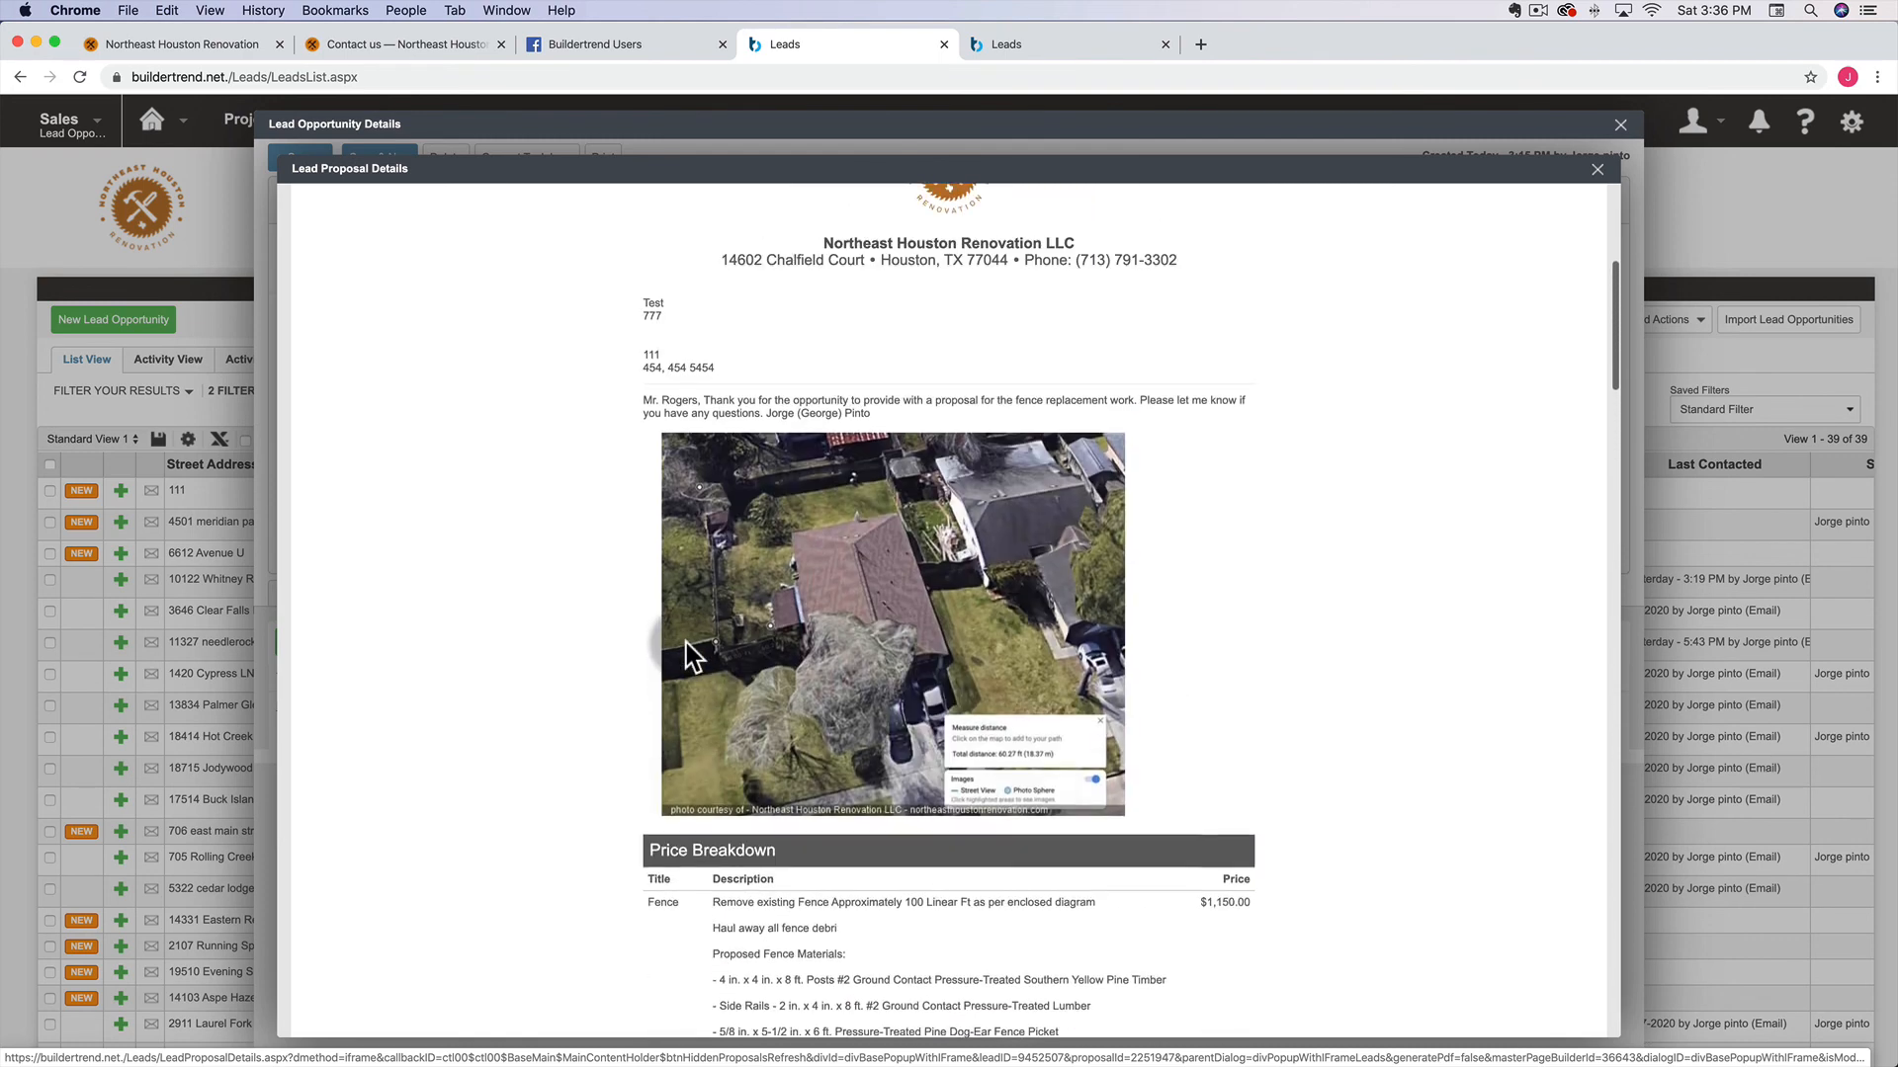
scroll(686, 642, "up", 5)
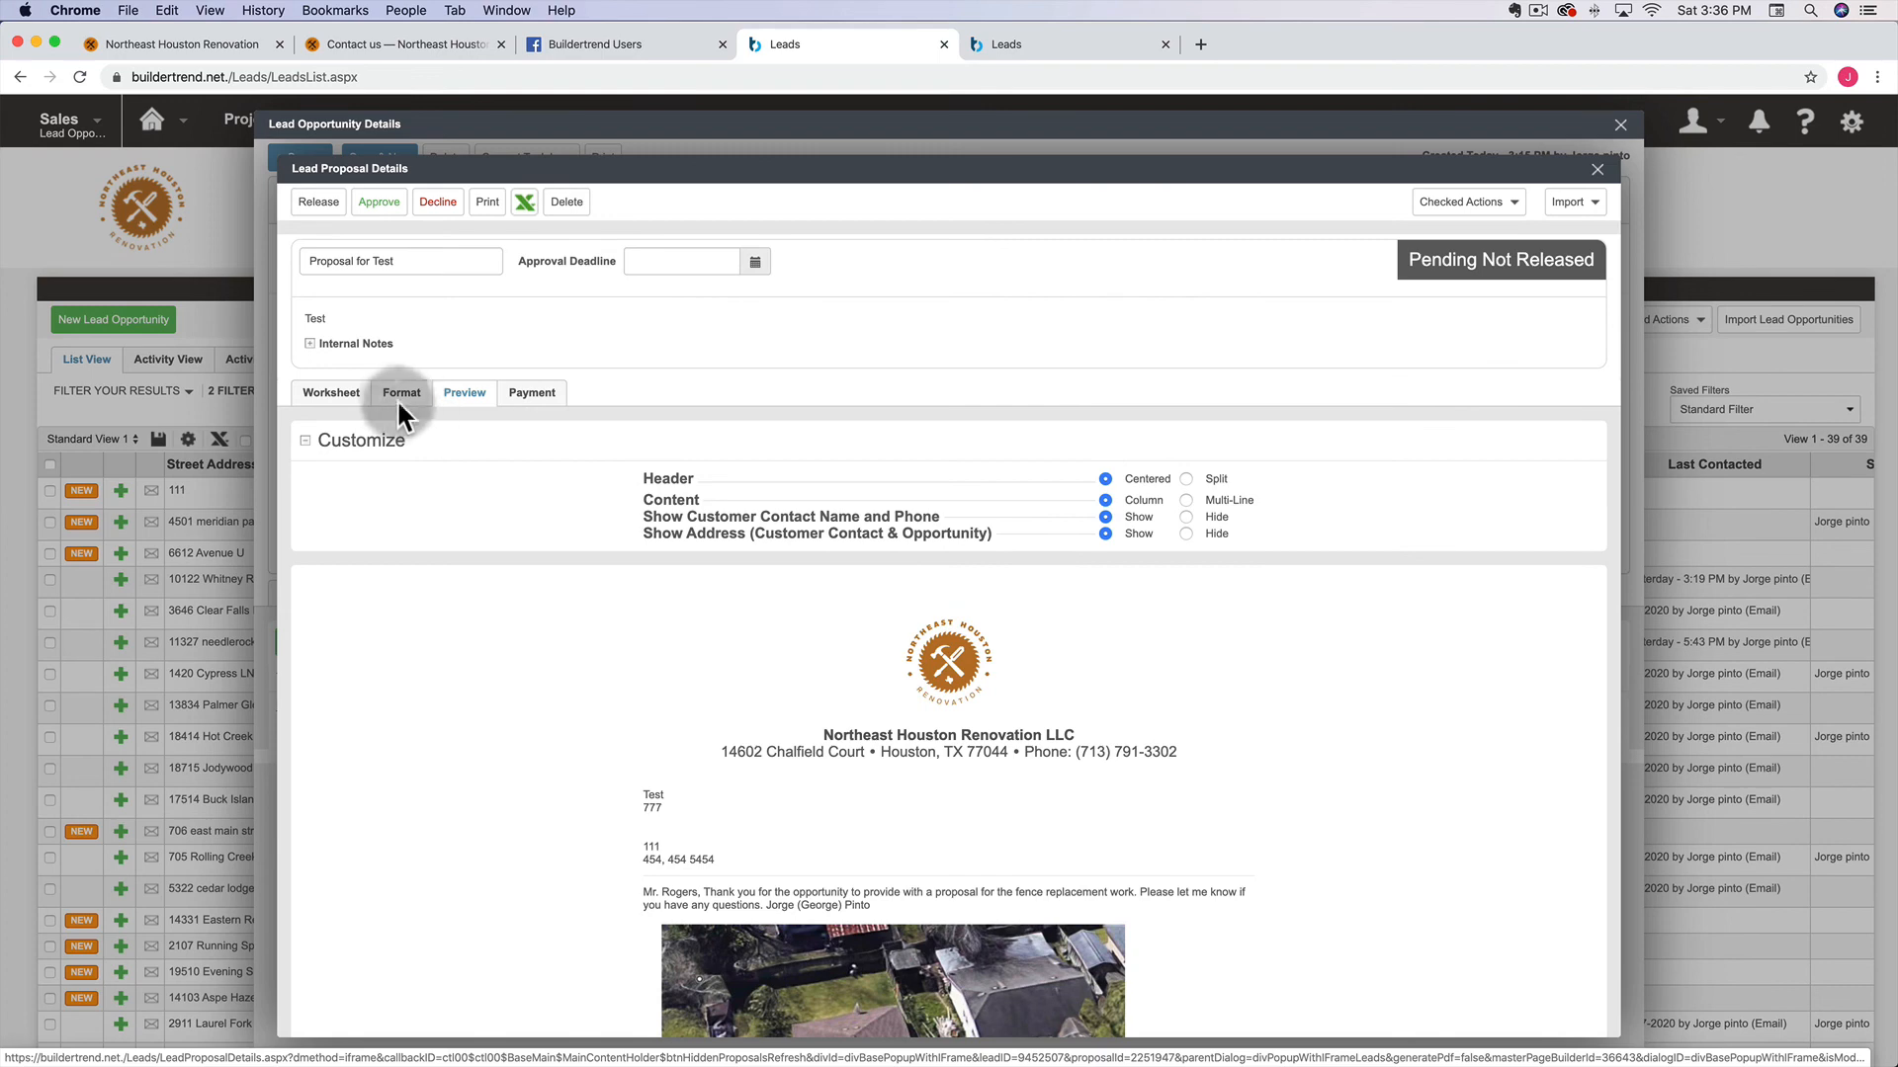
Apply a 50% markup to all line items on the Worksheet
left_click(326, 394)
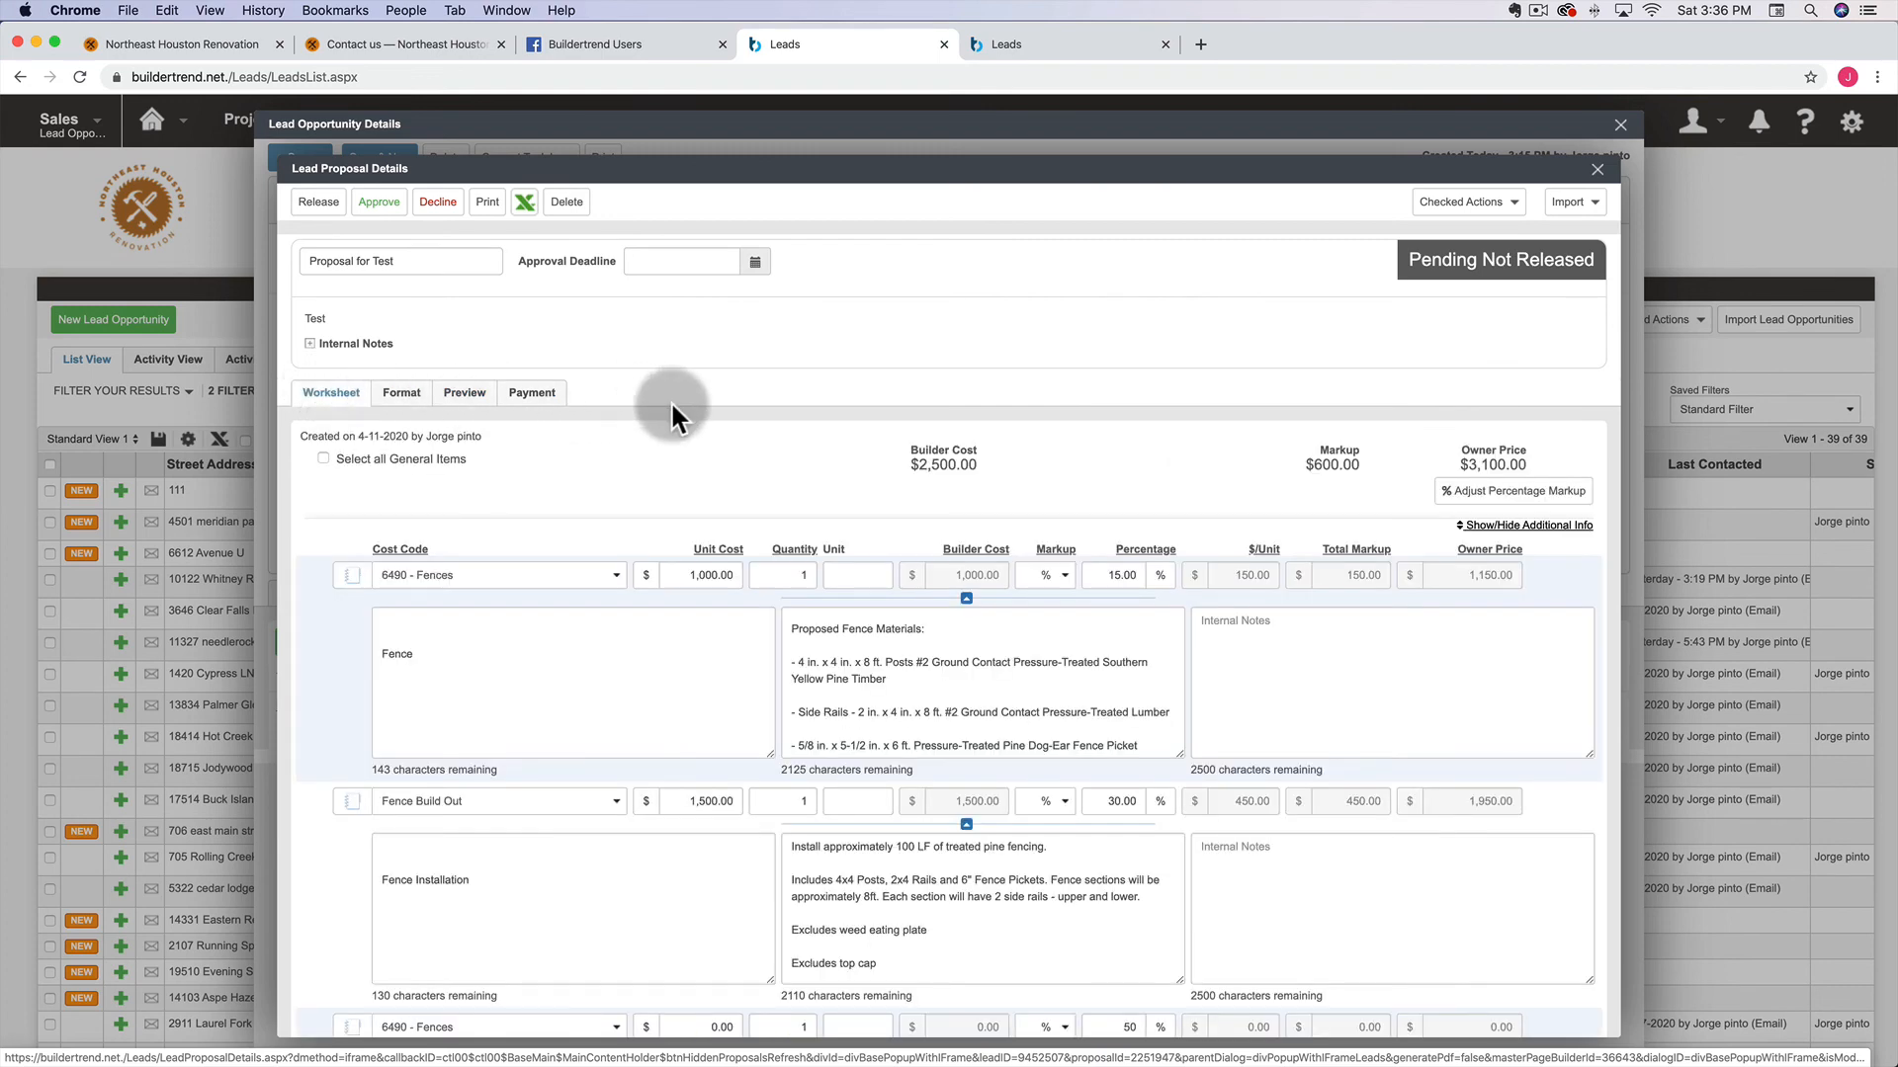
scroll(670, 400, "down", 3)
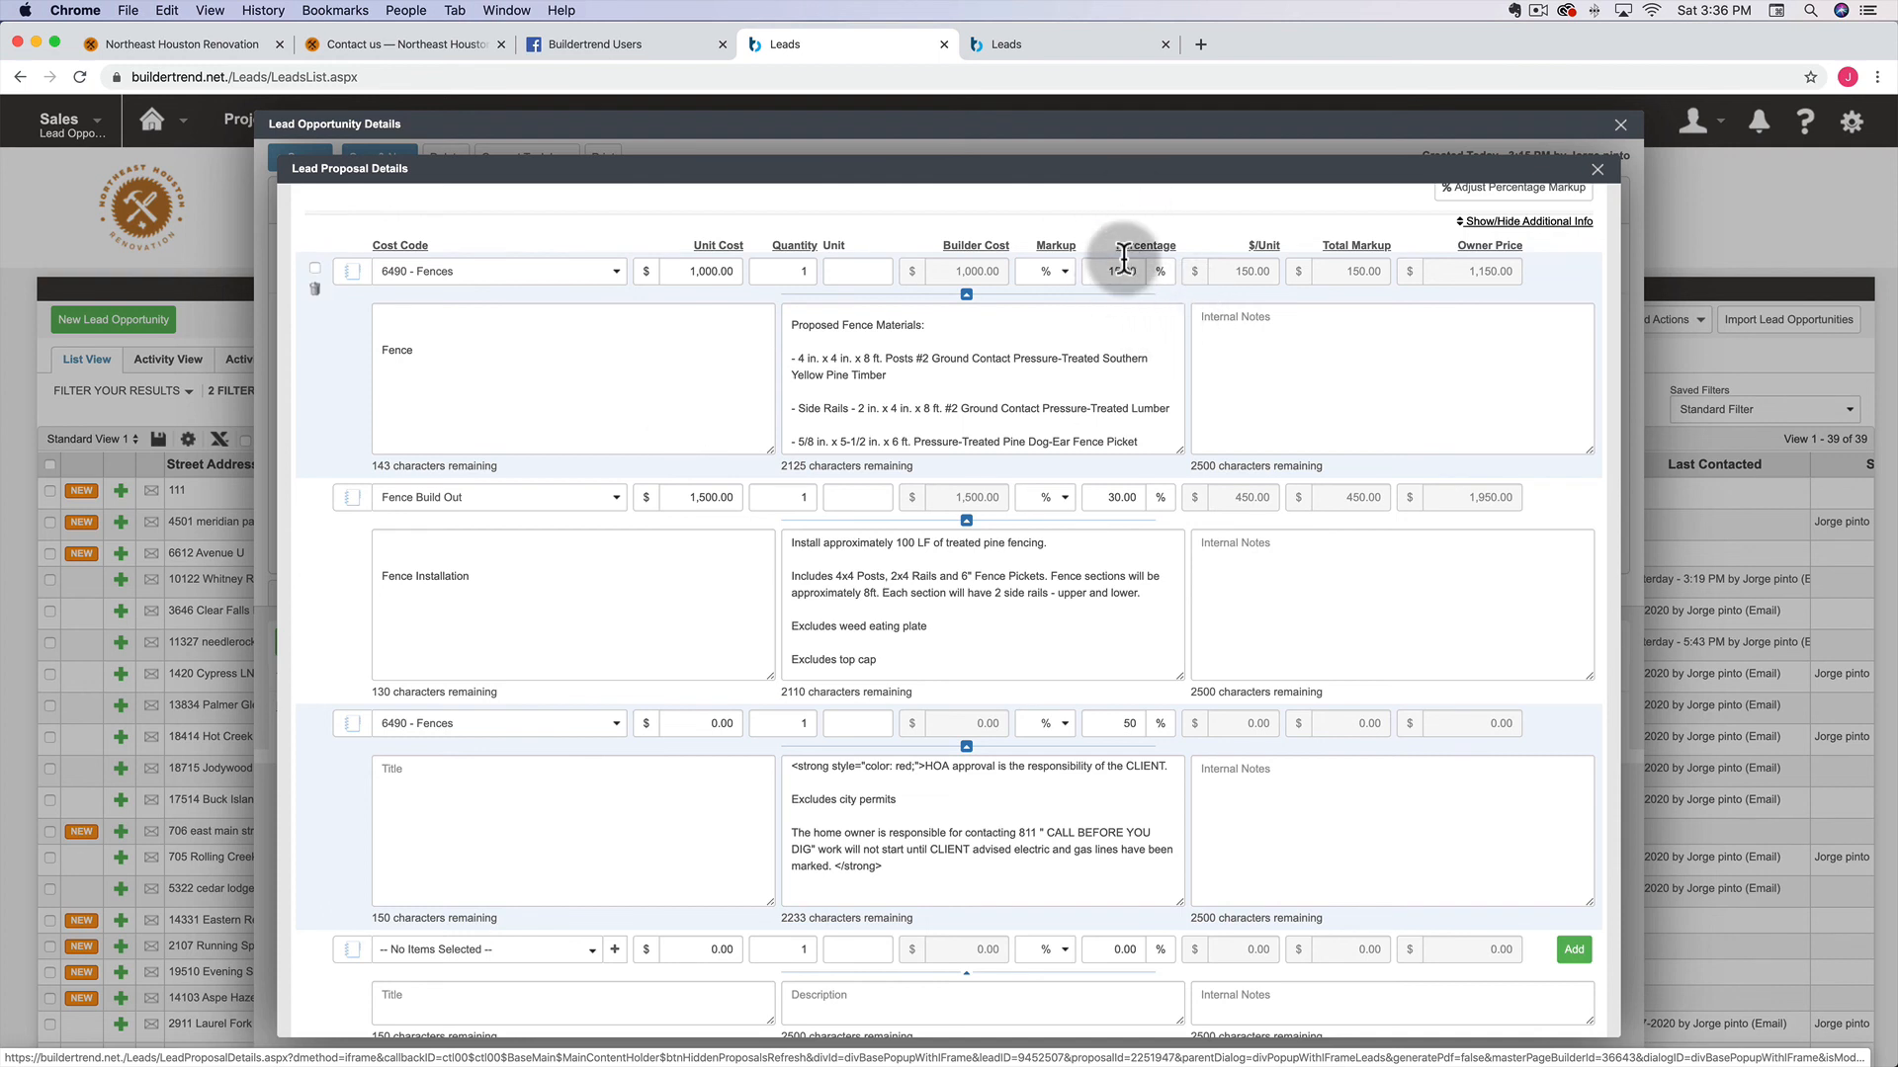
scroll(1186, 474, "up", 3)
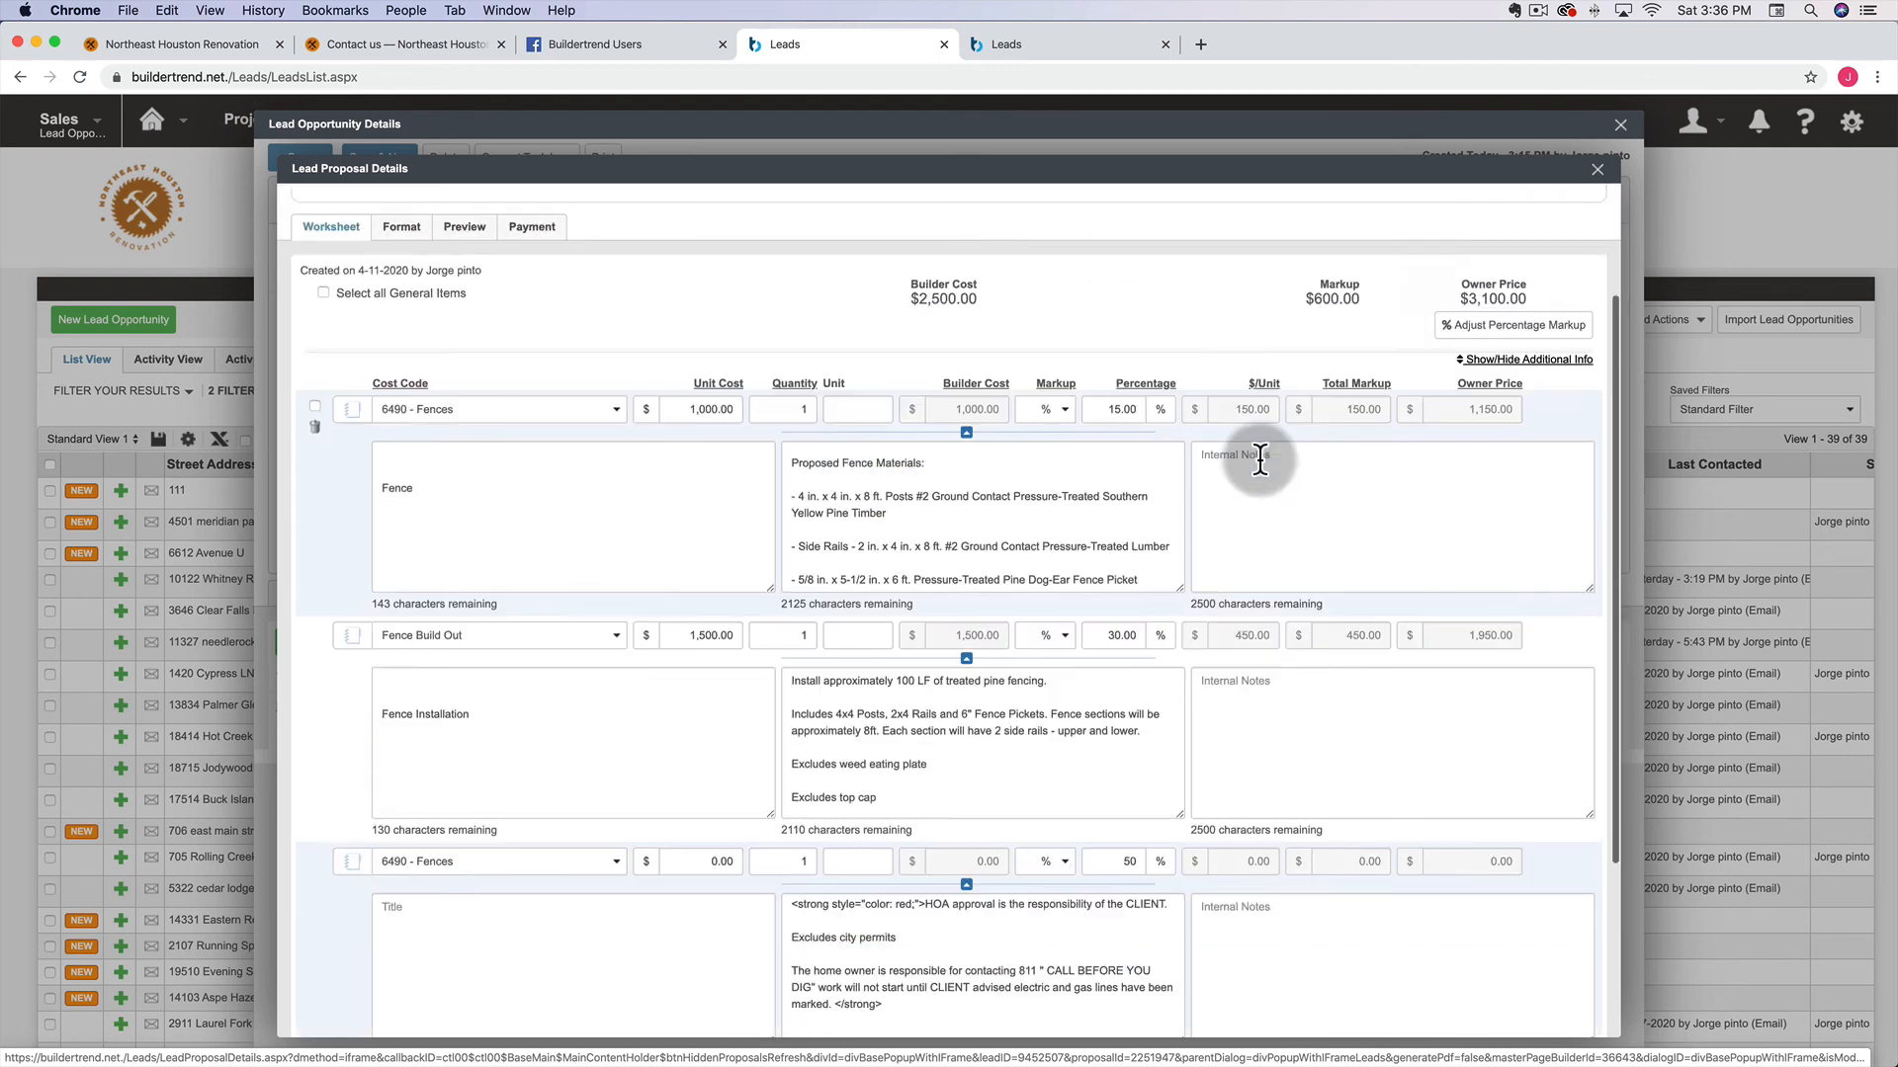
left_click(1555, 457)
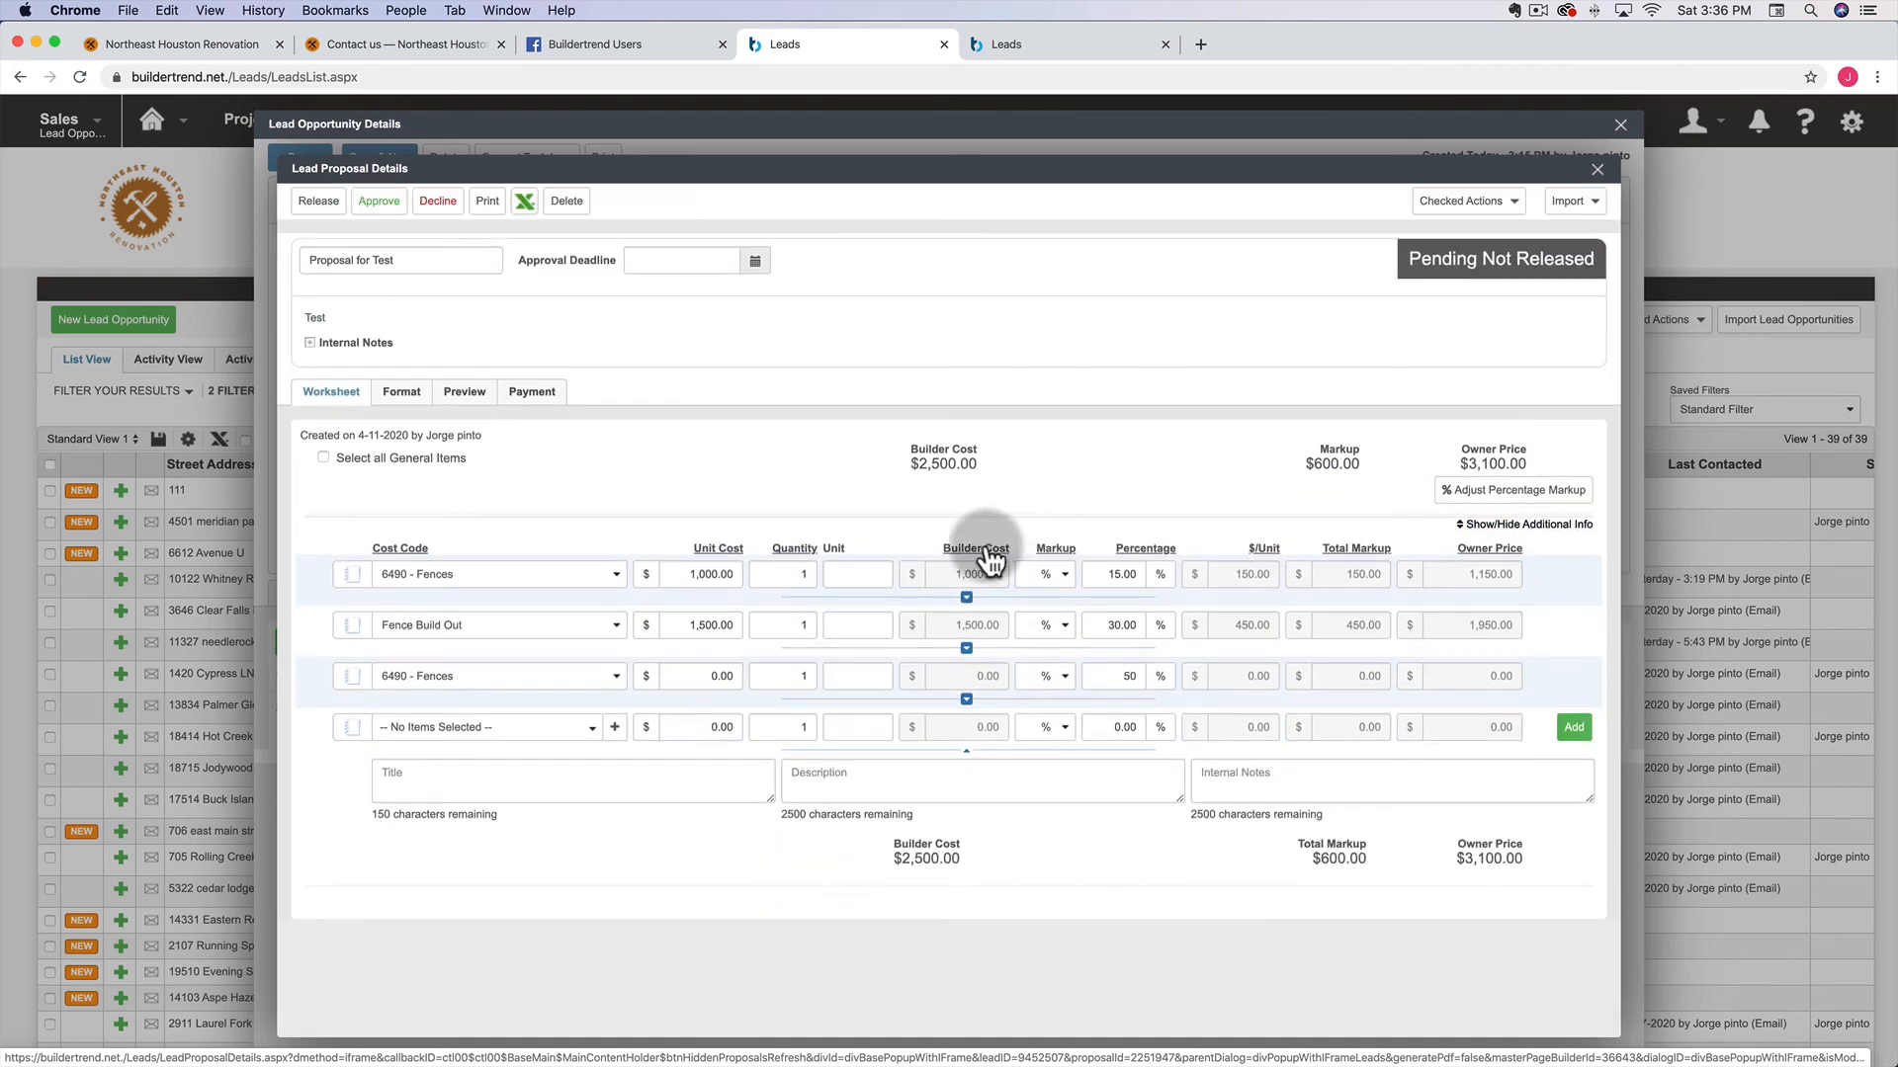
left_click(1512, 489)
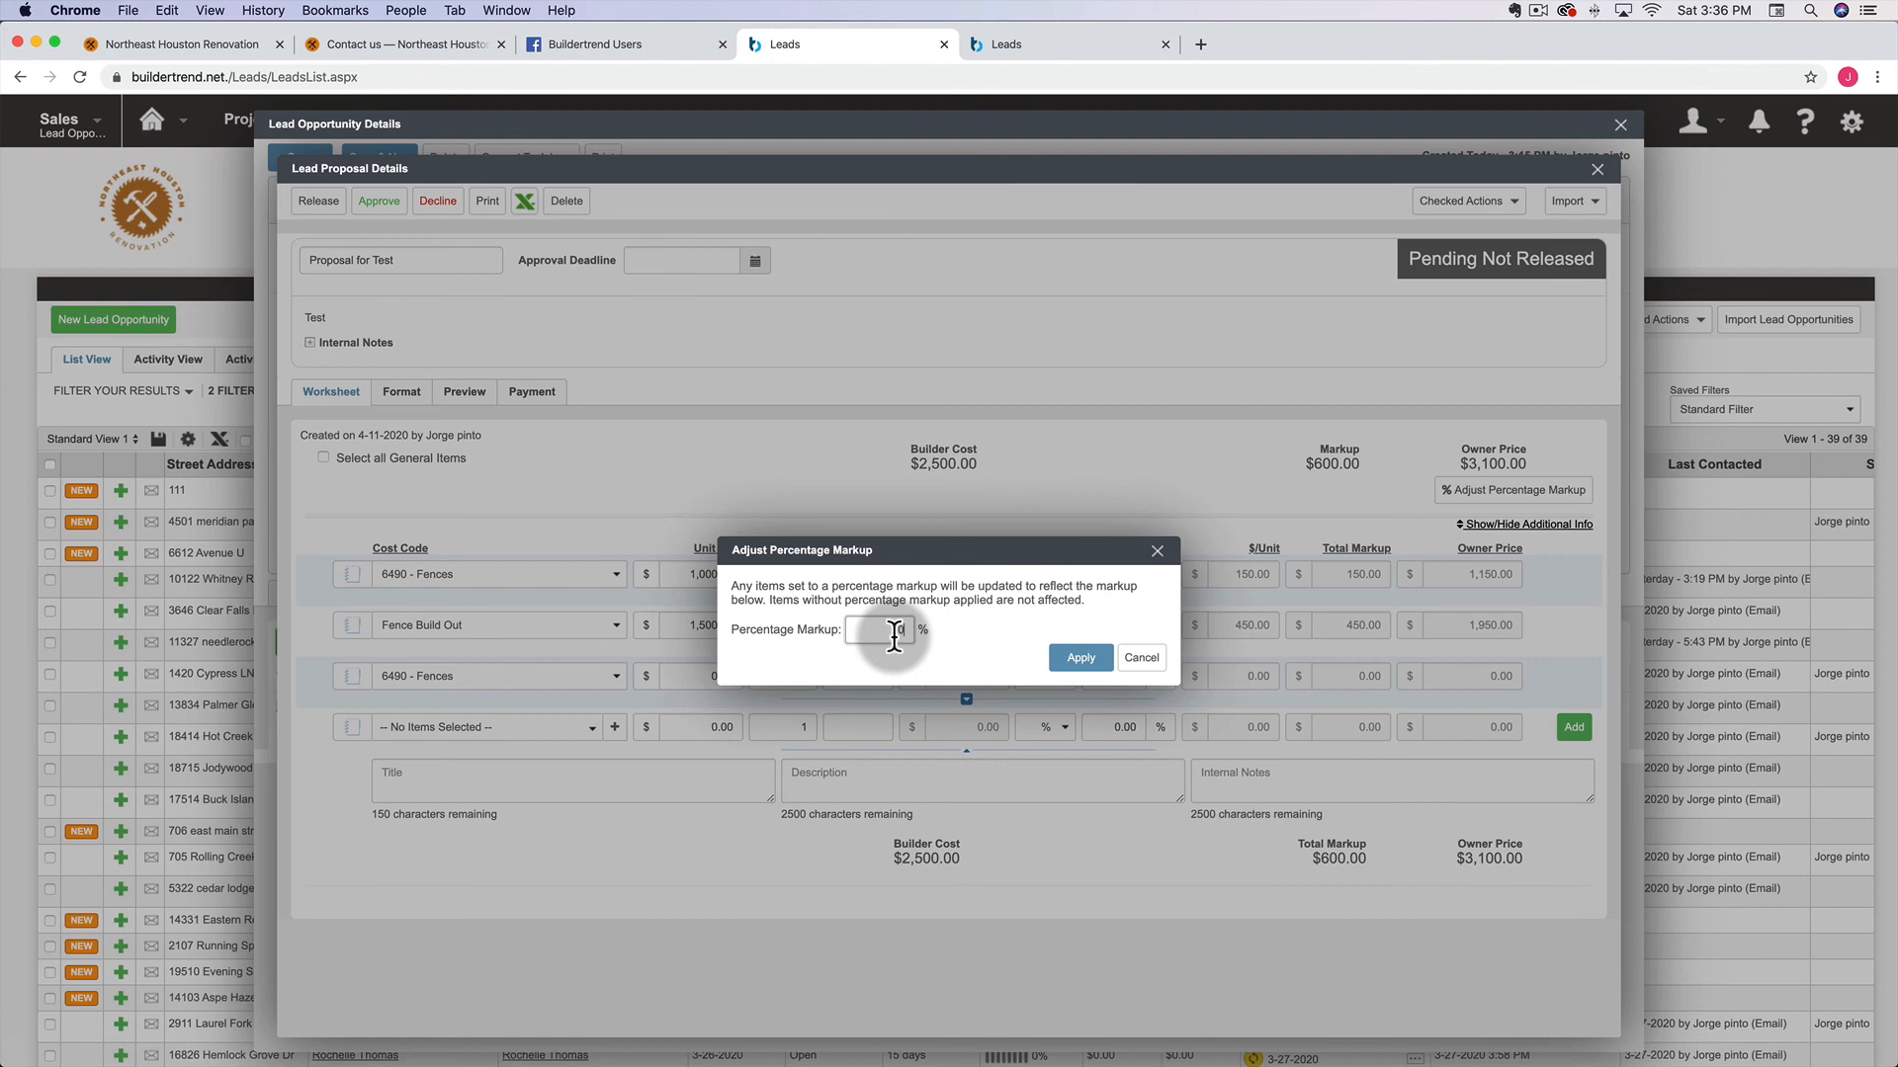
left_click(1073, 658)
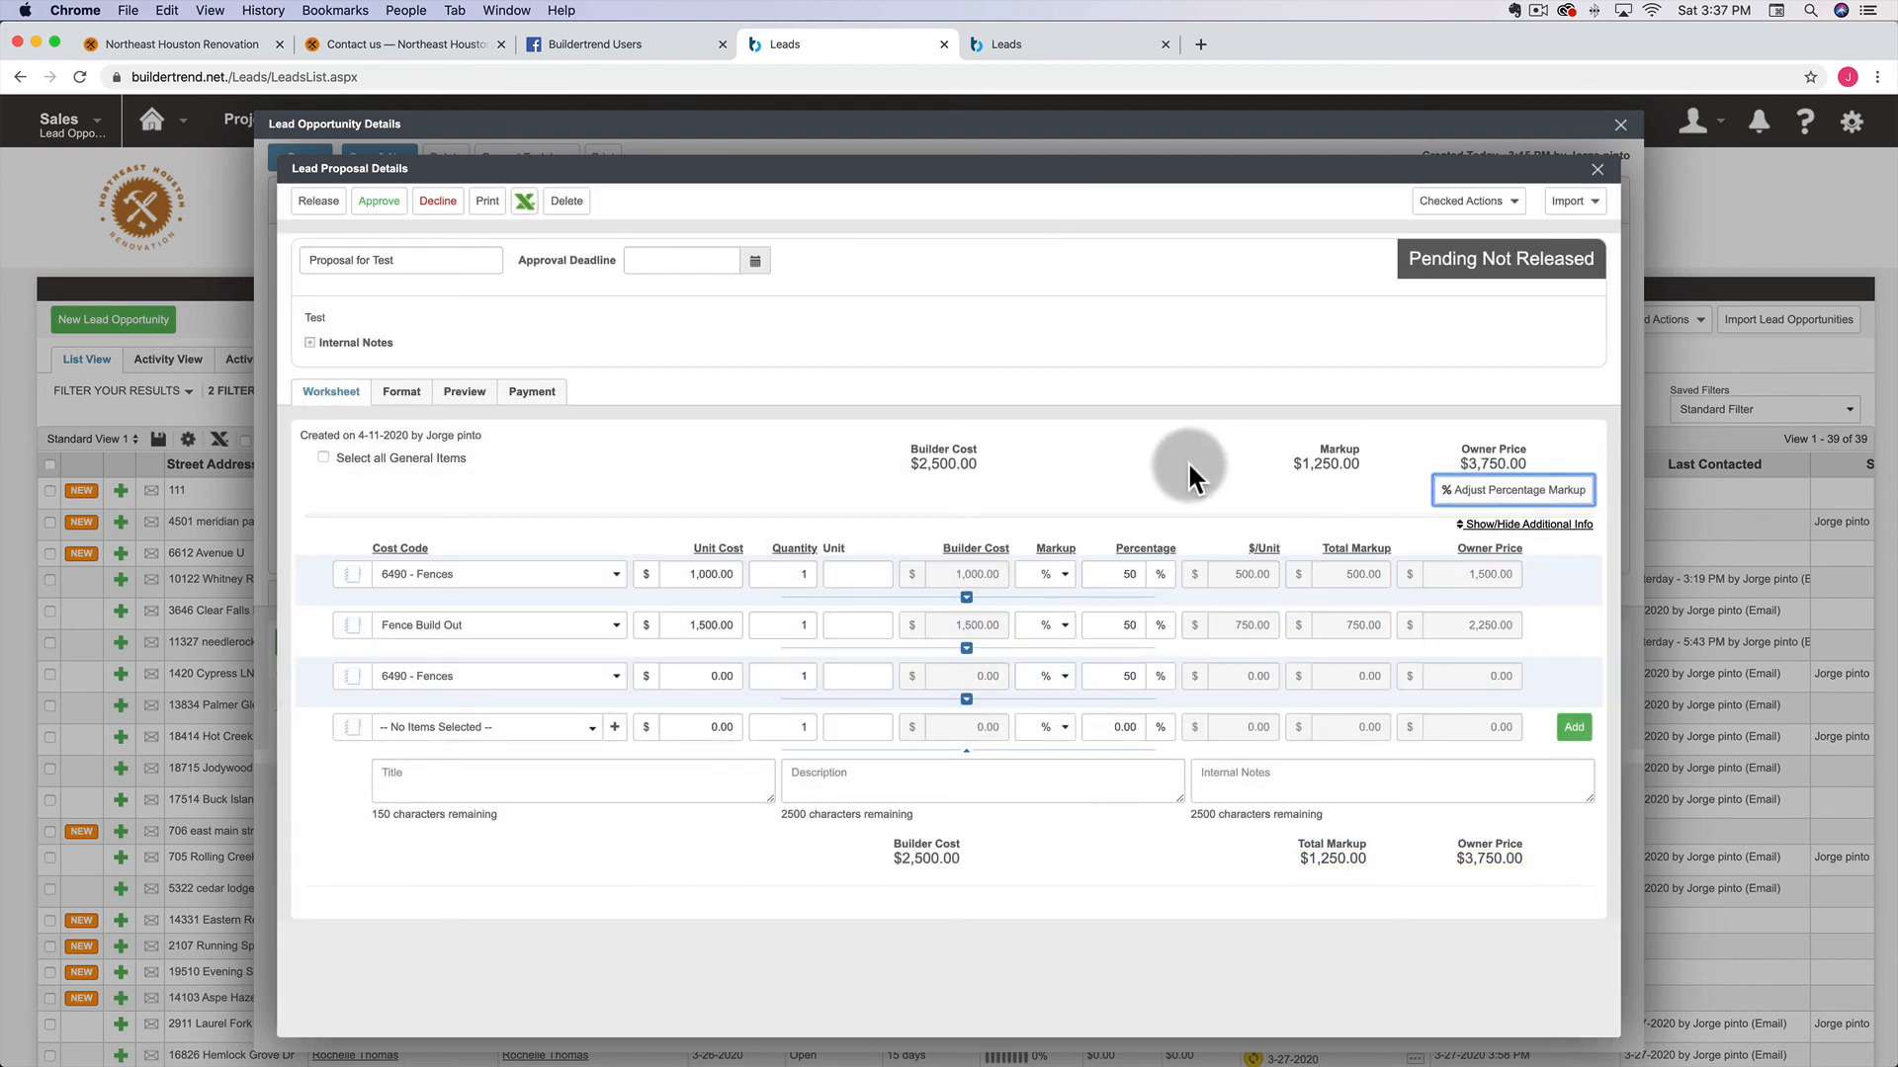
Check the Format layout and preview the proposal's new $3,750.00 total
left_click(403, 393)
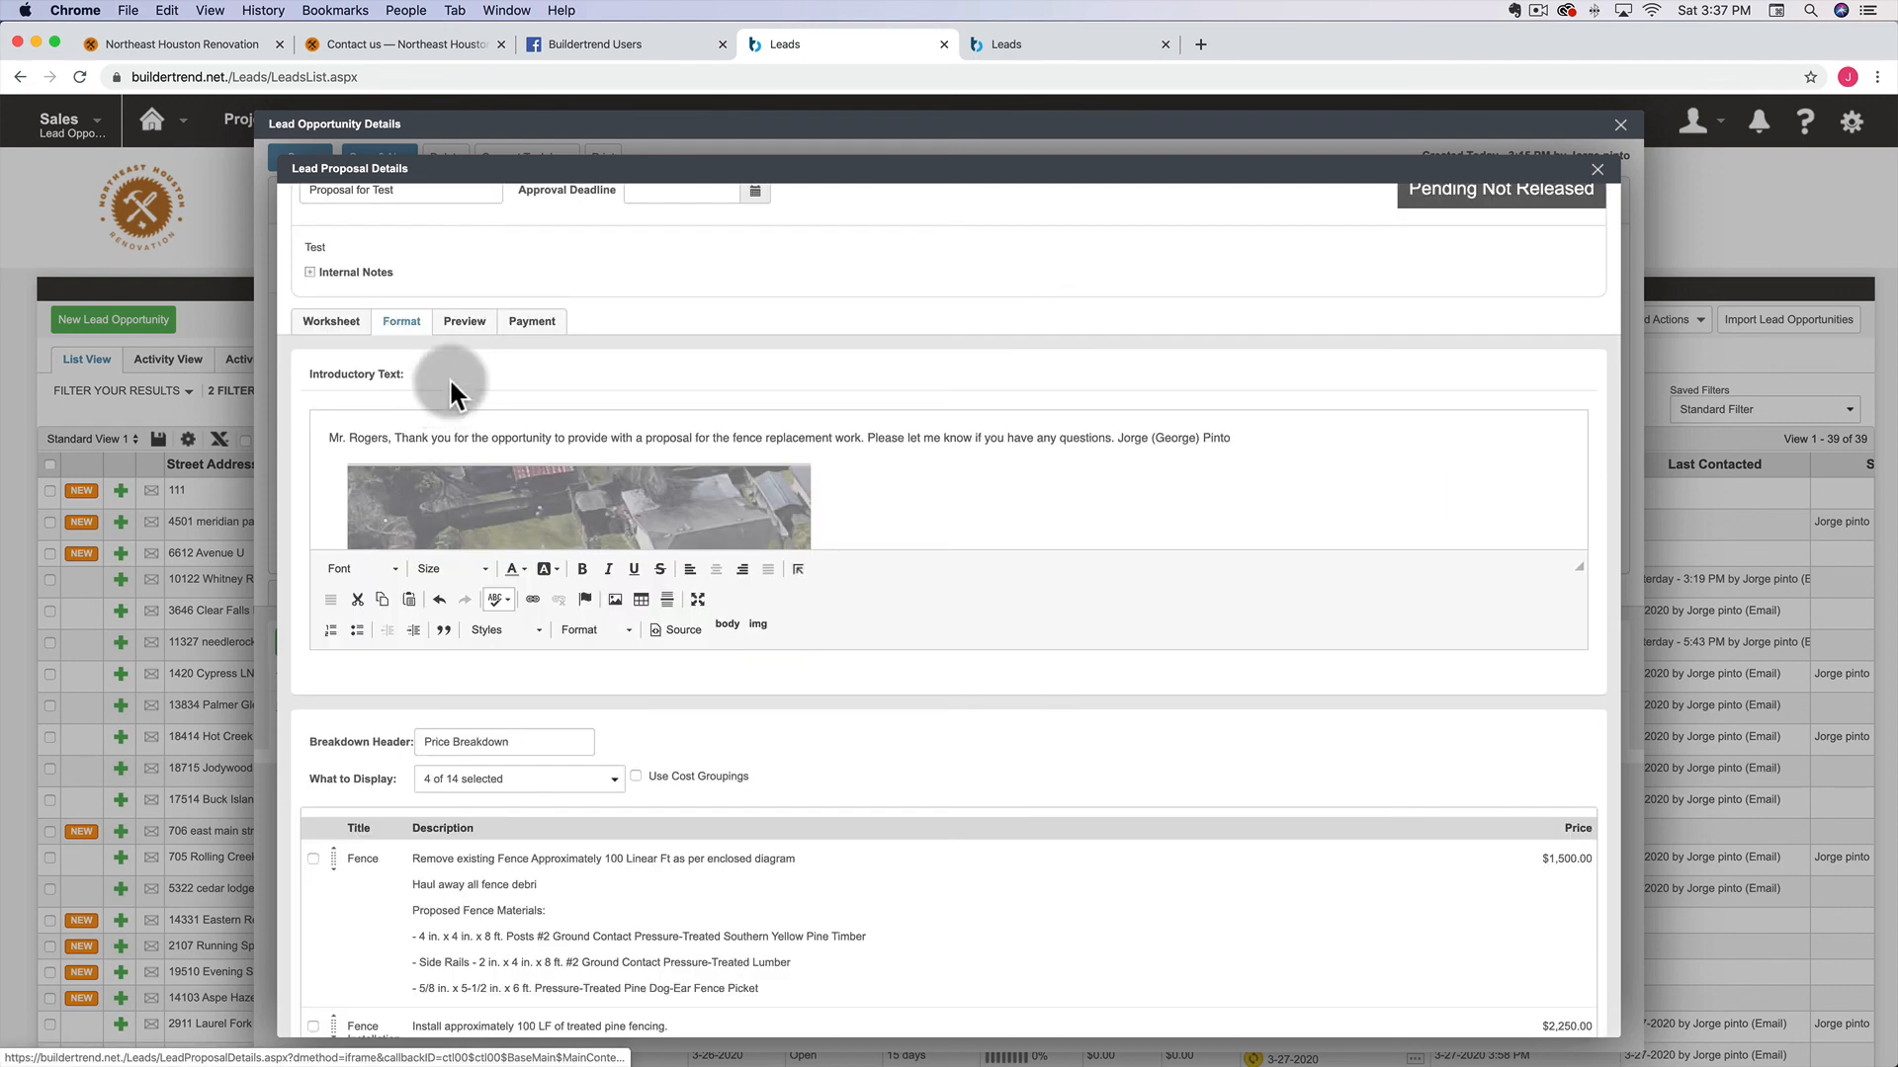
left_click(463, 322)
scroll(832, 715, "down", 10)
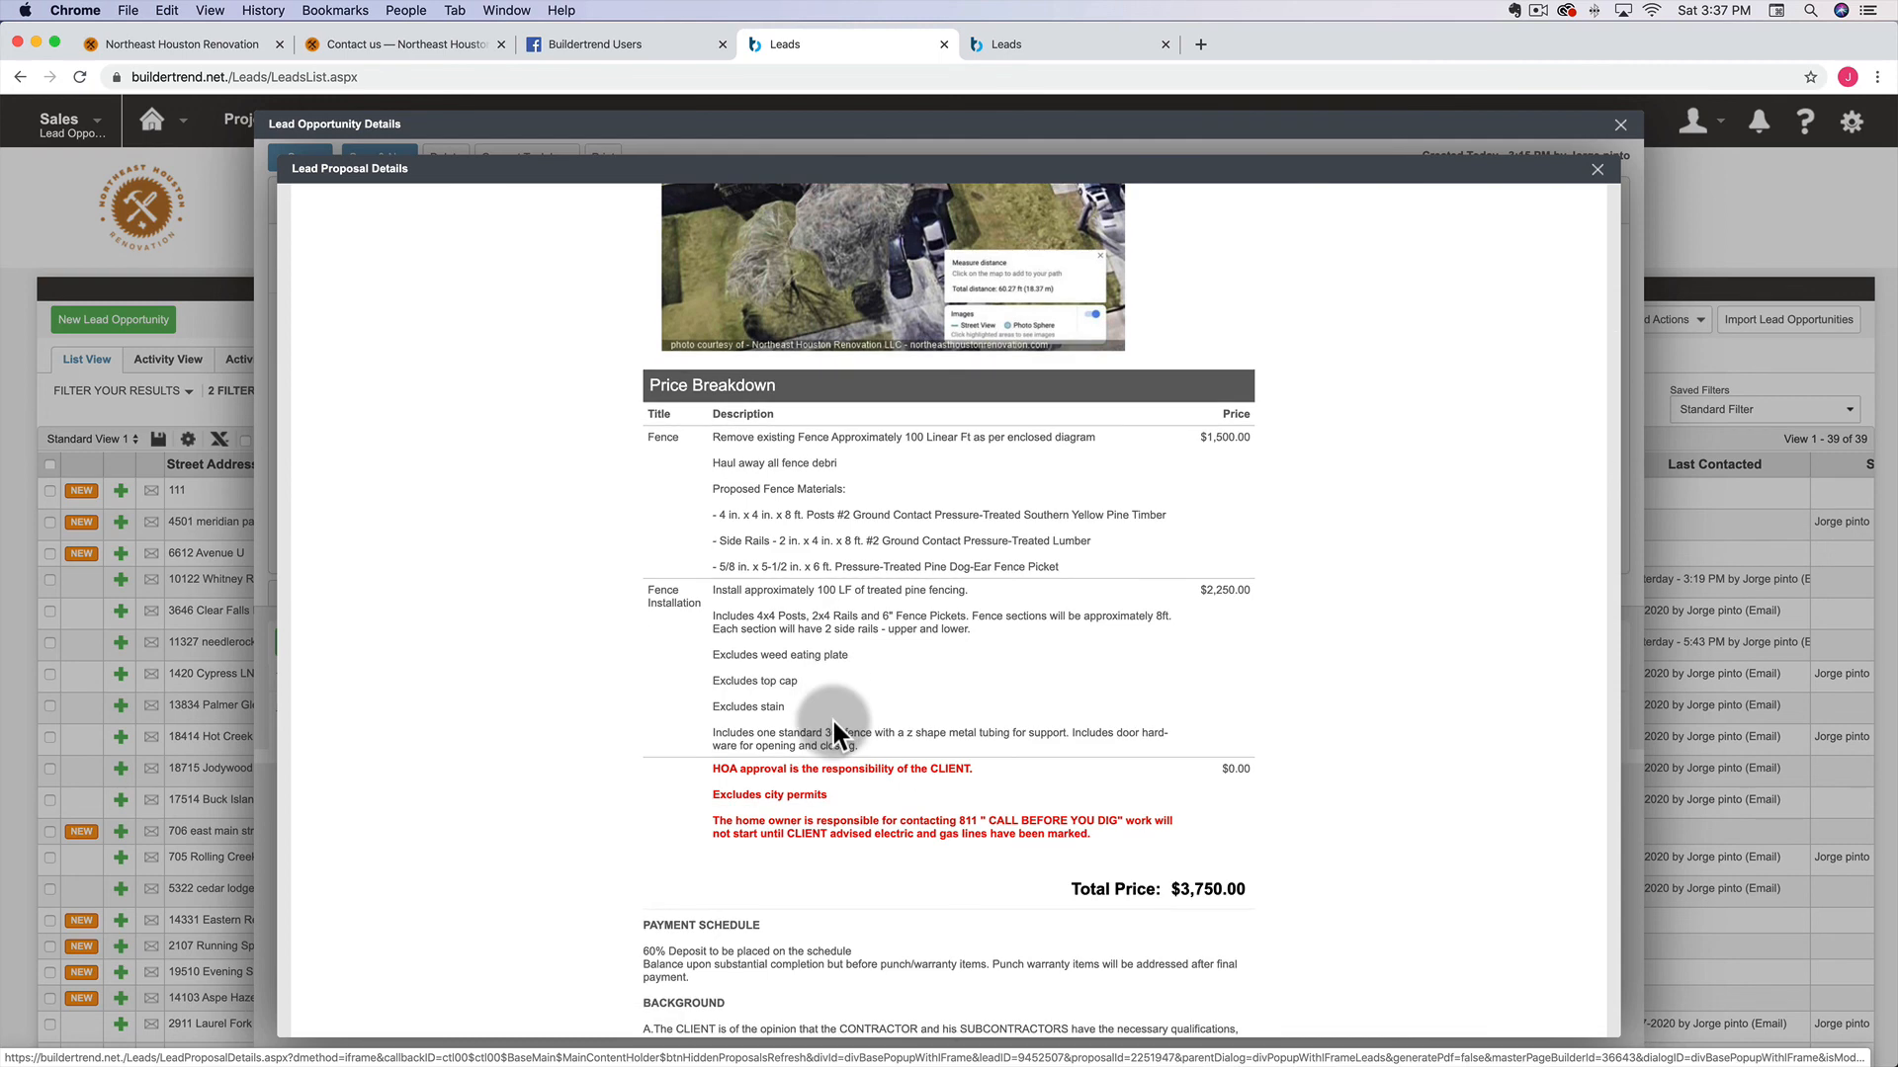
scroll(832, 715, "up", 15)
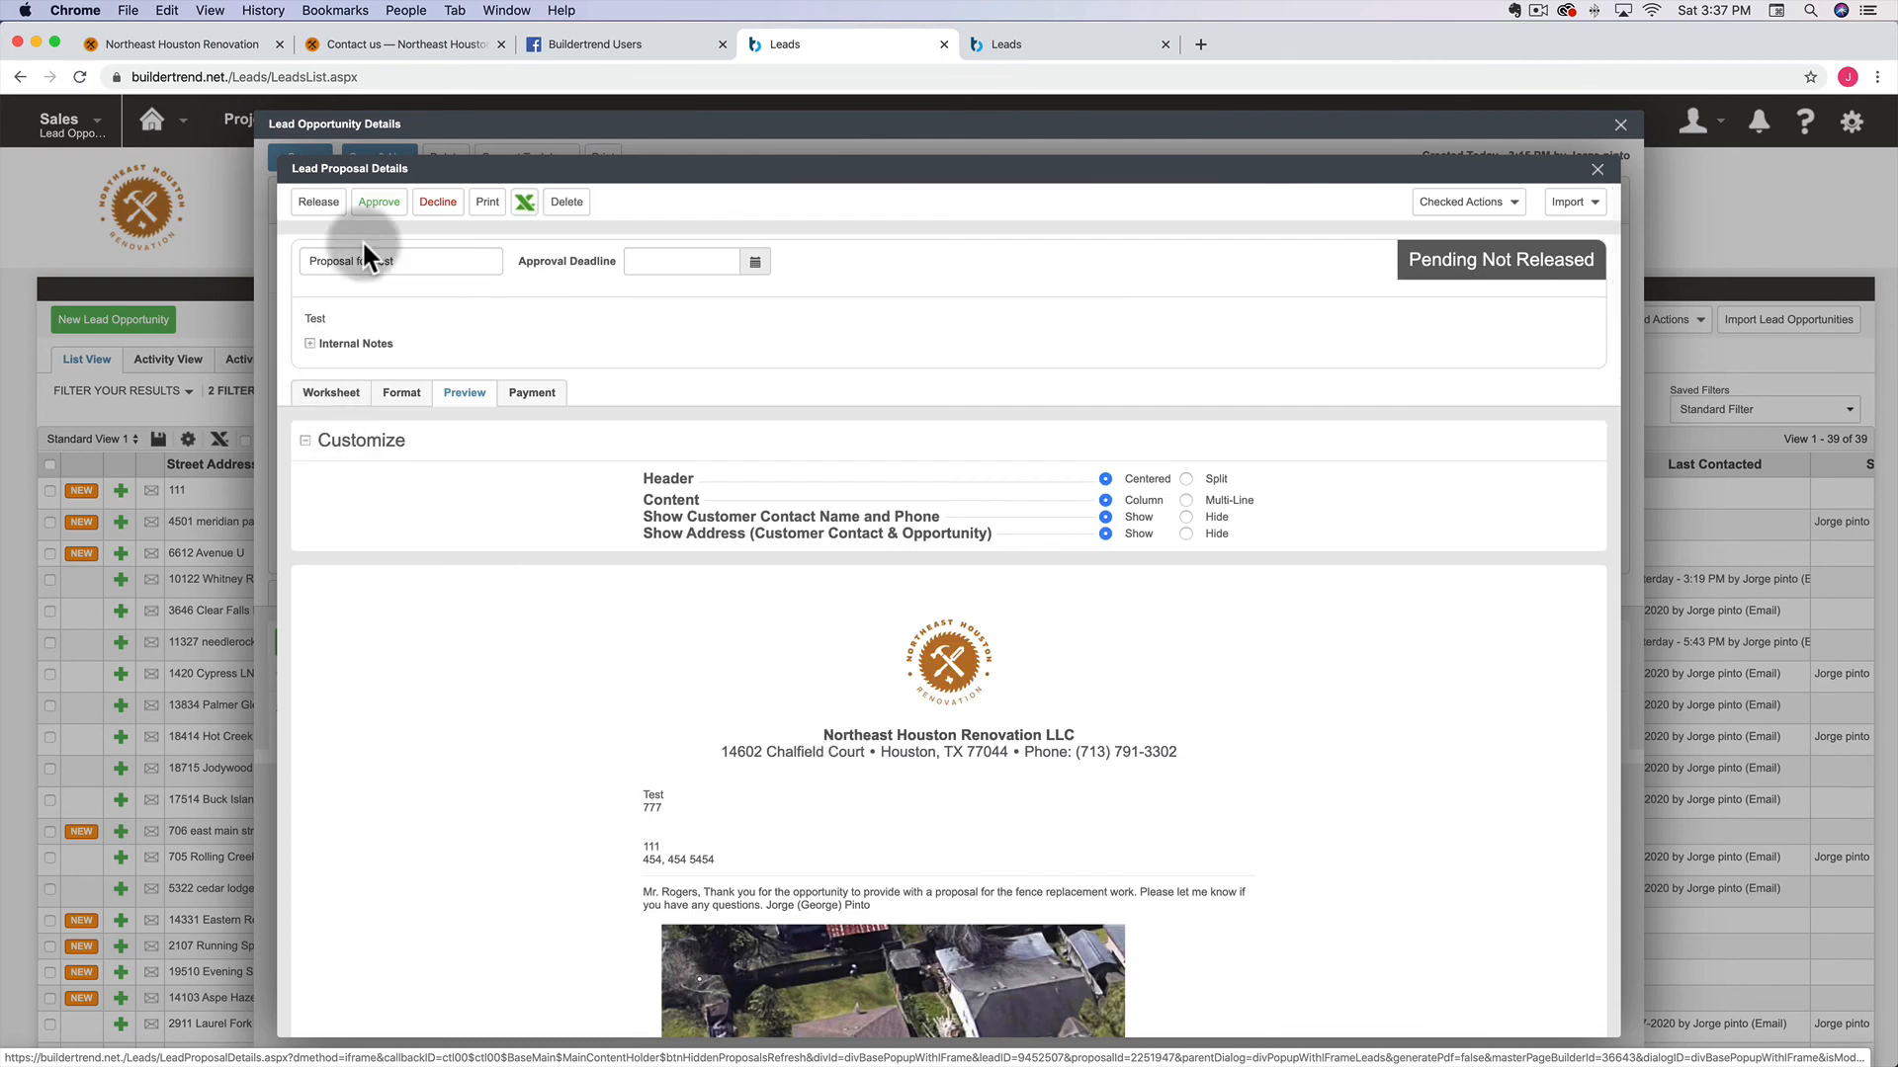
left_click(322, 203)
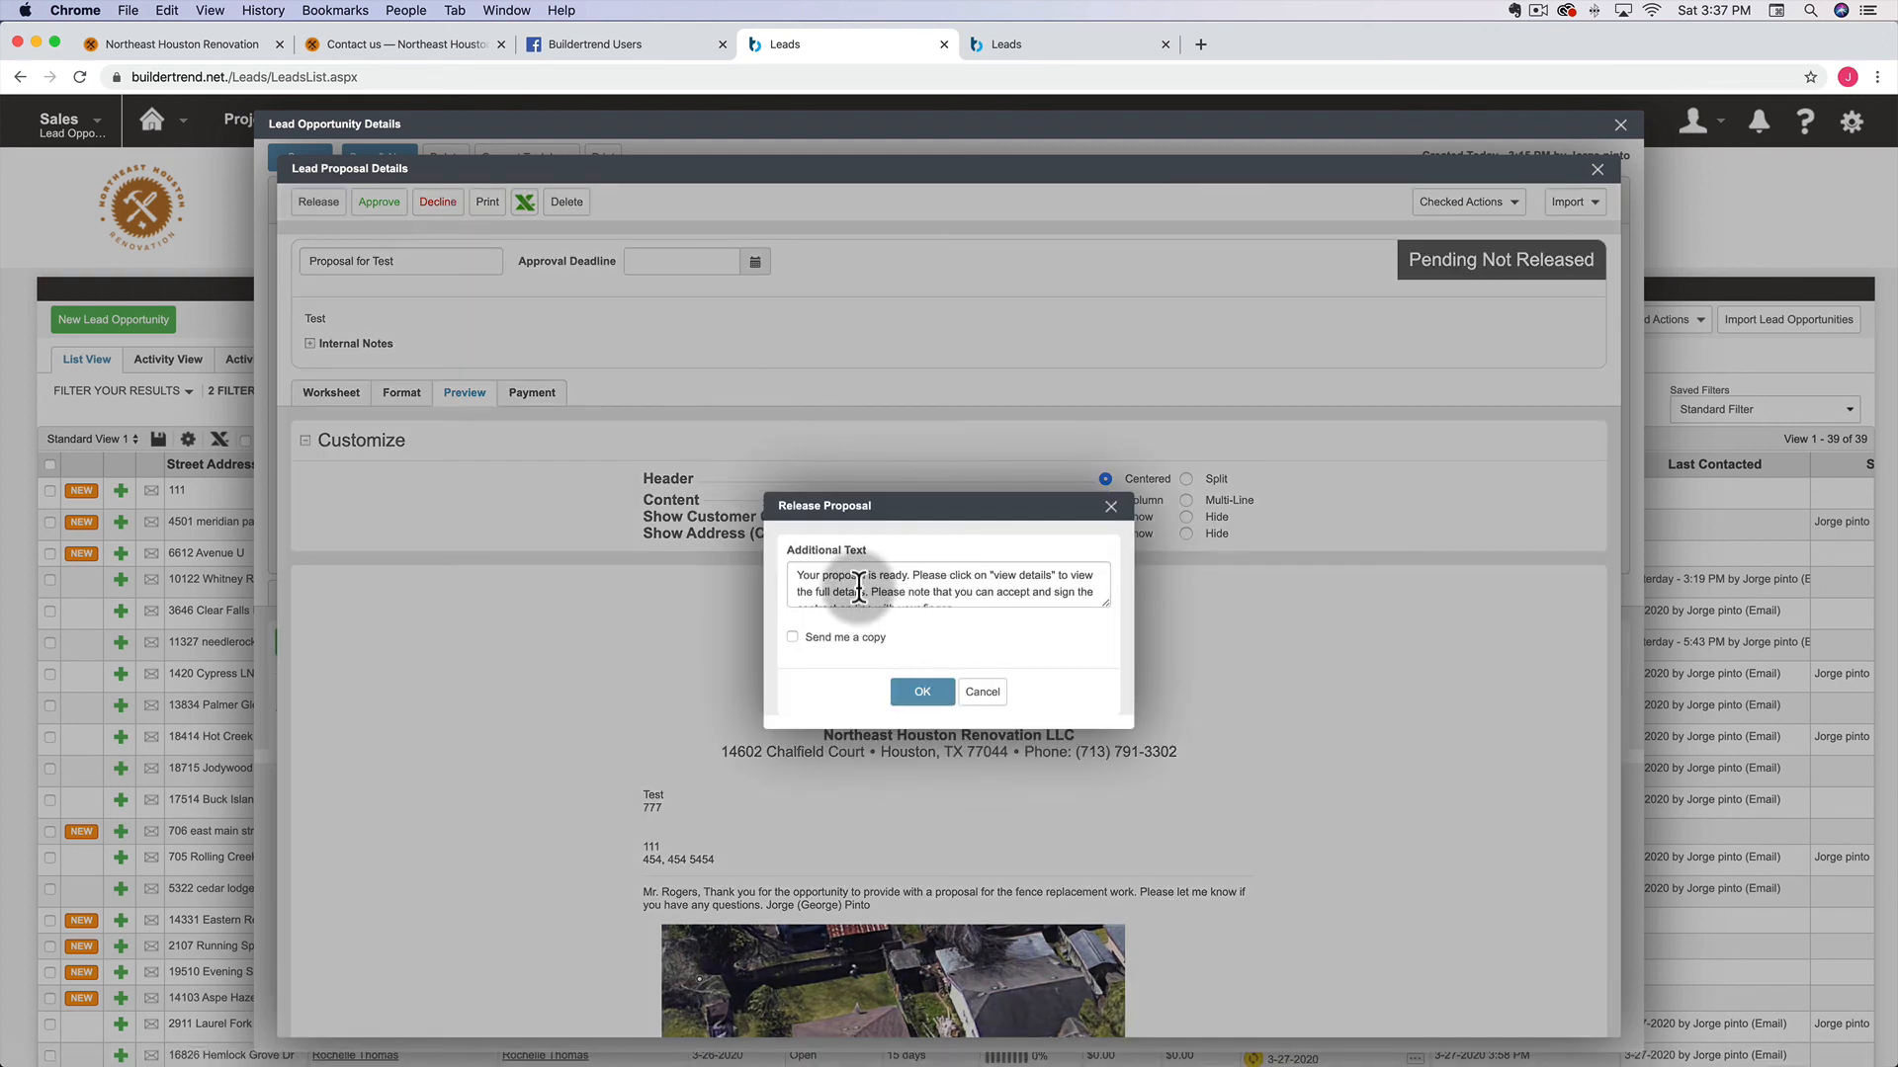
scroll(859, 588, "down", 1)
scroll(859, 588, "up", 1)
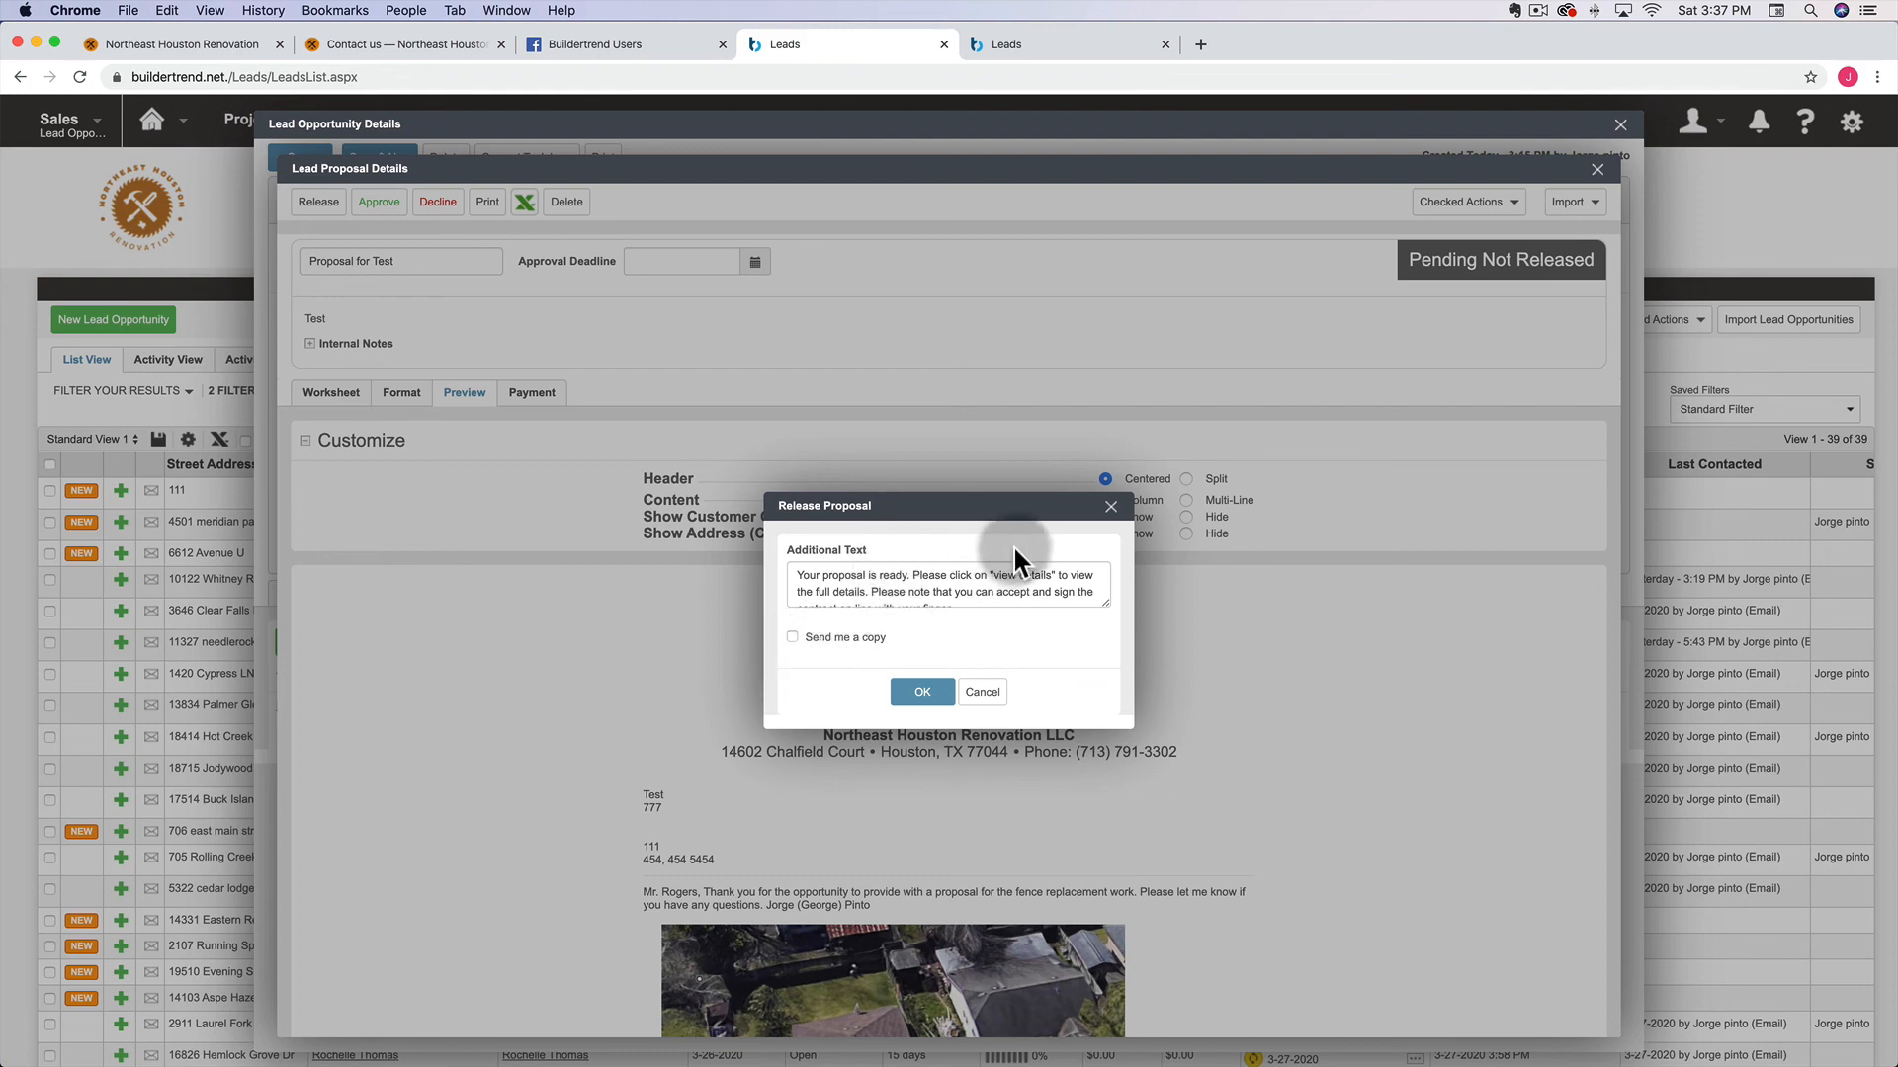
left_click(1110, 507)
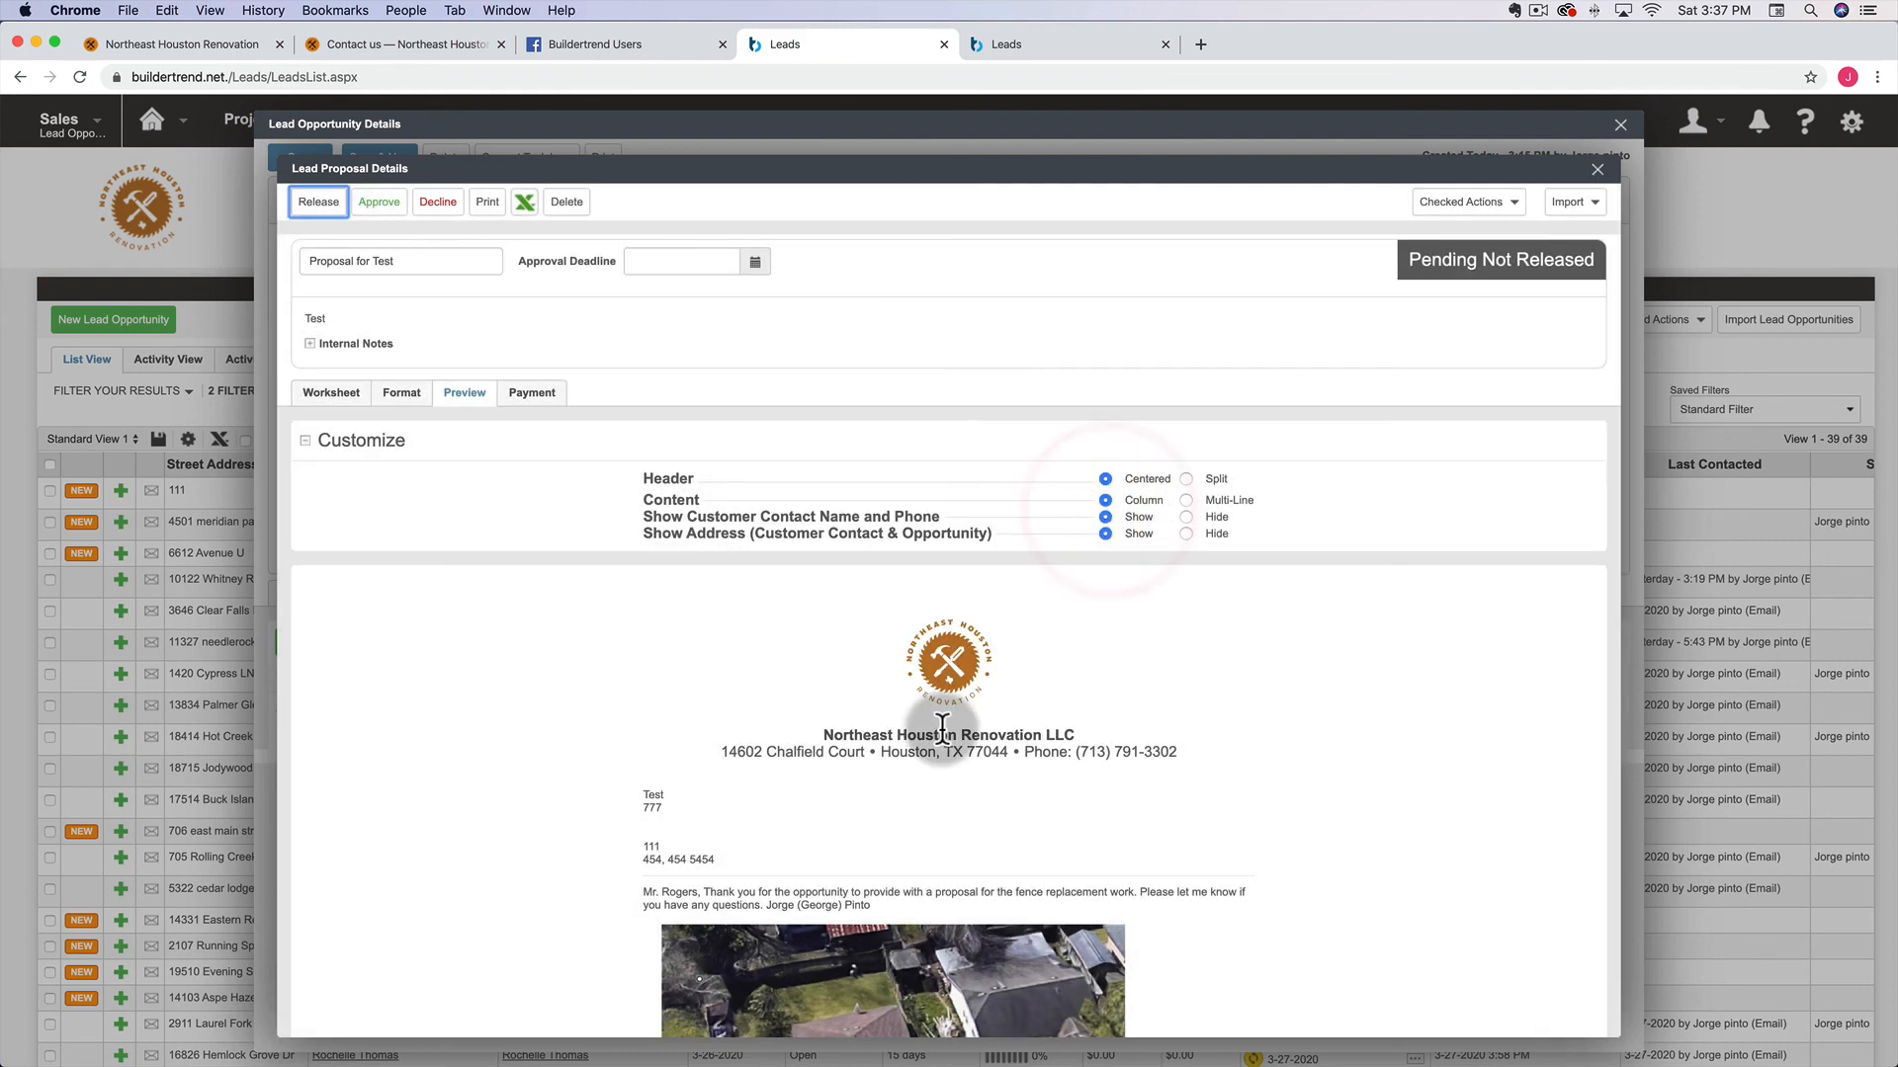
scroll(942, 729, "down", 1)
scroll(942, 729, "down", 5)
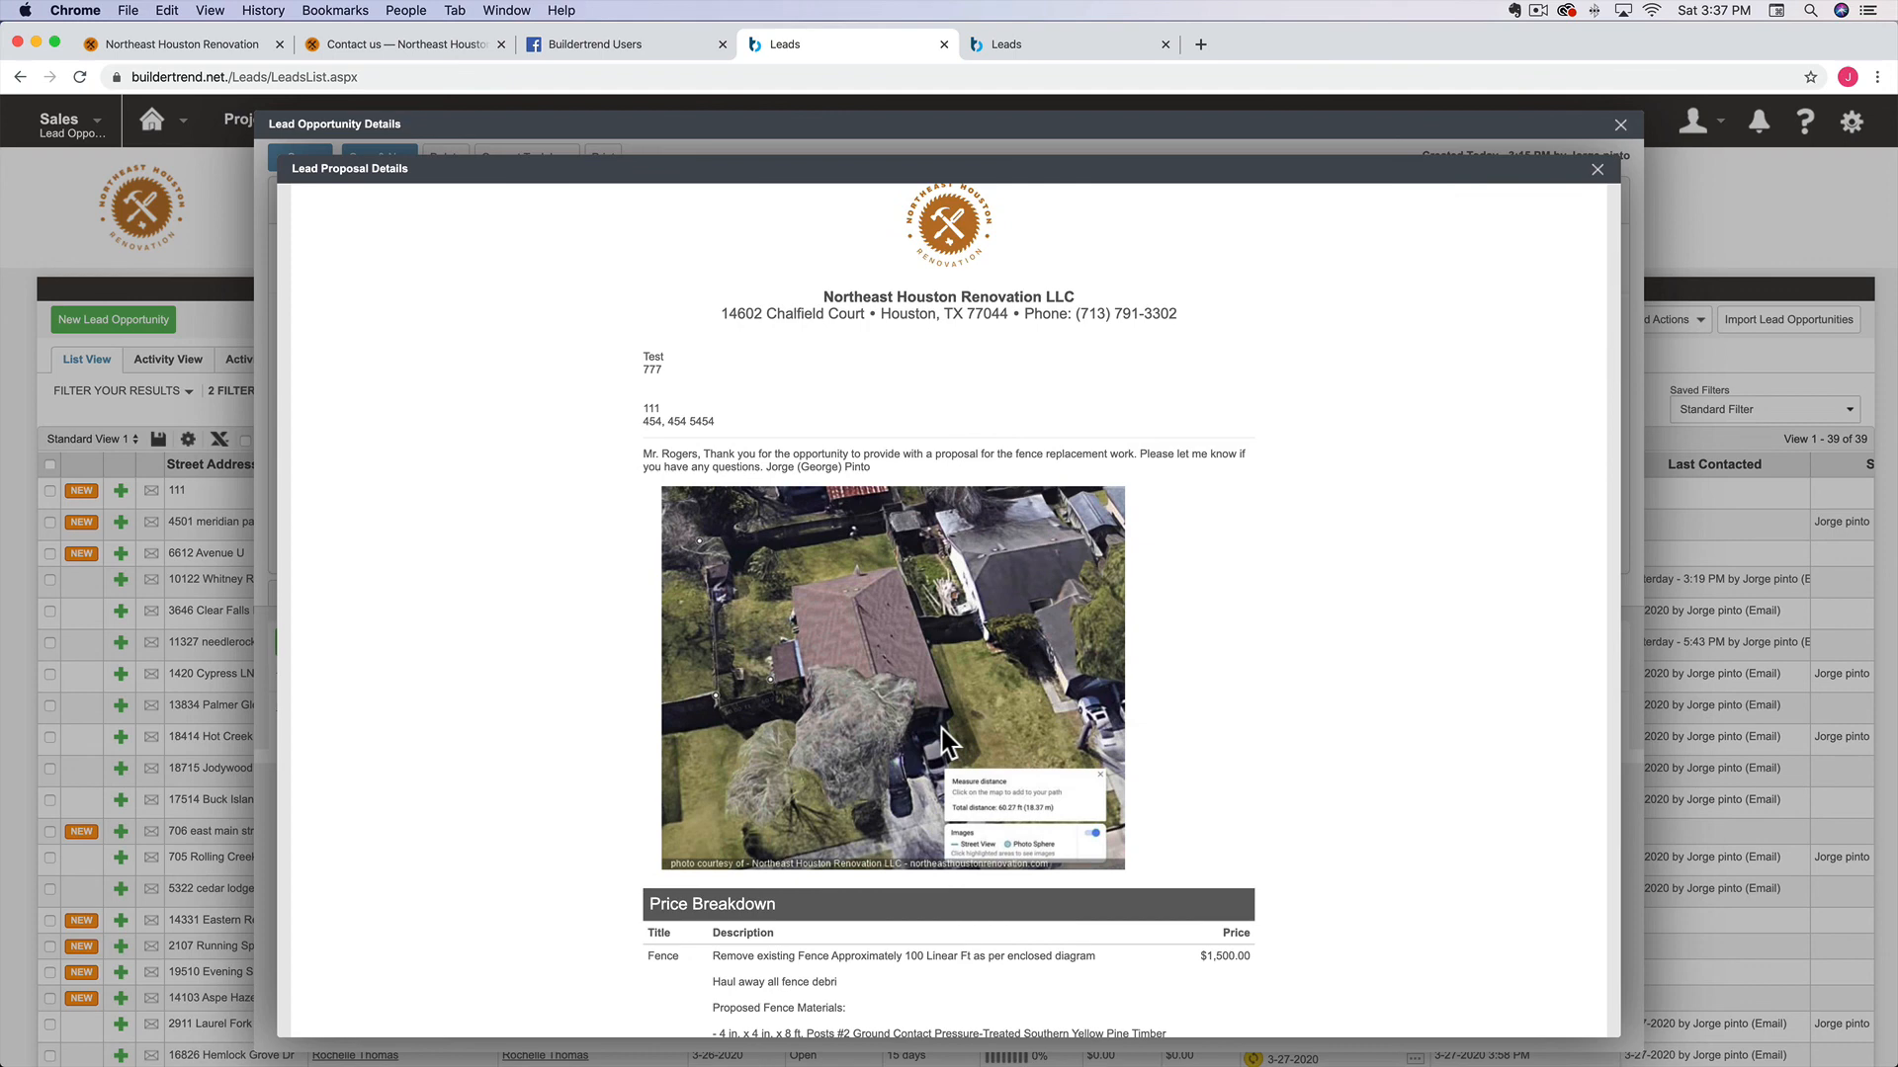
scroll(942, 729, "down", 6)
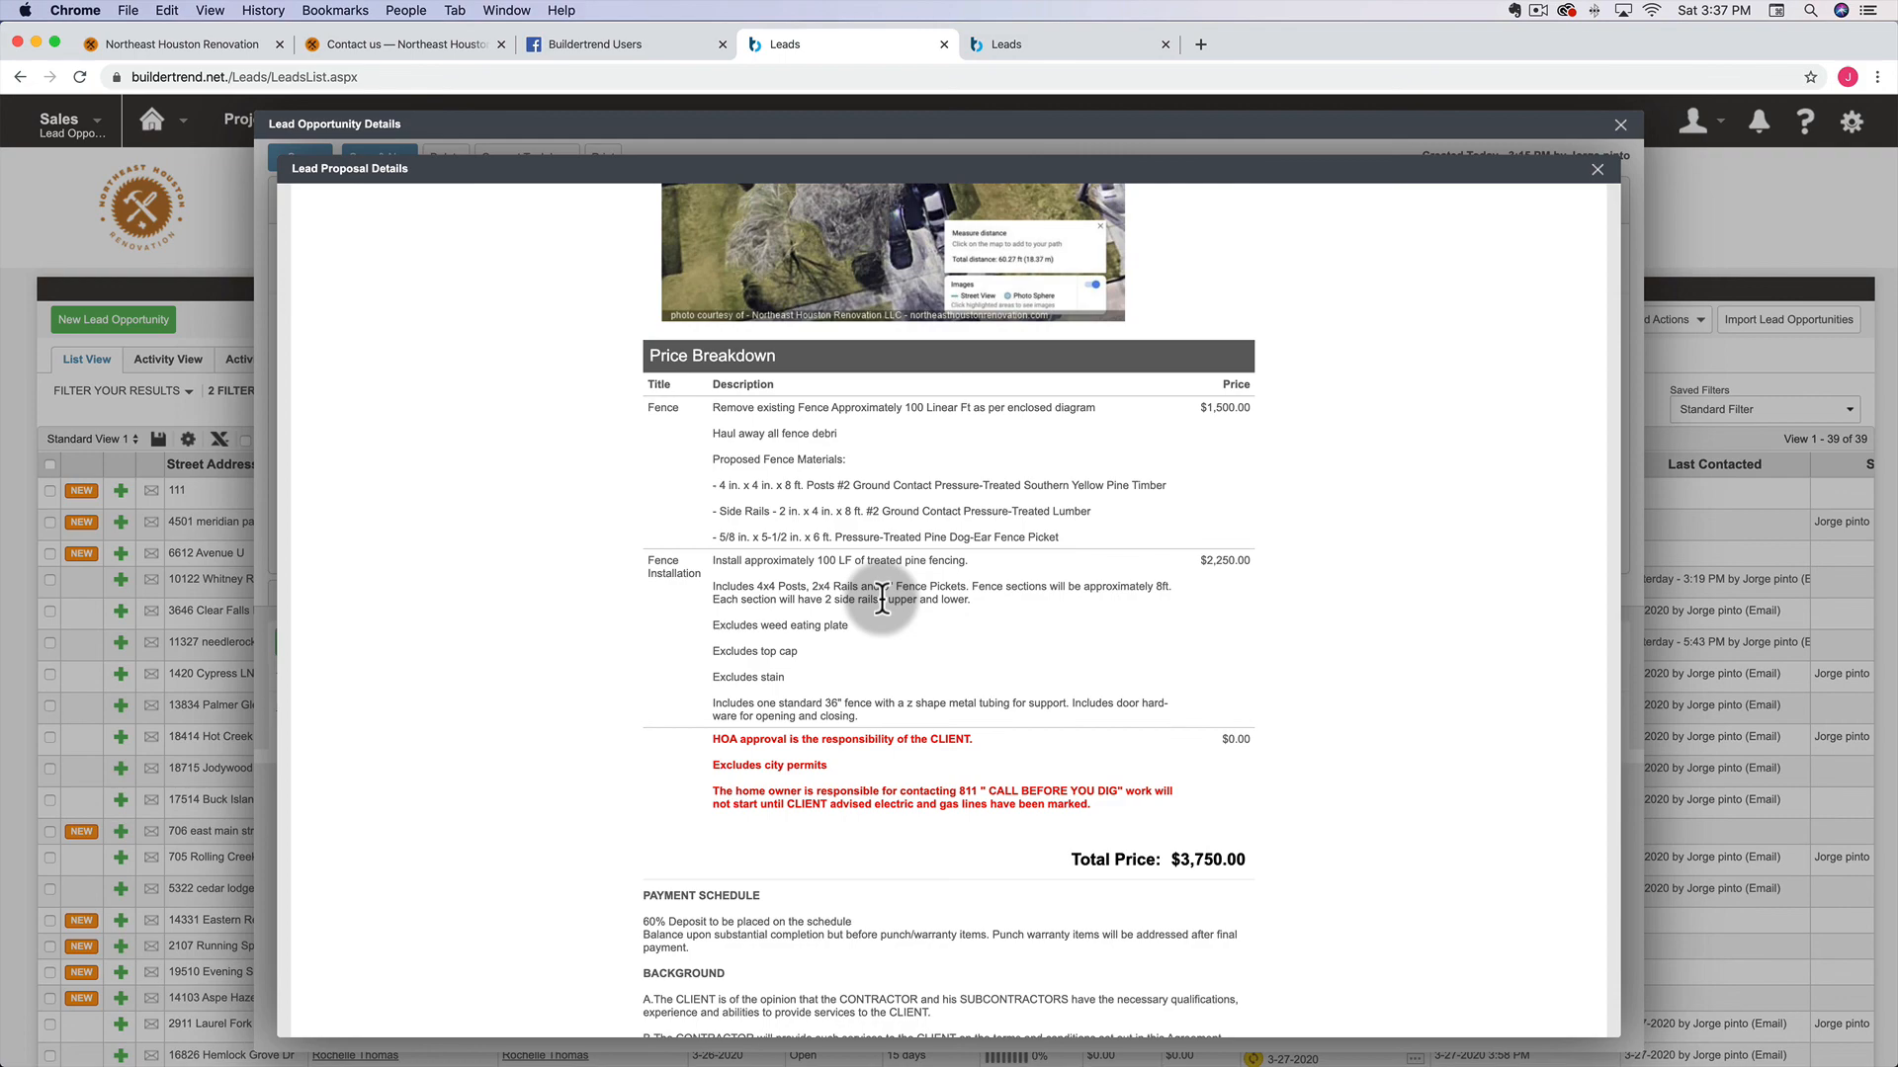
scroll(881, 598, "up", 10)
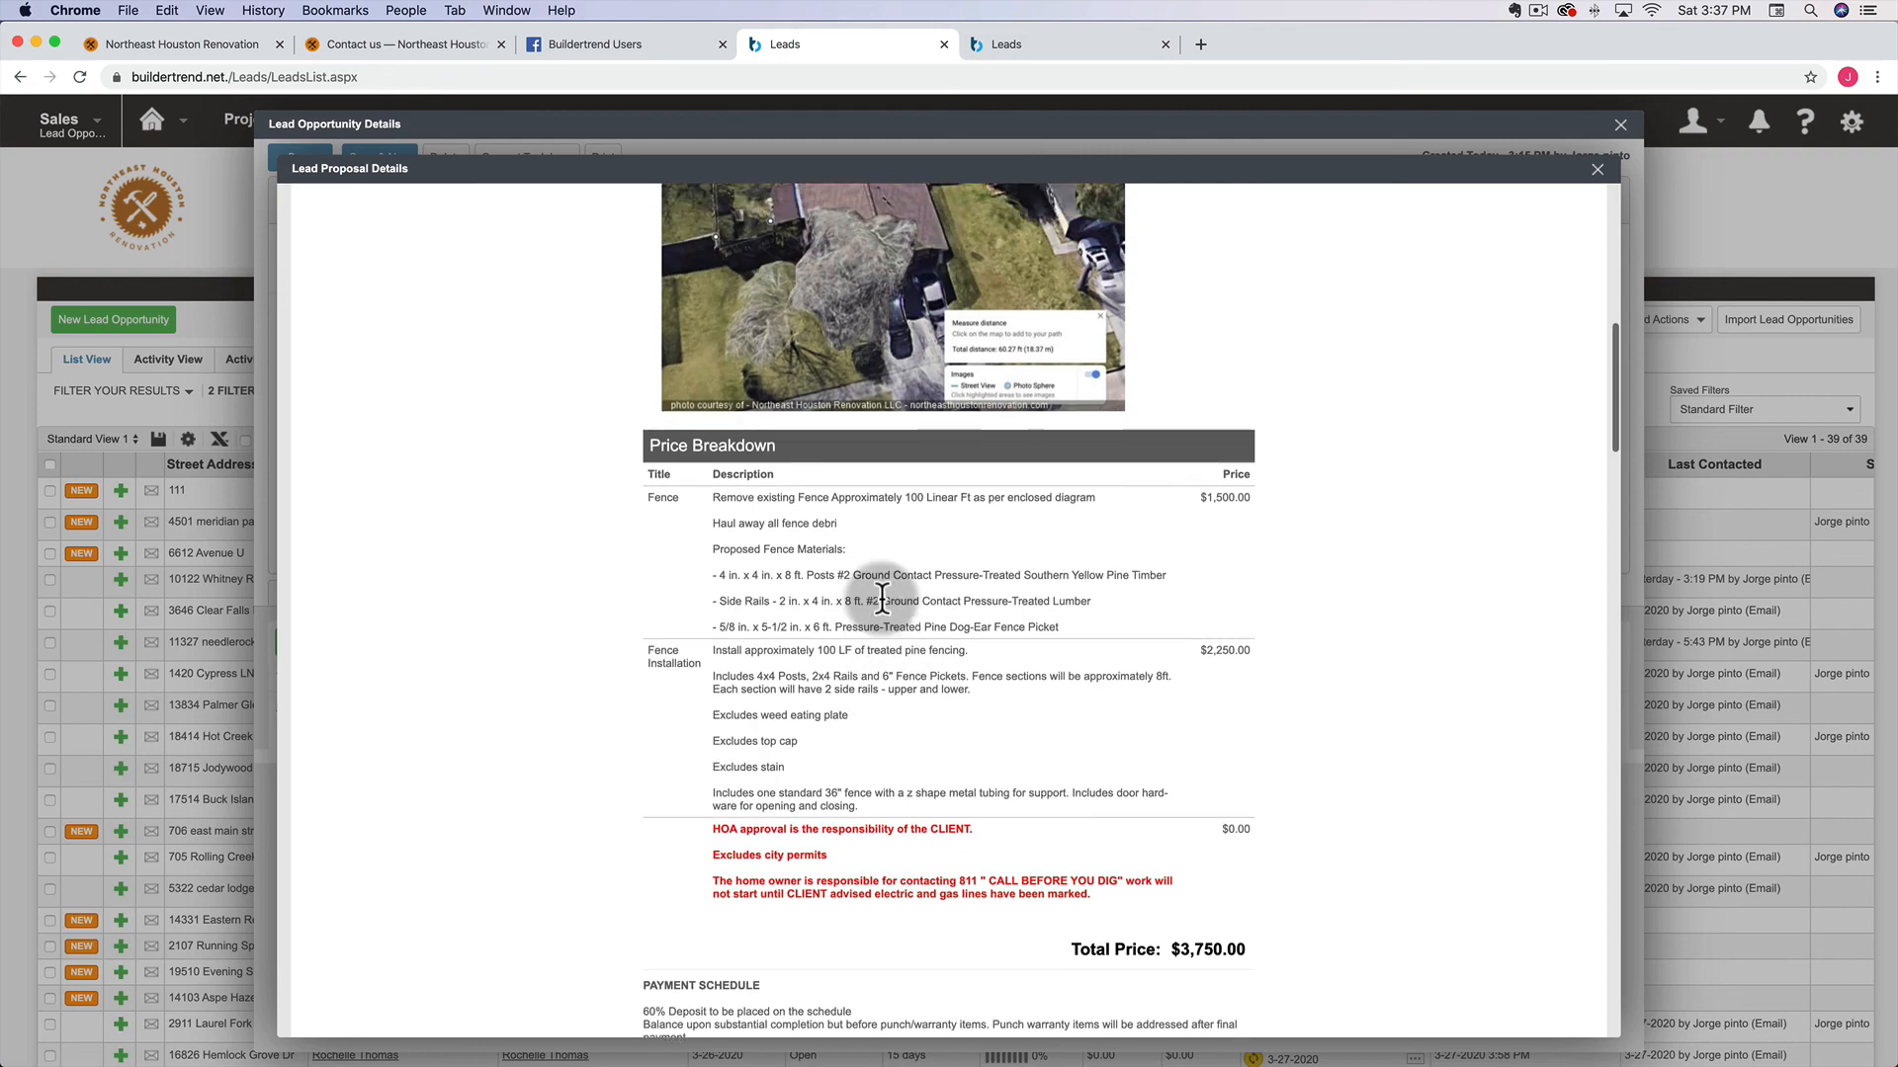